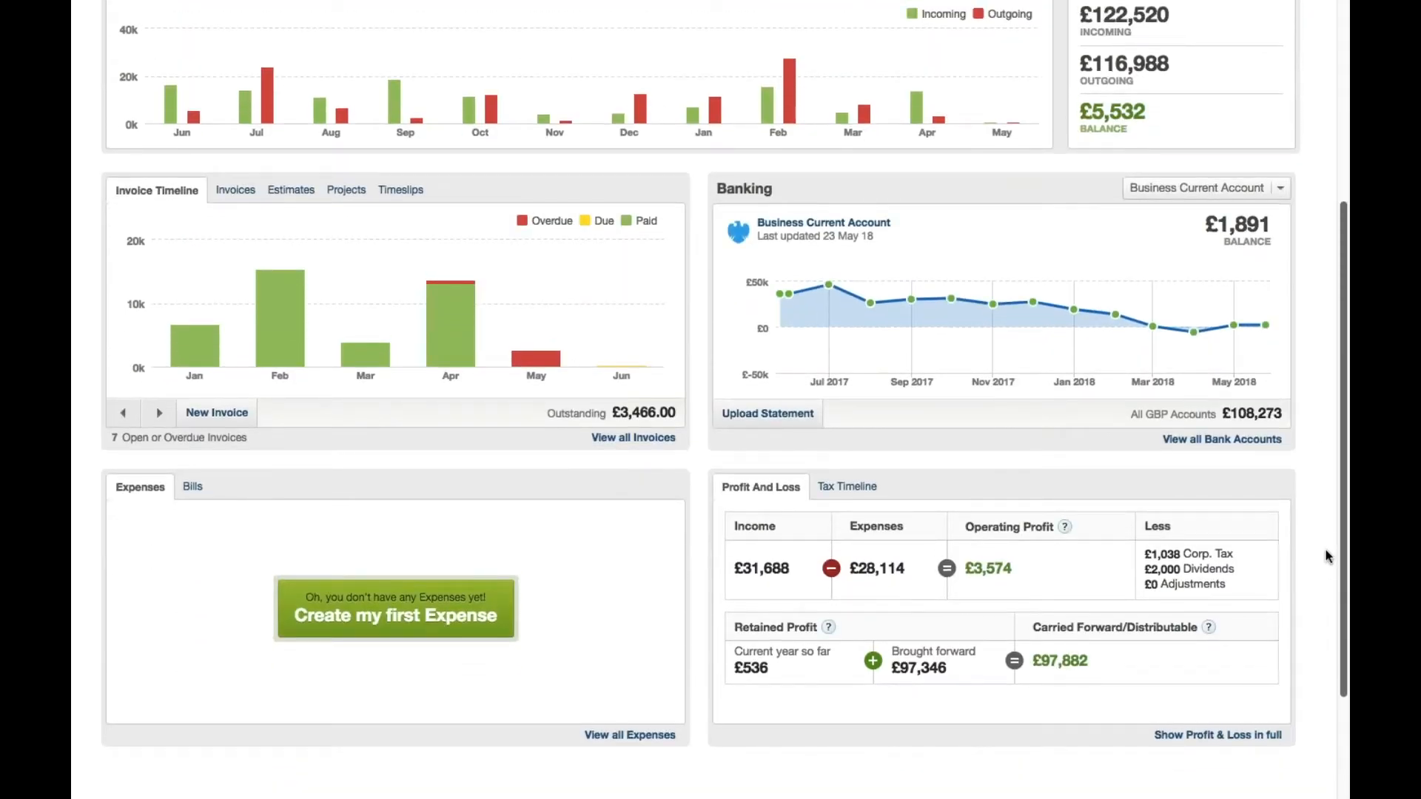
Examine the monthly incoming and outgoing amounts for June to August in the Overview's Cashflow chart.
left_click_drag(1325, 557, 1333, 357)
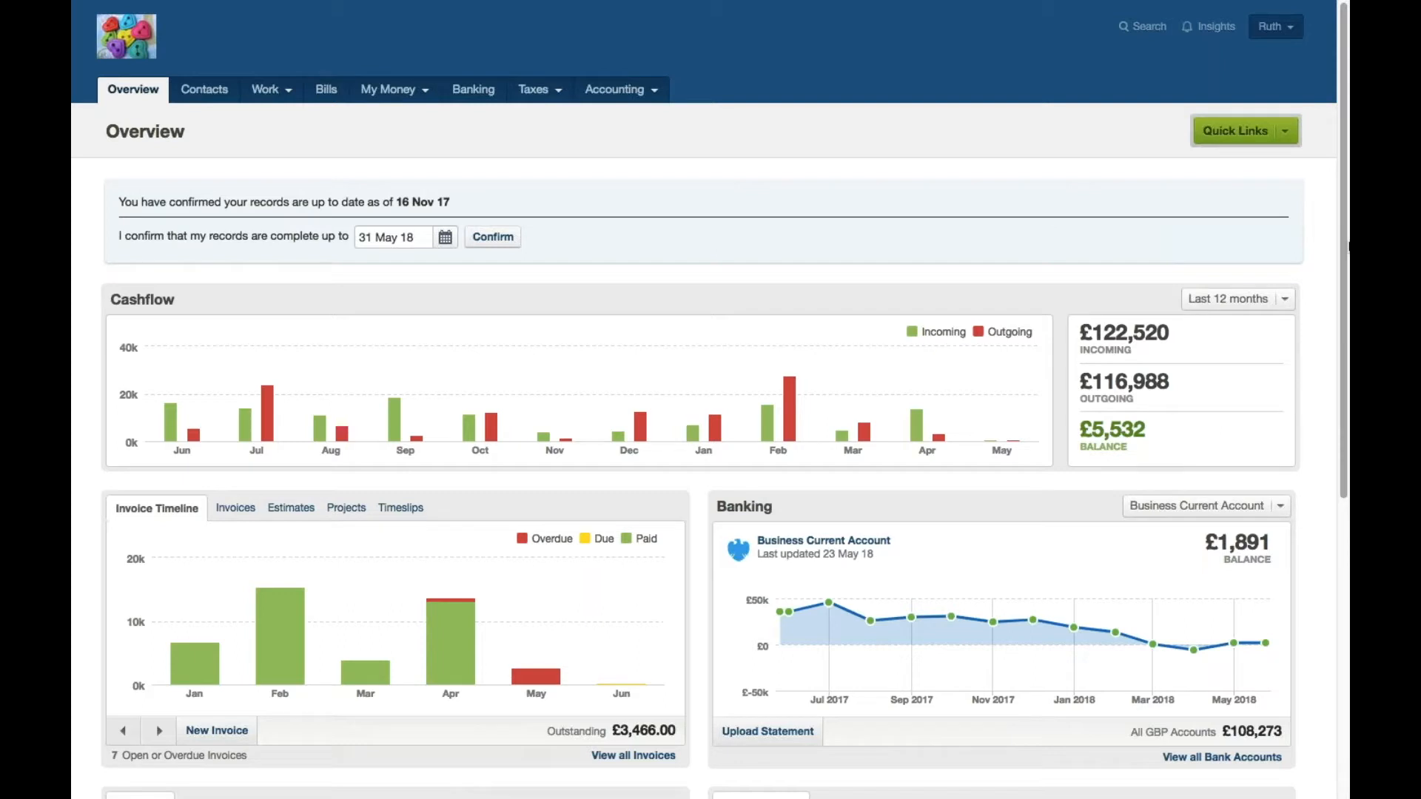
scroll(1339, 265, "down", 2)
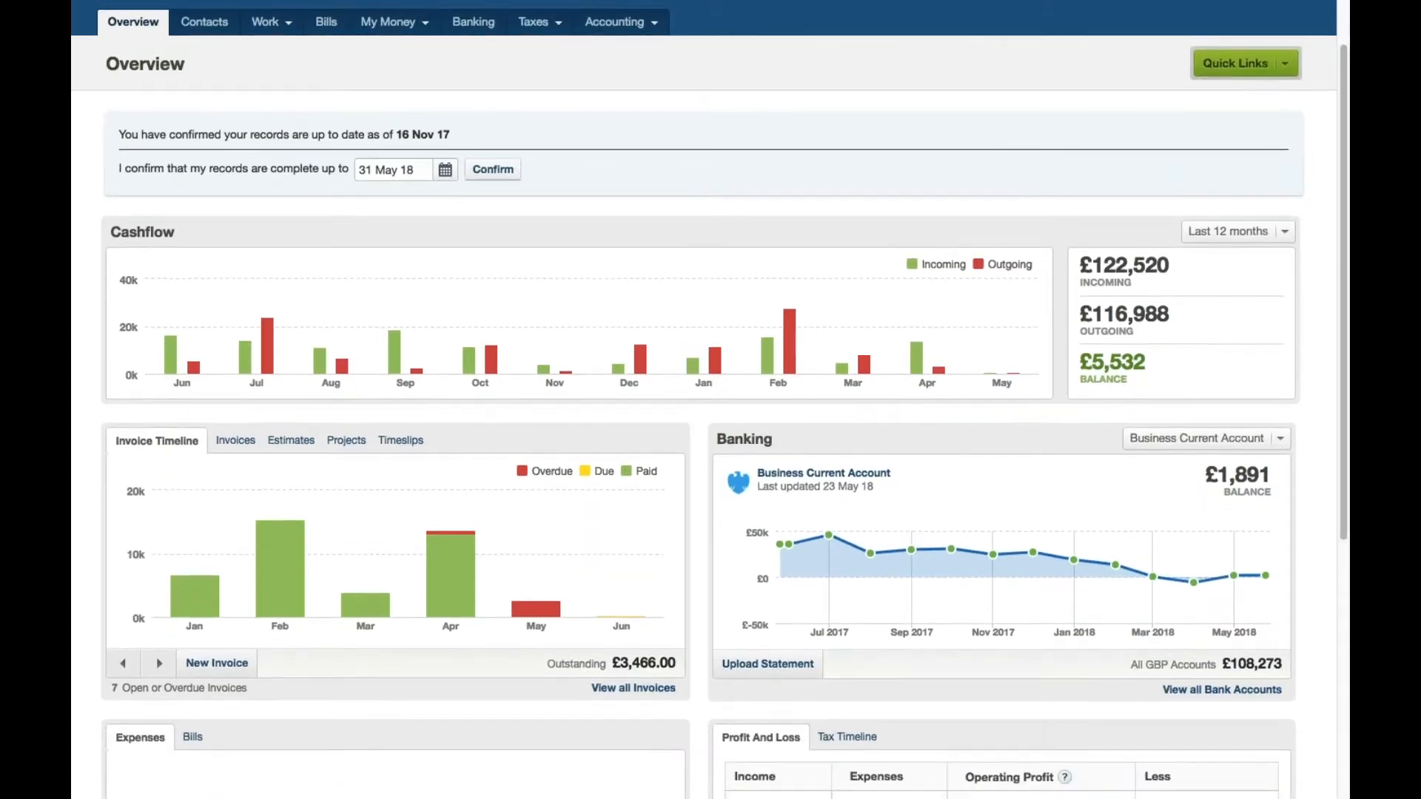
mouse_move(168, 374)
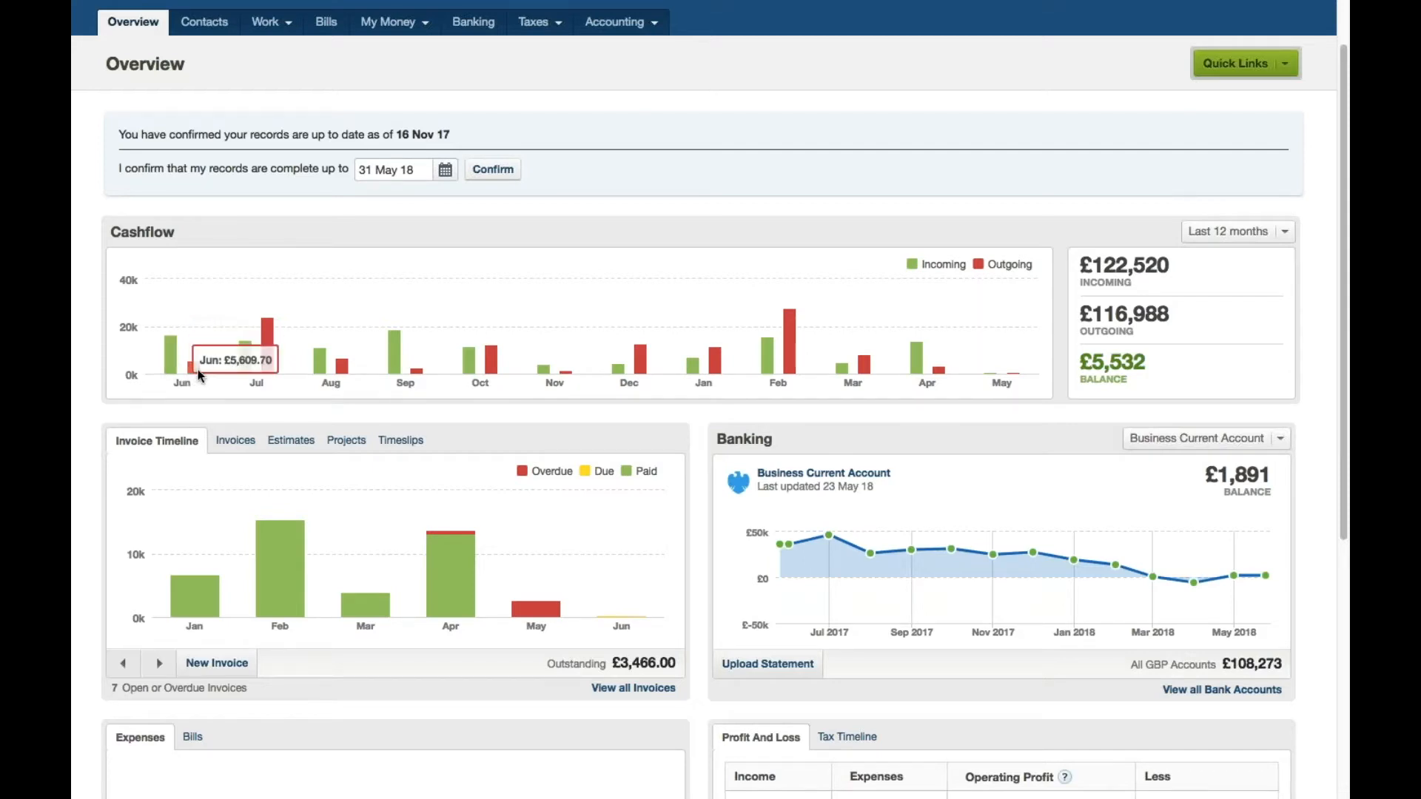
mouse_move(246, 347)
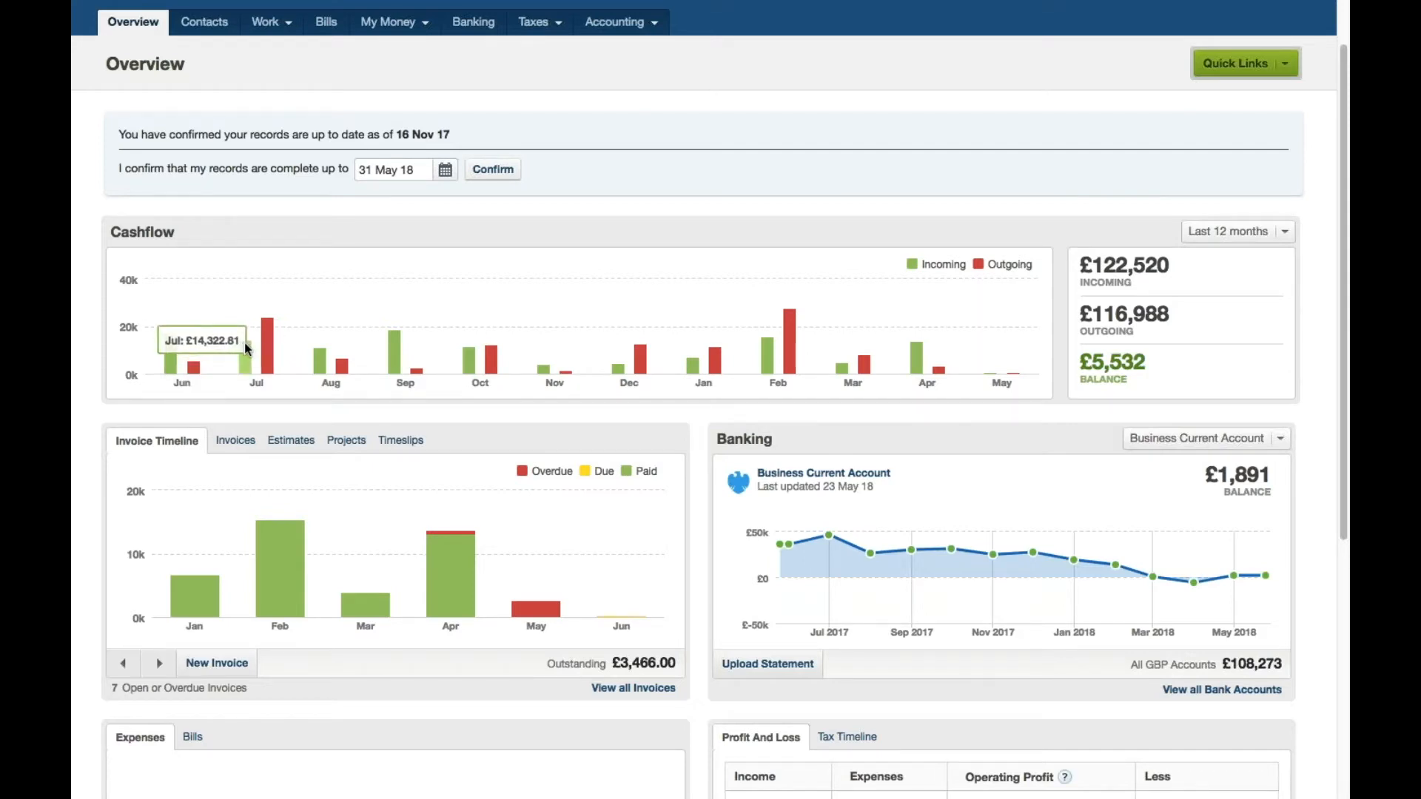
mouse_move(314, 365)
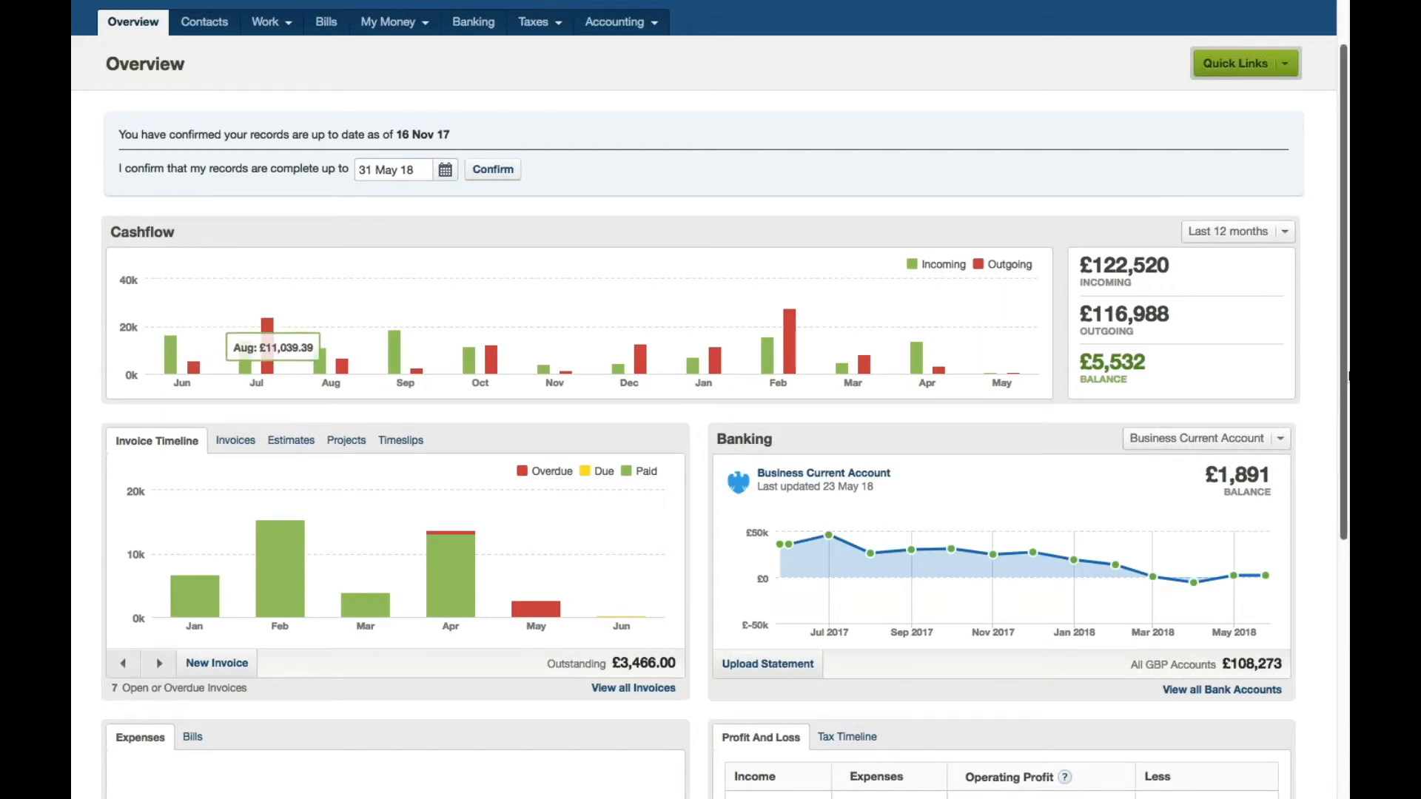
Examine the monthly amounts in the Overview's Invoice Timeline, including January, February and May.
scroll(455, 504, "down", 2)
mouse_move(208, 533)
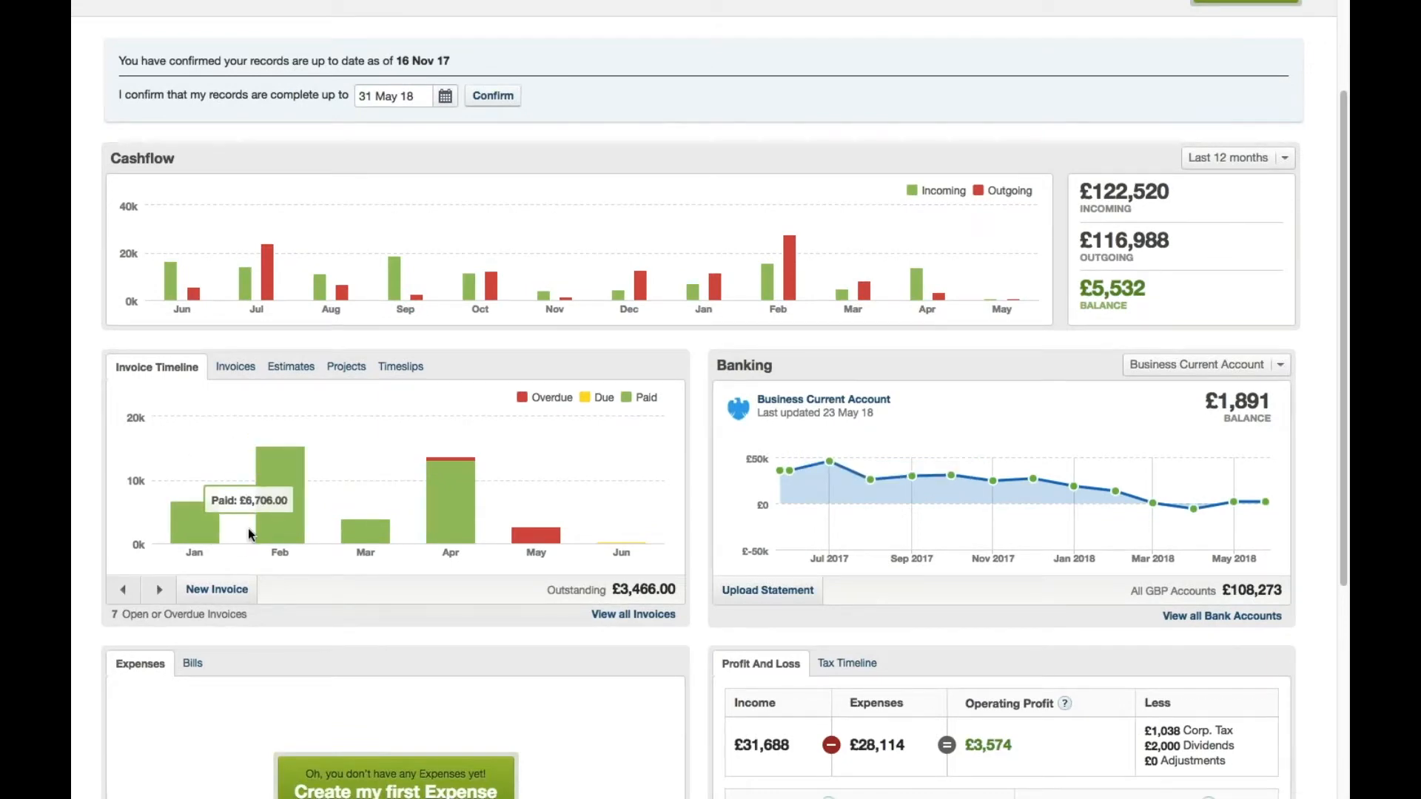
mouse_move(274, 524)
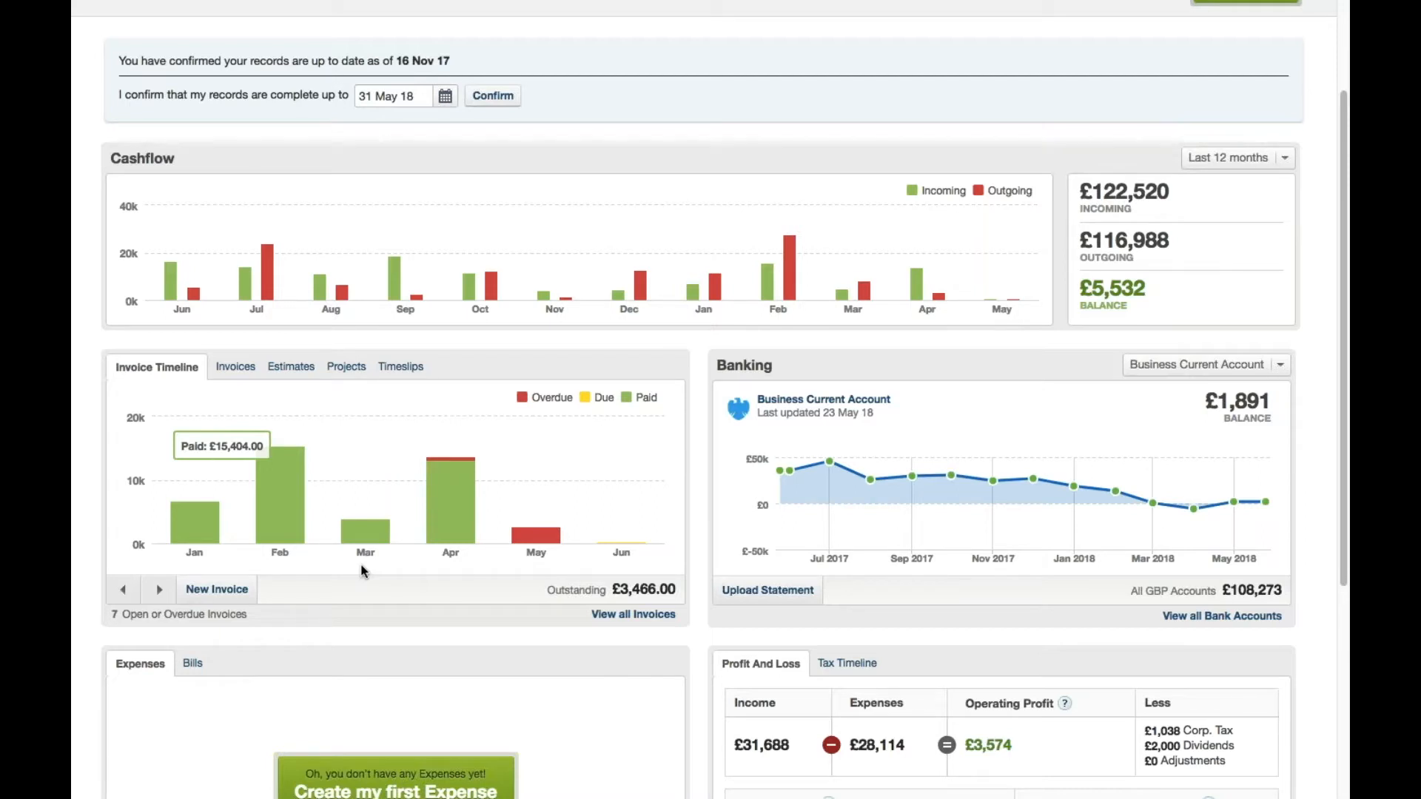
mouse_move(531, 536)
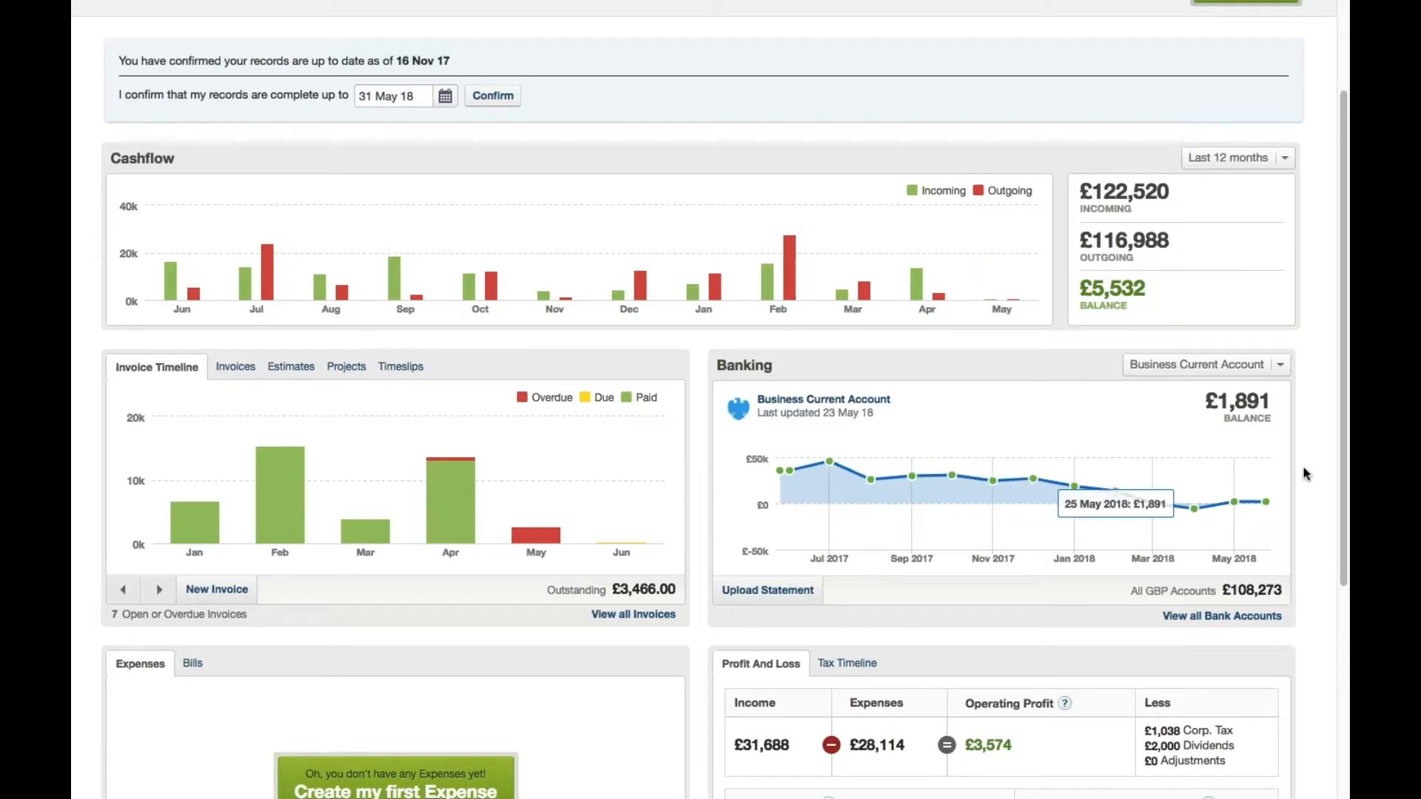
Examine the Business Current Account's balance history at several months in the Overview's Banking chart.
scroll(1341, 458, "down", 2)
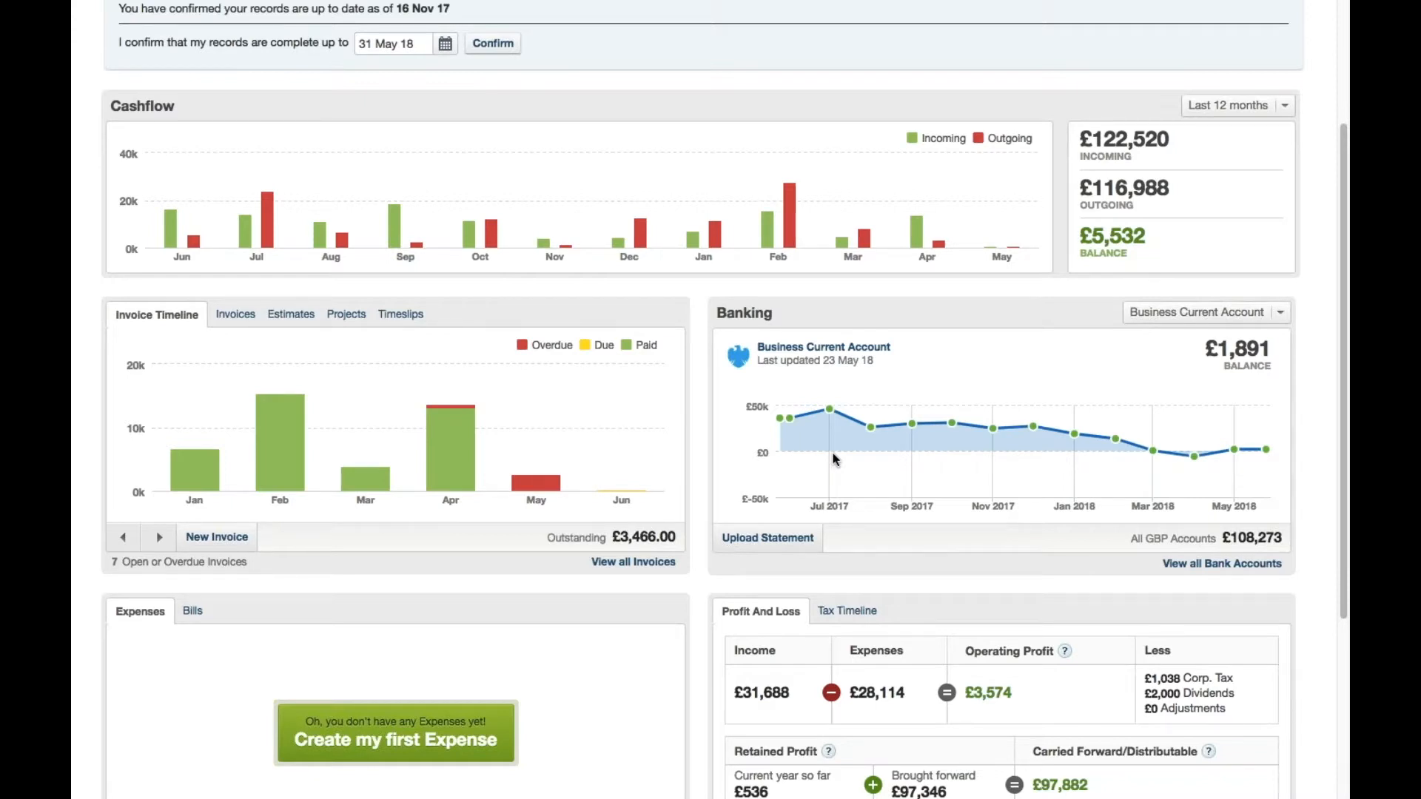
mouse_move(791, 420)
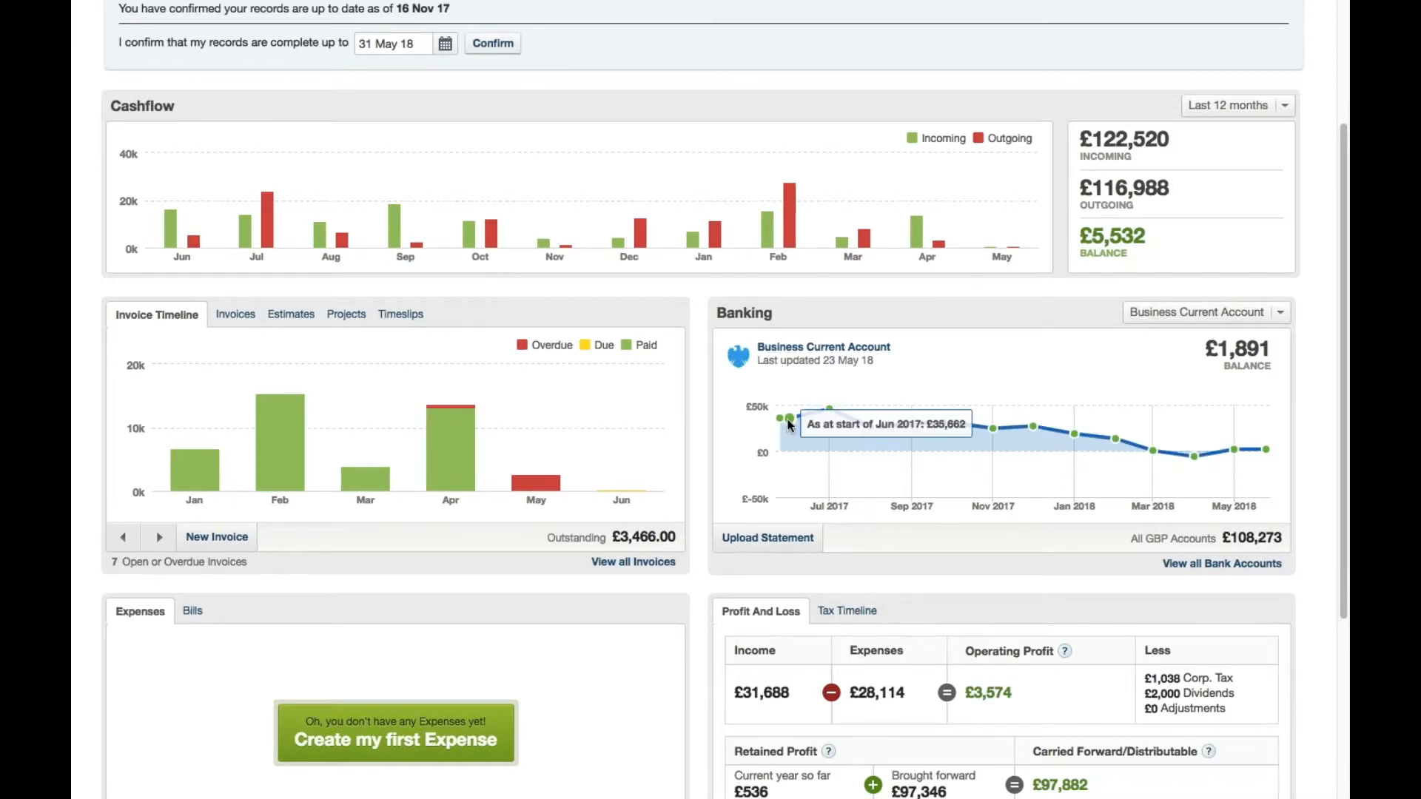
mouse_move(873, 435)
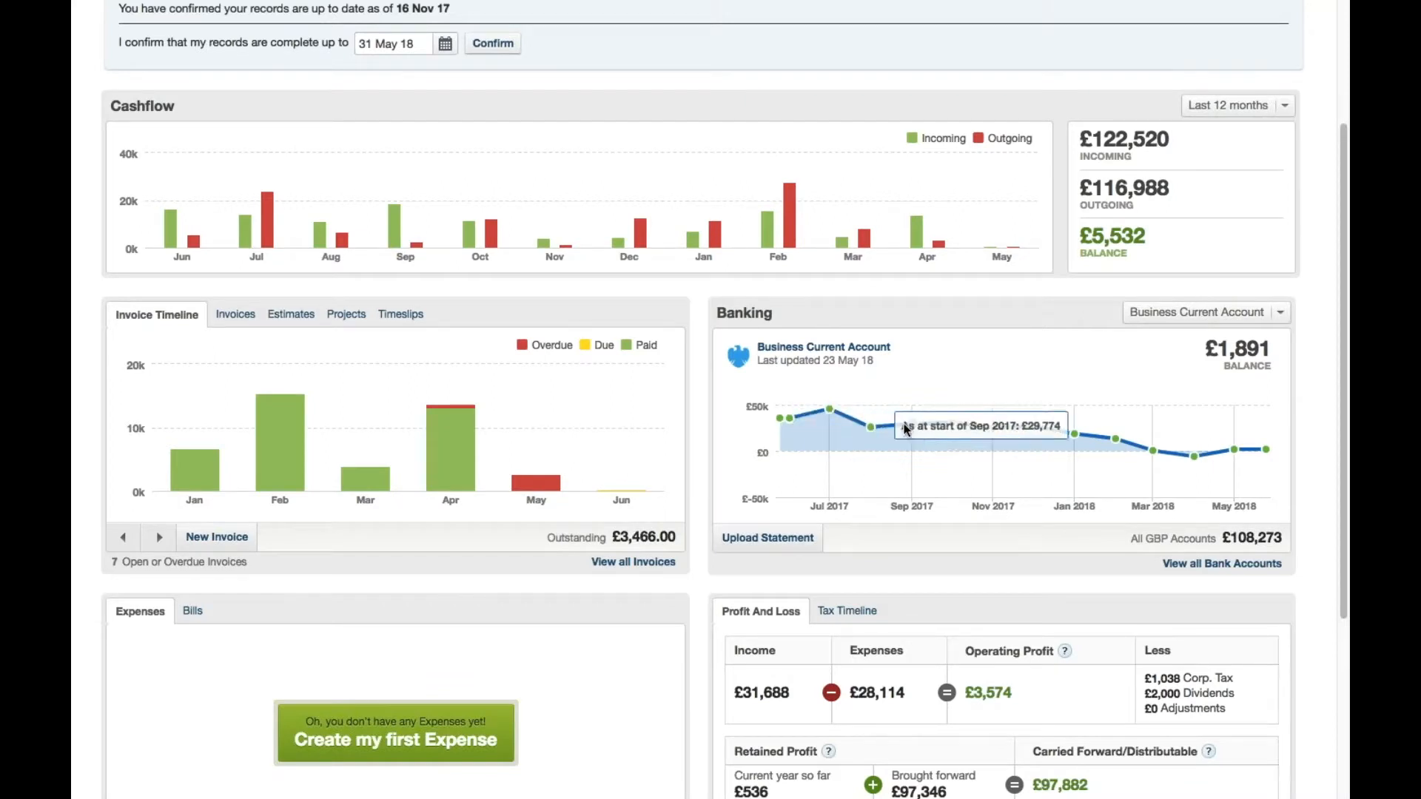
mouse_move(953, 427)
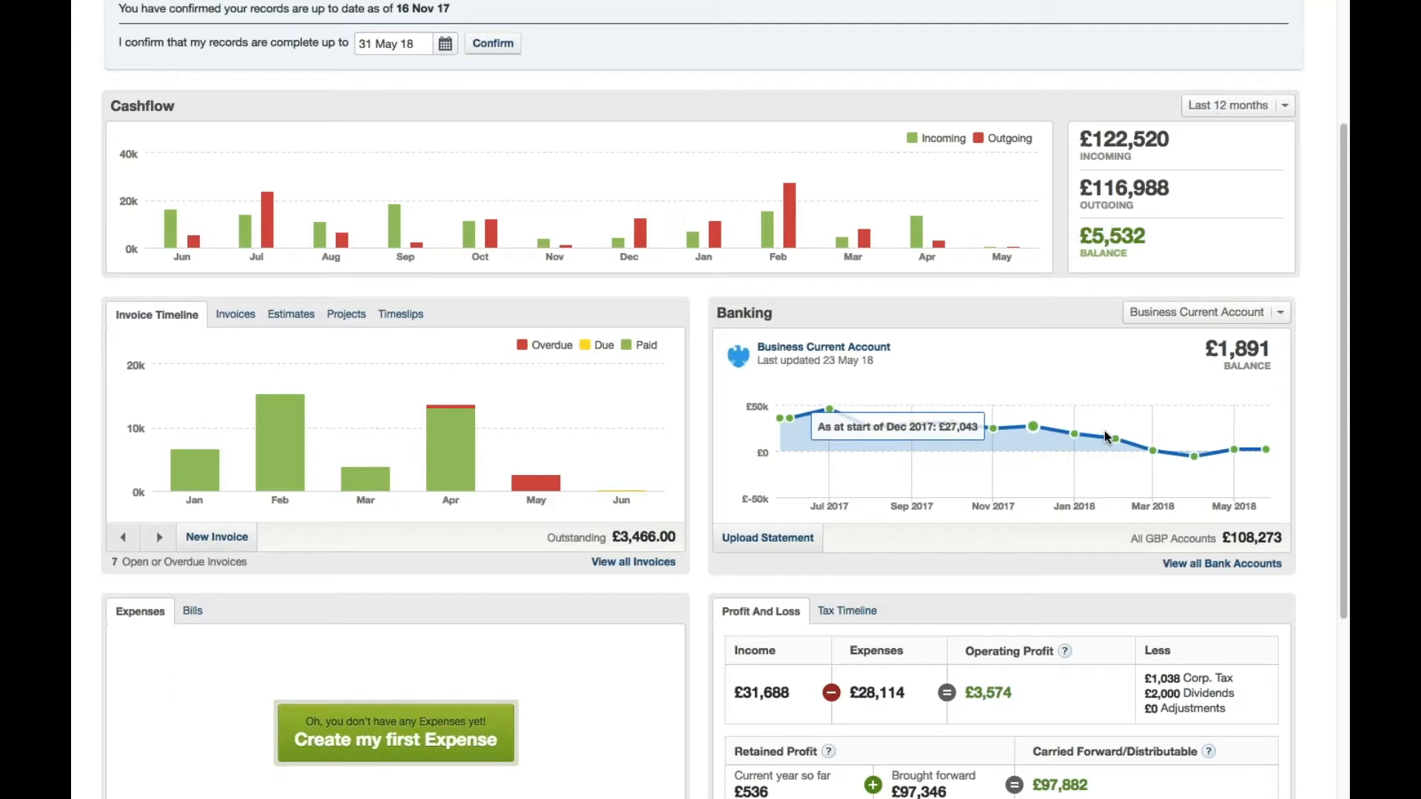
Review the Overview's Profit and Loss figures, Tax Timeline deadlines and open Bills.
left_click_drag(1345, 441, 1339, 524)
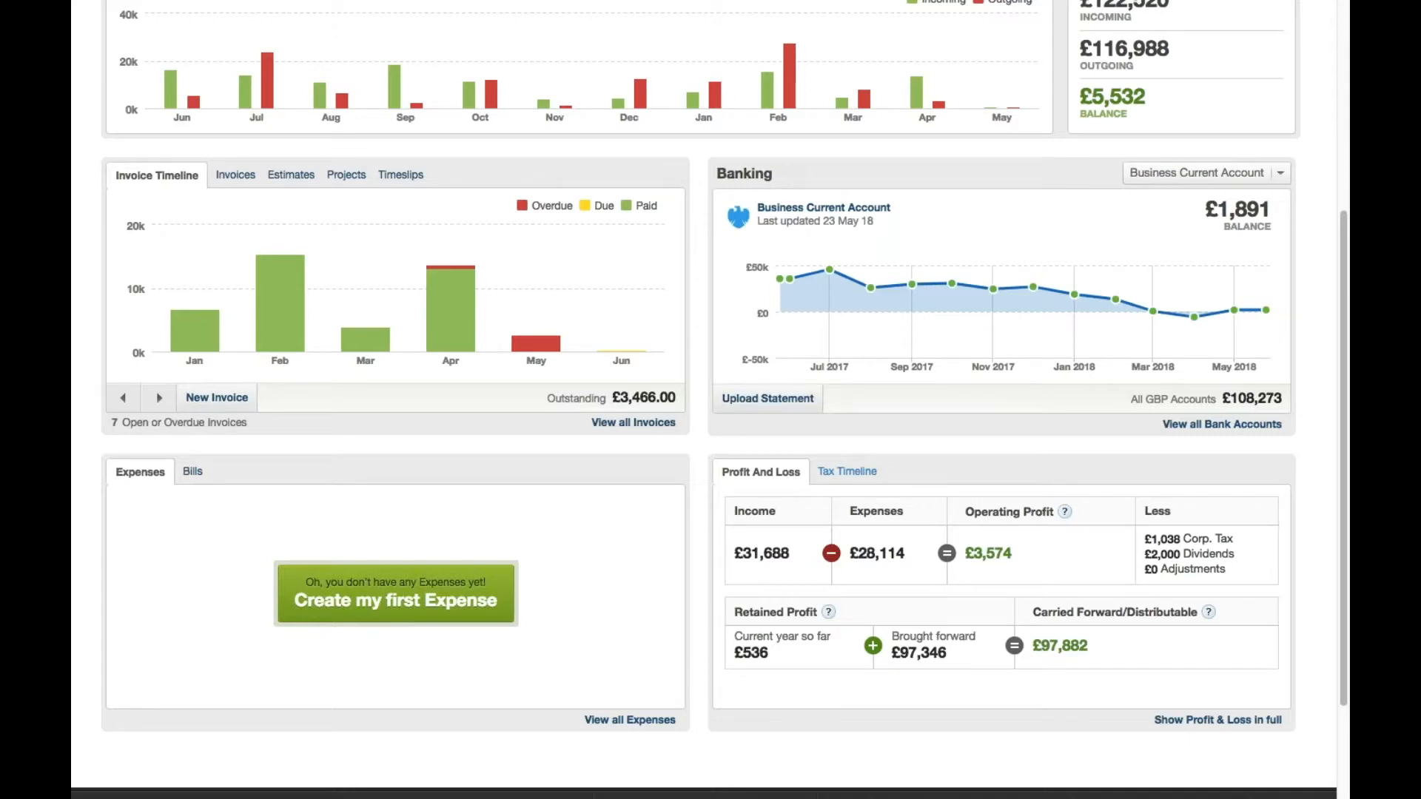
left_click(847, 471)
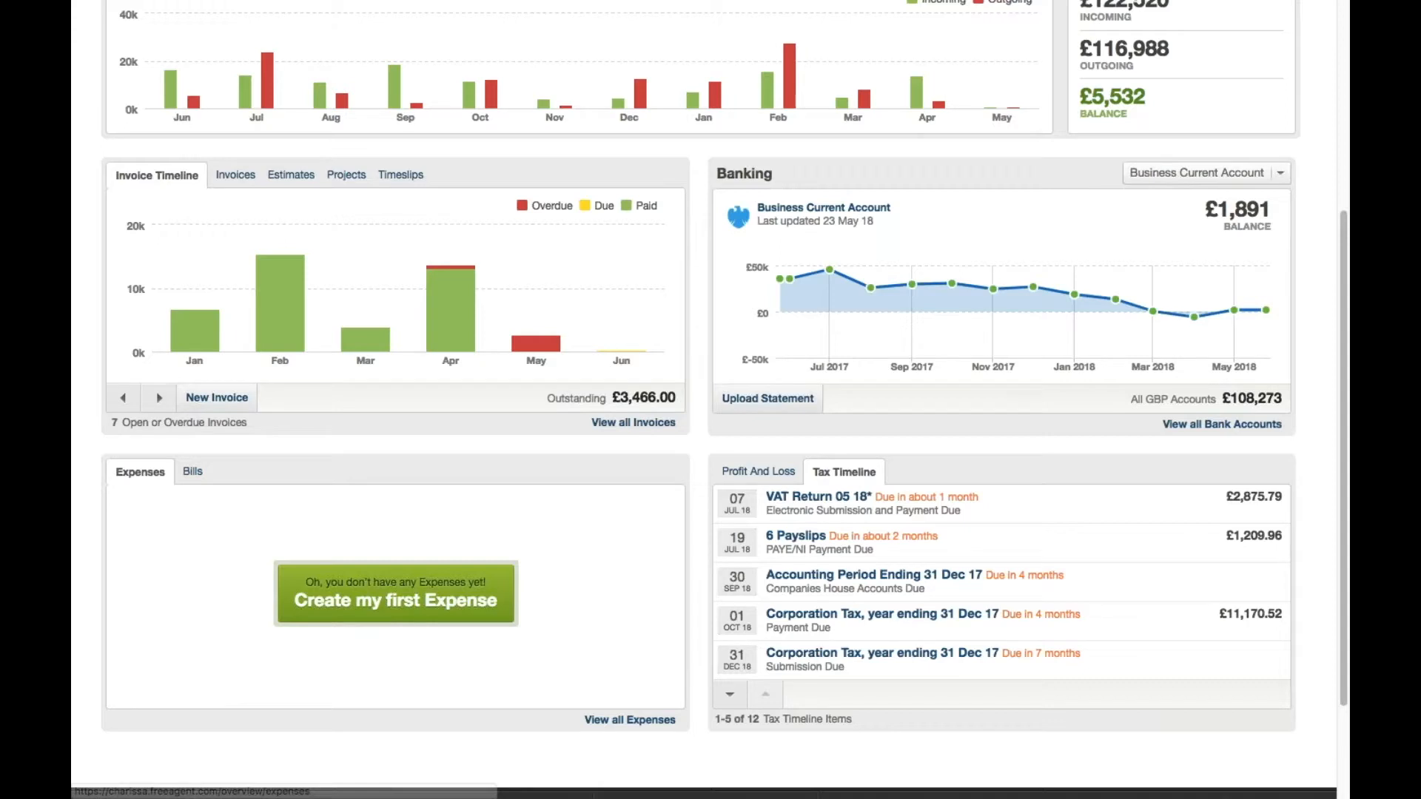
left_click(191, 471)
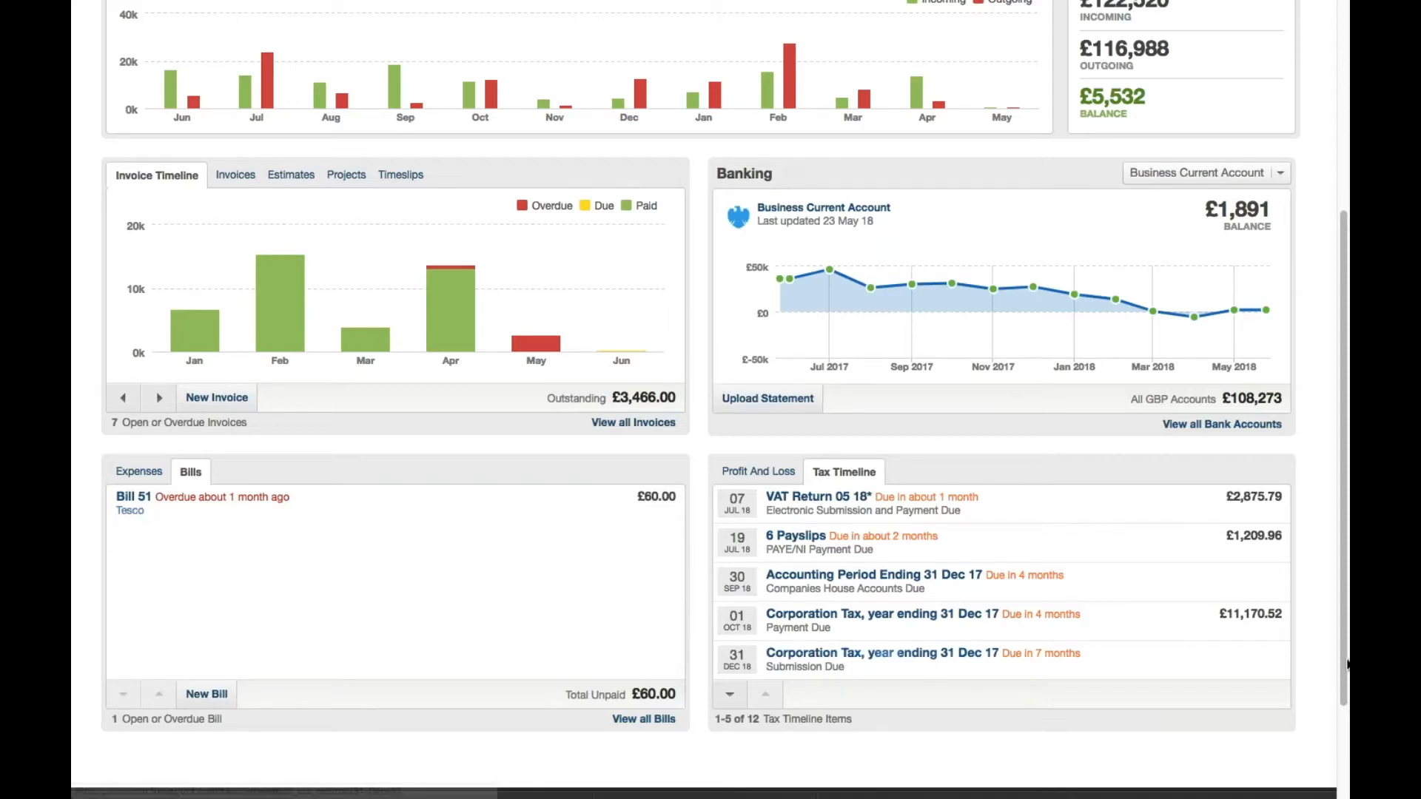
left_click_drag(1340, 663, 1292, 459)
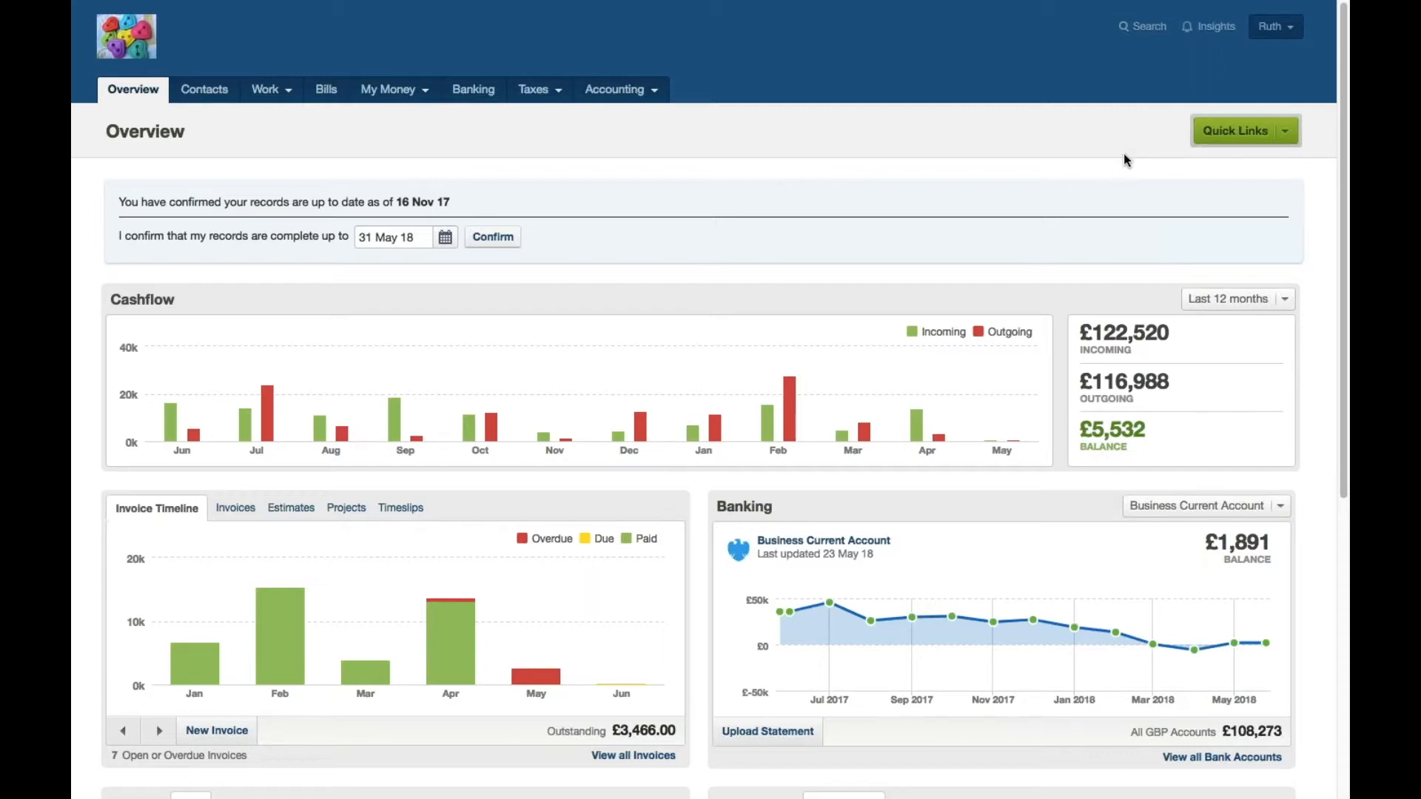
Create a new contact with the person's first and last name and the organization Freeagent, and return to the contacts list.
left_click(213, 100)
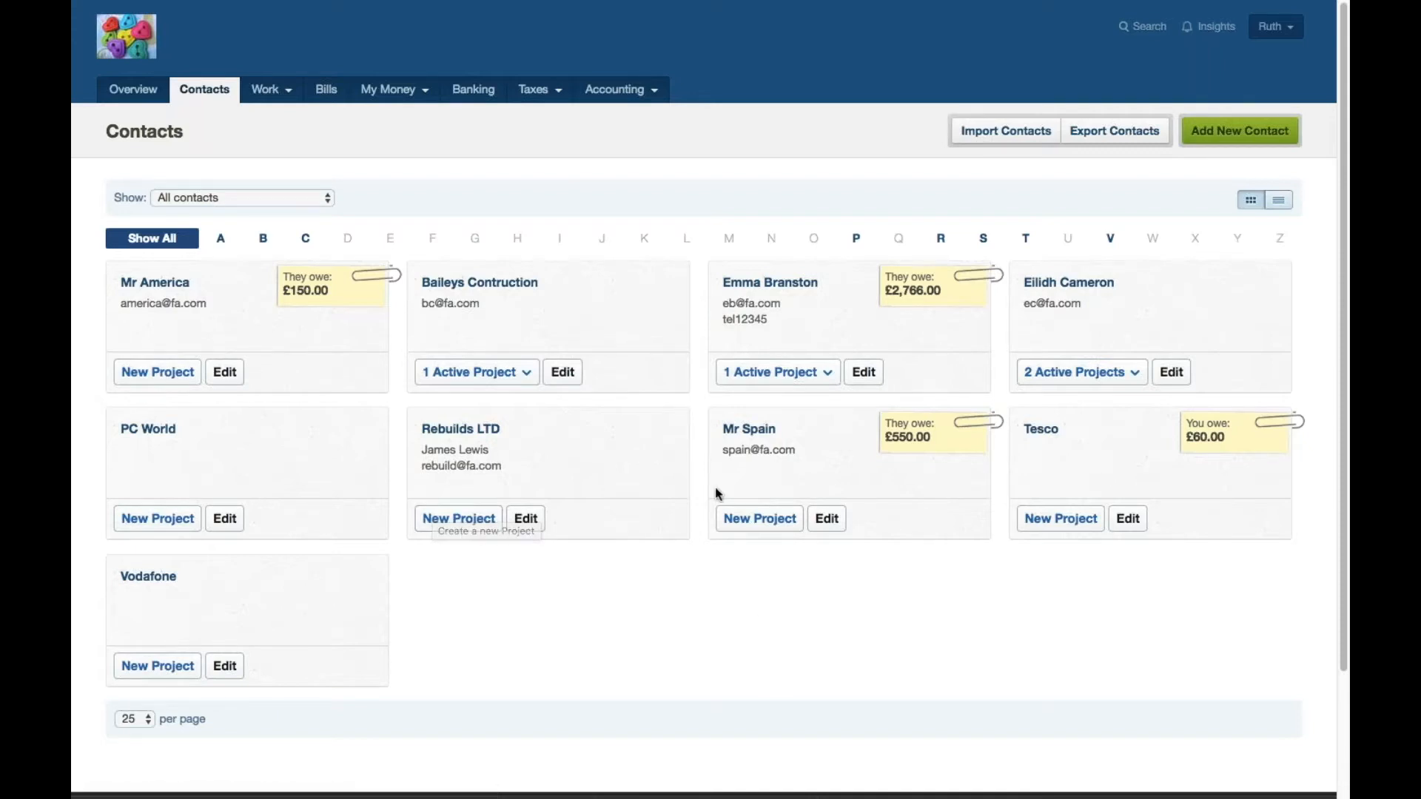
left_click(1241, 133)
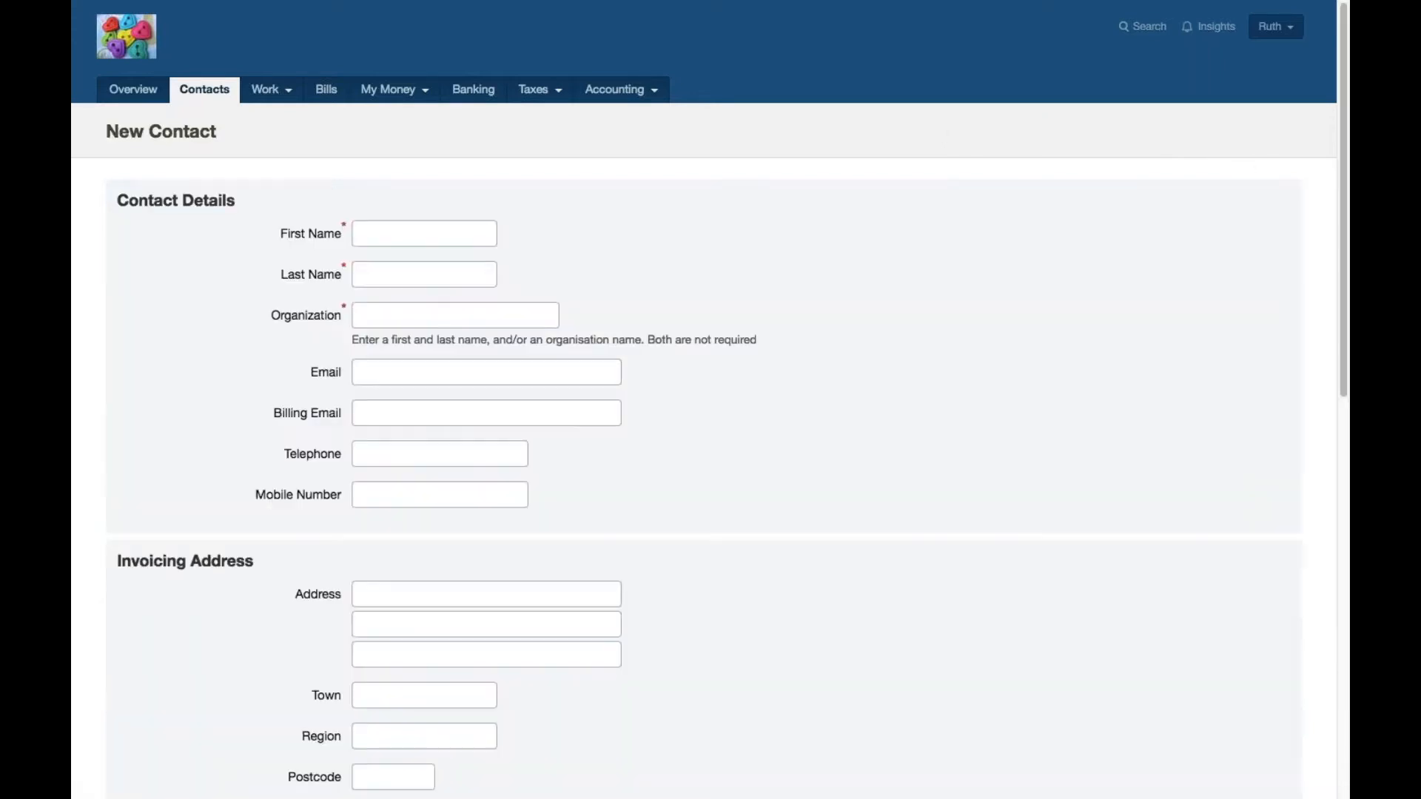
left_click(419, 232)
type("Ruth")
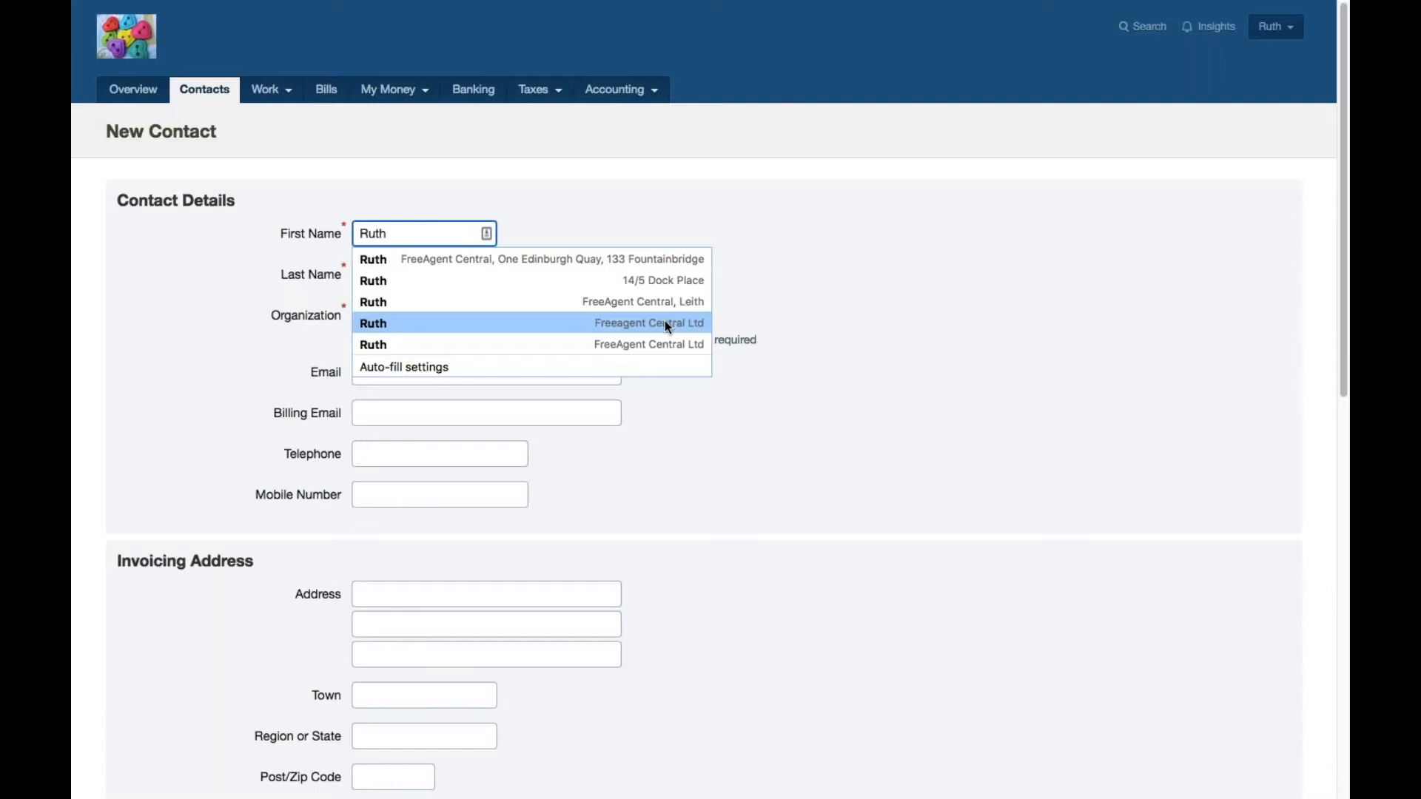
left_click(419, 277)
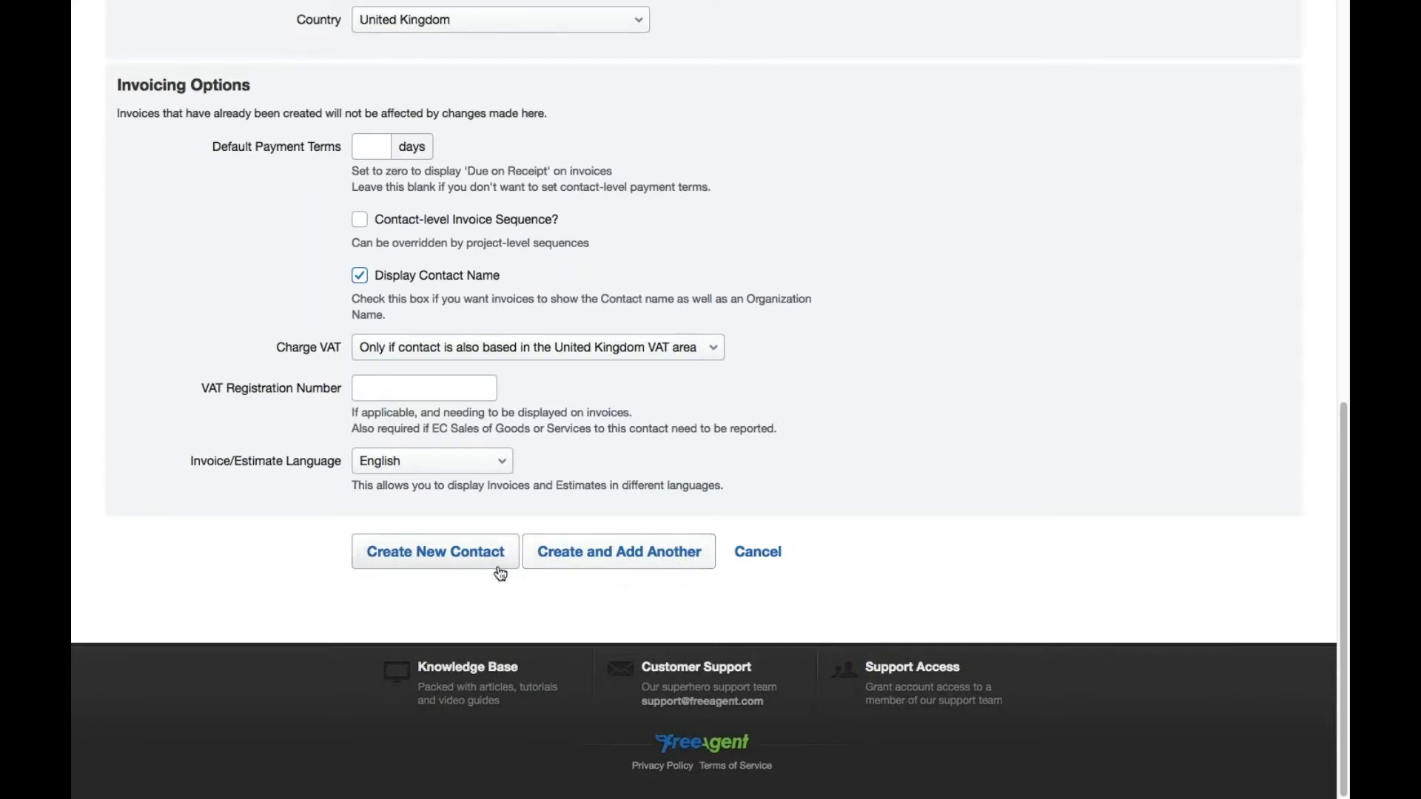
left_click(476, 559)
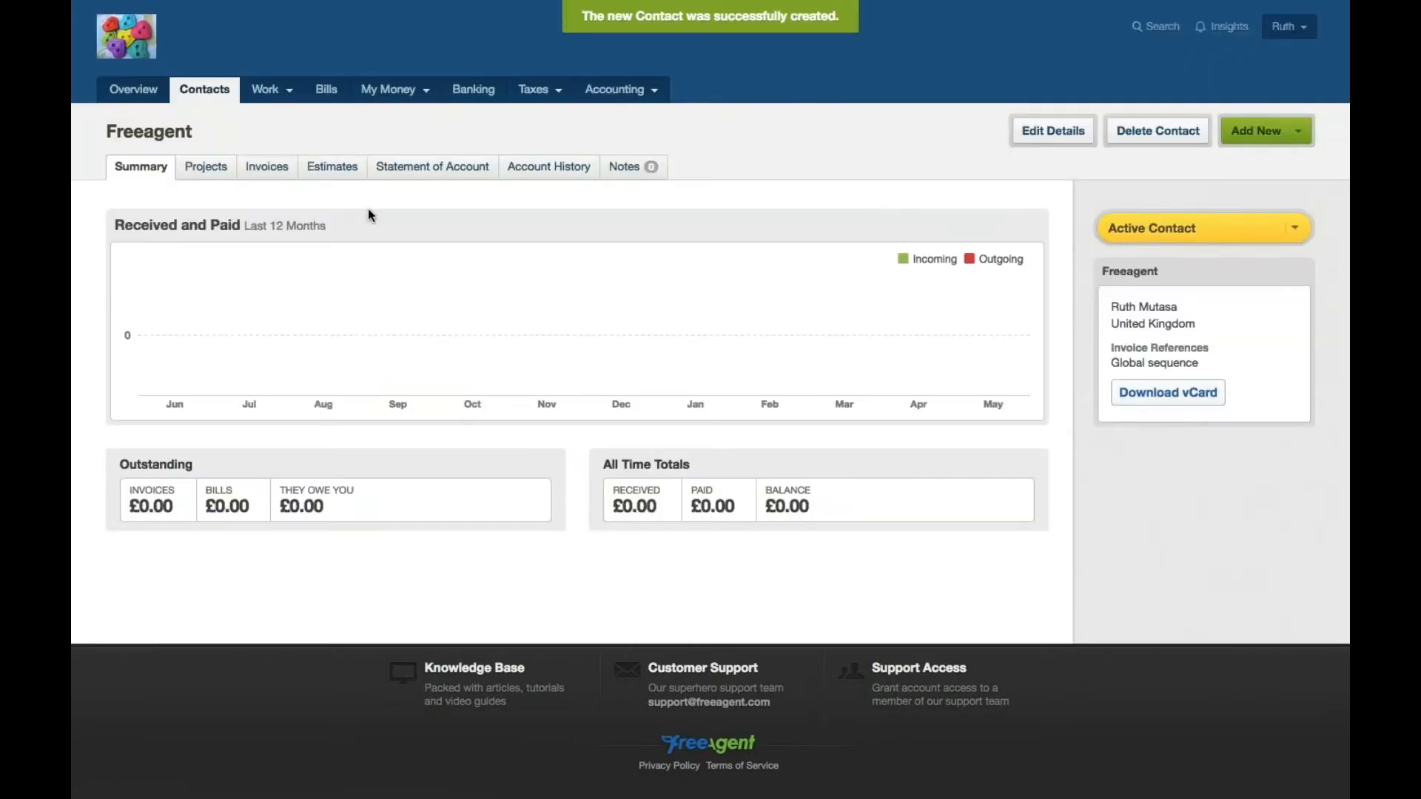
left_click(217, 91)
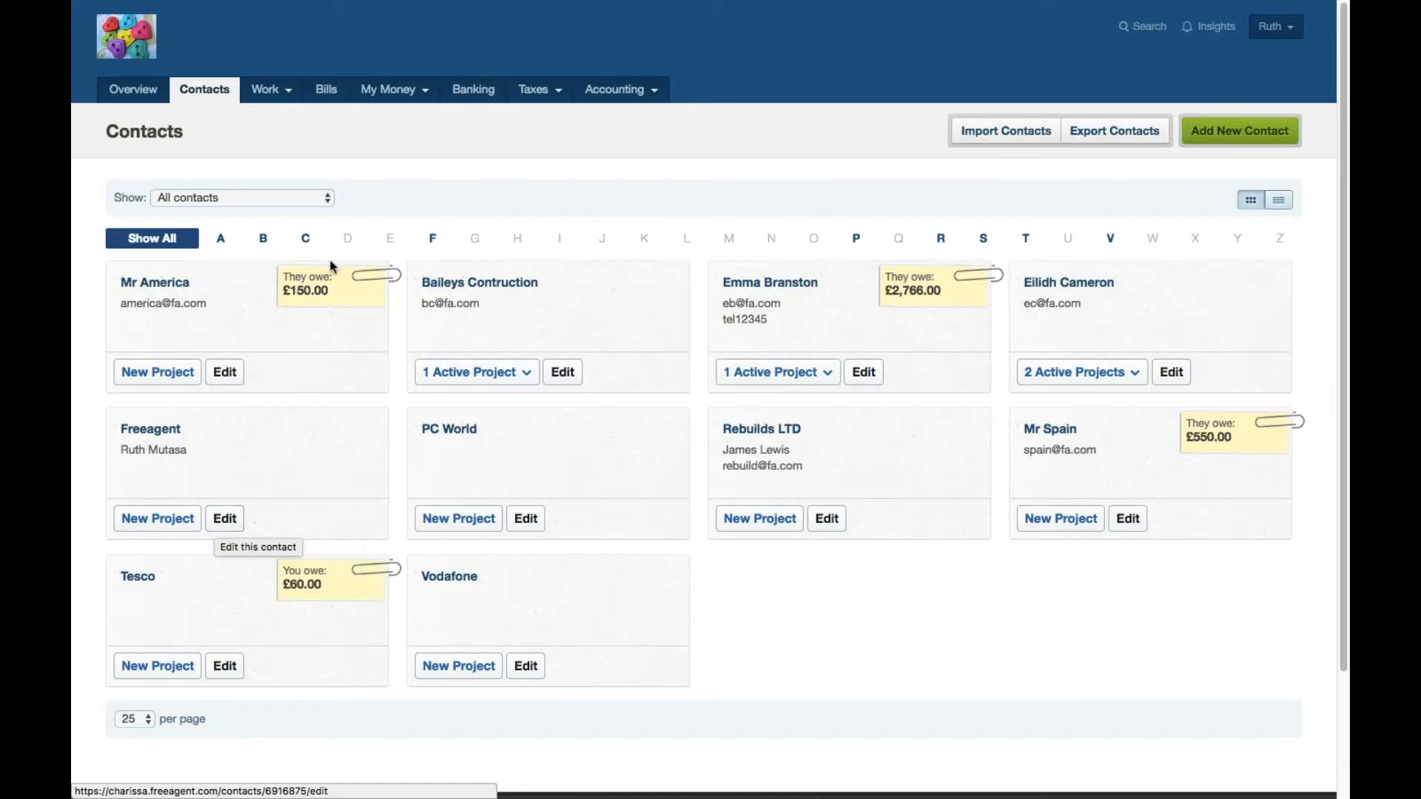
Open the list of all invoices and look through their references, contacts, values and statuses.
left_click(294, 102)
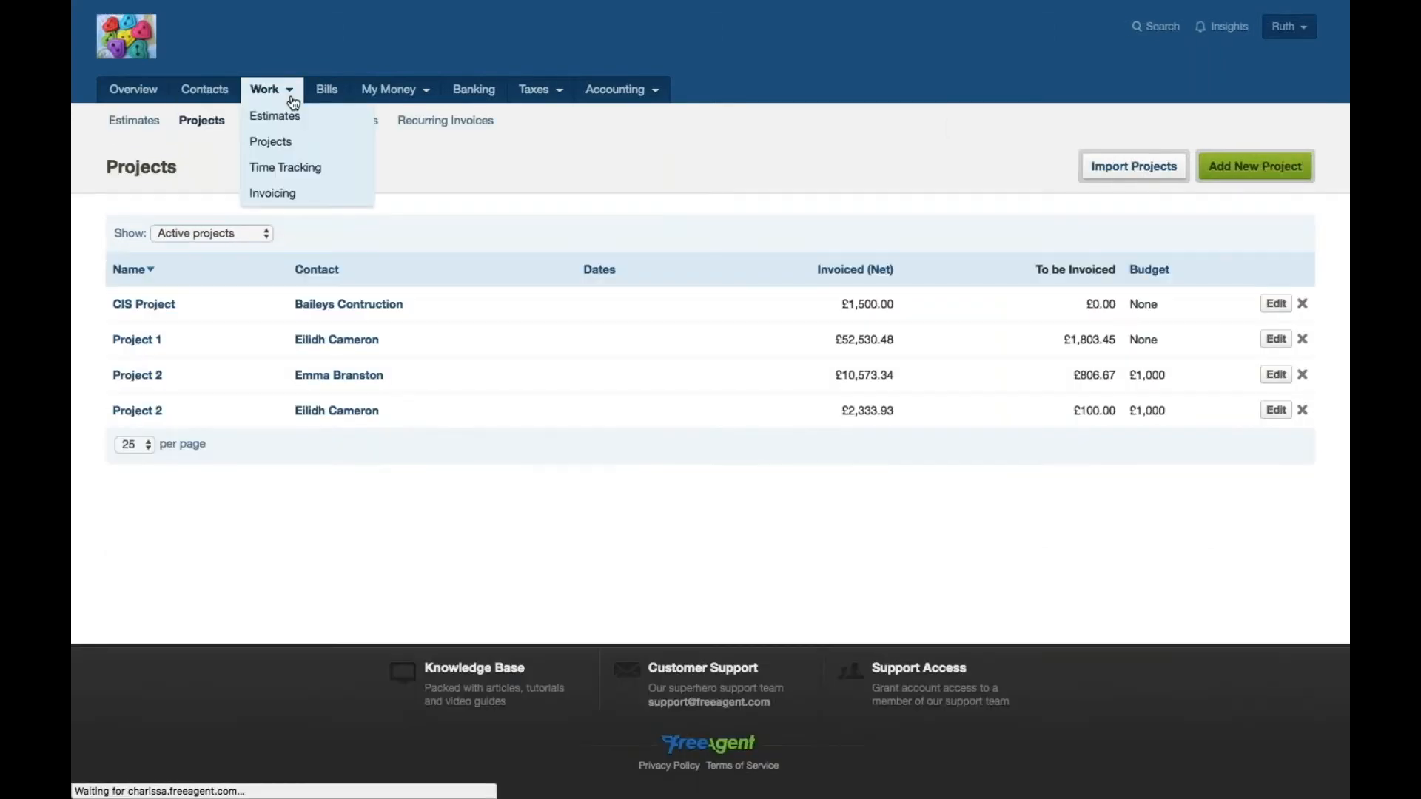
left_click(282, 197)
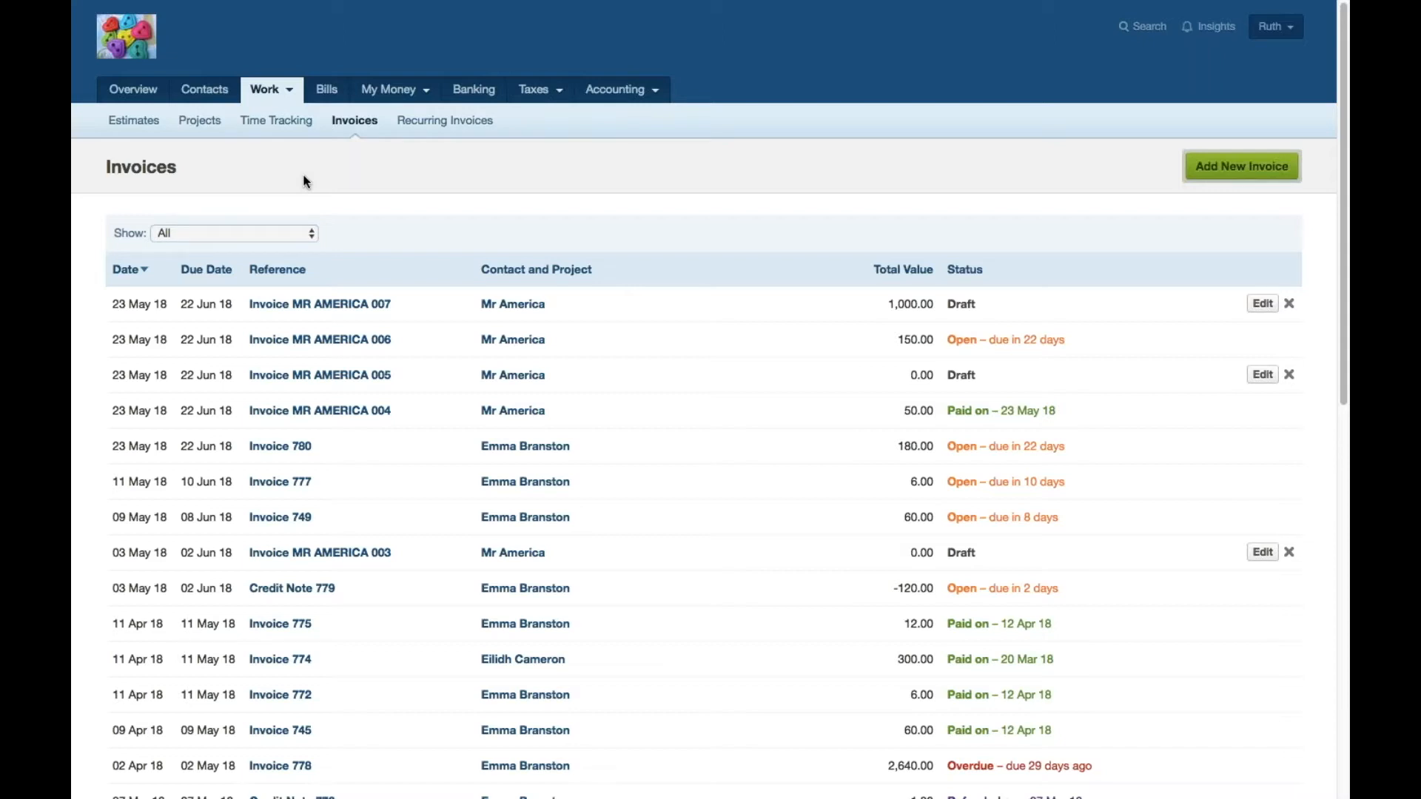
mouse_move(290, 95)
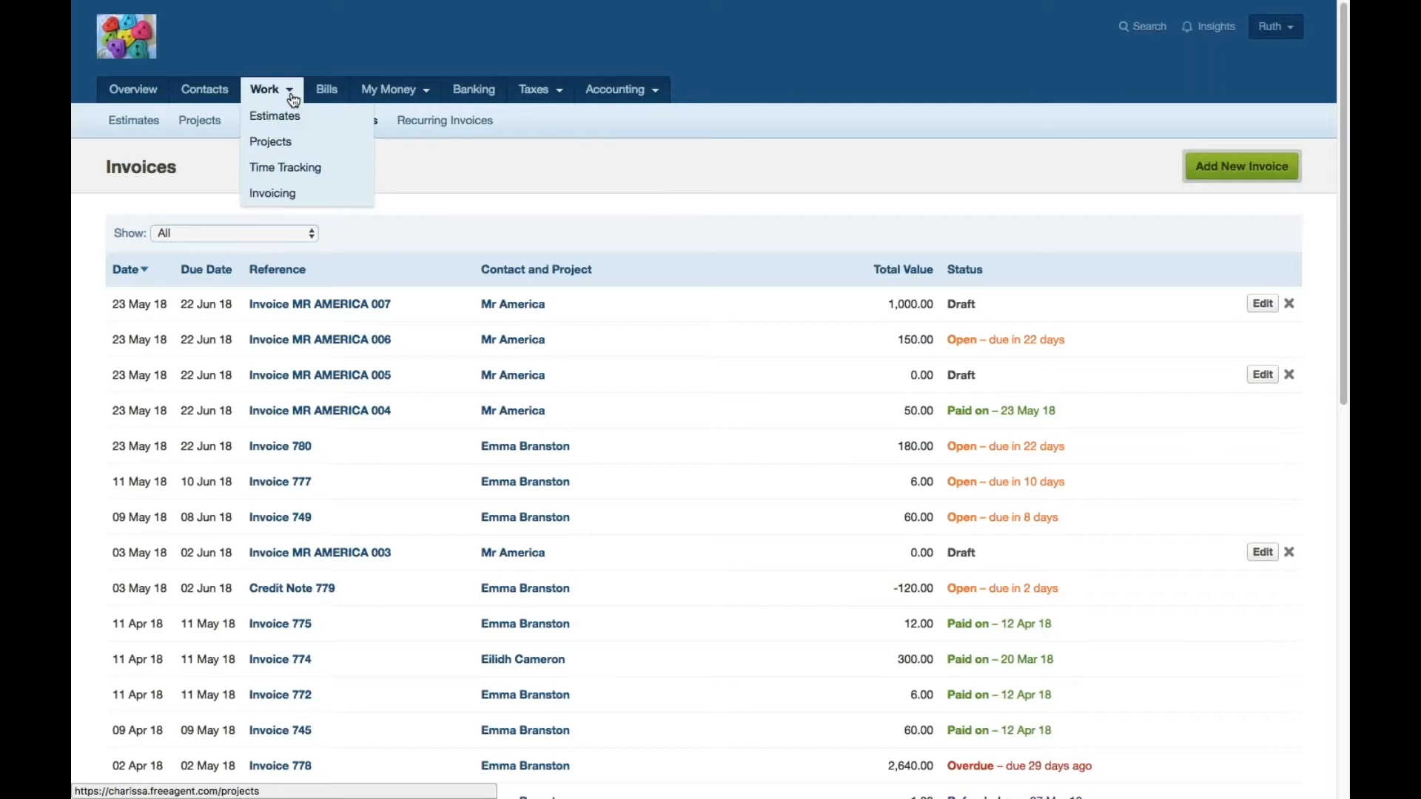
left_click(275, 194)
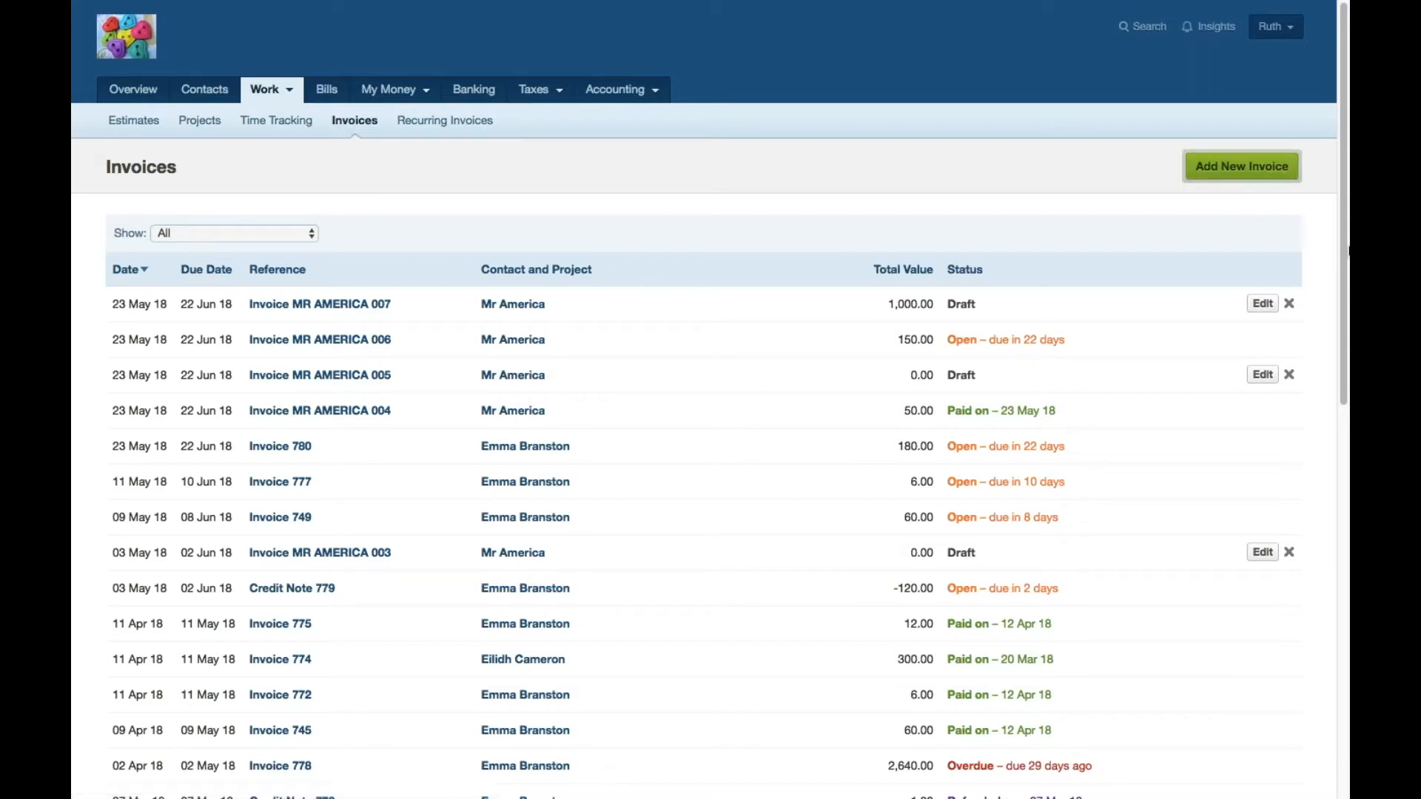
left_click_drag(1346, 251, 1334, 345)
scroll(1335, 344, "up", 3)
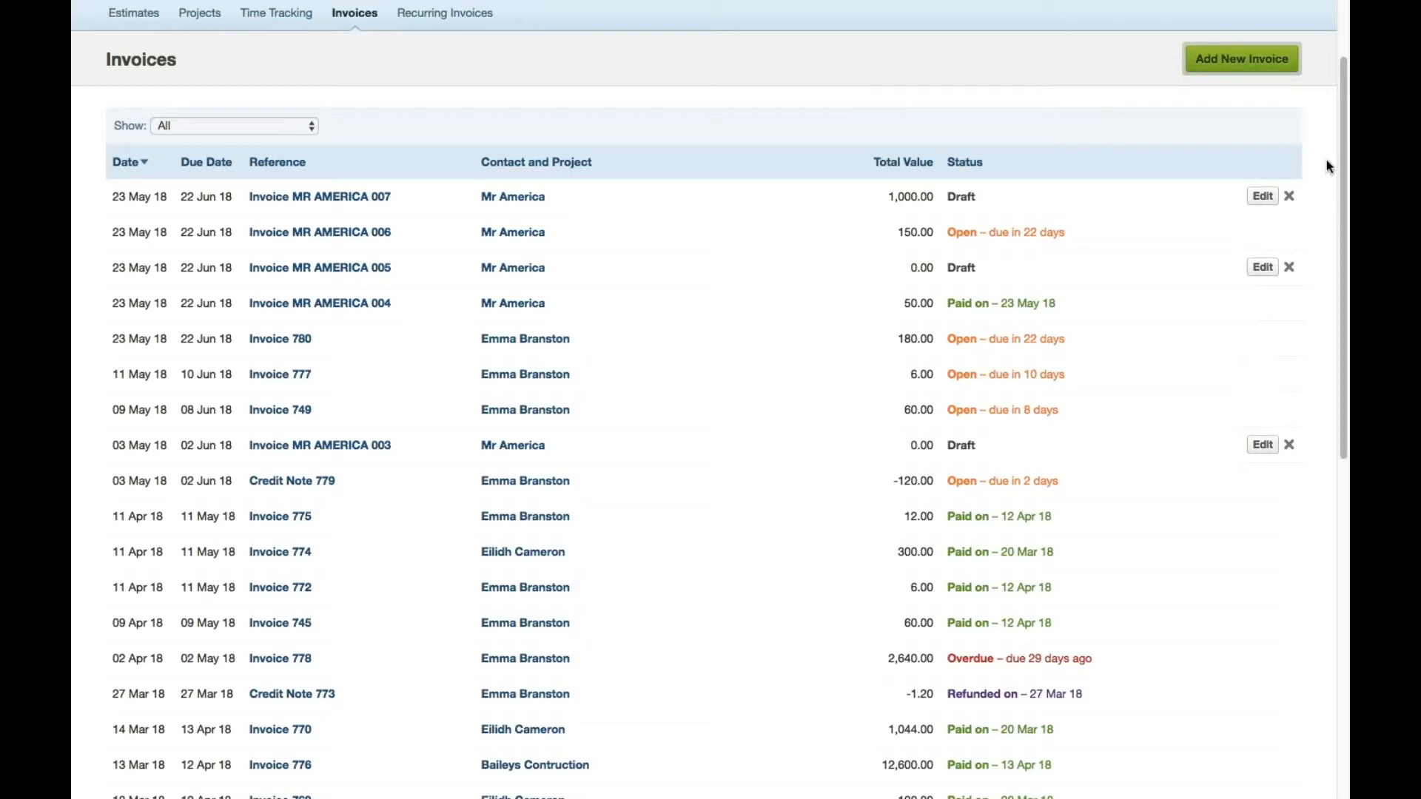
Start a new invoice and choose Freeagent as its contact.
left_click_drag(1347, 191, 1348, 120)
left_click(1276, 168)
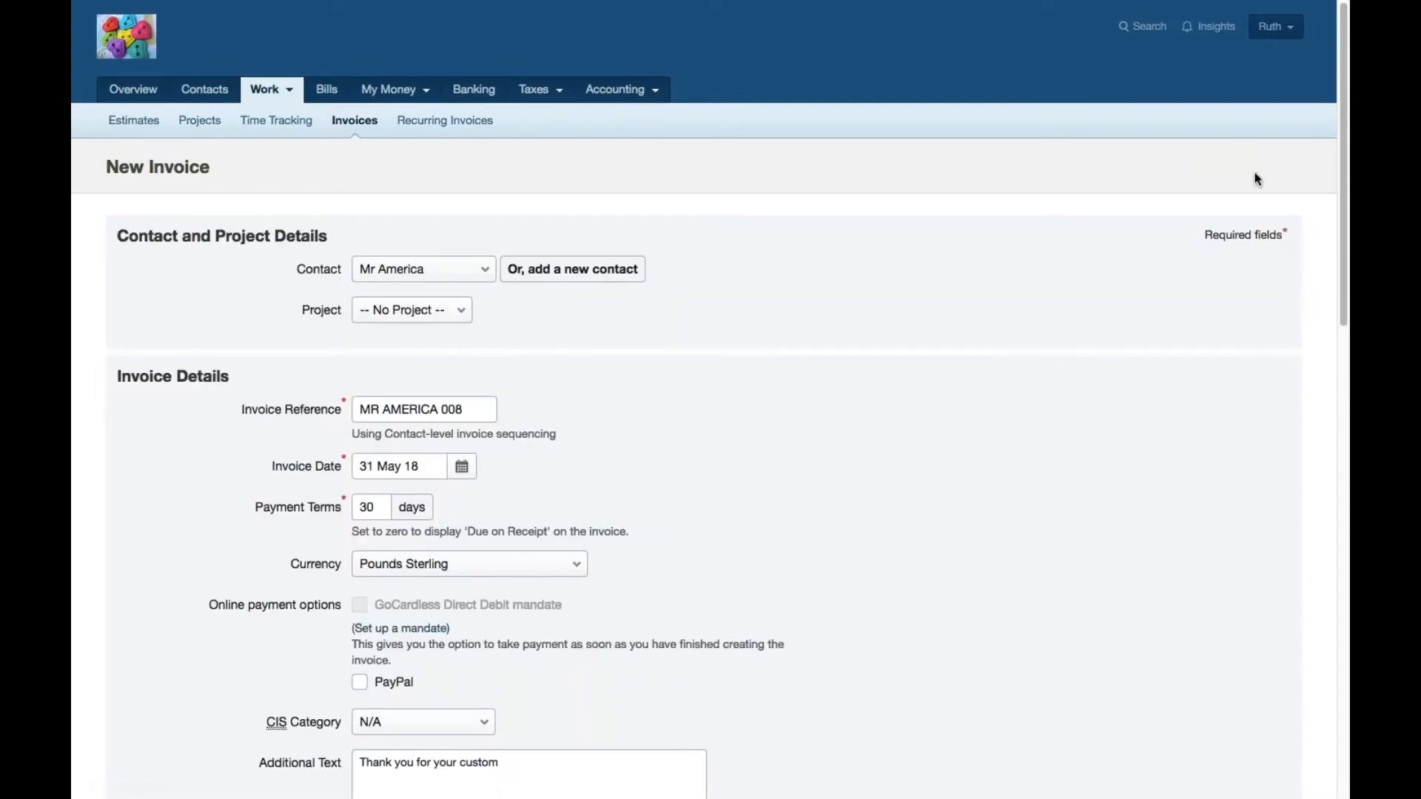
left_click(484, 271)
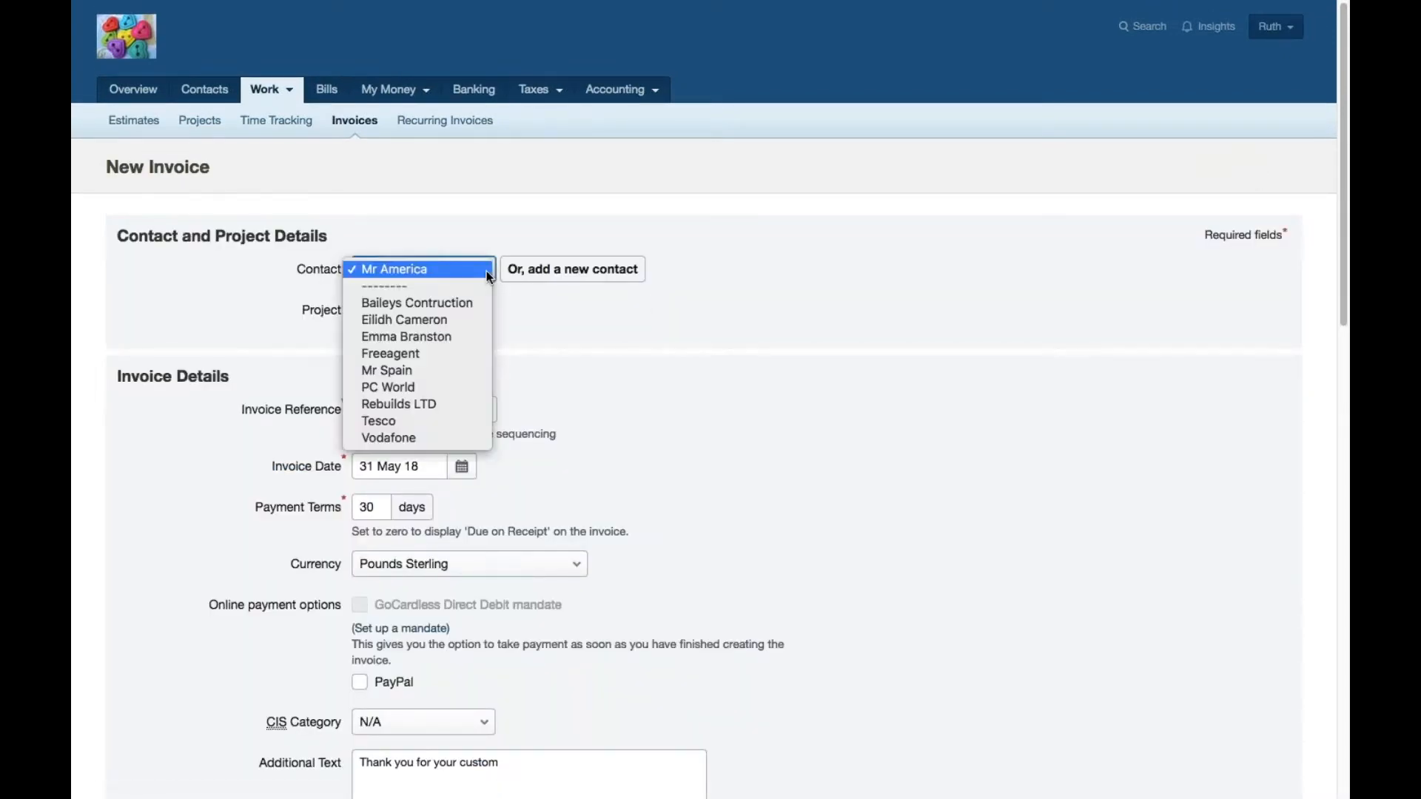
left_click(454, 356)
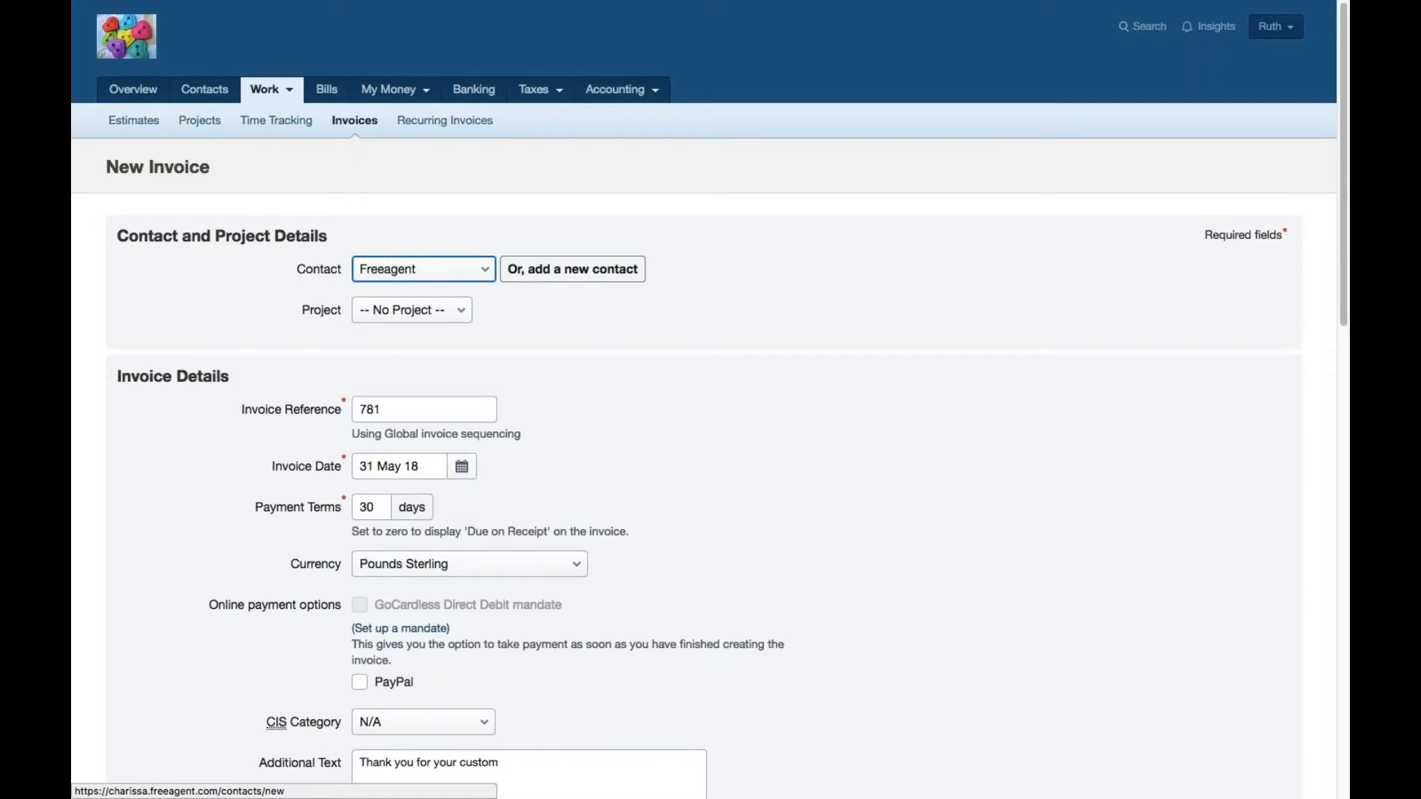
Look over the new invoice's details, browse the list of available currencies and keep Pounds Sterling.
left_click_drag(1341, 313, 1339, 334)
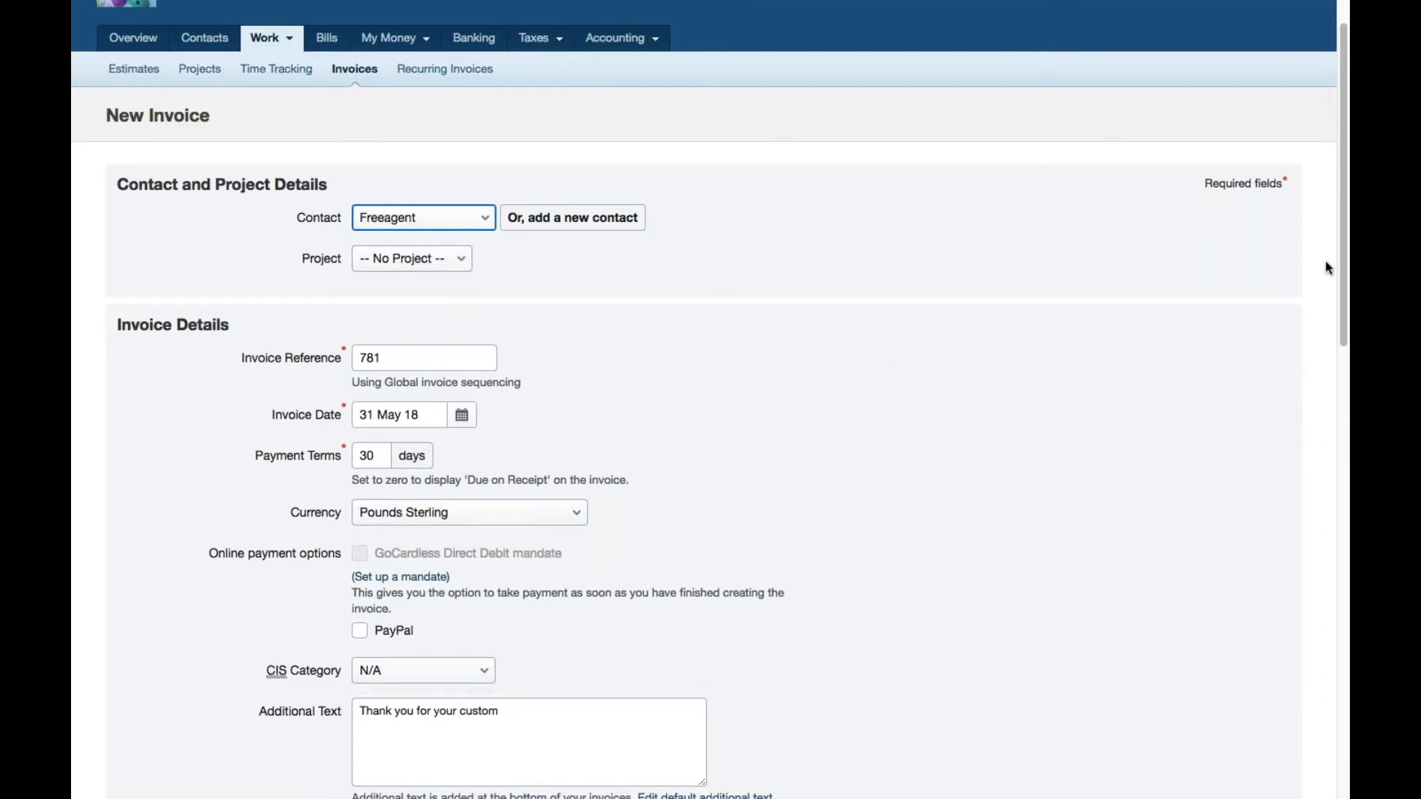
left_click_drag(1342, 272, 1342, 298)
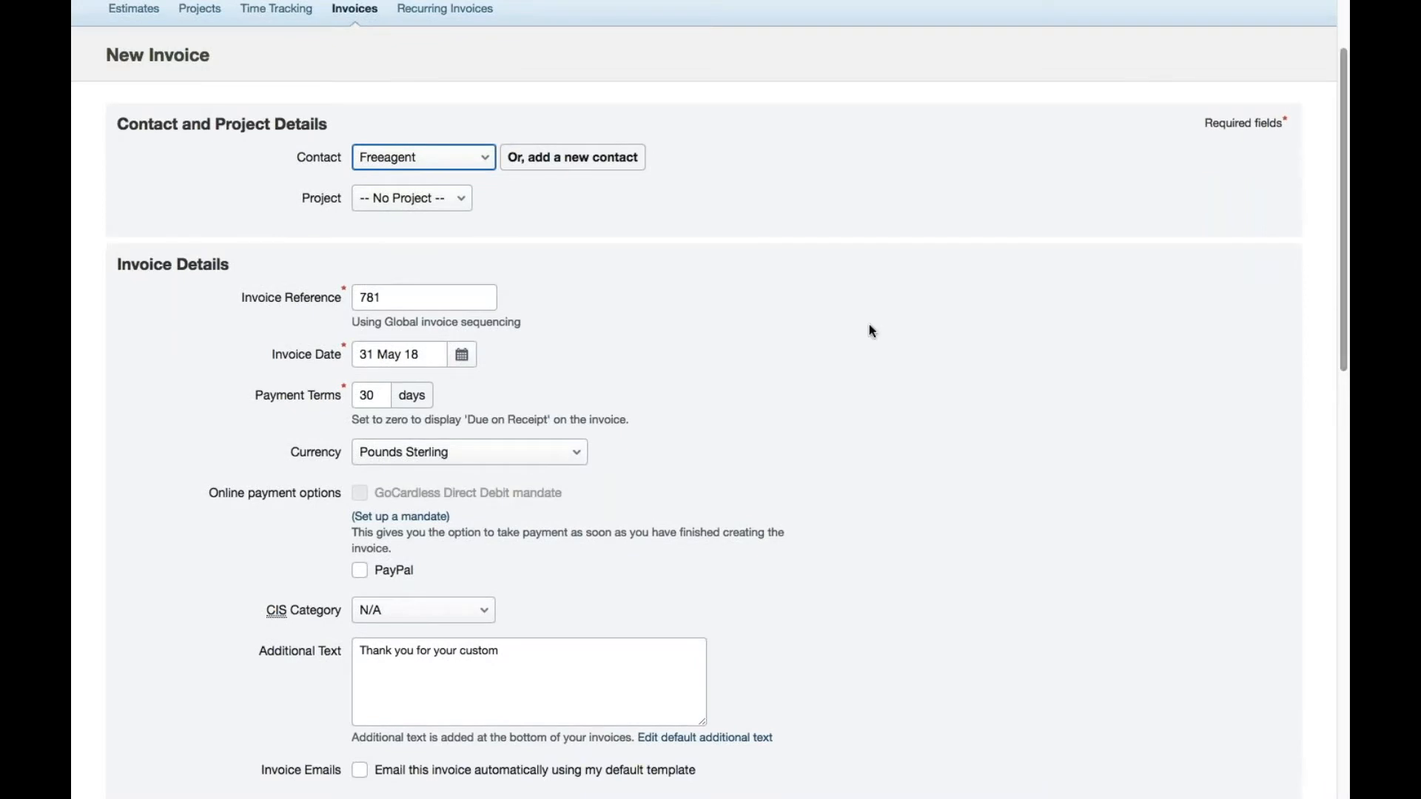
left_click(413, 297)
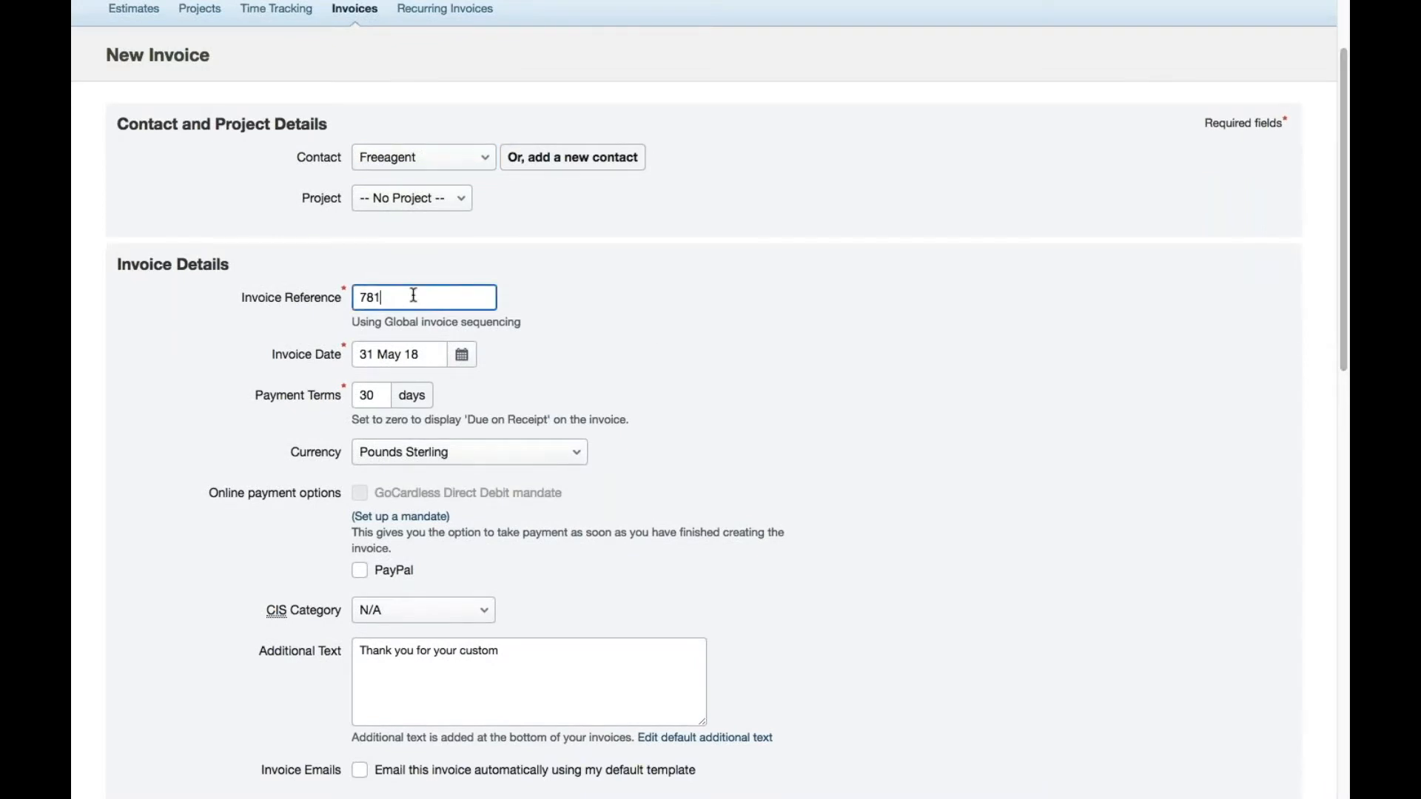
left_click_drag(1344, 367, 1345, 409)
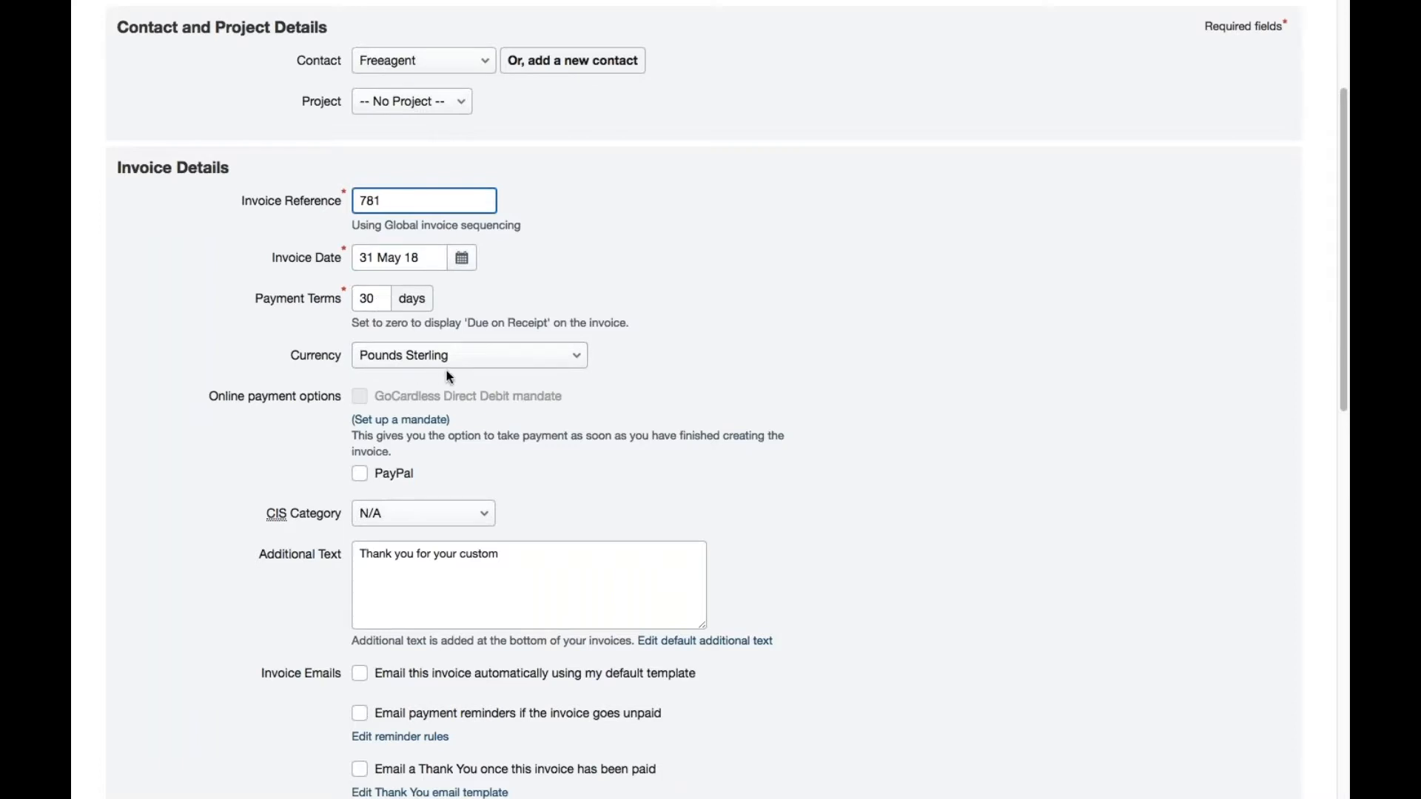
left_click(578, 359)
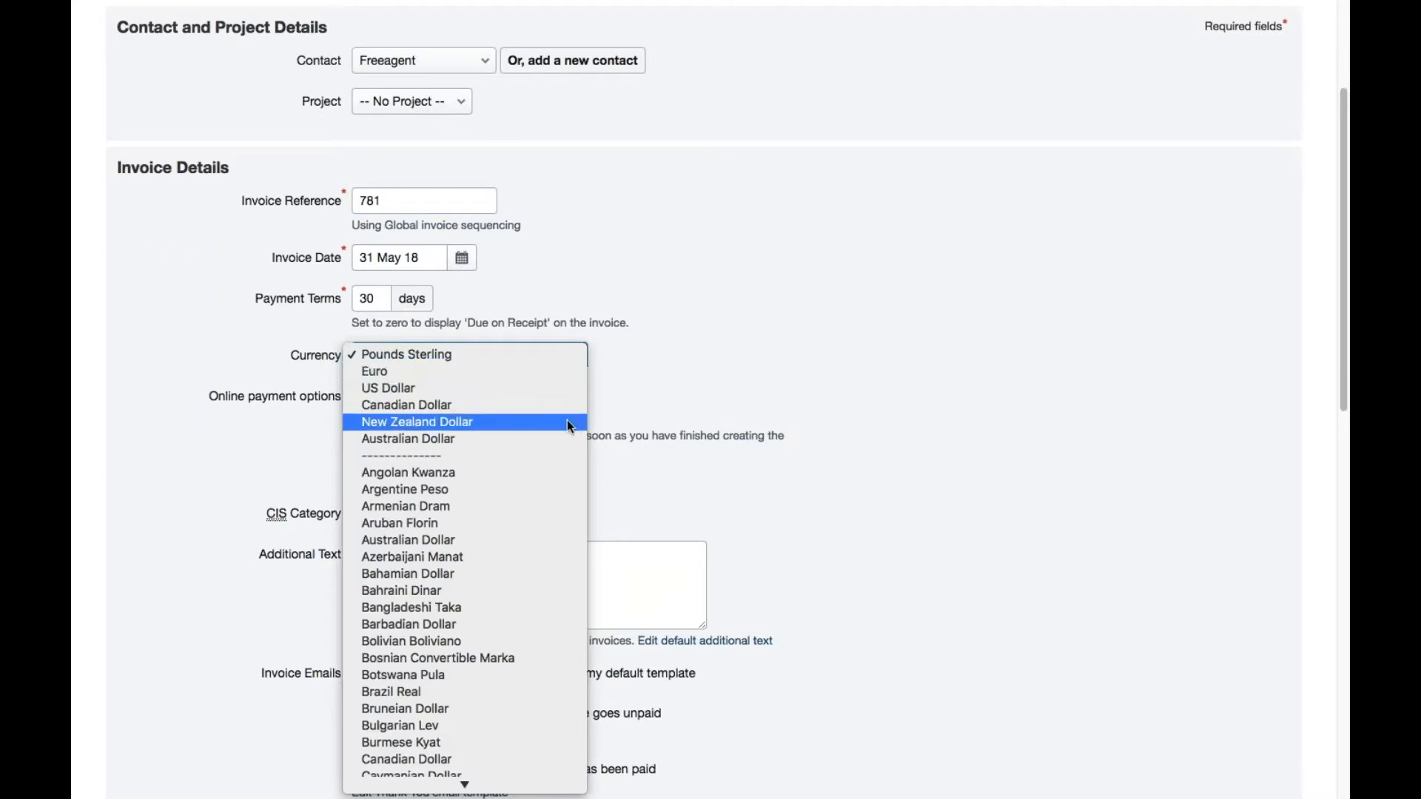
mouse_move(473, 792)
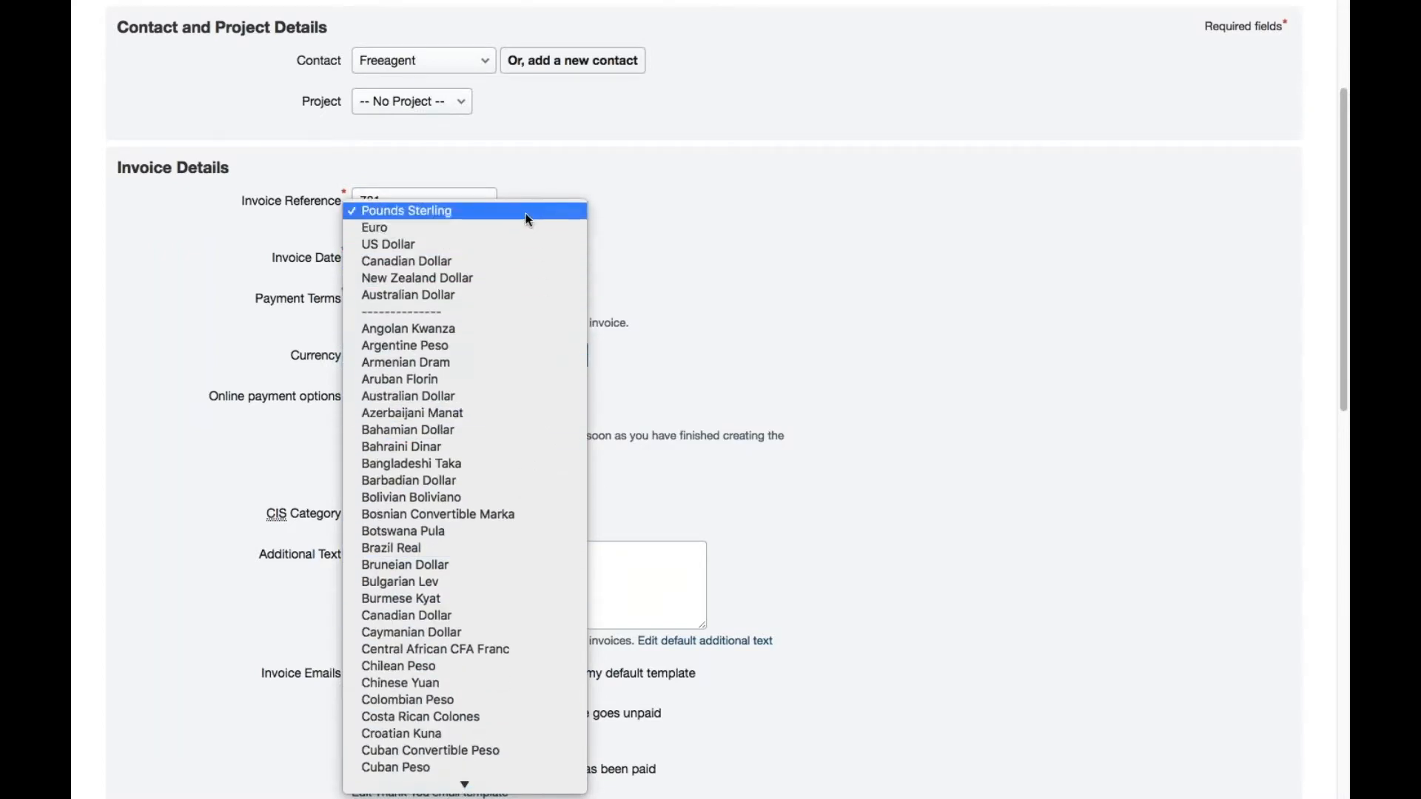
scroll(509, 373, "down", 15)
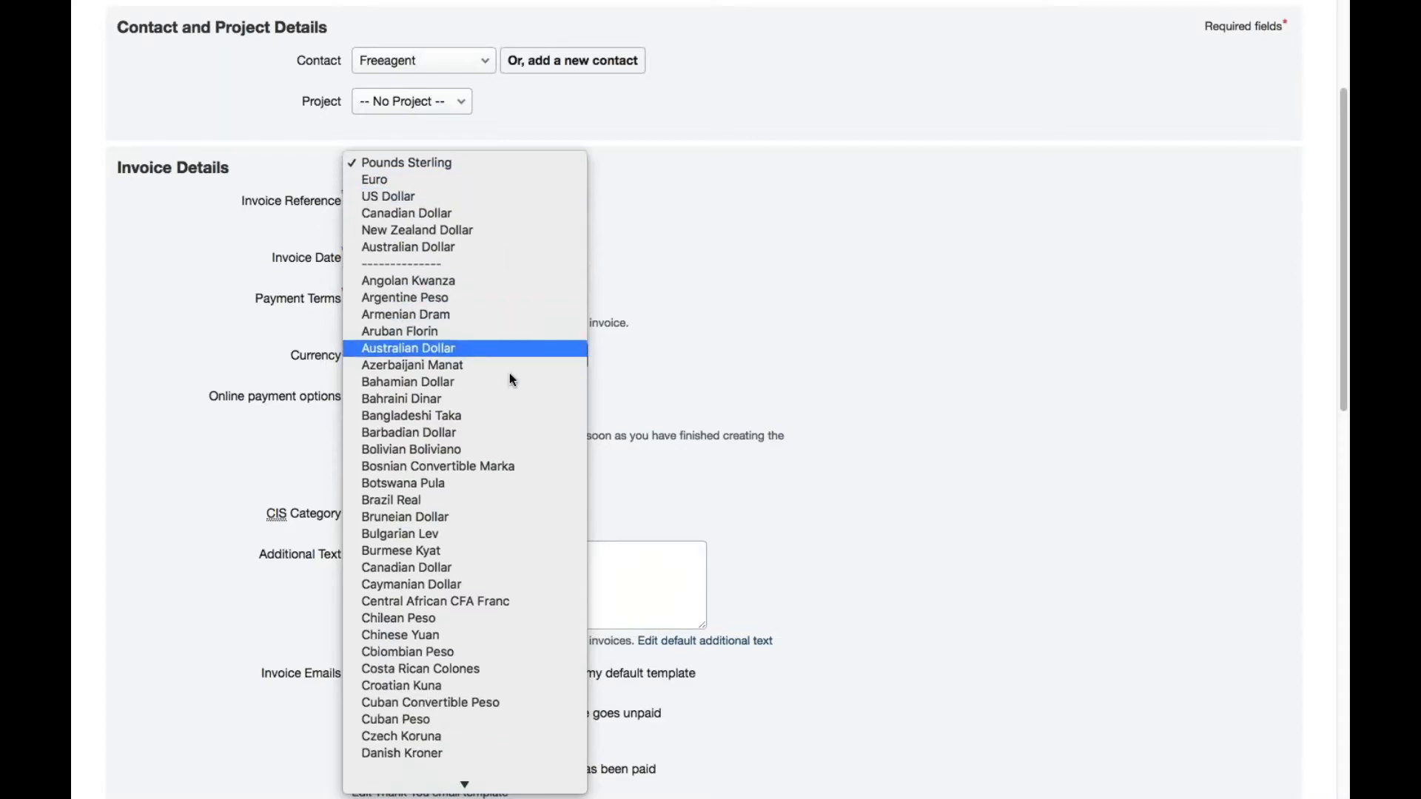
scroll(509, 375, "up", 10)
scroll(507, 374, "down", 10)
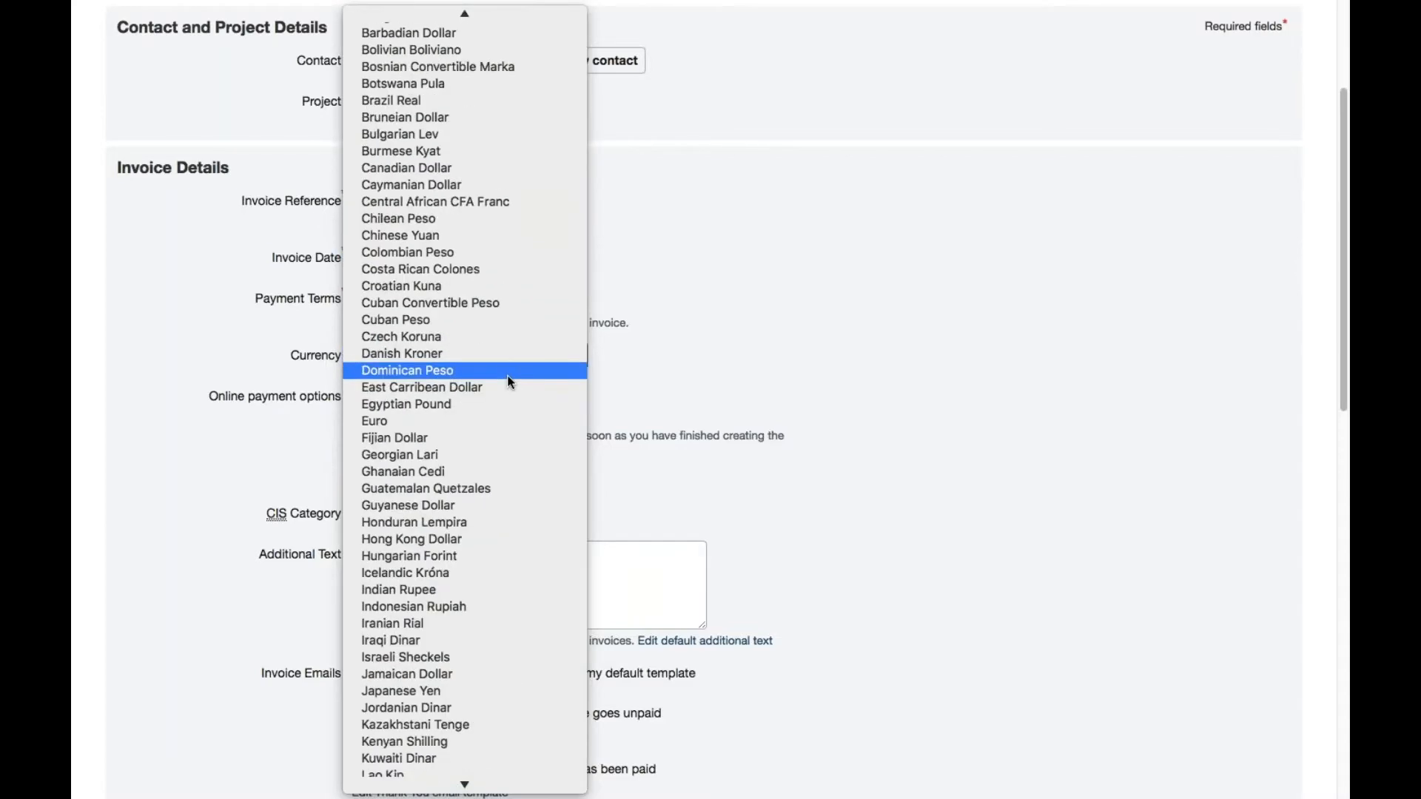
scroll(505, 379, "down", 5)
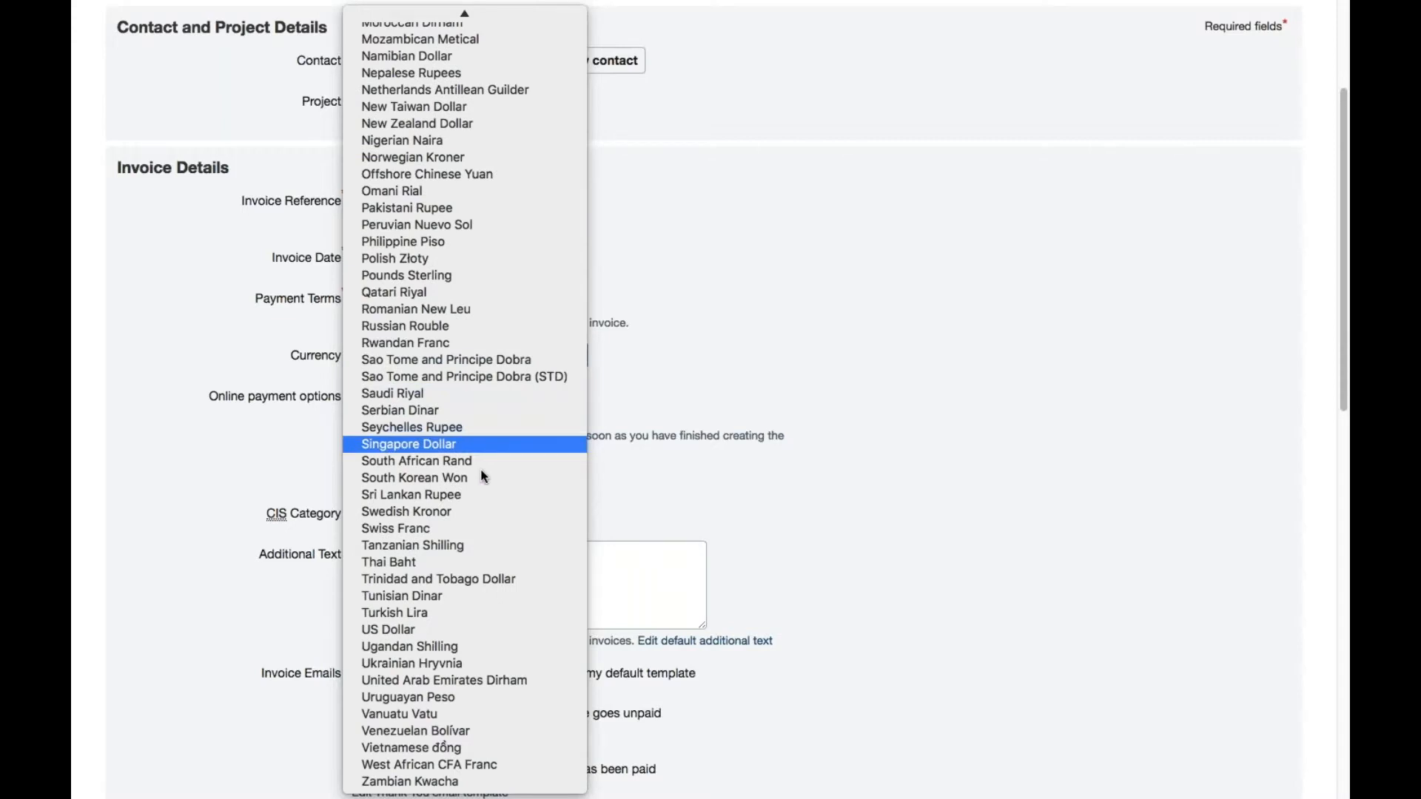
scroll(469, 735, "up", 20)
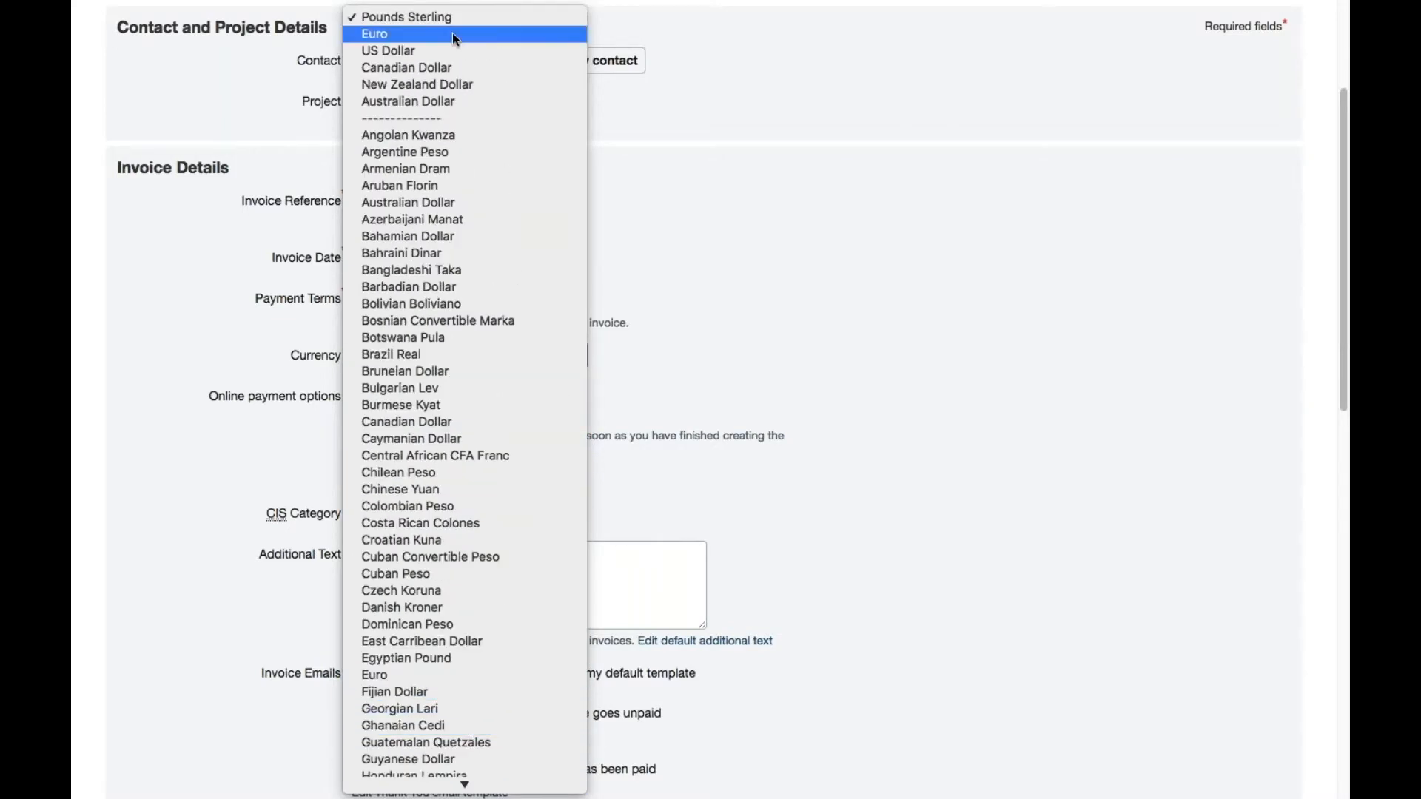
left_click(444, 17)
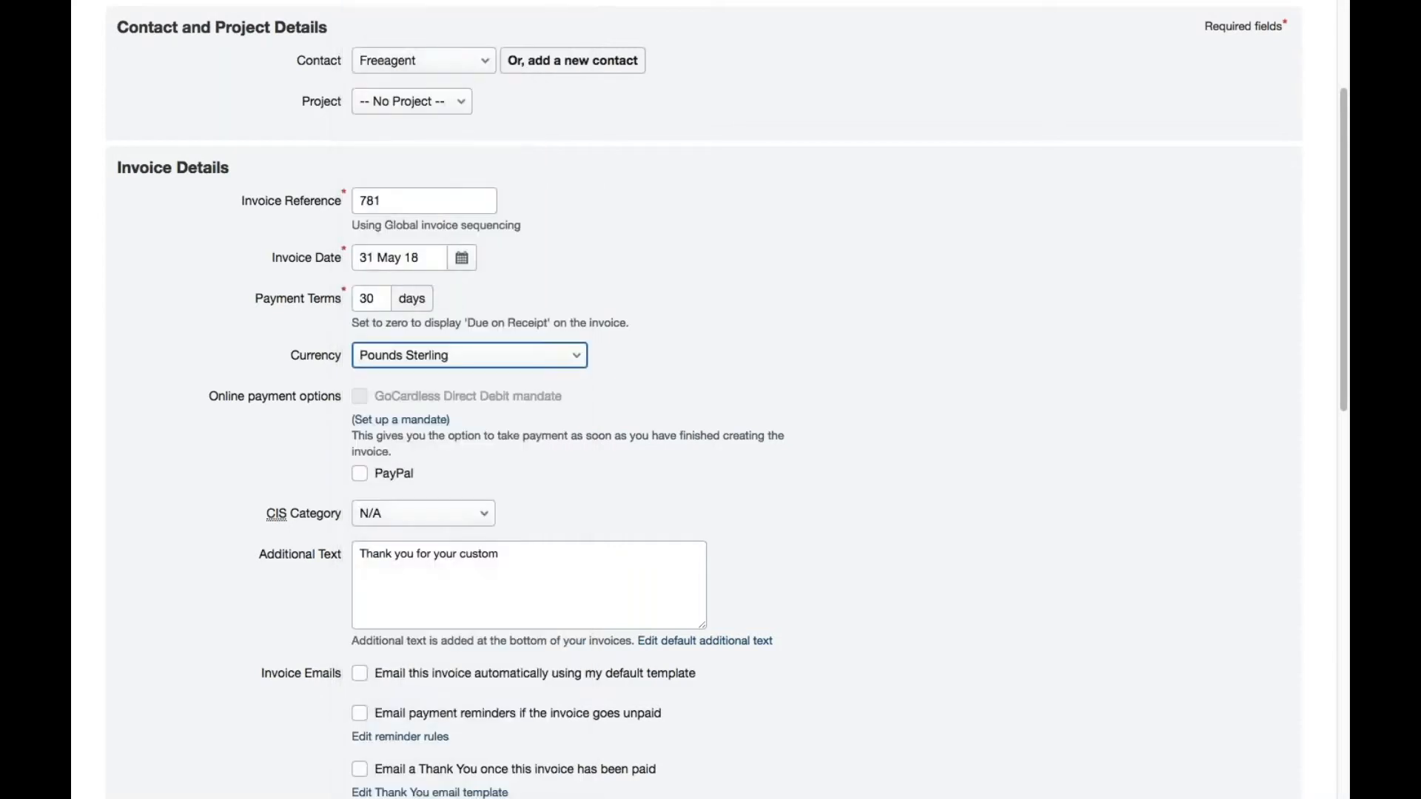
Add a full stop after "Thank you for your custom" in the invoice's additional text and create the invoice.
left_click_drag(1345, 399, 1344, 437)
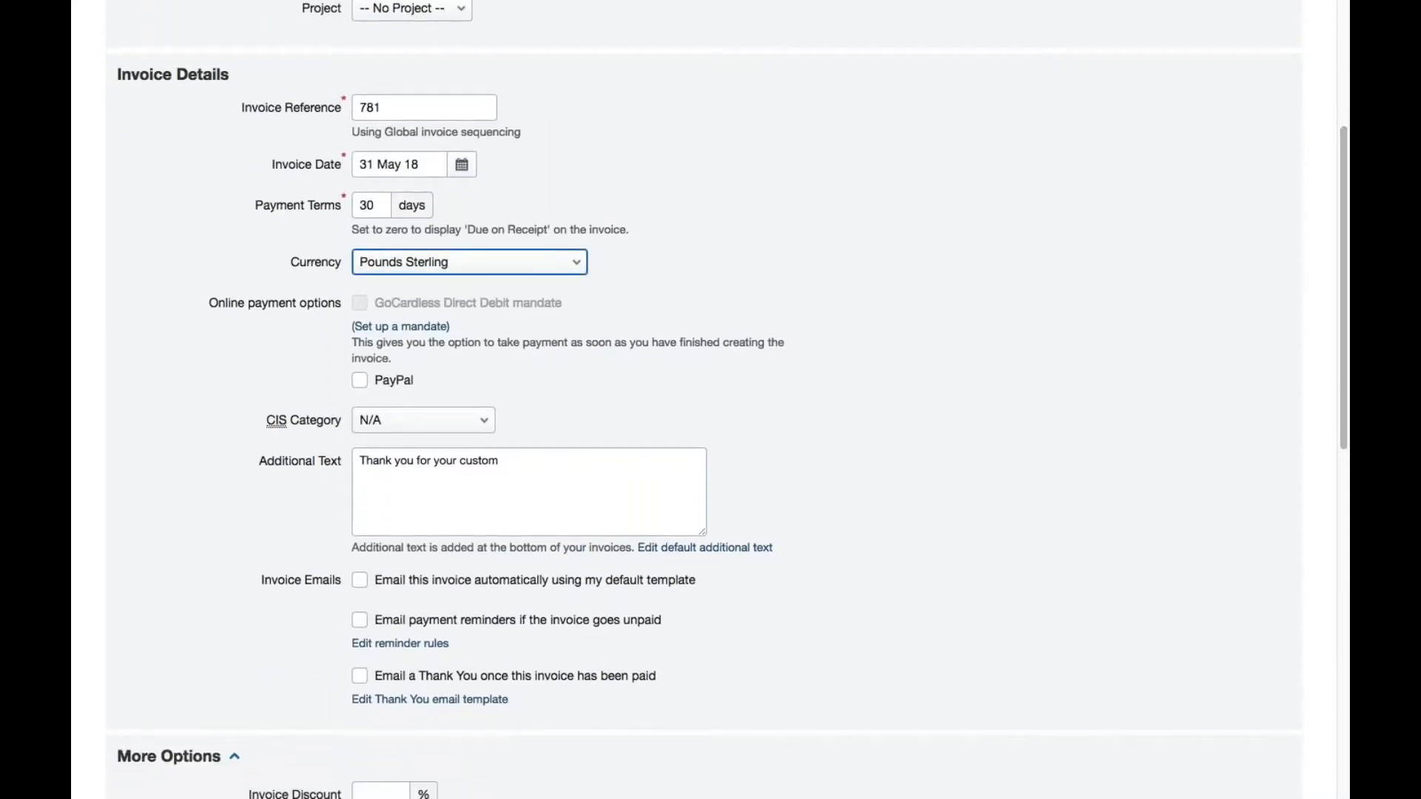
left_click(520, 459)
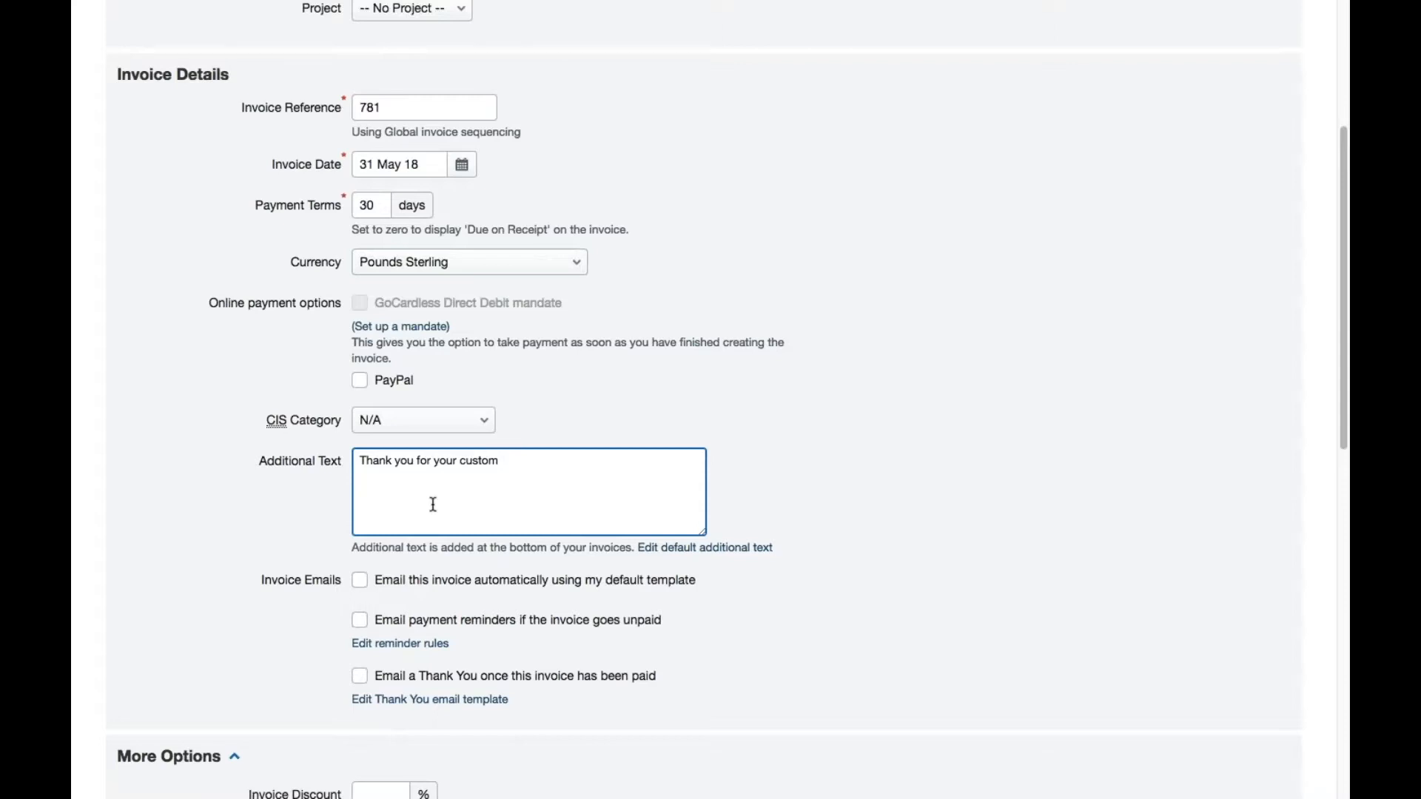
type(".")
left_click_drag(1343, 442, 1331, 677)
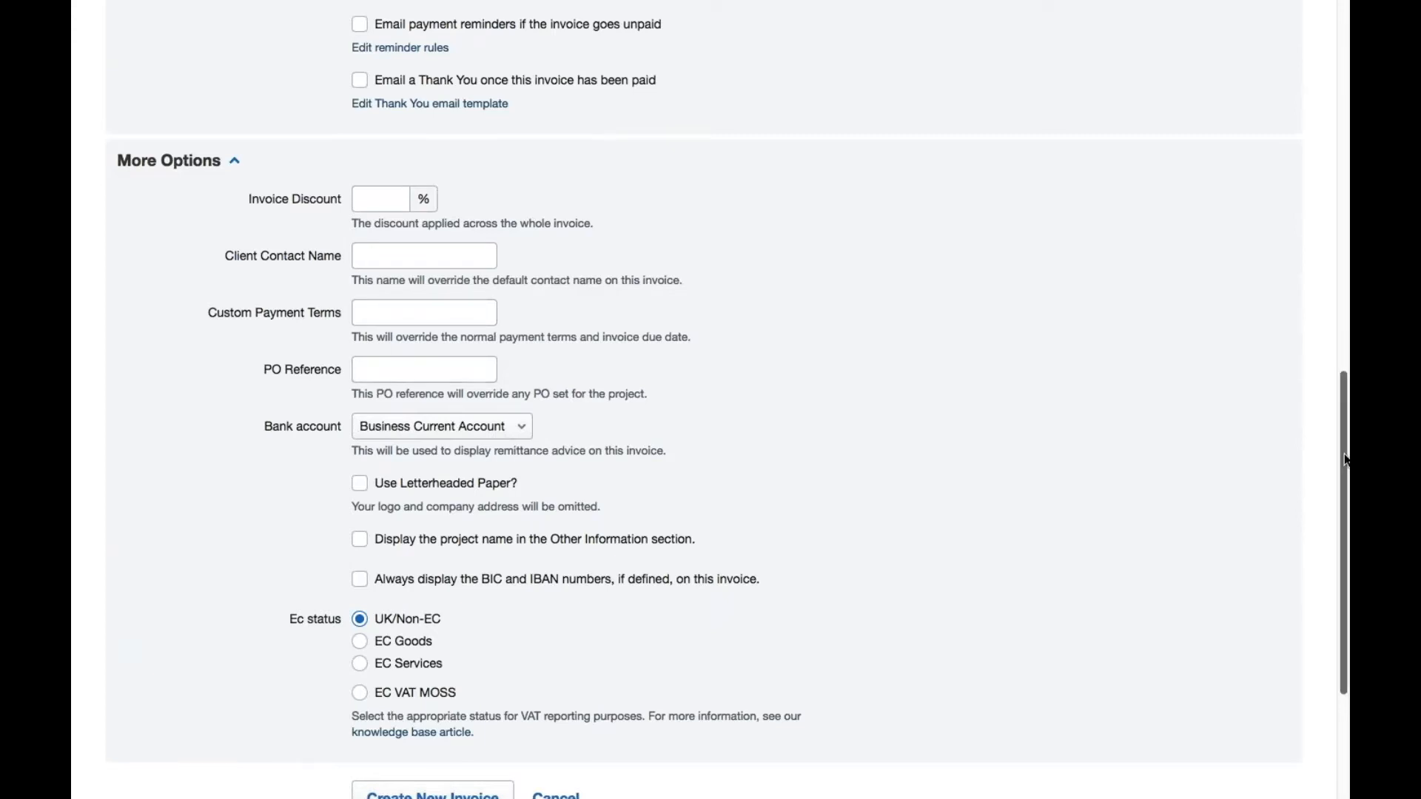
left_click_drag(1345, 460, 1307, 574)
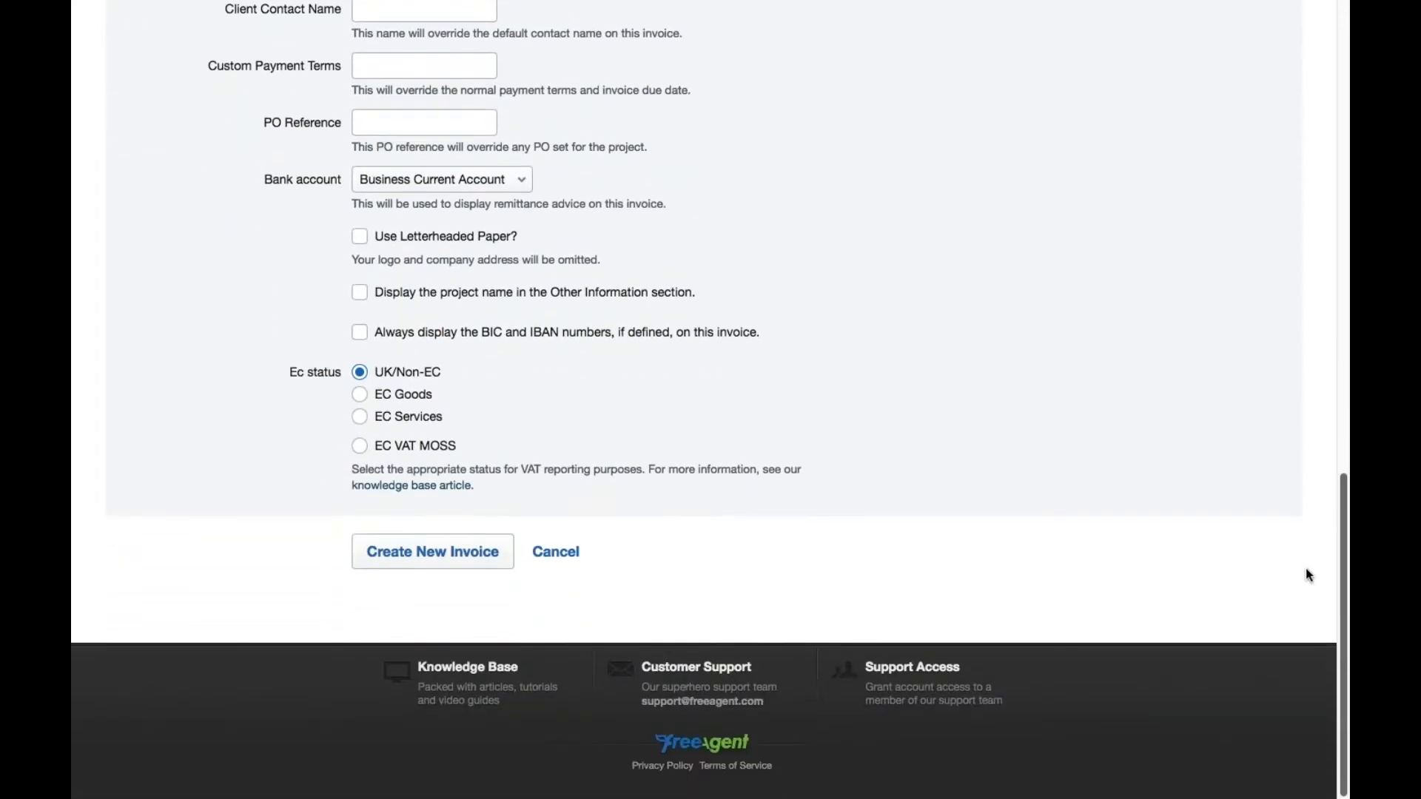
left_click(447, 564)
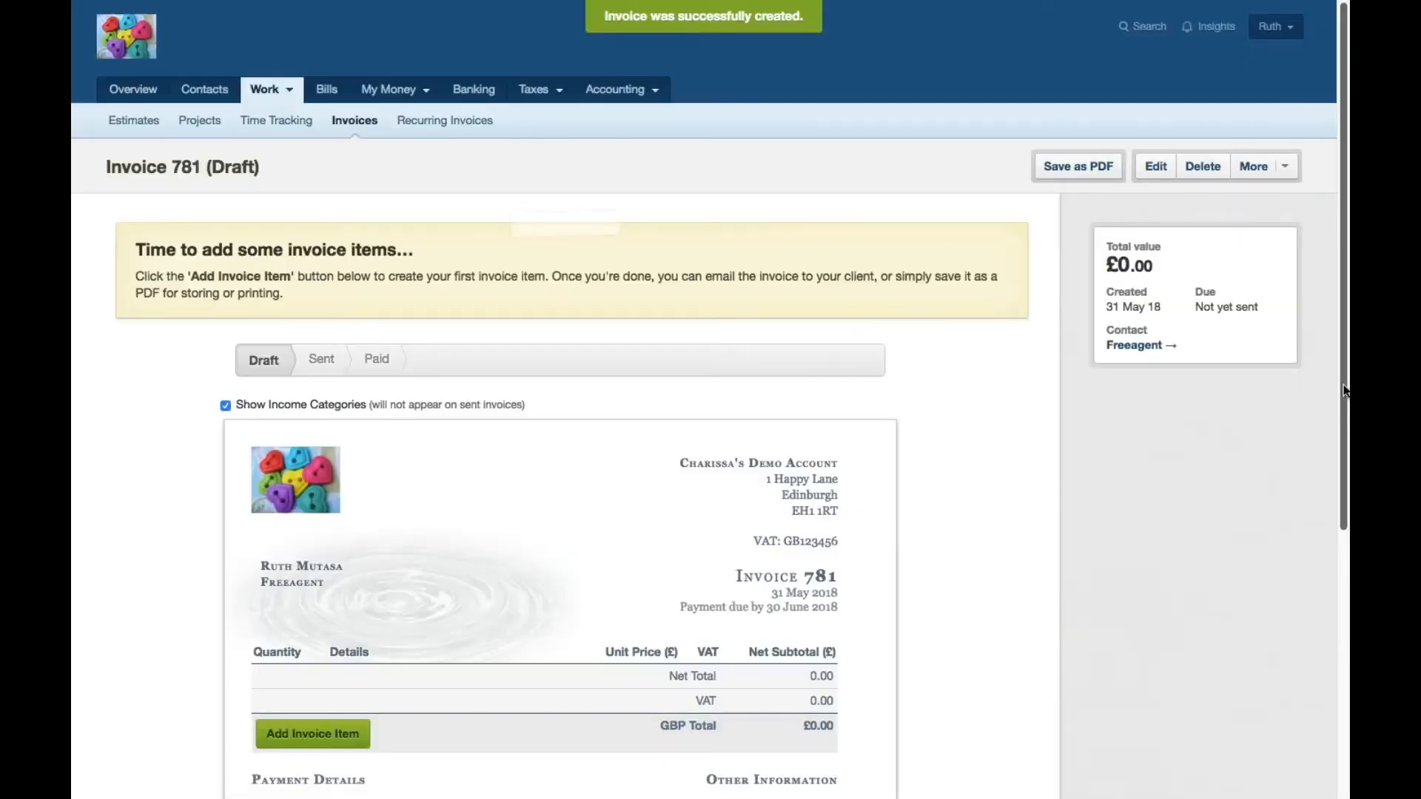
Start a new item on the draft invoice with the details "Demo" and a unit price of £50.00.
scroll(1341, 468, "down", 3)
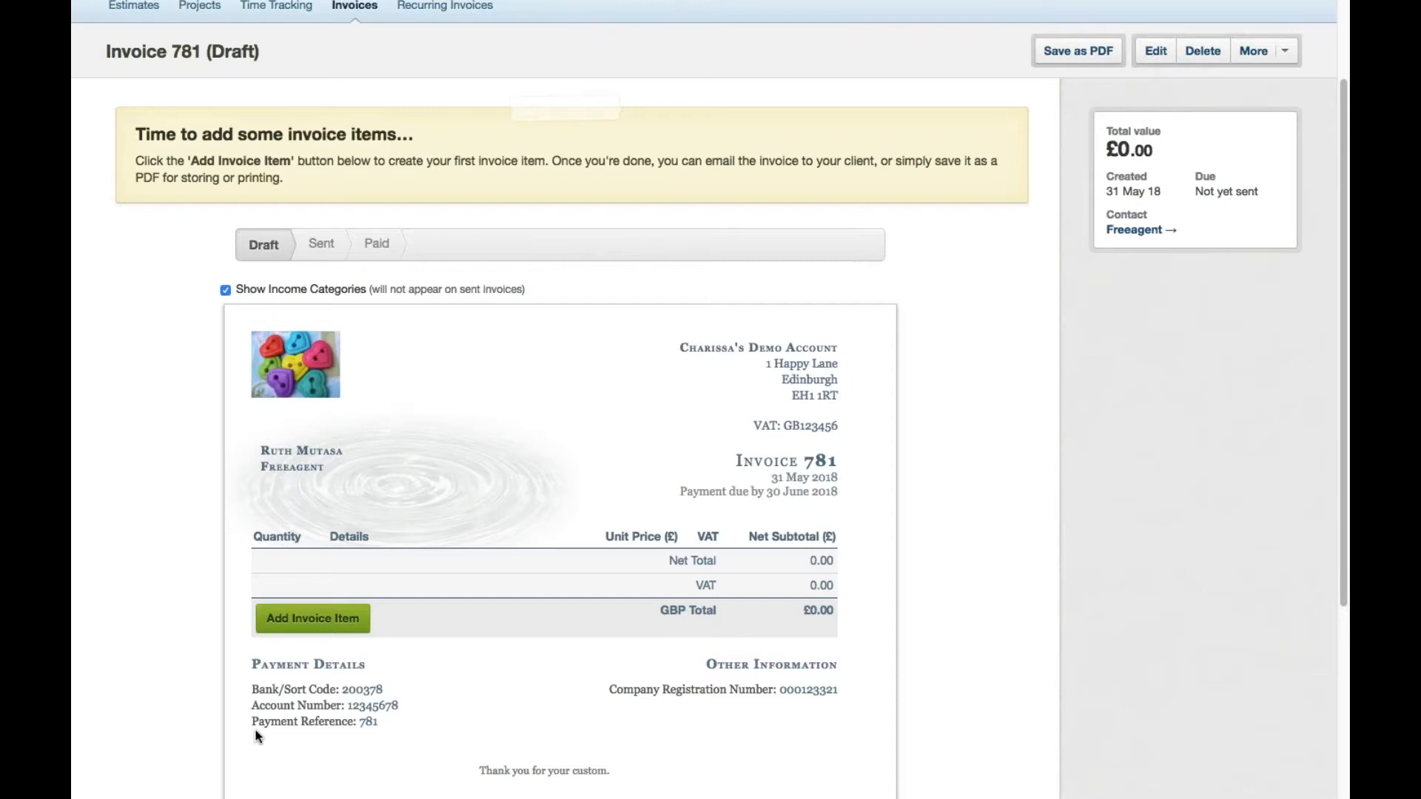
left_click(307, 626)
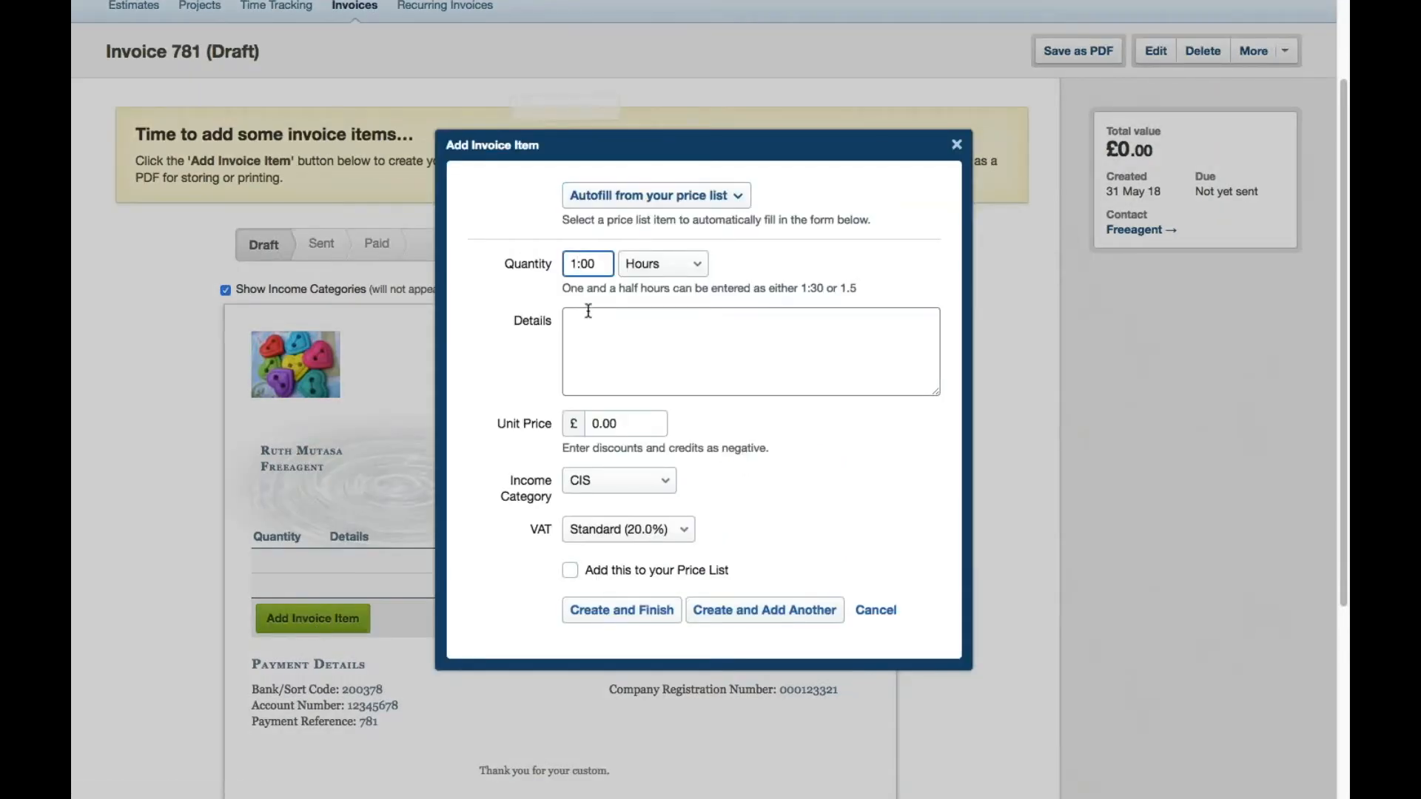
left_click(591, 337)
type("De")
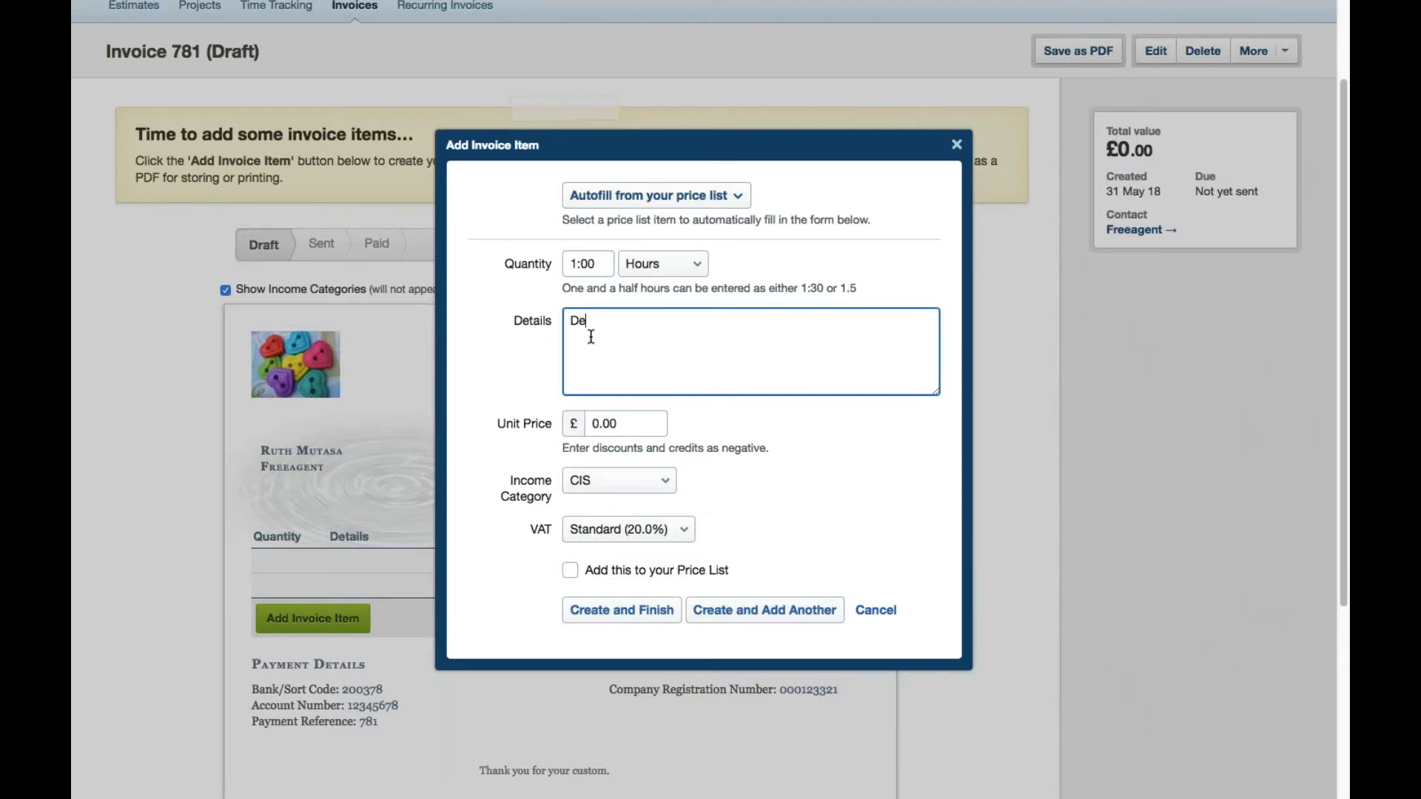
type("mo")
left_click(604, 426)
key("BackSpace")
type("50")
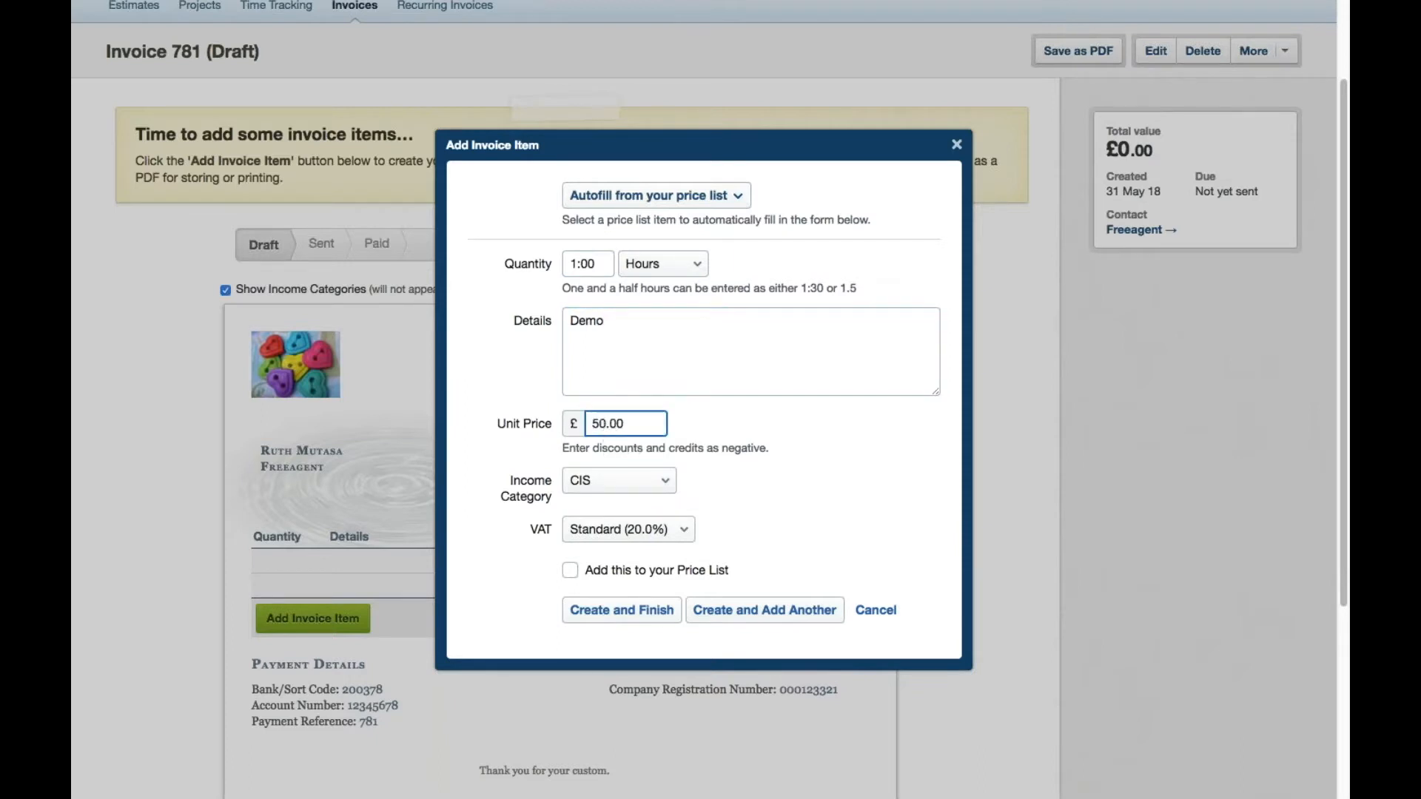
Set the item's income category to Sales, keep VAT at Standard (20.0%), and finish creating the item.
left_click(663, 491)
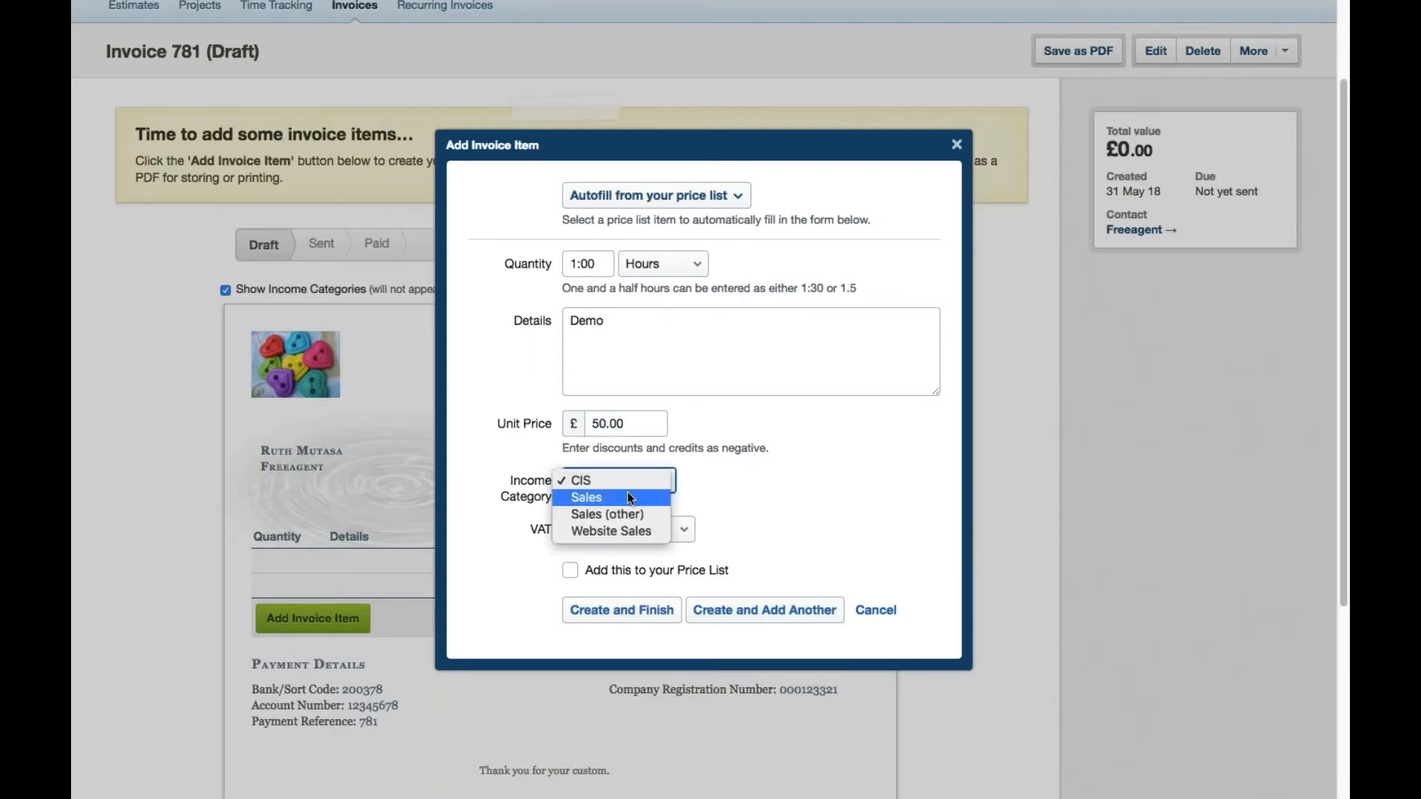
left_click(606, 499)
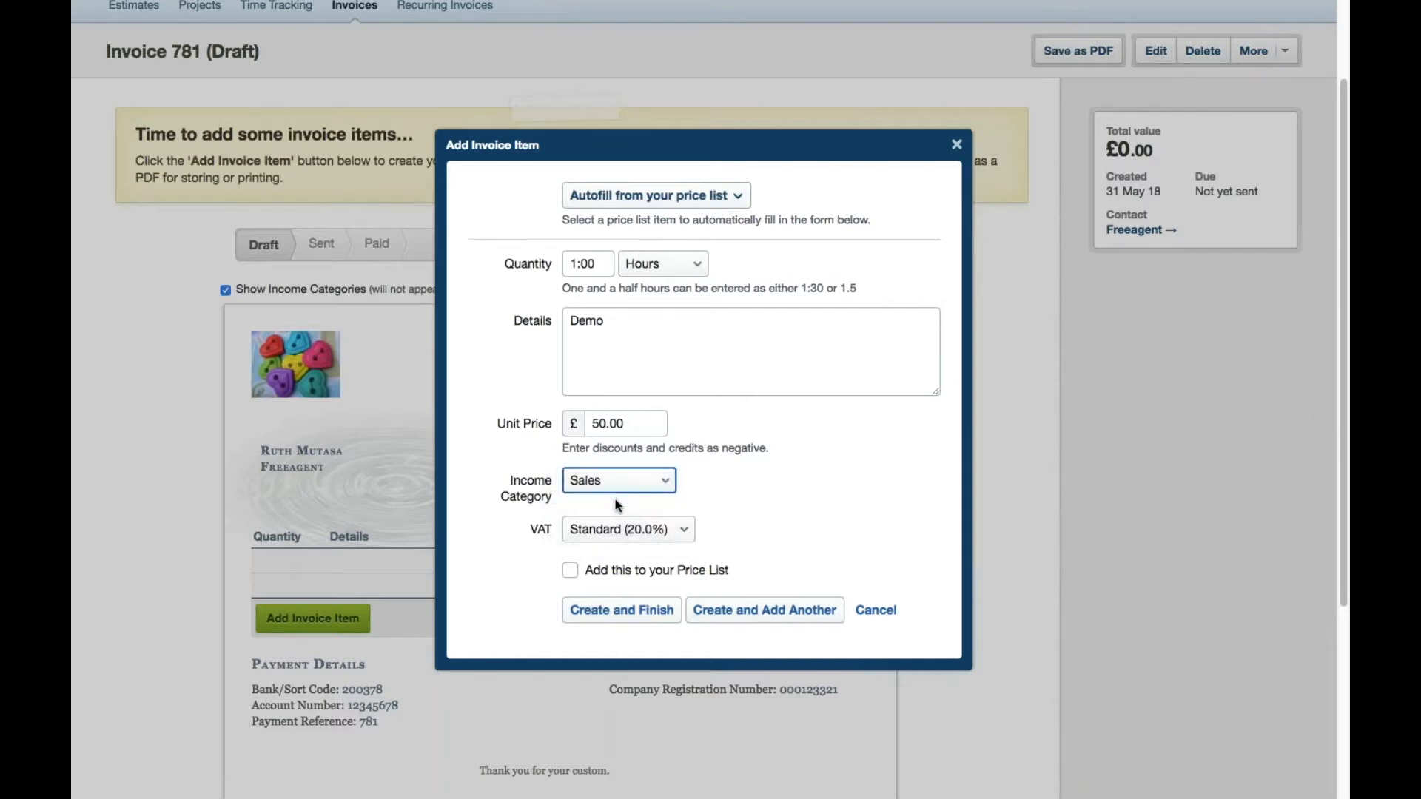
left_click(682, 530)
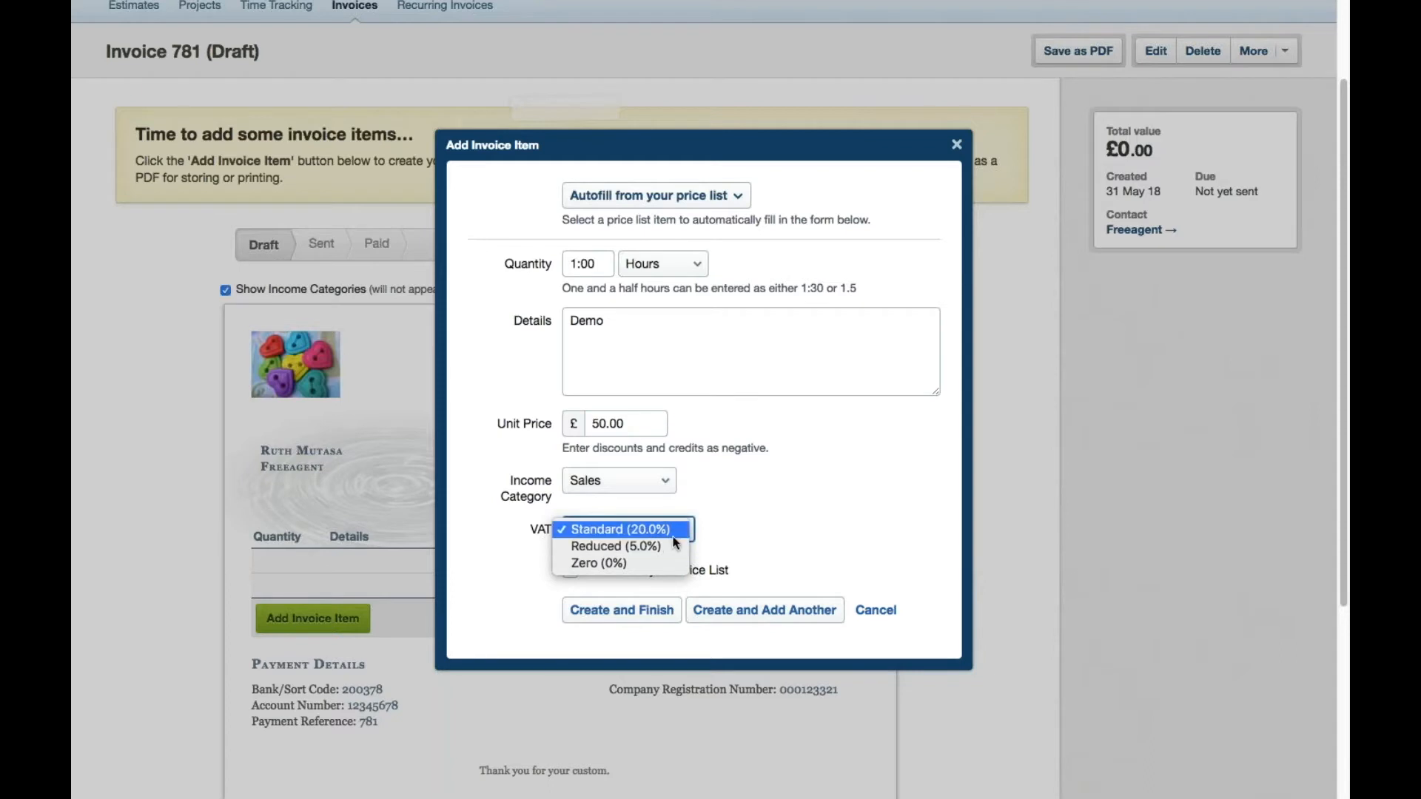
left_click(669, 530)
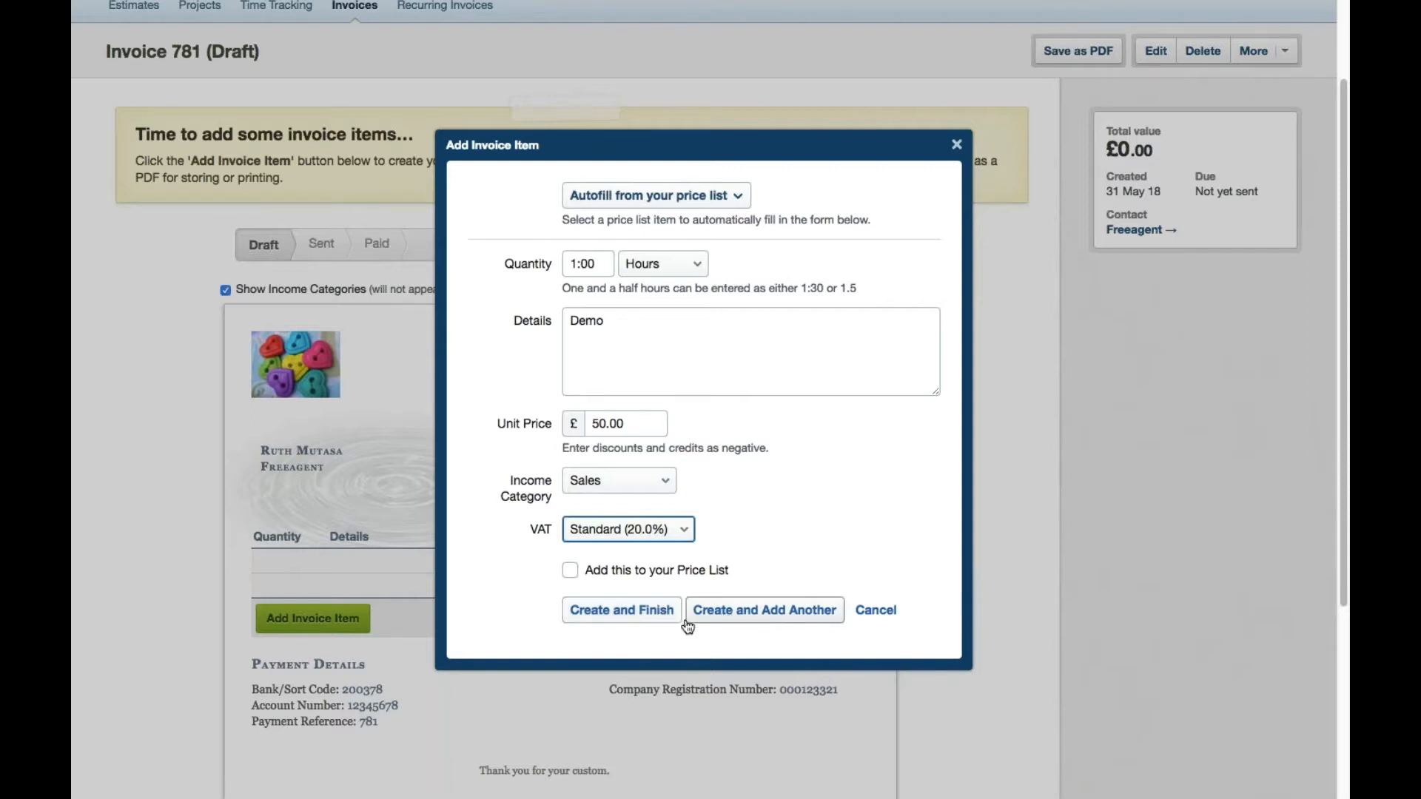
left_click(640, 618)
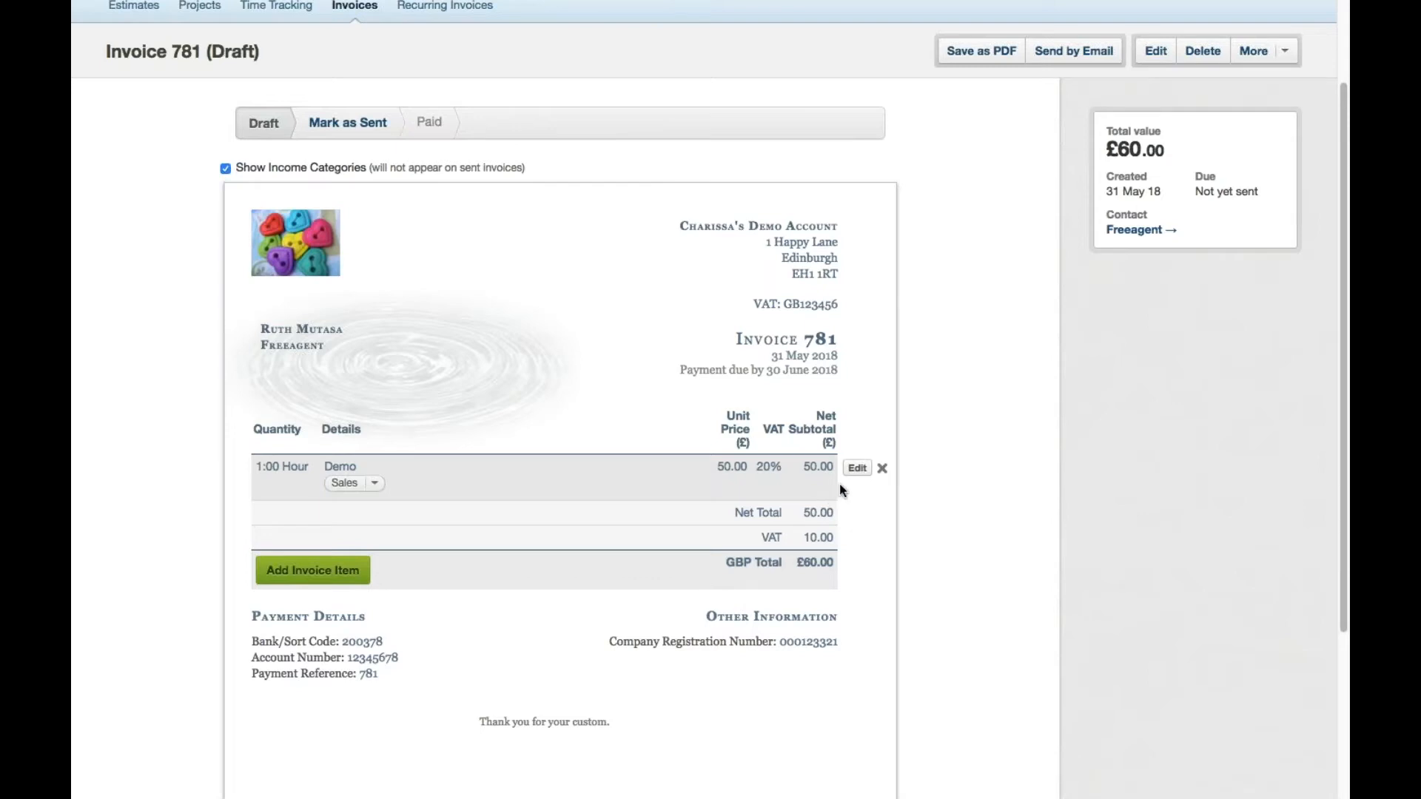
View the Demo item's editing form and the available invoice themes, closing both without making changes.
left_click(856, 470)
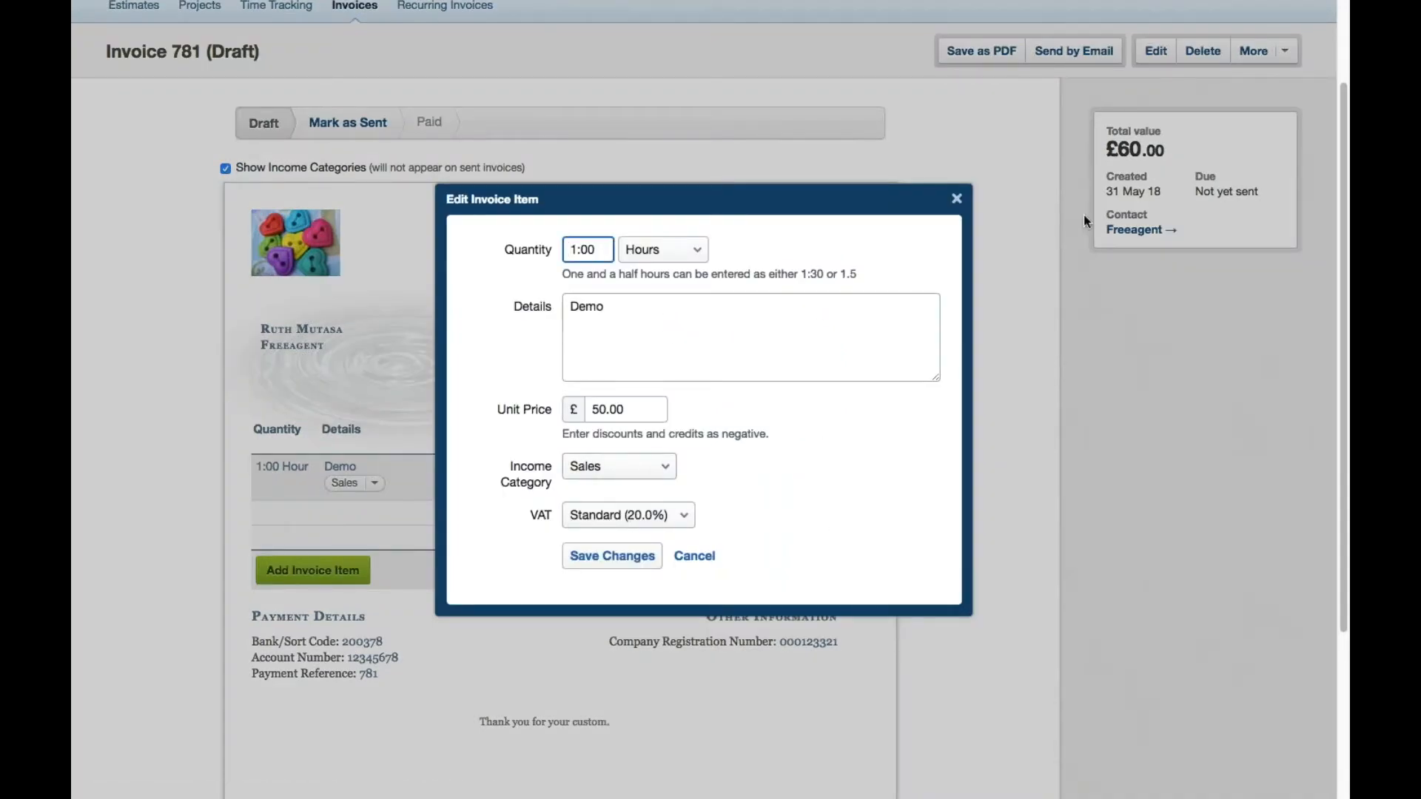
left_click(679, 568)
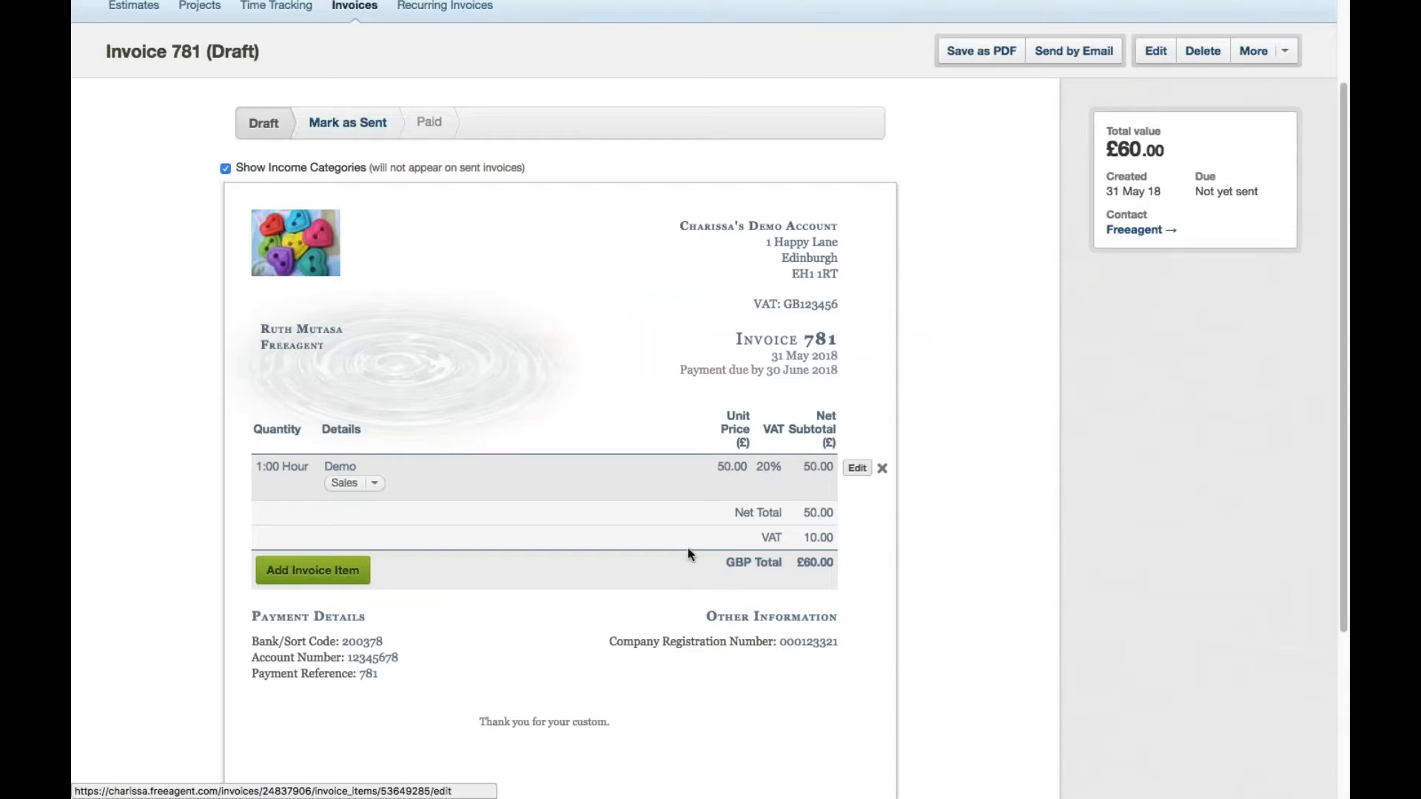
scroll(687, 547, "up", 2)
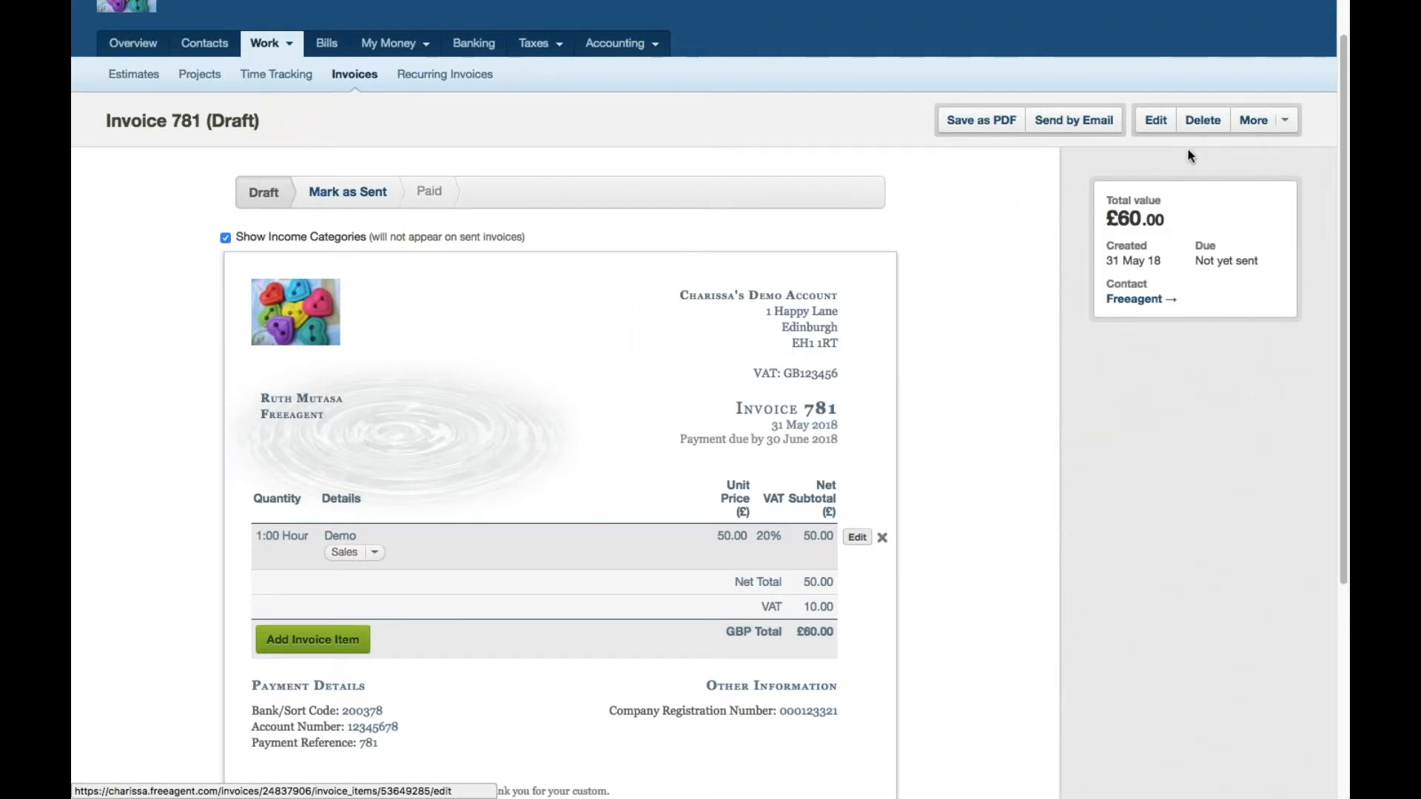
left_click(1278, 134)
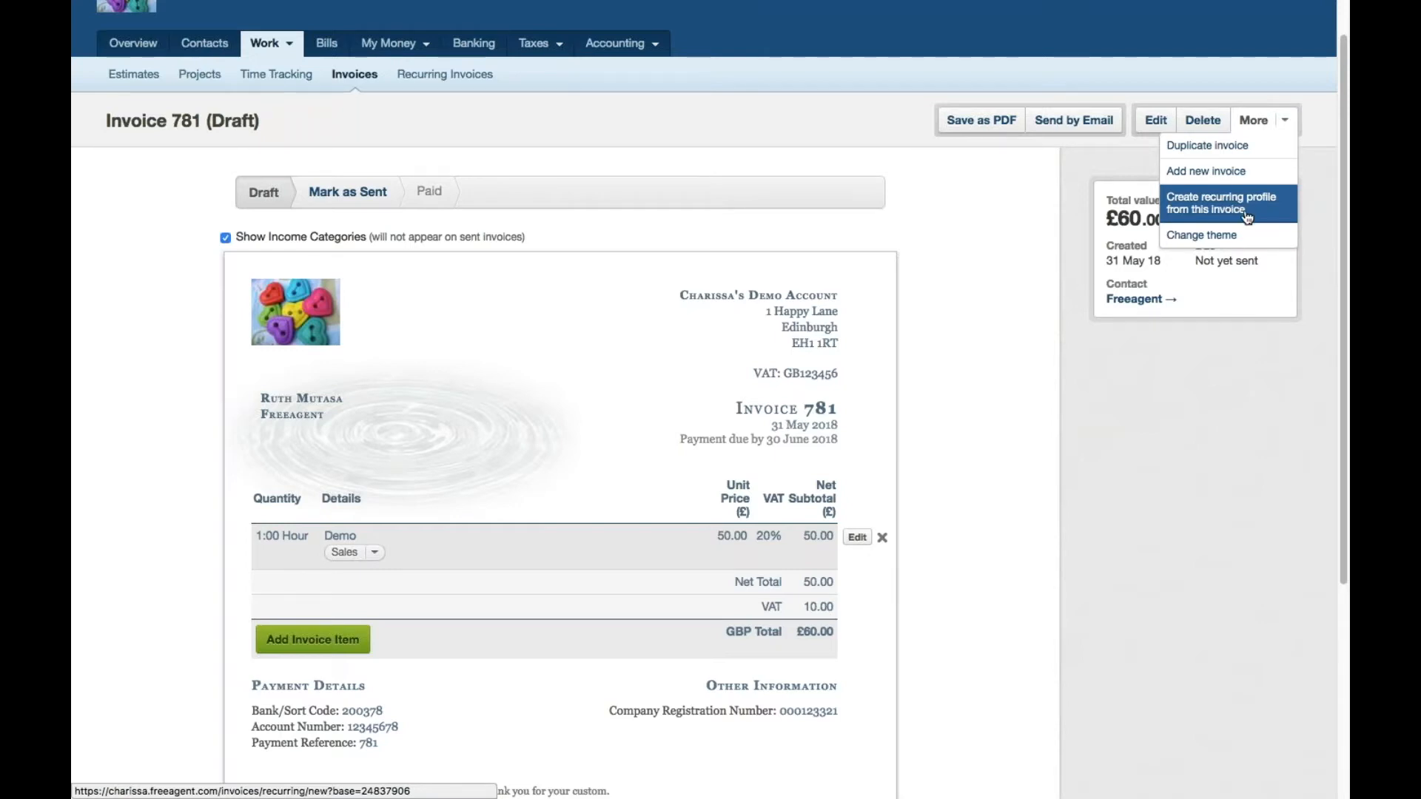
left_click(1217, 235)
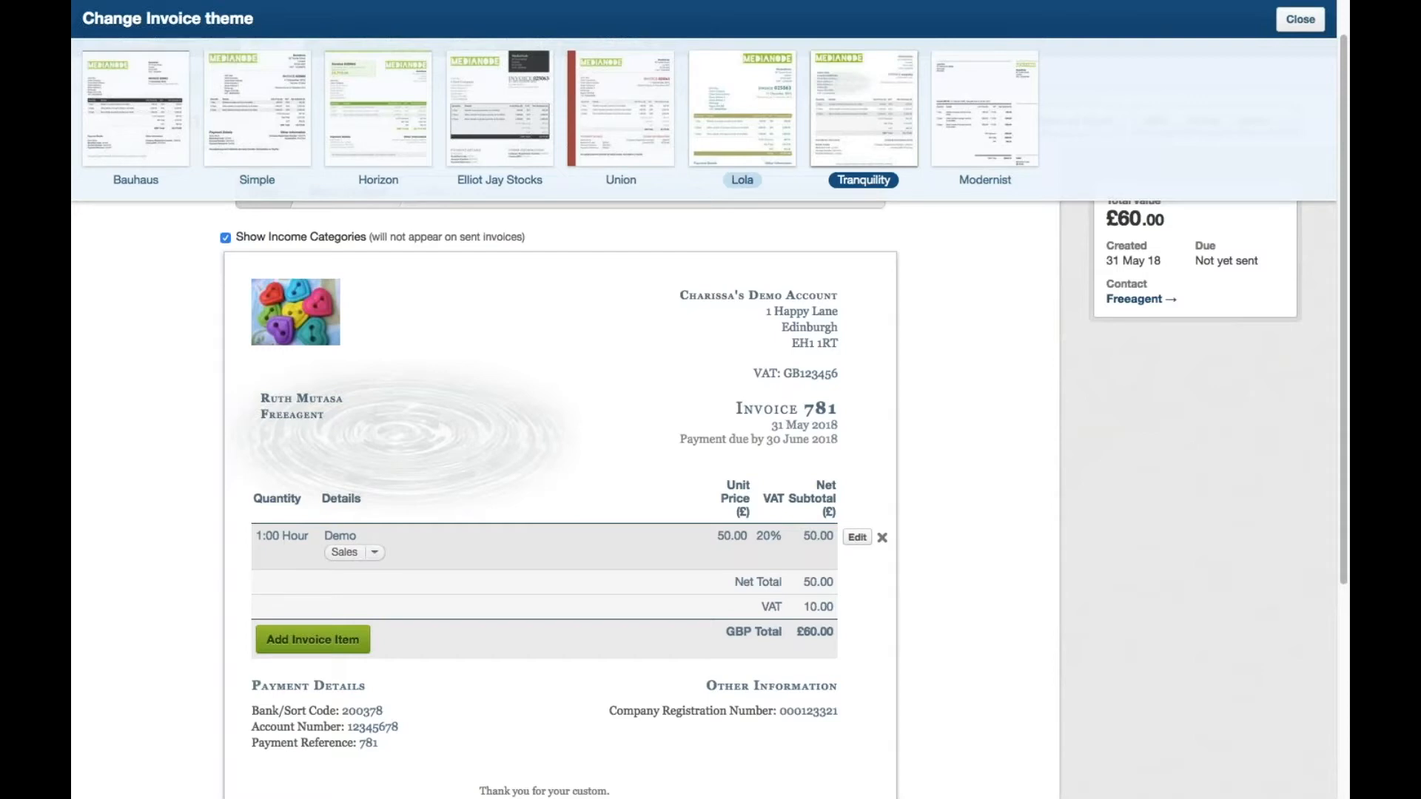
left_click(1301, 20)
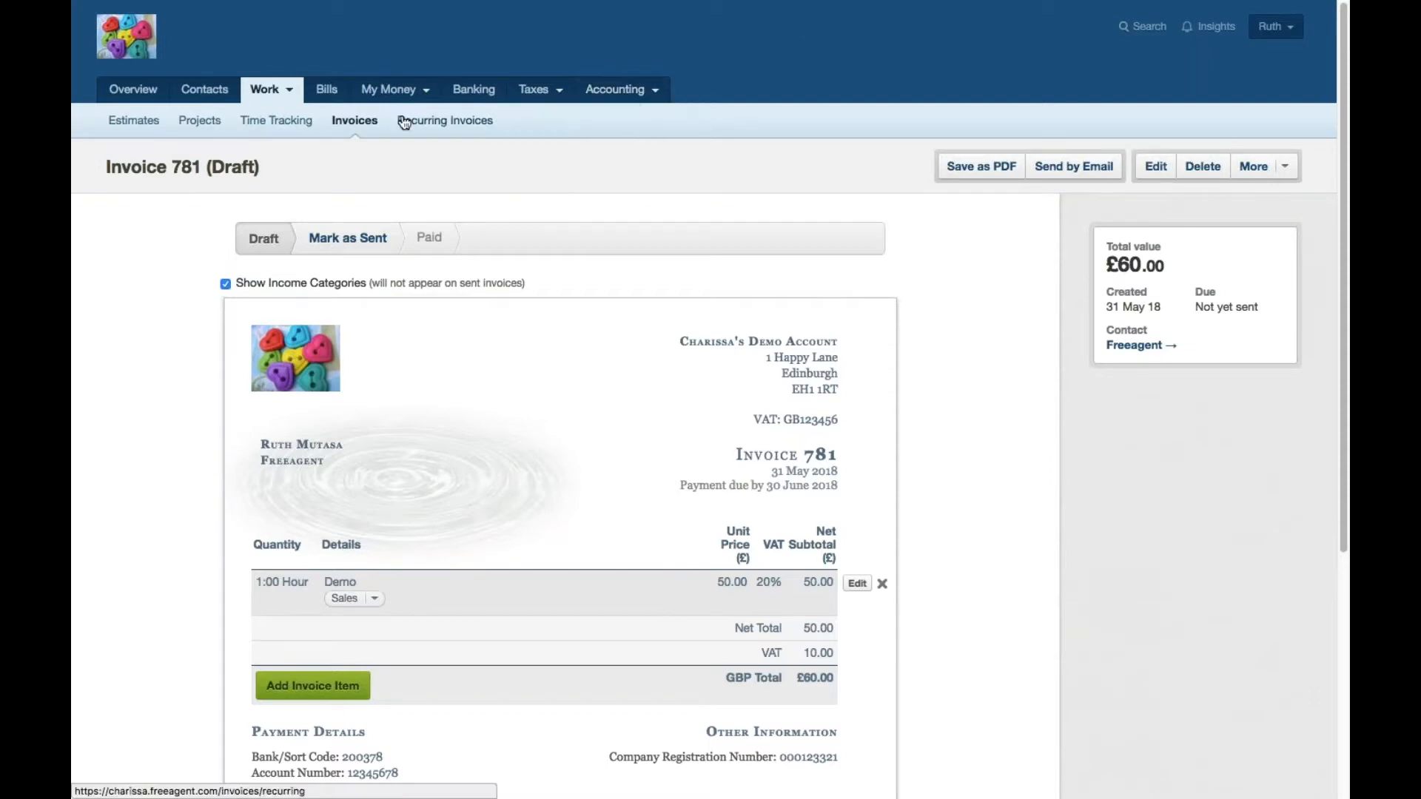
Start a new out-of-pocket expense and keep the preselected claimant.
mouse_move(370, 99)
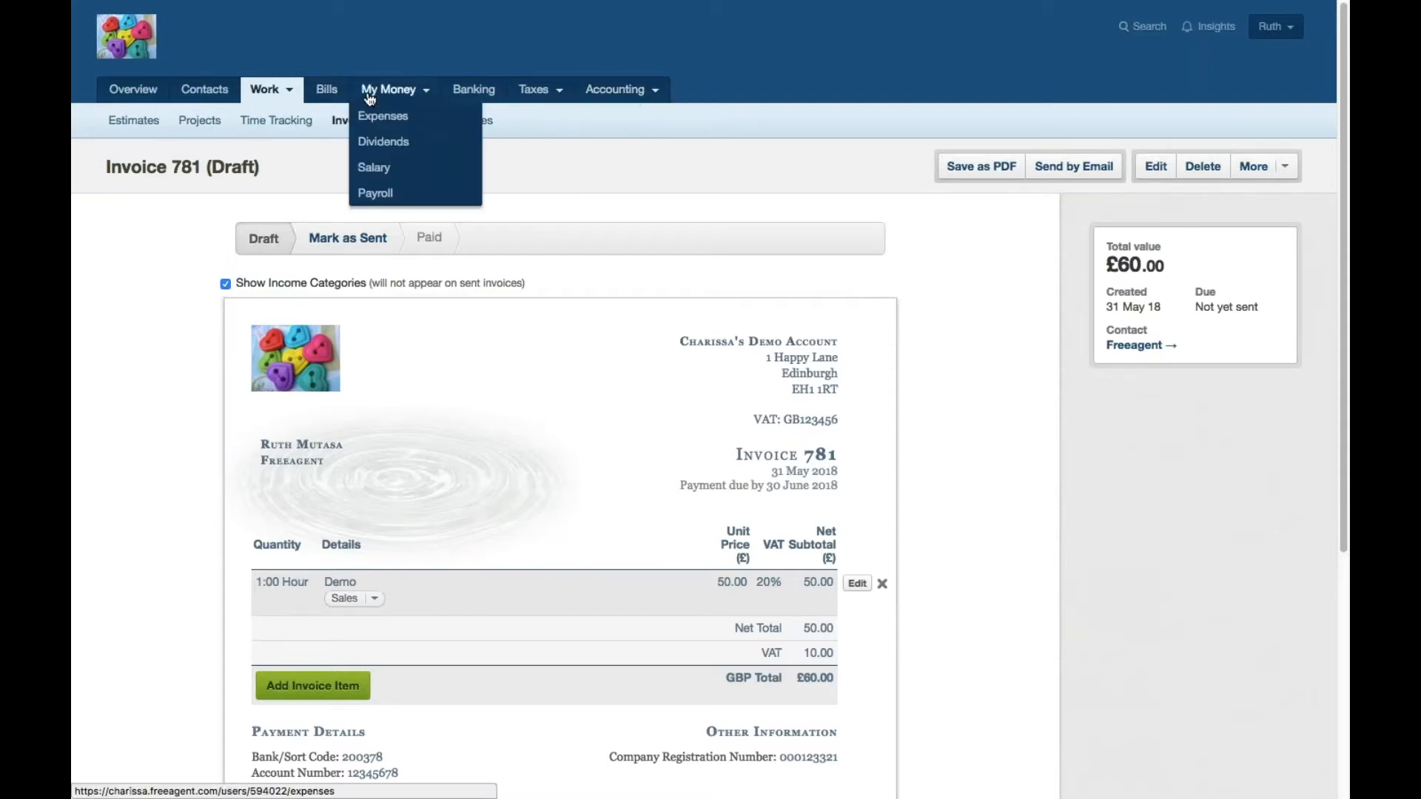
left_click(402, 116)
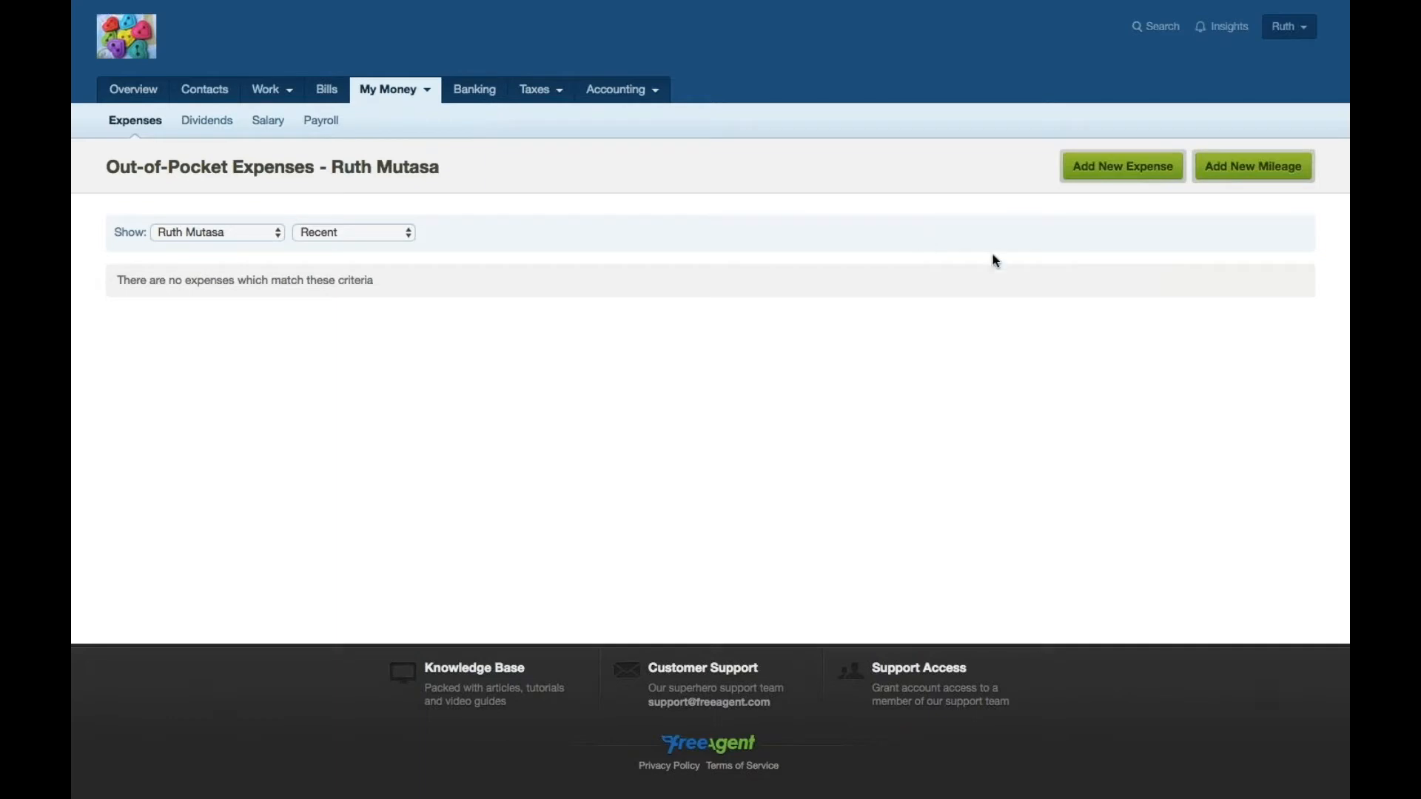
left_click(1140, 175)
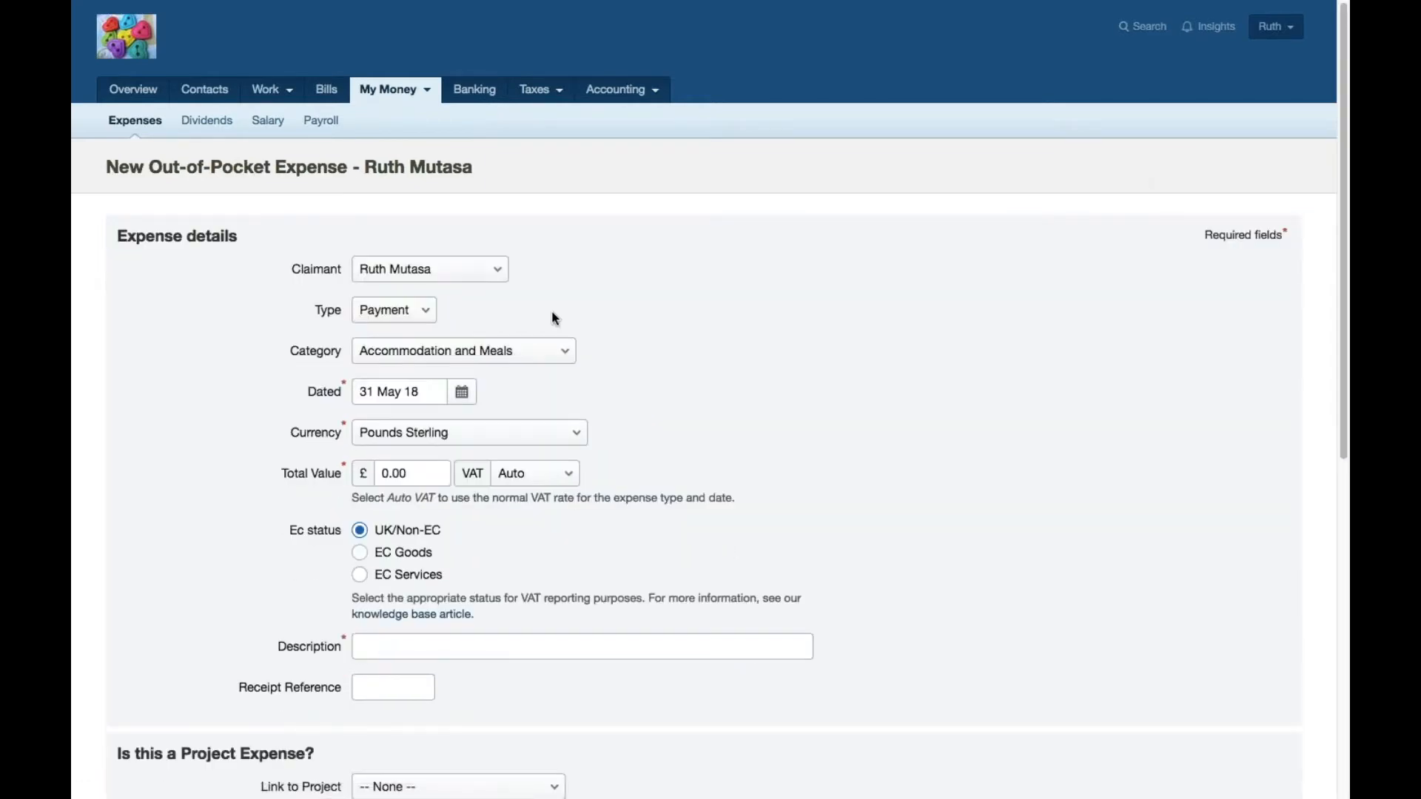
left_click(507, 279)
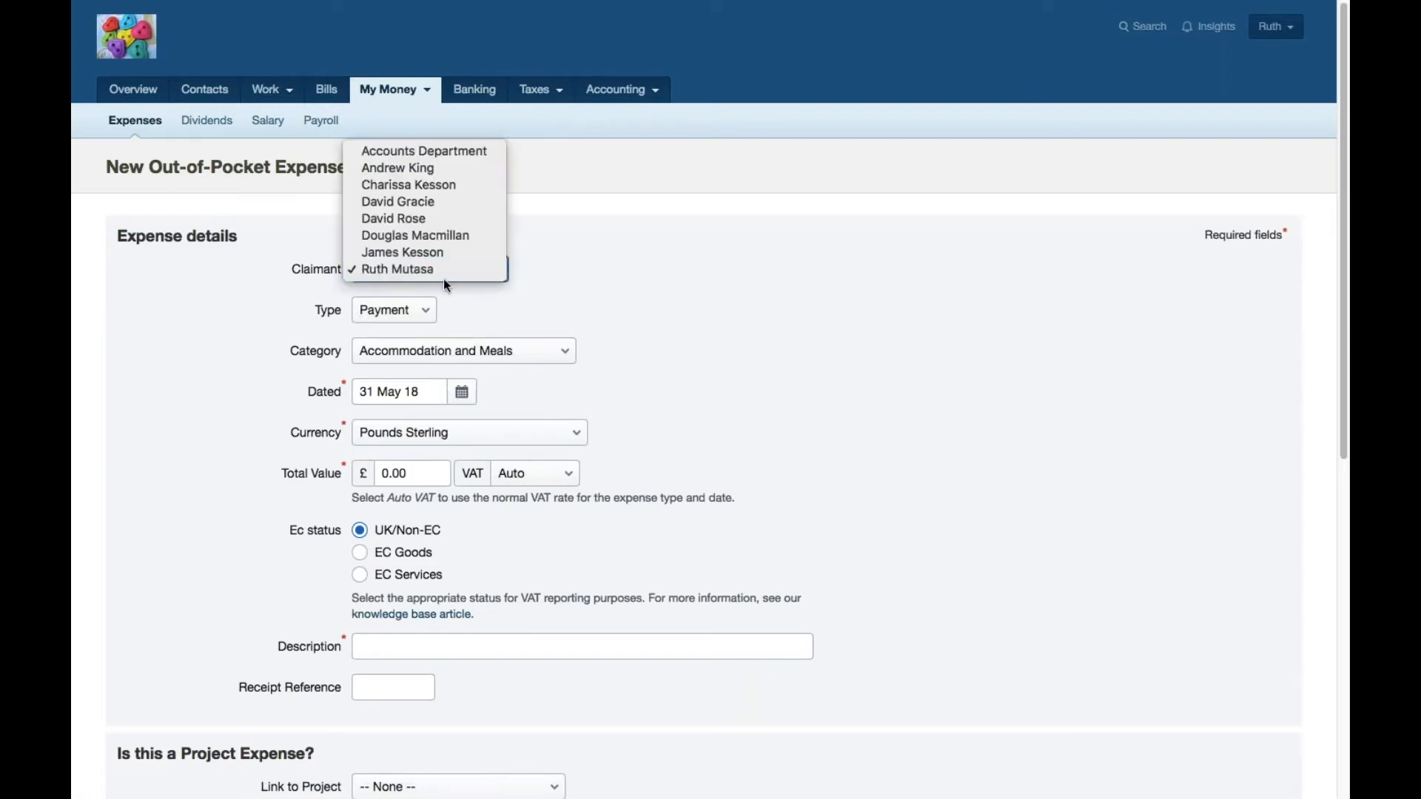
left_click(405, 271)
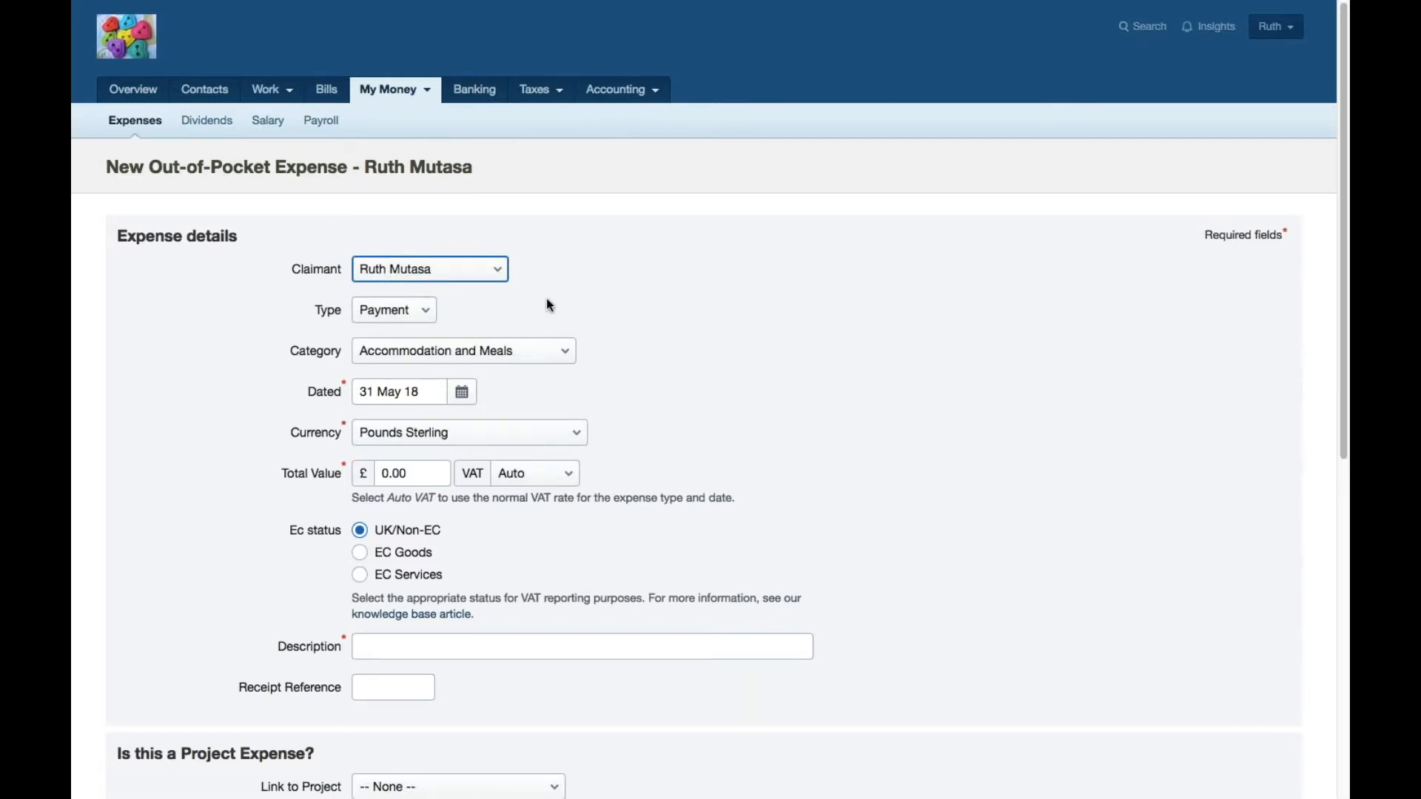
Keep the expense type as Payment and choose Accommodation and Meals as its category.
left_click(420, 312)
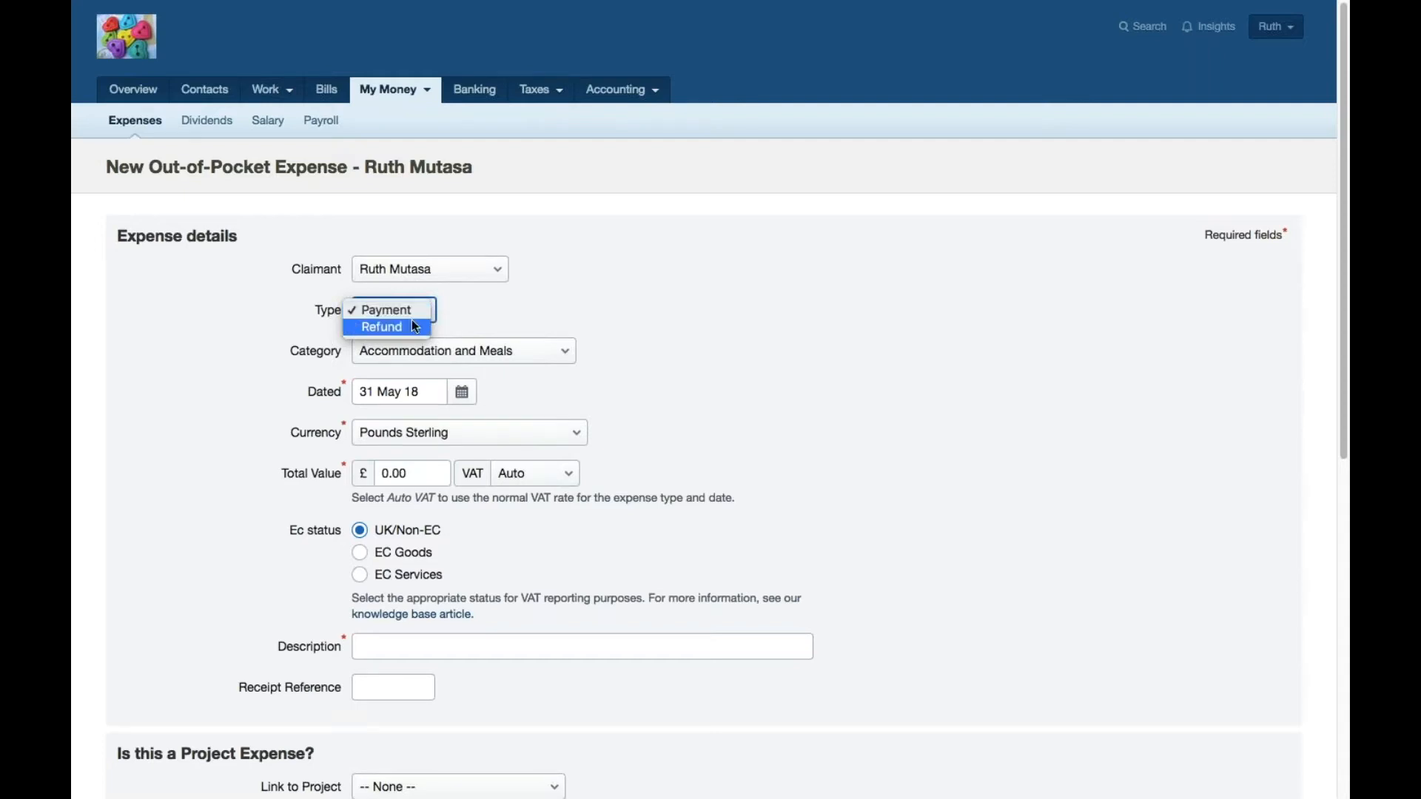
left_click(555, 322)
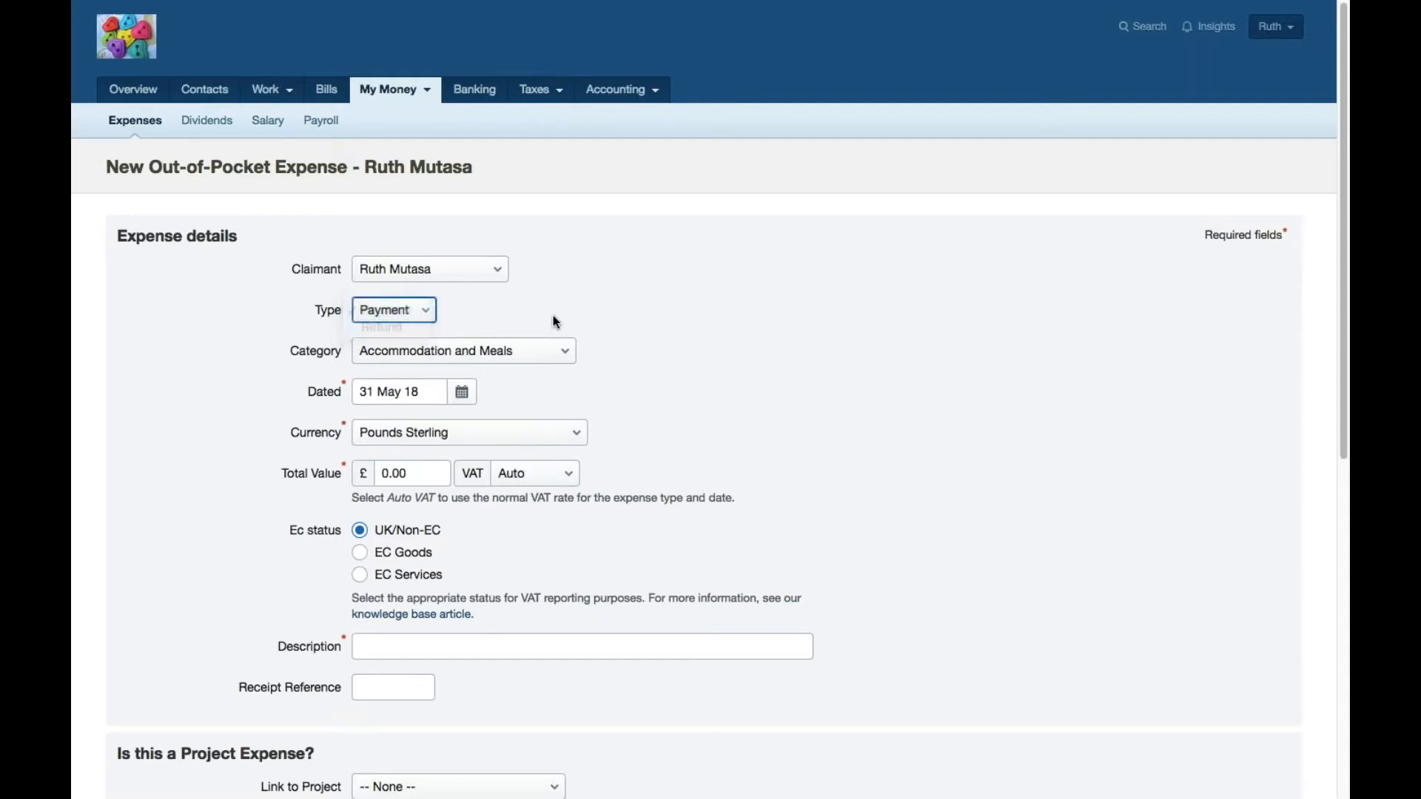
left_click(564, 353)
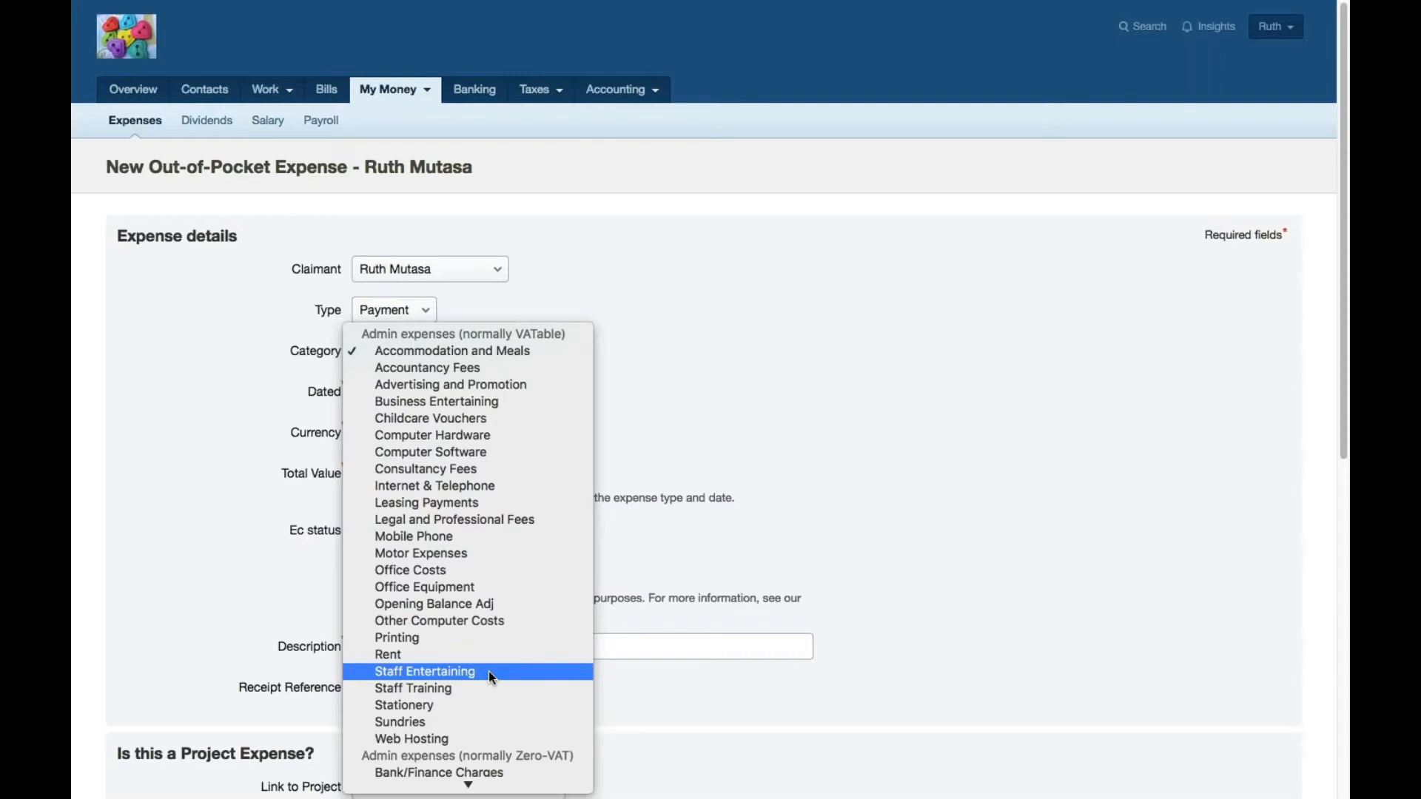
left_click(465, 356)
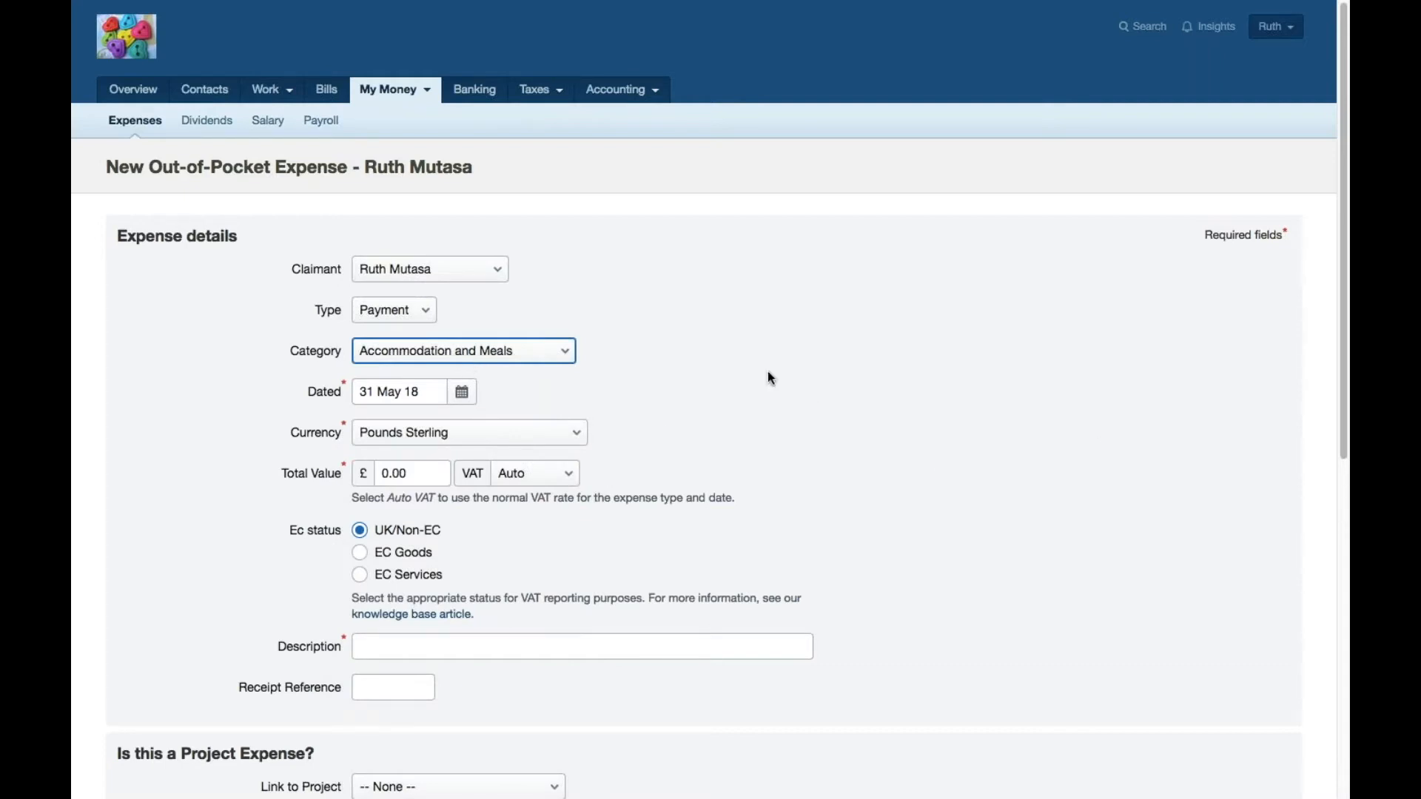
Keep the currency as Pounds Sterling and set the expense's total value to £100.00 with VAT on Auto.
left_click(567, 436)
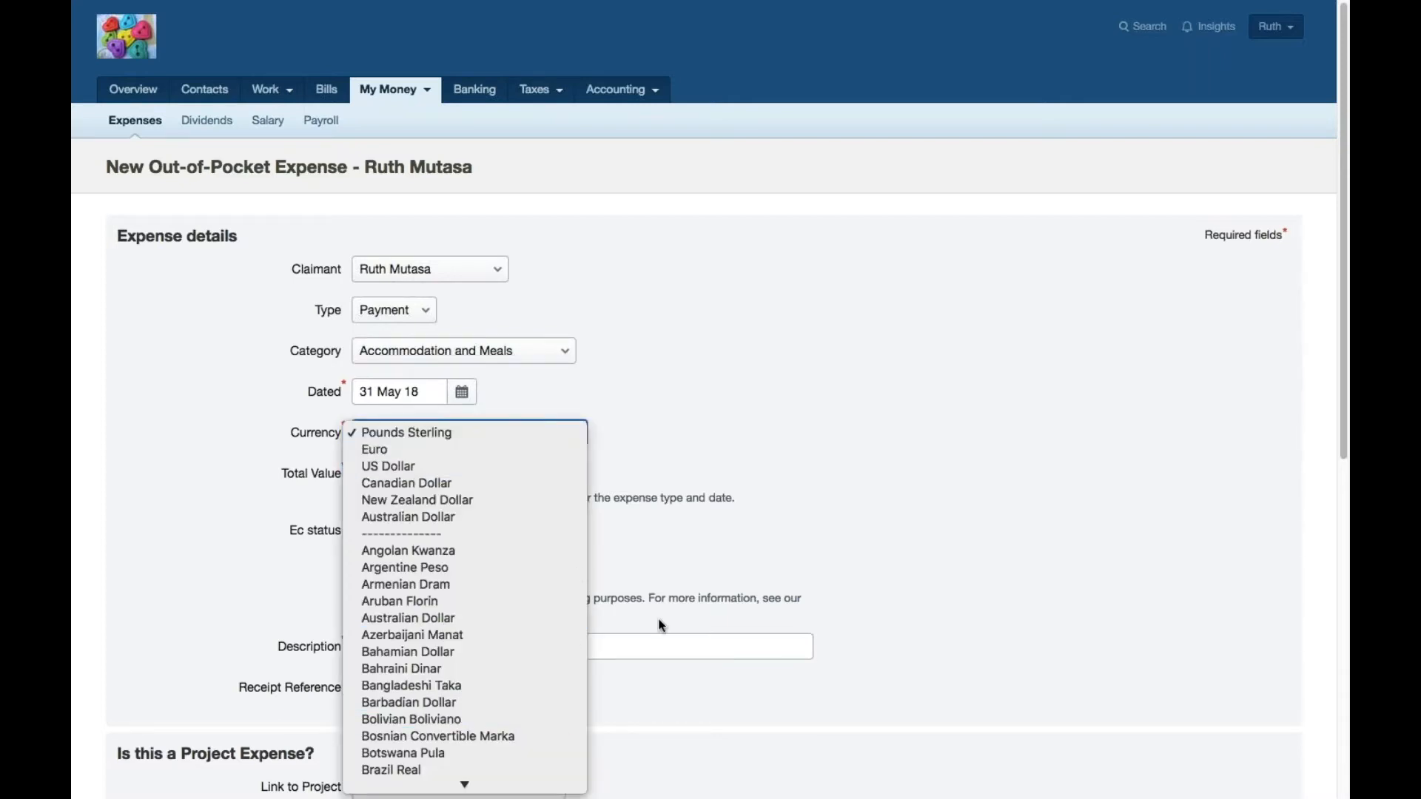
left_click(763, 344)
left_click(388, 474)
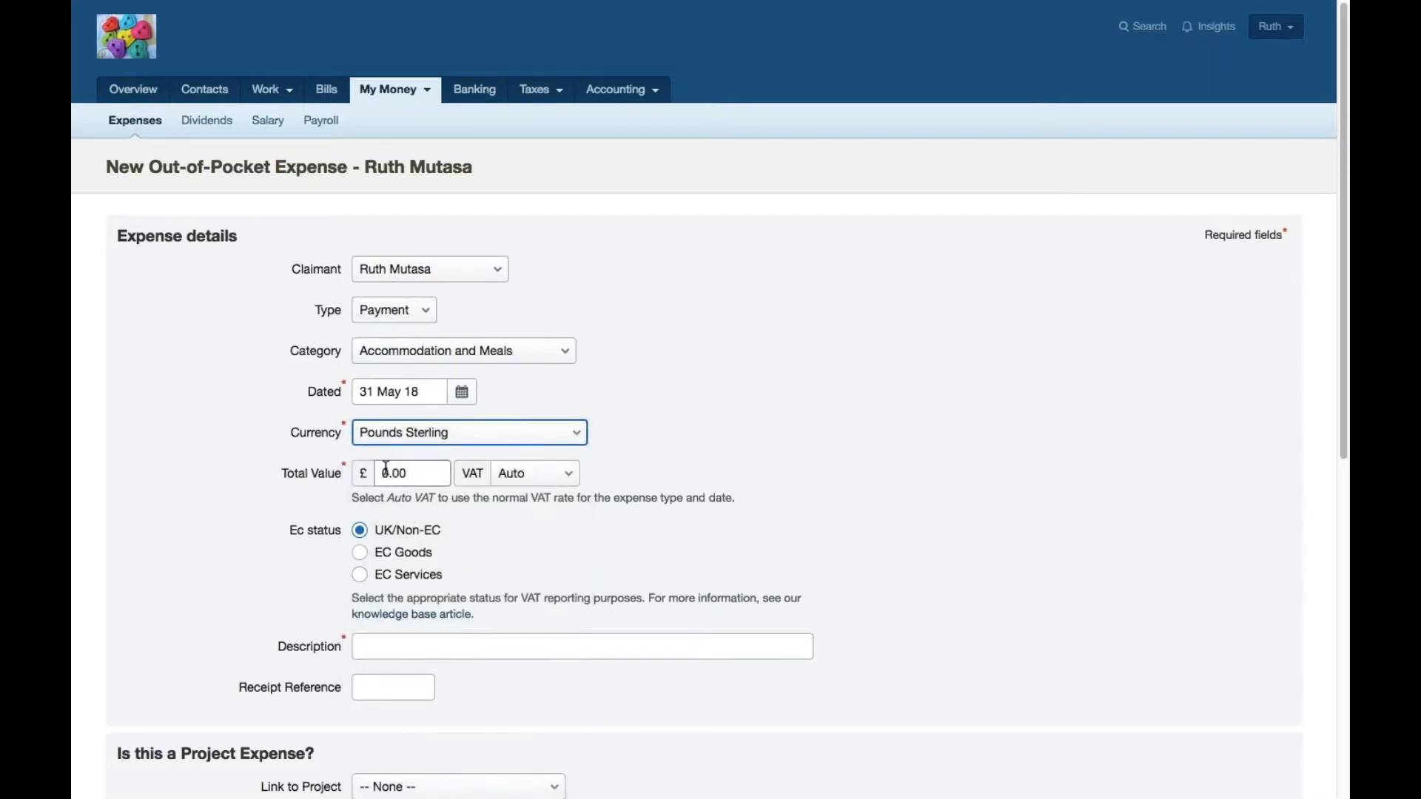
key("BackSpace")
type("100")
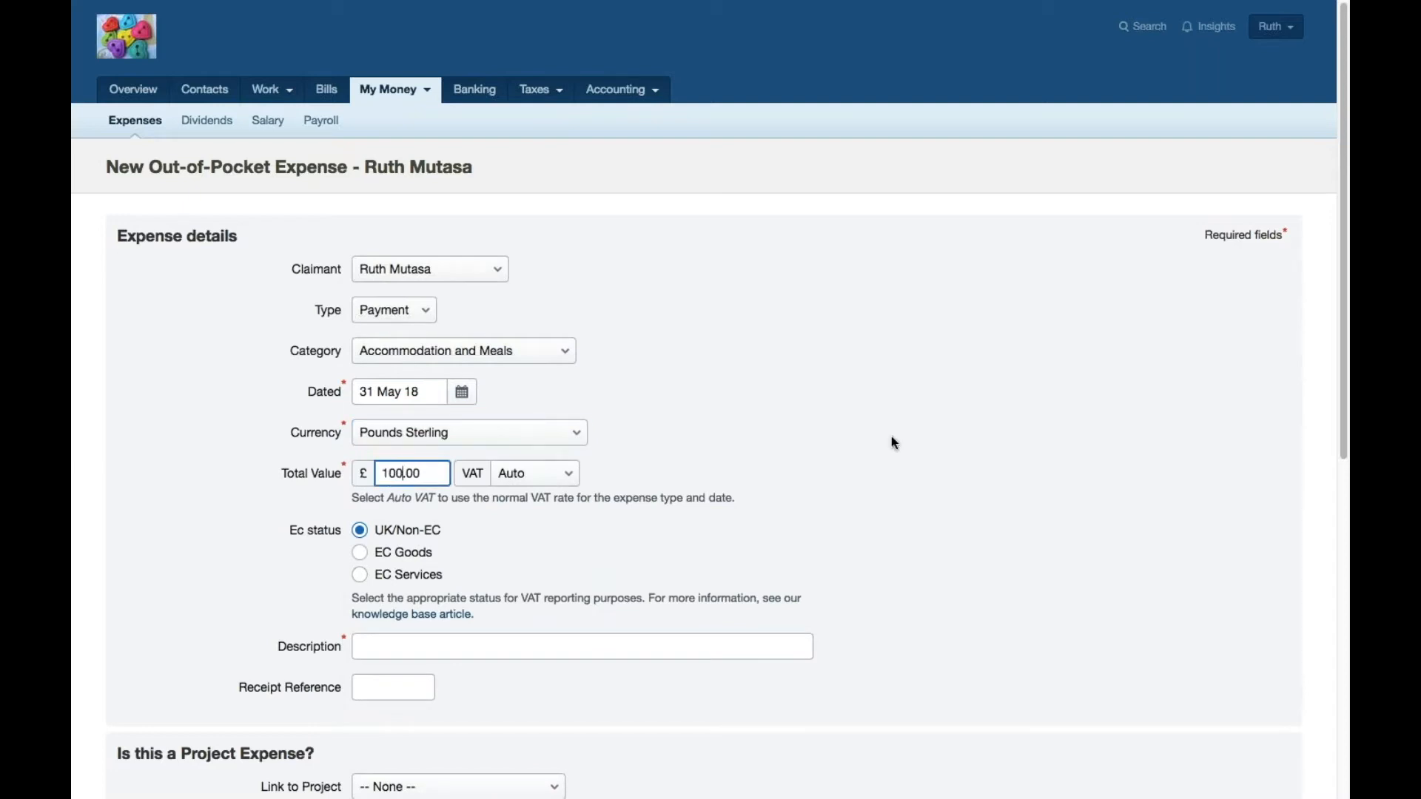
left_click(570, 480)
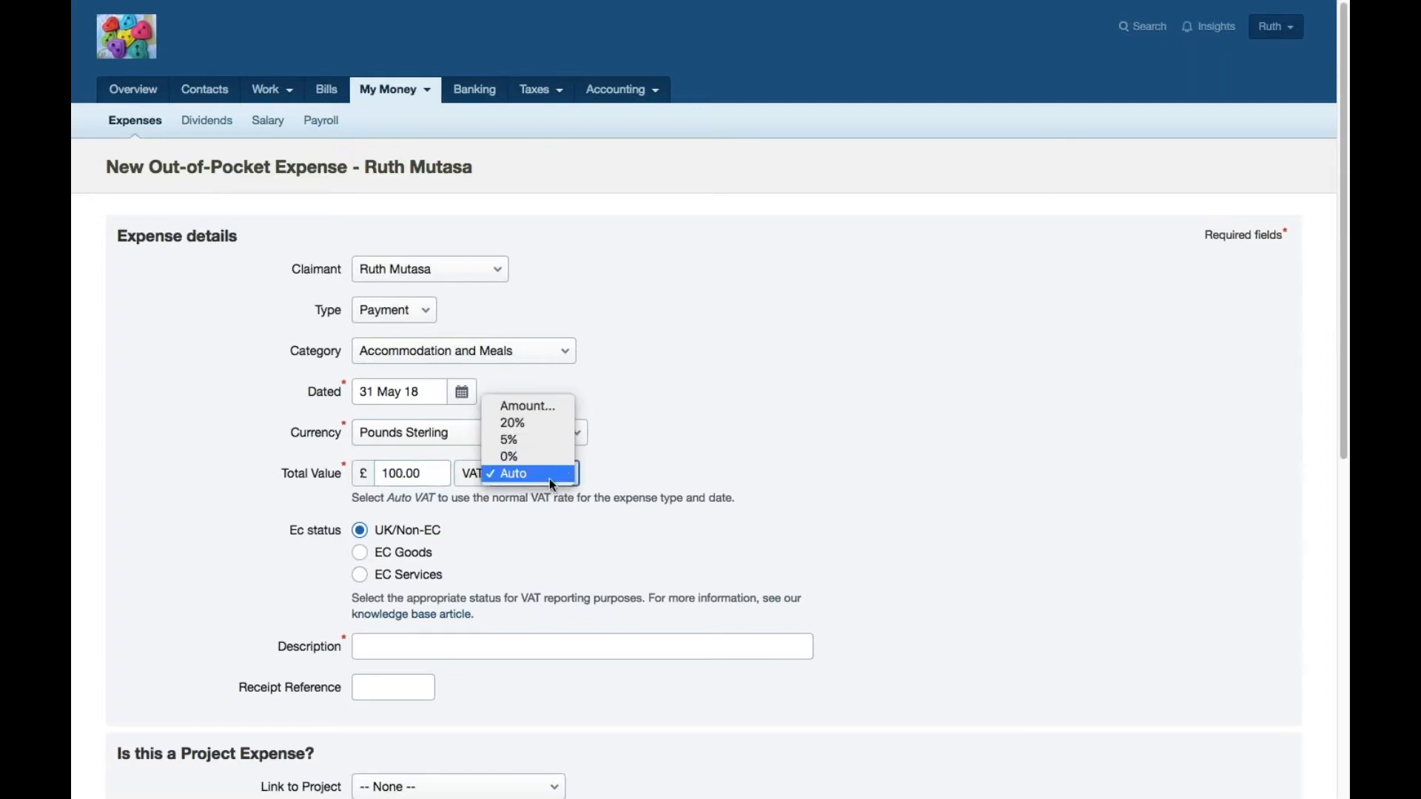
left_click(551, 480)
Try to create the expense with its description left blank.
scroll(938, 425, "down", 1)
scroll(941, 426, "down", 5)
left_click(466, 527)
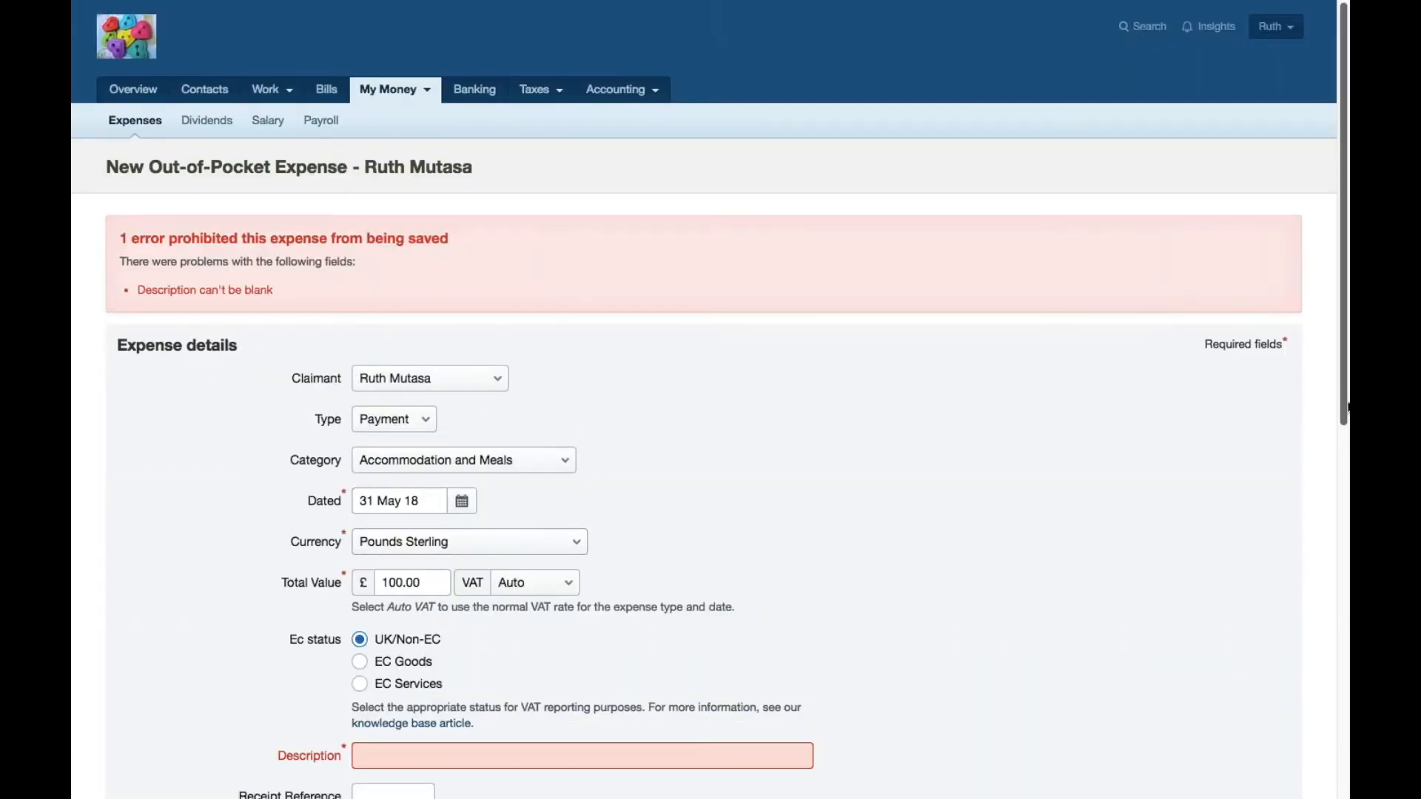
Enter "demo charge" as the expense description and create the expense.
scroll(1348, 465, "down", 3)
scroll(1347, 468, "down", 2)
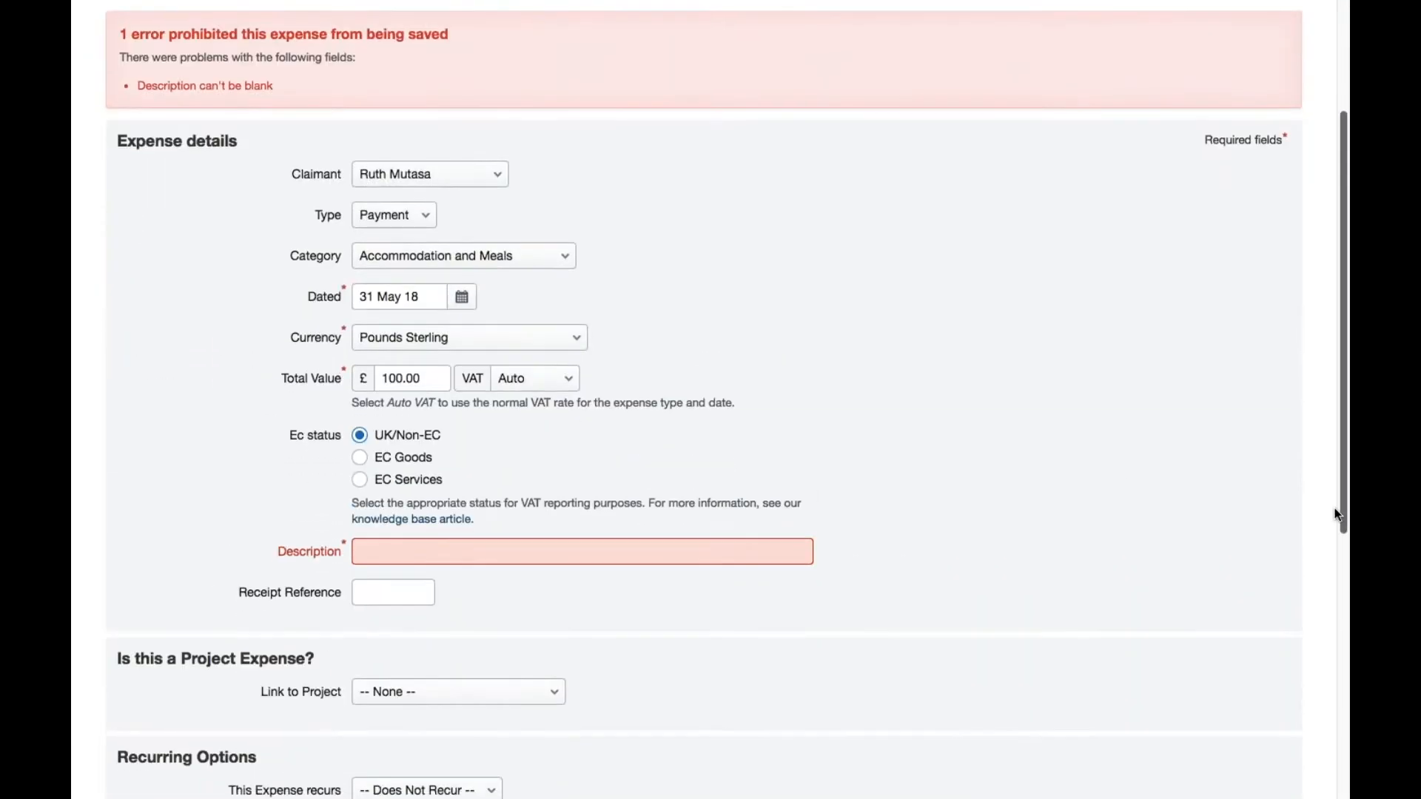
left_click(380, 548)
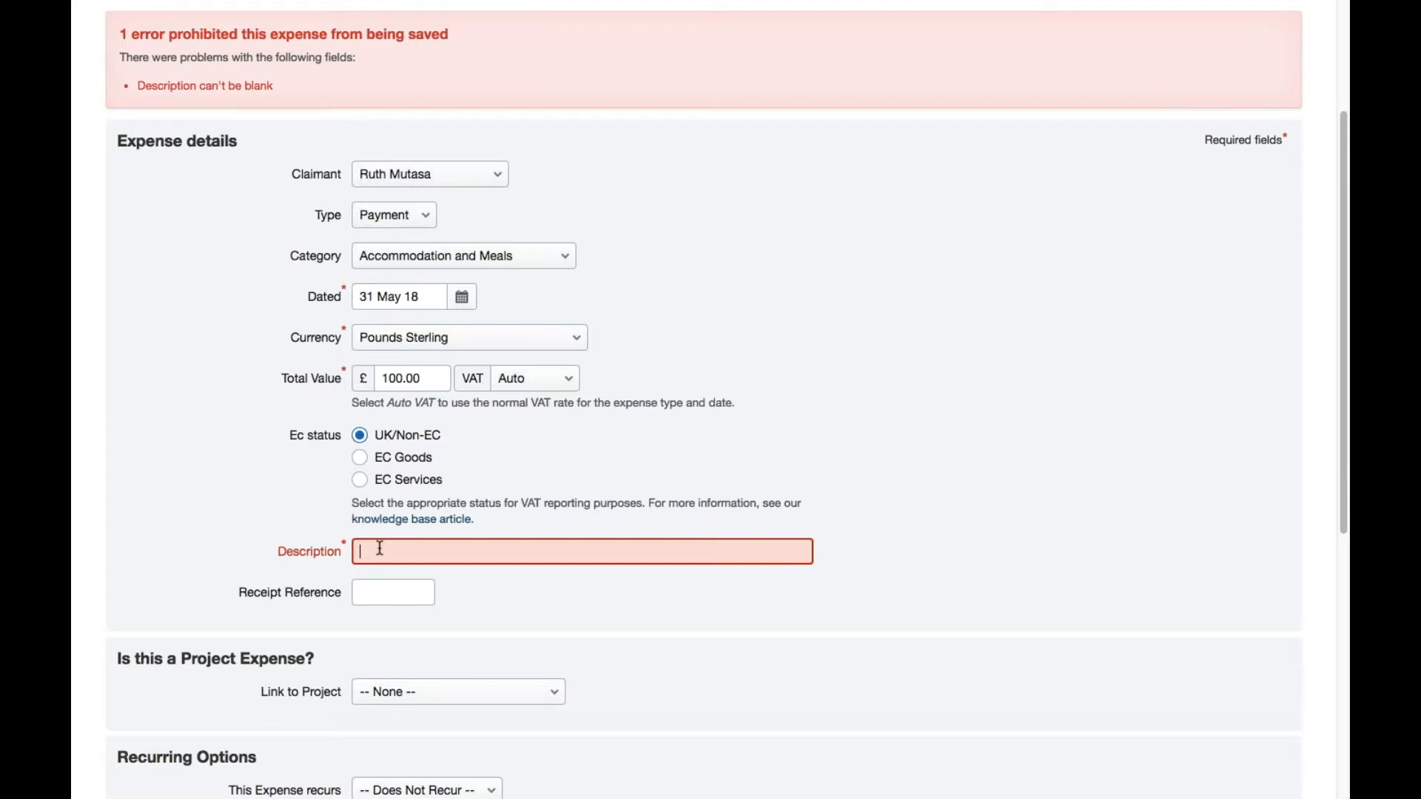
type("demo charge")
scroll(379, 548, "down", 6)
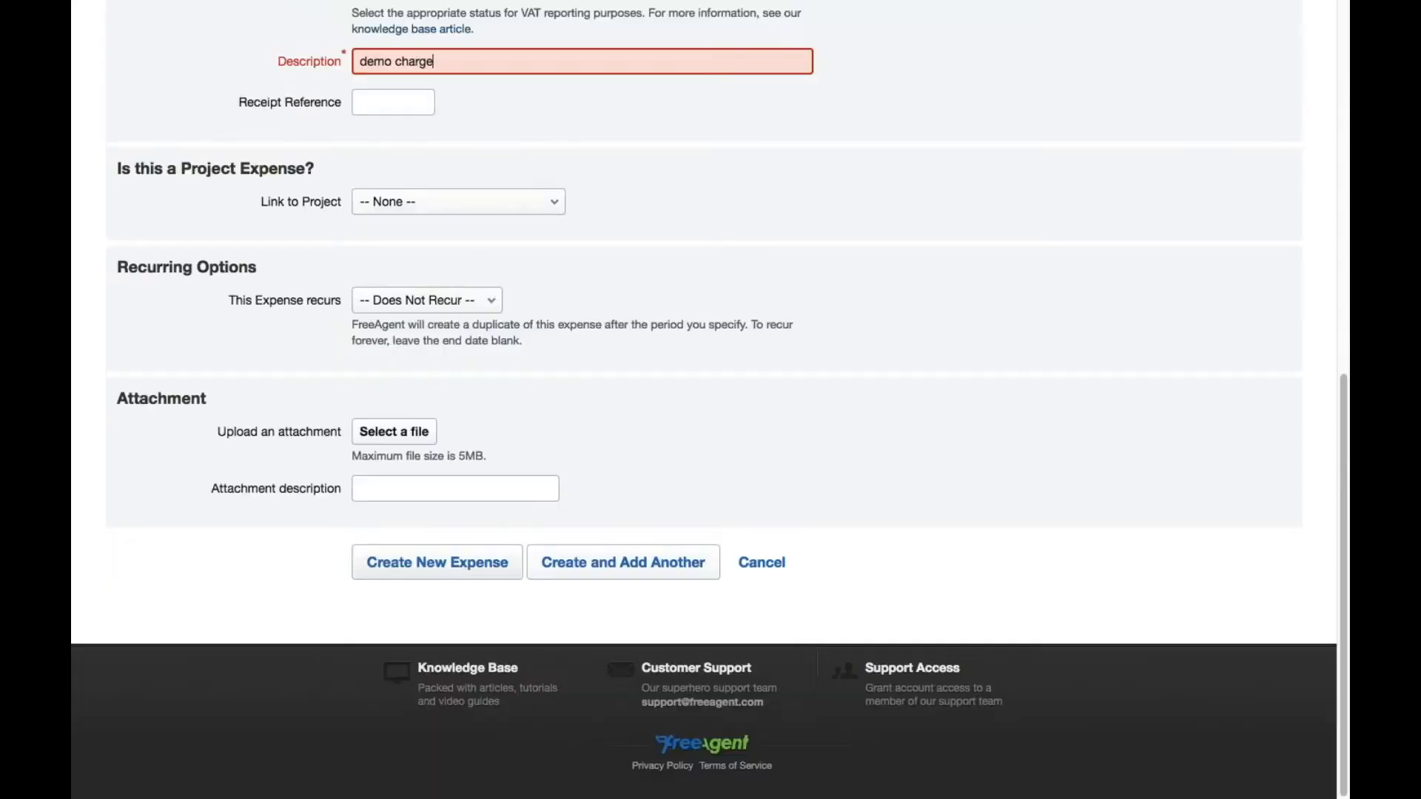
left_click(427, 562)
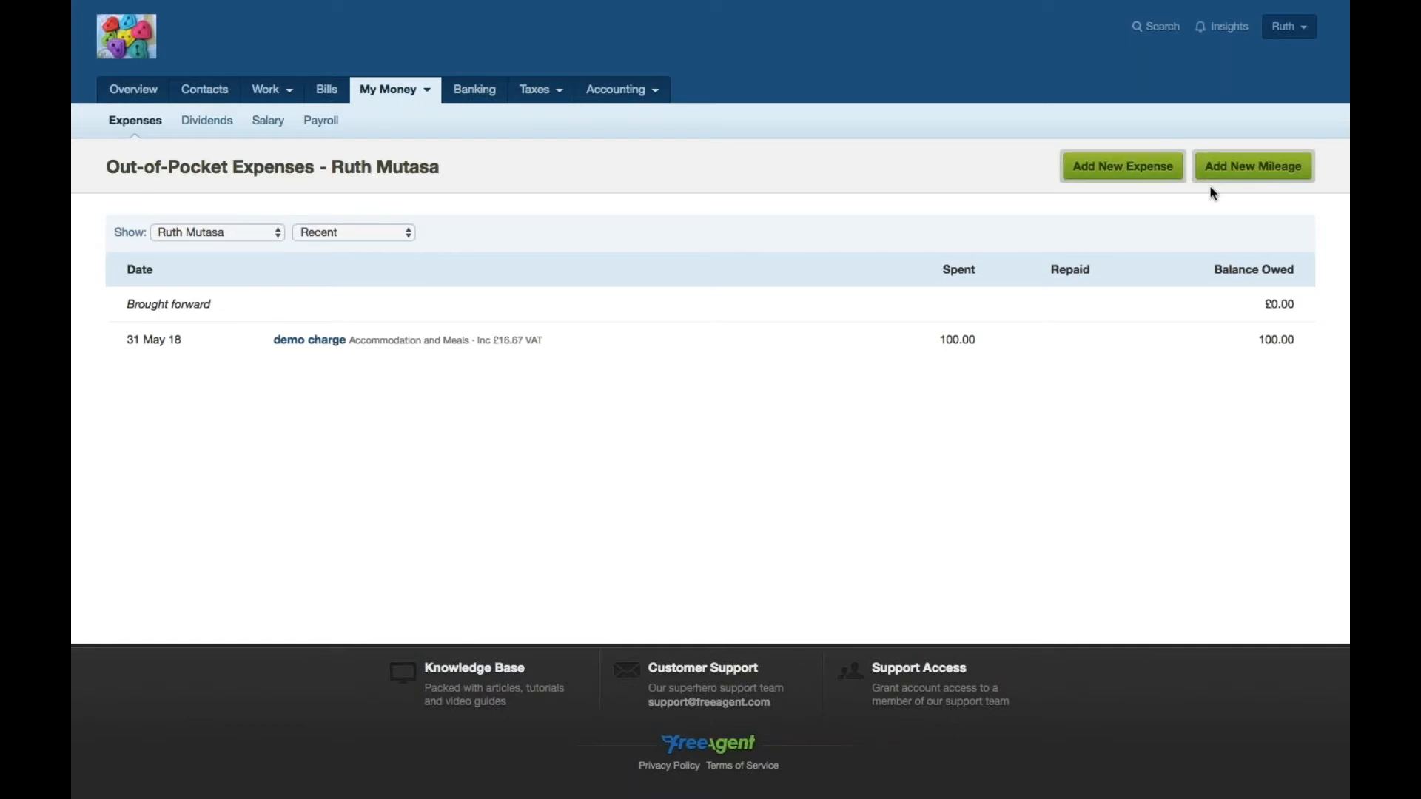
Open a new mileage claim and review its mileage, reclaim rate, VAT and project options.
left_click(1245, 180)
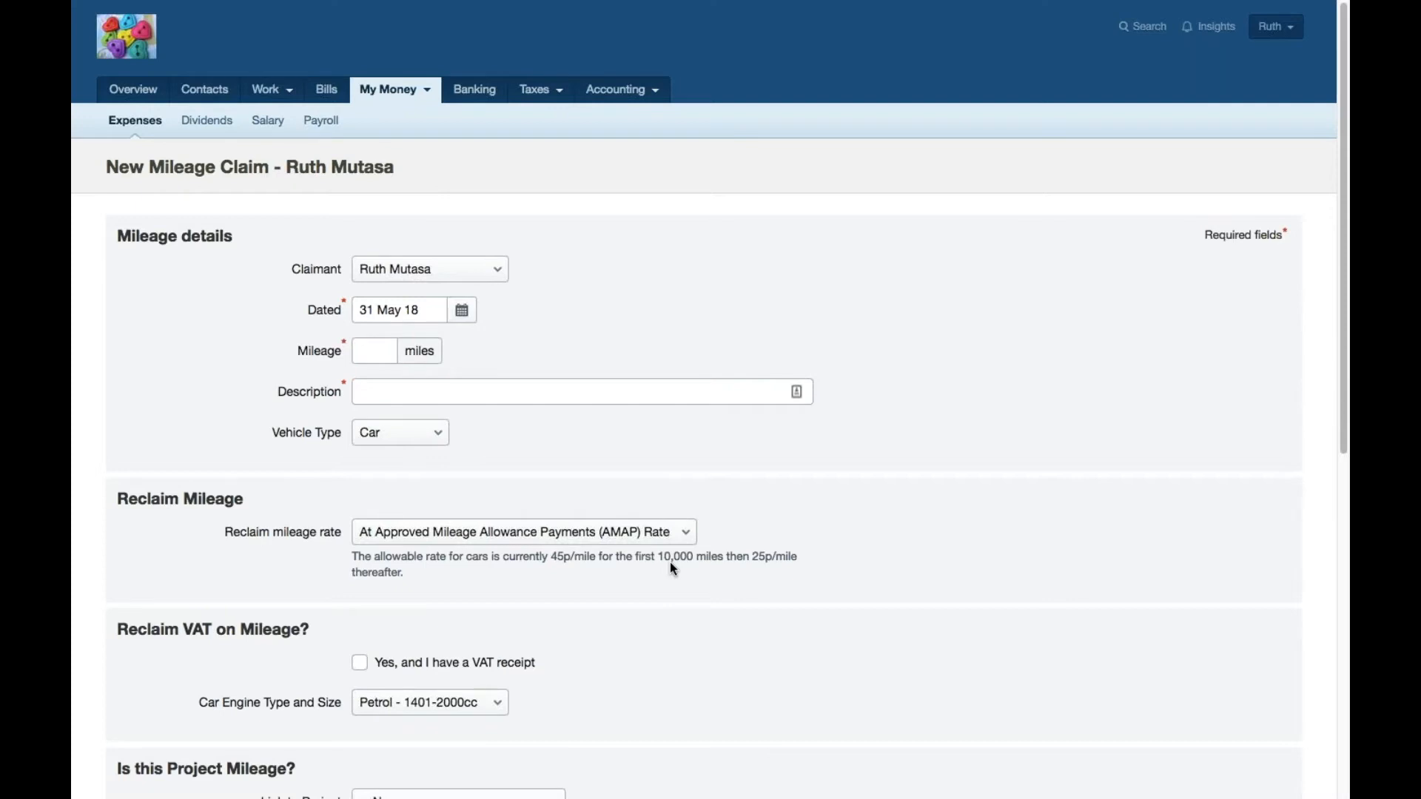
scroll(670, 562, "down", 1)
scroll(670, 562, "down", 8)
scroll(669, 563, "up", 7)
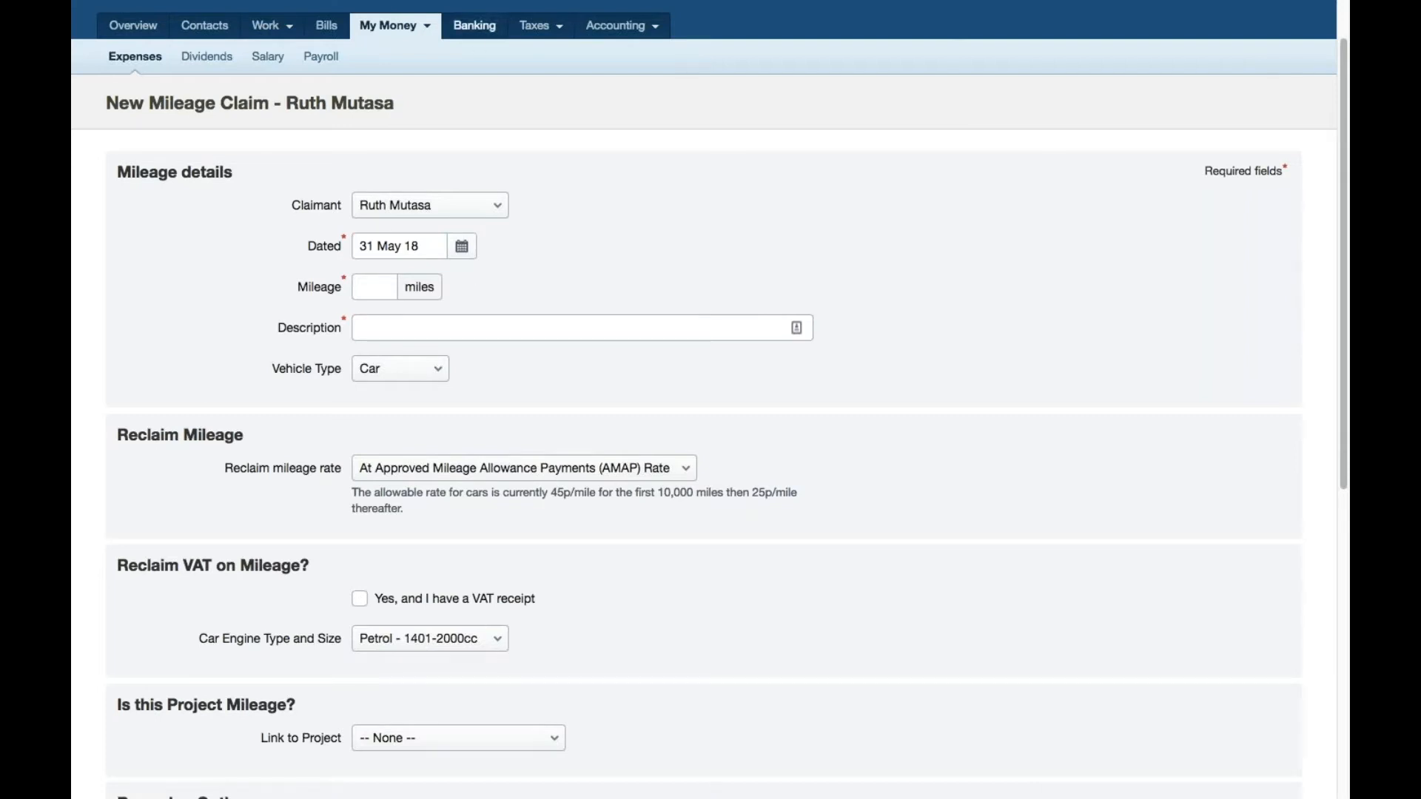
View the bank accounts summary and the period options for the balance chart.
left_click(483, 29)
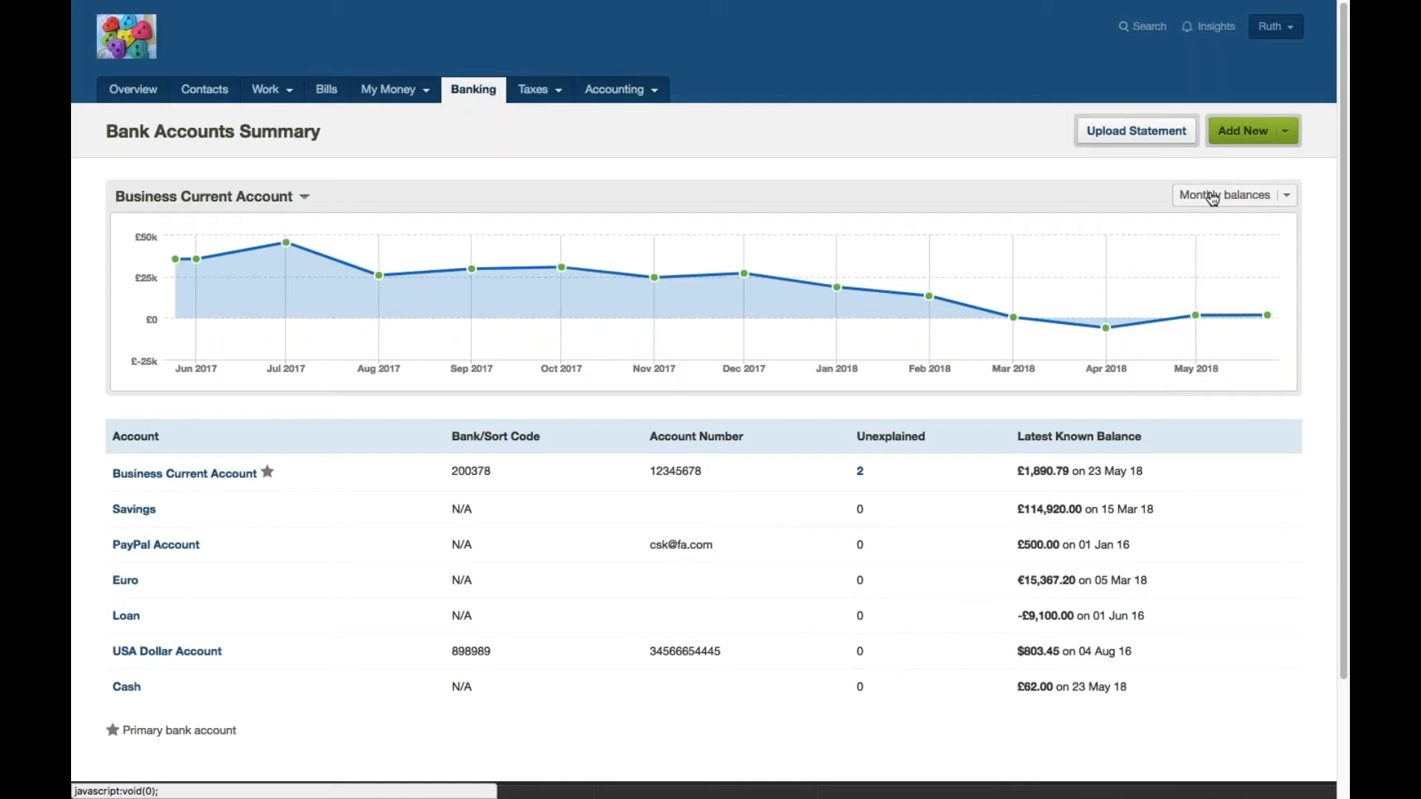
left_click(1288, 199)
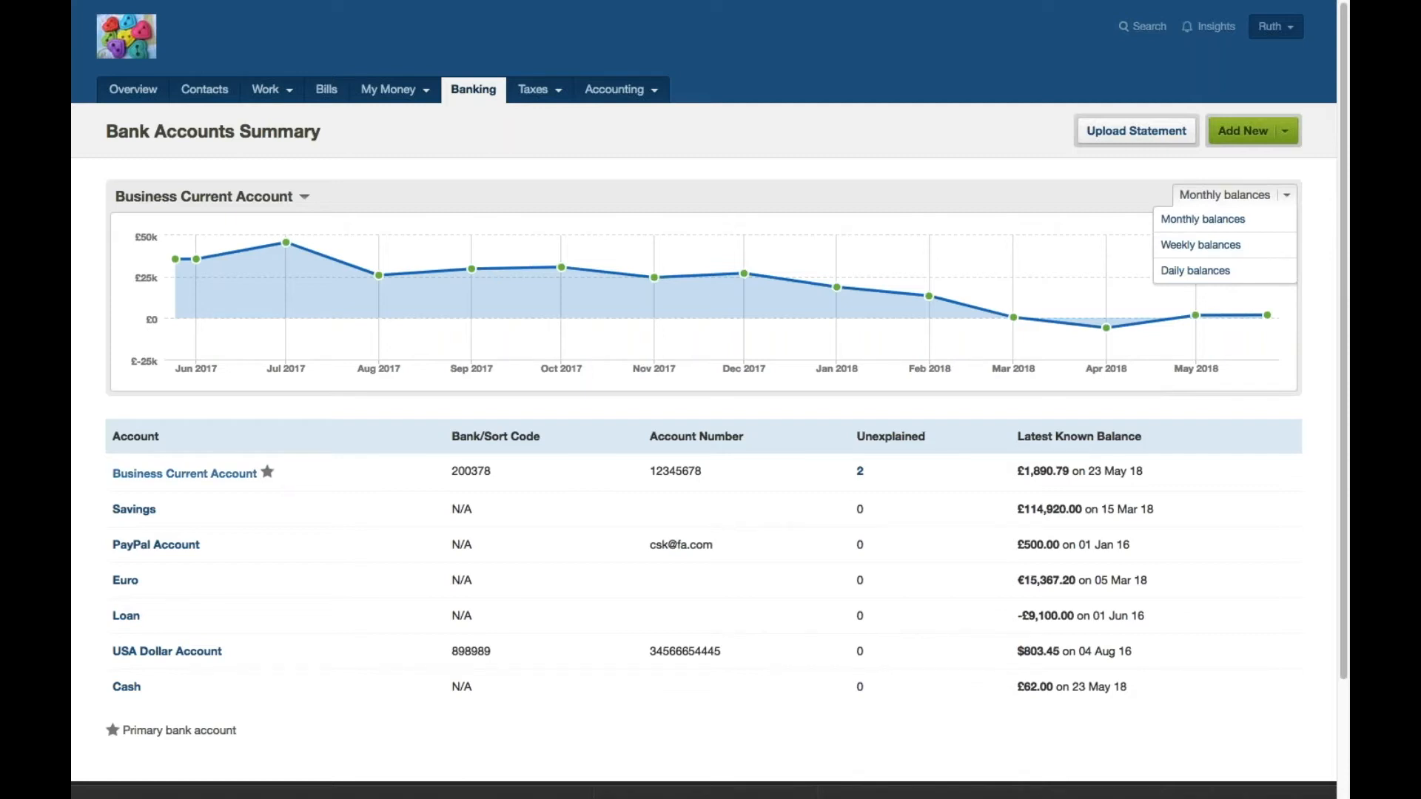
List all unexplained transactions of the Business Current Account and open the £100.00 Transfer to Euro Account entry.
left_click(241, 478)
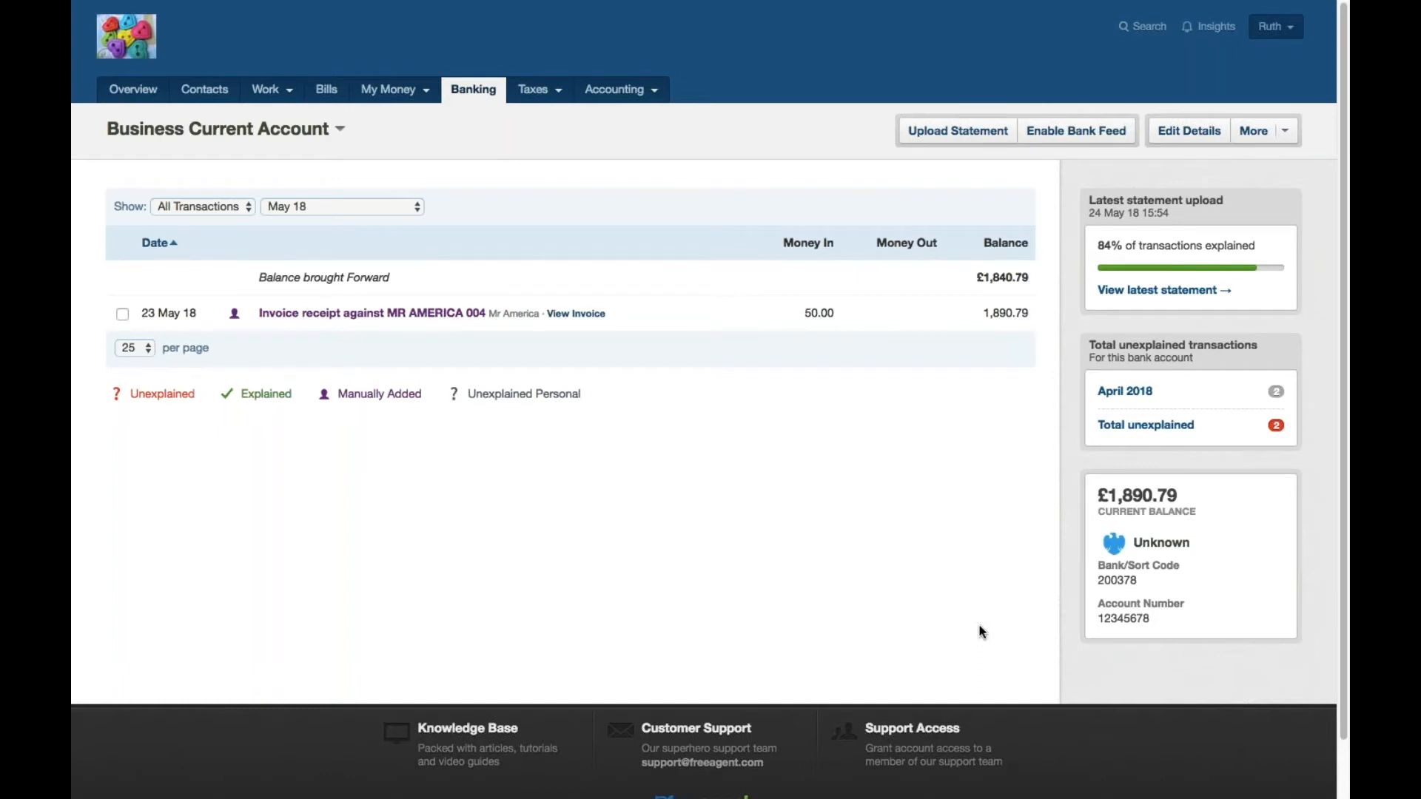
left_click(1181, 430)
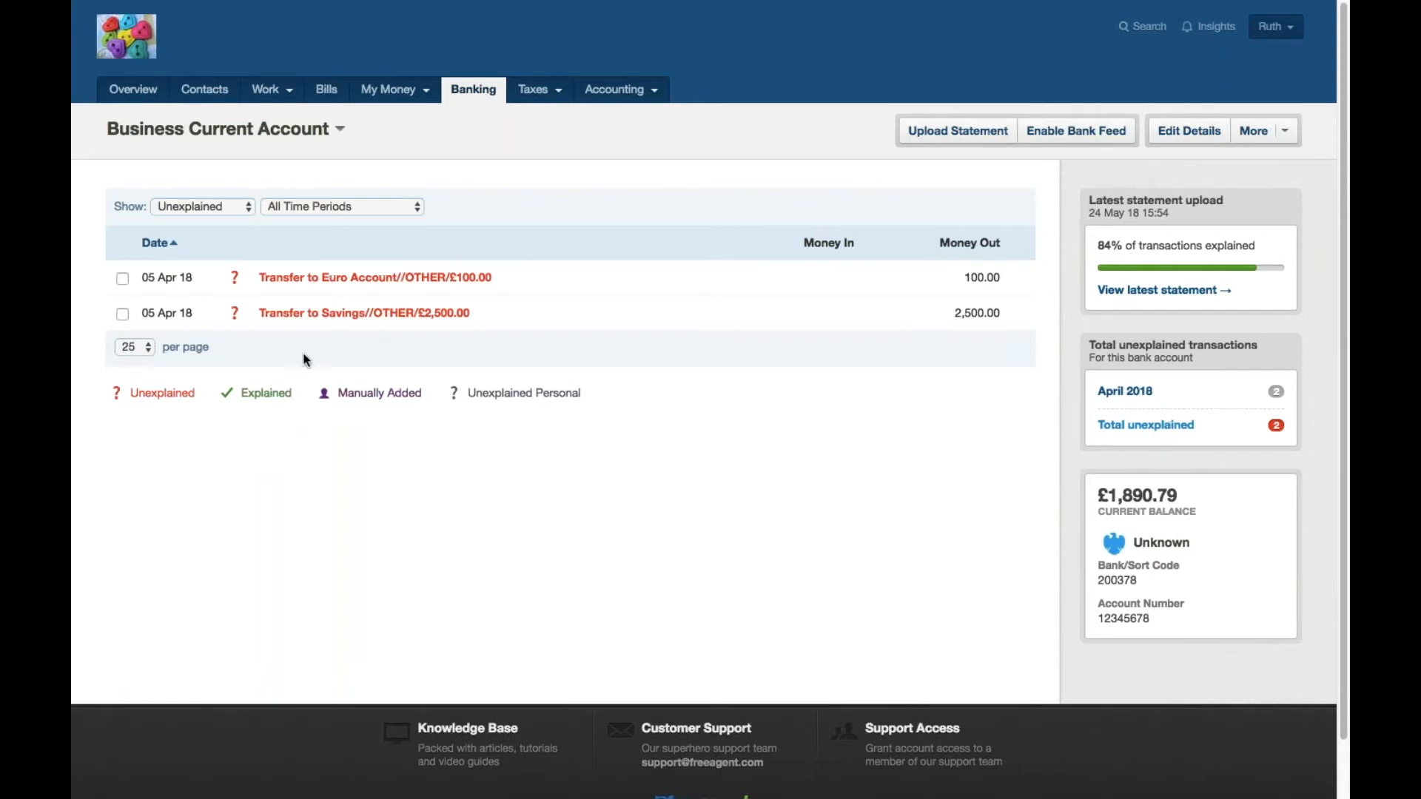
left_click(122, 279)
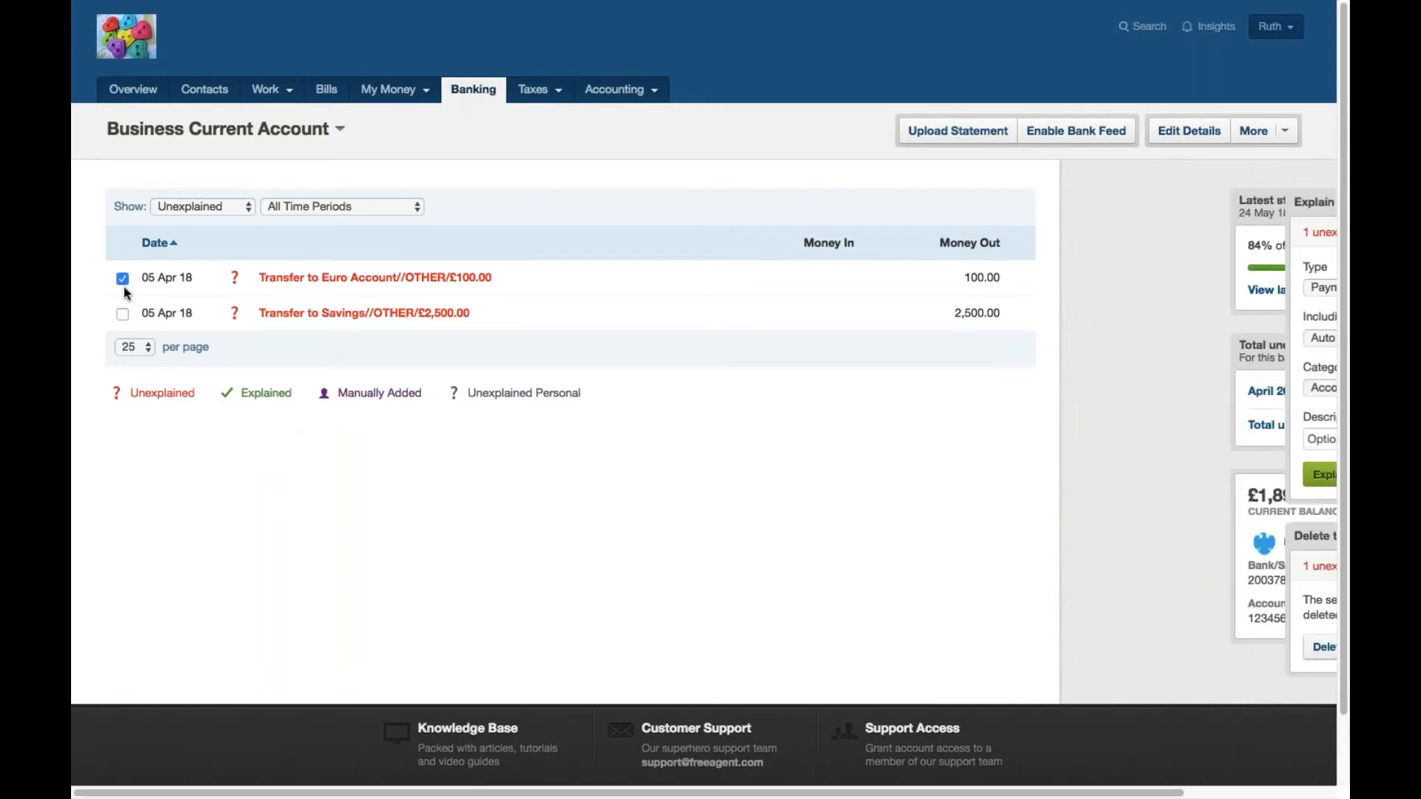
left_click(123, 286)
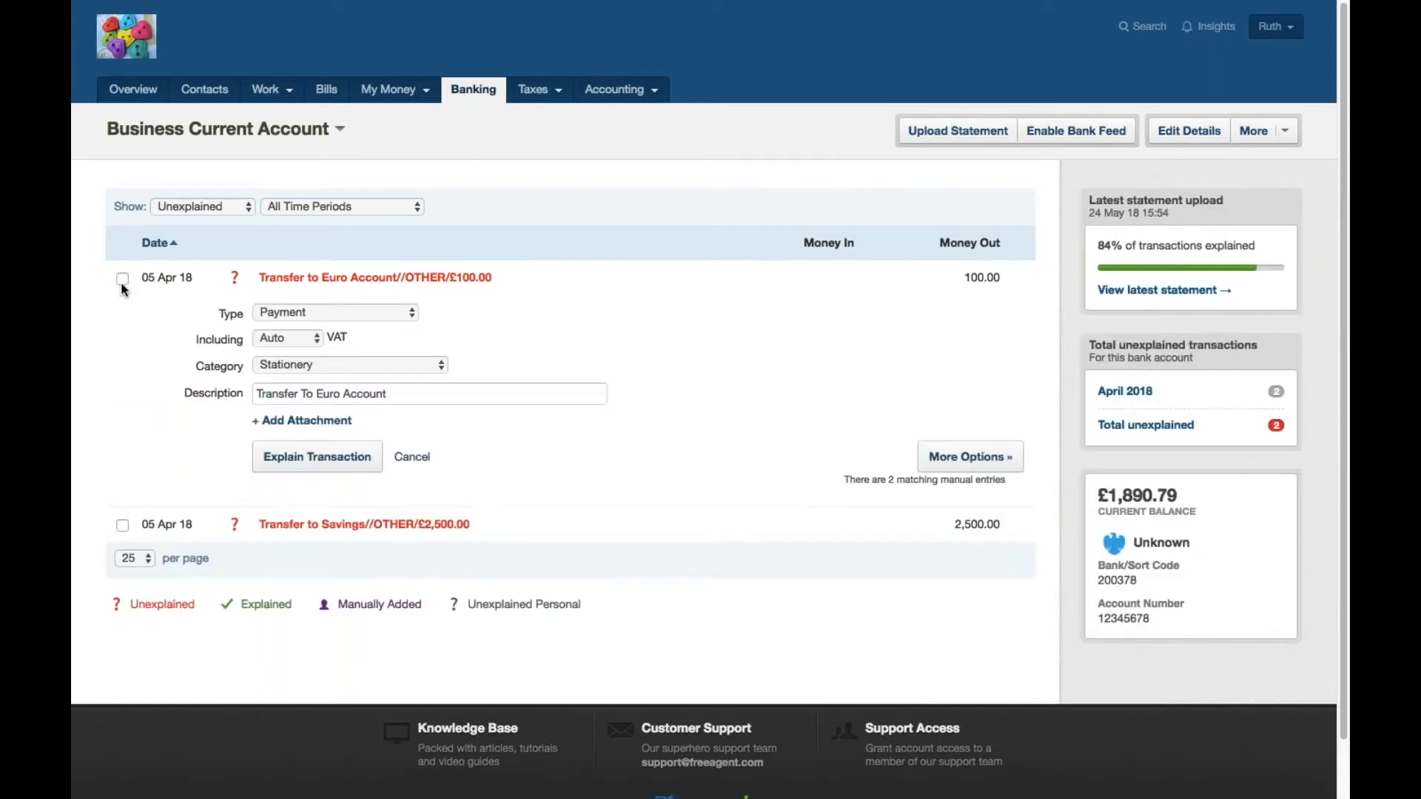
Review the available categories, keep Stationery, and explain the Transfer to Euro Account transaction as a Payment with Auto VAT.
left_click(362, 366)
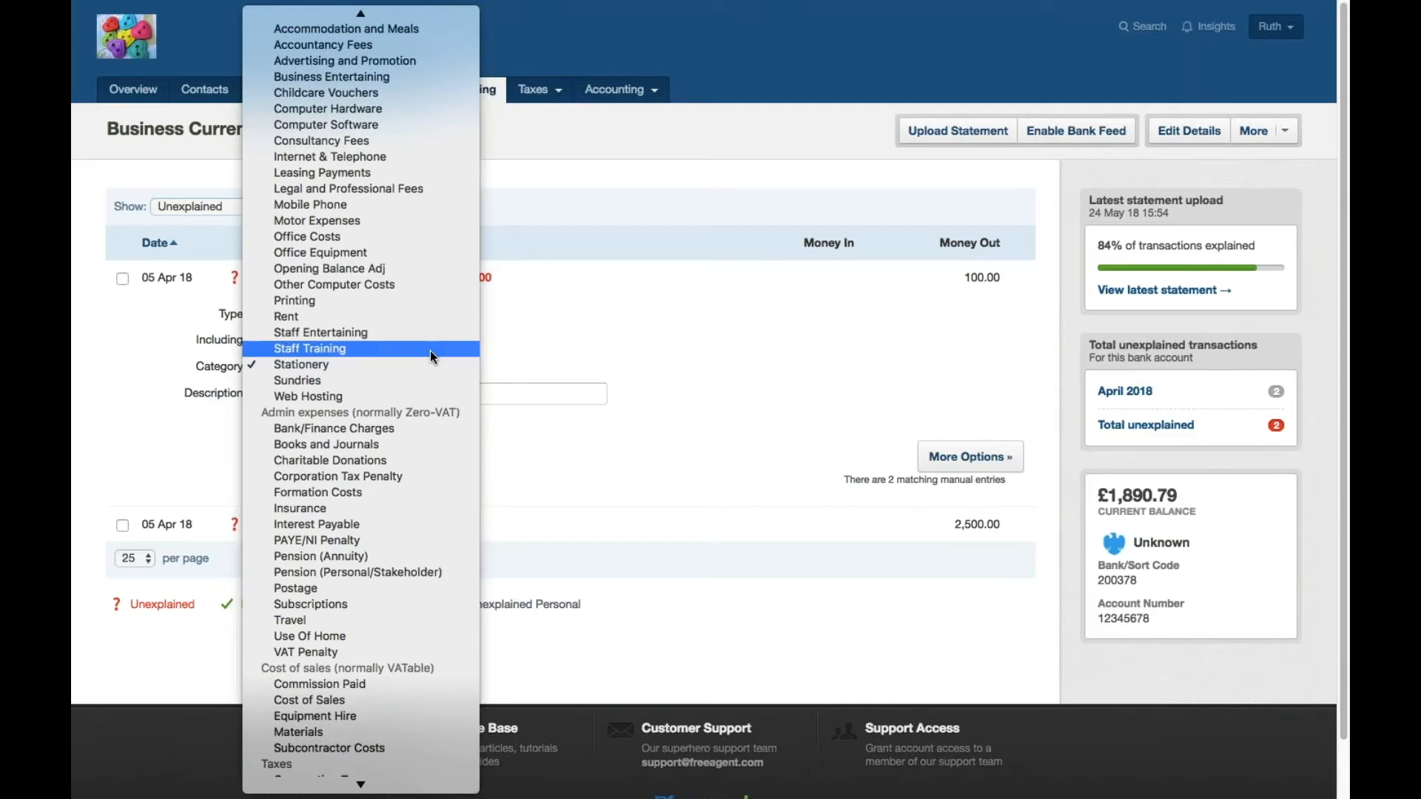
left_click(630, 323)
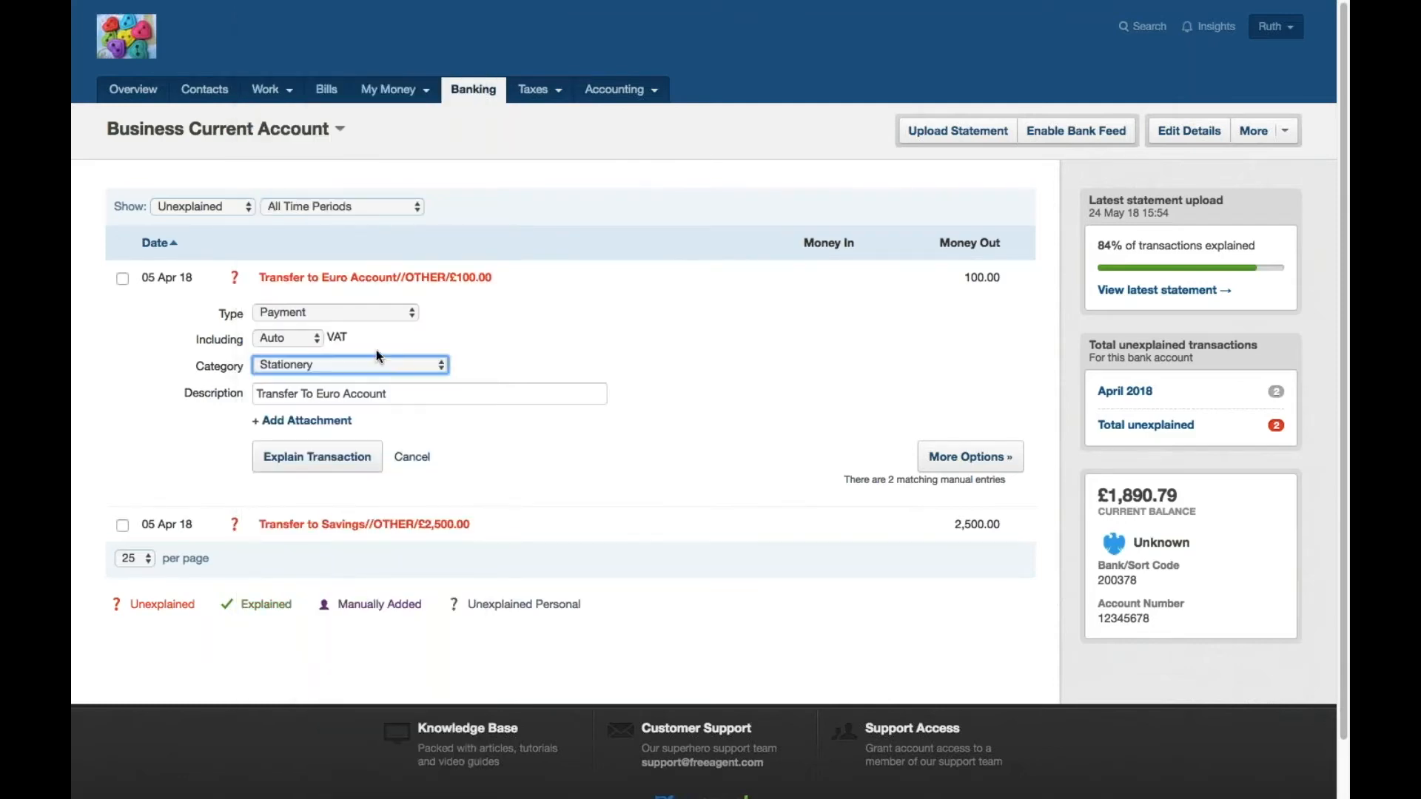
left_click(376, 365)
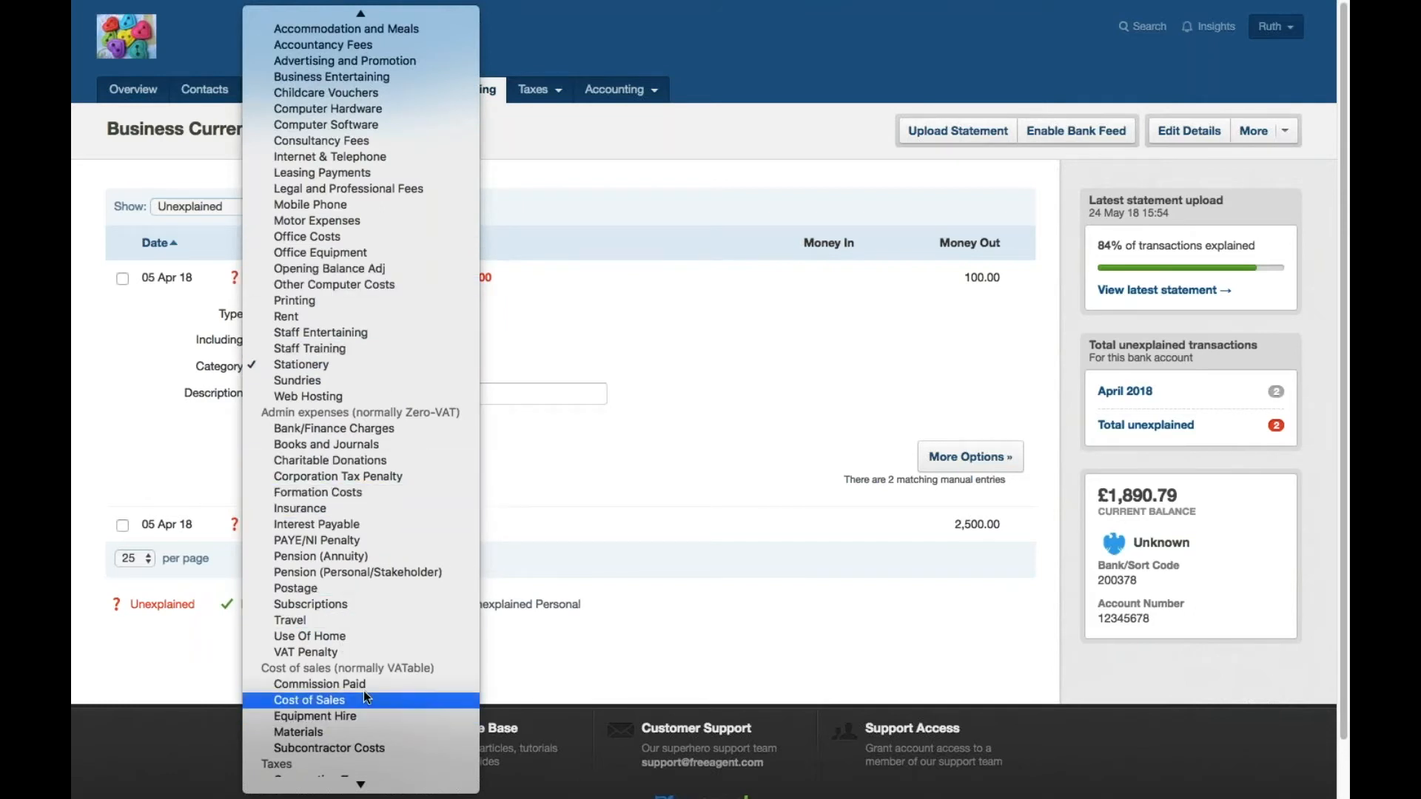
left_click(676, 298)
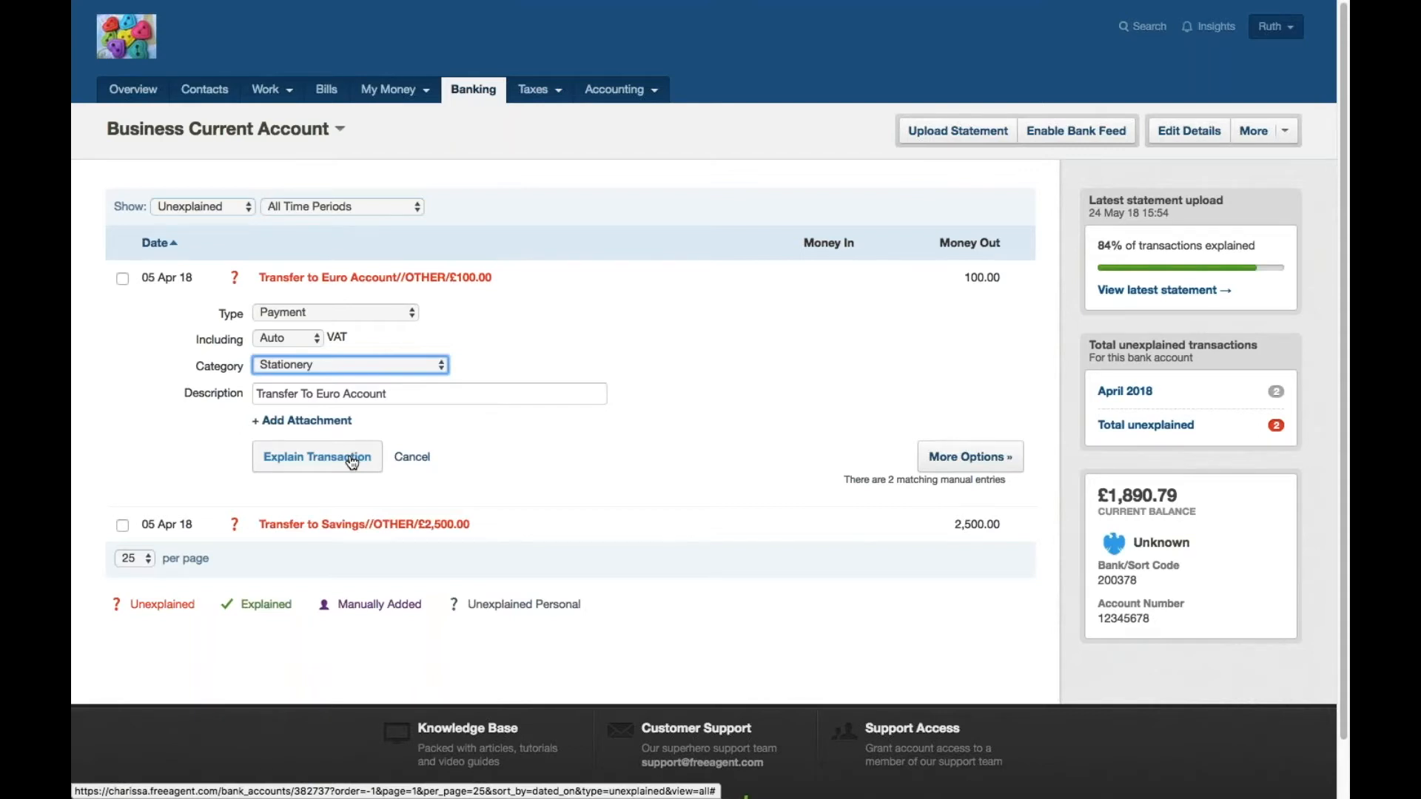
left_click(331, 462)
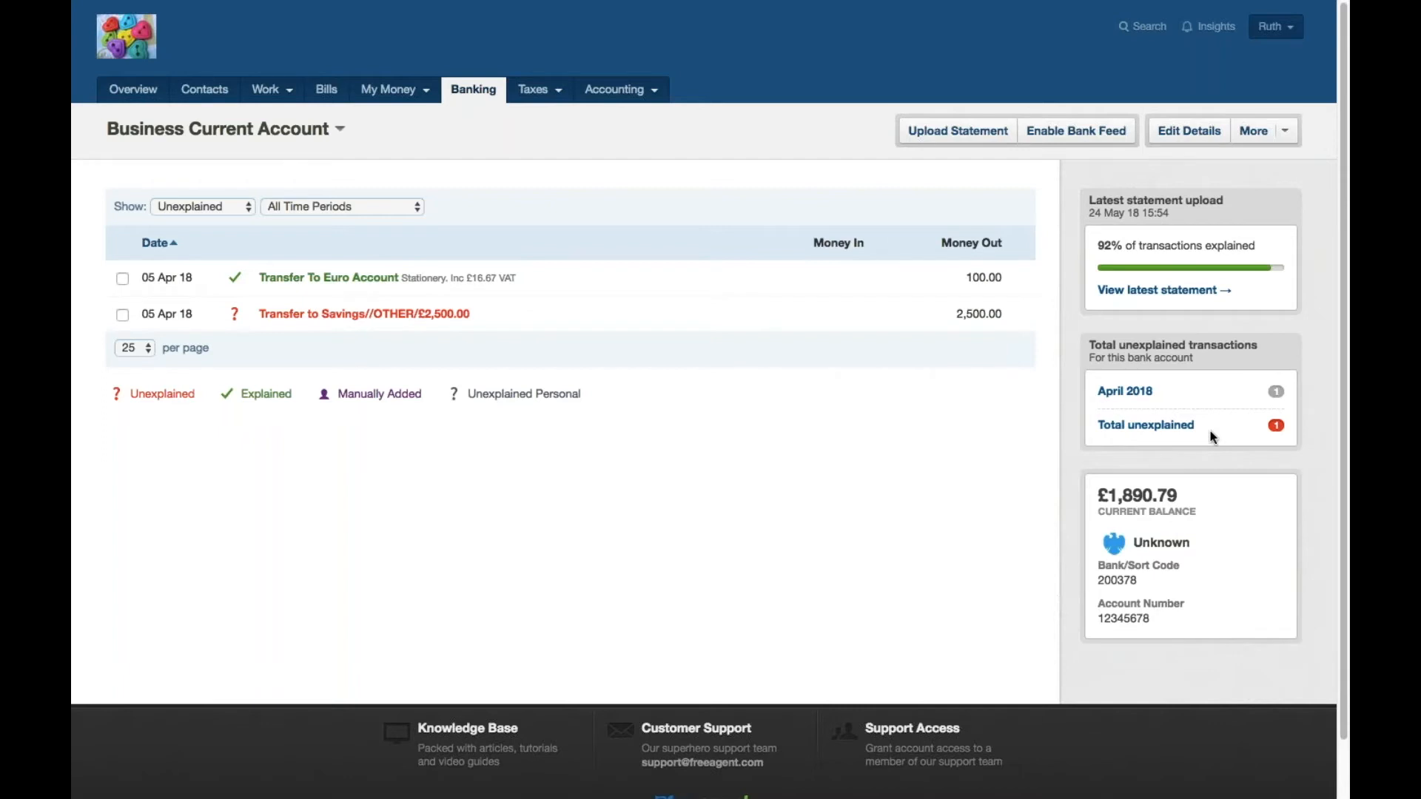
Return to the Overview dashboard and leave the browser's full-screen view.
left_click(133, 90)
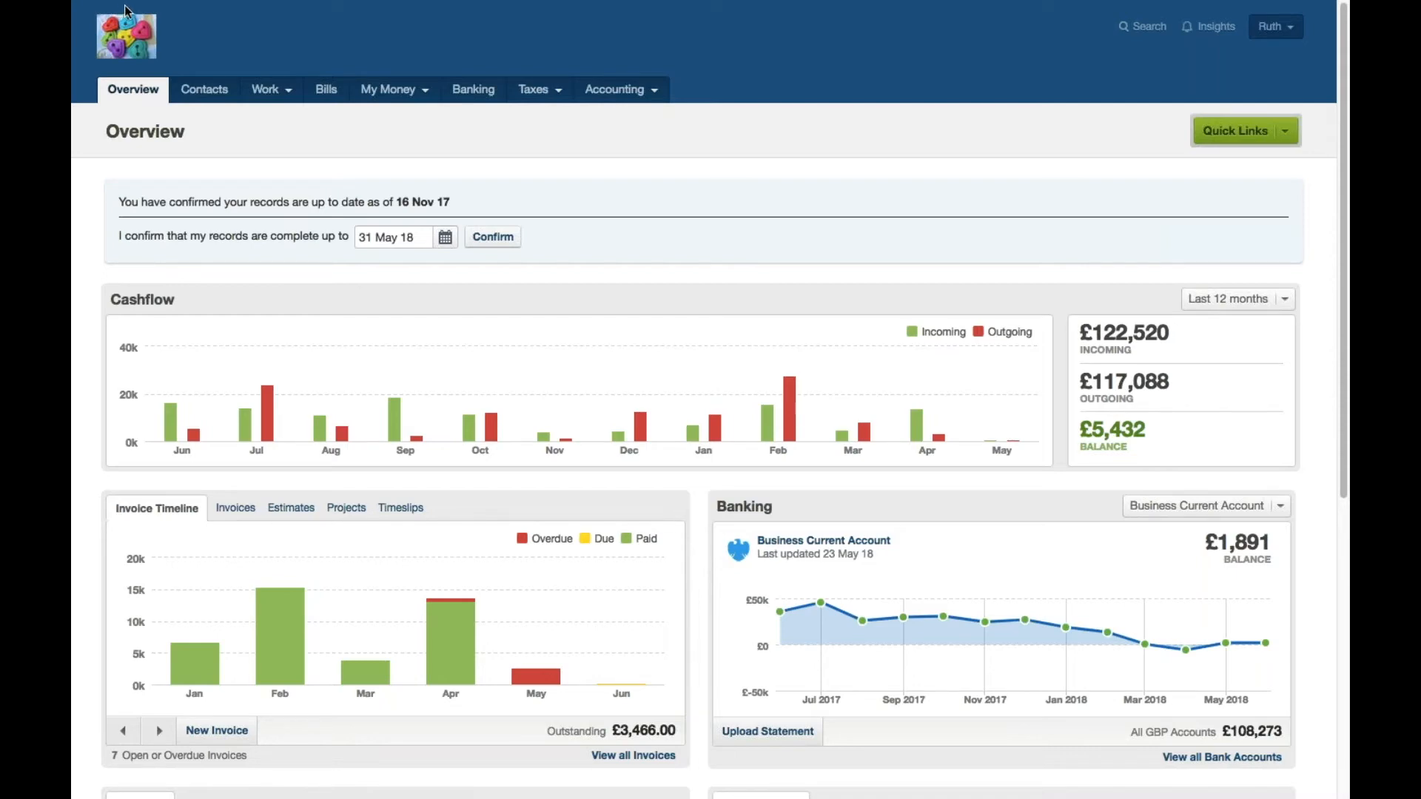
mouse_move(75, 3)
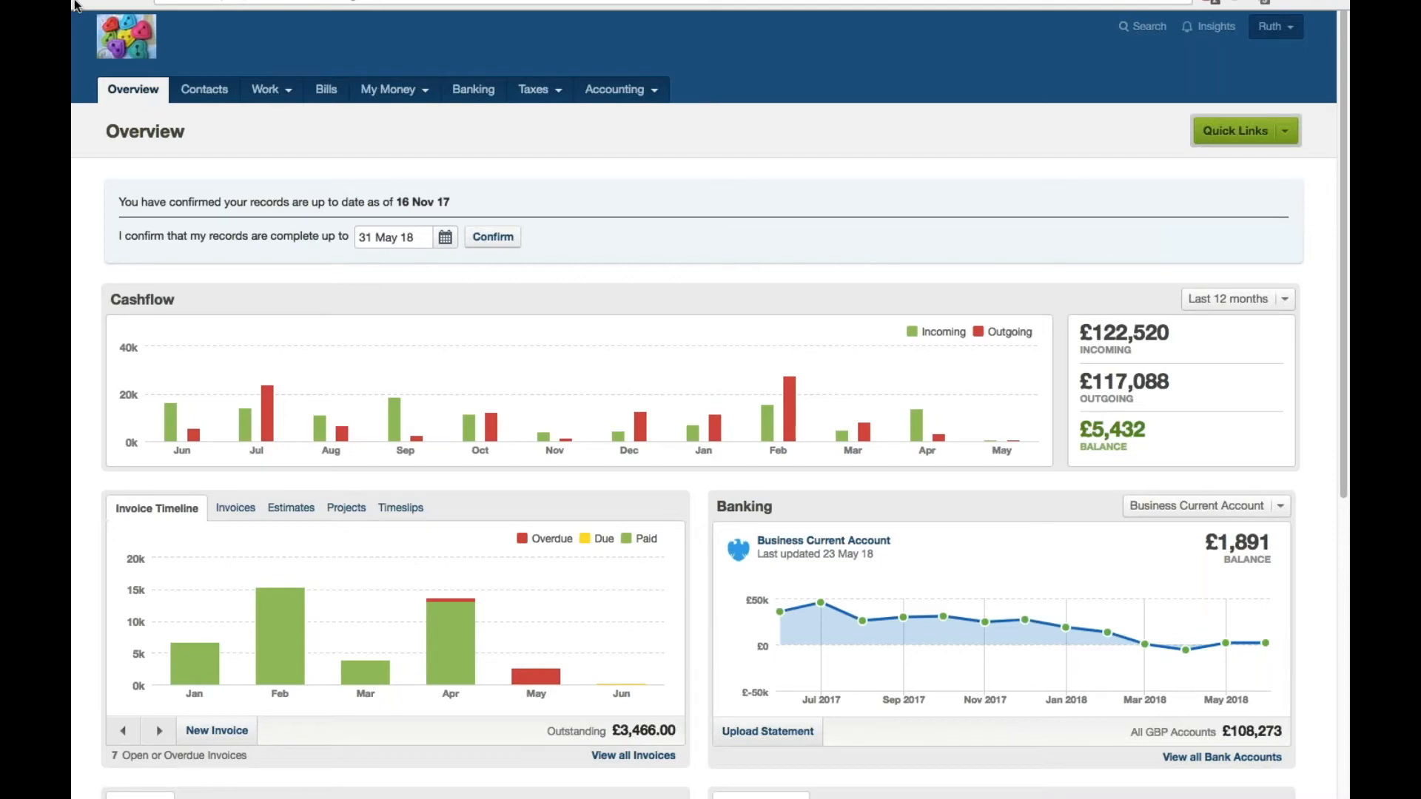
left_click(121, 37)
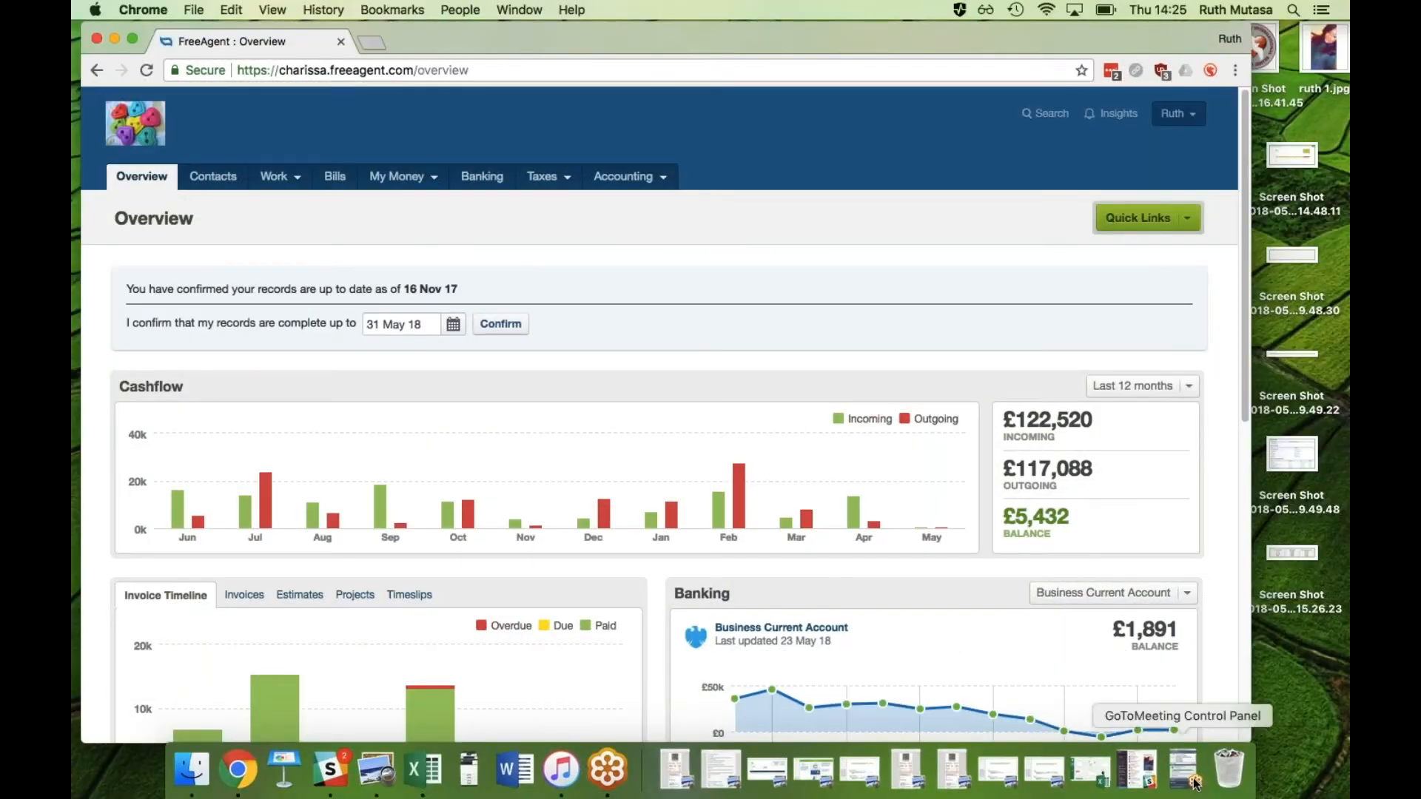
left_click(1273, 513)
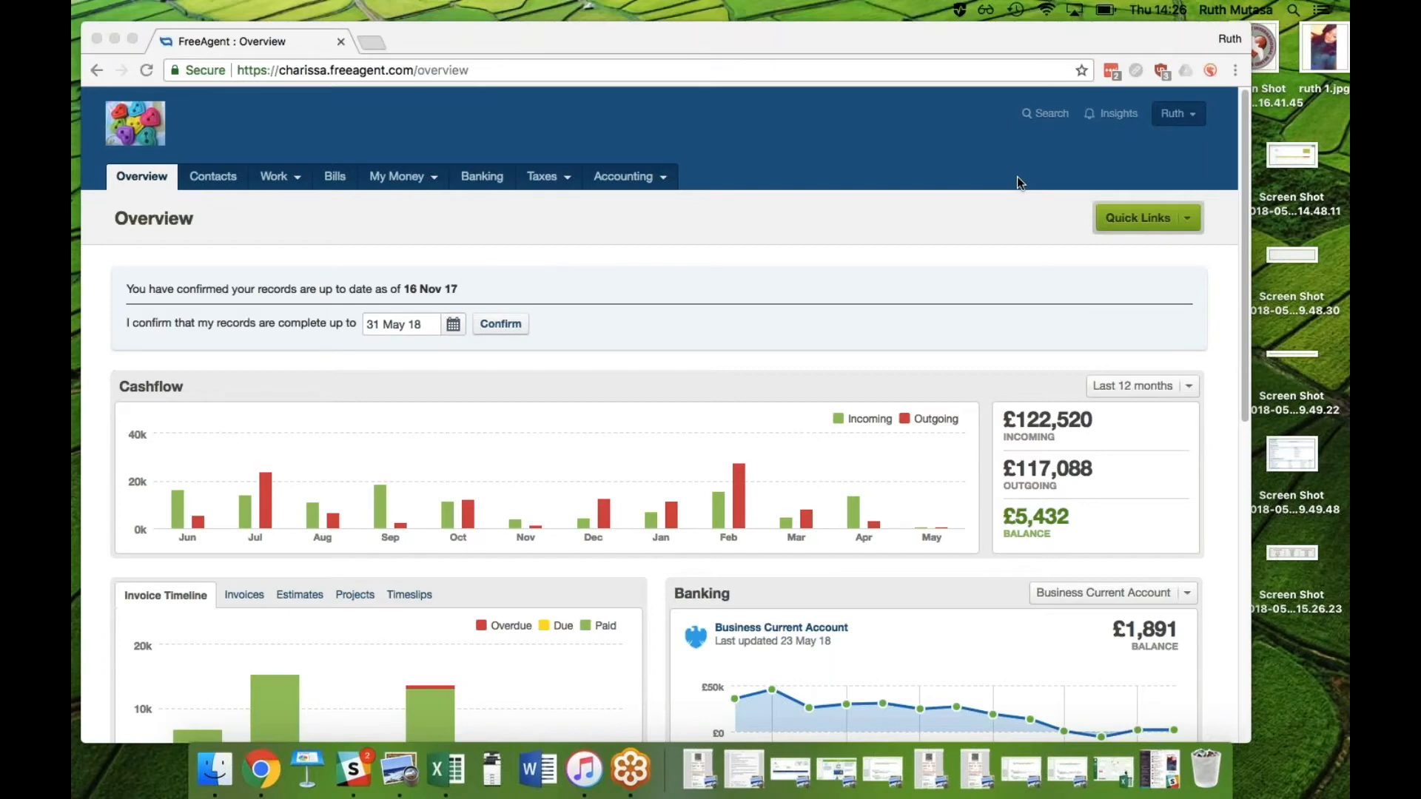
Return the browser to full-screen view and open the Business Current Account from the bank accounts summary.
left_click(1063, 34)
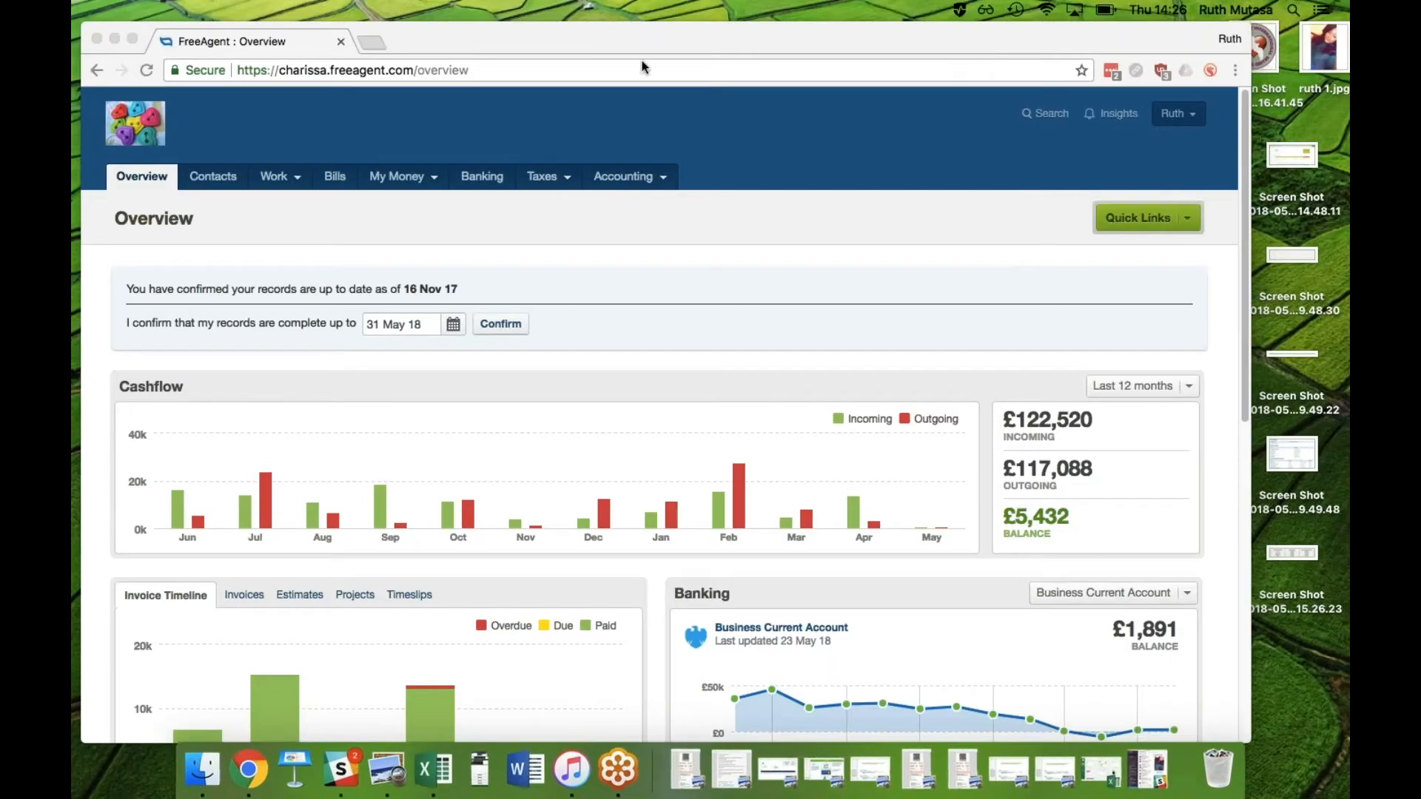
left_click(131, 40)
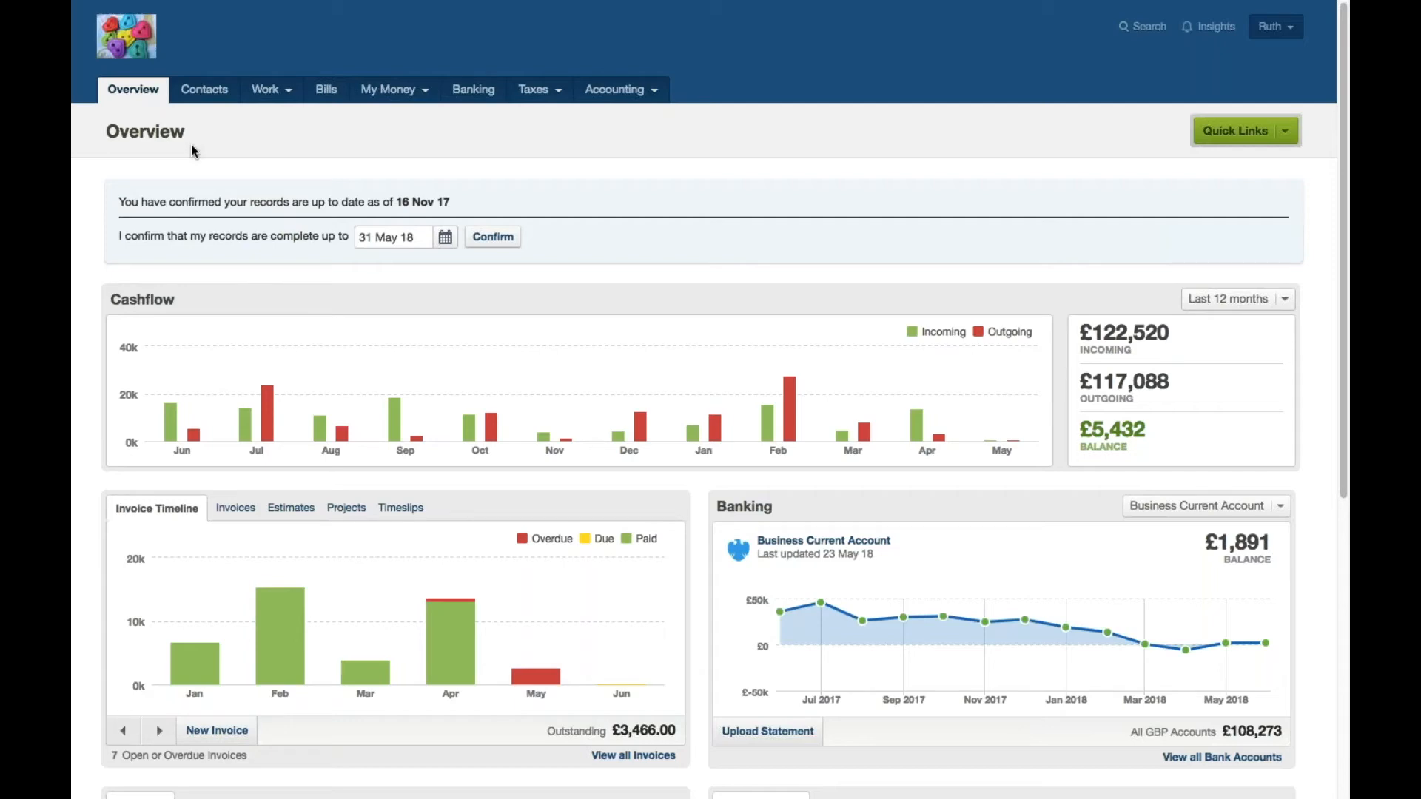
left_click(477, 88)
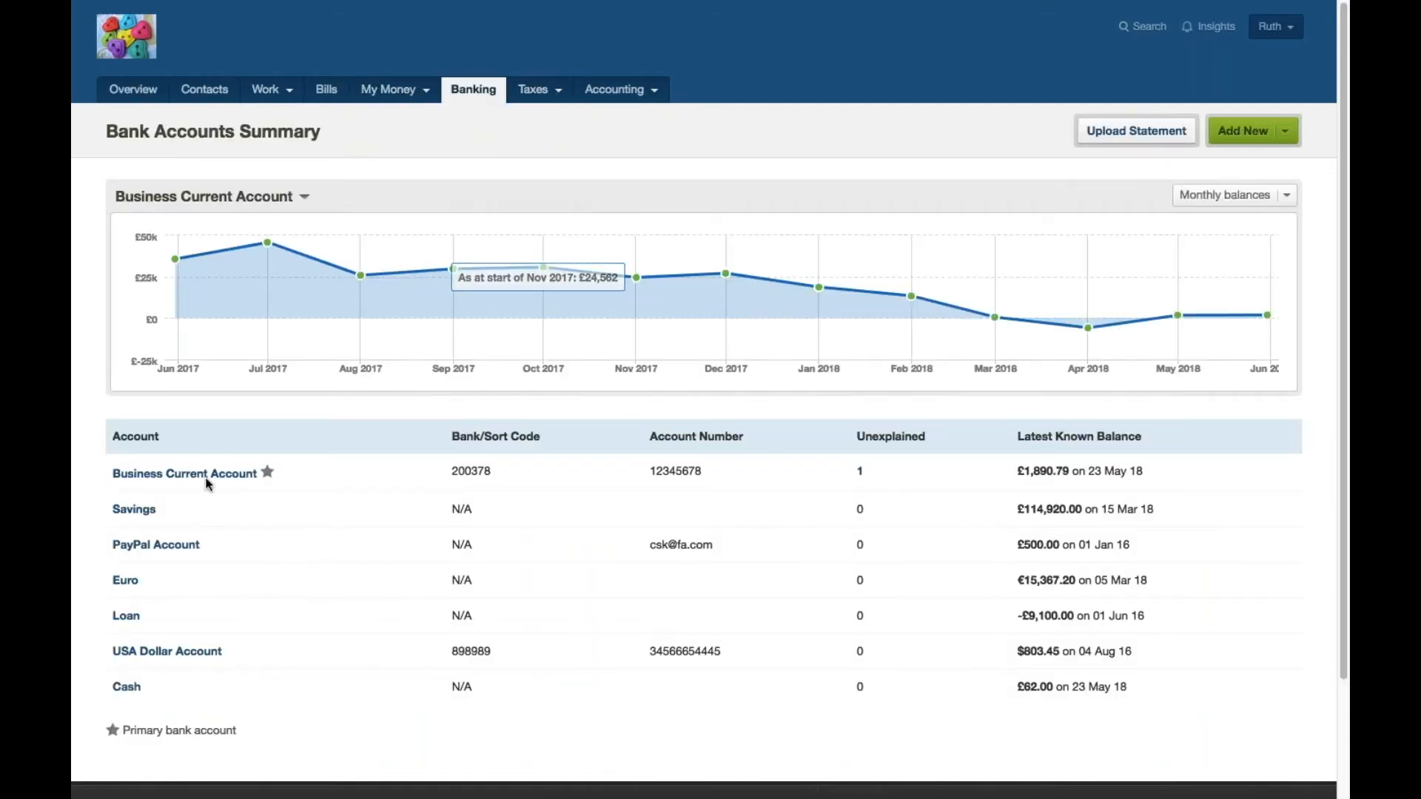
left_click(145, 476)
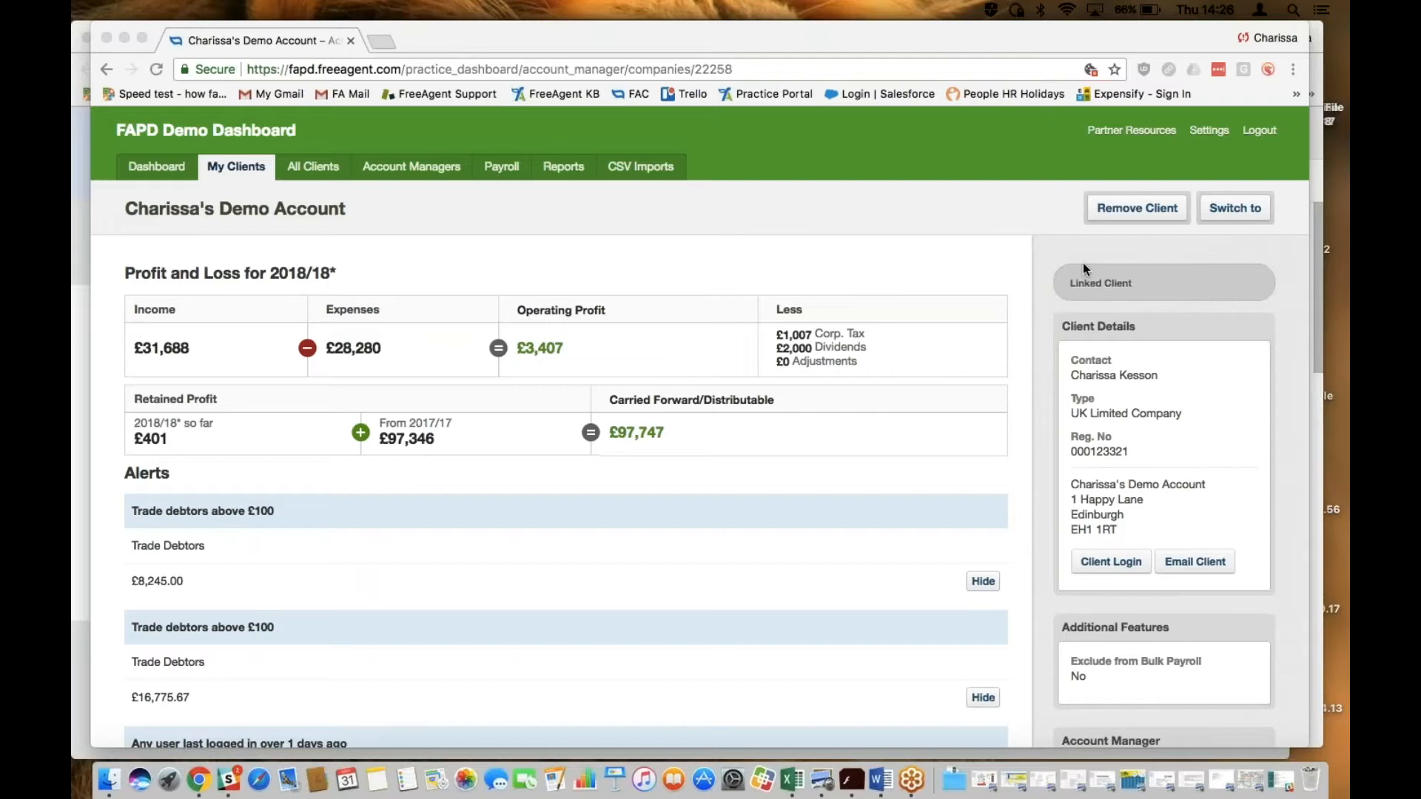
Switch from the practice dashboard to the client's demo account and open the bank statement upload page from its banking area.
left_click(1228, 207)
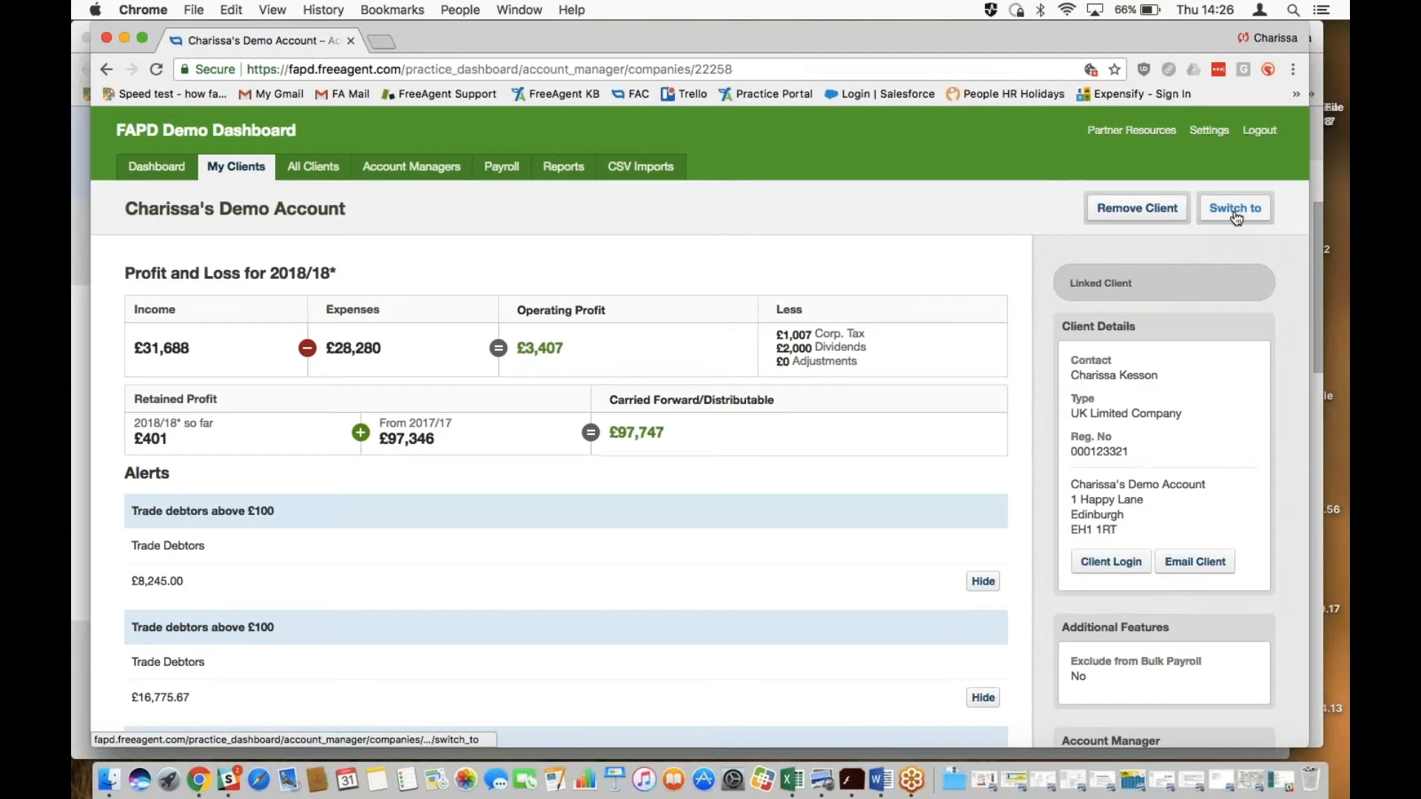
left_click(1234, 211)
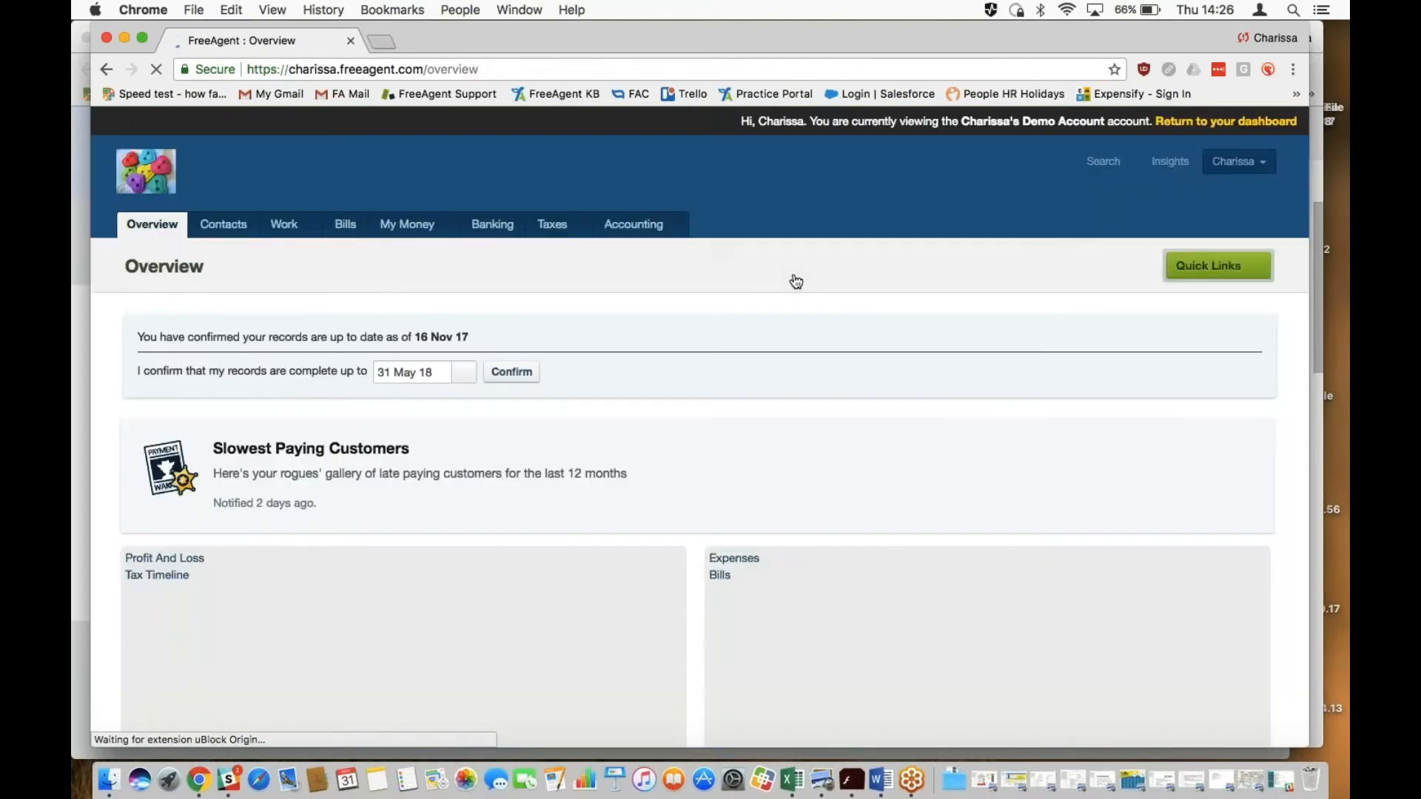
left_click(494, 226)
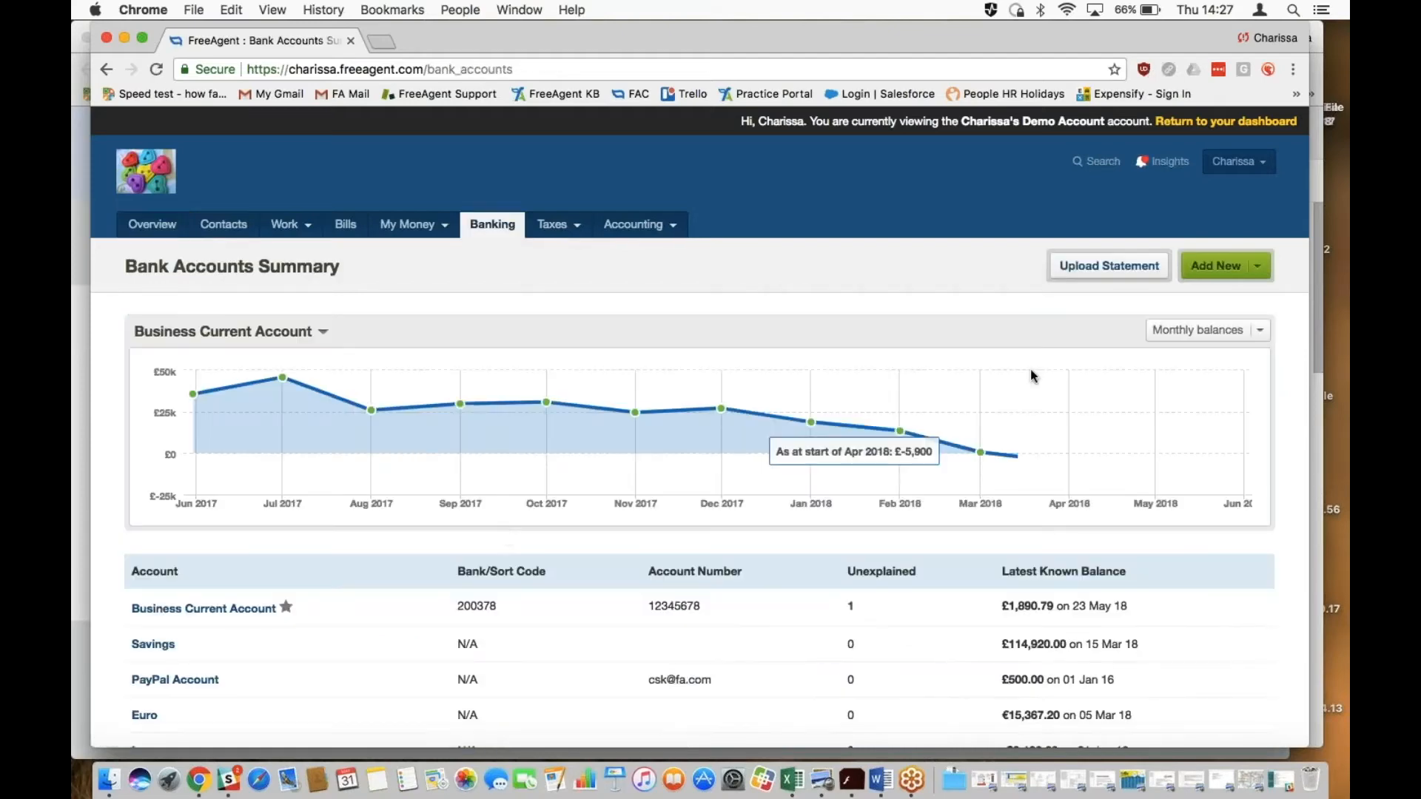
left_click(1122, 273)
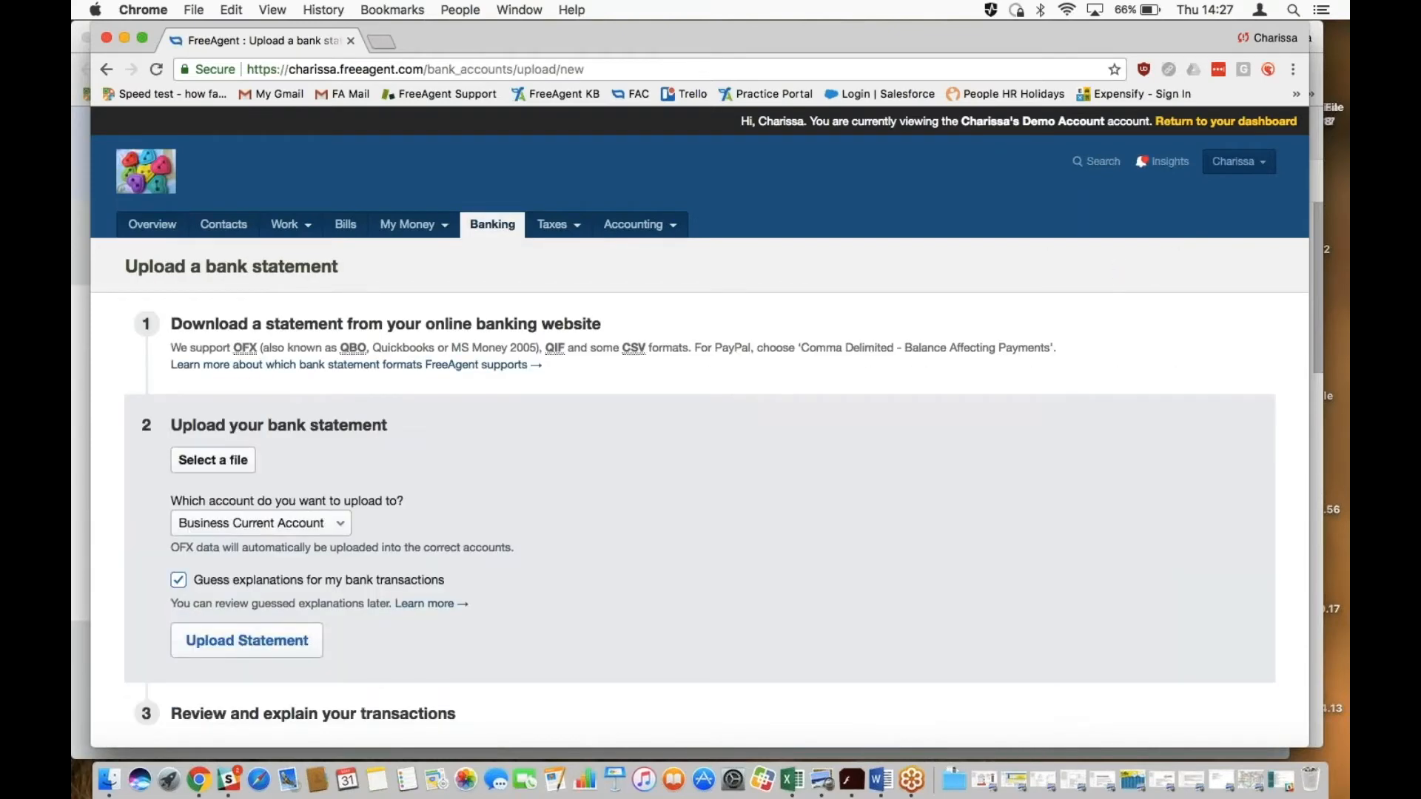
Upload CK Banking File April 18.csv to the Business Current Account with guessing of explanations turned off.
left_click(227, 460)
left_click(936, 123)
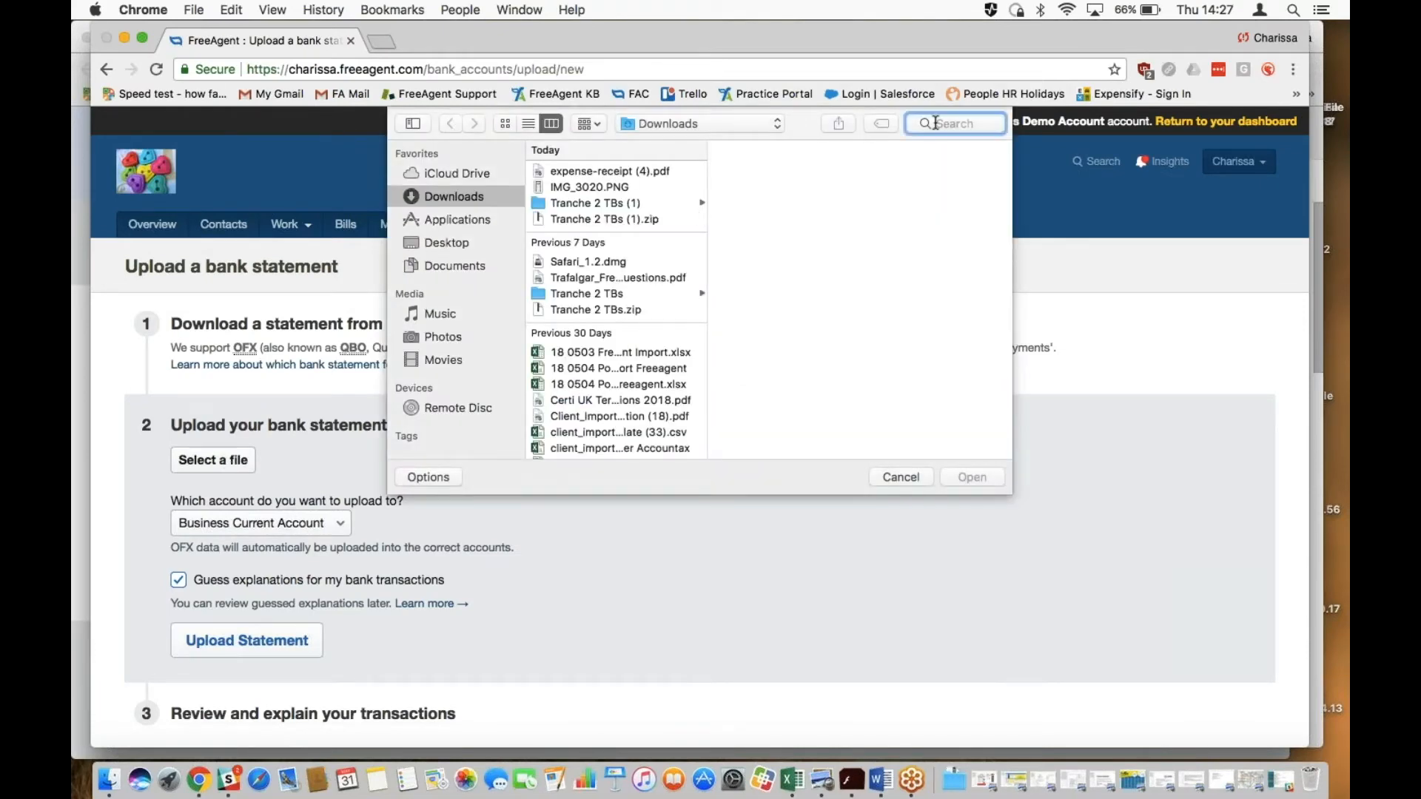
type("ck banking")
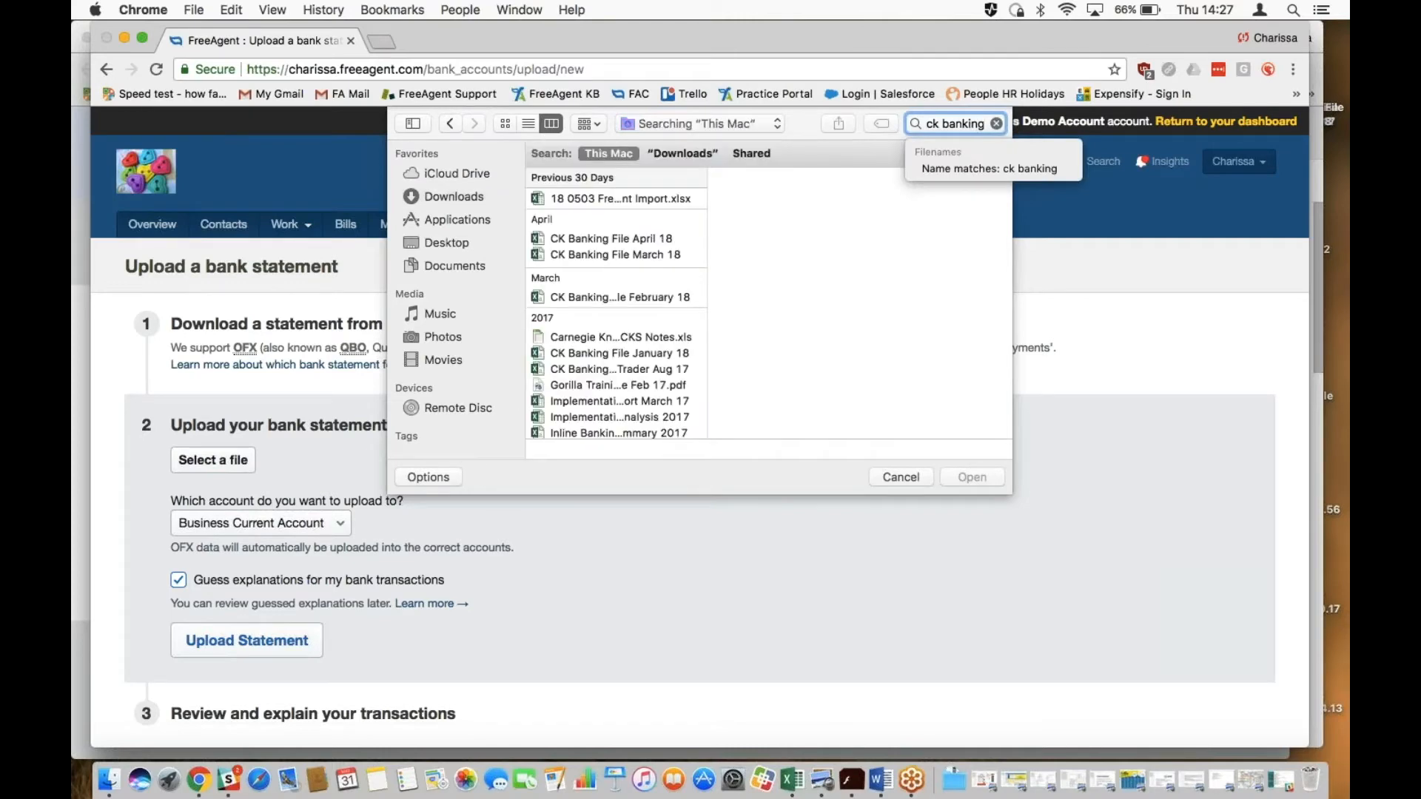
double_click(653, 242)
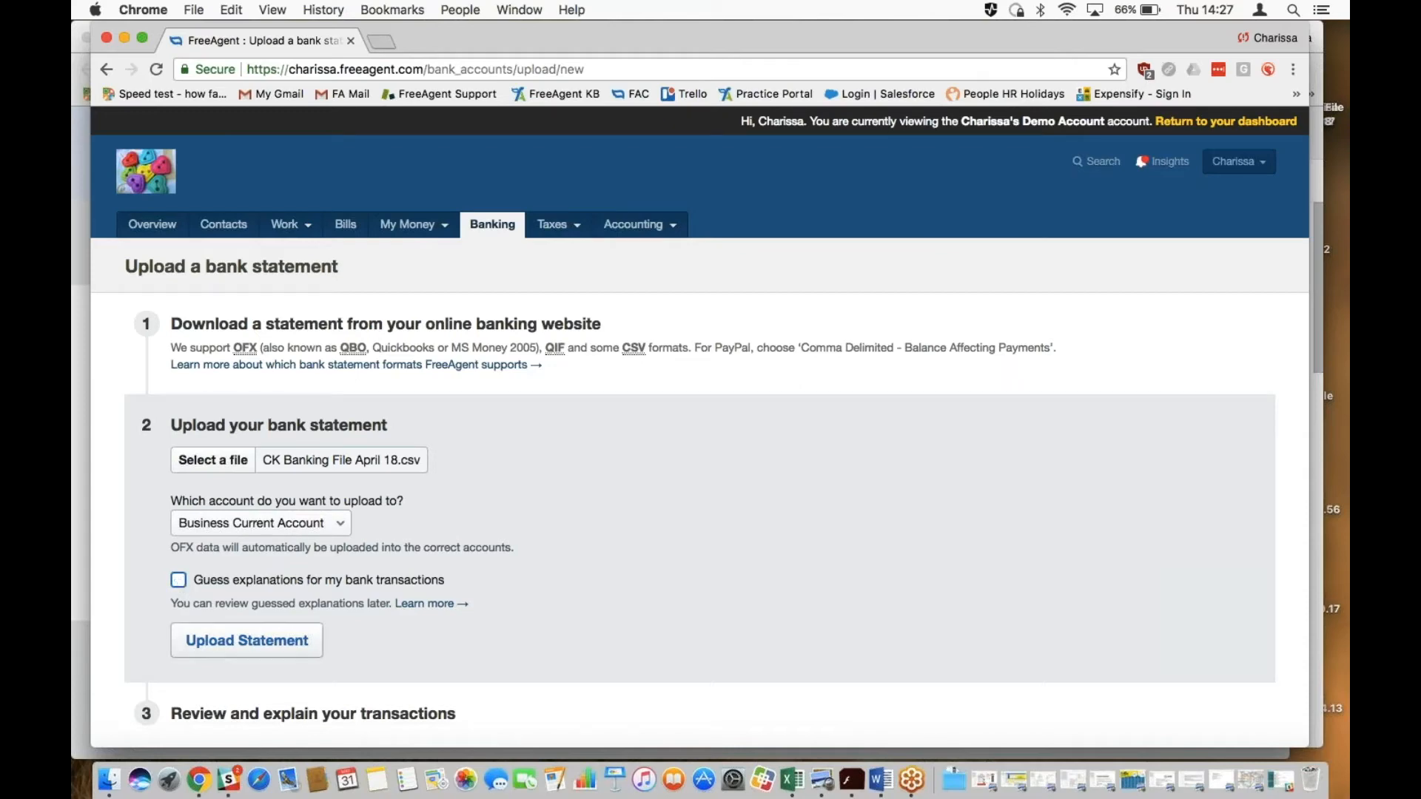
left_click(235, 650)
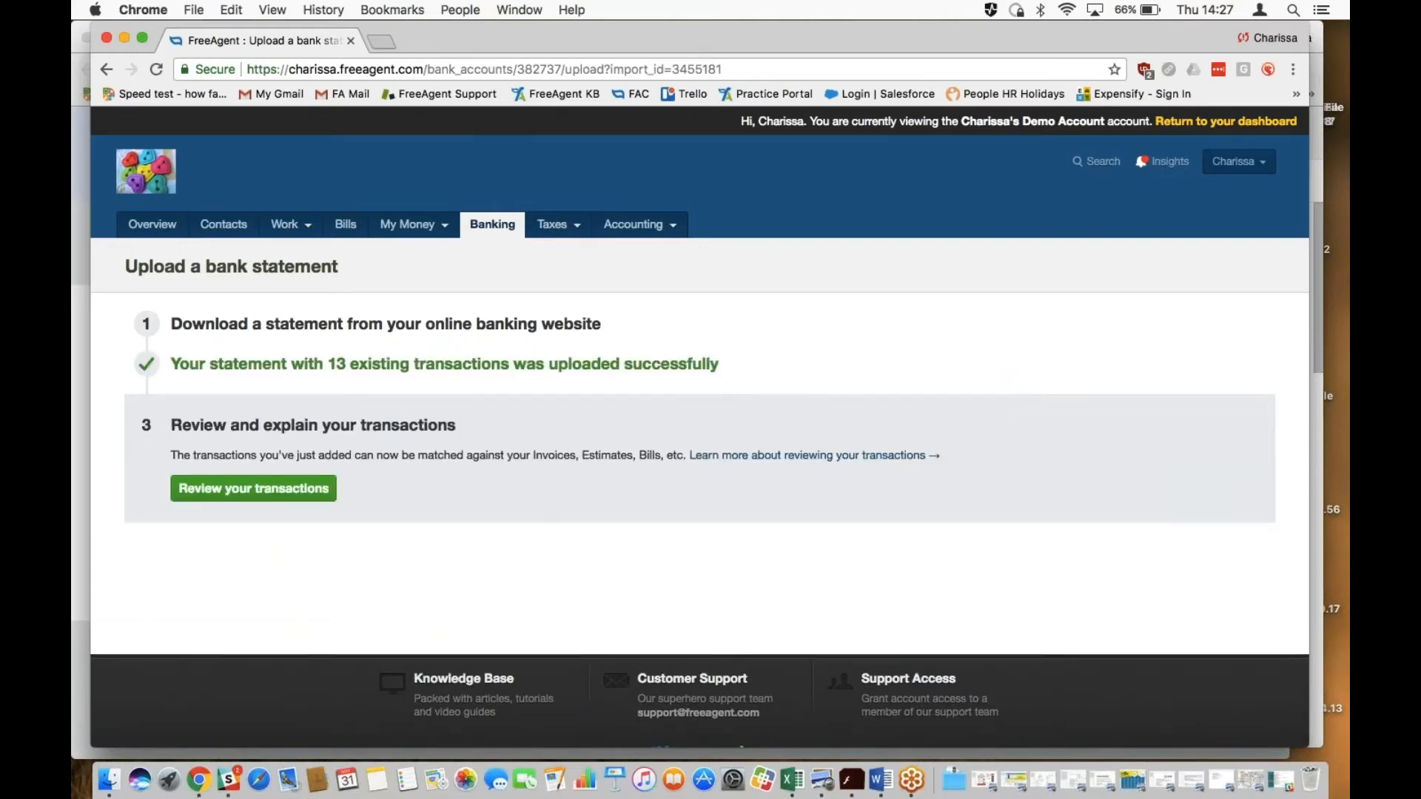
Open the uploaded statement's transactions for review and look through the explained and unexplained entries.
left_click(276, 490)
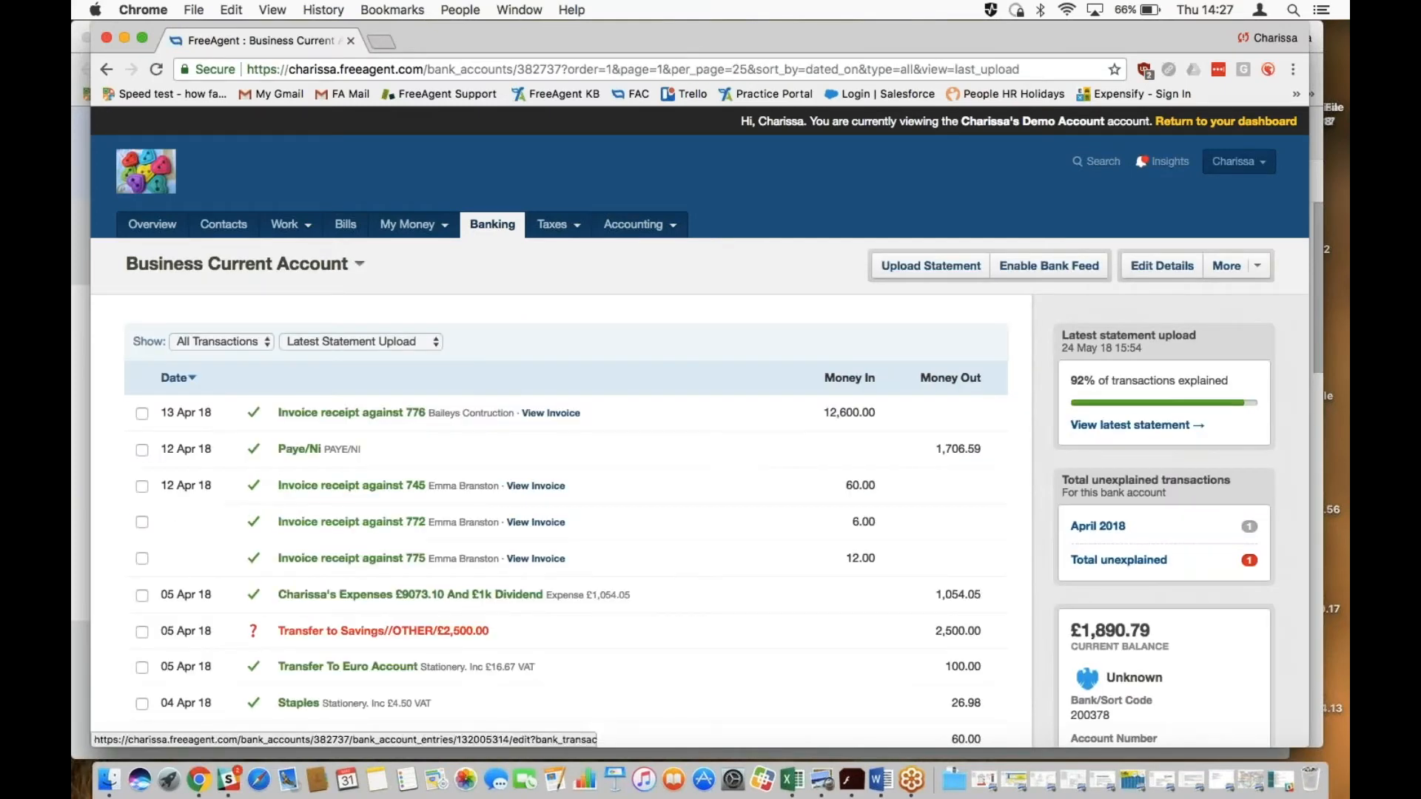
scroll(699, 427, "down", 5)
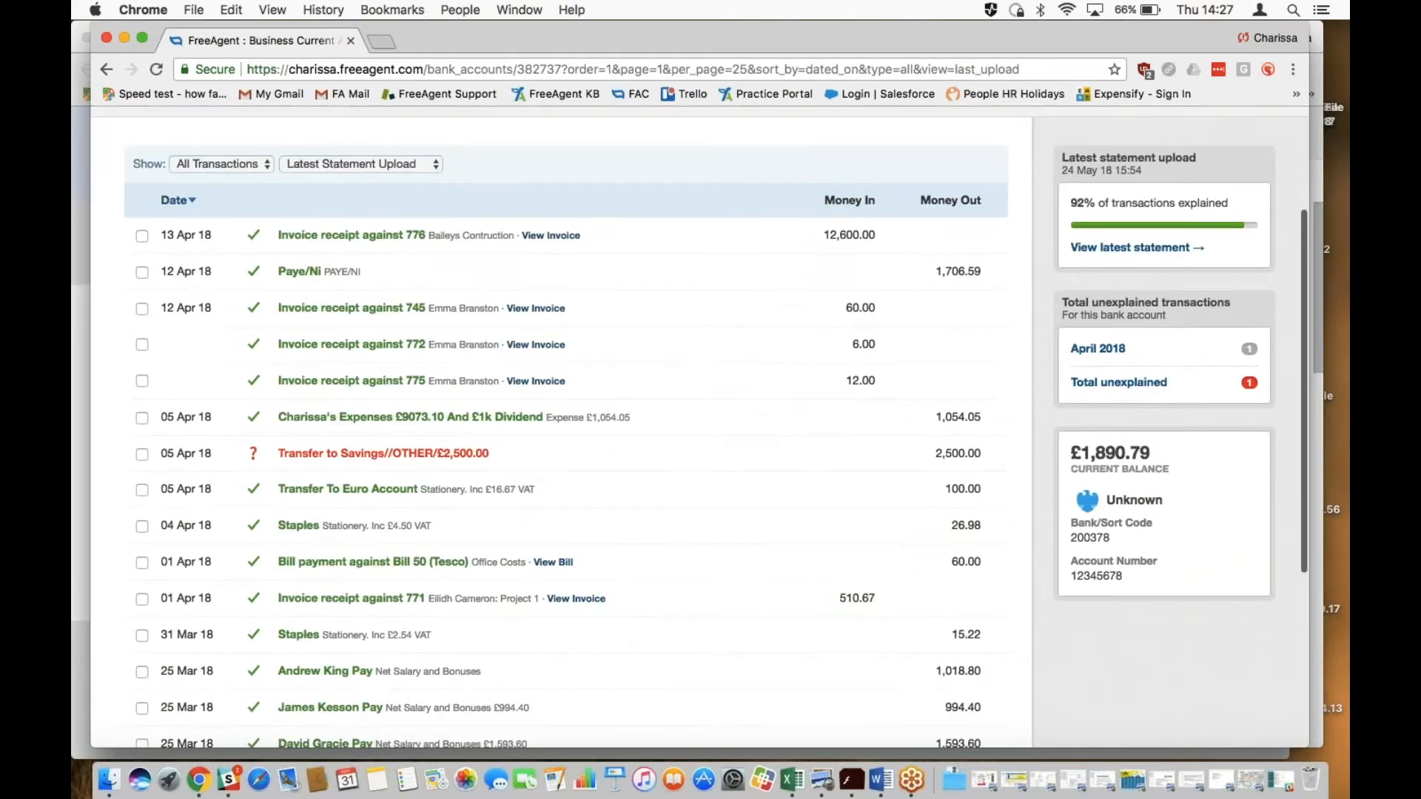
scroll(699, 427, "down", 1)
scroll(700, 427, "down", 3)
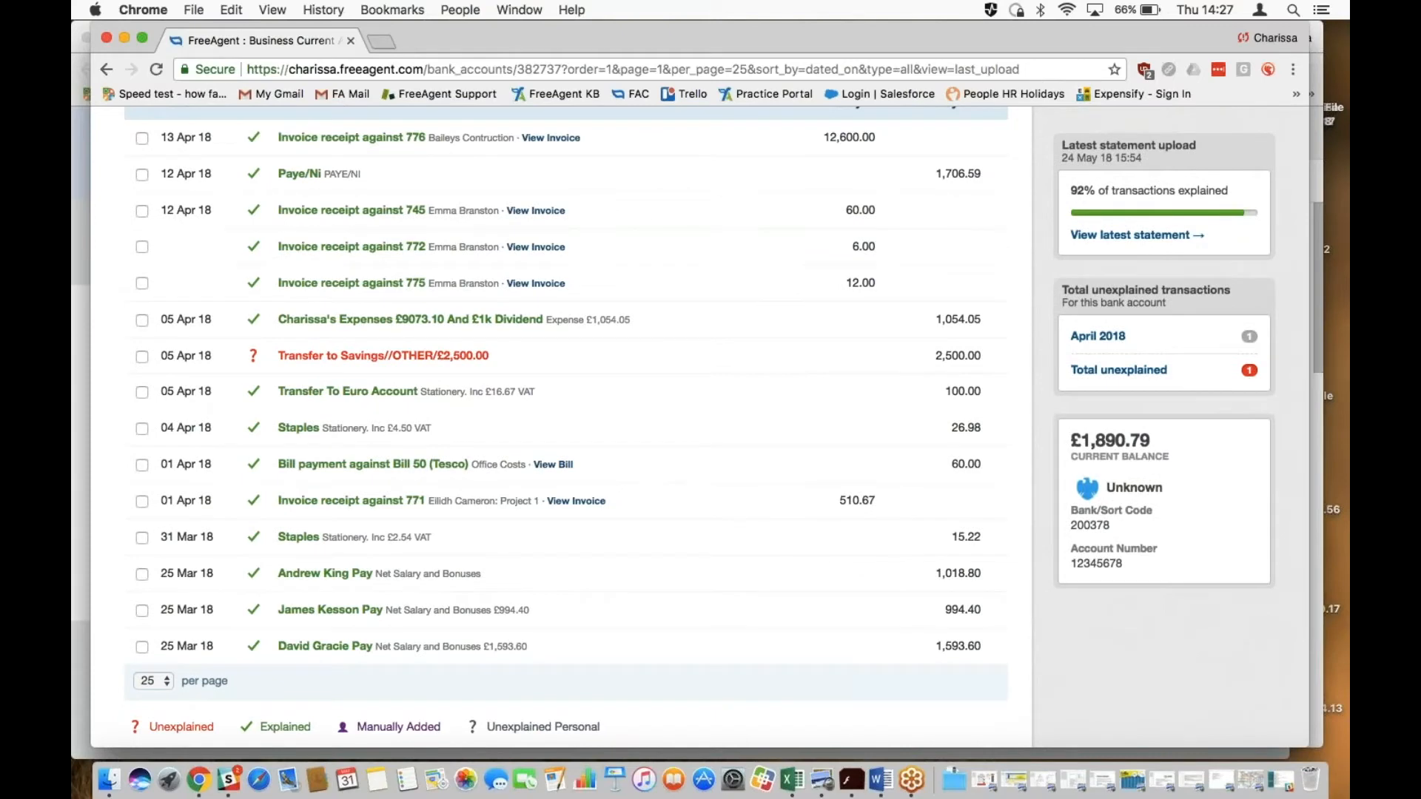
scroll(699, 427, "up", 2)
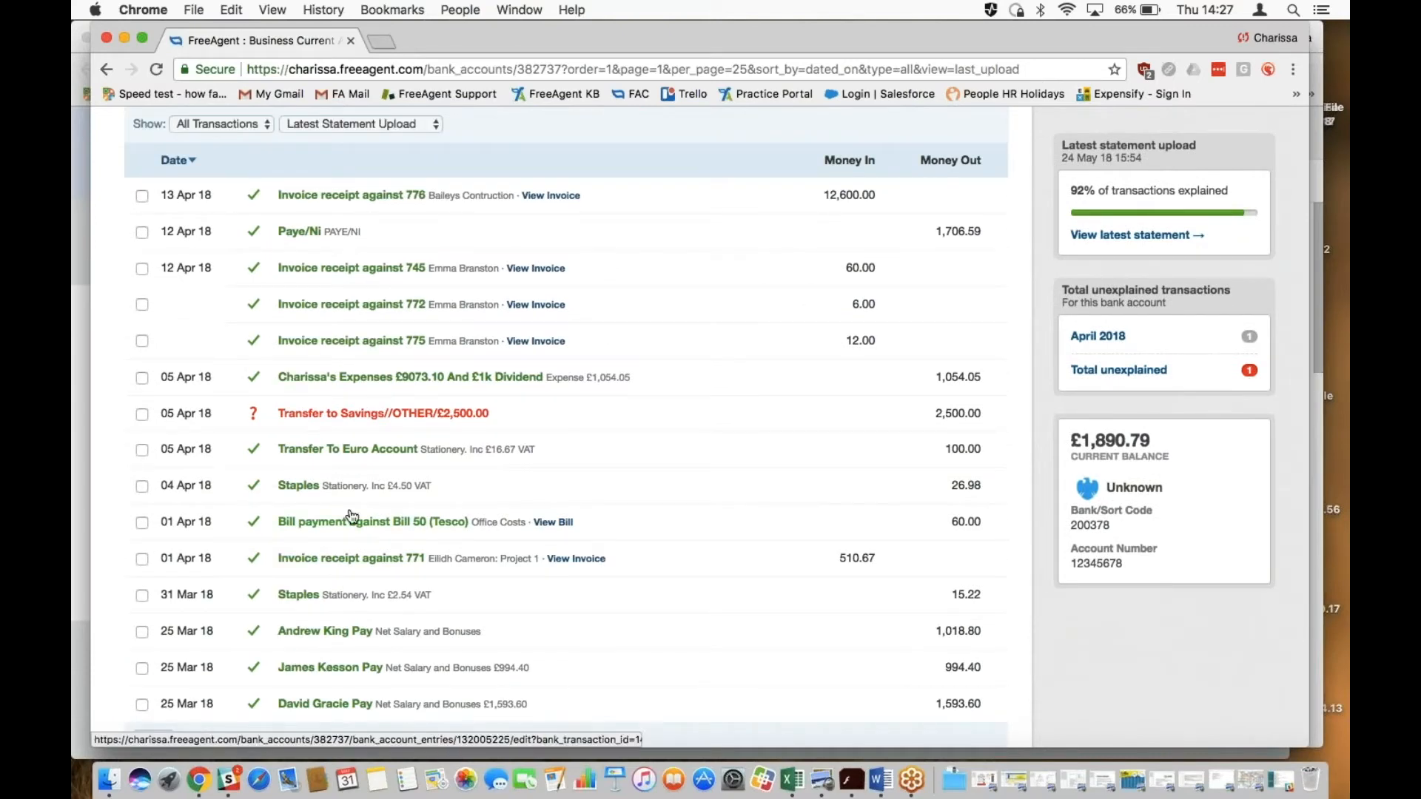
Remove the explanations of the 12 Apr 18 invoice receipts against 745, 772 and 775, leaving no transaction selected.
left_click(140, 267)
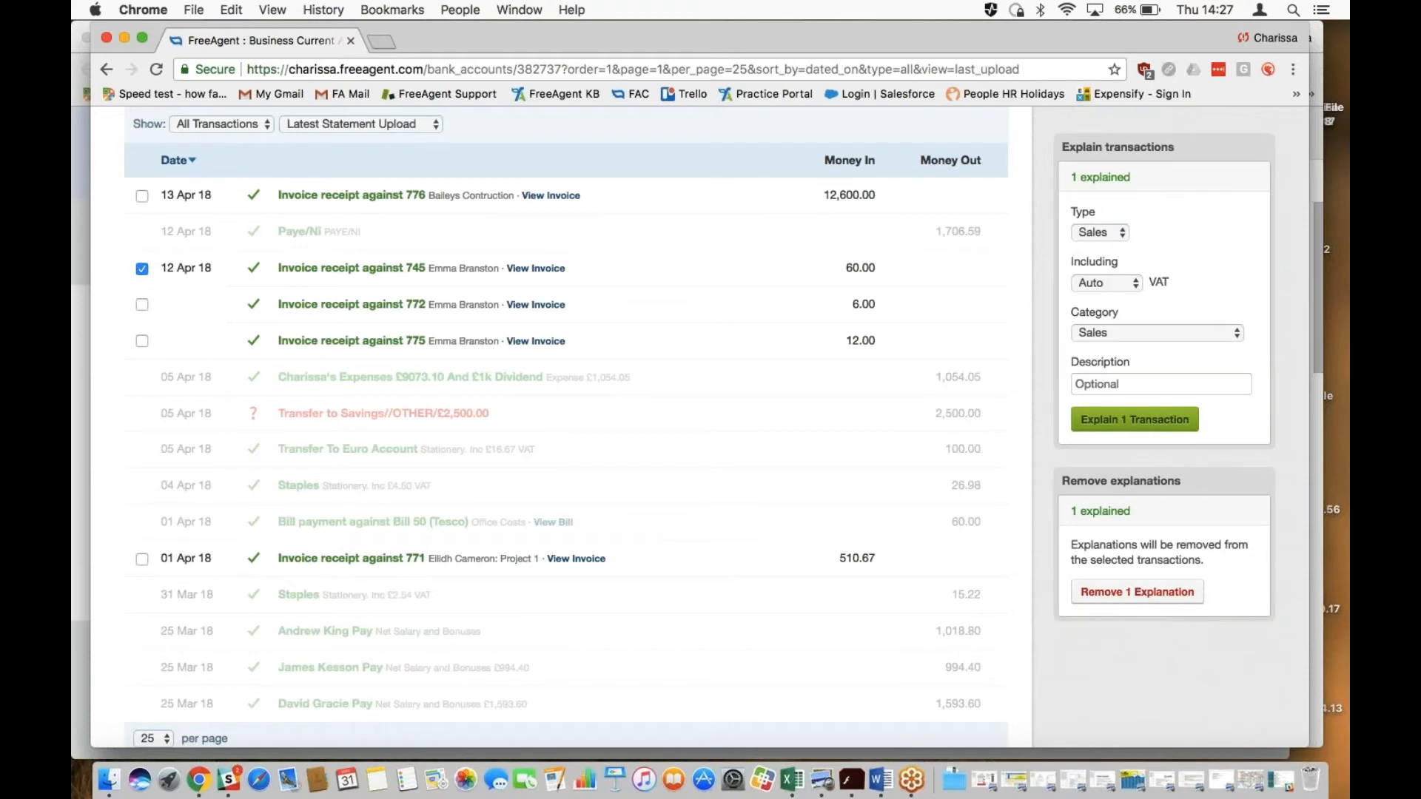
left_click(1123, 593)
left_click(682, 465)
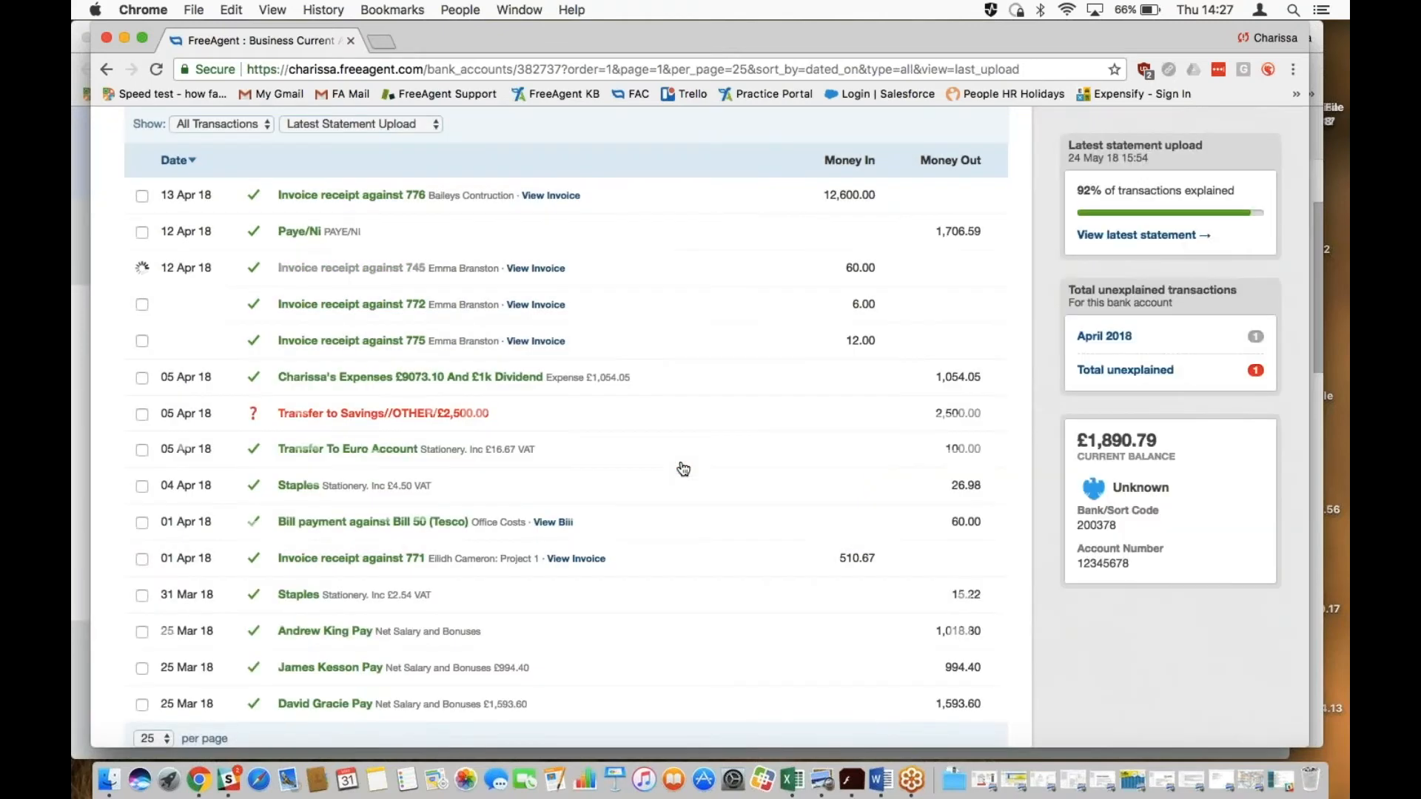
left_click(142, 269)
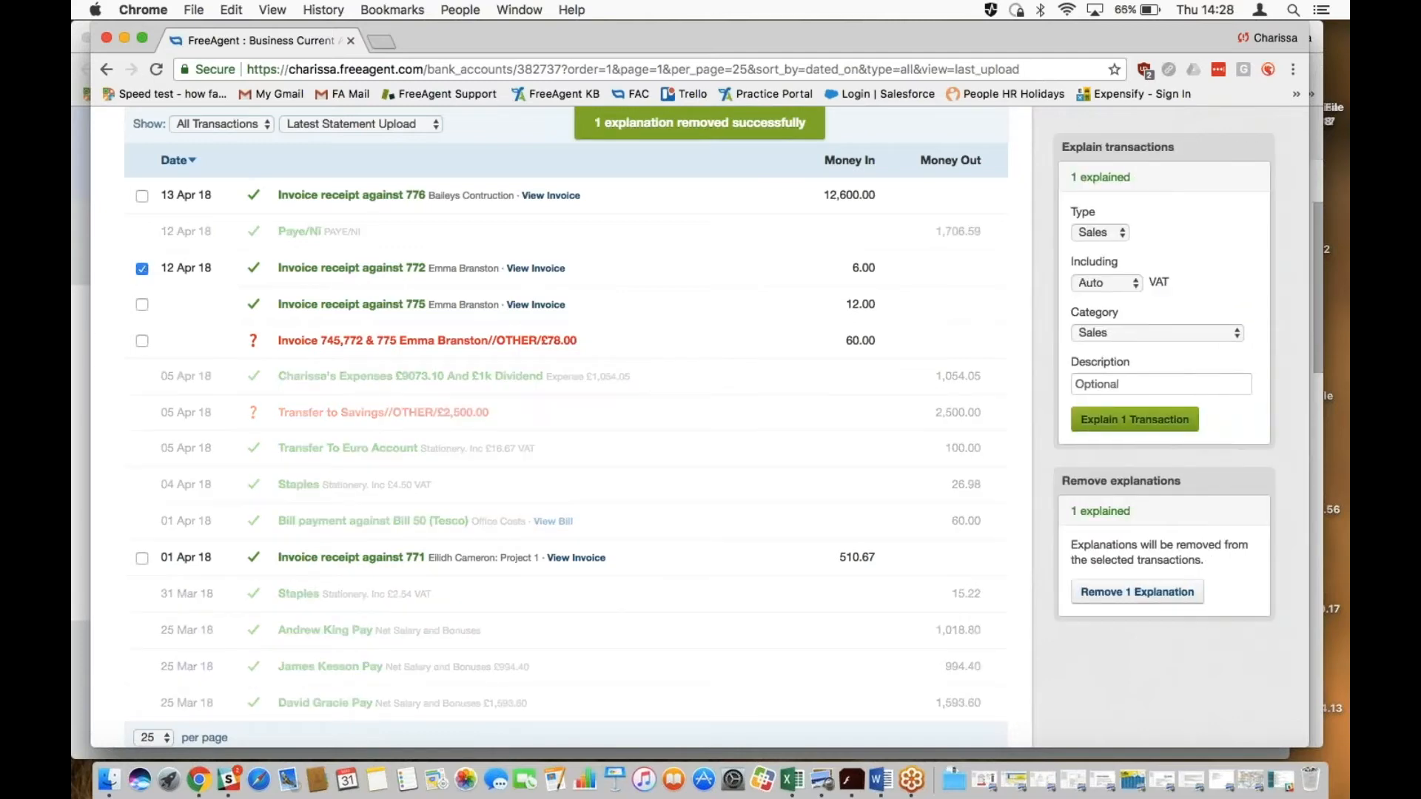
left_click(1111, 596)
left_click(629, 465)
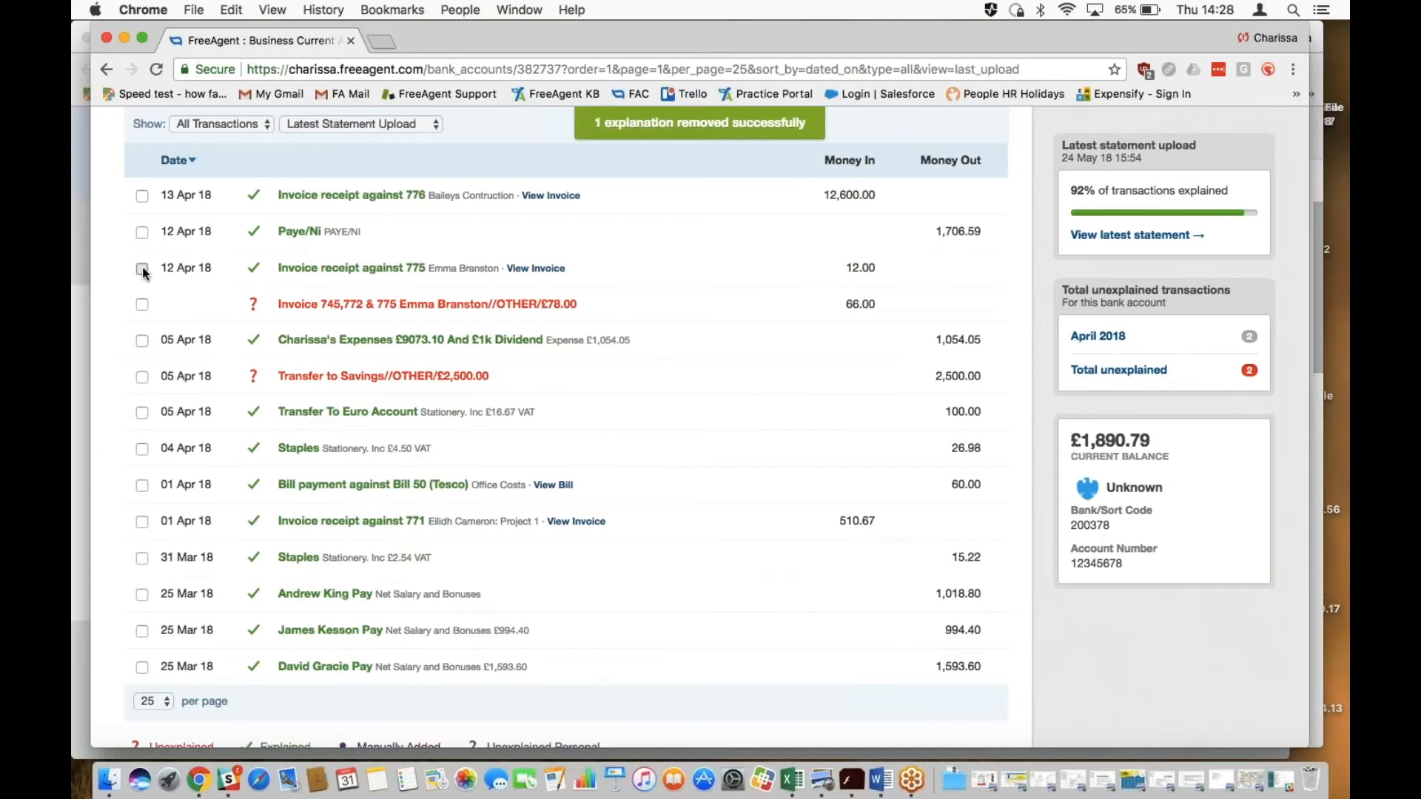
left_click(142, 269)
left_click(1182, 594)
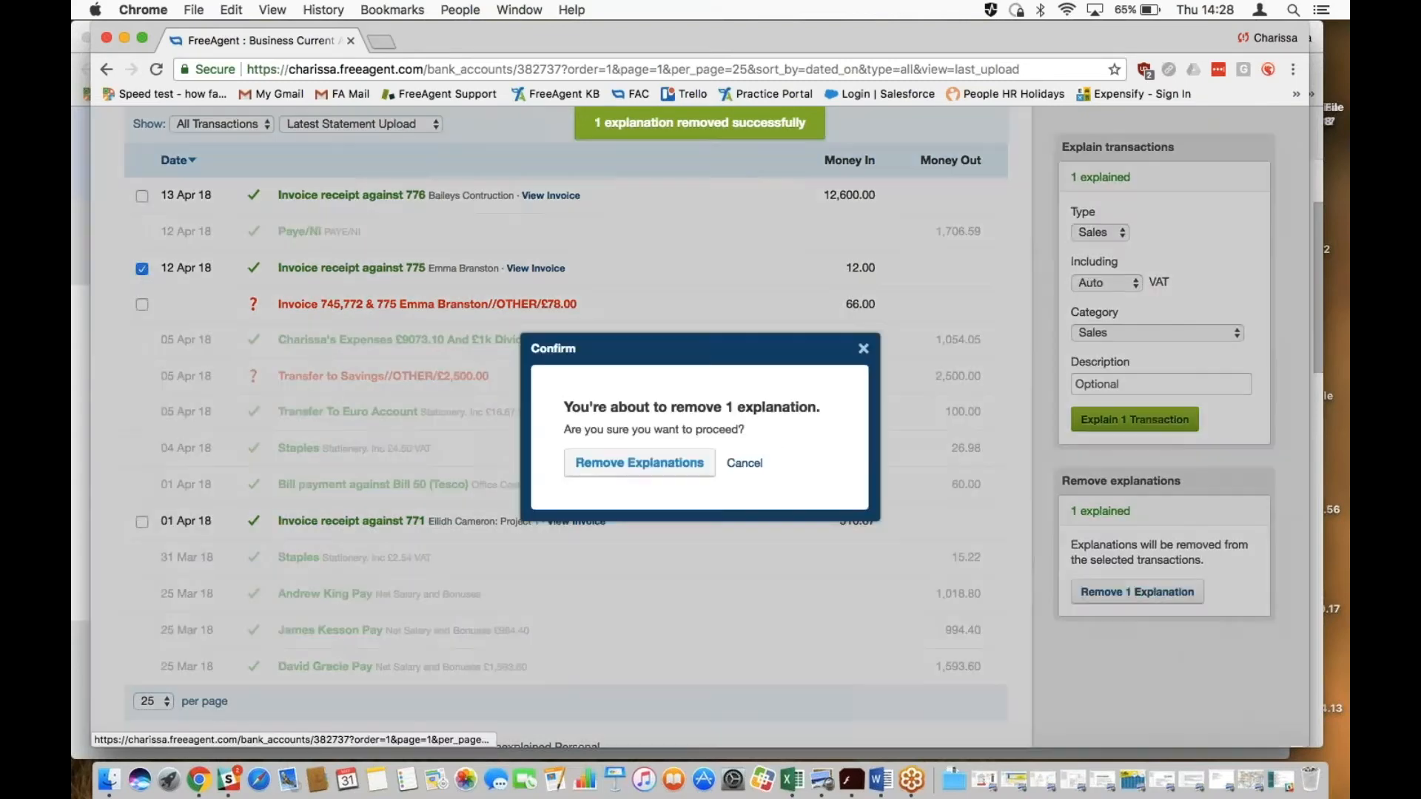
left_click(666, 464)
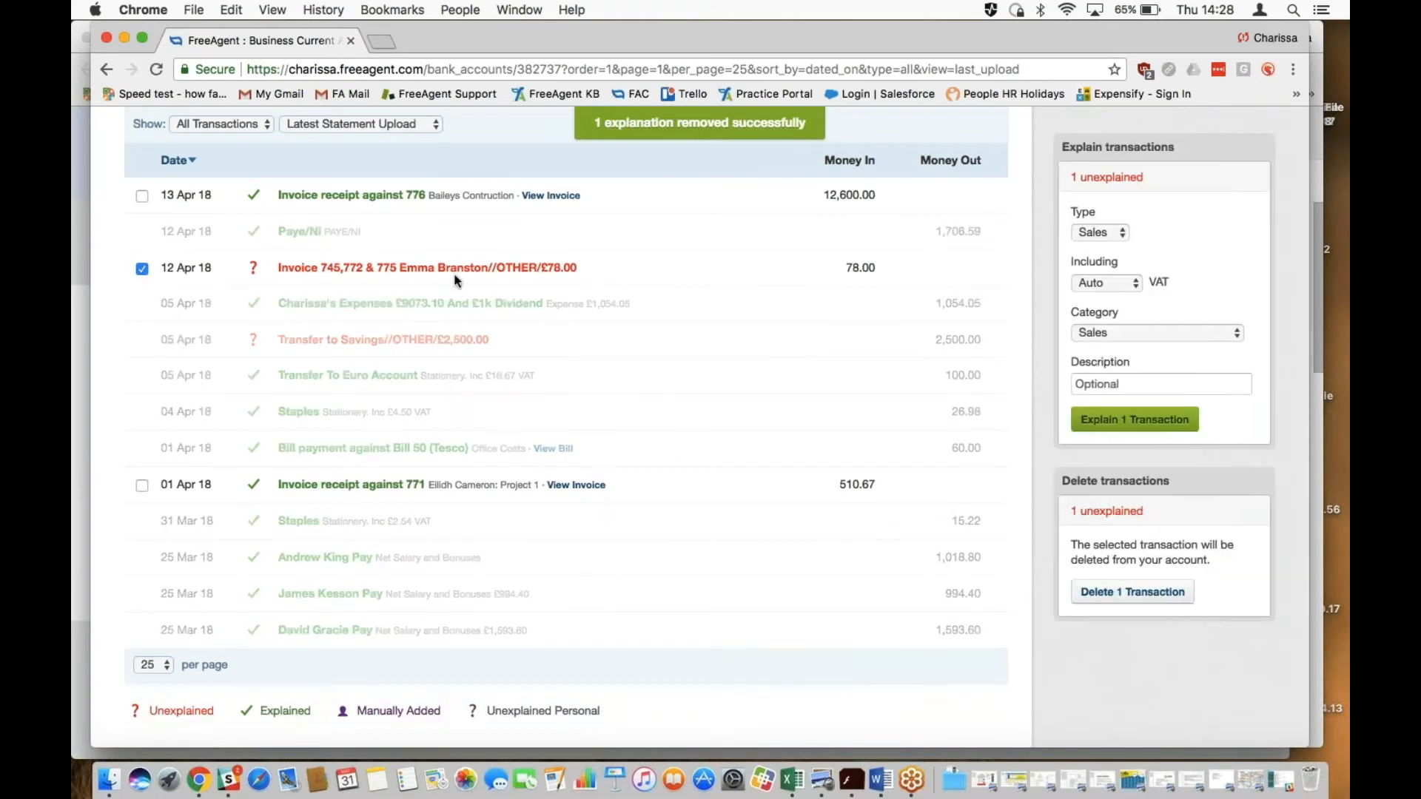
left_click(142, 270)
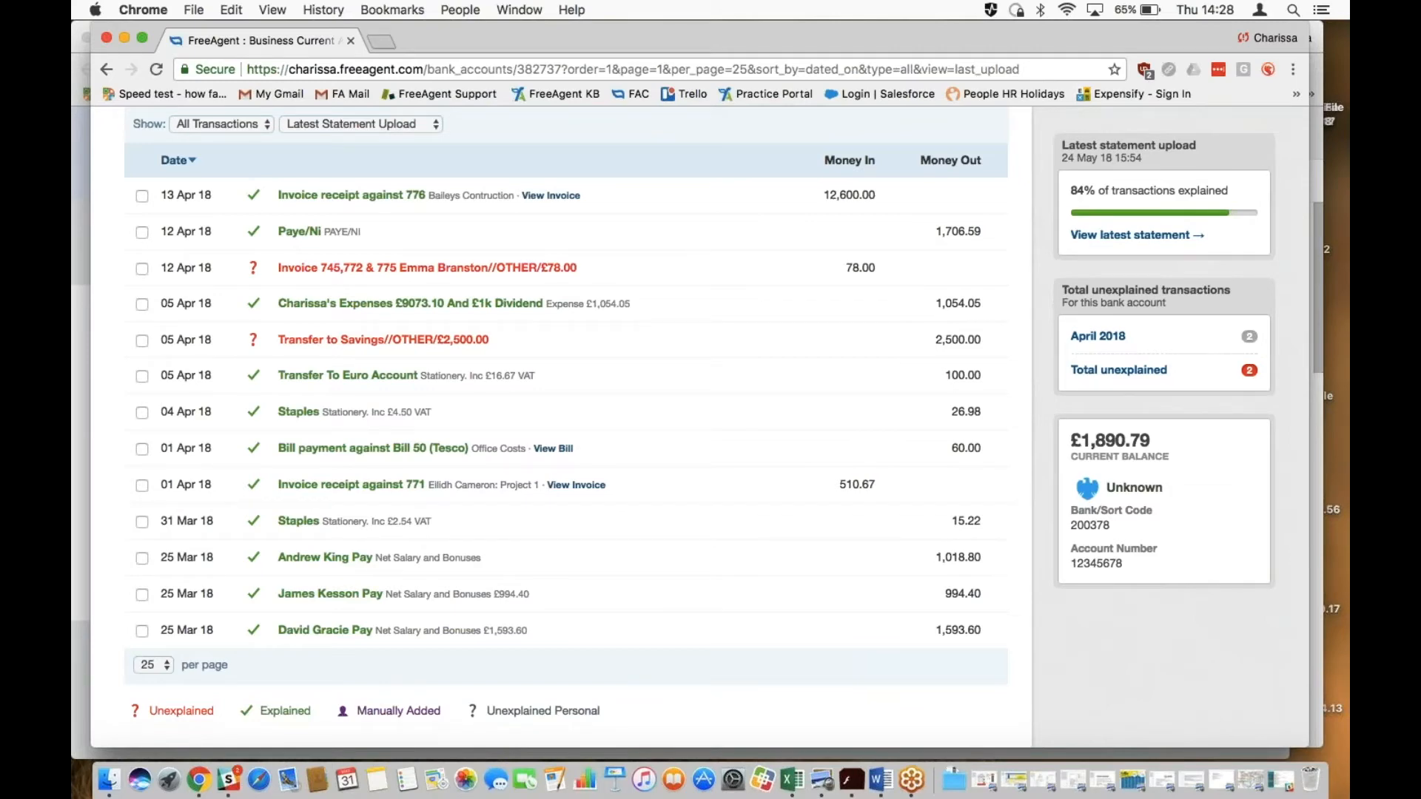
Explain part of the unexplained £78.00 transaction of 12 Apr 18 as an Invoice Receipt against invoice 745.
left_click(371, 273)
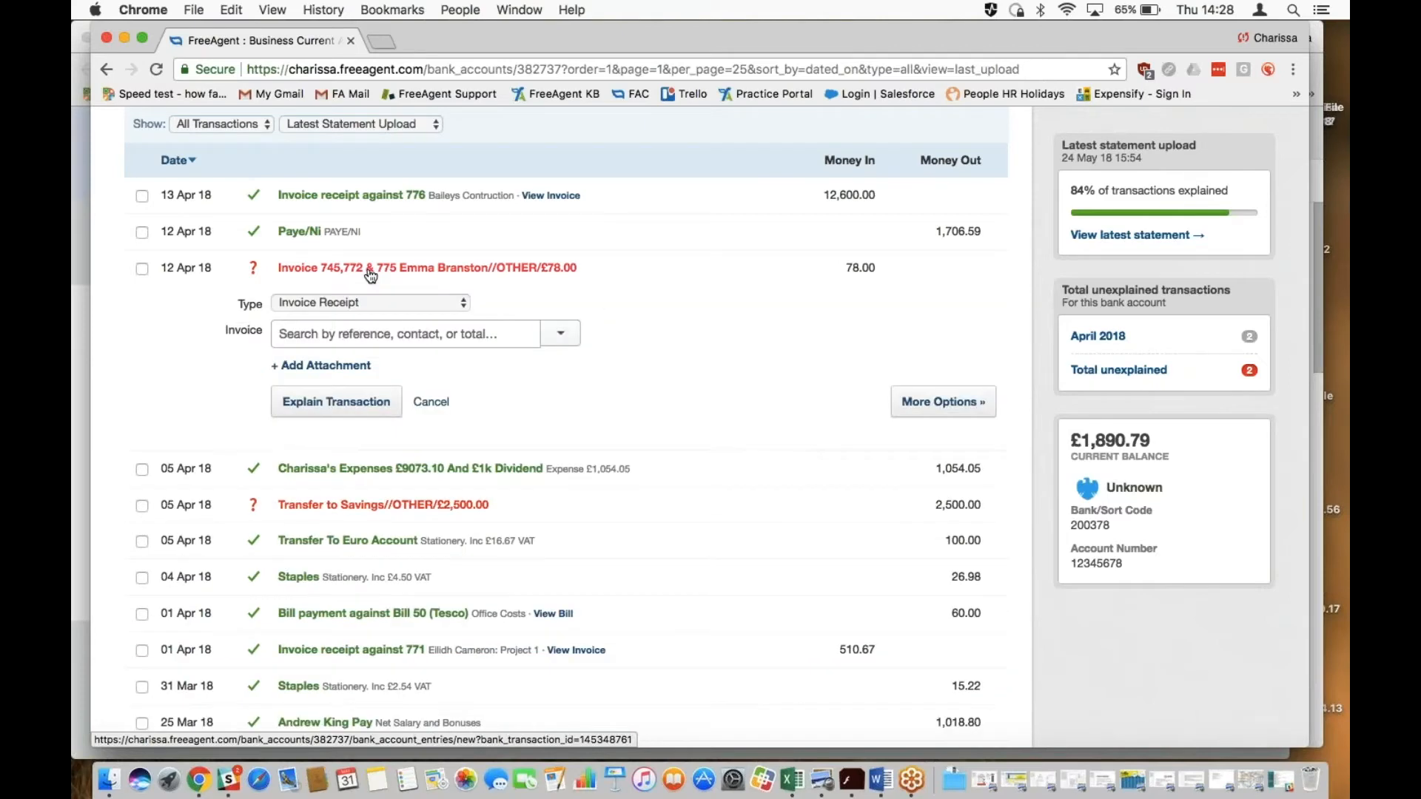
left_click(434, 300)
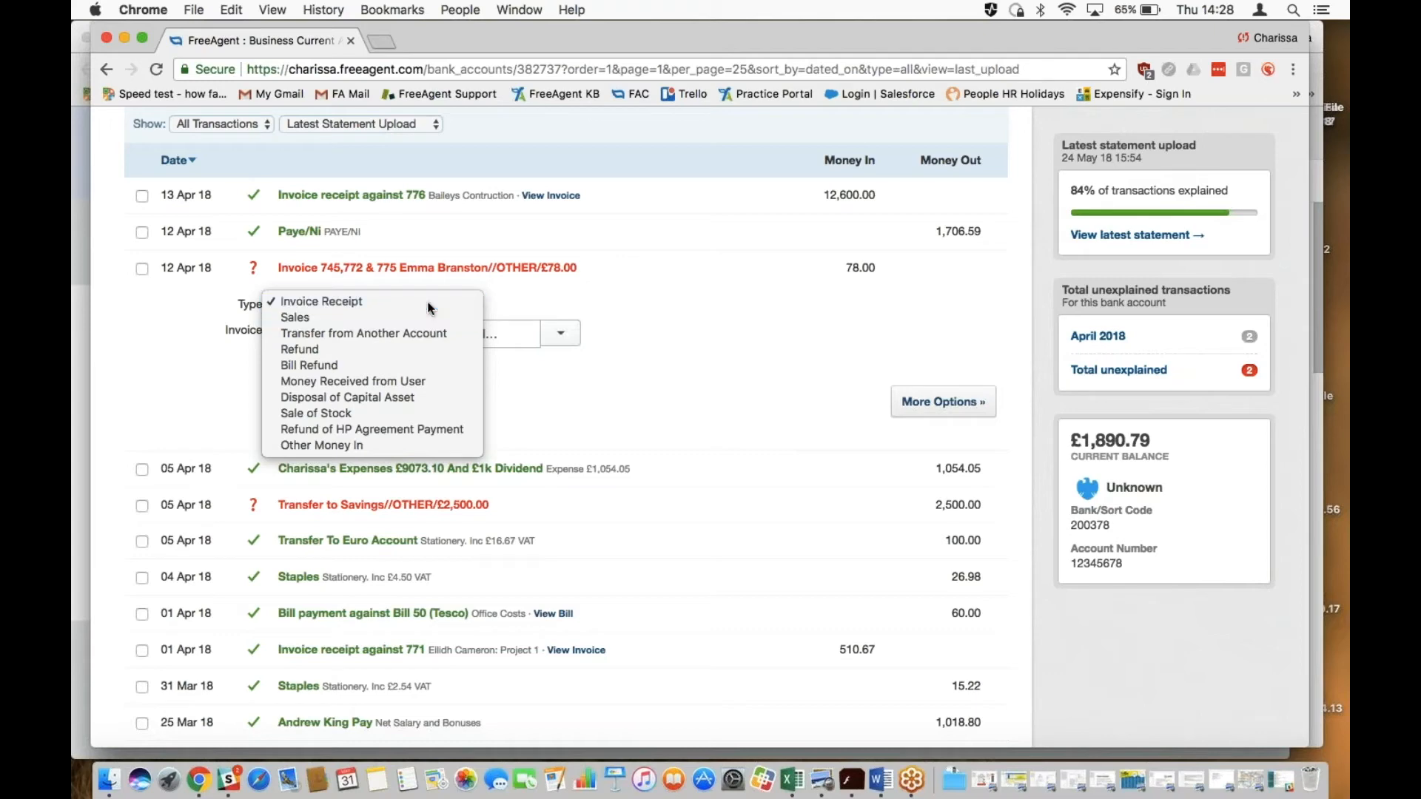
left_click(370, 301)
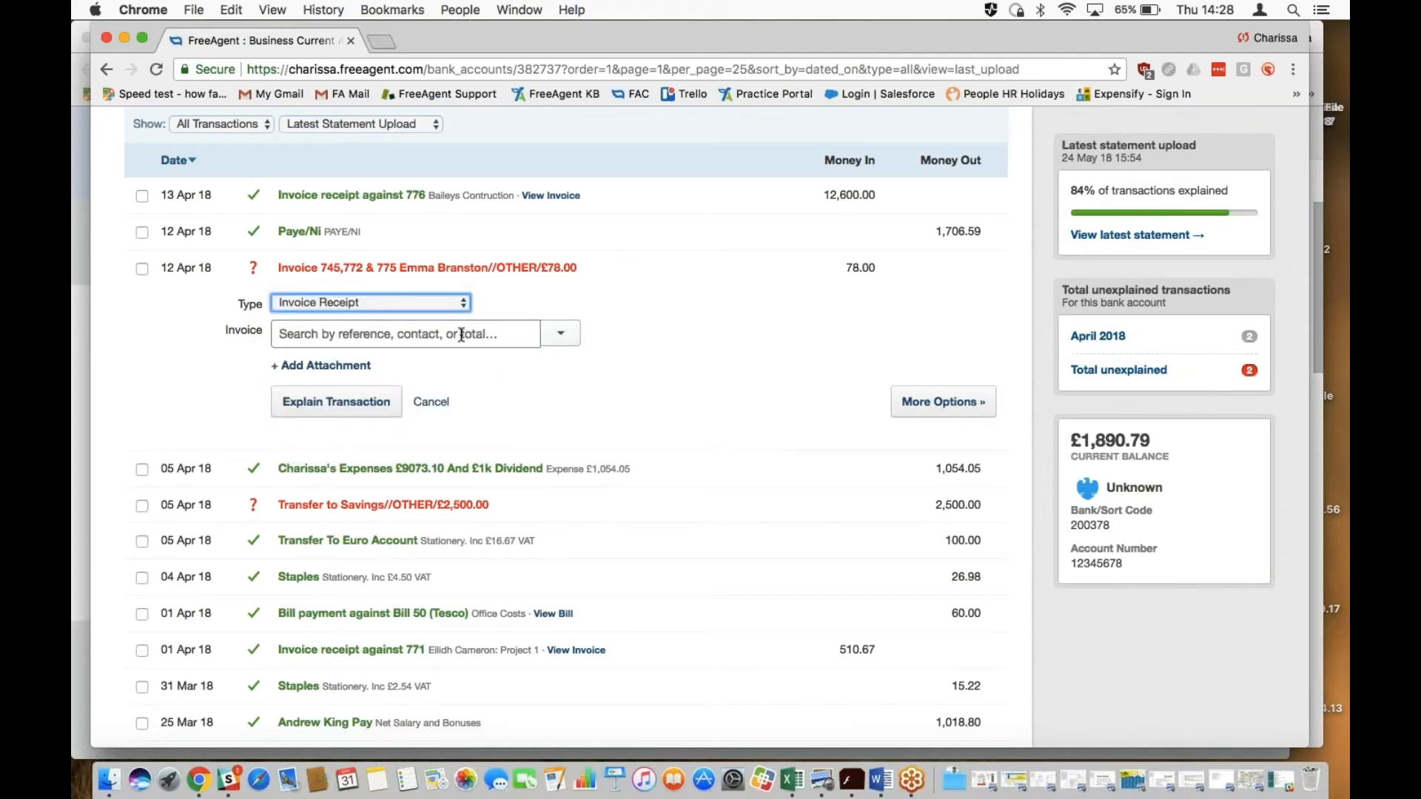
left_click(484, 335)
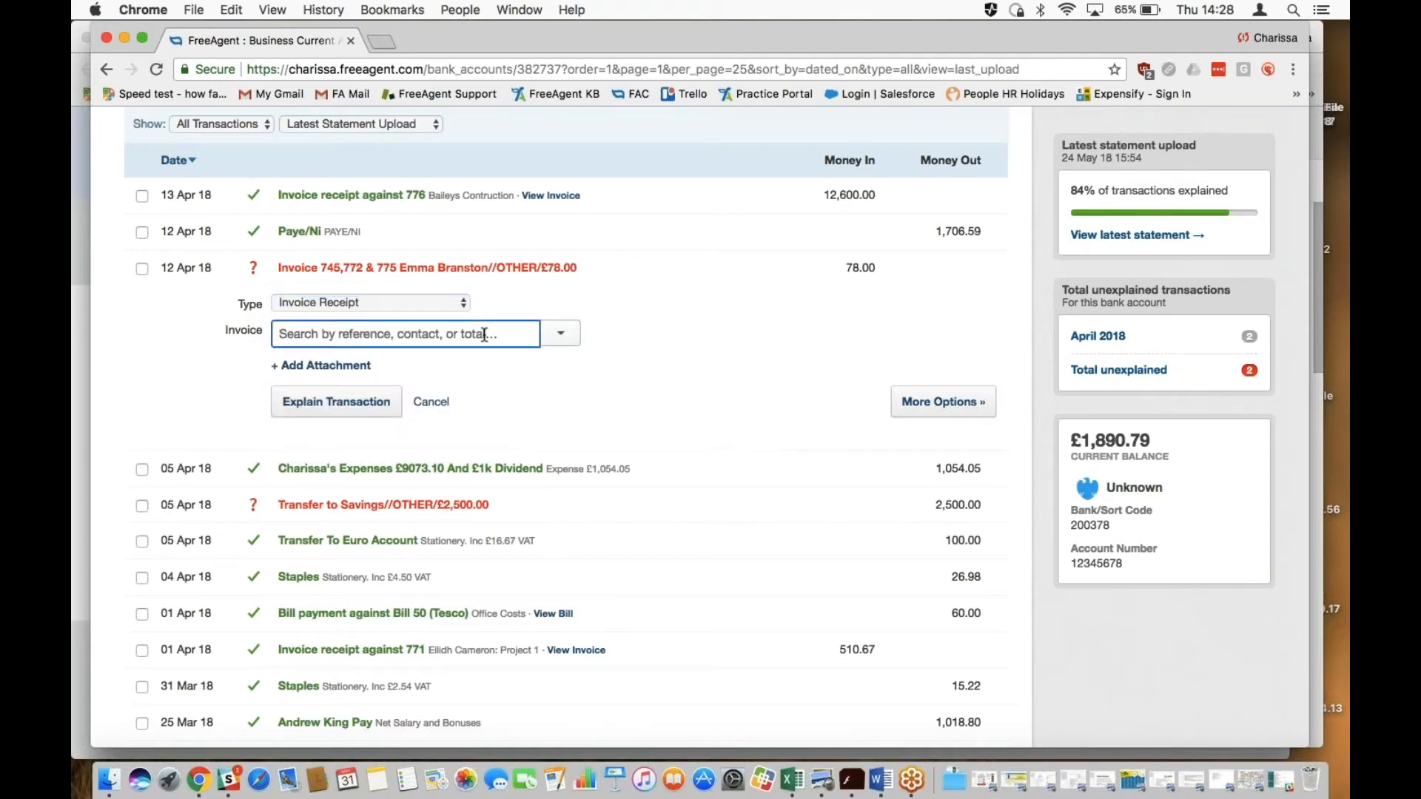
type("745")
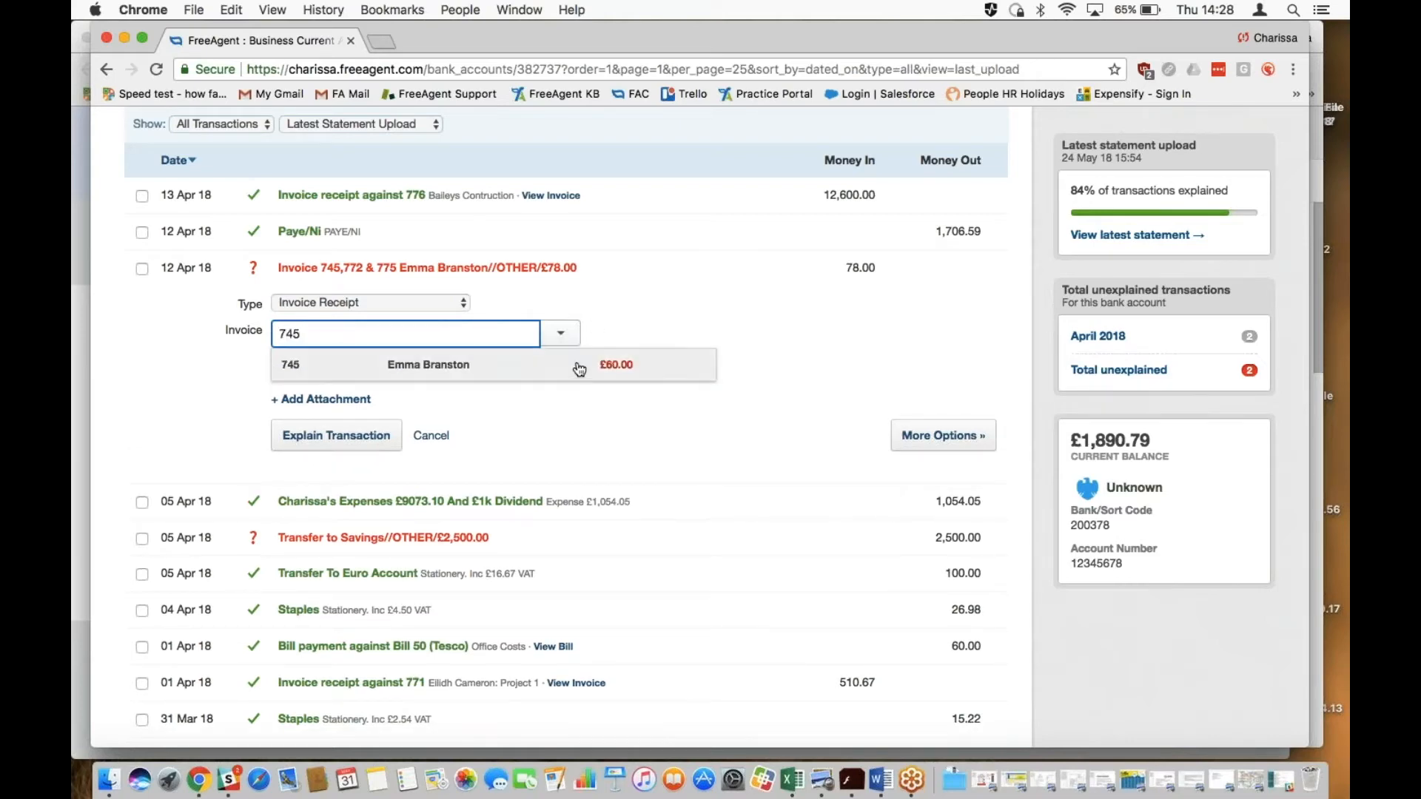
left_click(580, 370)
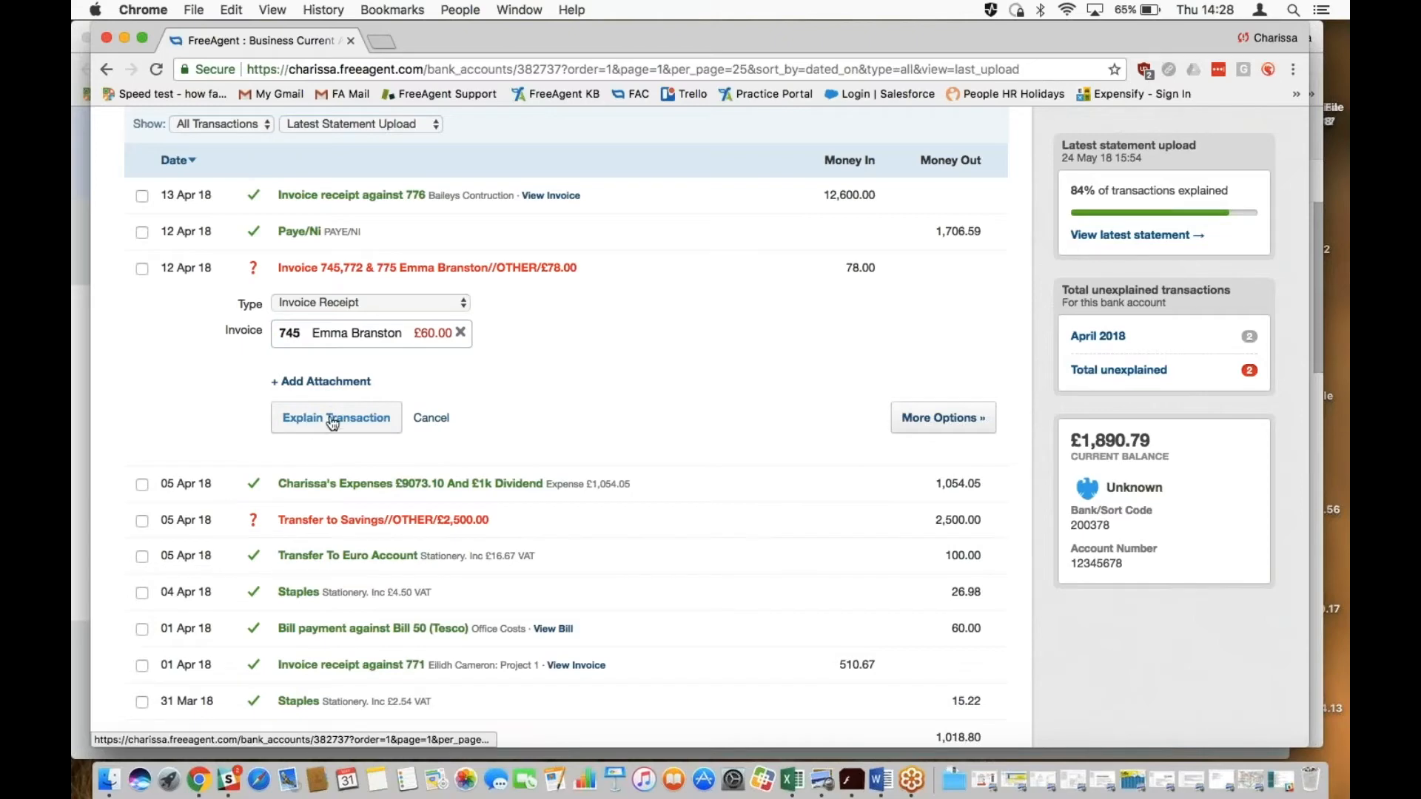
left_click(334, 419)
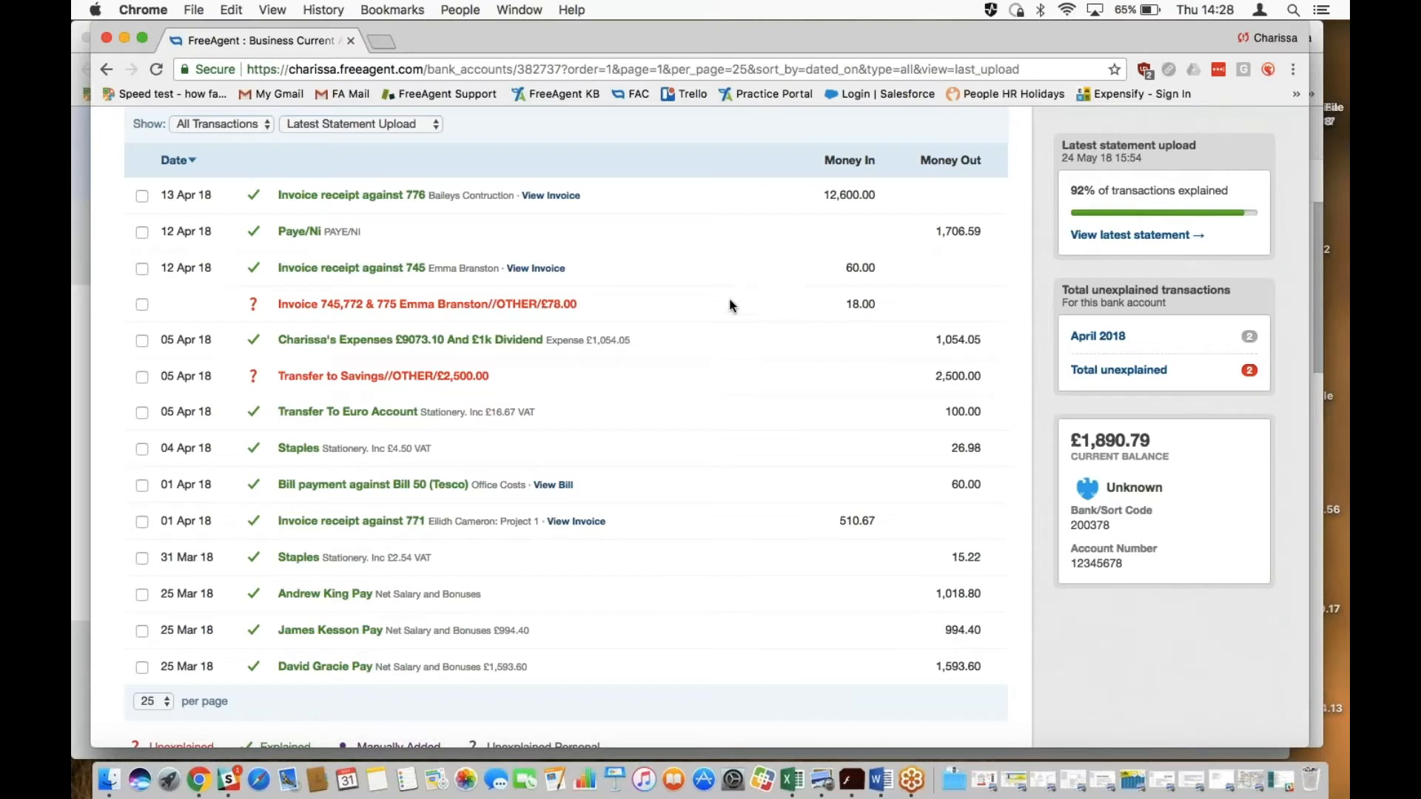
Explain the remaining amount of the 12 Apr 18 receipt as Invoice Receipts against invoices 772 and 775.
left_click(532, 308)
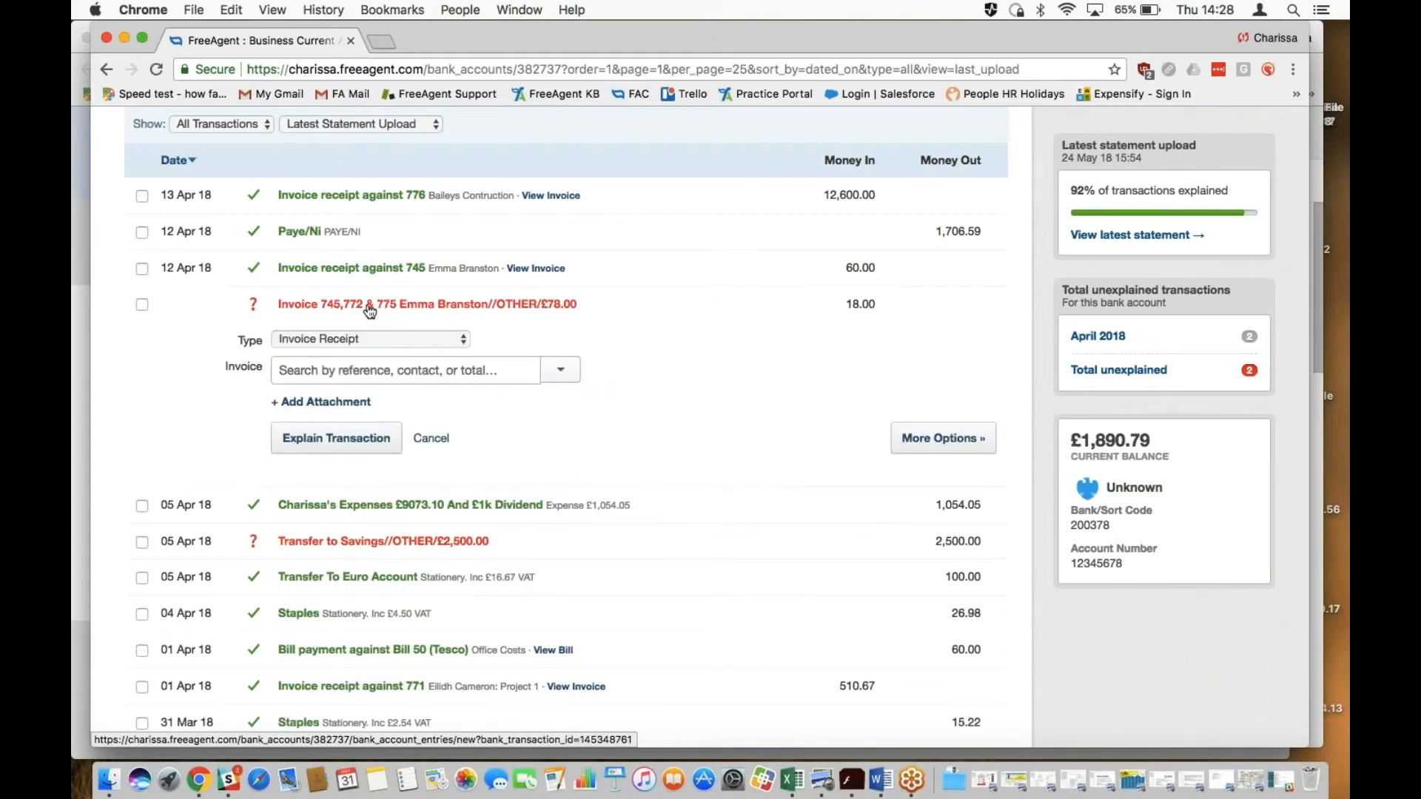
left_click(392, 368)
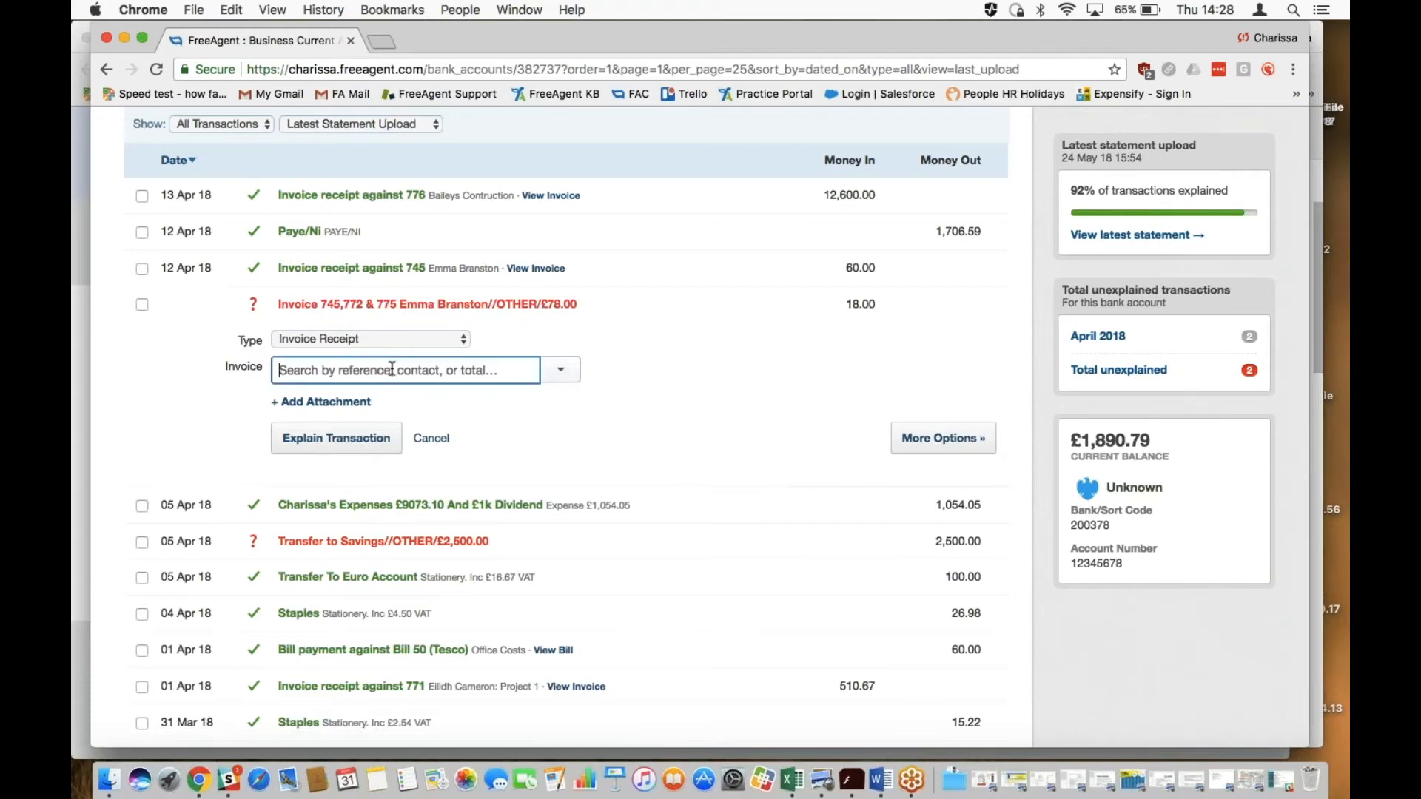
type("emma")
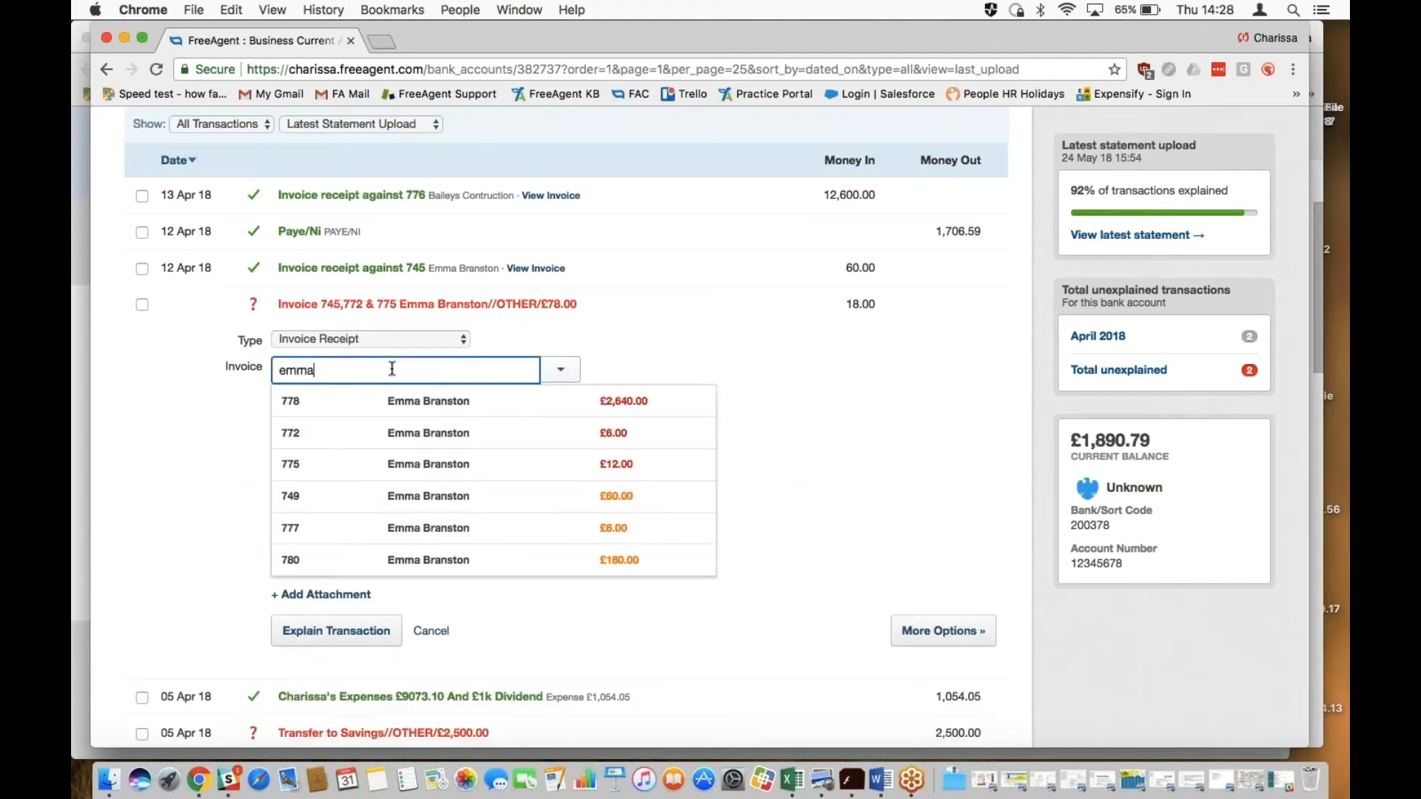
key("BackSpace")
key("BackSpace")
key("BackSpace")
key("BackSpace")
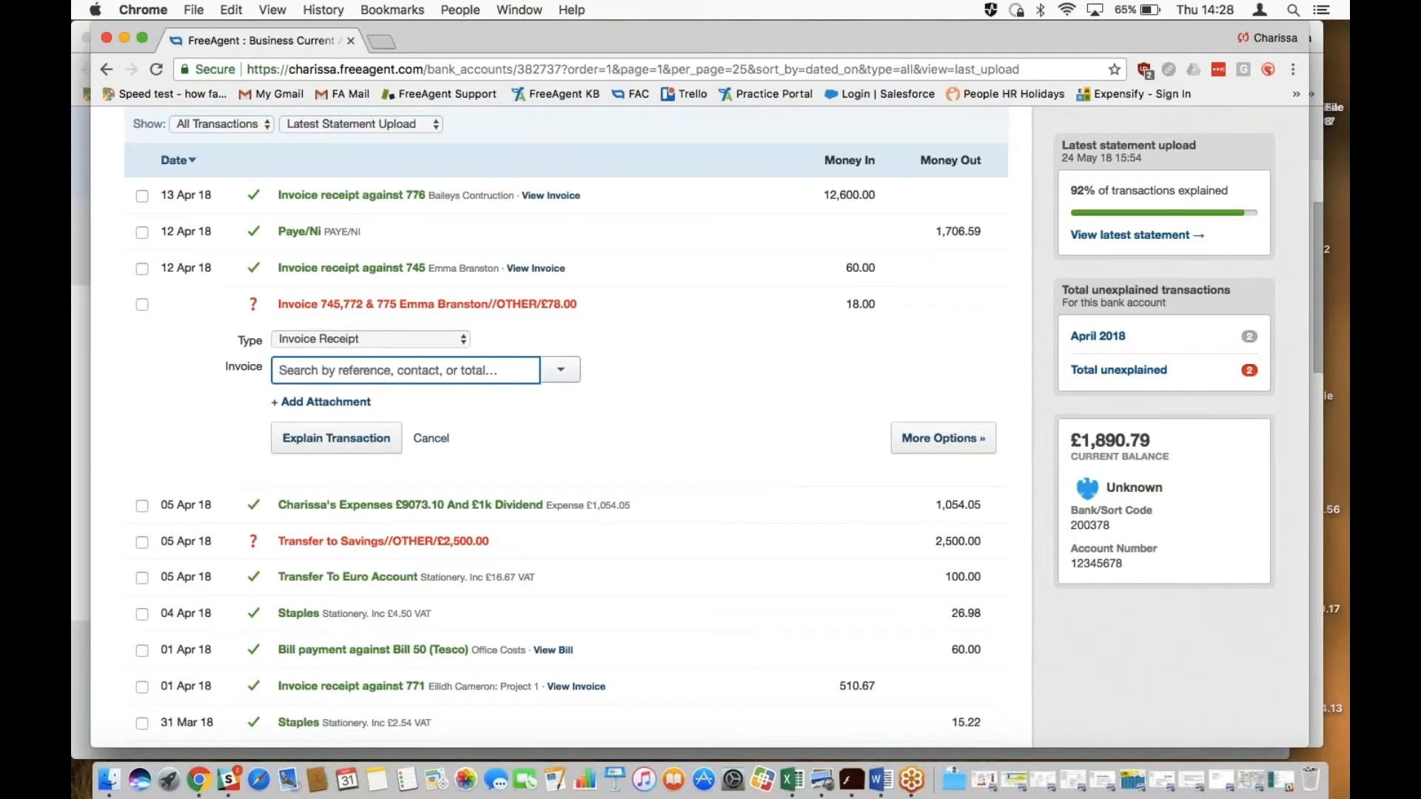
left_click(561, 371)
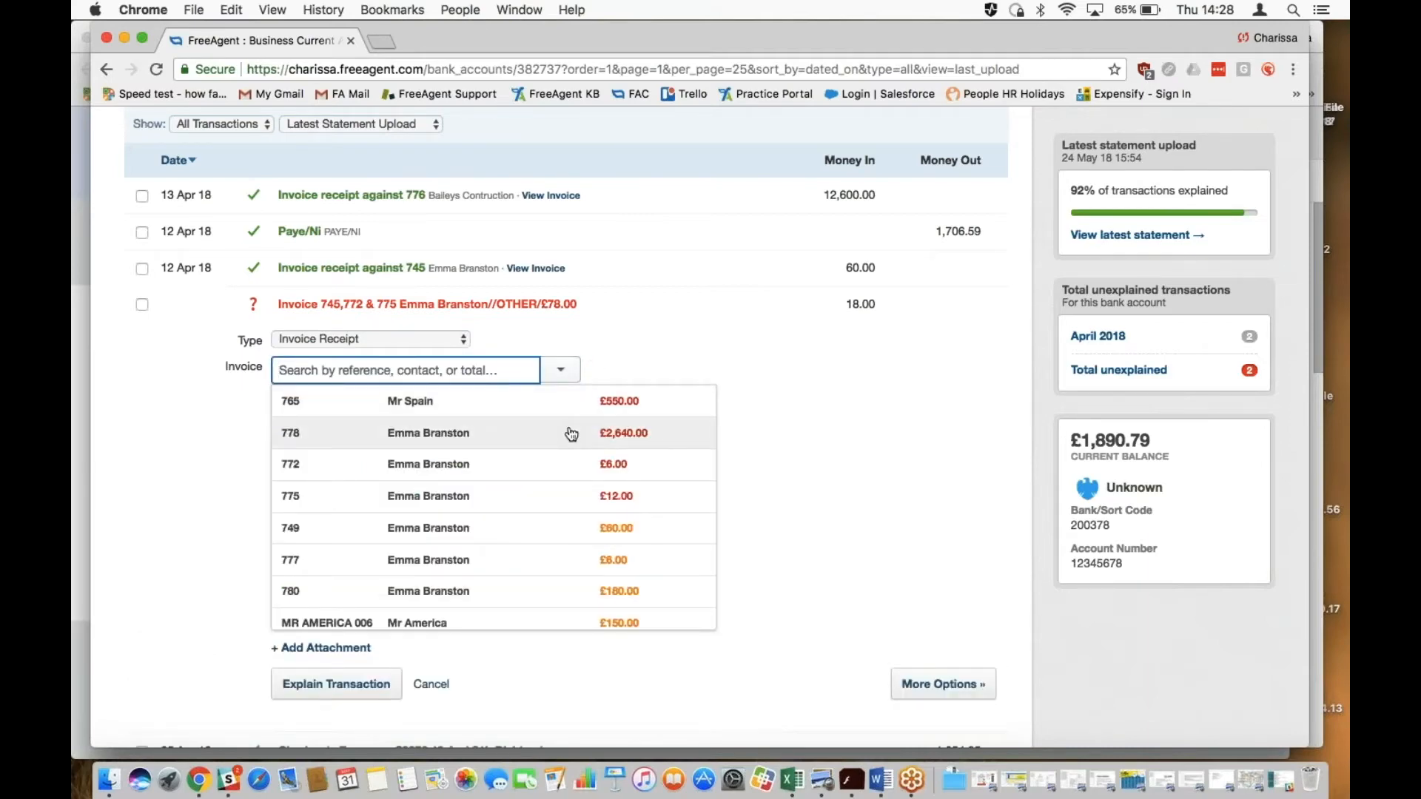
scroll(571, 435, "down", 1)
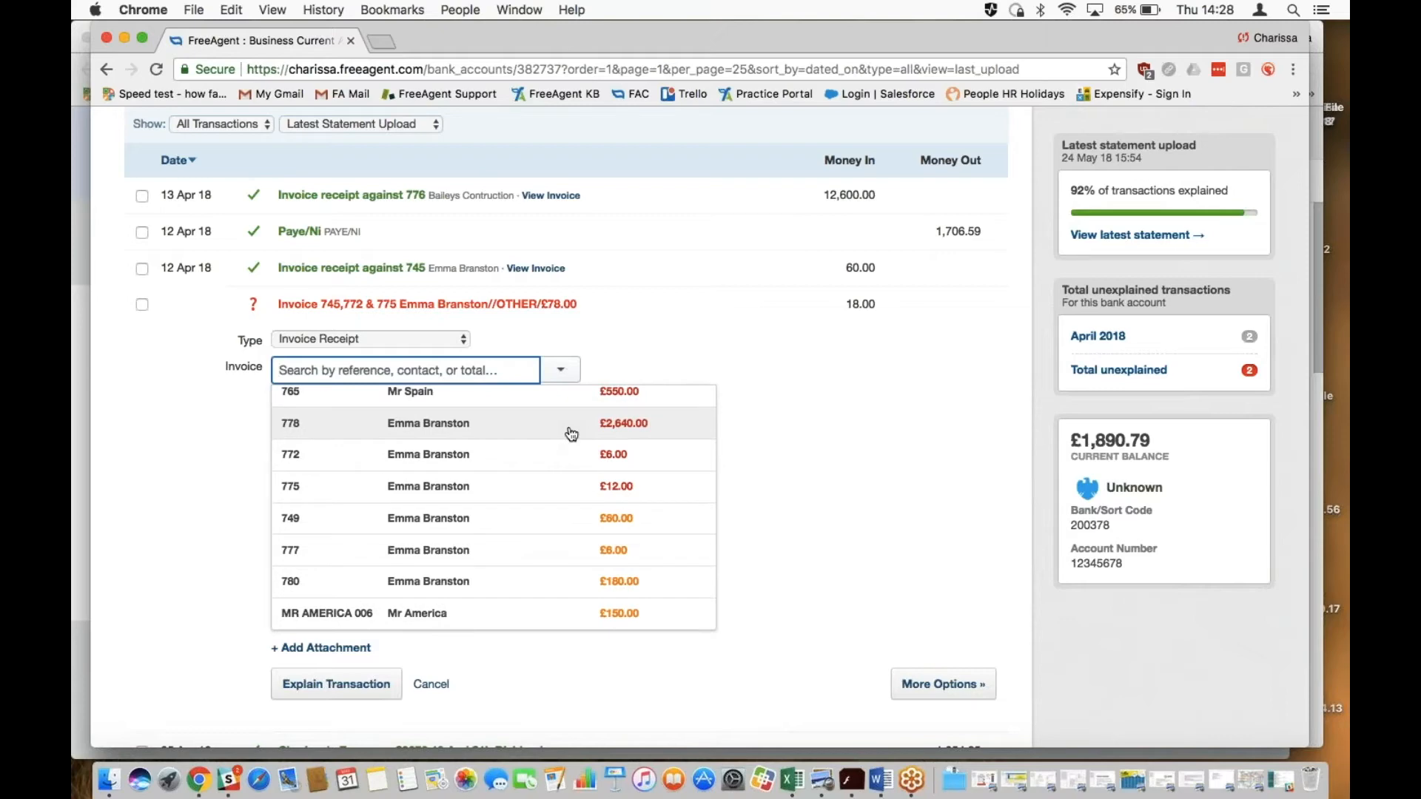
scroll(571, 435, "up", 1)
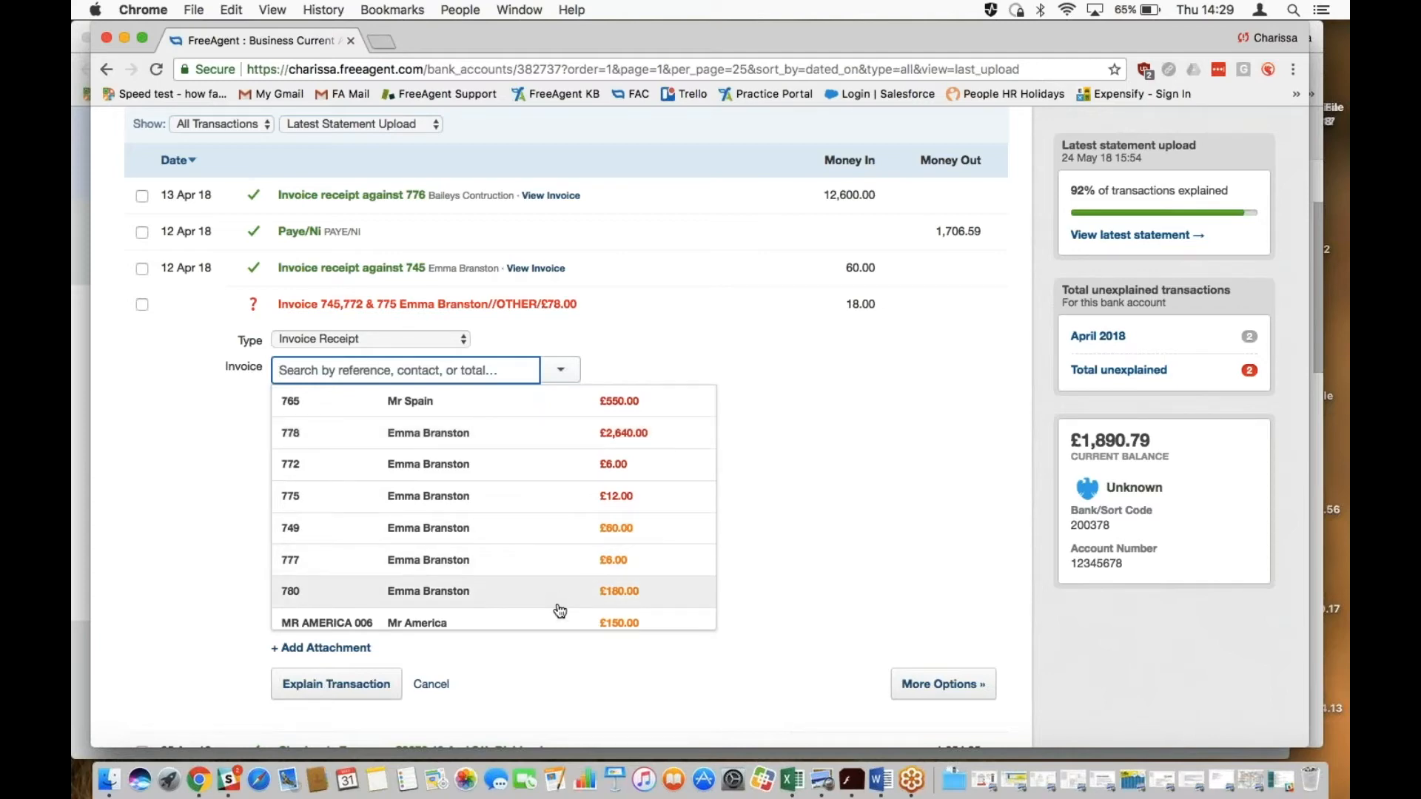
left_click(511, 472)
left_click(336, 454)
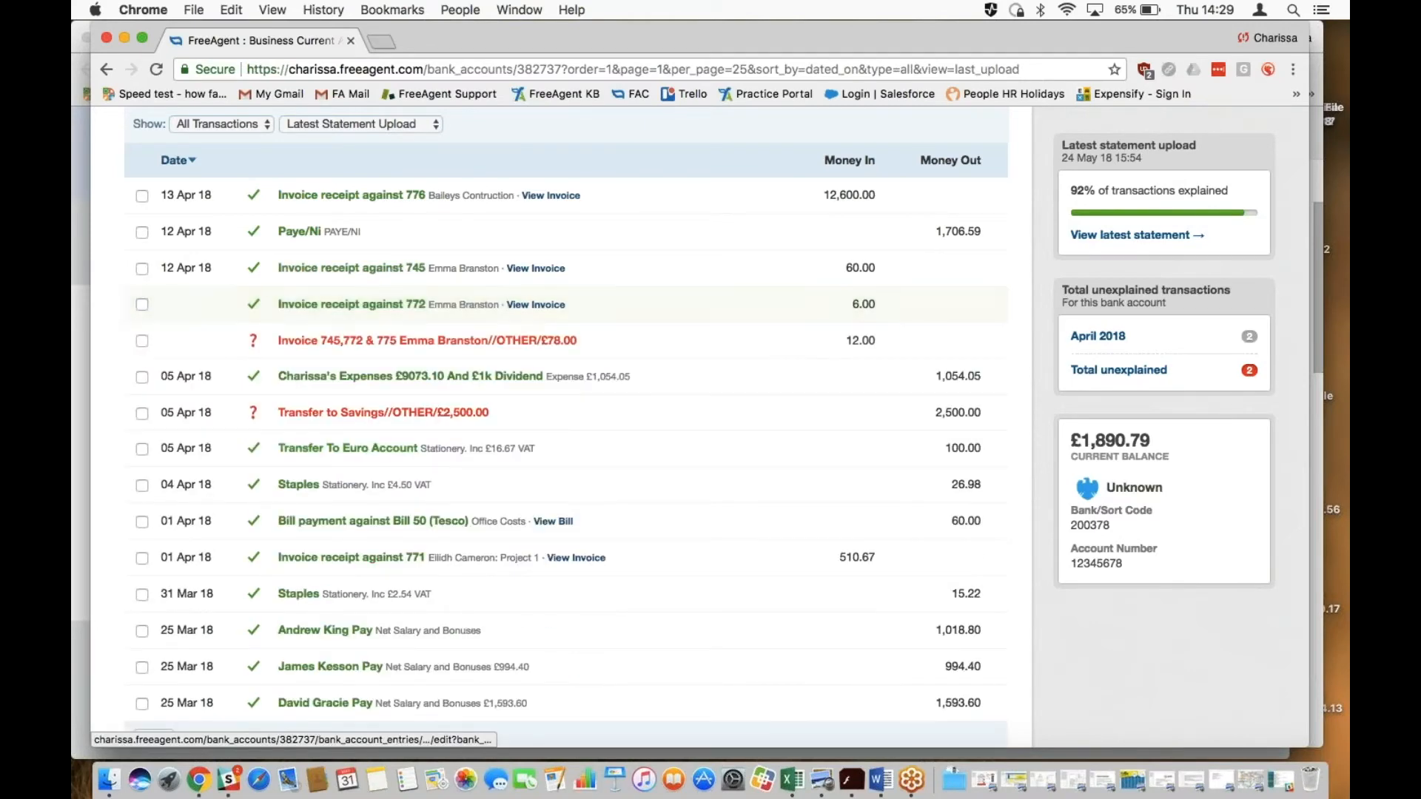
left_click(411, 343)
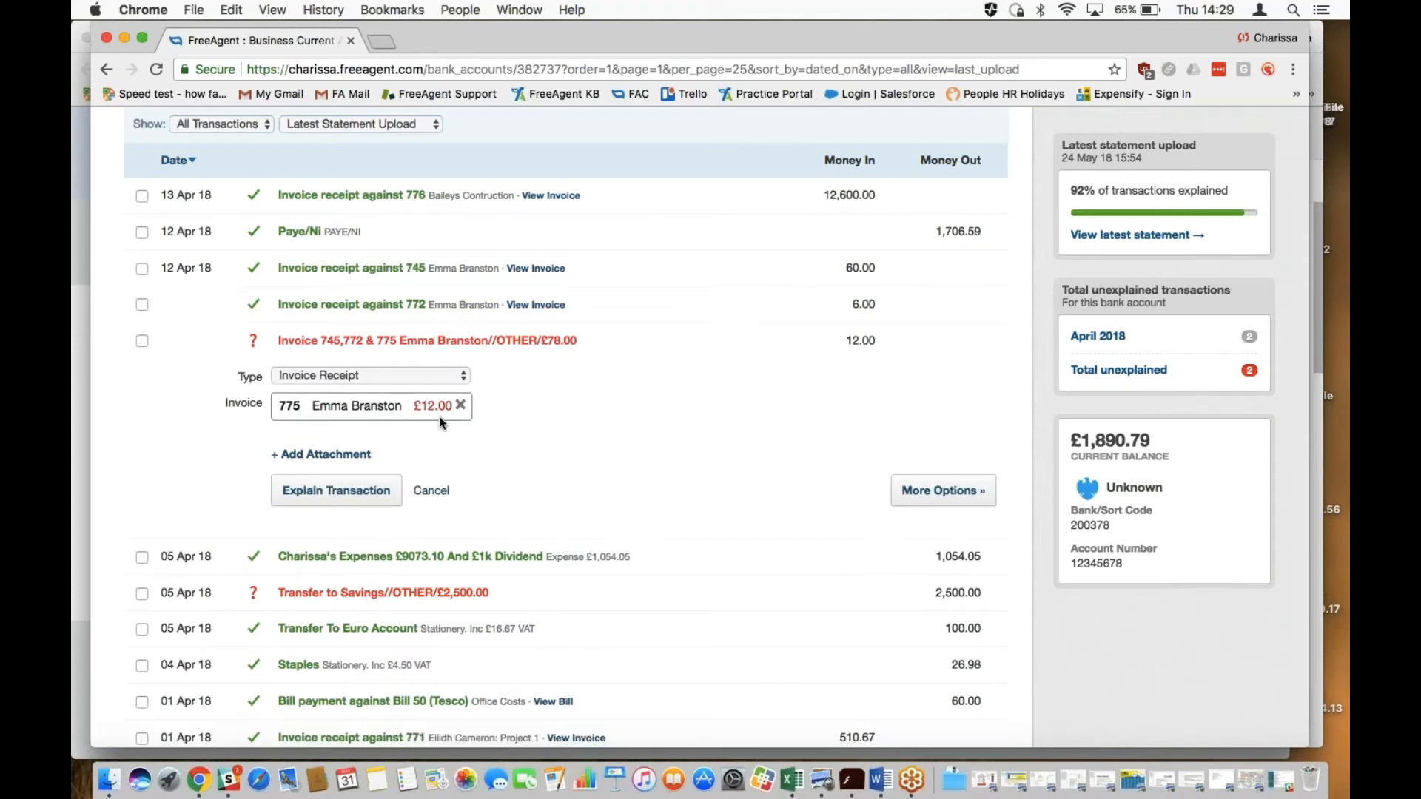
left_click(339, 494)
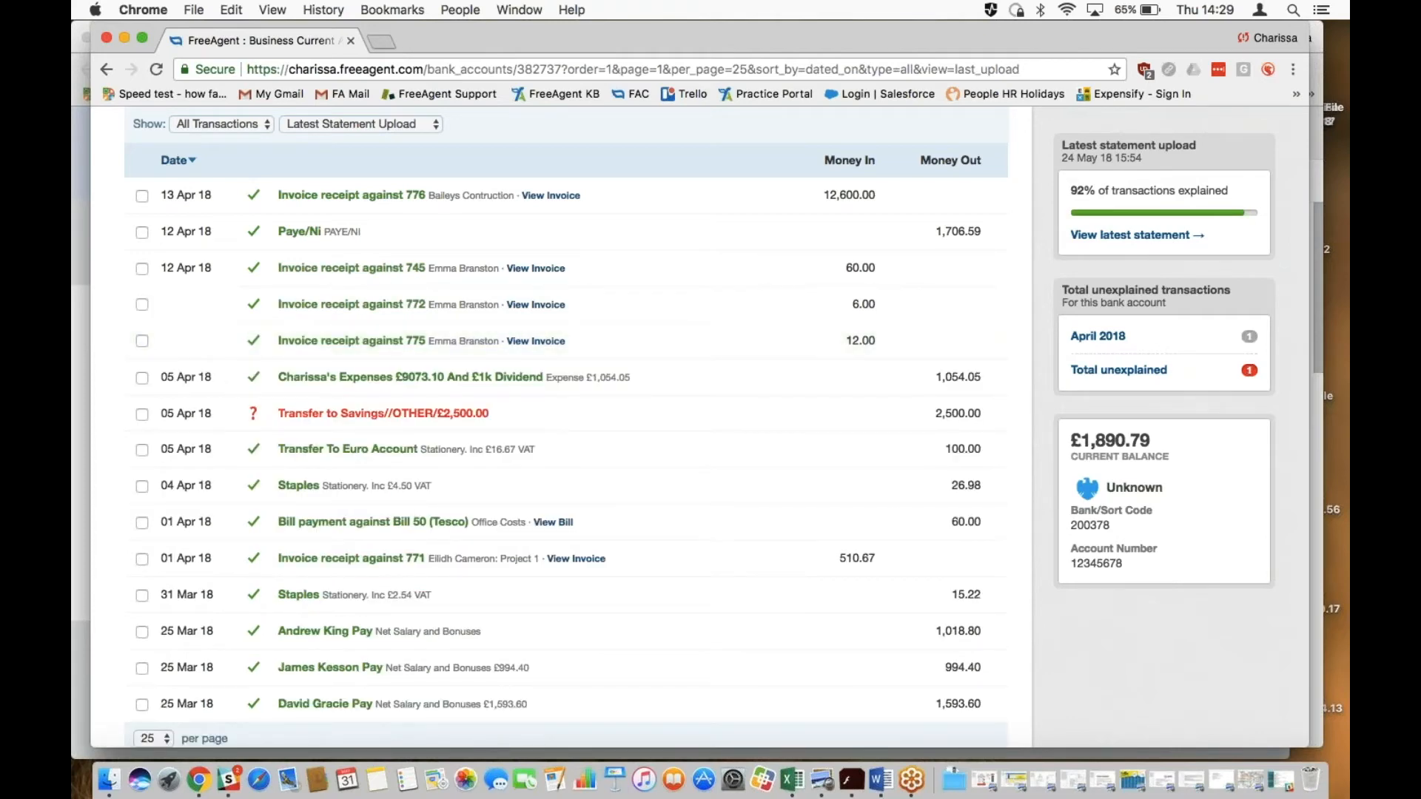
Remove the explanation of the 04 Apr 18 Staples transaction, leaving no transaction selected.
scroll(567, 426, "down", 1)
scroll(258, 466, "down", 2)
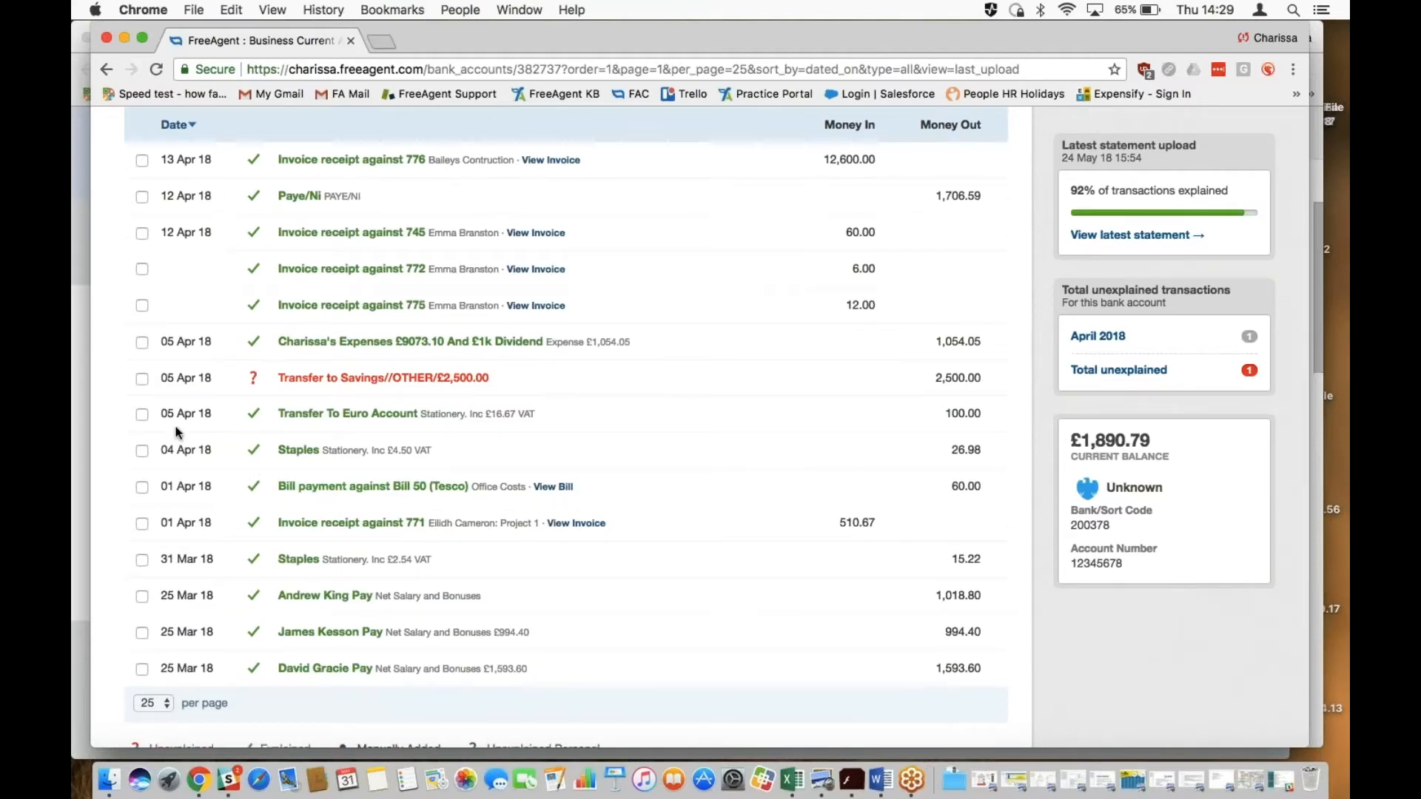
left_click(141, 451)
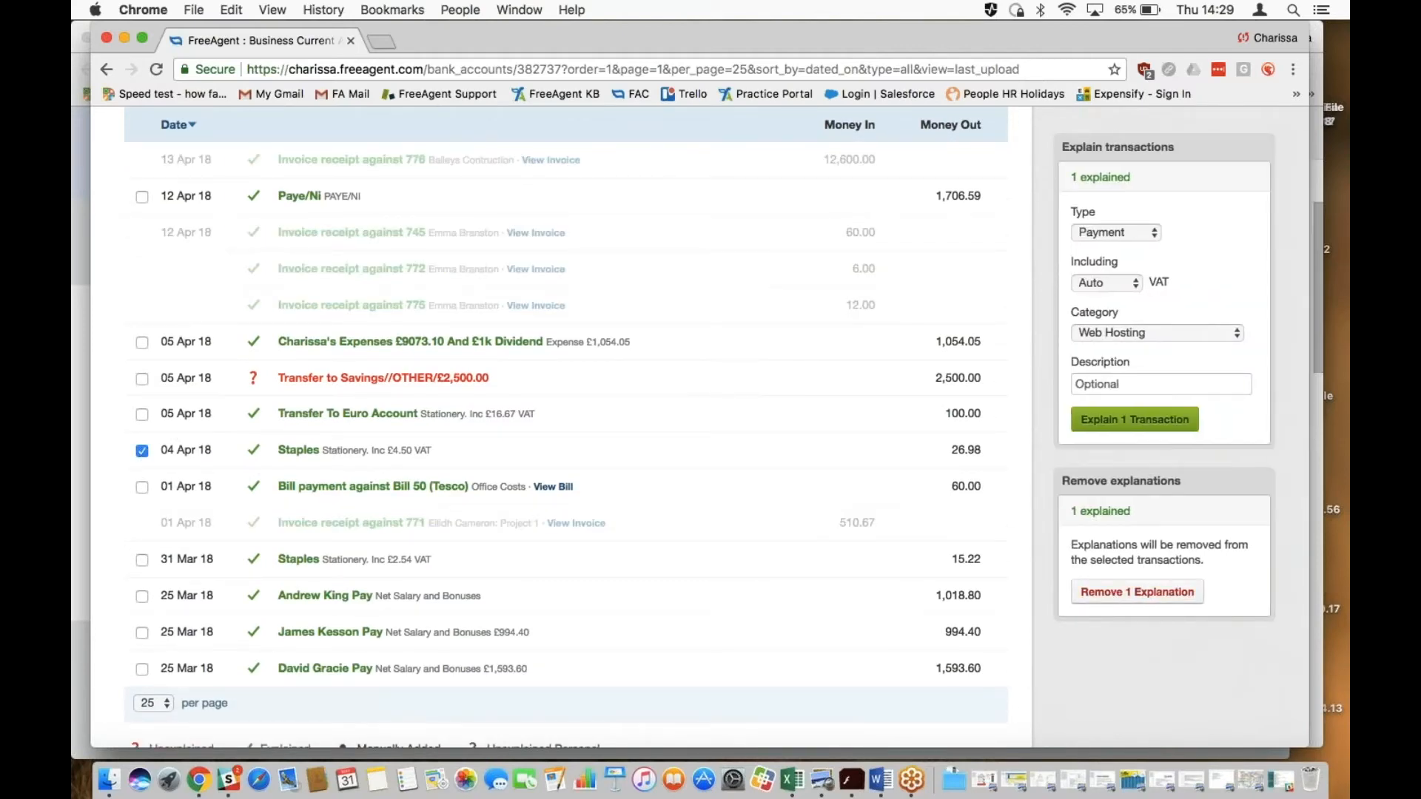
left_click(1137, 592)
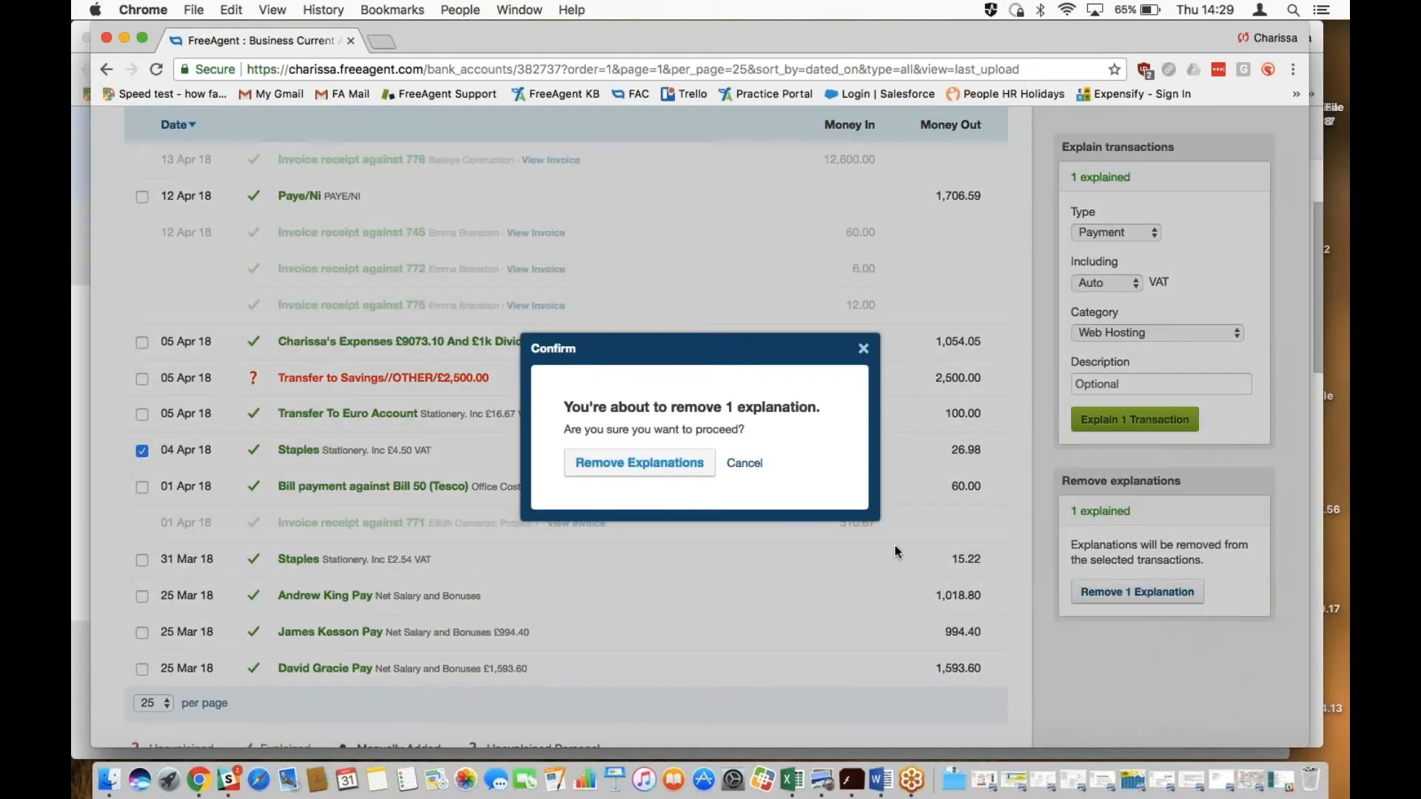
left_click(640, 463)
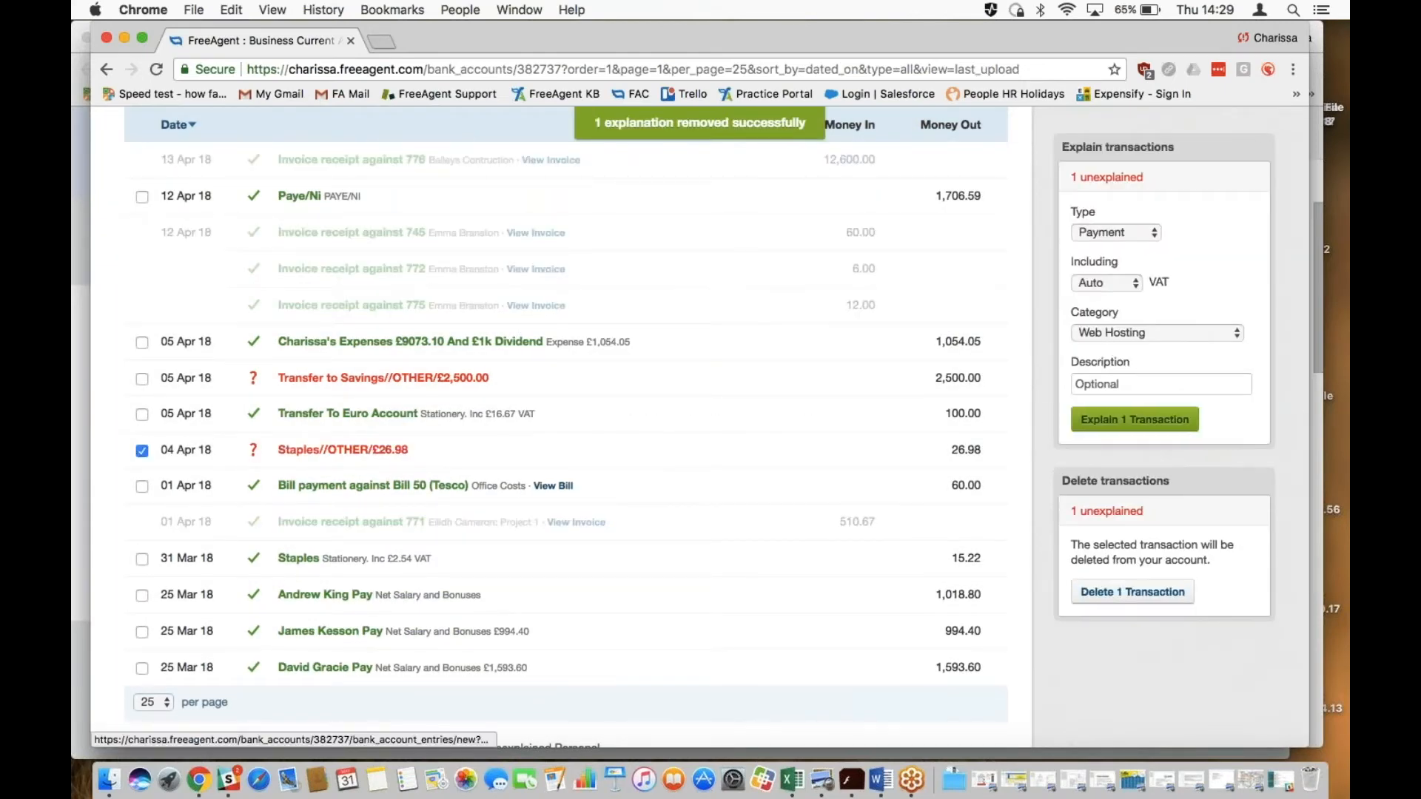
left_click(142, 450)
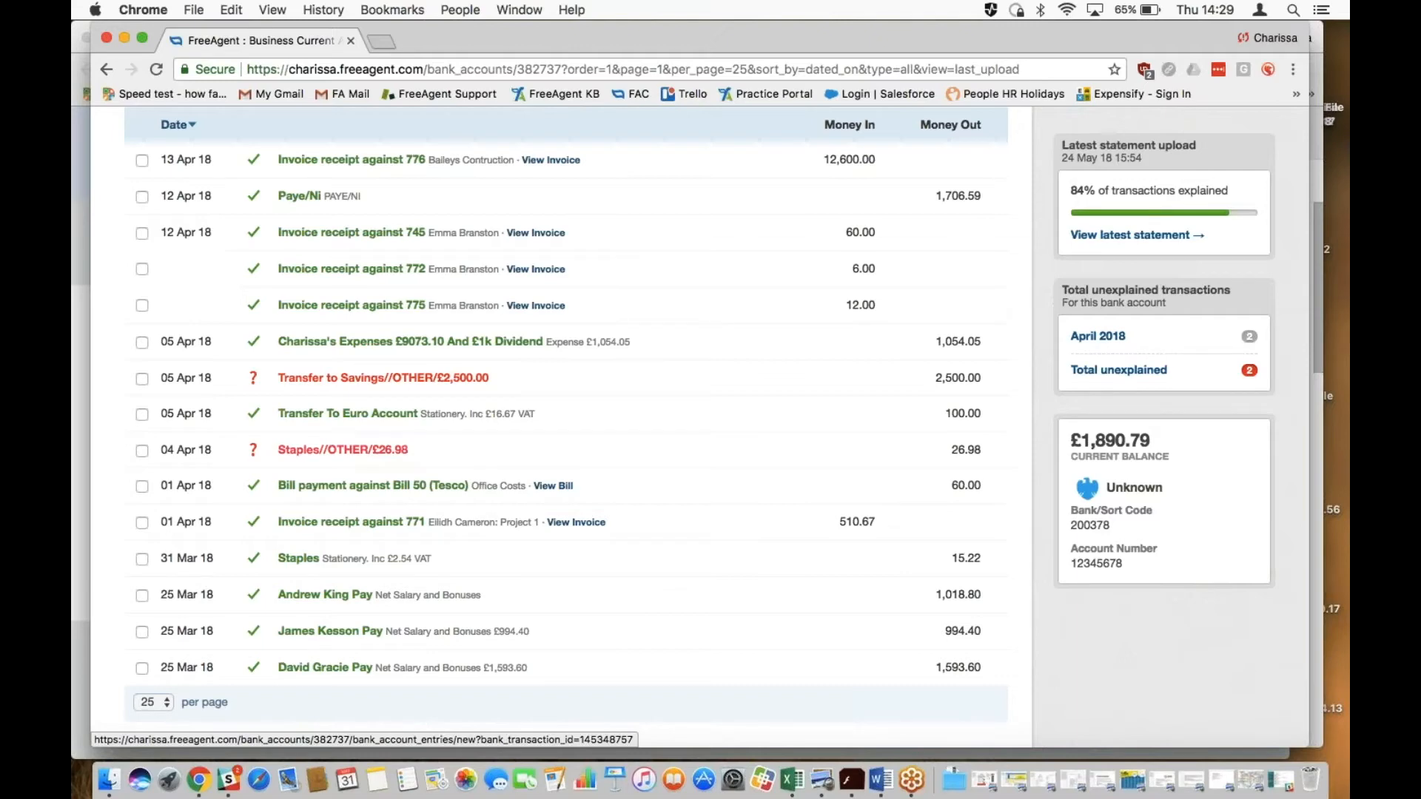
Open the full explanation form for the unexplained 04 Apr 18 Staples transaction, keeping the type as Payment.
left_click(343, 450)
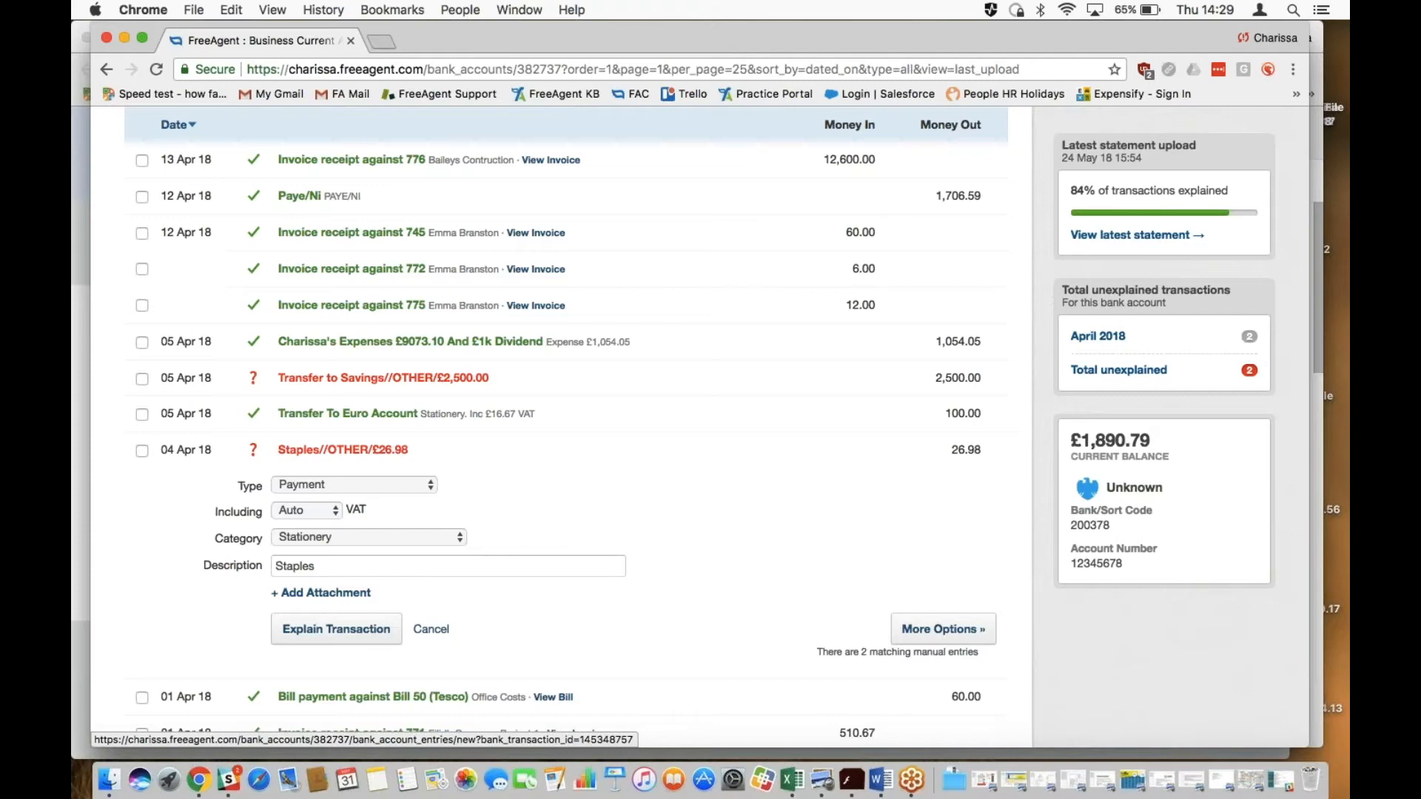
left_click(953, 630)
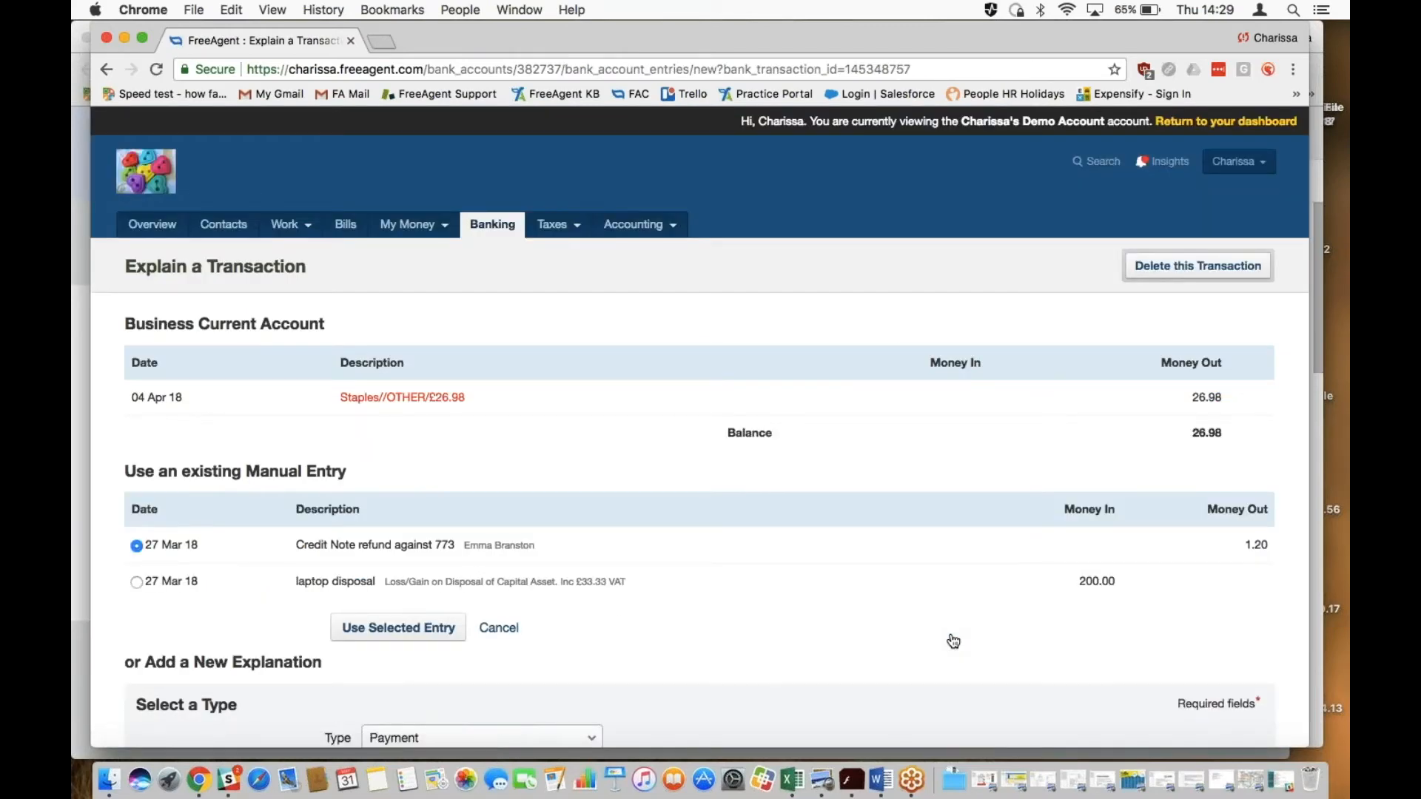
scroll(953, 641, "down", 5)
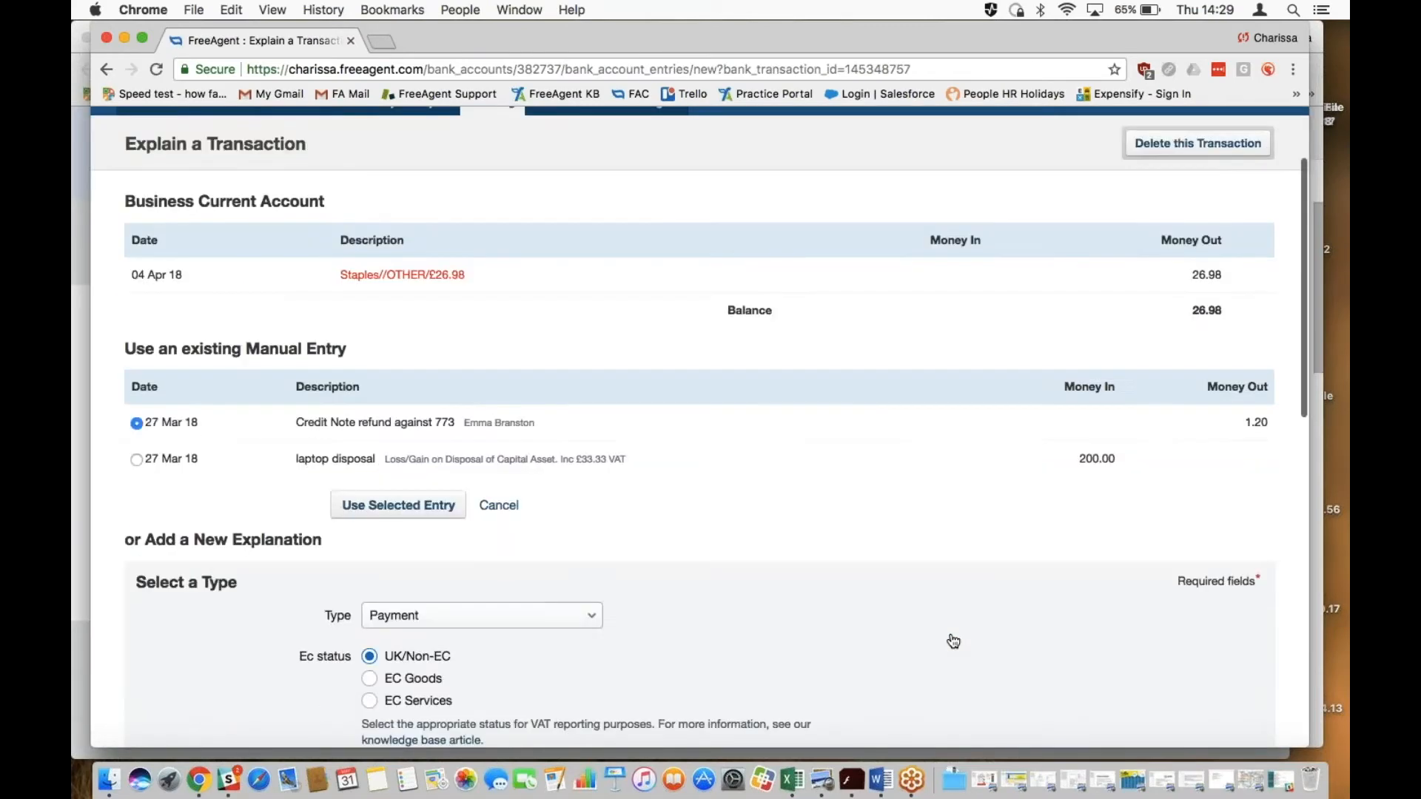
left_click(589, 366)
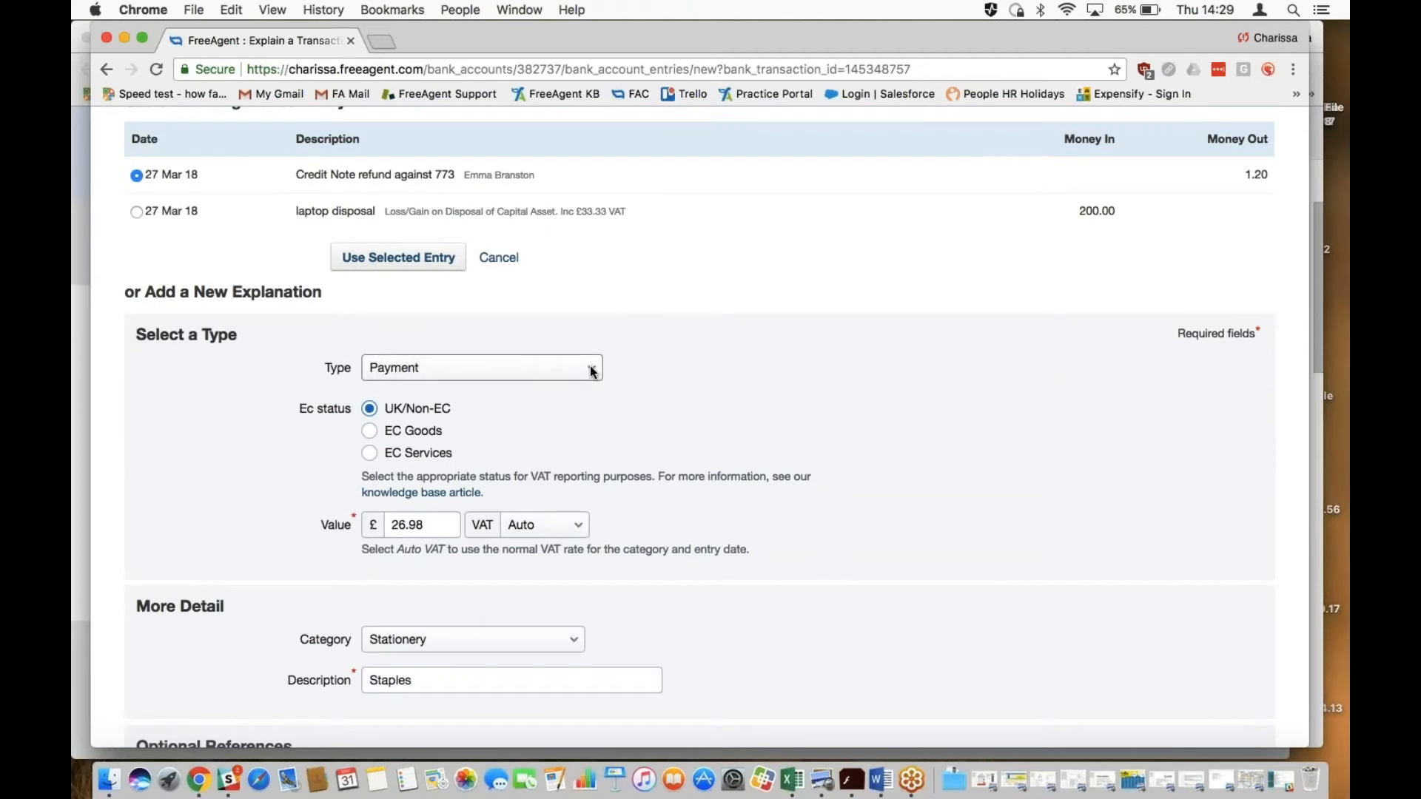
left_click(589, 366)
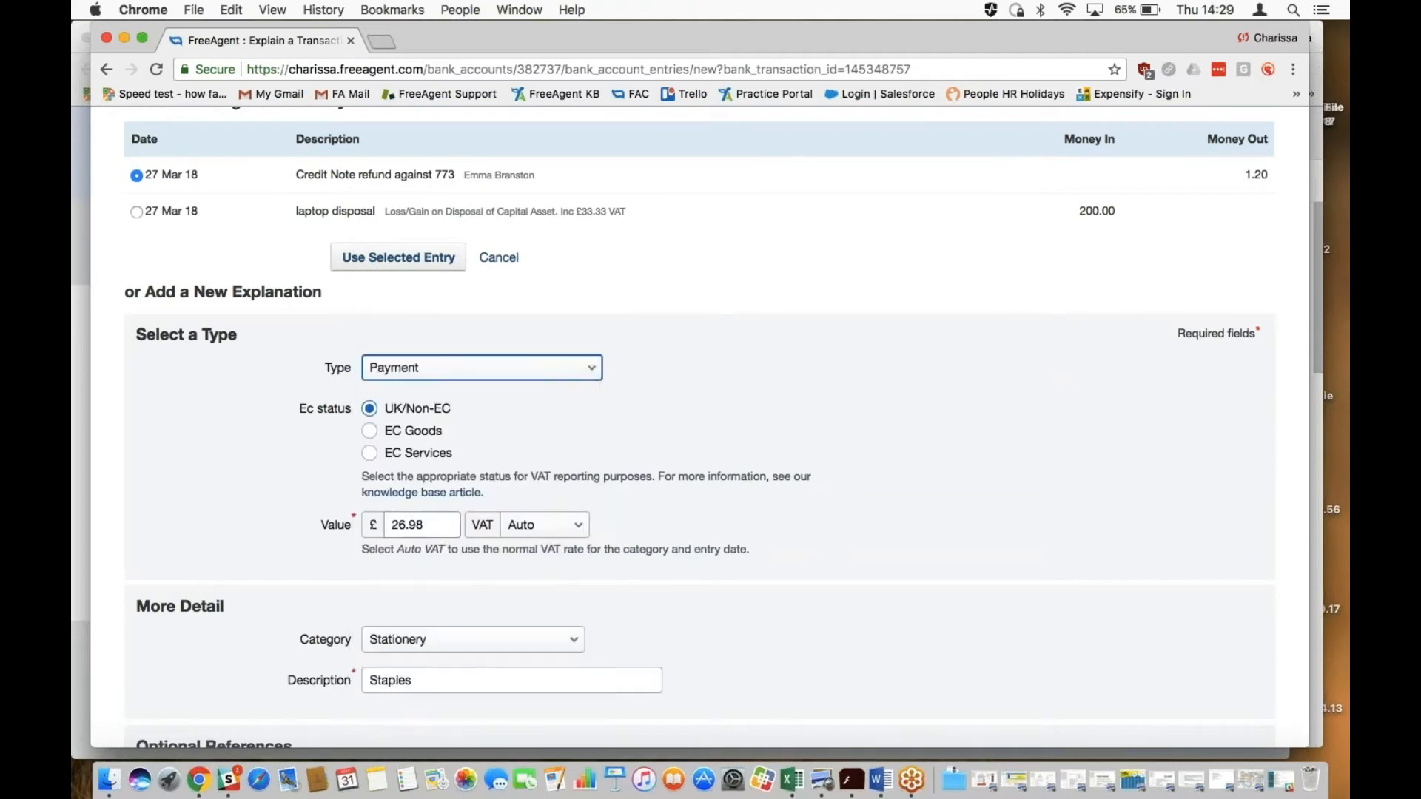
Set the value of the new Staples explanation to £20.00, keeping VAT at Auto.
left_click(422, 526)
left_click_drag(422, 525, 399, 523)
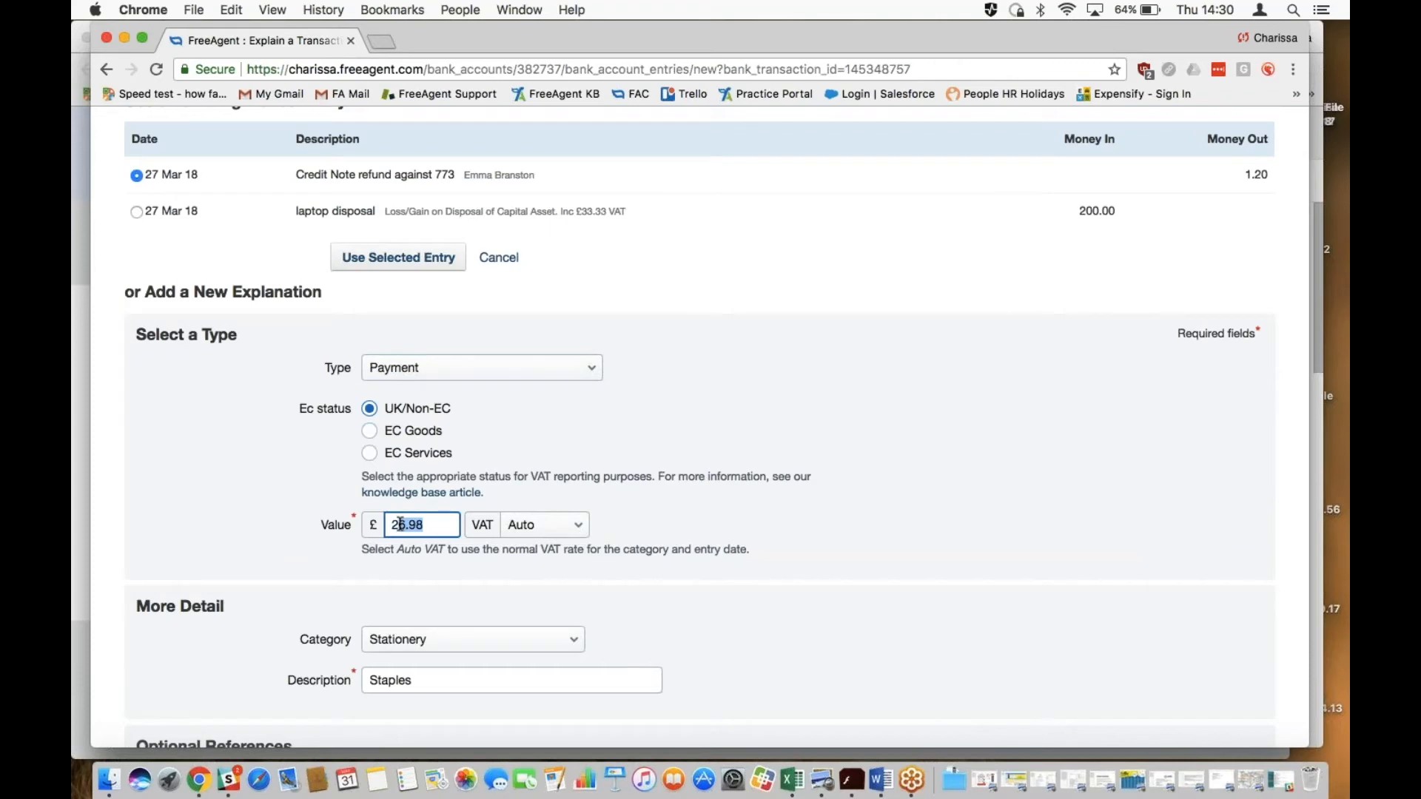
type("0.00")
left_click(647, 531)
left_click(583, 527)
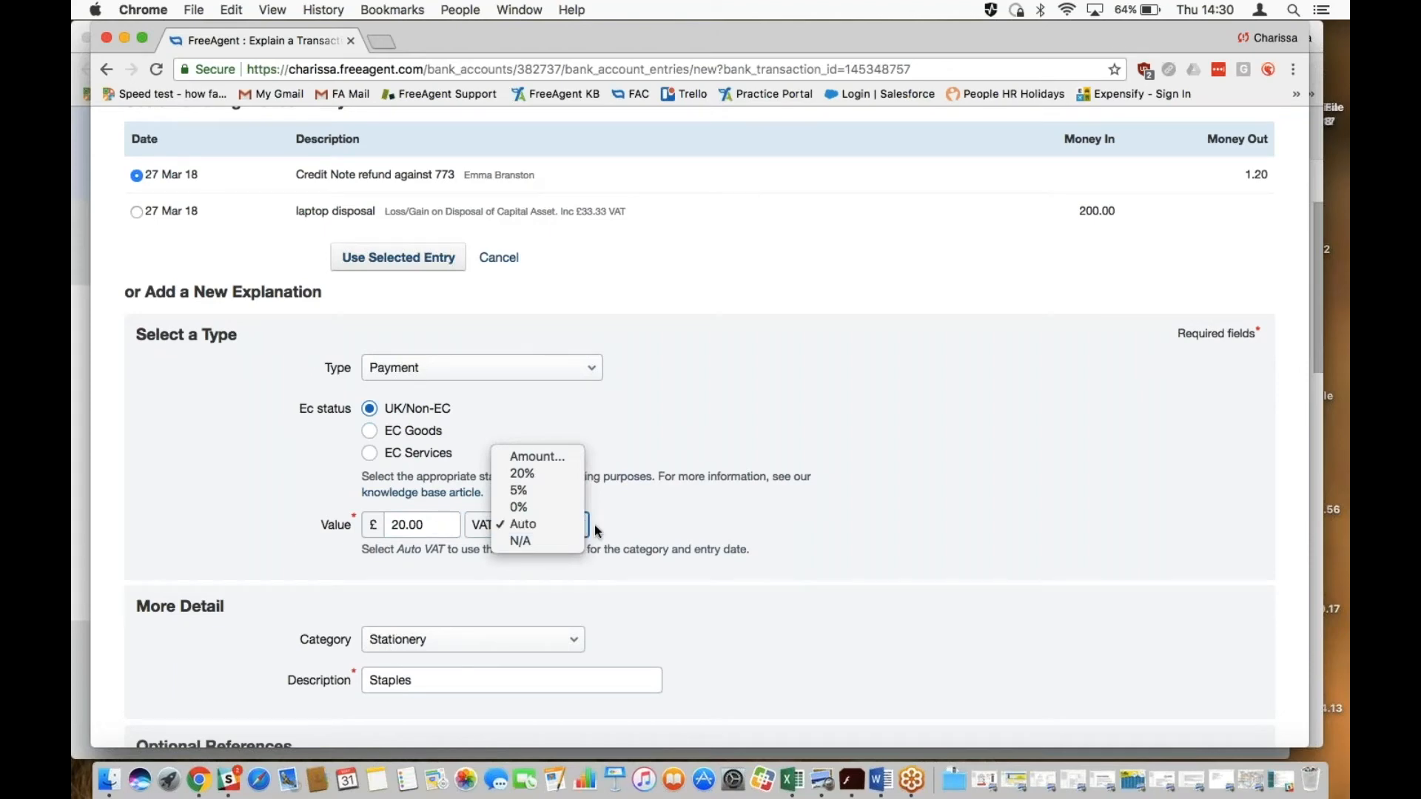
left_click(594, 525)
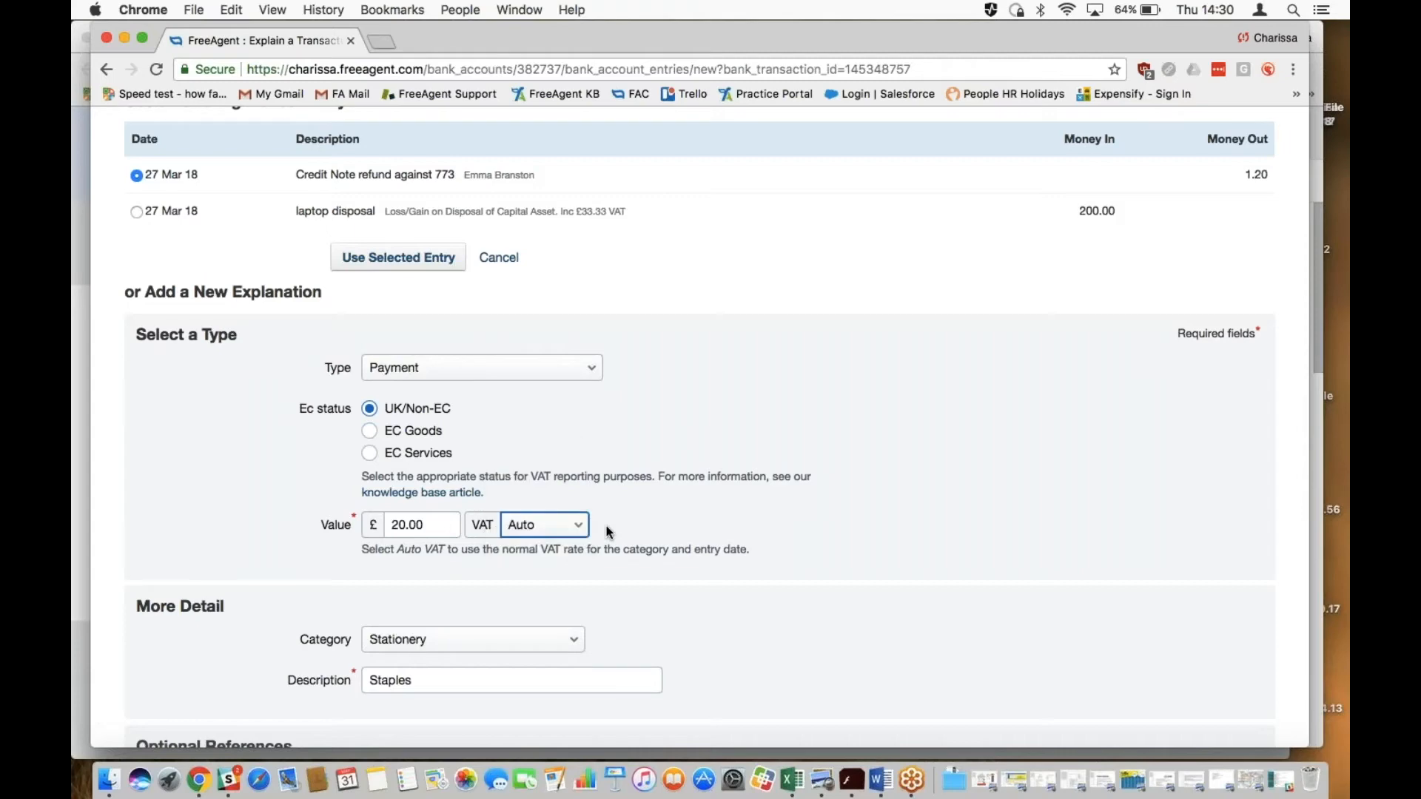
Set the category of the Staples explanation to Office Costs and create the new explanation.
scroll(606, 526, "down", 1)
scroll(606, 526, "down", 2)
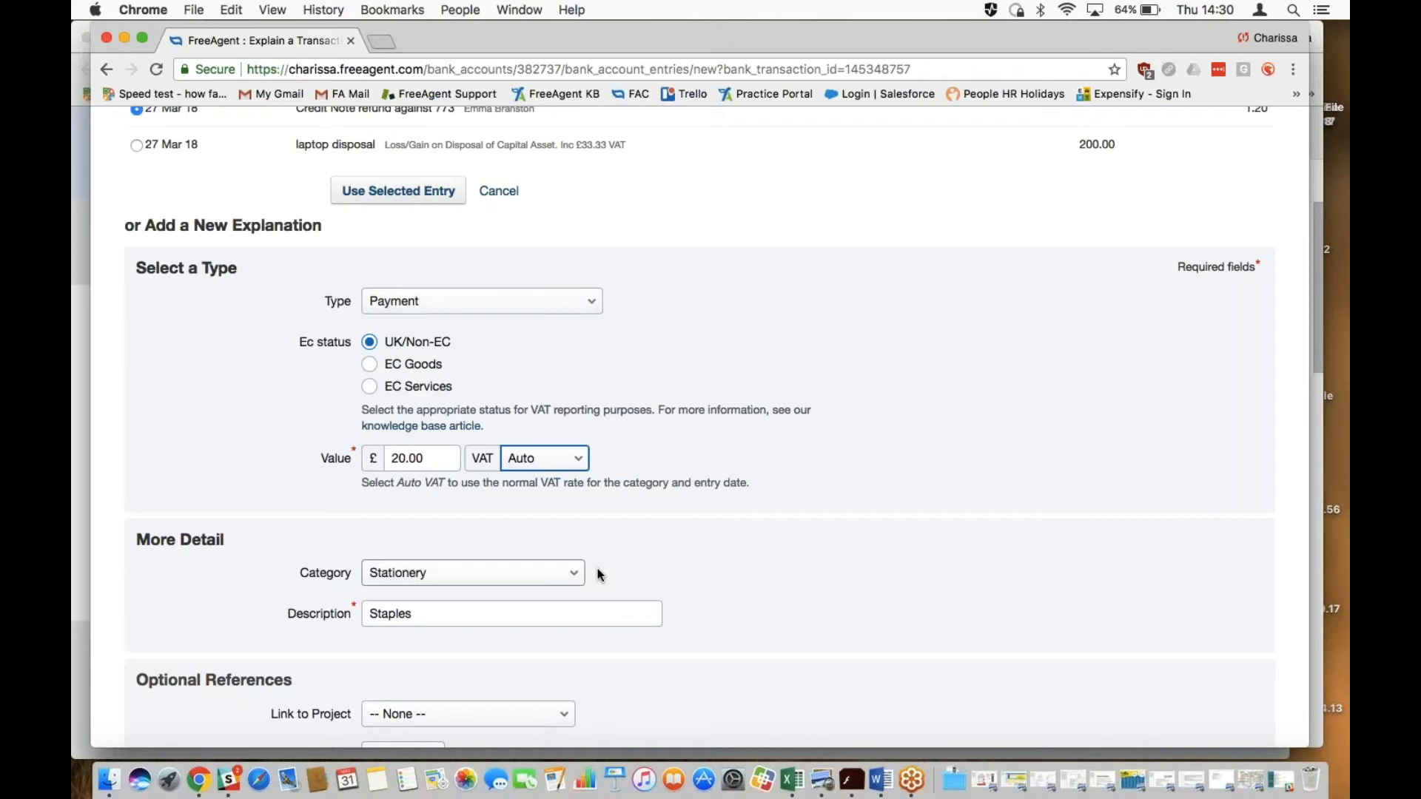
left_click(574, 573)
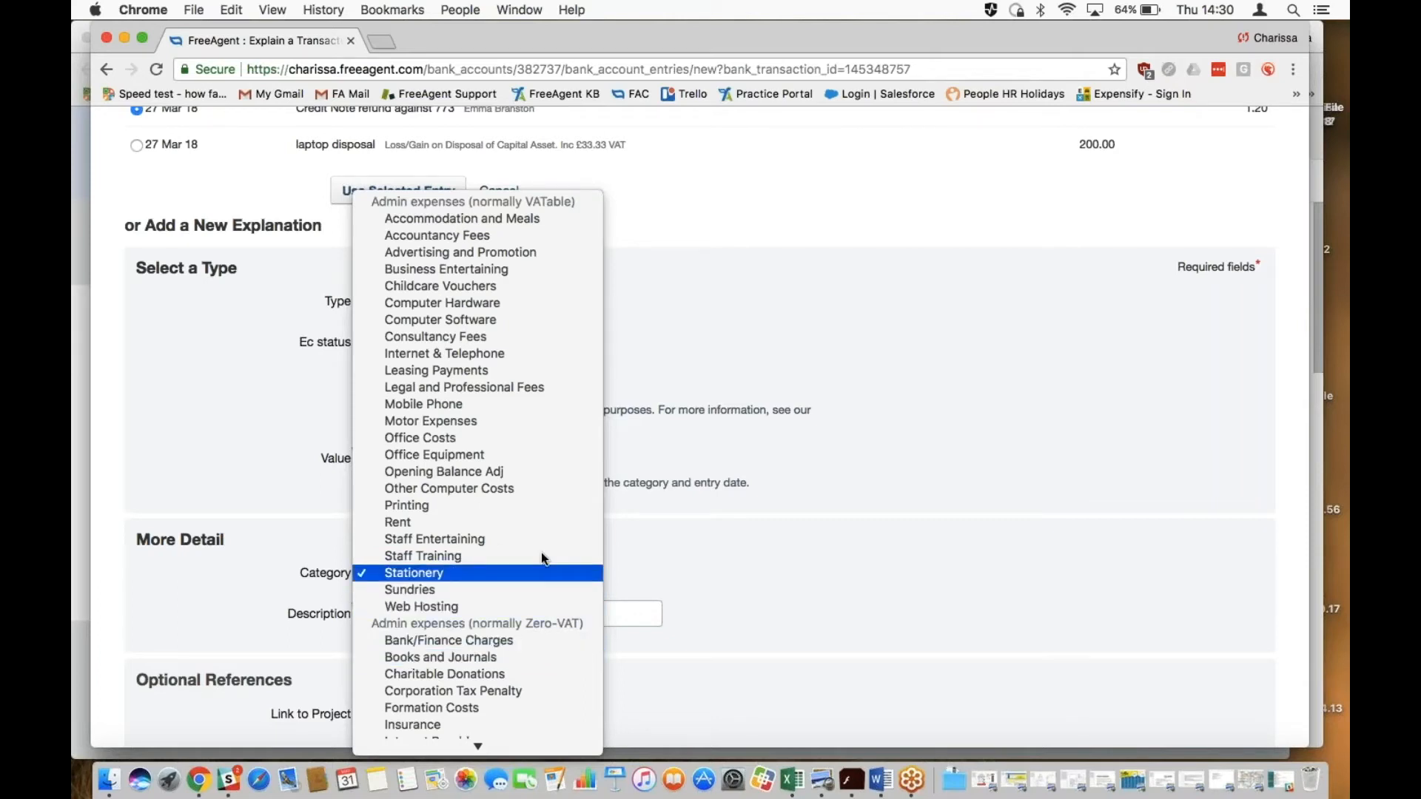
left_click(525, 437)
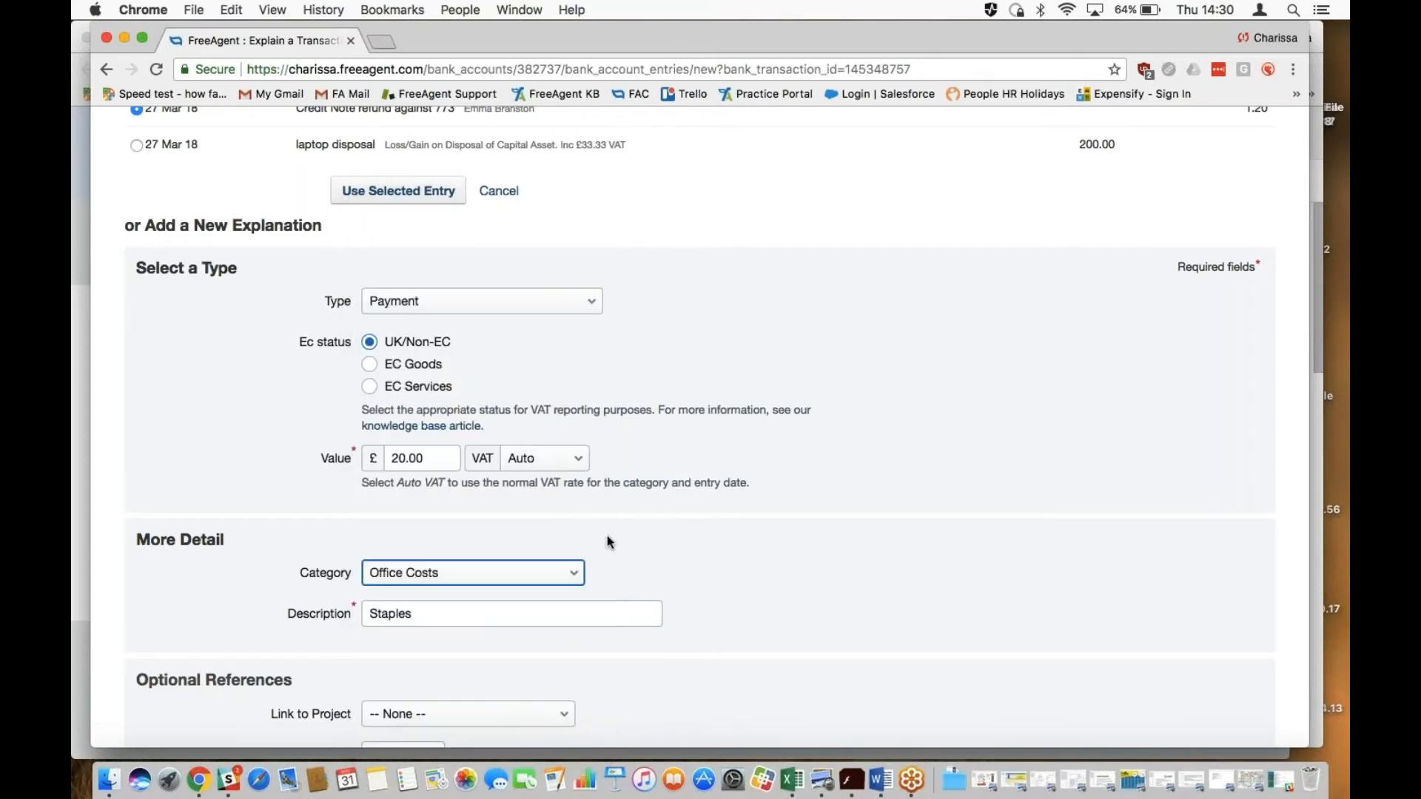
scroll(607, 542, "down", 10)
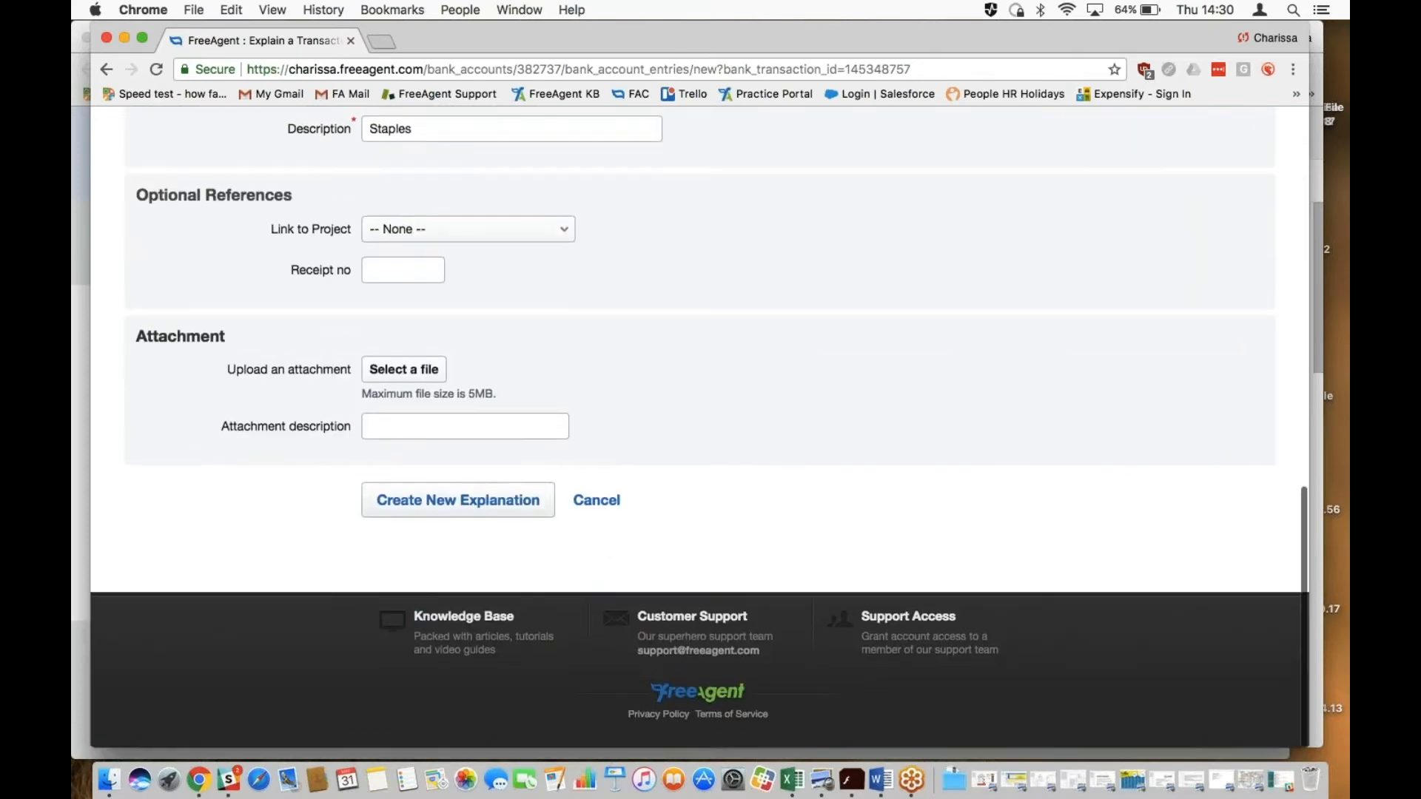
left_click(501, 498)
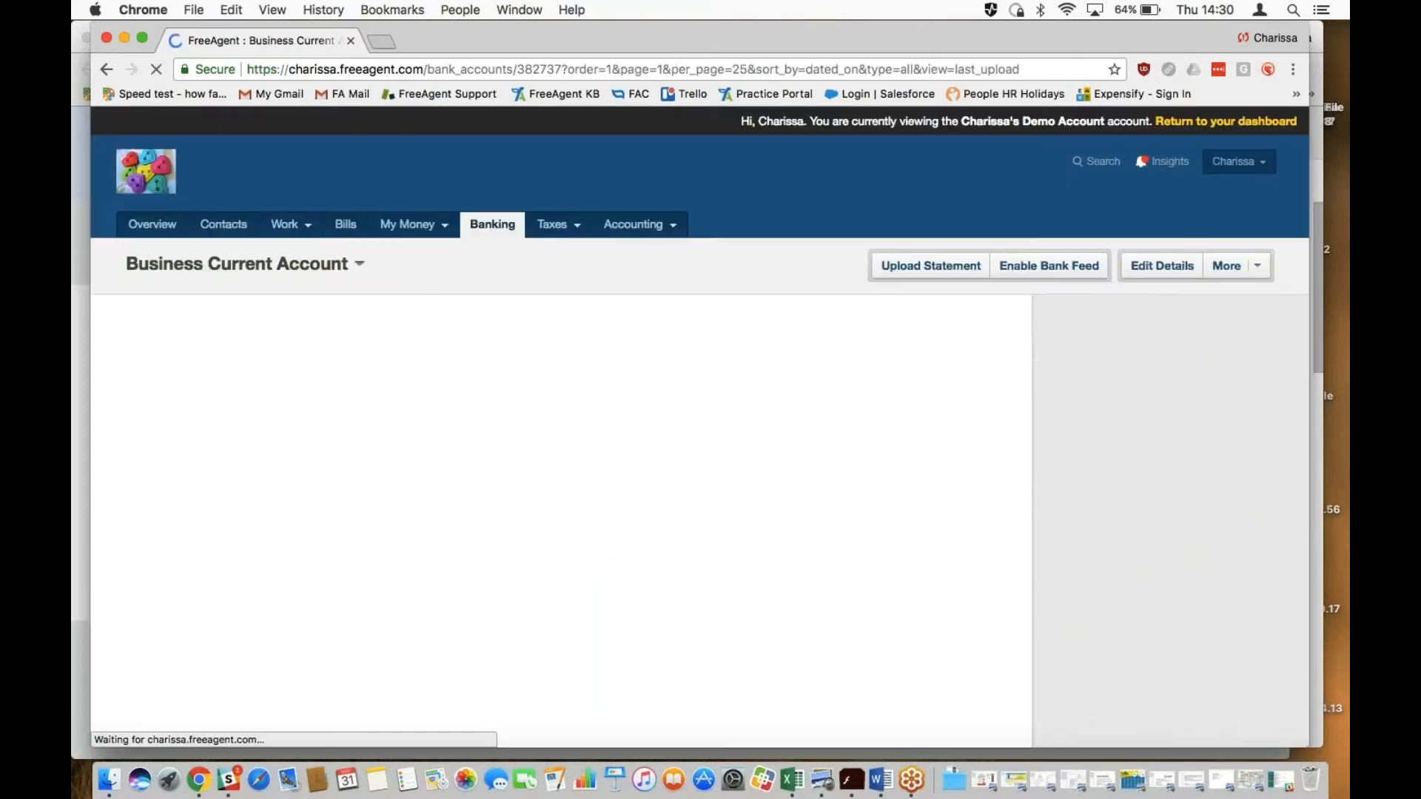
Explain the remaining part of the 04 Apr 18 Staples transaction as a Payment in the Printing category.
scroll(385, 571, "down", 5)
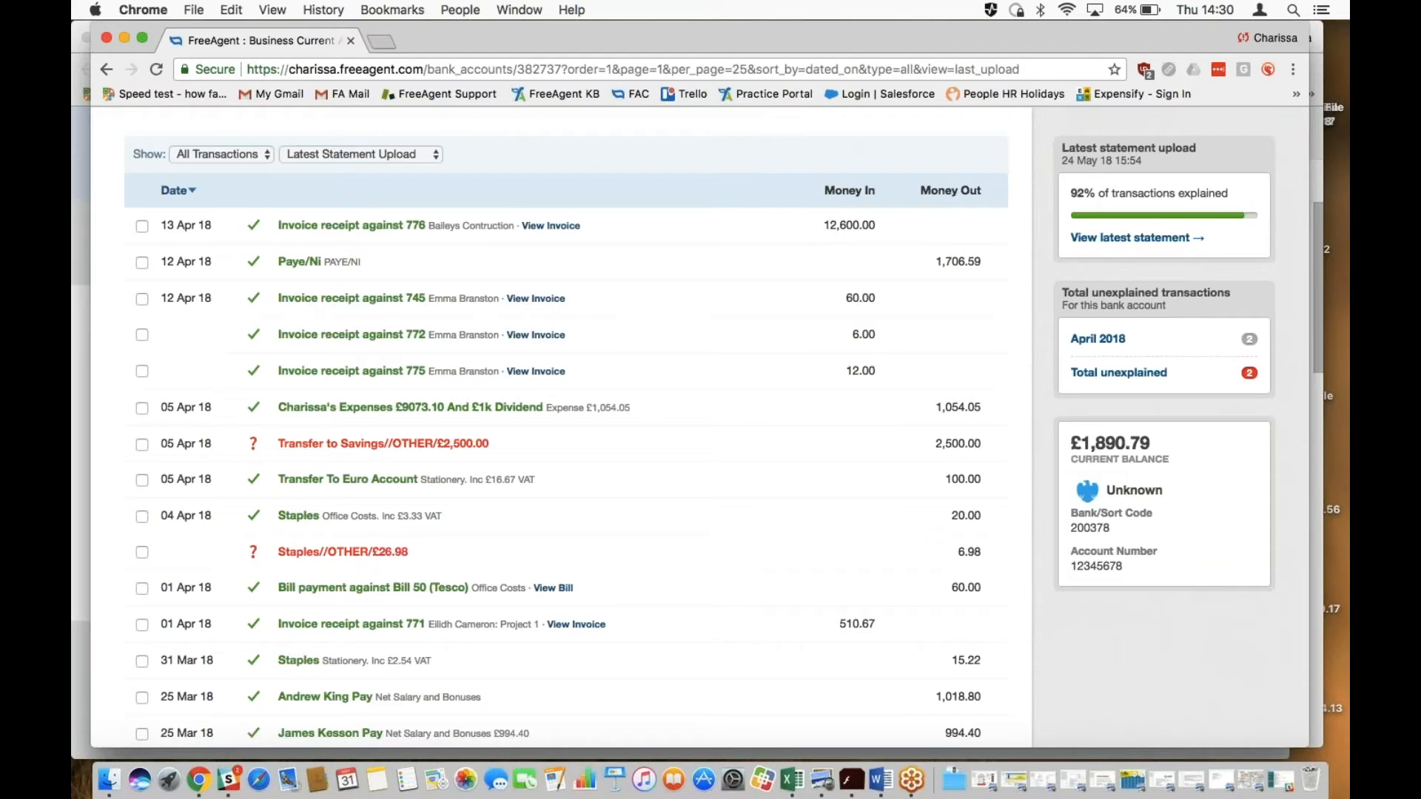
left_click(391, 554)
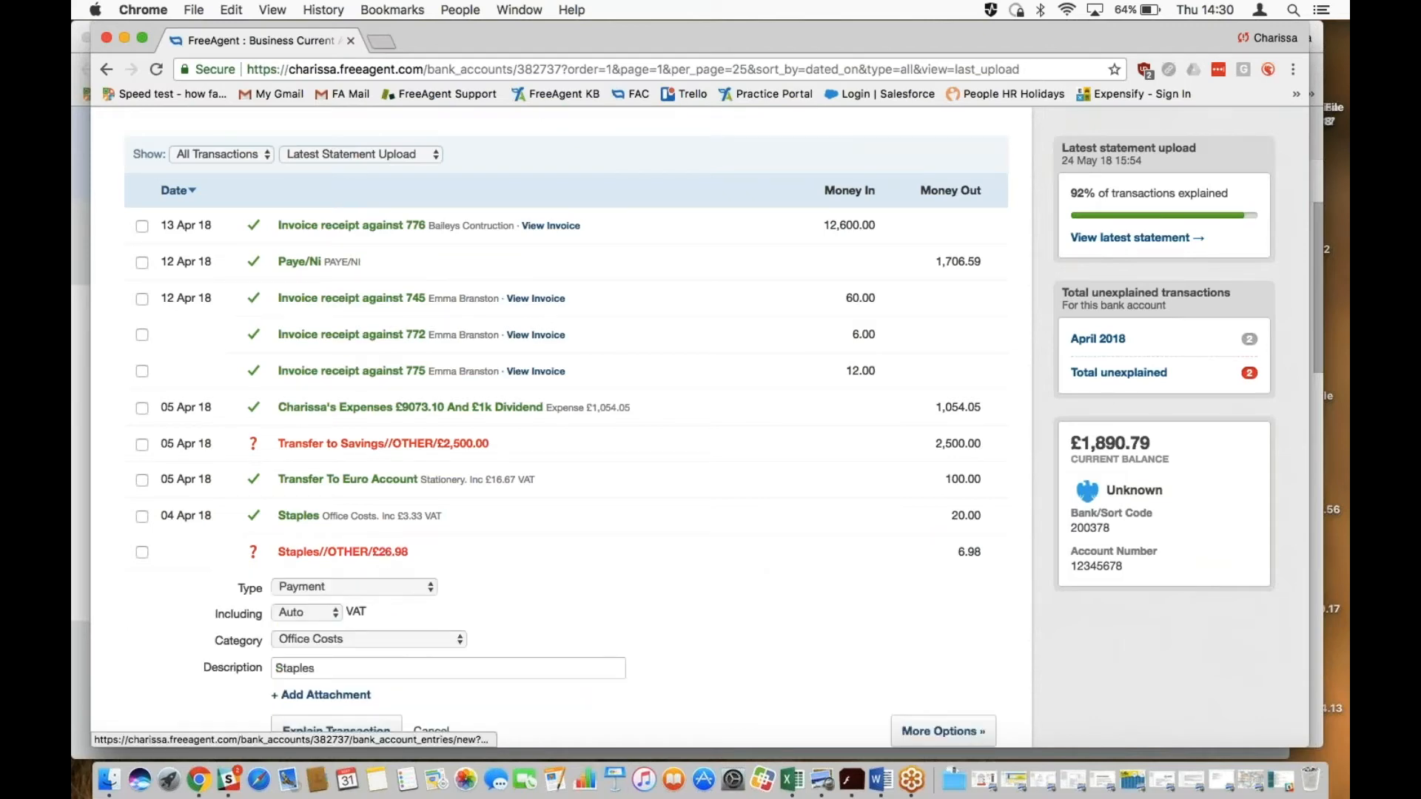
scroll(686, 611, "down", 3)
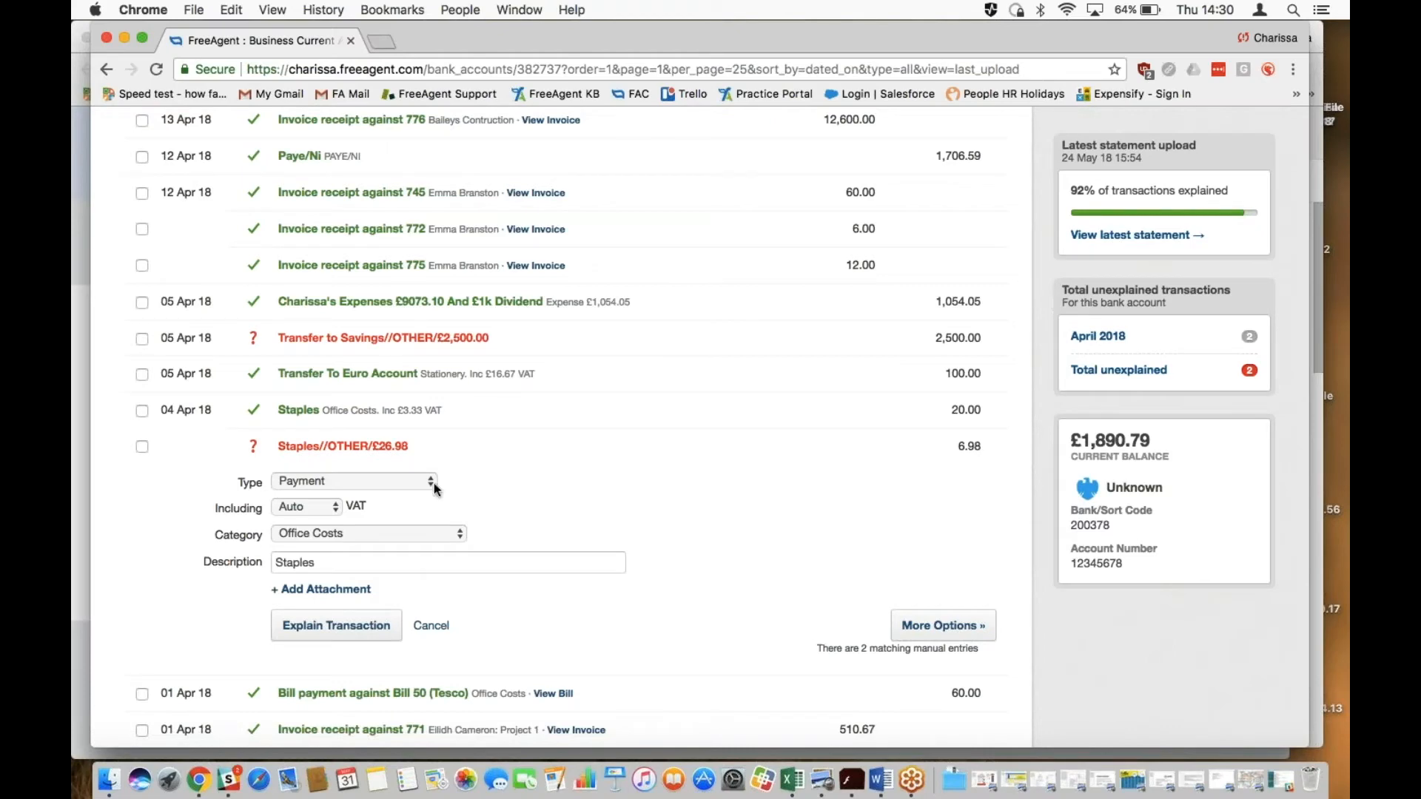
left_click(456, 533)
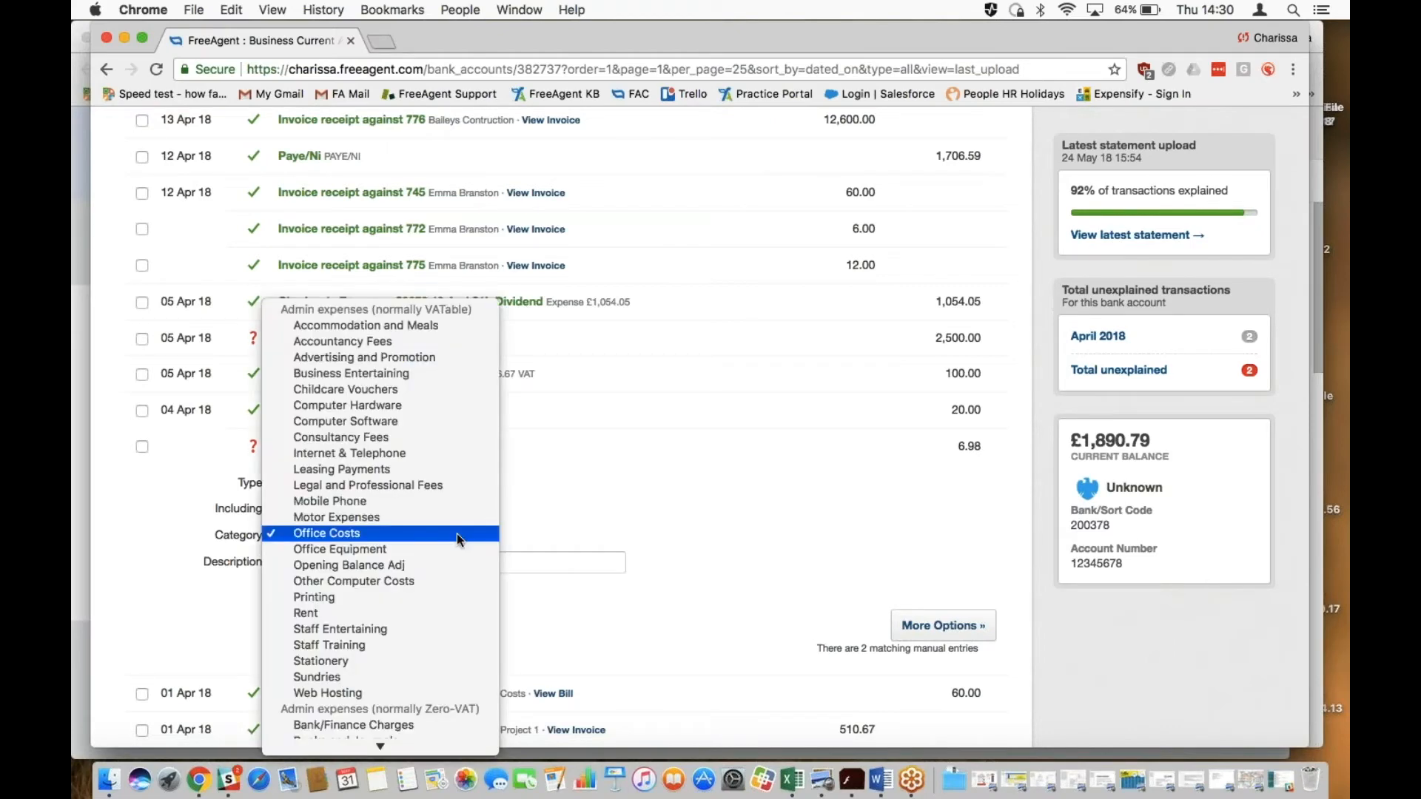
left_click(444, 598)
left_click(372, 627)
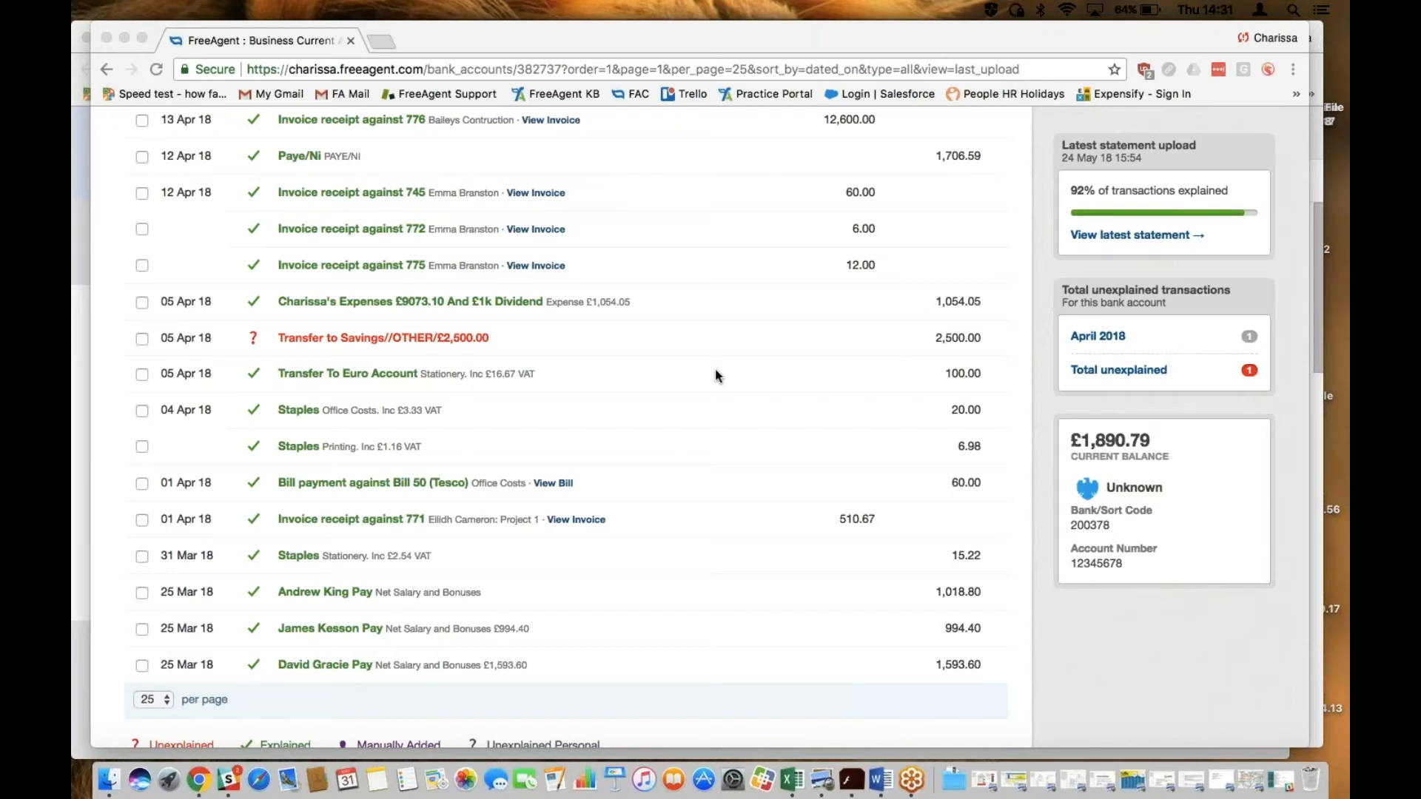
scroll(714, 375, "down", 1)
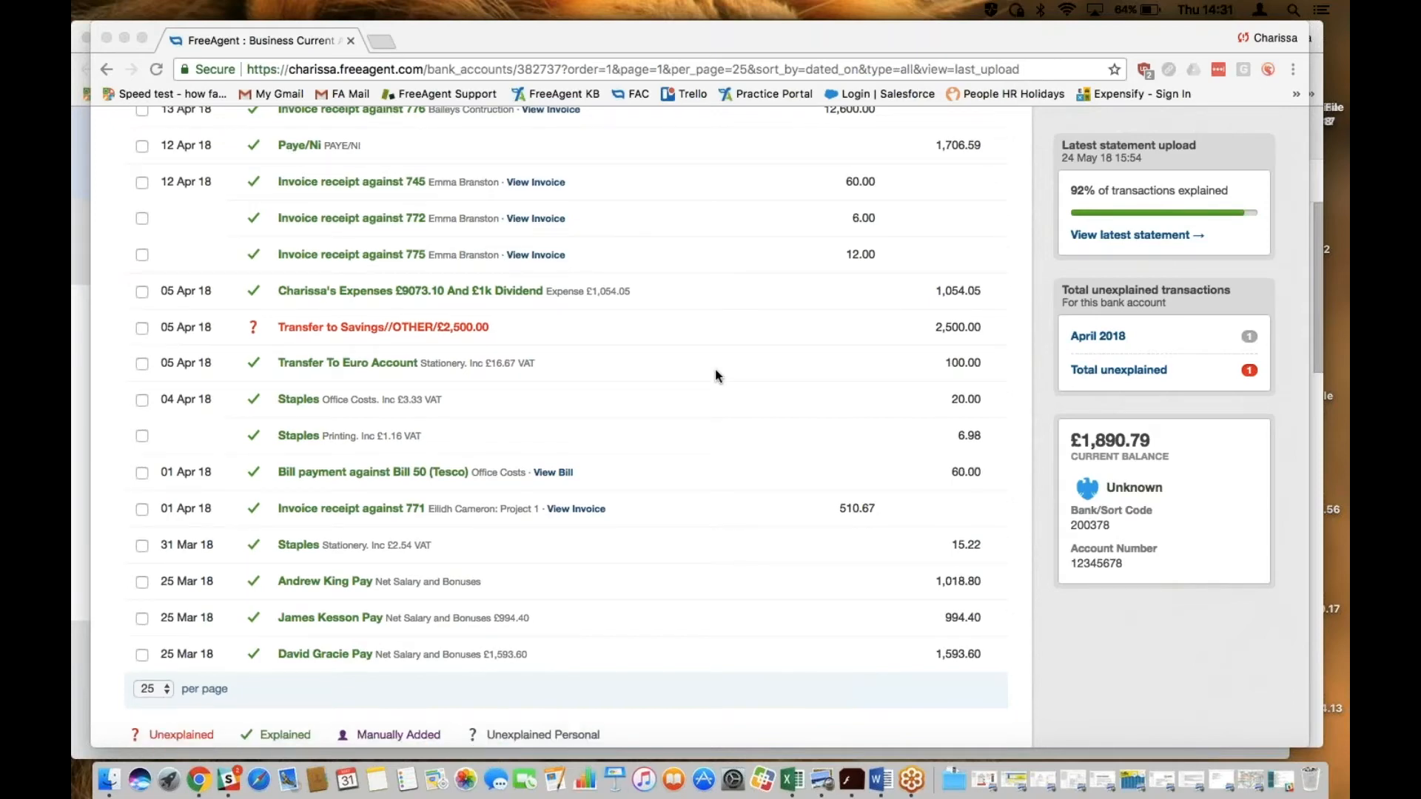
scroll(715, 370, "up", 3)
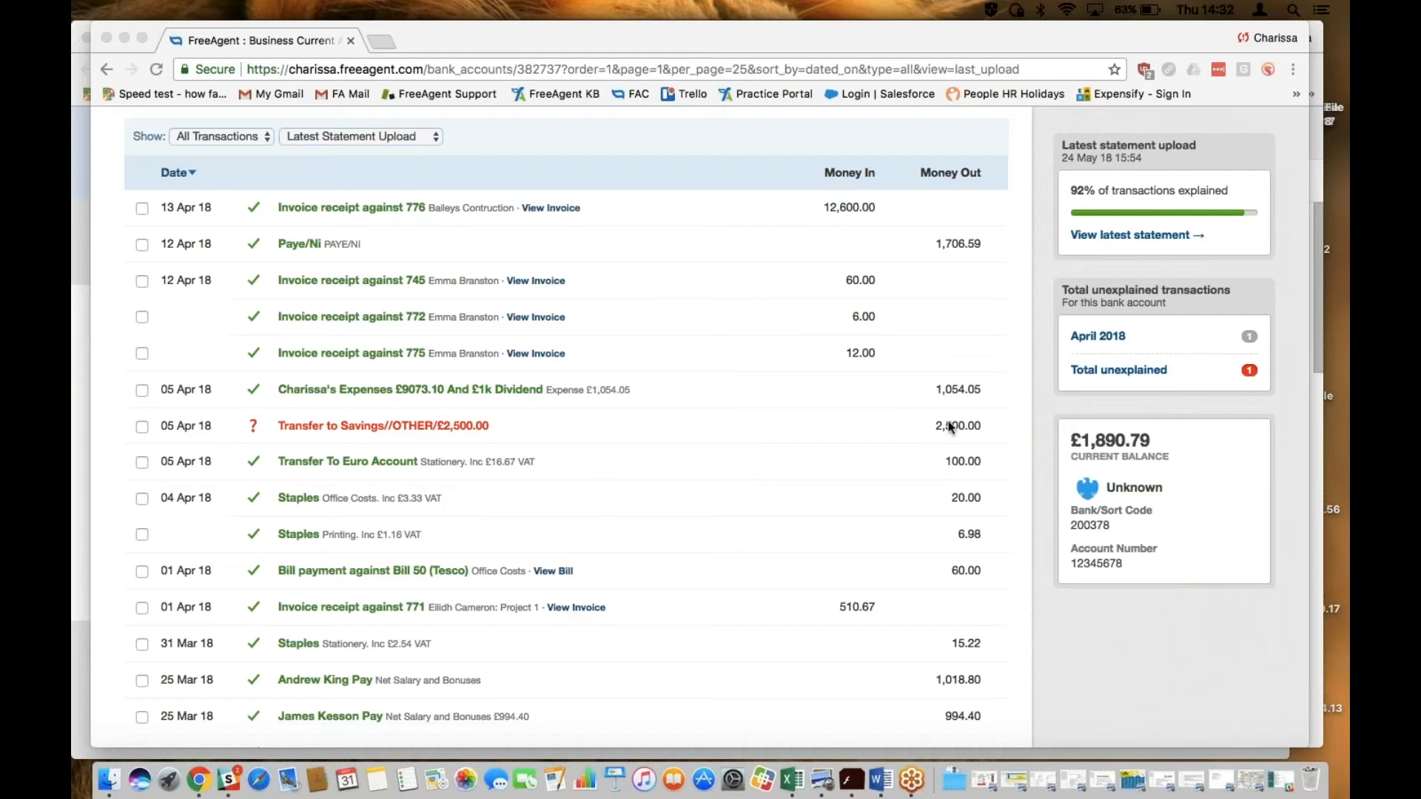
Review the available CIS deduction rates in the Construction Industry Scheme settings and leave without updating them.
left_click(1158, 442)
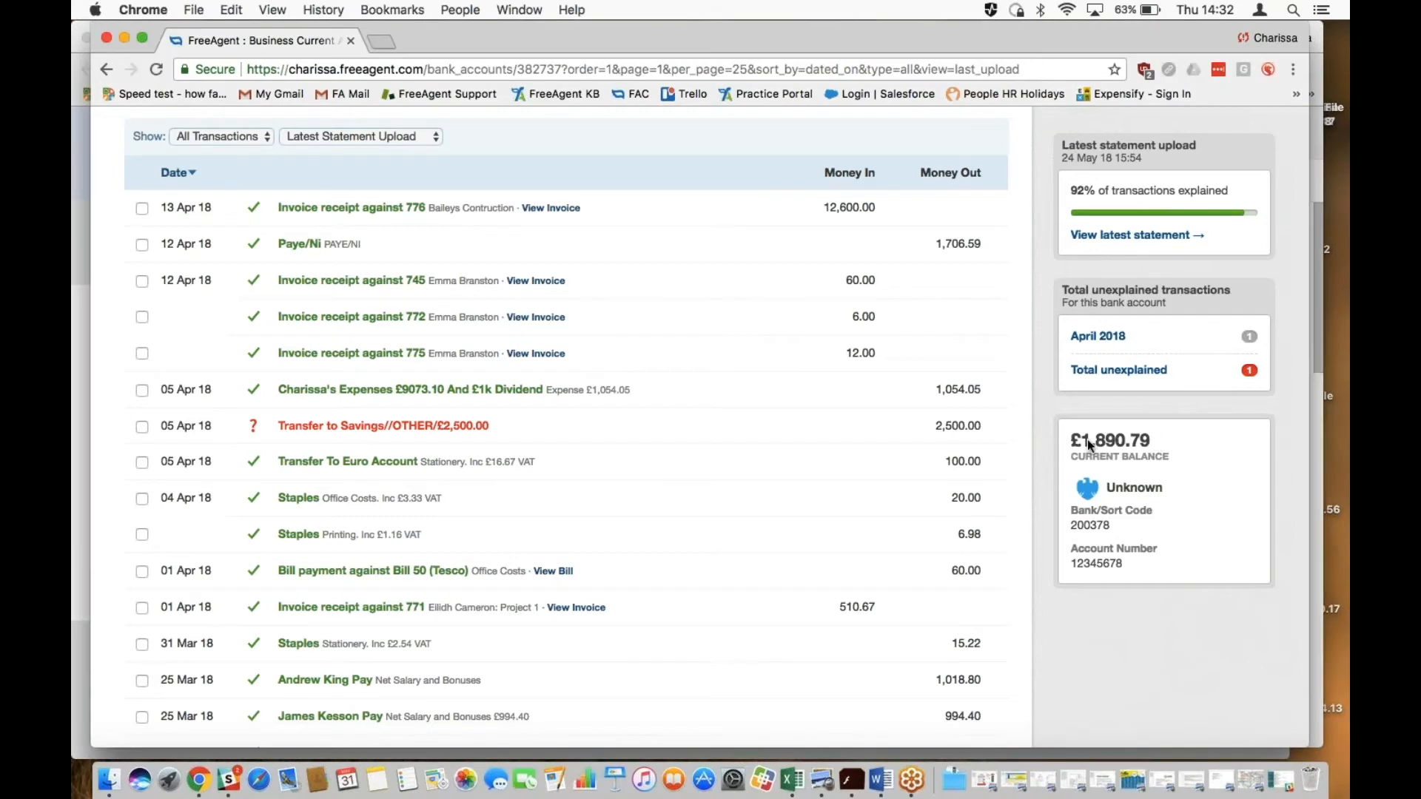
scroll(1085, 444, "up", 1)
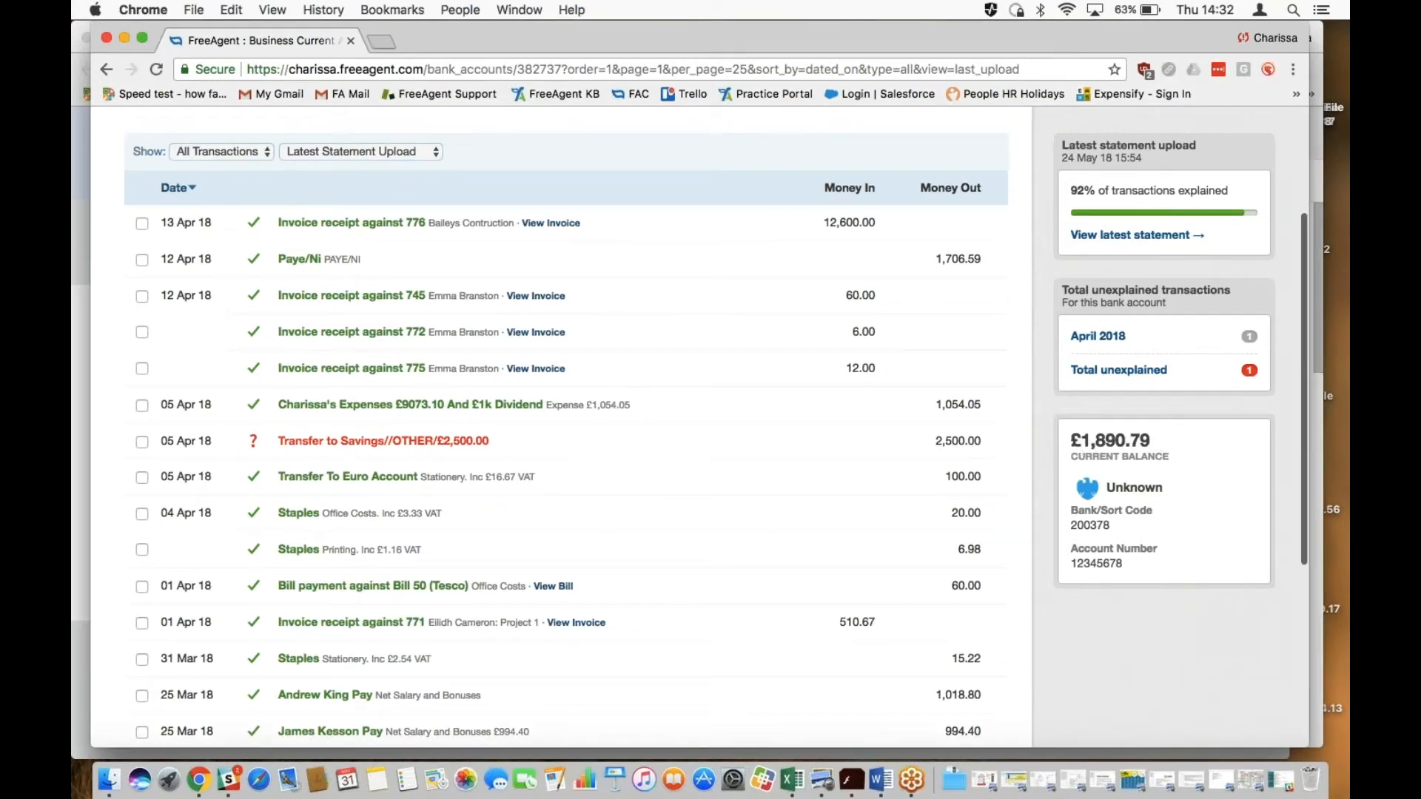
scroll(707, 385, "up", 5)
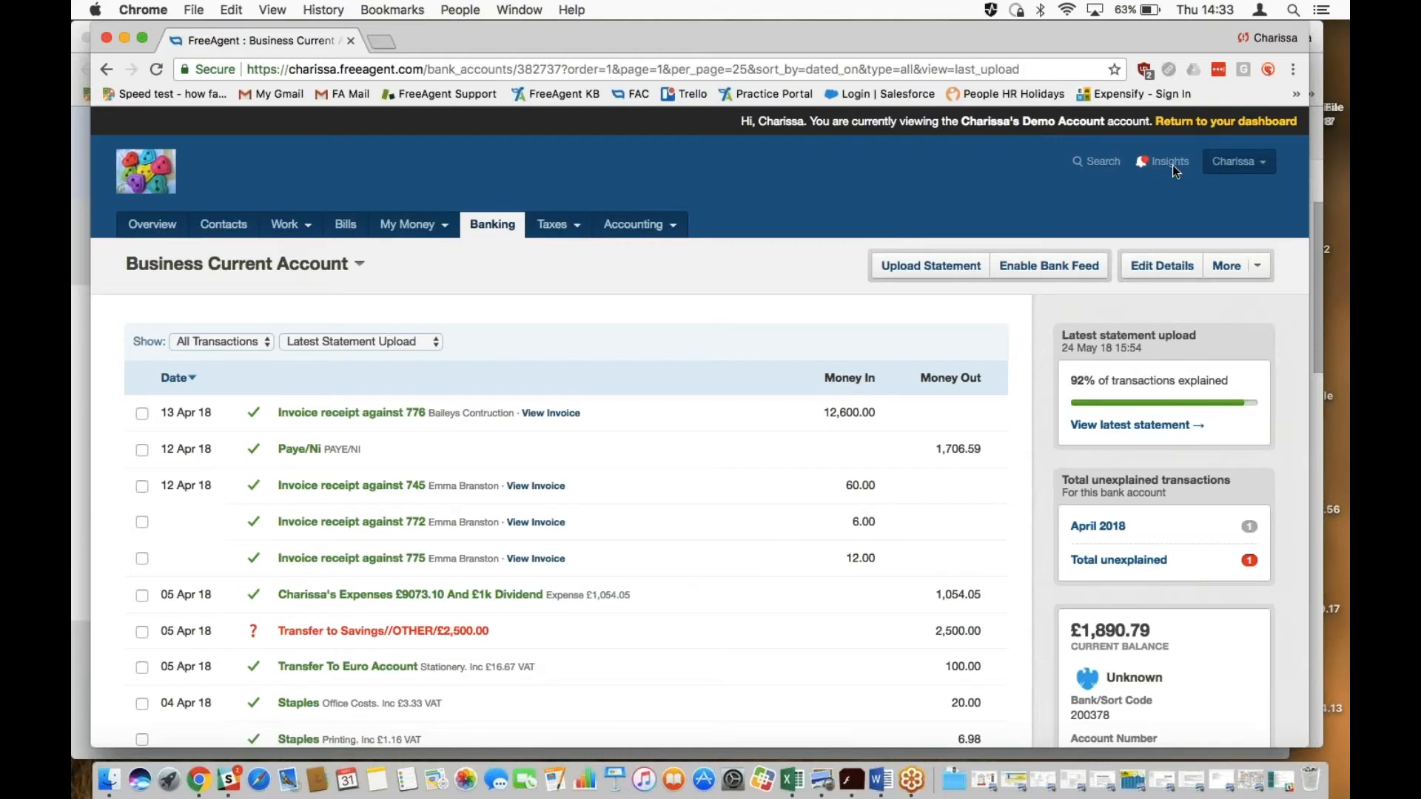
left_click(1234, 162)
left_click(1205, 192)
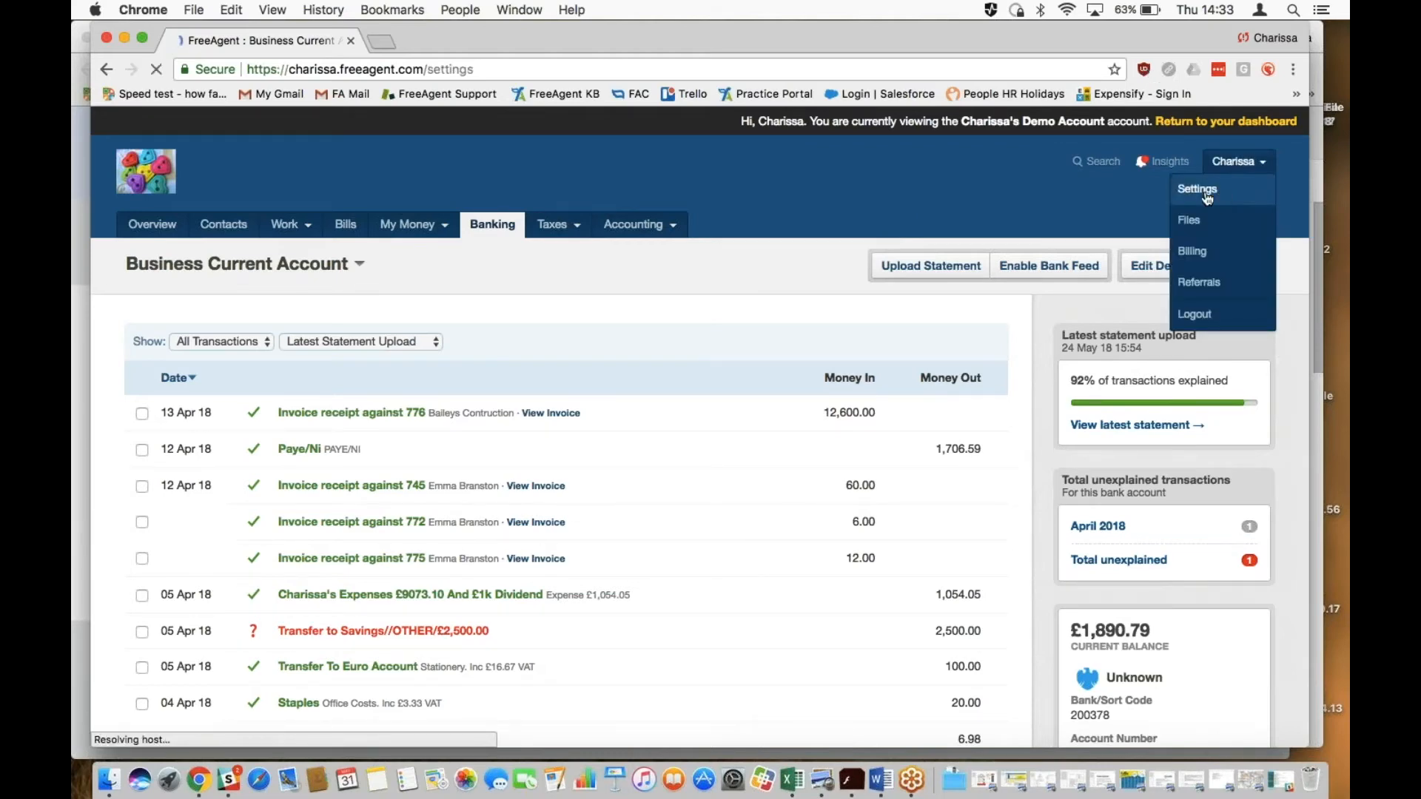
scroll(699, 427, "down", 5)
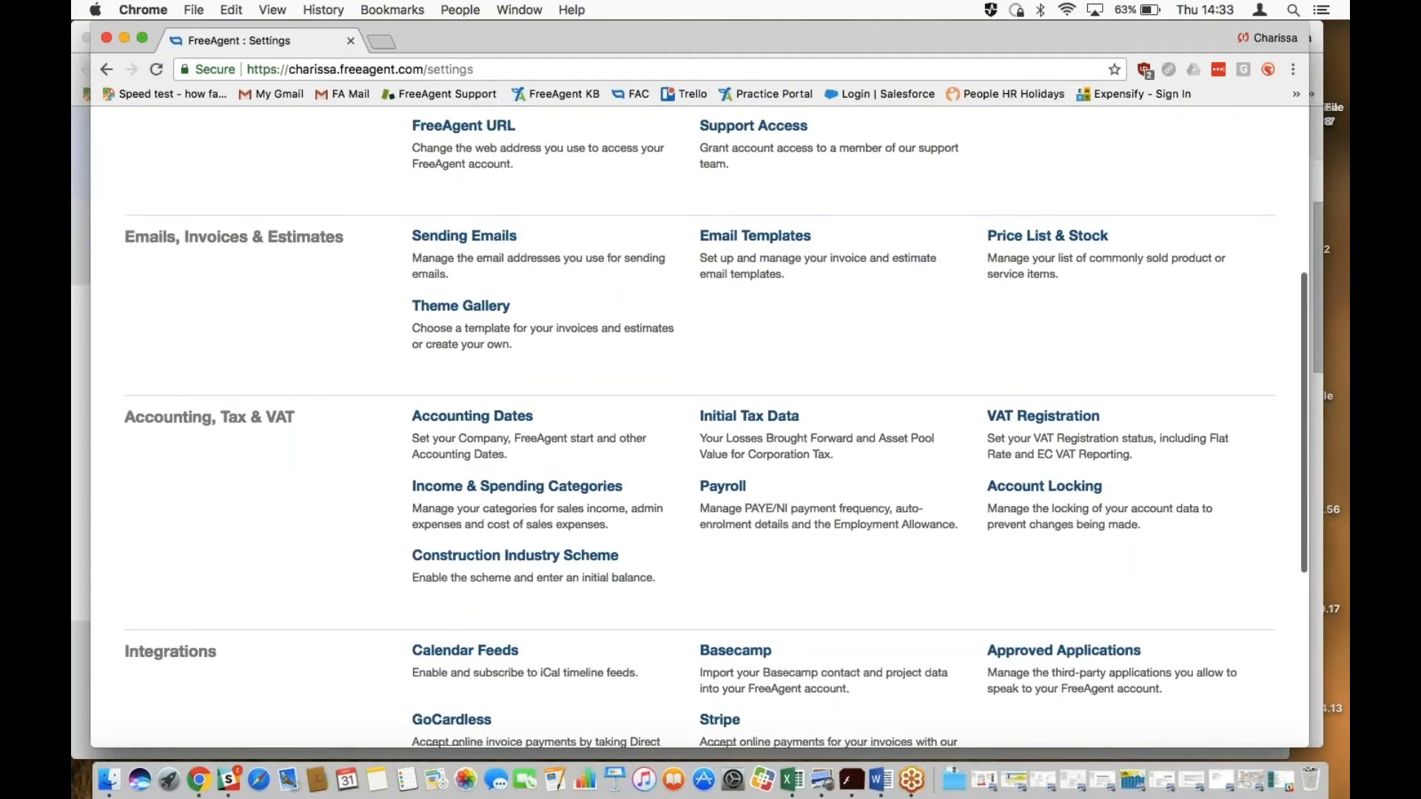
scroll(570, 524, "down", 1)
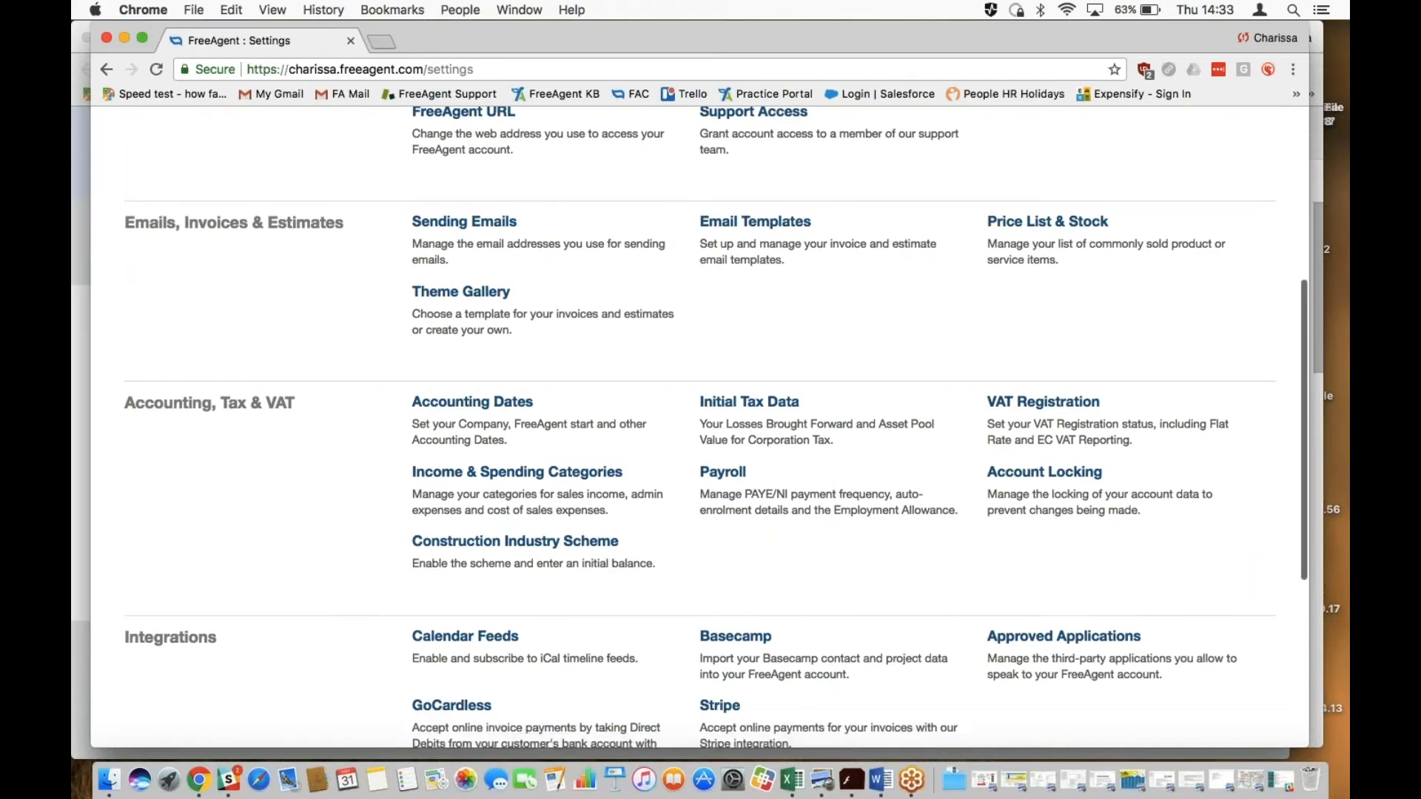
left_click(565, 526)
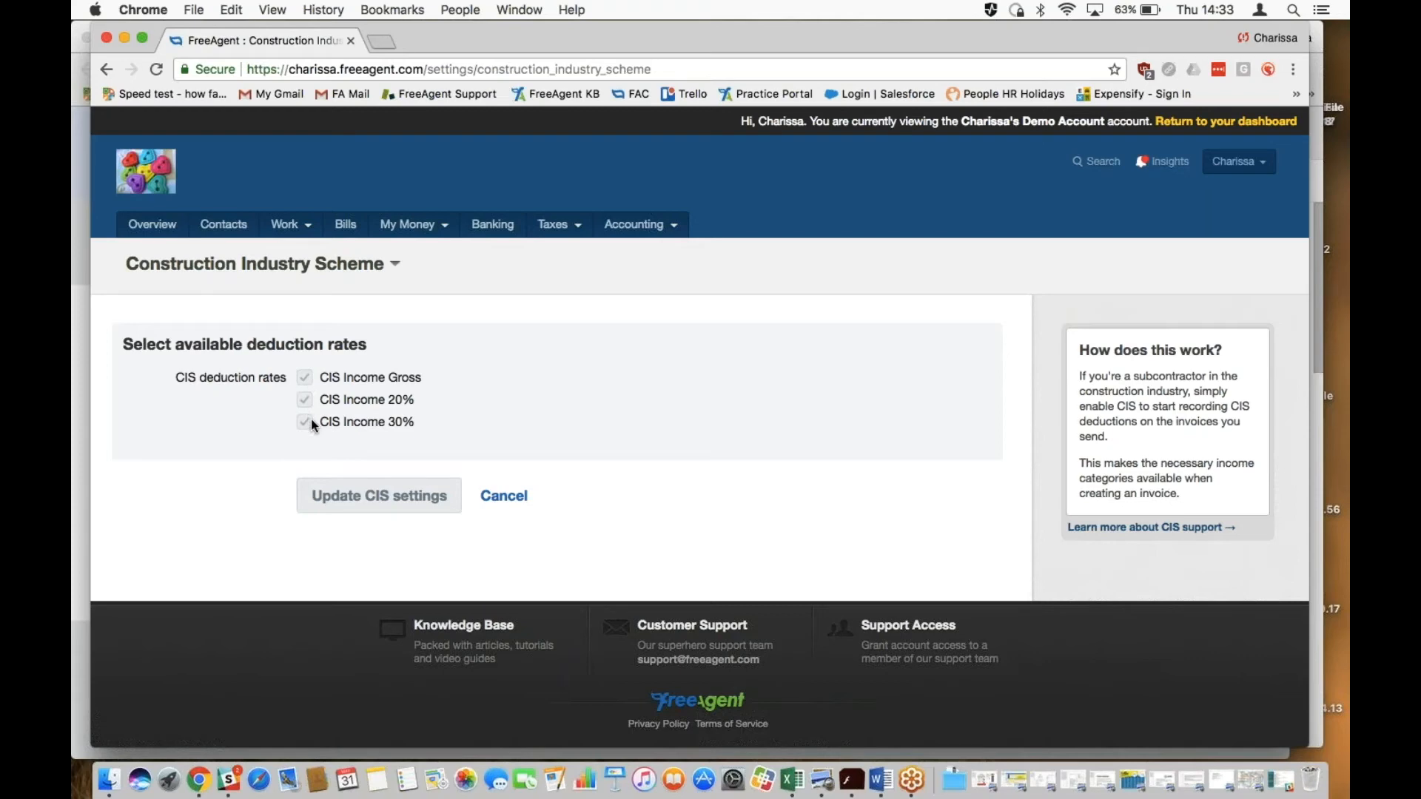
left_click(486, 497)
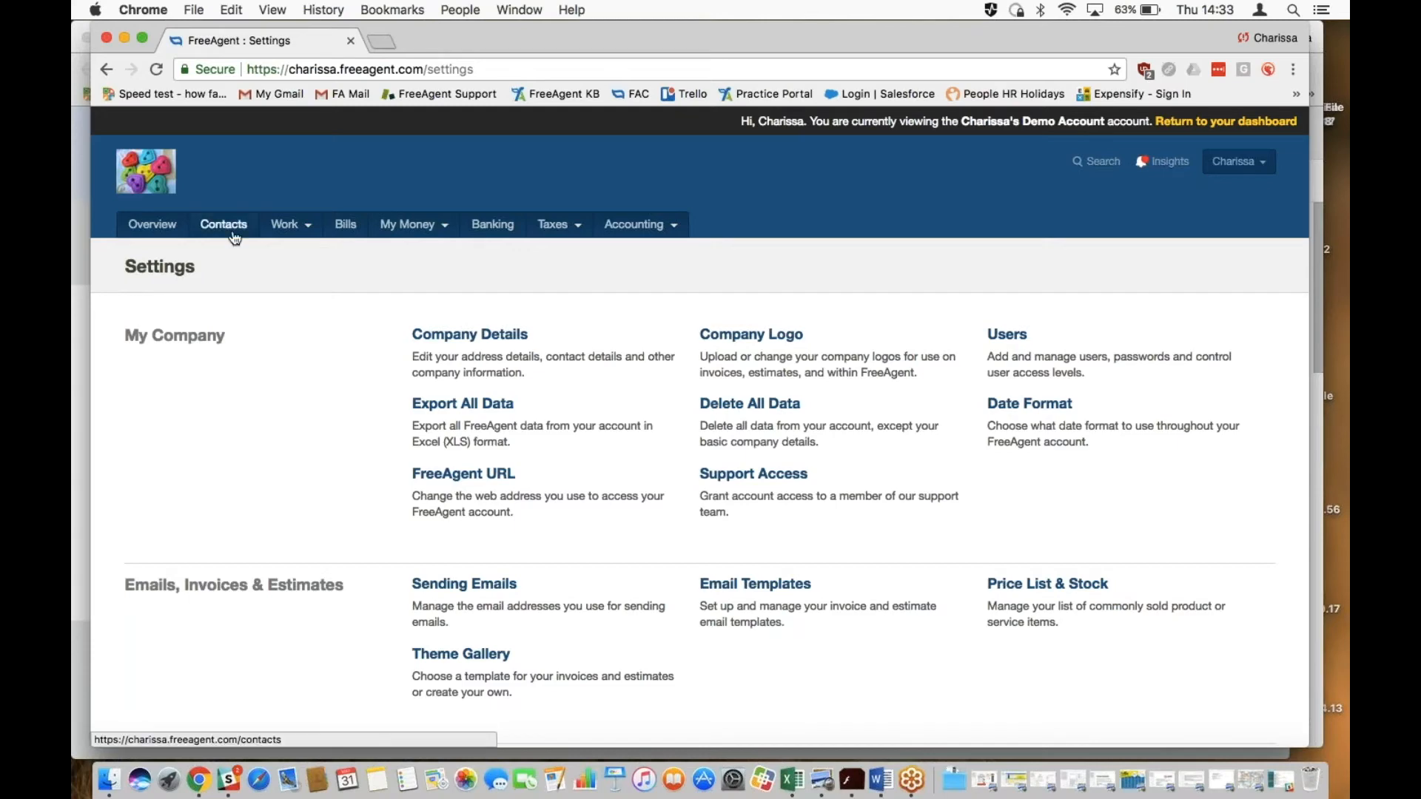
Open the CIS Project's details for editing and review its time and money fields and additional options.
mouse_move(273, 236)
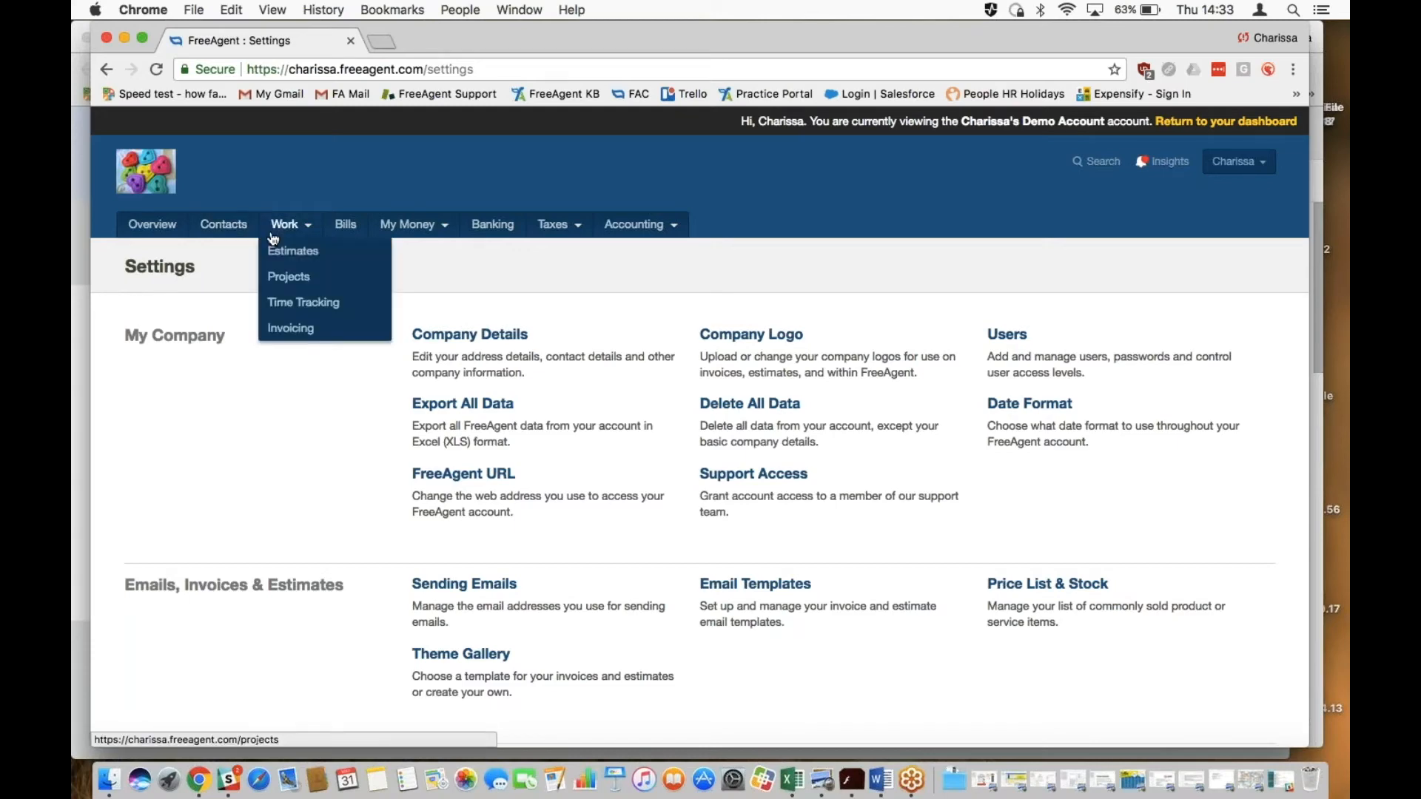
left_click(286, 278)
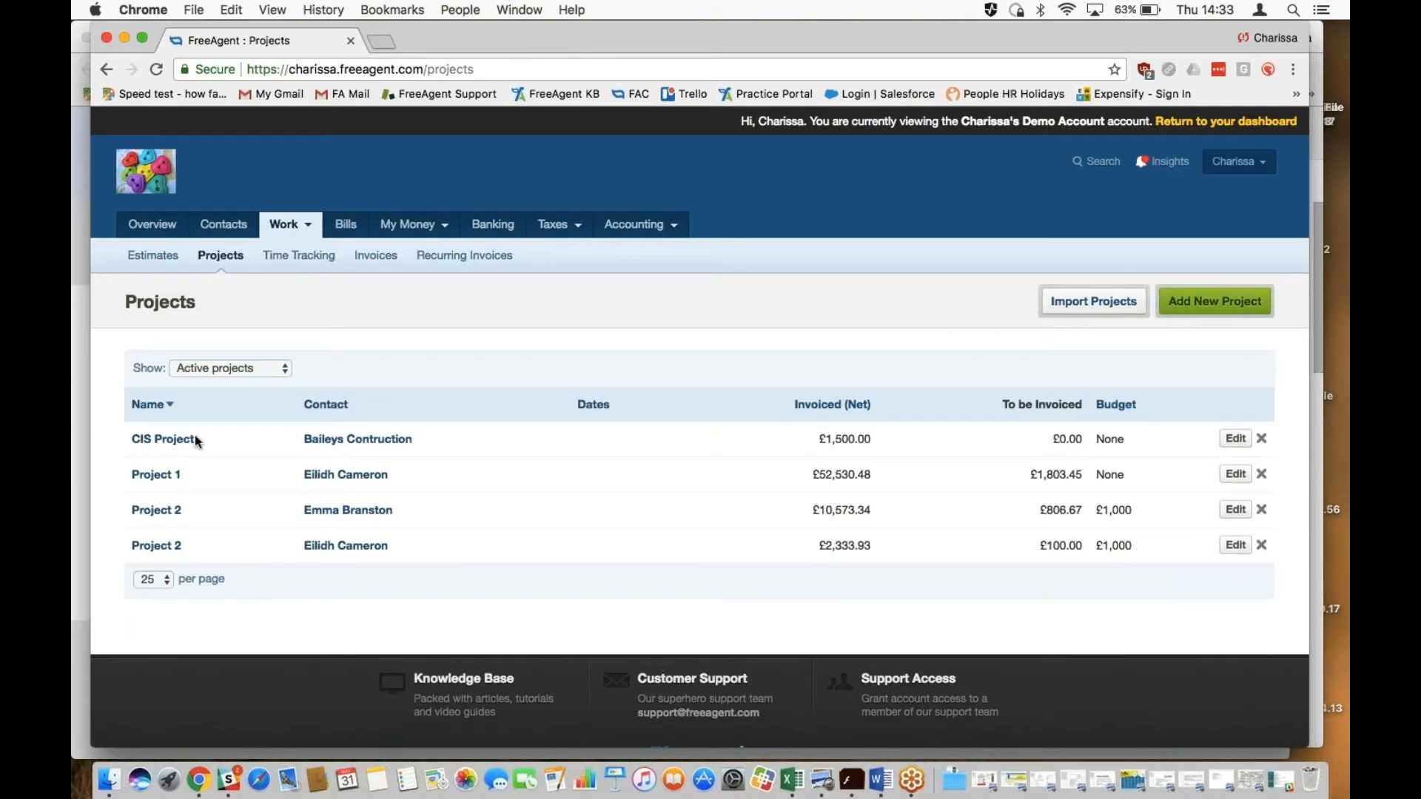
left_click(188, 447)
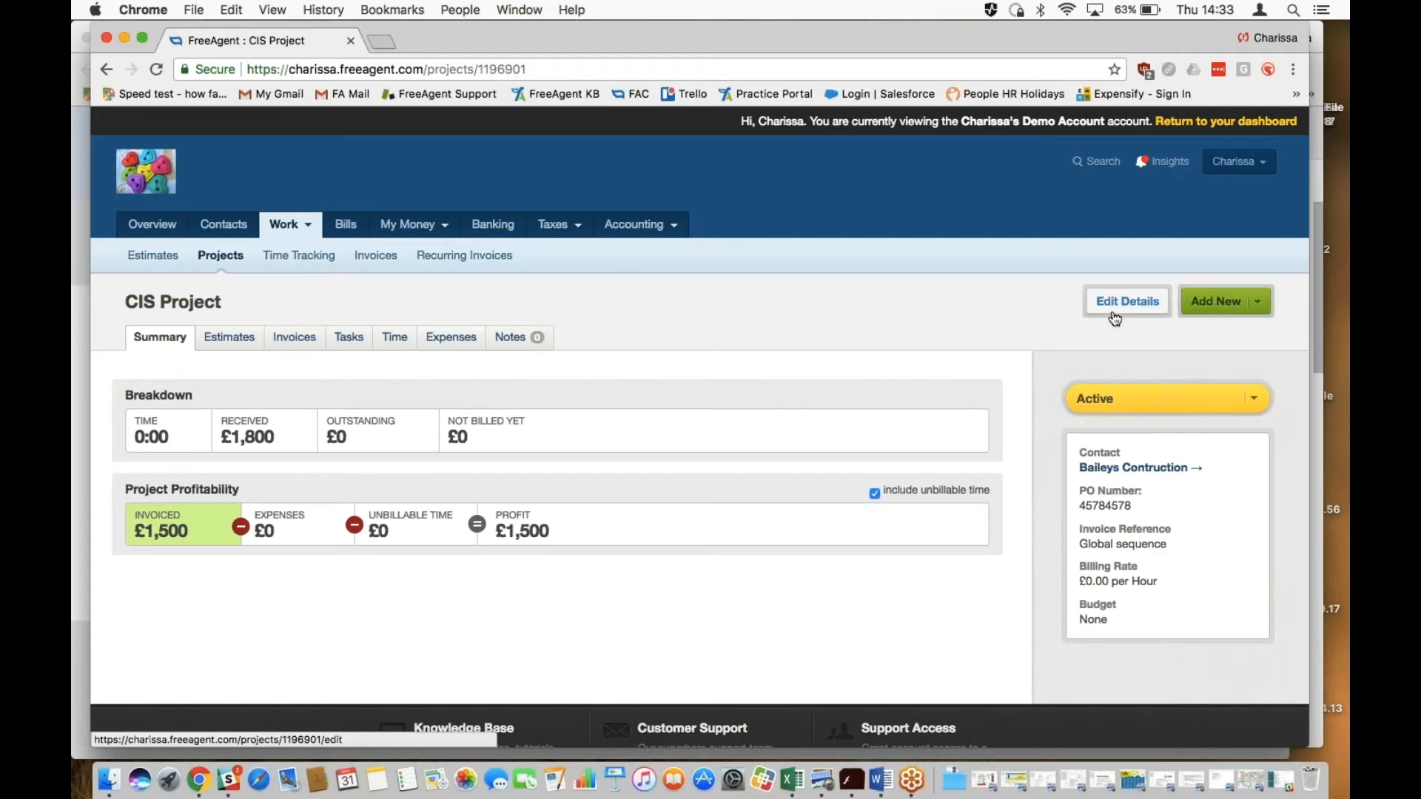
left_click(1123, 306)
scroll(755, 384, "down", 5)
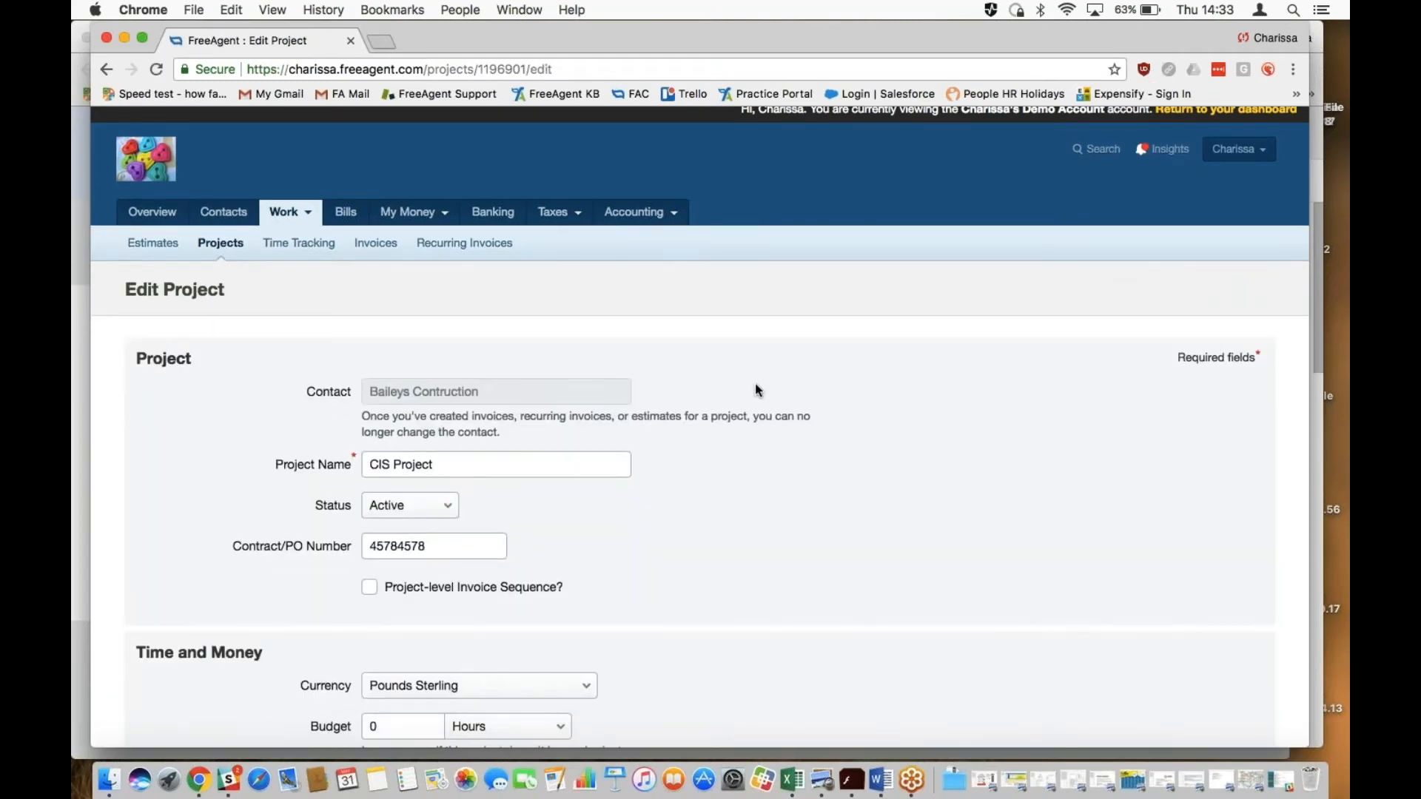
scroll(755, 383, "down", 2)
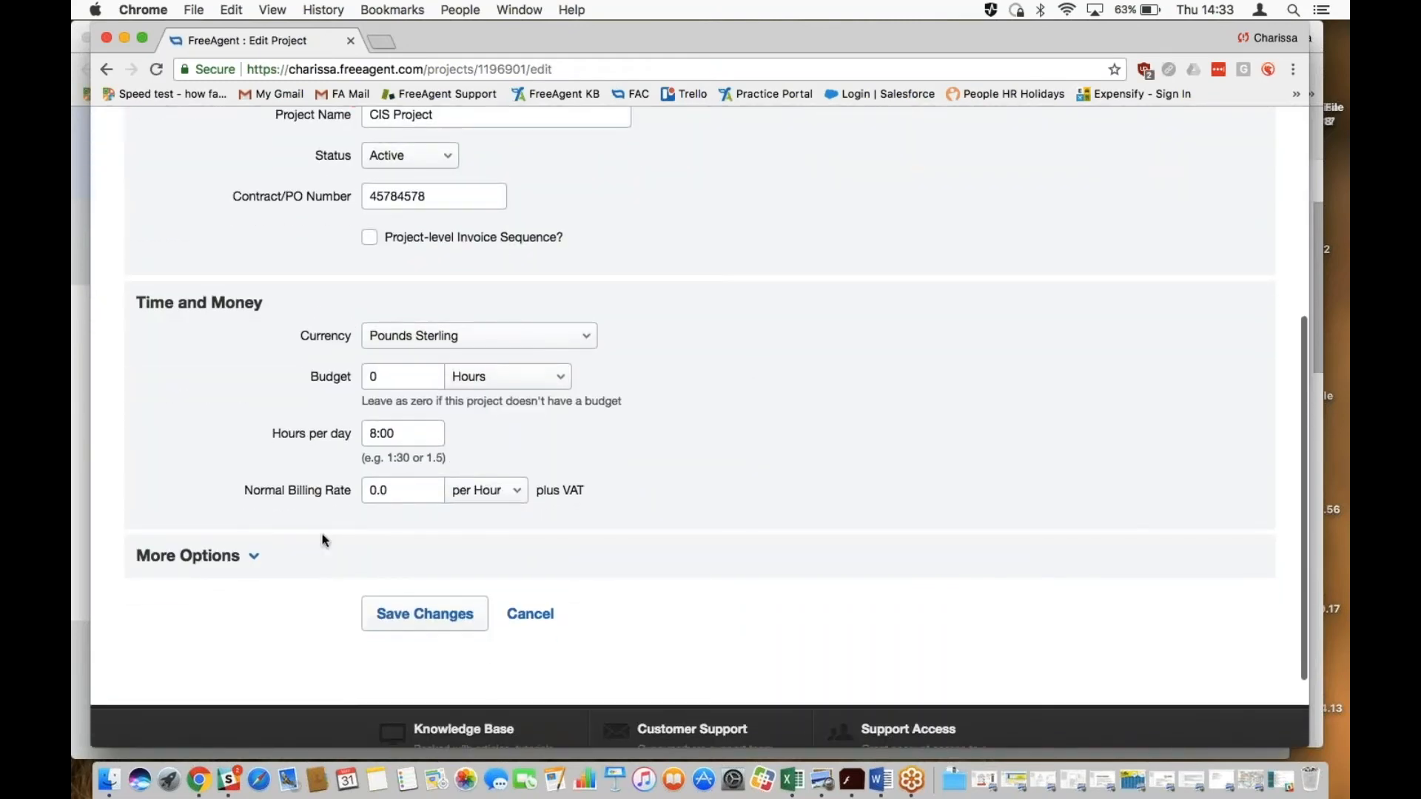
left_click(280, 549)
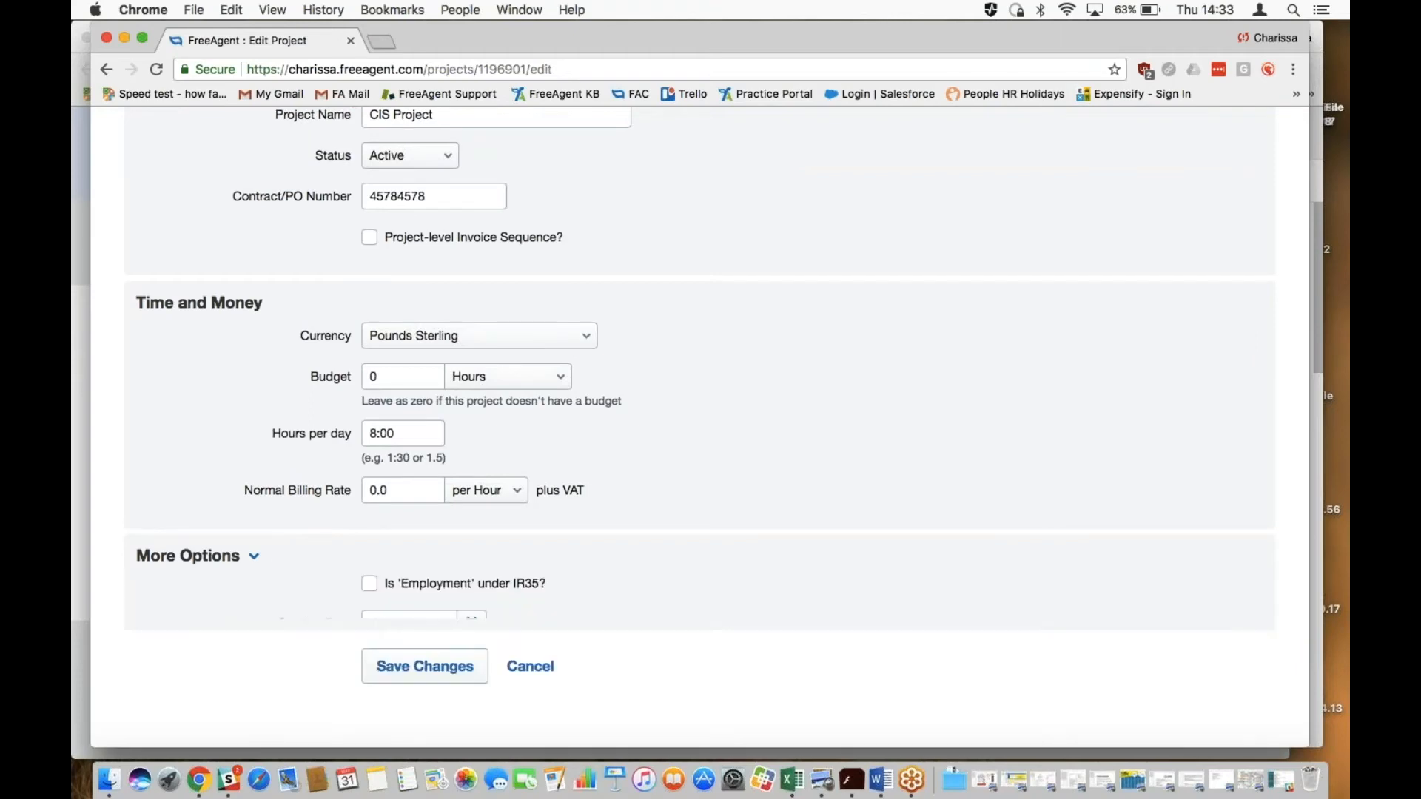
scroll(396, 402, "down", 4)
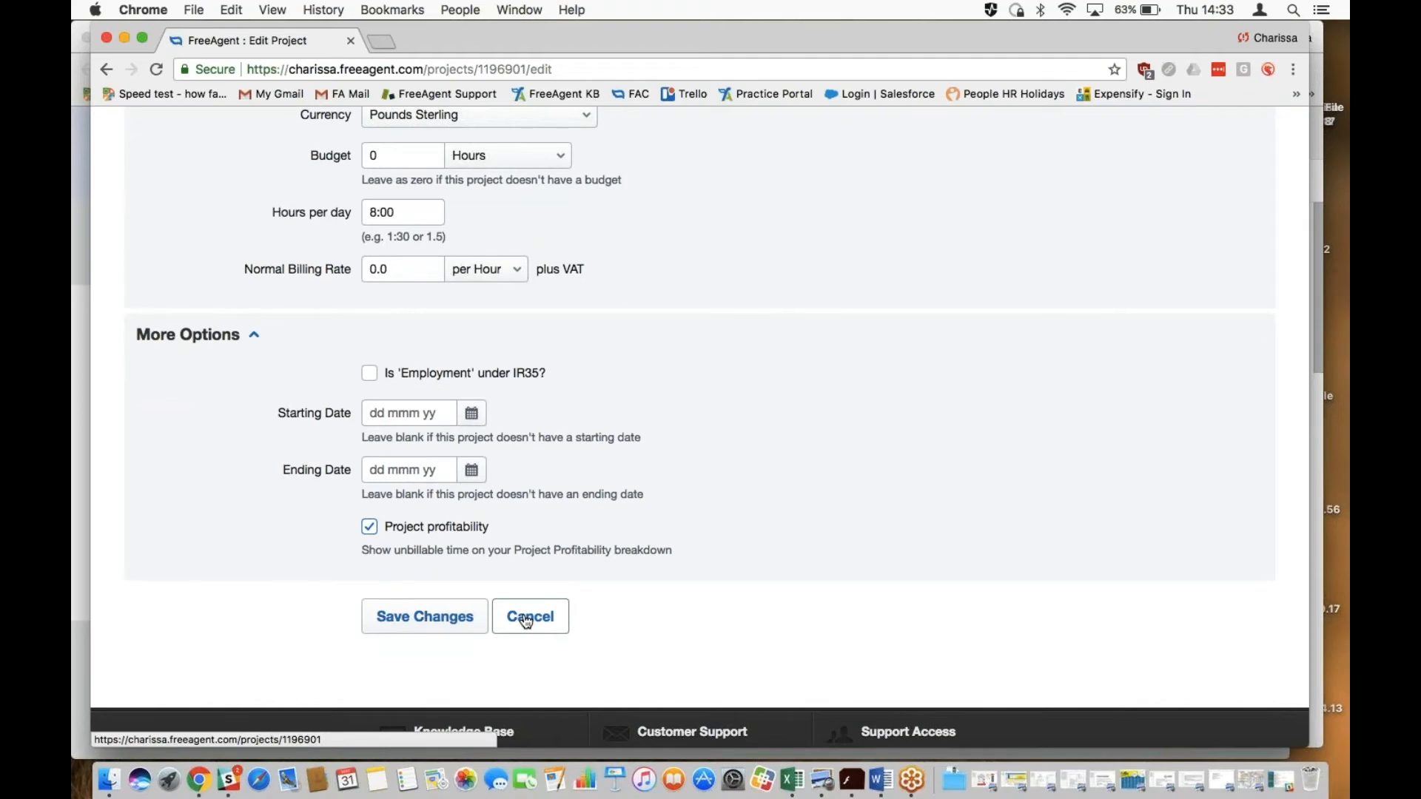
Leave the project unedited and view the income categories under Income & Spending Categories in the account settings.
scroll(526, 621, "up", 10)
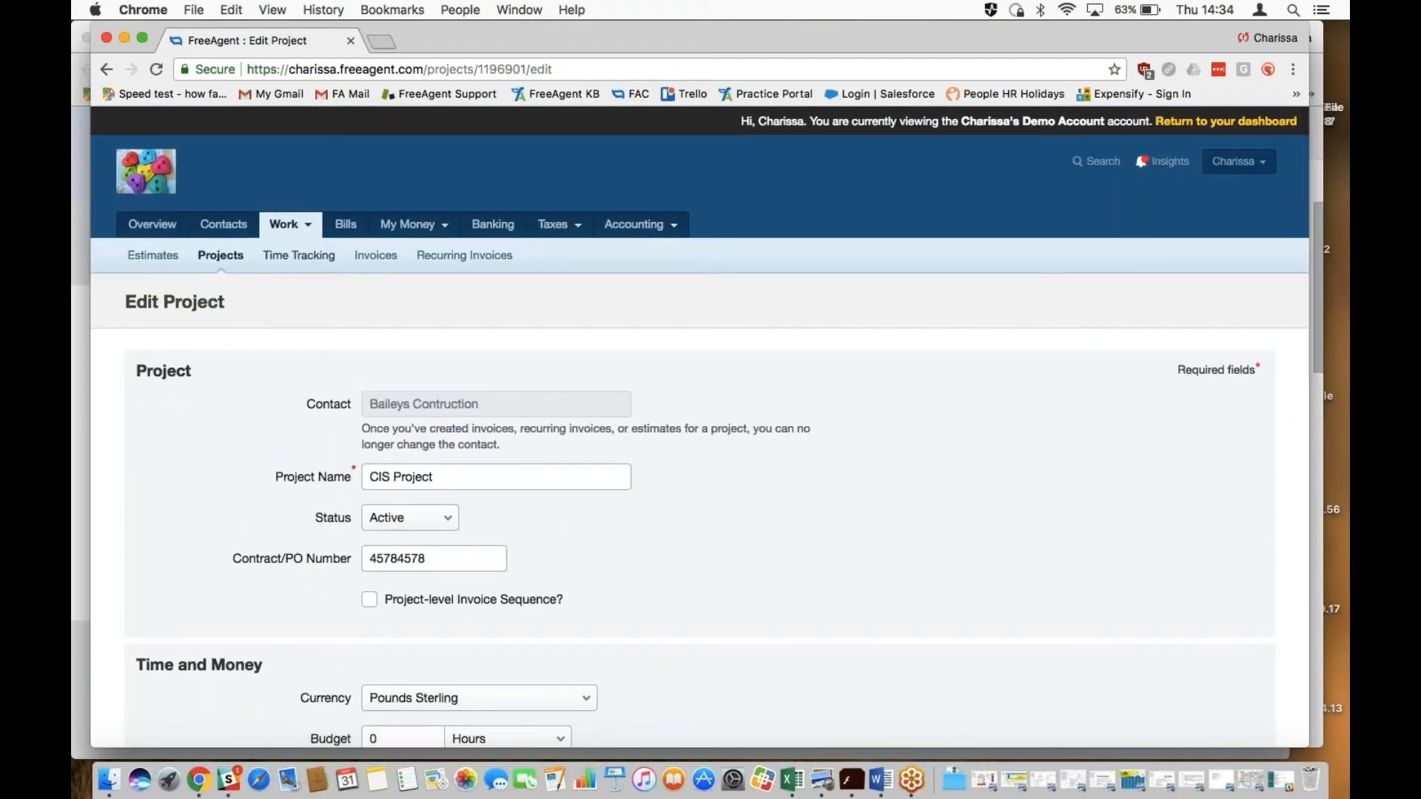
left_click(1235, 161)
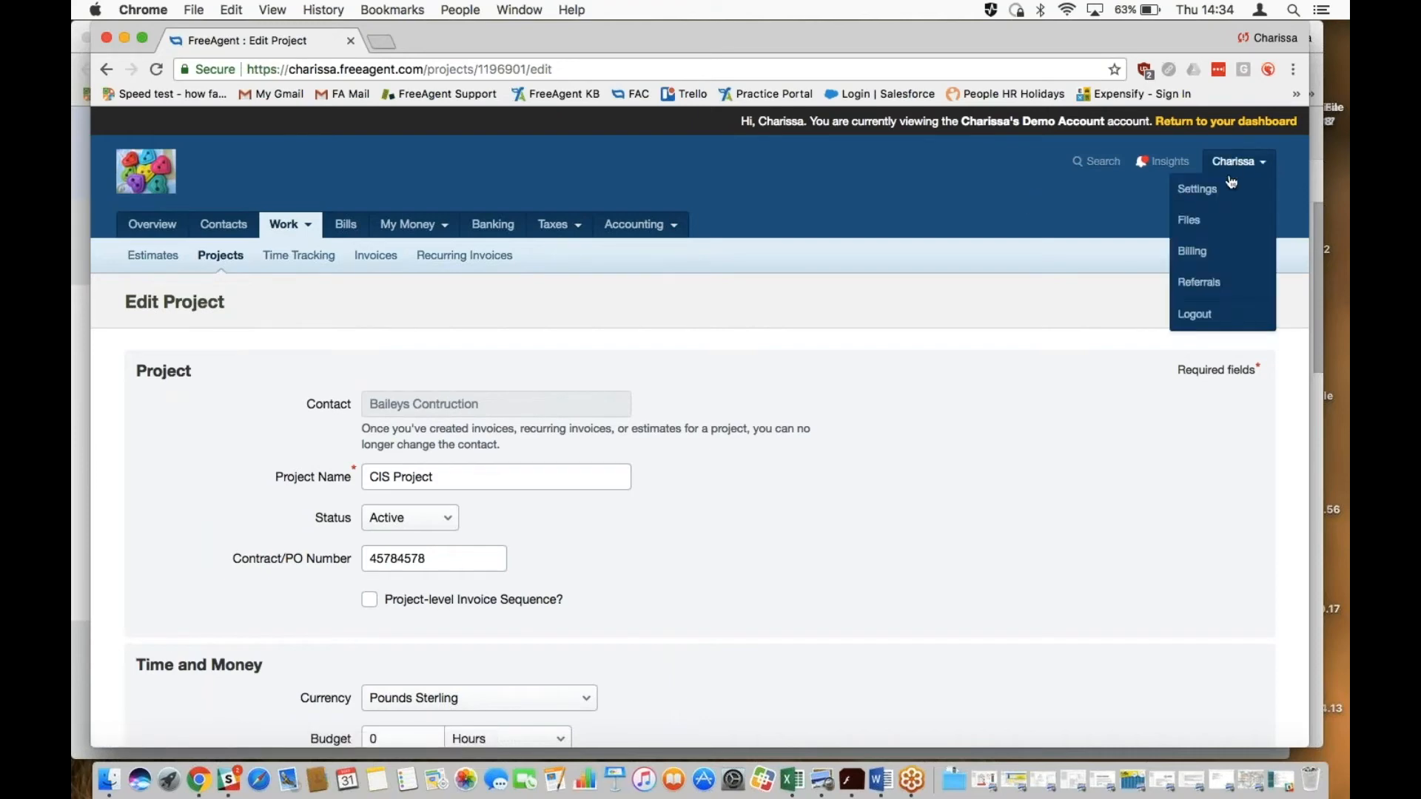
left_click(1226, 195)
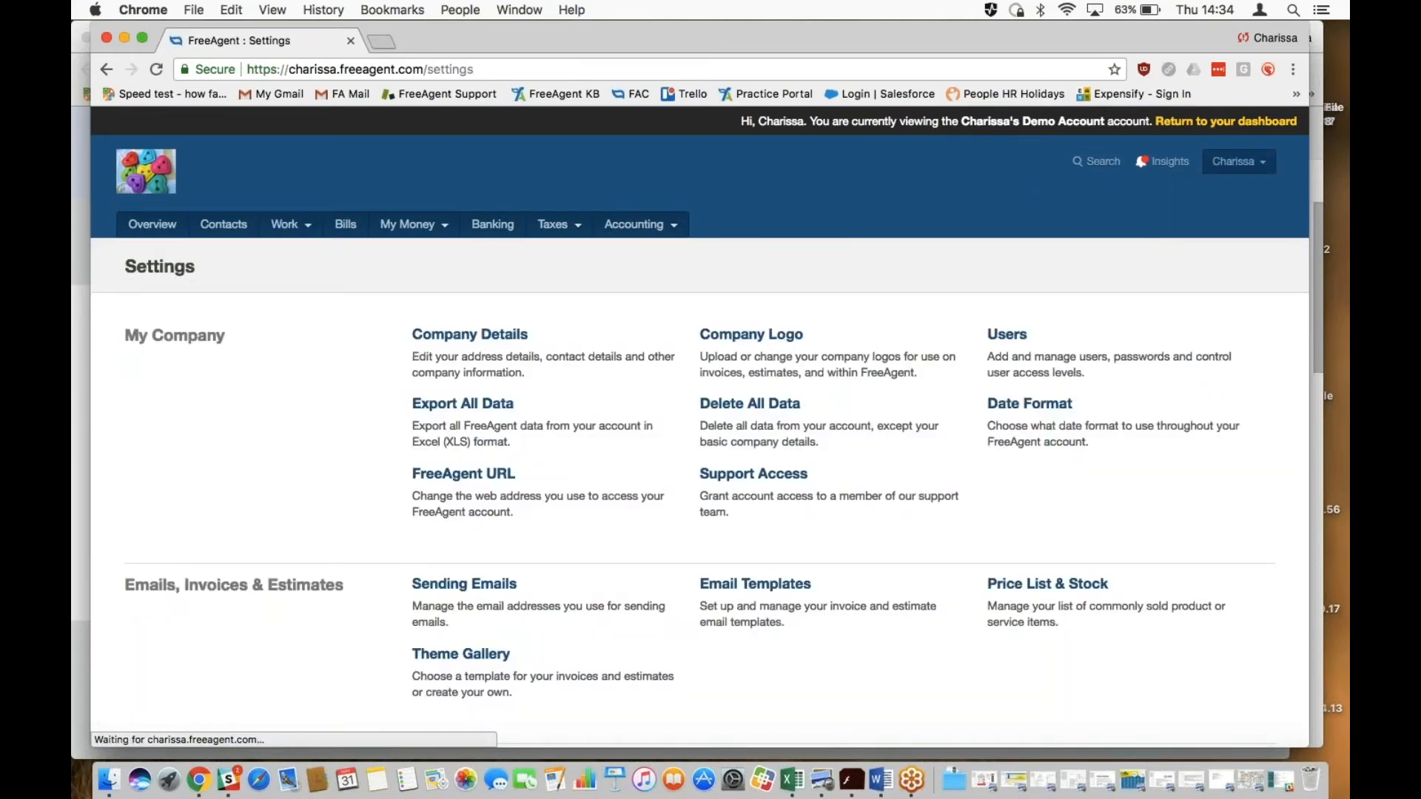
scroll(1226, 194, "down", 3)
scroll(586, 584, "down", 3)
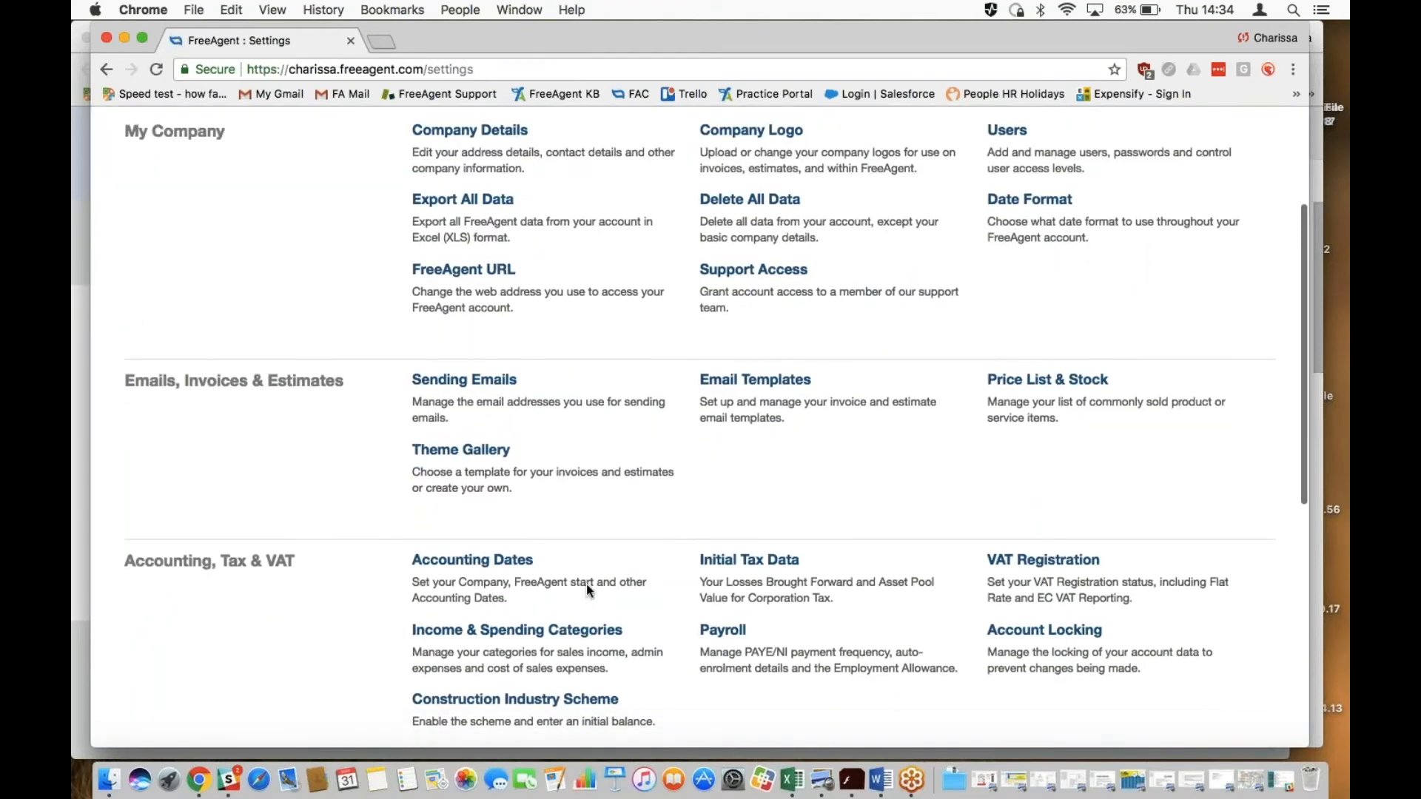
left_click(581, 630)
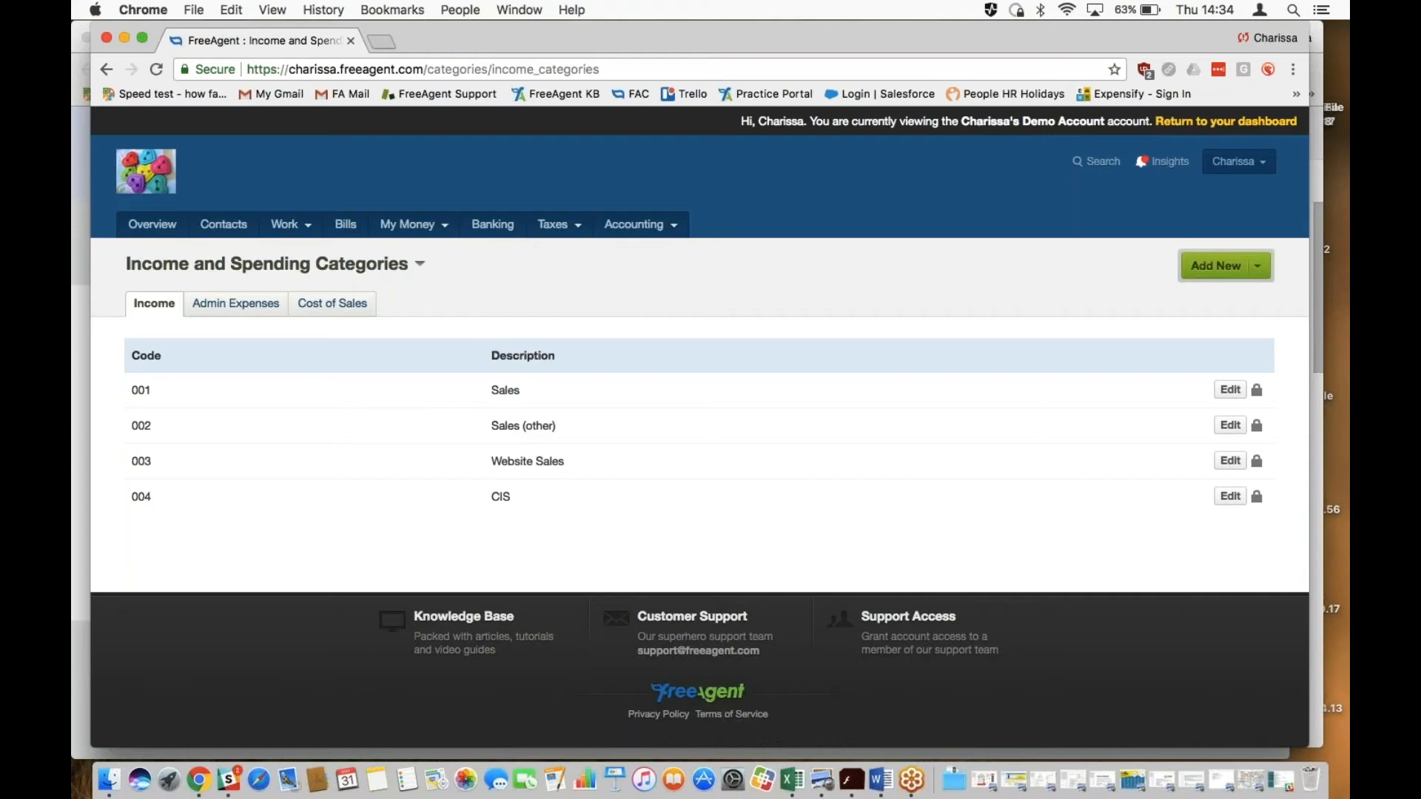
Start a new invoice for the contact Baileys Contruction and assign it to CIS Project.
mouse_move(278, 230)
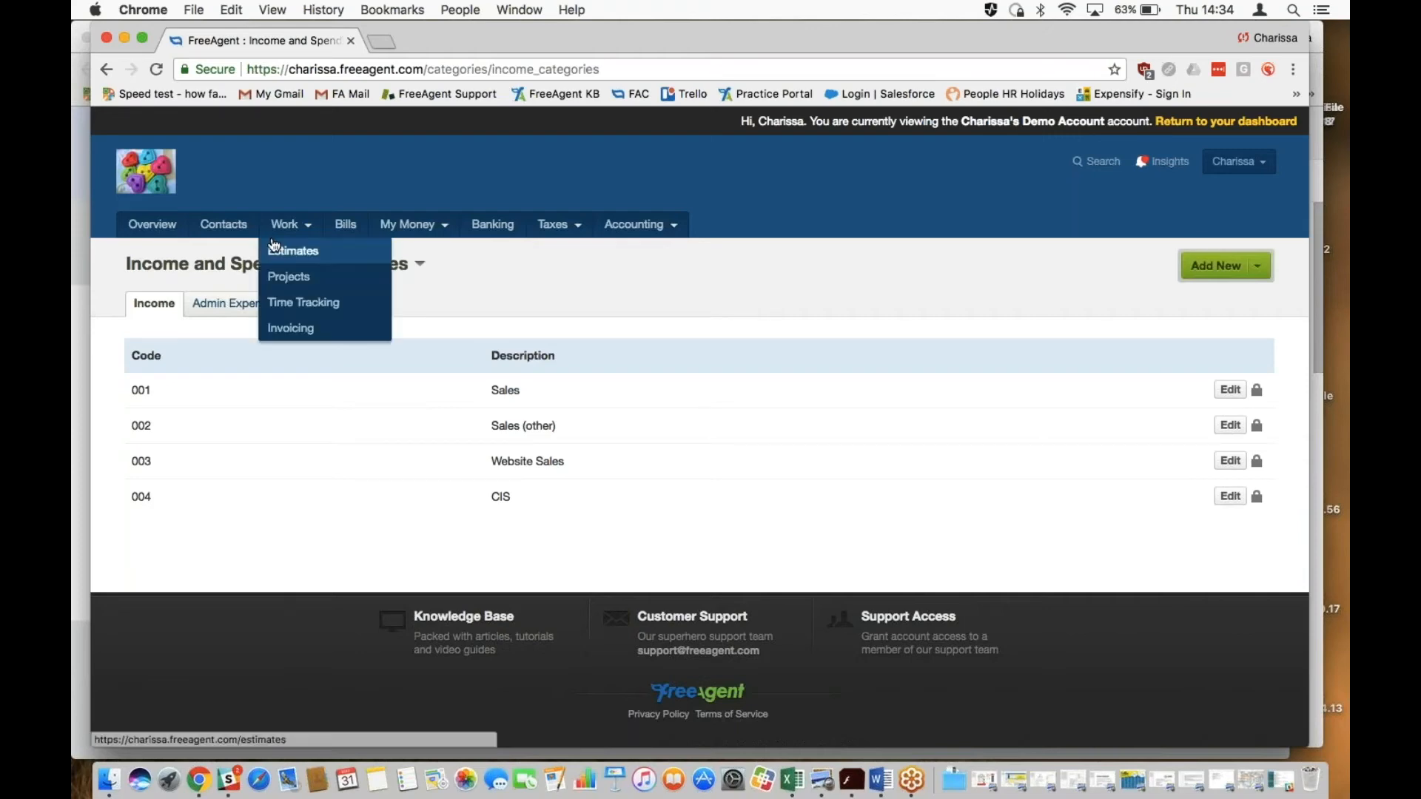
left_click(288, 330)
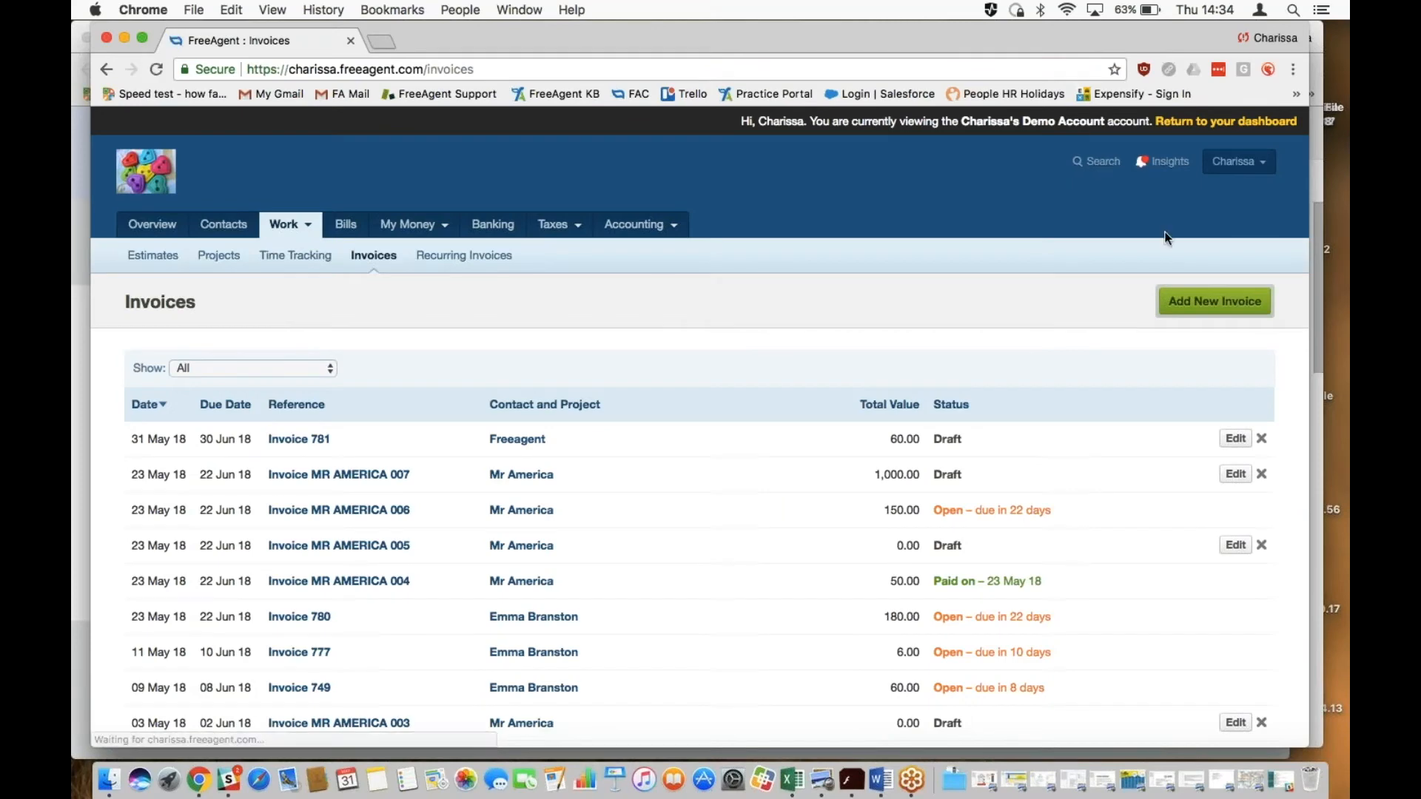
left_click(1222, 303)
left_click(487, 405)
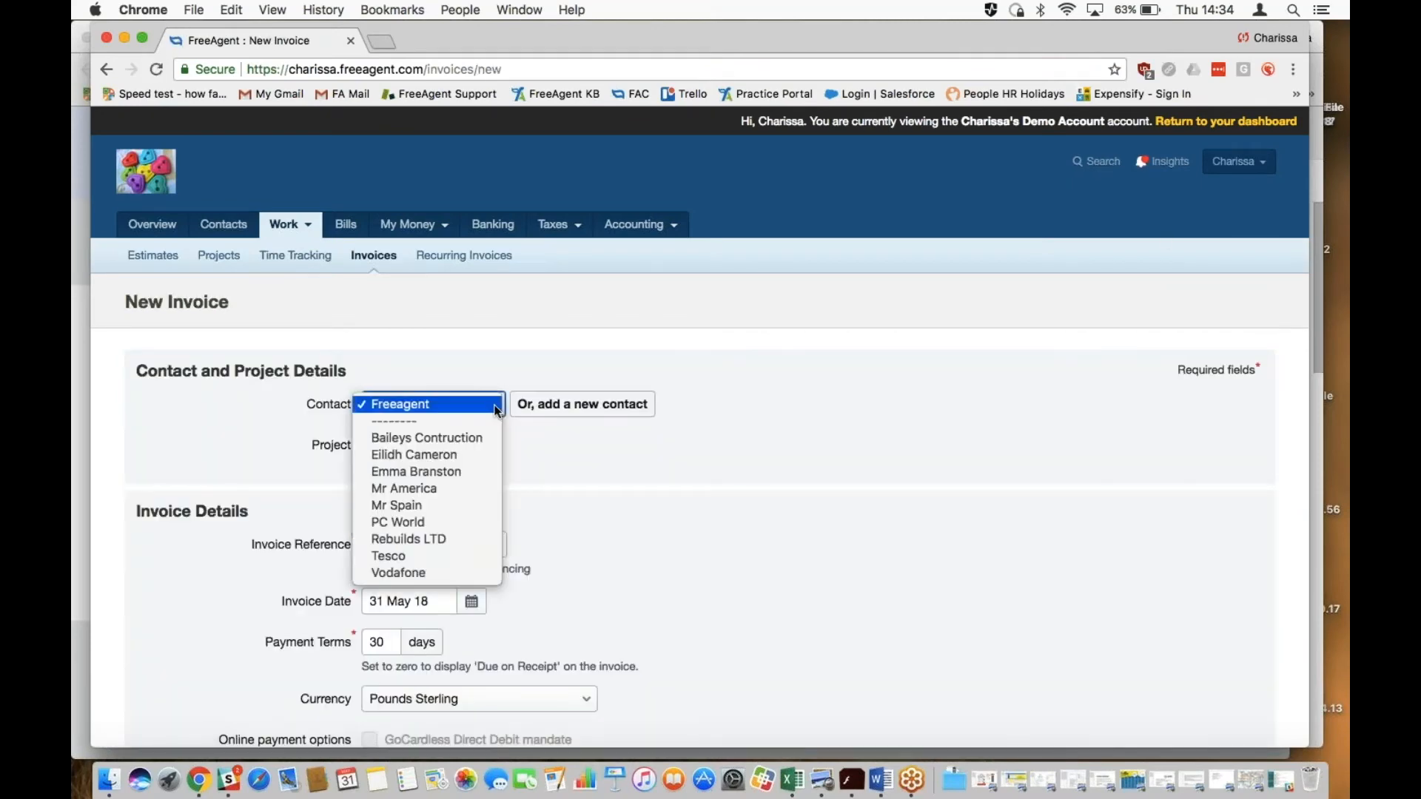
left_click(484, 443)
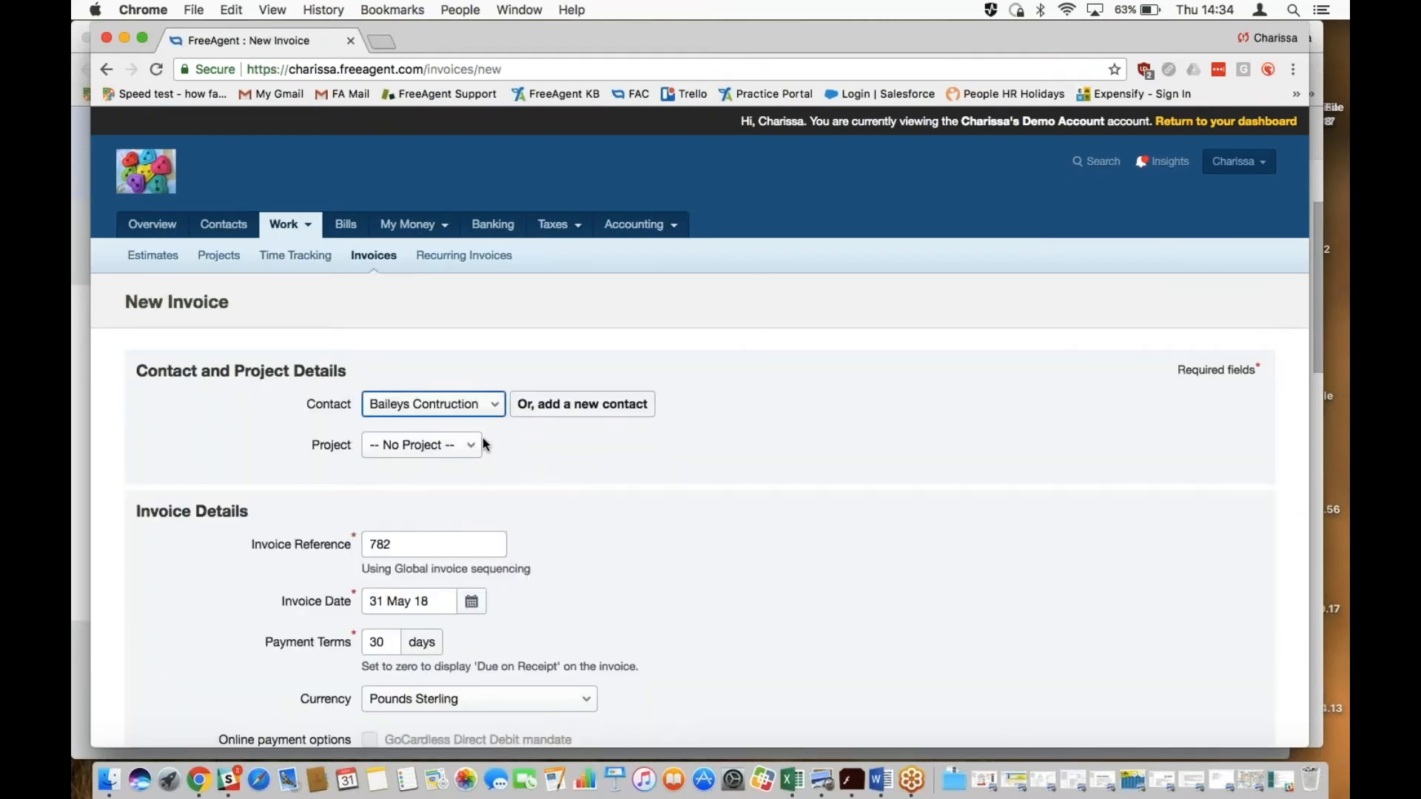
left_click(479, 446)
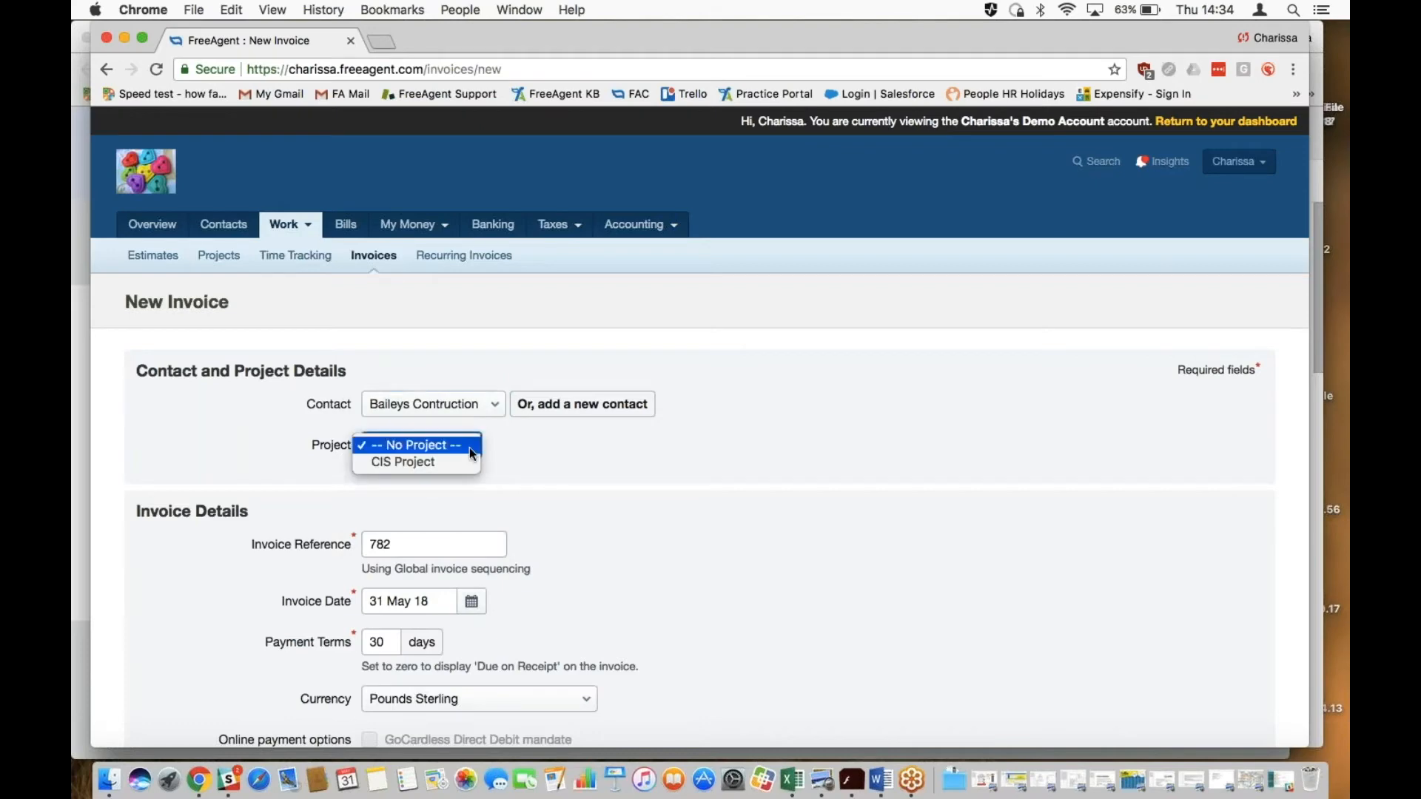
left_click(468, 463)
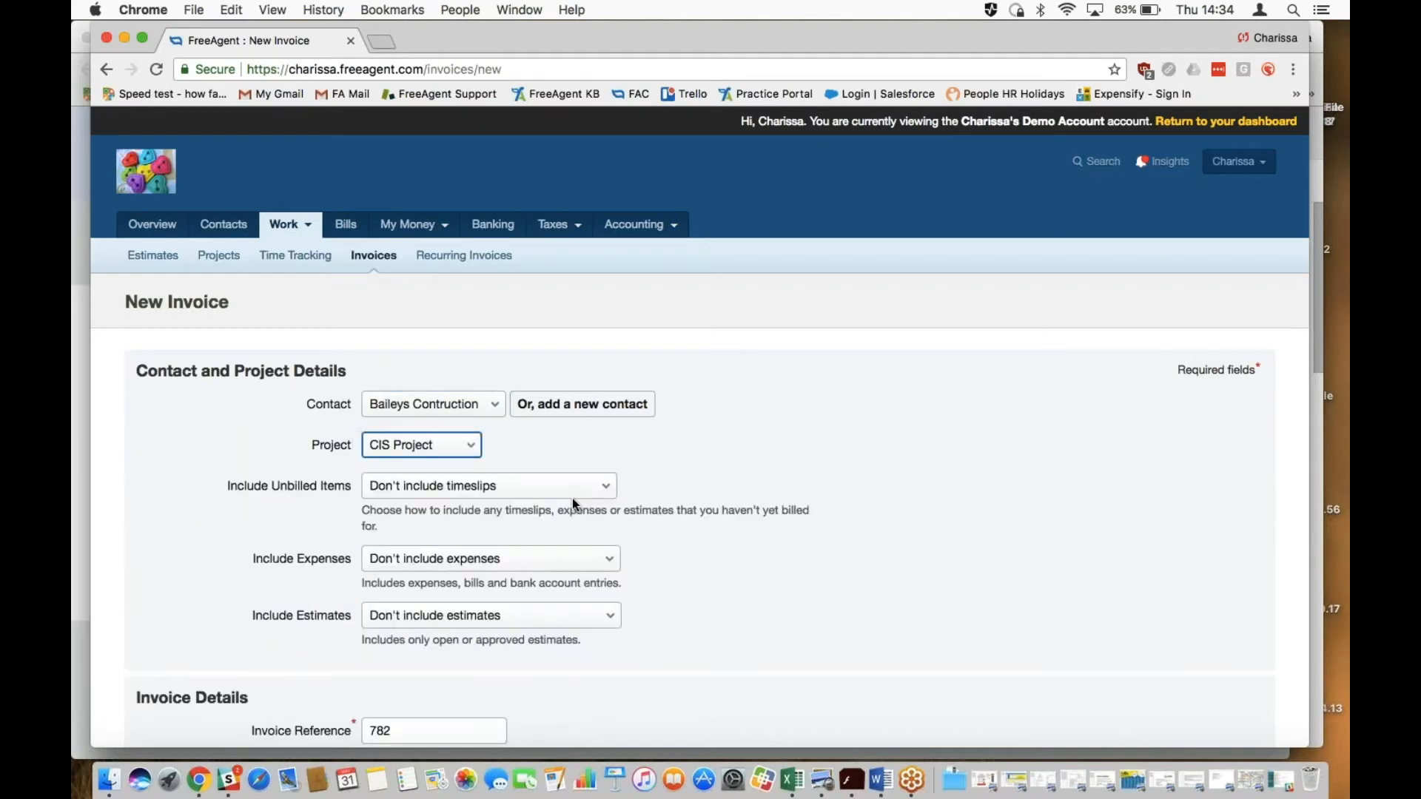
Check the choices for including expenses on the new invoice and keep "Don't include expenses".
scroll(572, 498, "down", 2)
scroll(572, 498, "down", 3)
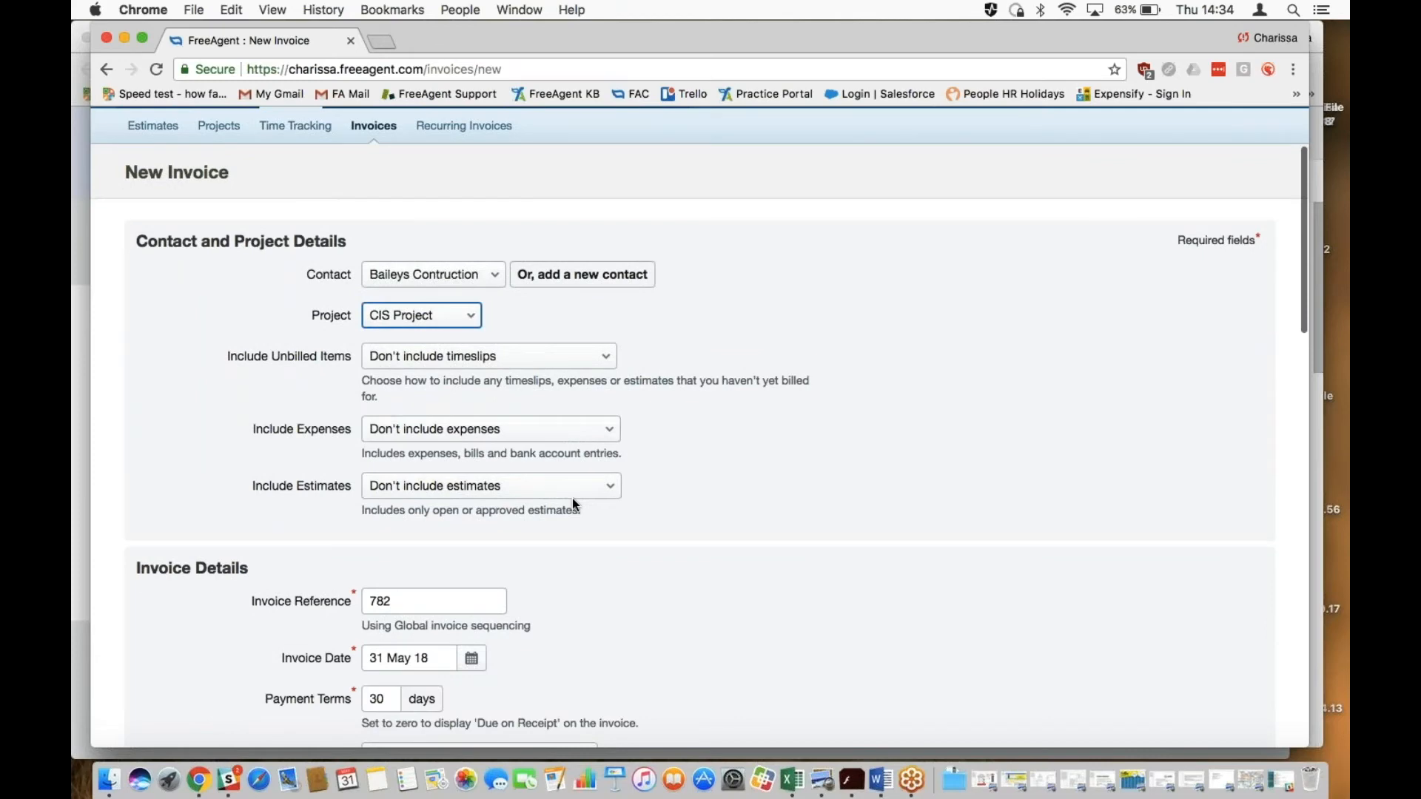
left_click(611, 433)
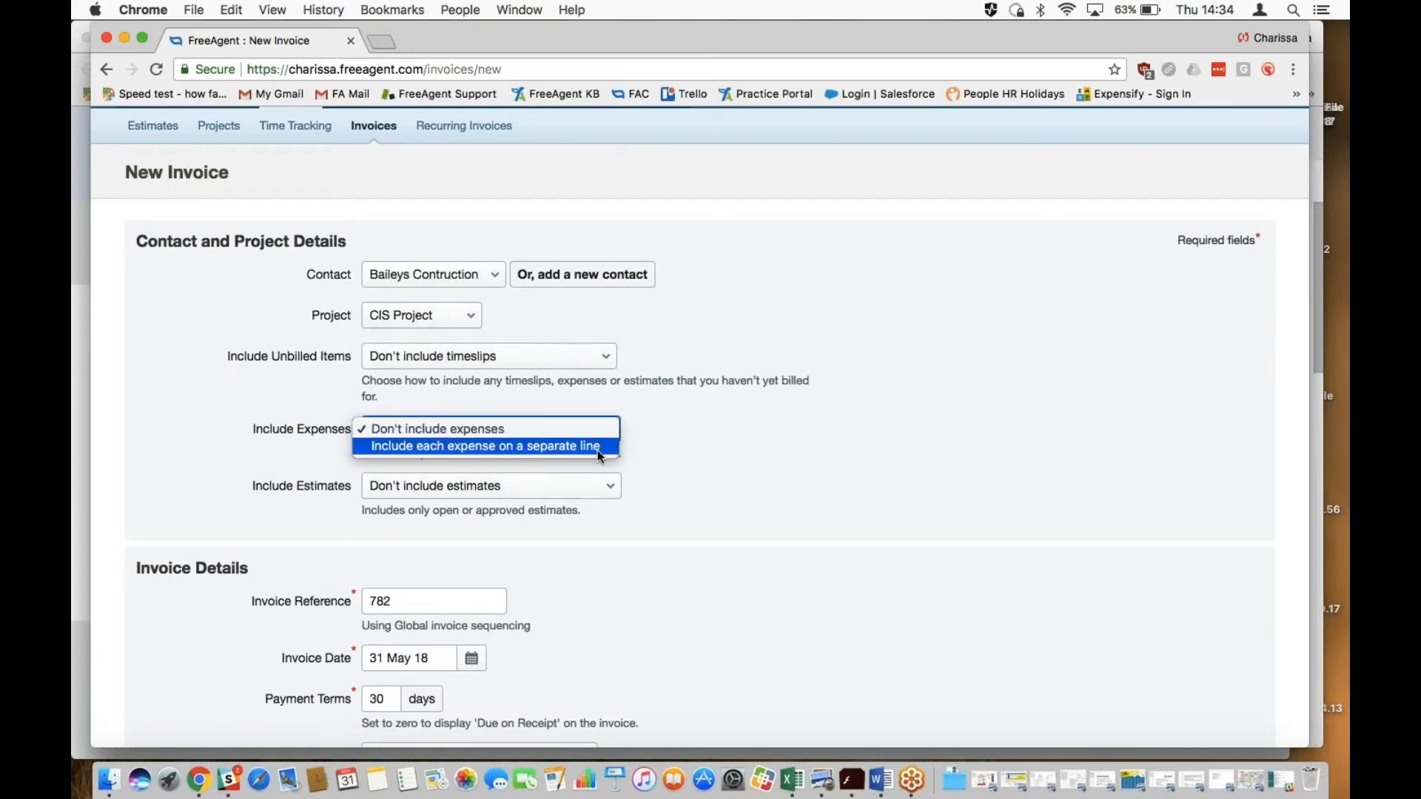
left_click(587, 429)
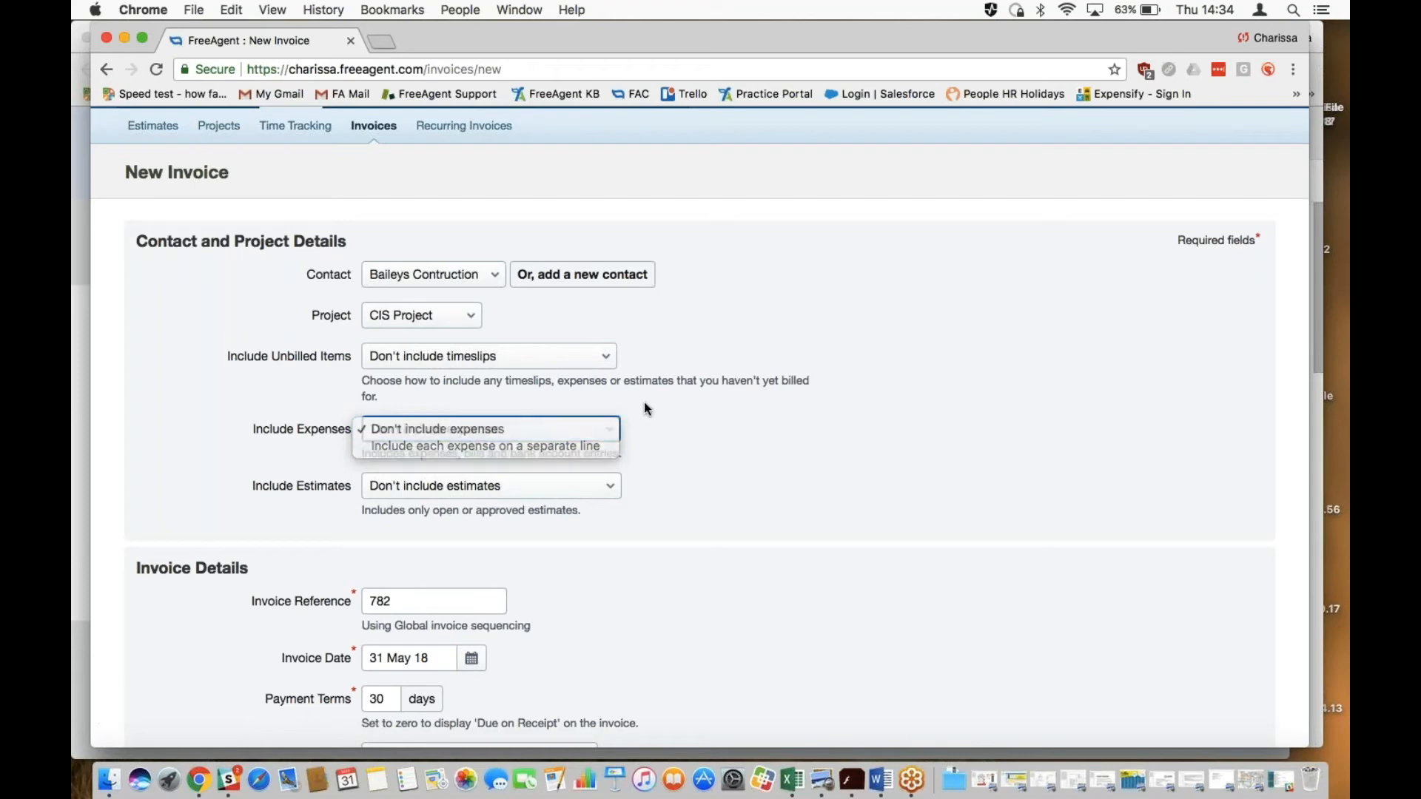
Set the CIS category of the new invoice to CIS Income (20%).
scroll(644, 402, "down", 1)
scroll(644, 405, "down", 5)
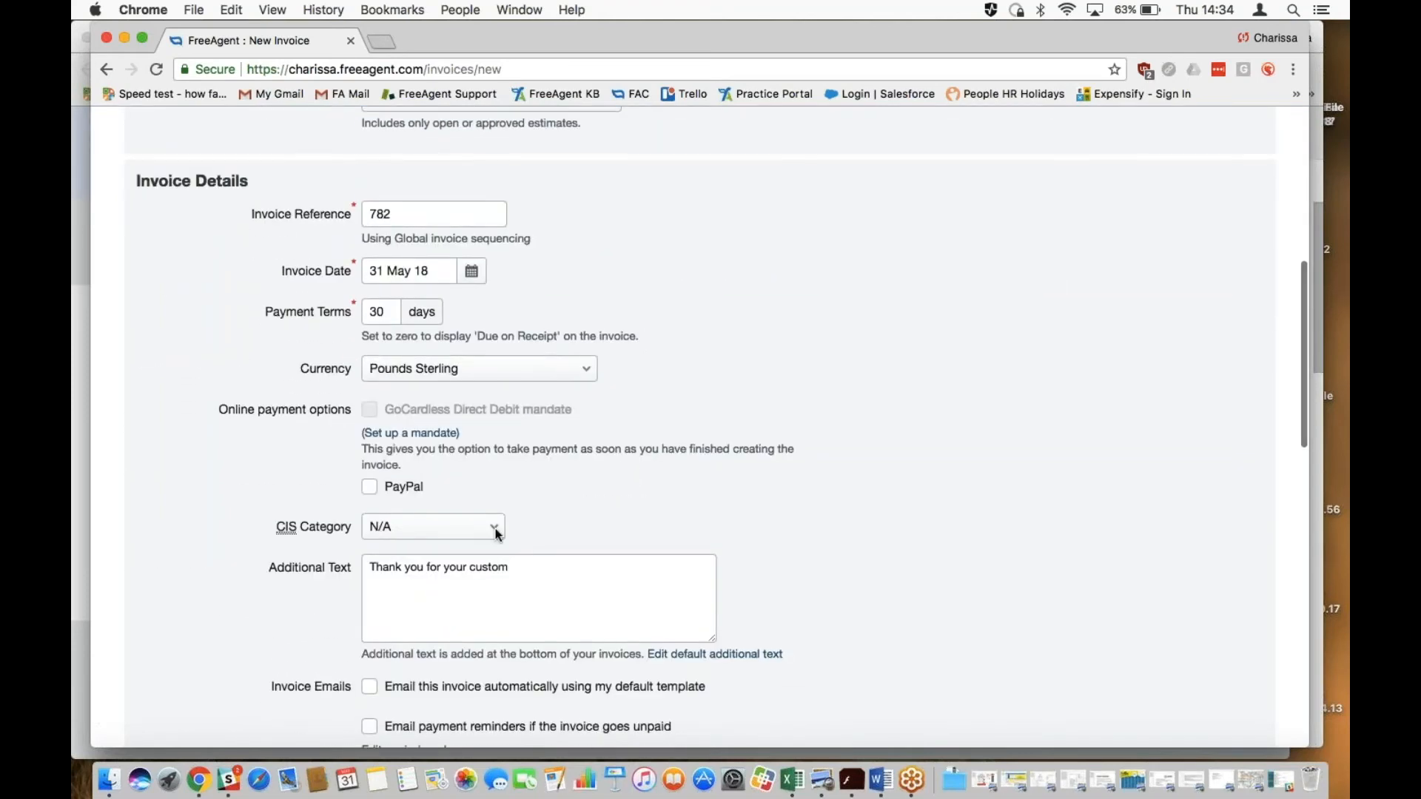
left_click(496, 528)
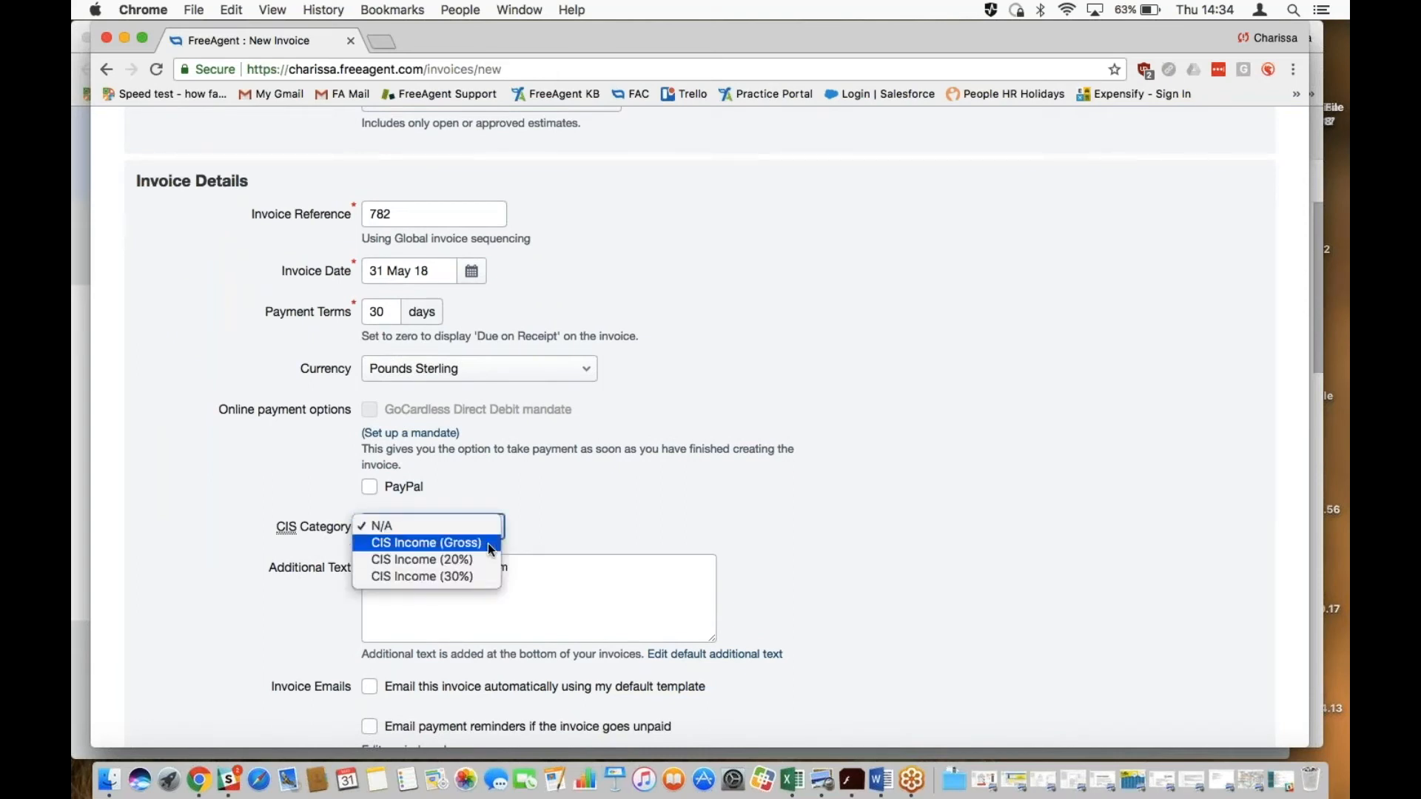
left_click(482, 559)
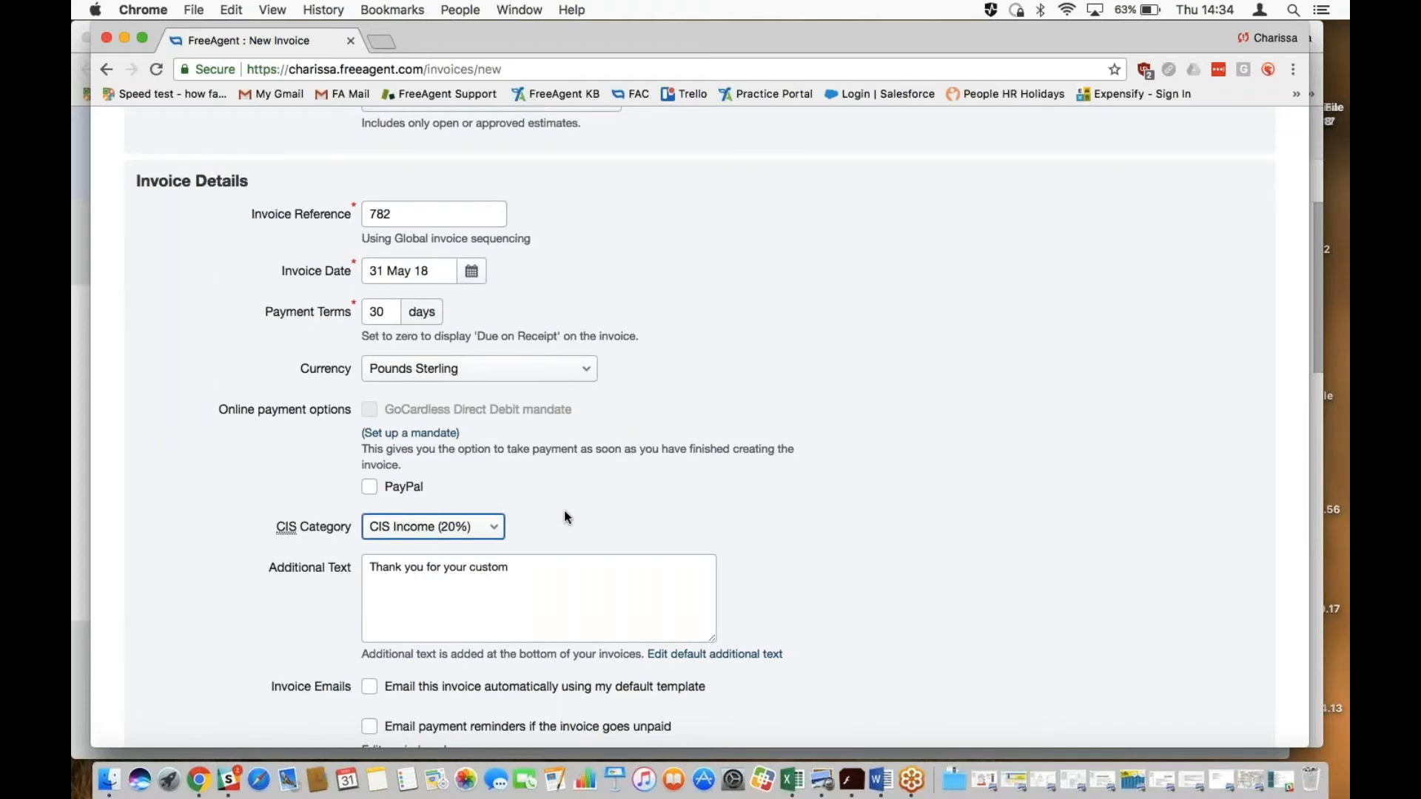
Create the new invoice with the remaining options at their defaults and view its draft.
scroll(563, 512, "down", 7)
scroll(562, 512, "down", 7)
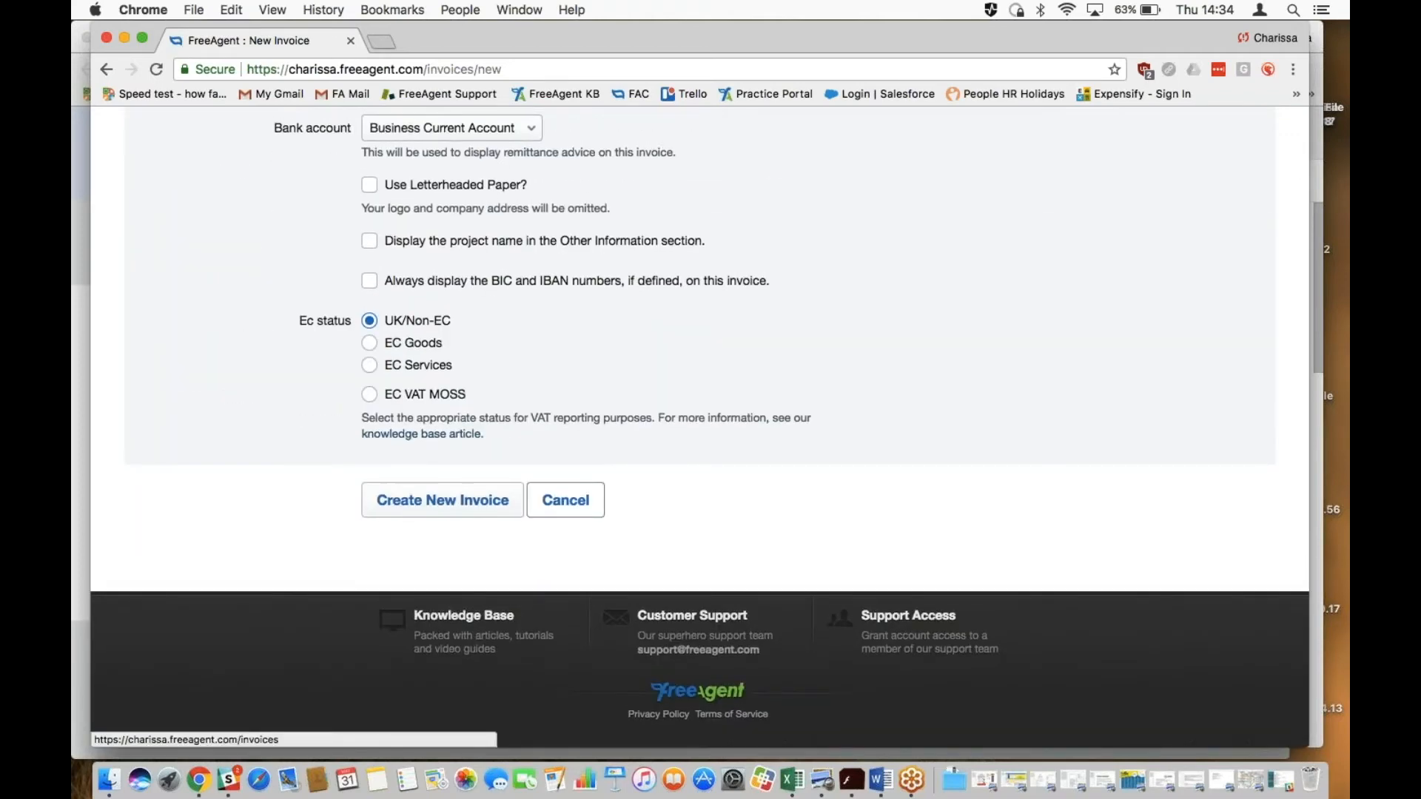
left_click(452, 507)
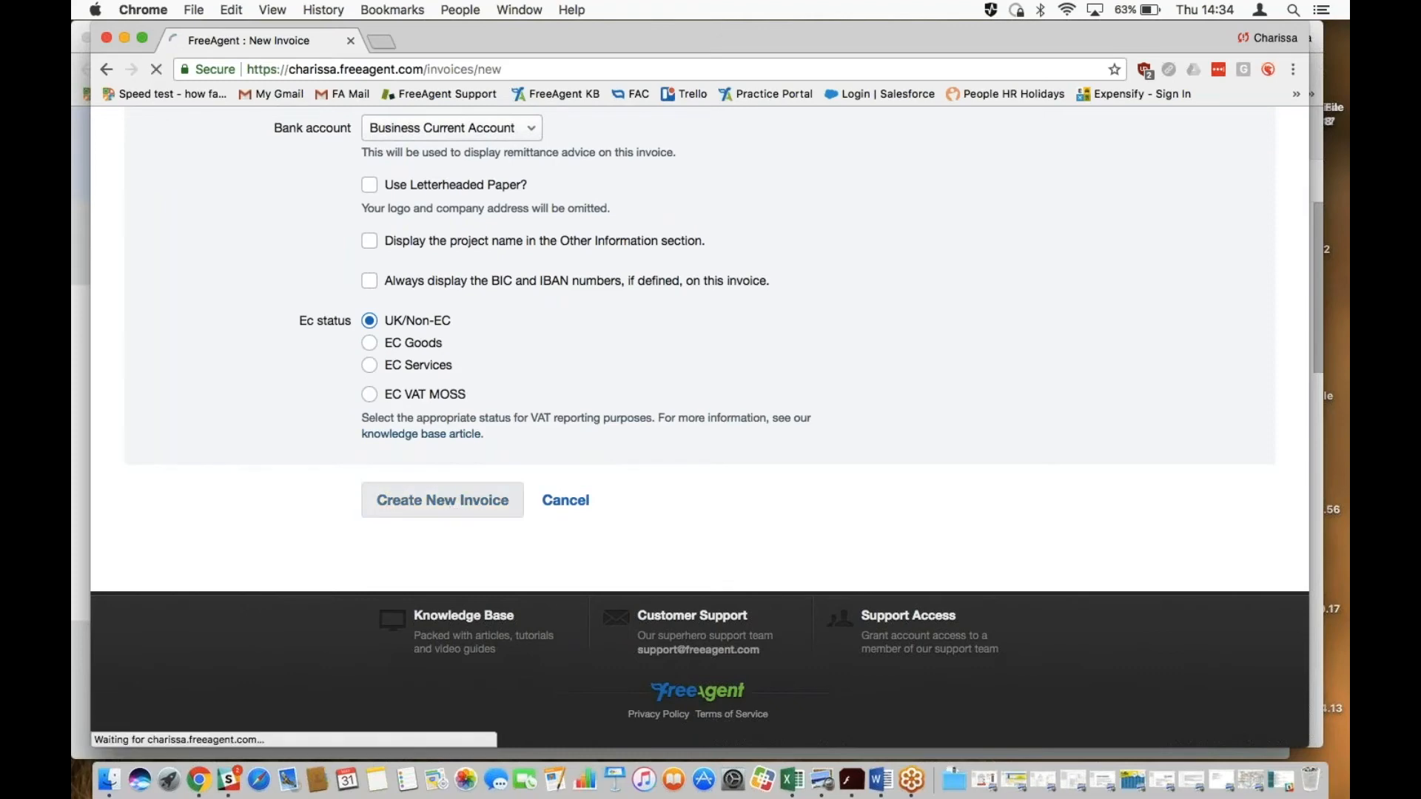
scroll(310, 549, "down", 5)
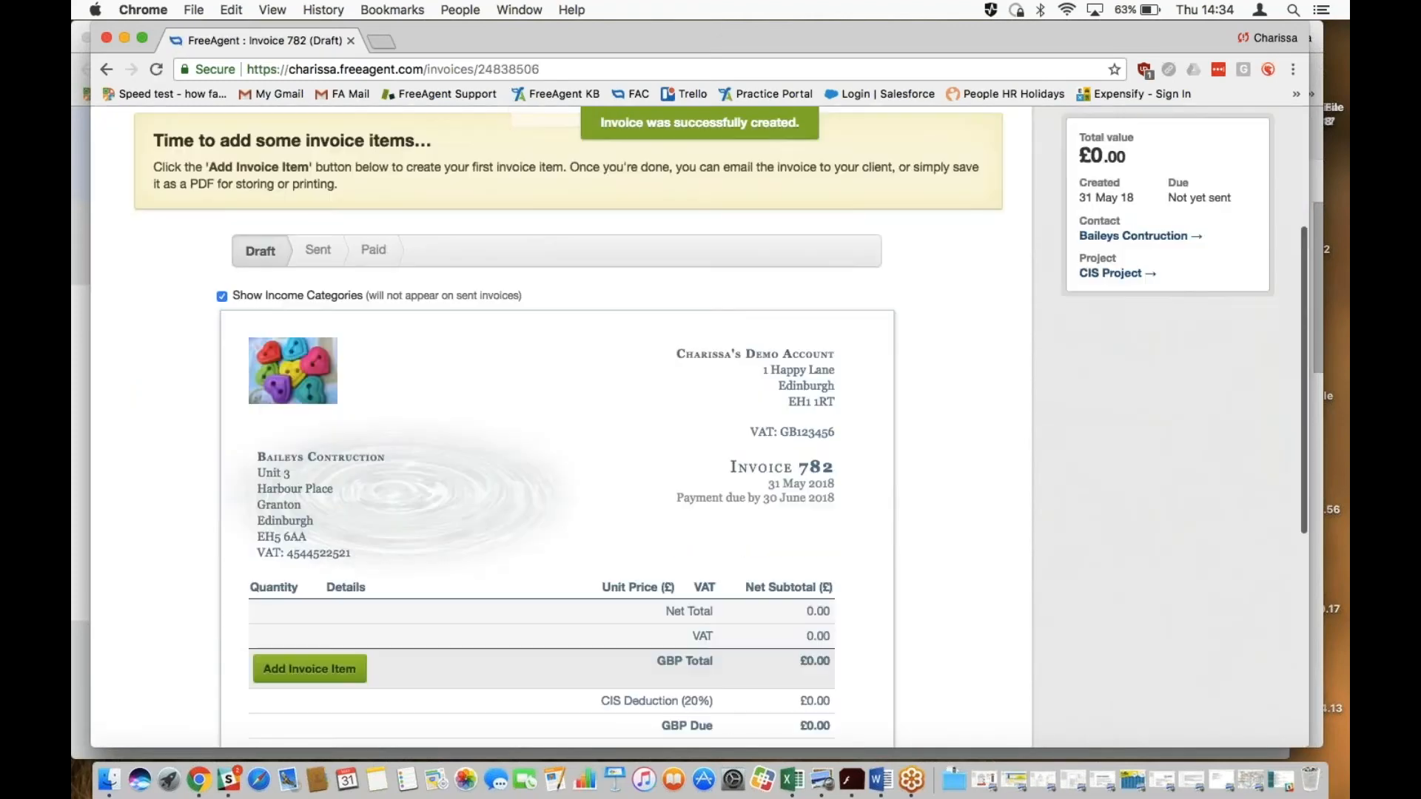
Start a new invoice item and look through the price list entries available for autofilling it.
left_click(309, 549)
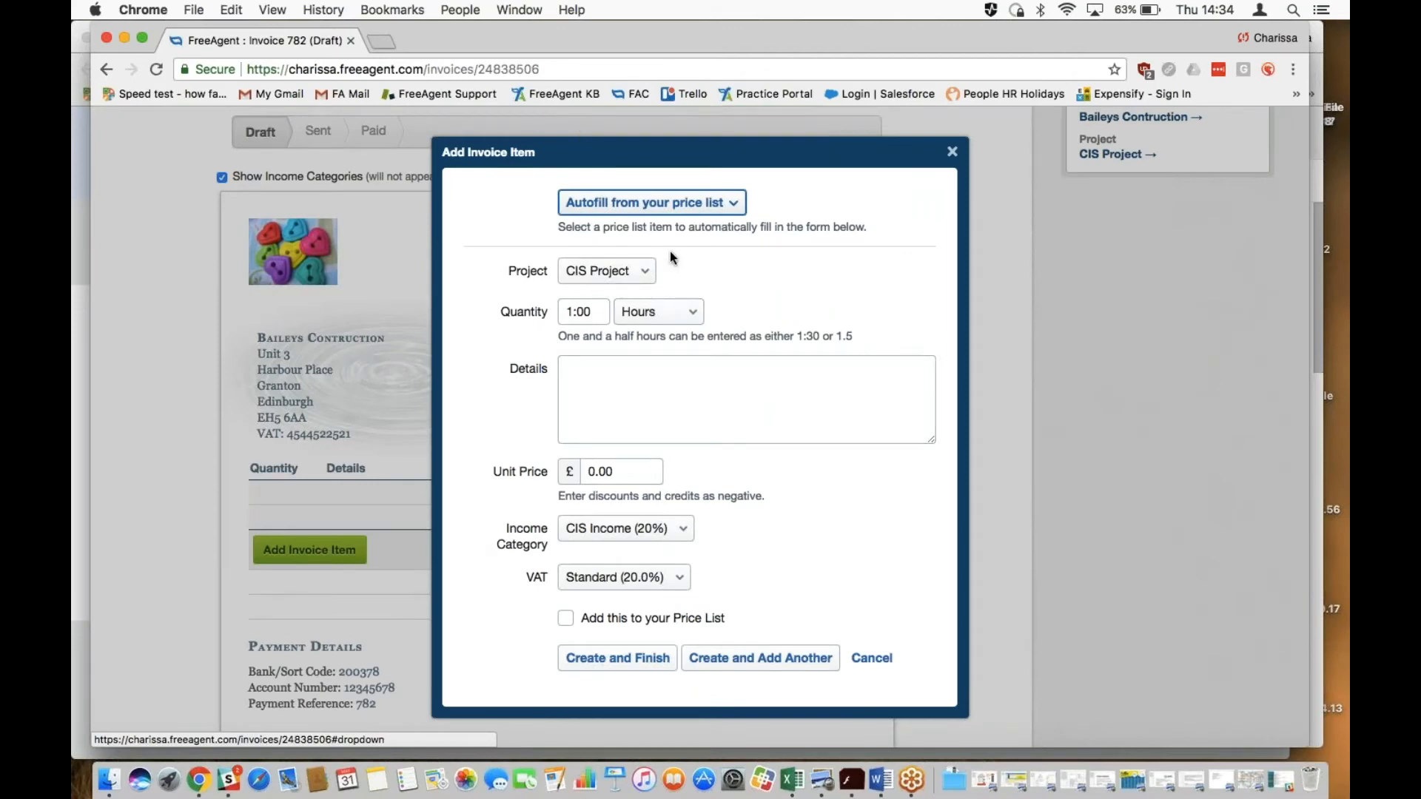
left_click(735, 205)
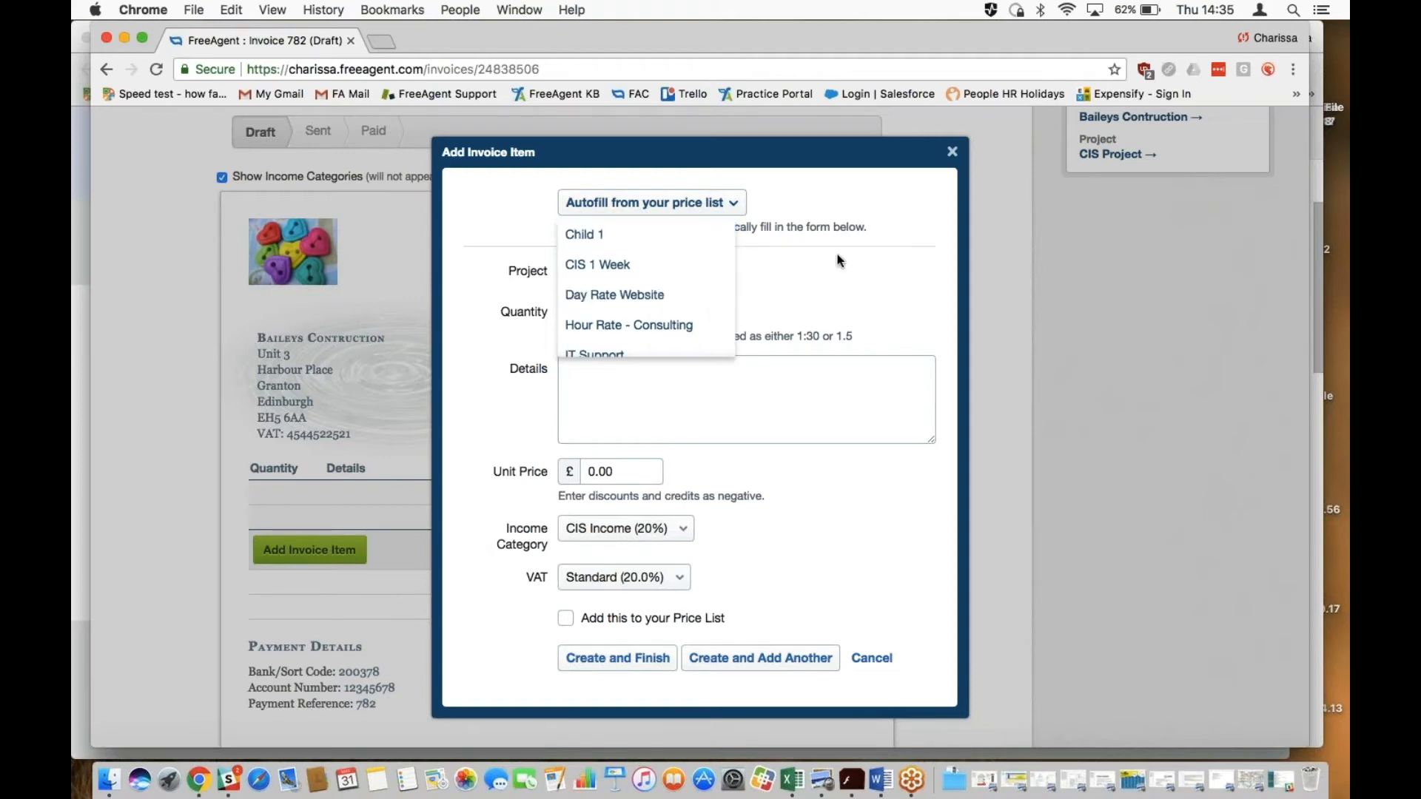
left_click(735, 203)
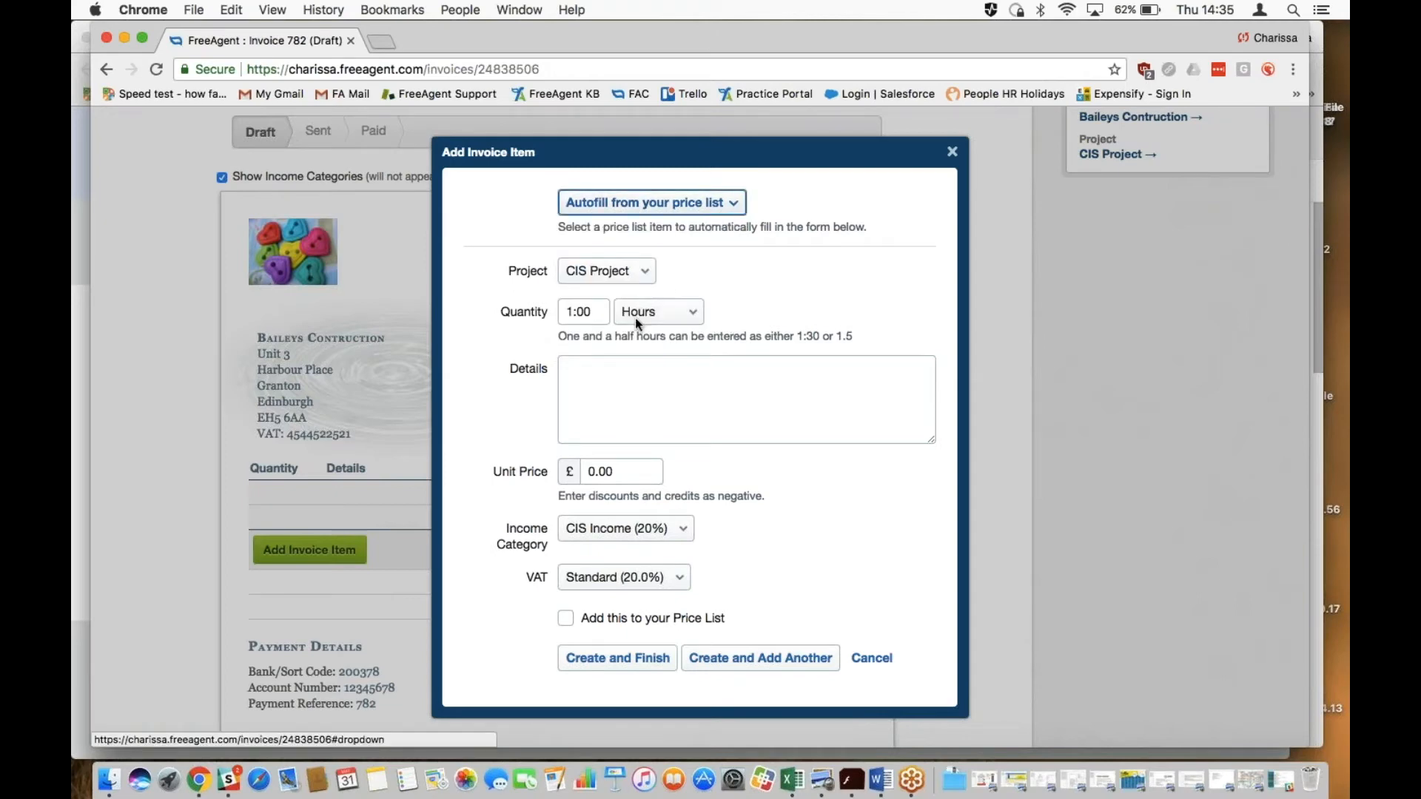
Fill in the invoice item with a quantity of 100 hours, the details "100 hours" and a unit price of £50.
left_click(572, 312)
type("00")
key("Tab")
type("100")
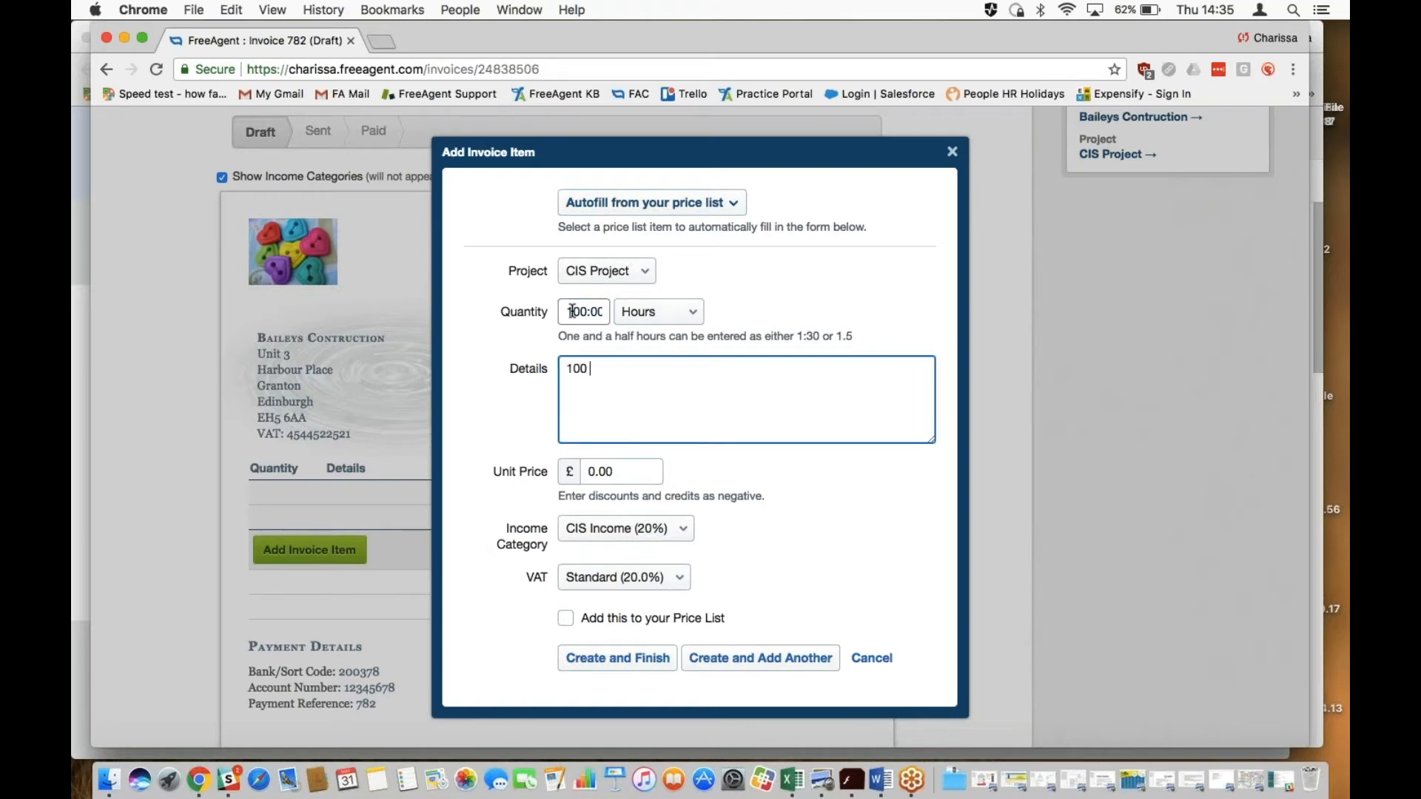
type(" hours")
key("Tab")
type("50")
key("Tab")
key("Tab")
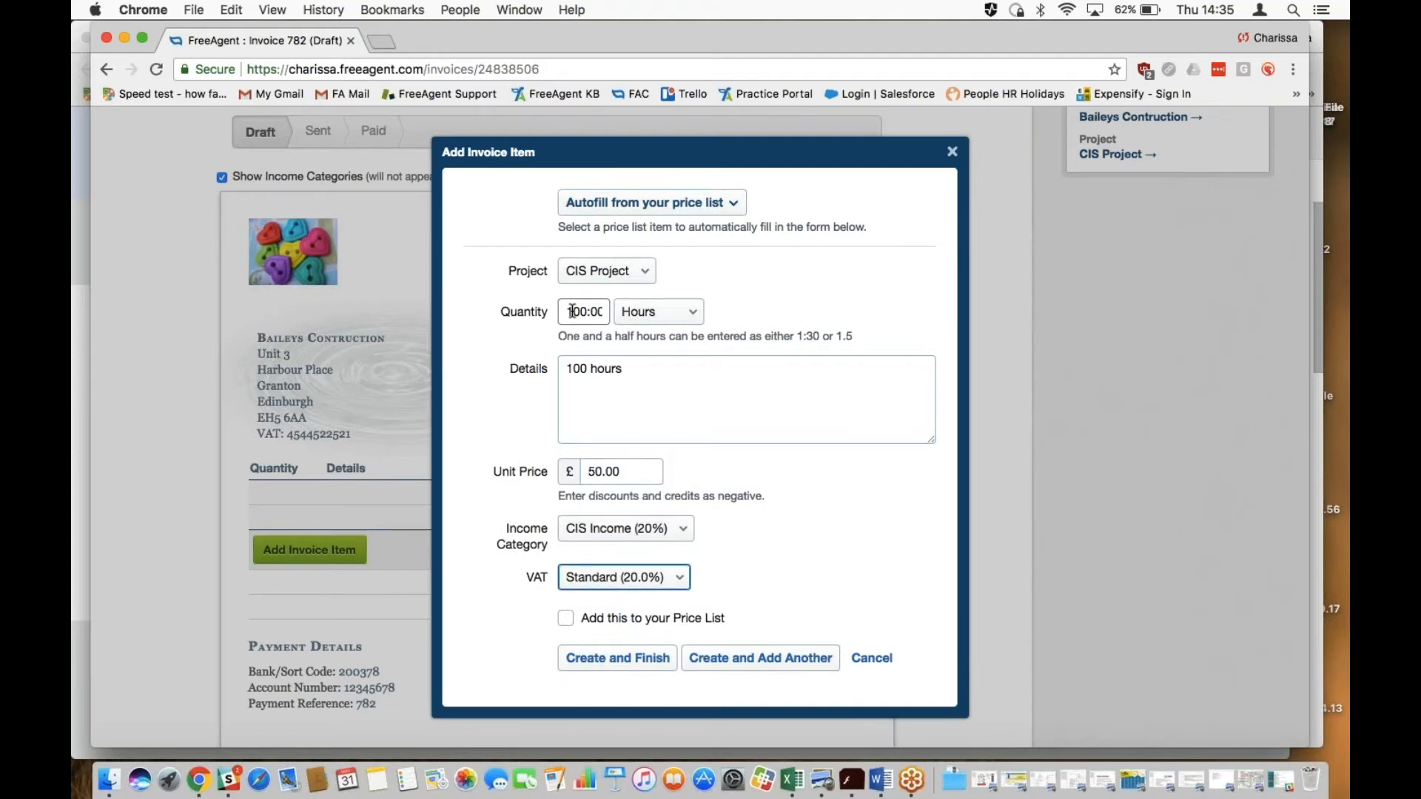
Check the income category choices, keep CIS Income (20%), and create the invoice item without adding another.
left_click(688, 529)
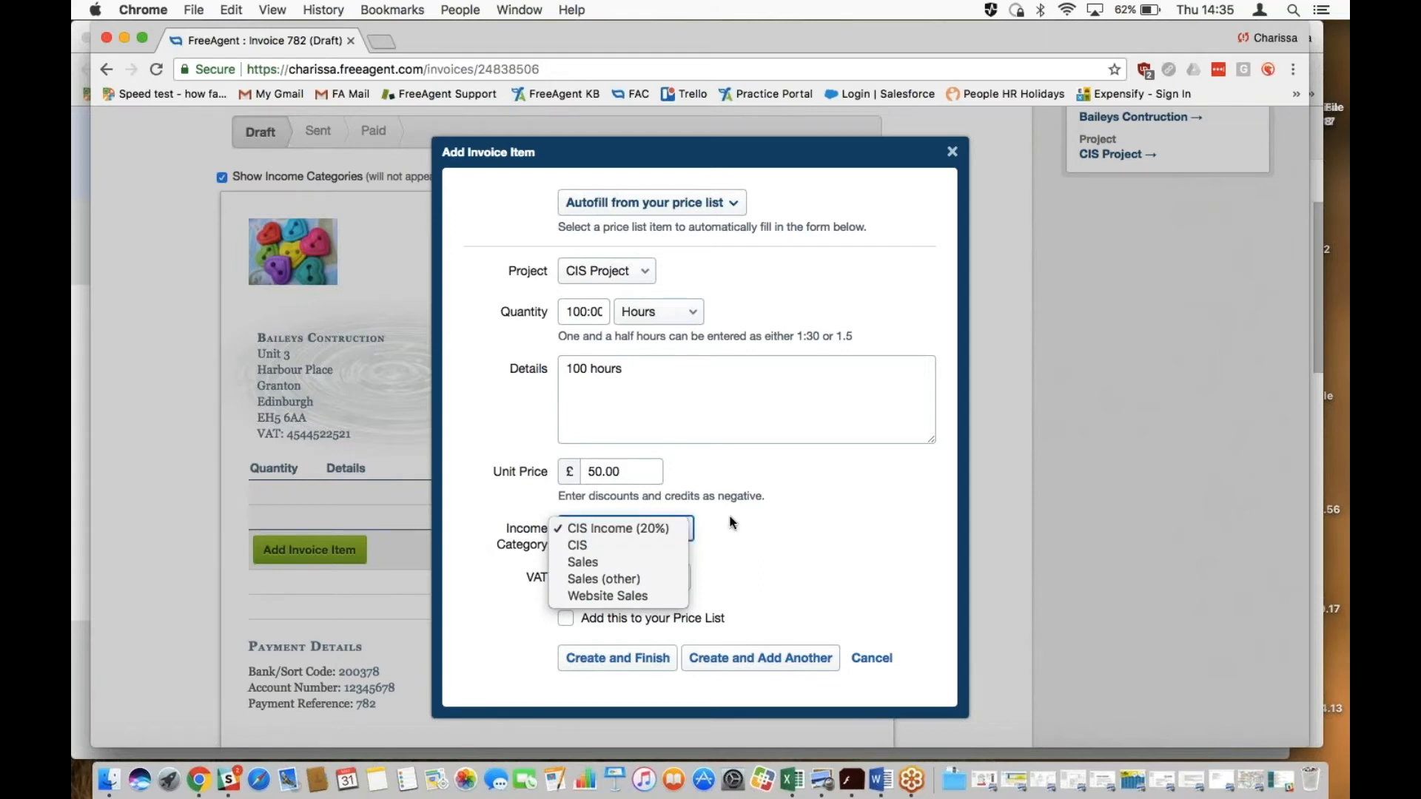
left_click(688, 530)
left_click(614, 658)
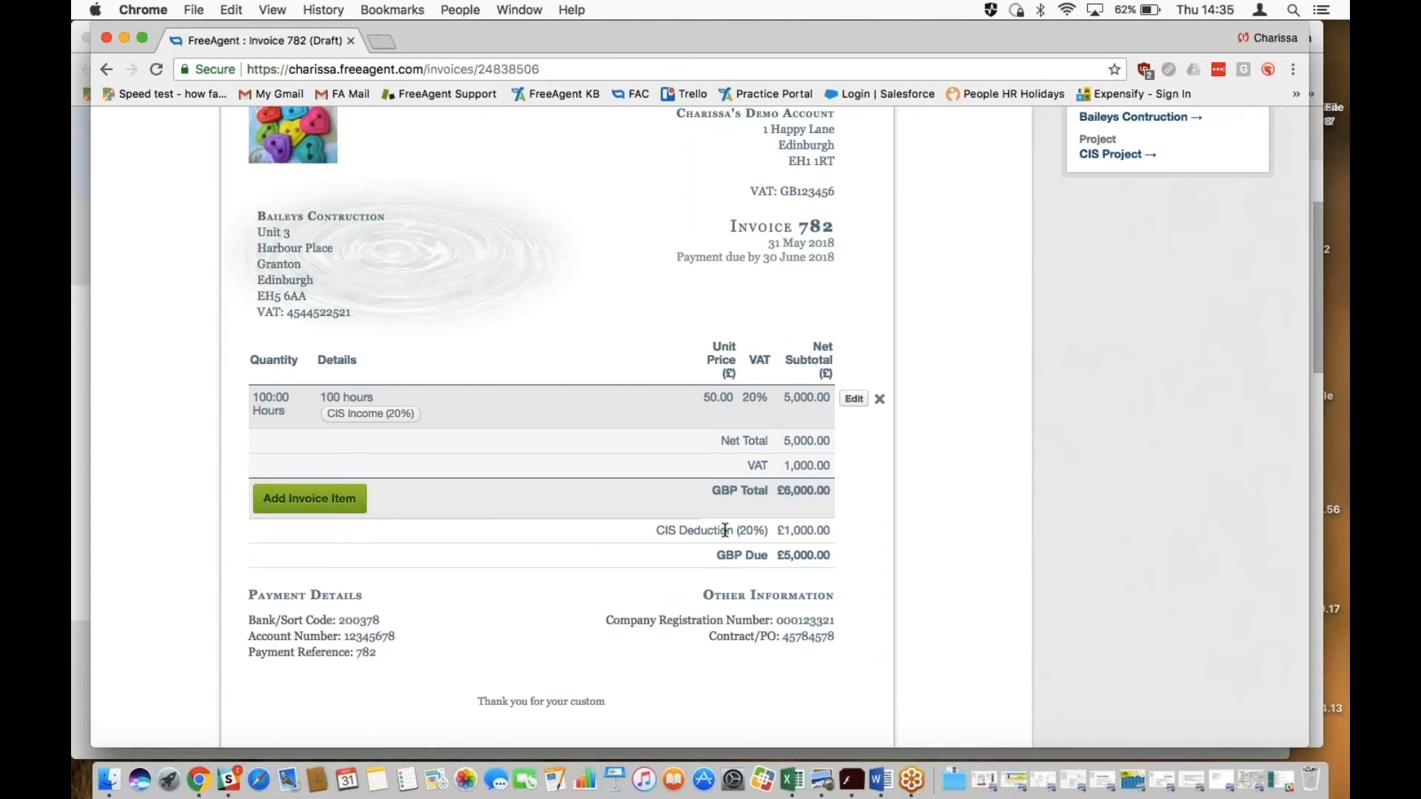
Review the CIS deduction line on the draft invoice and mark the invoice as sent.
left_click_drag(657, 530, 837, 525)
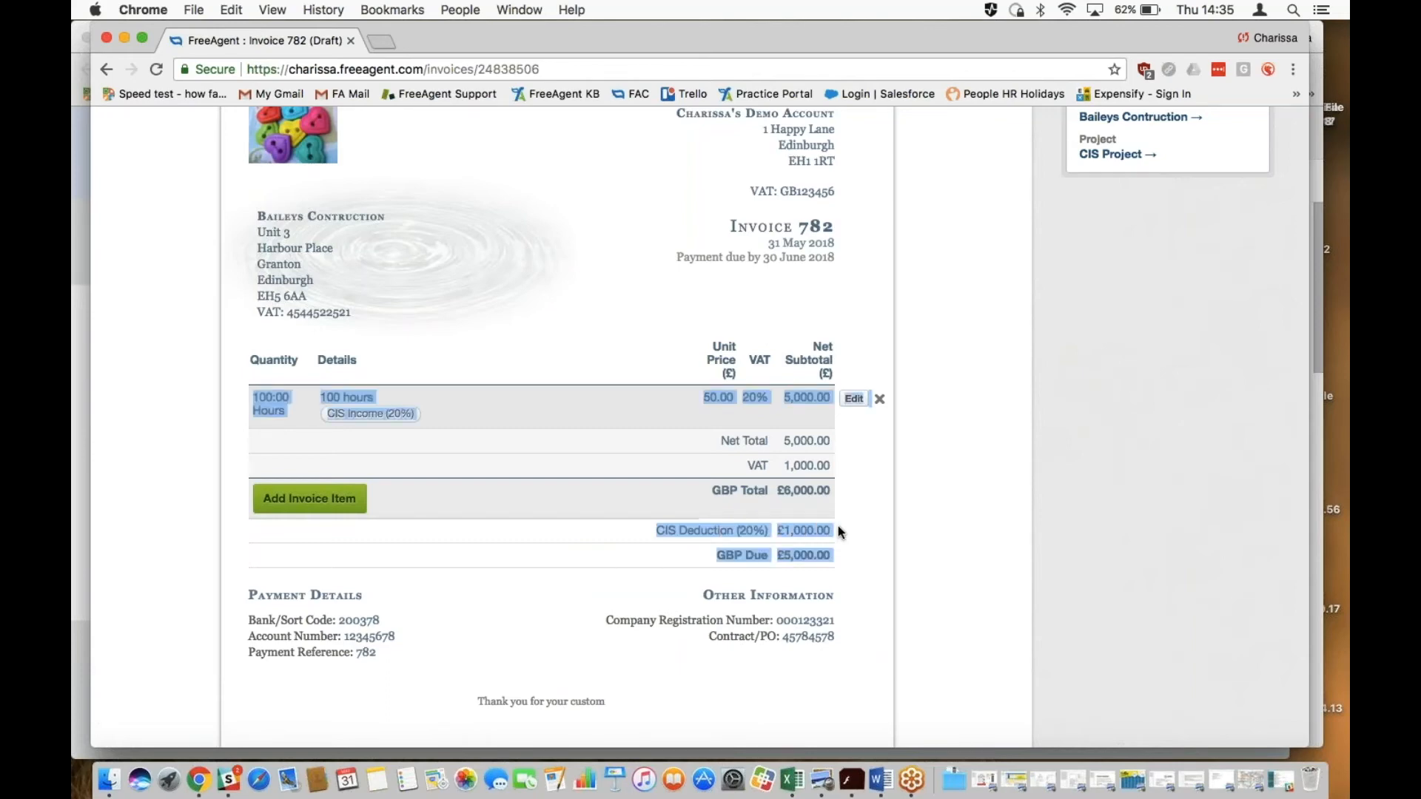
left_click(838, 530)
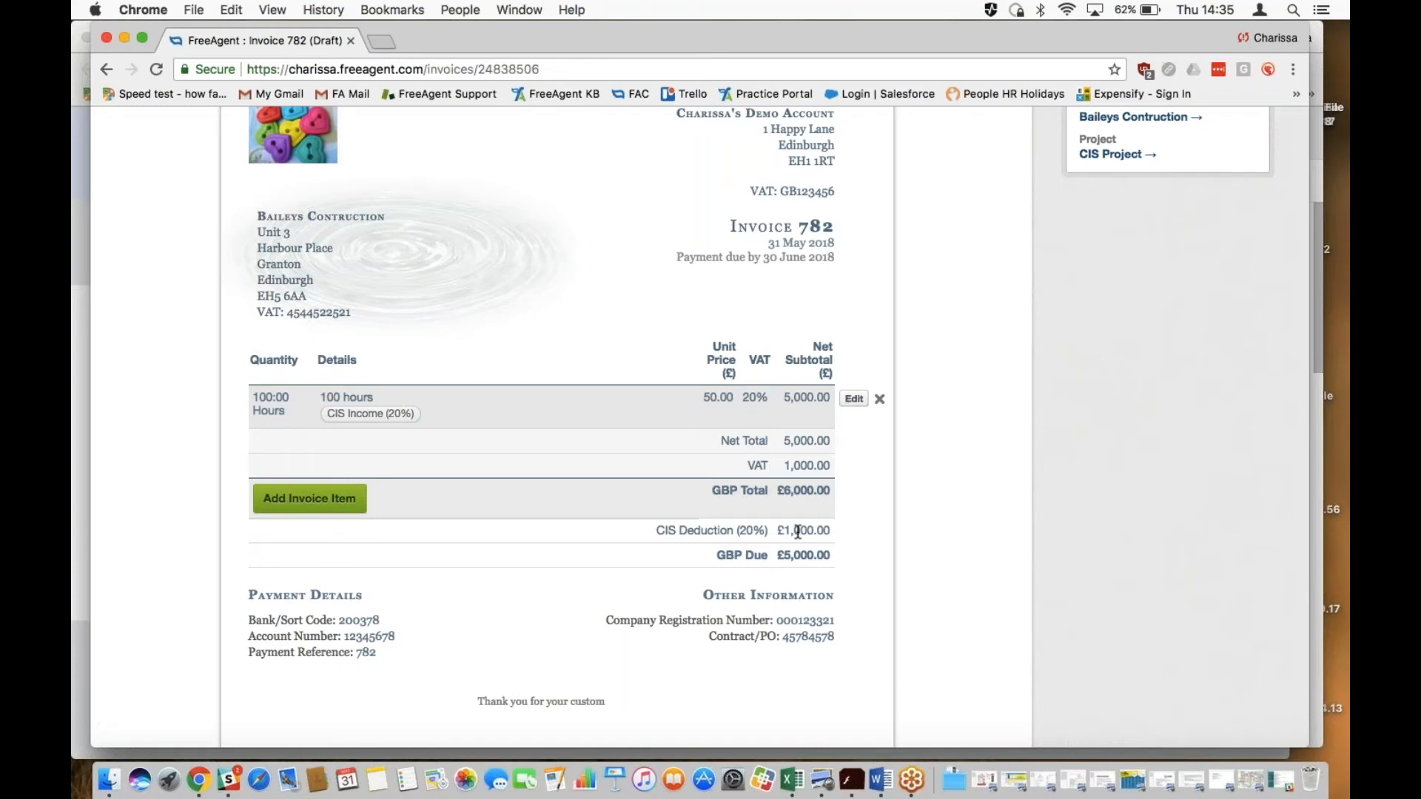
scroll(798, 531, "up", 1)
scroll(798, 532, "up", 10)
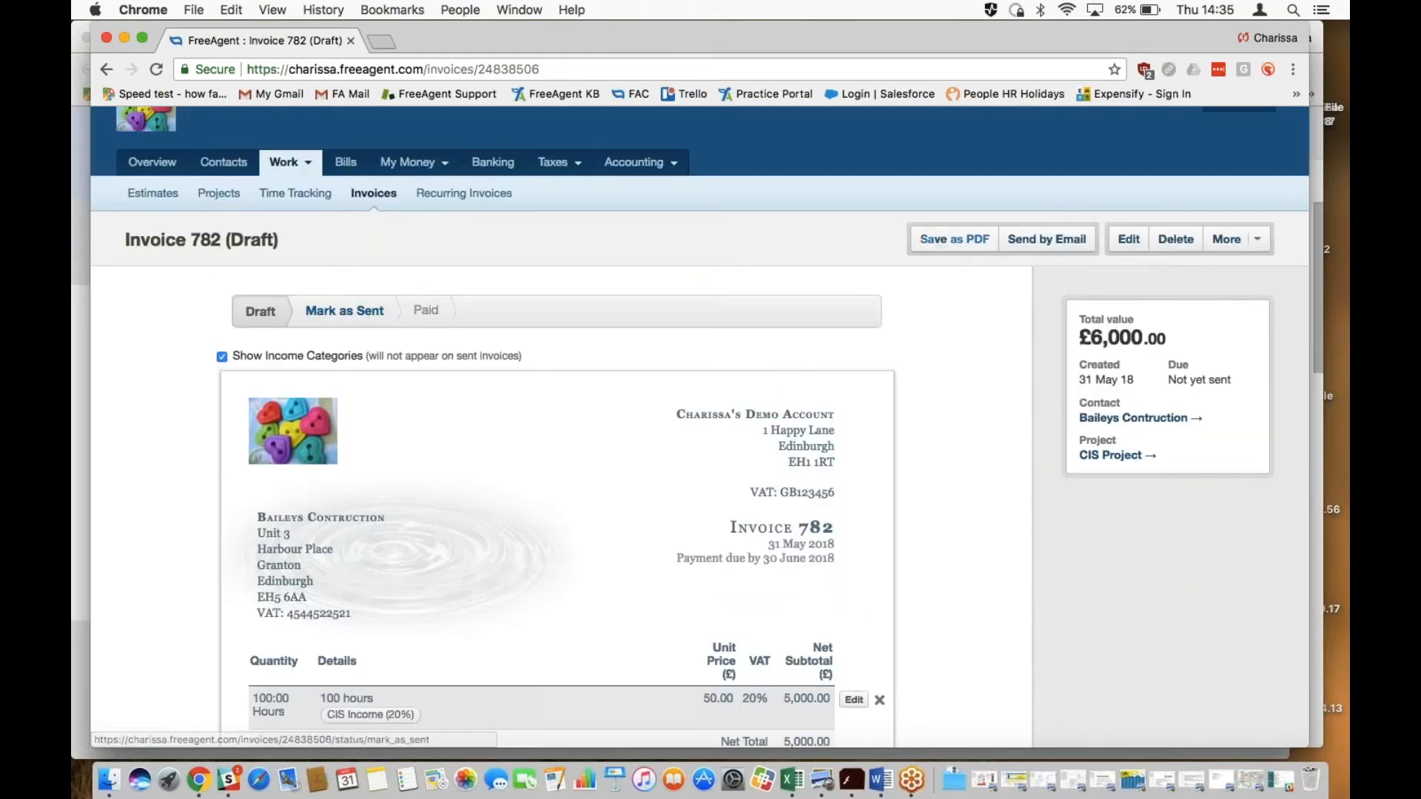
left_click(365, 315)
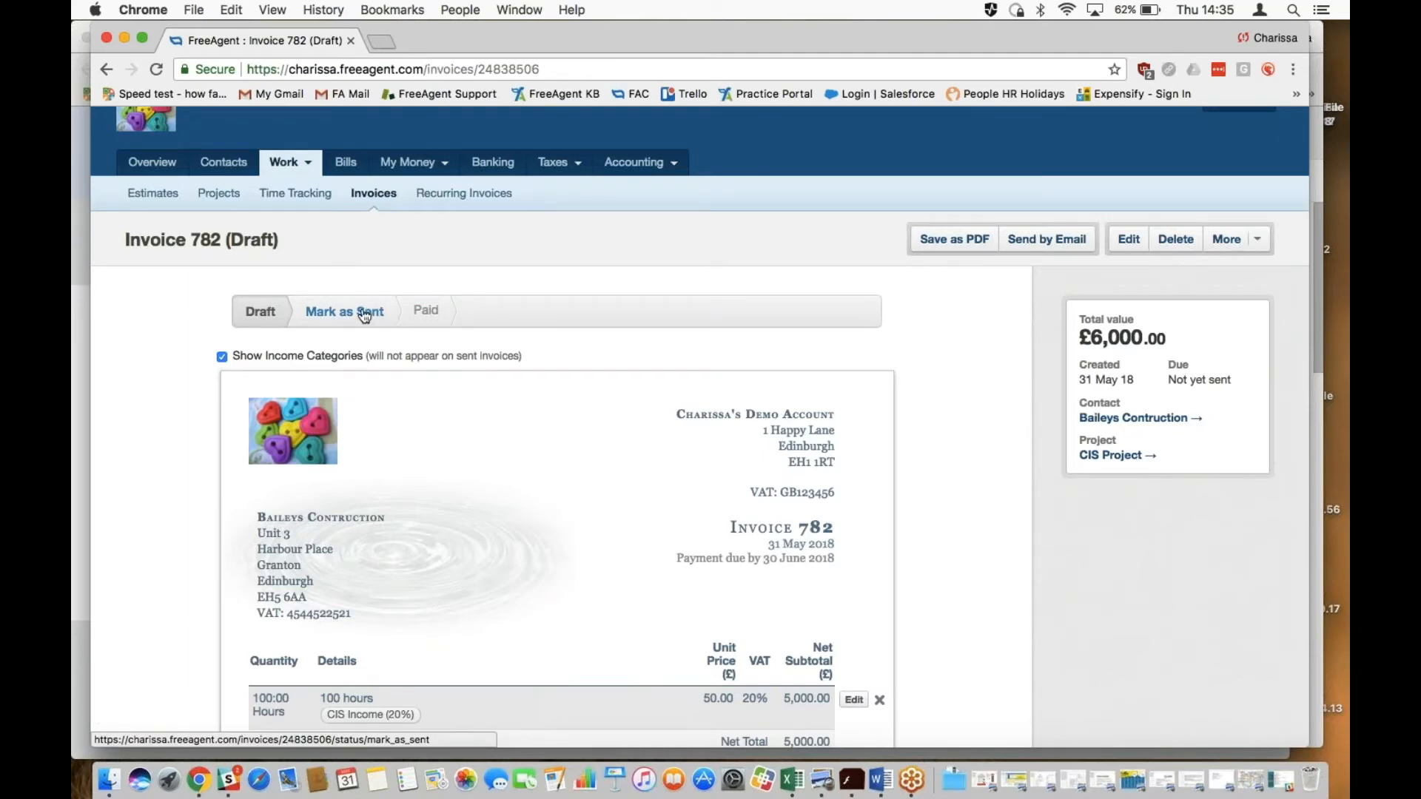
left_click(364, 315)
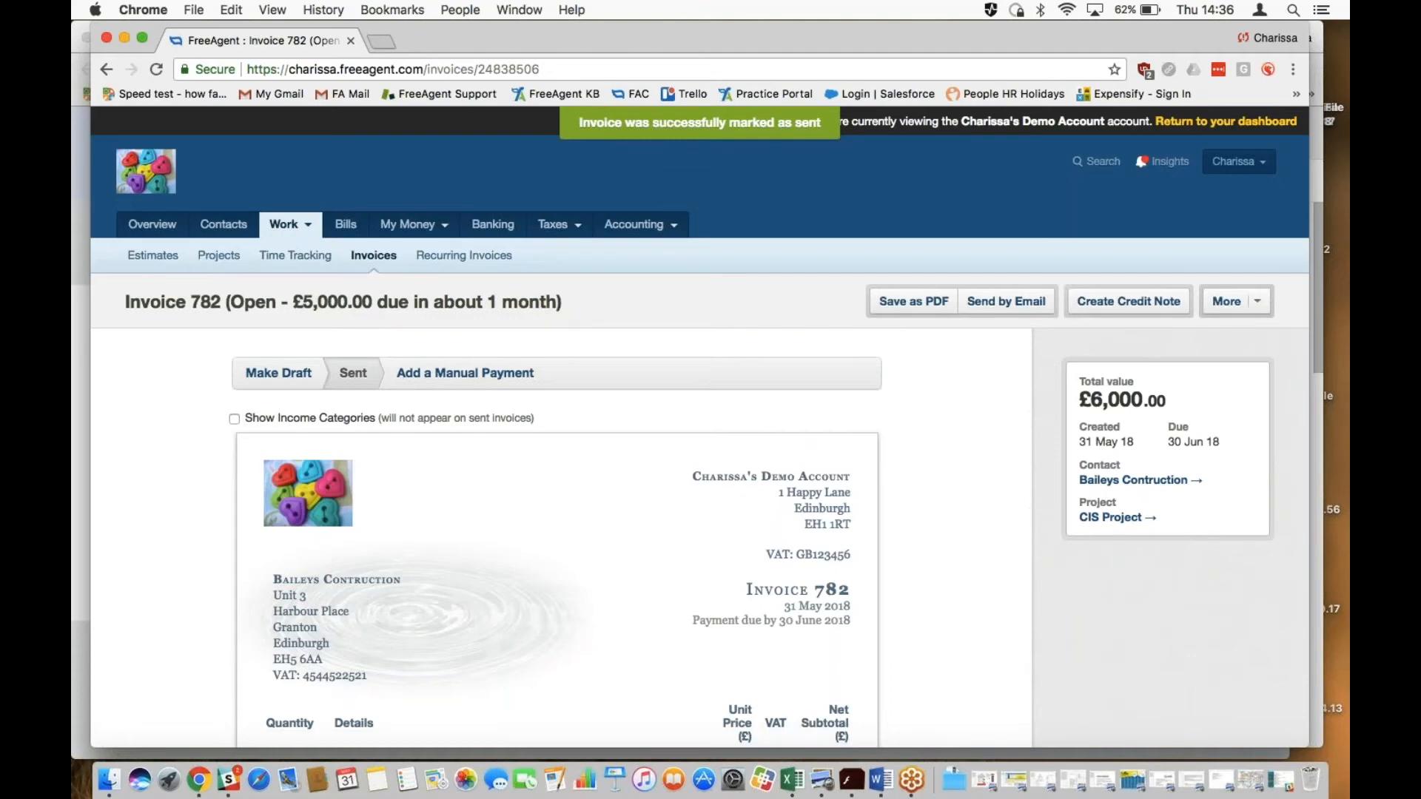
Add a manual payment to the sent invoice as an Invoice Receipt of £5000.00 dated 31 May 18.
scroll(433, 451, "down", 5)
scroll(434, 451, "down", 3)
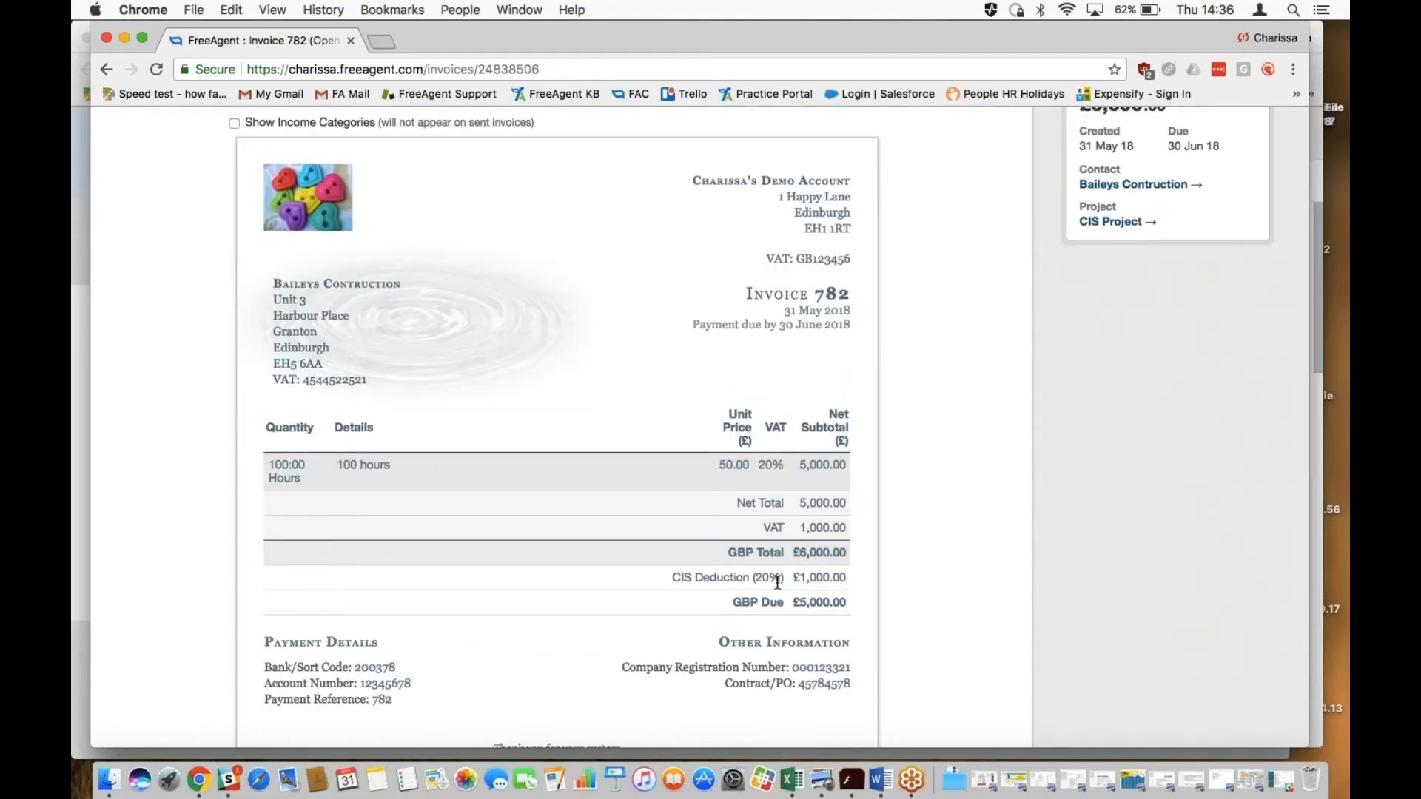
scroll(777, 582, "up", 3)
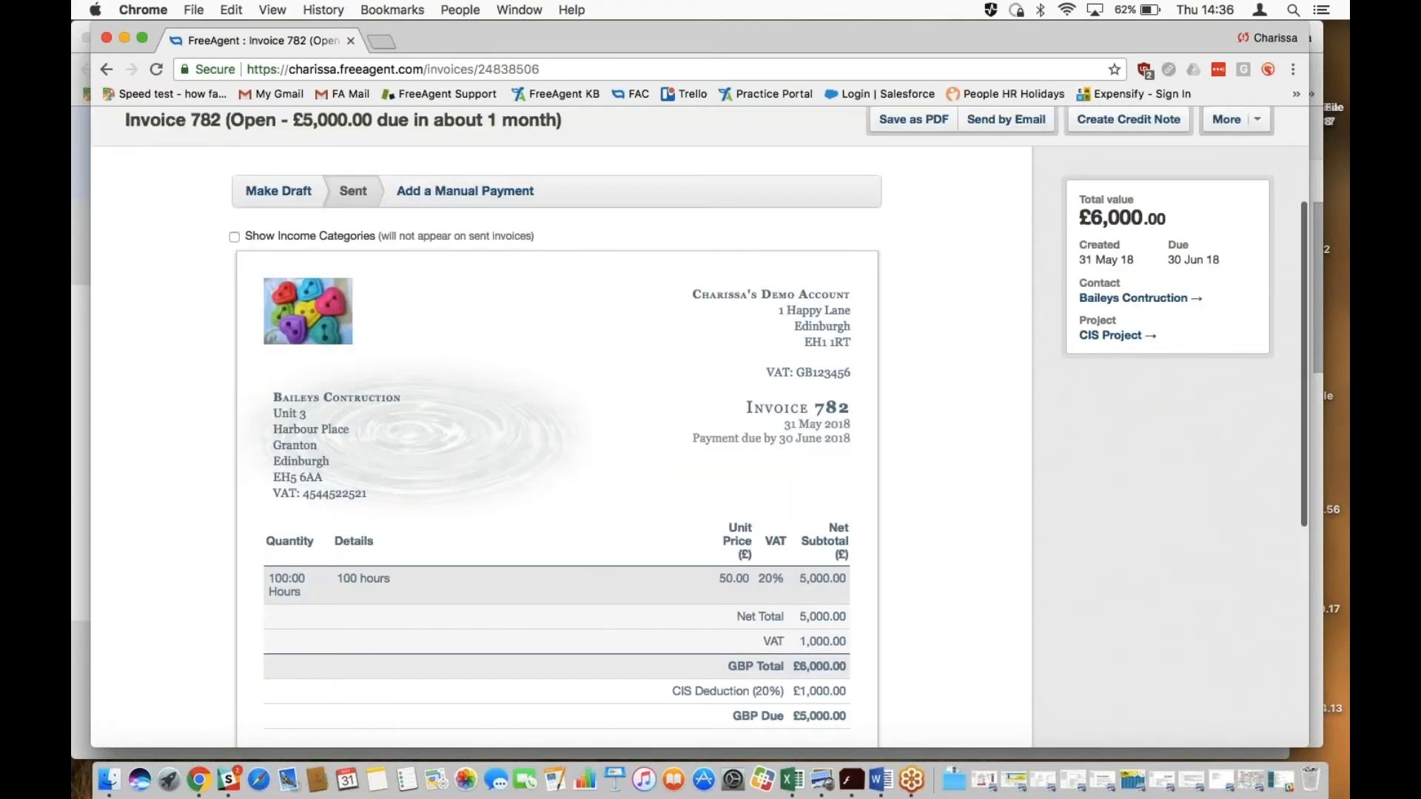
left_click(493, 194)
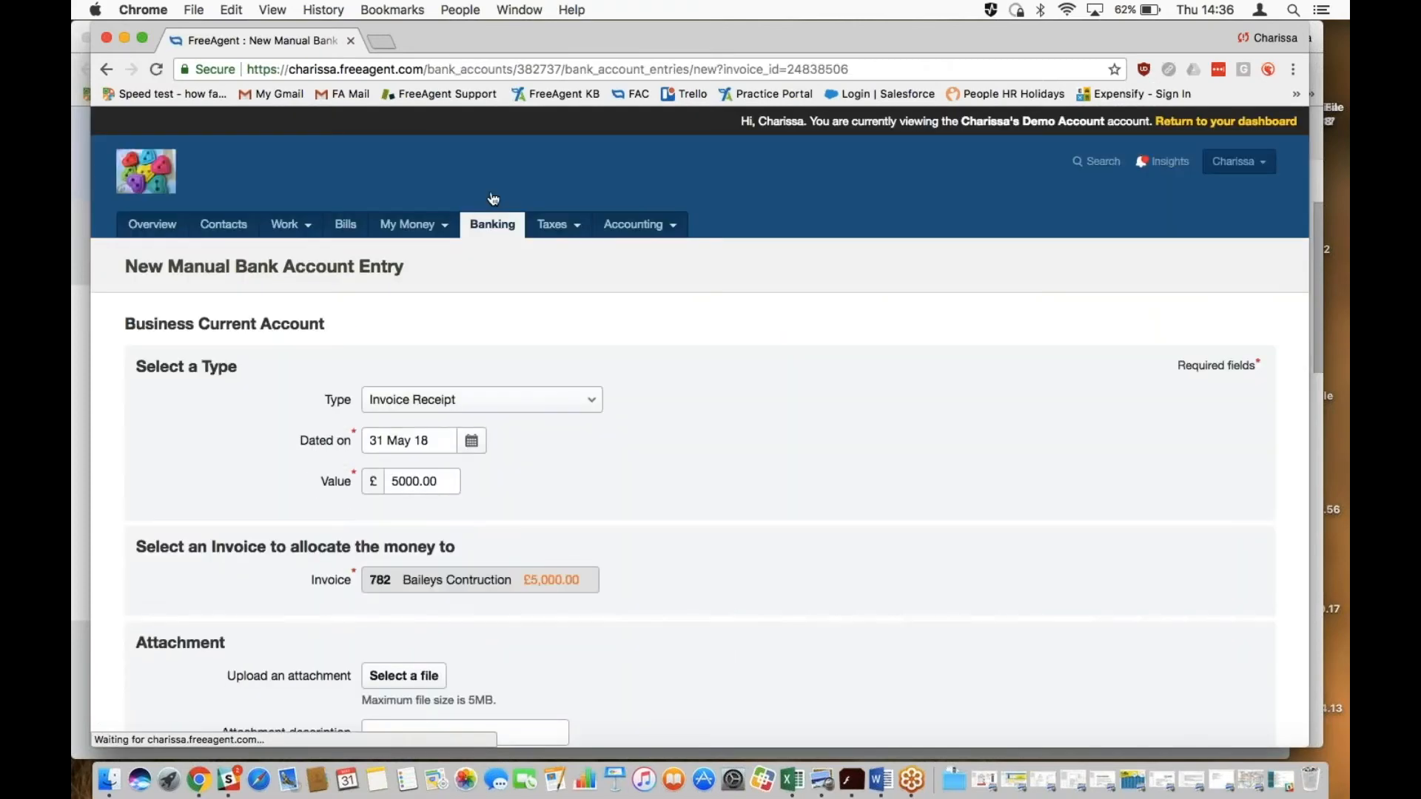
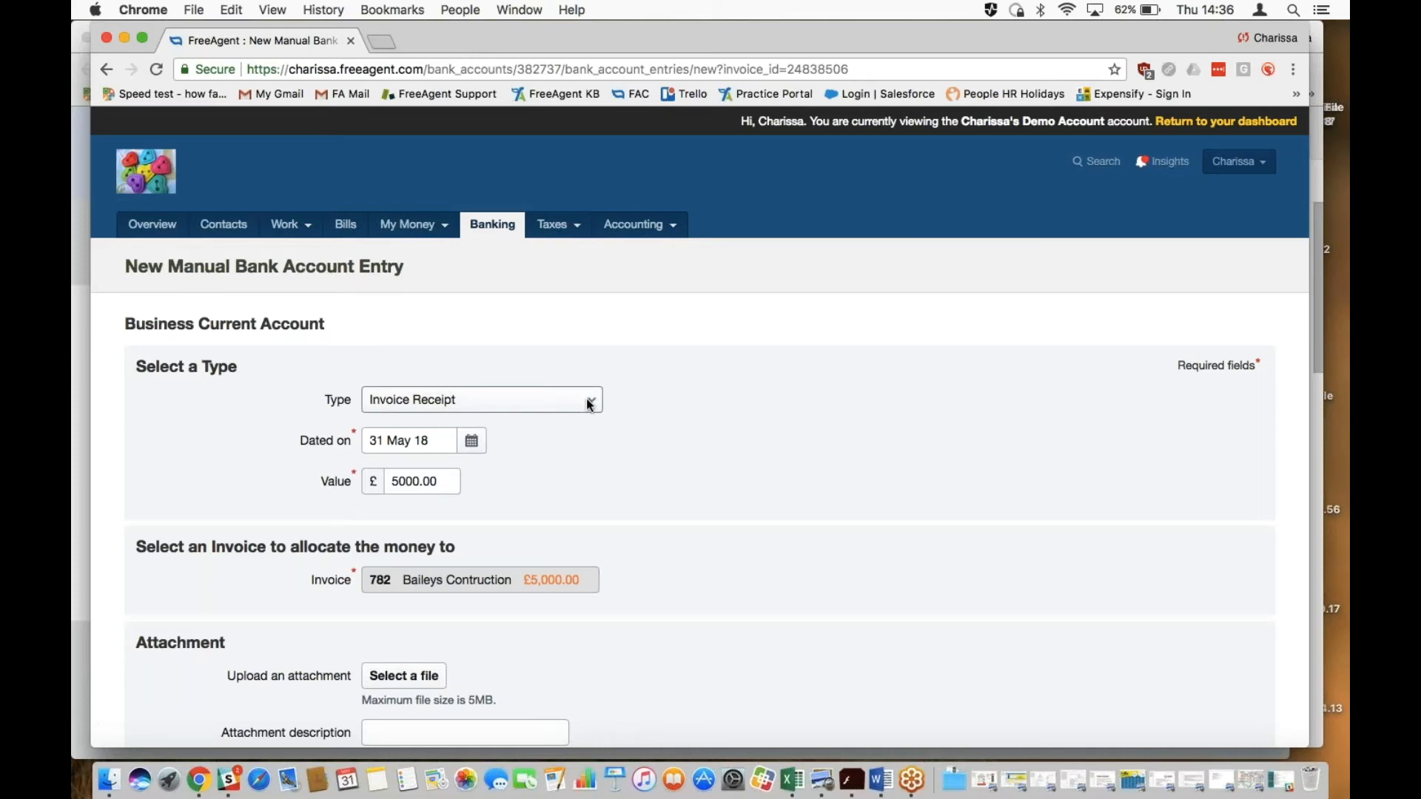
scroll(577, 436, "down", 5)
left_click(471, 506)
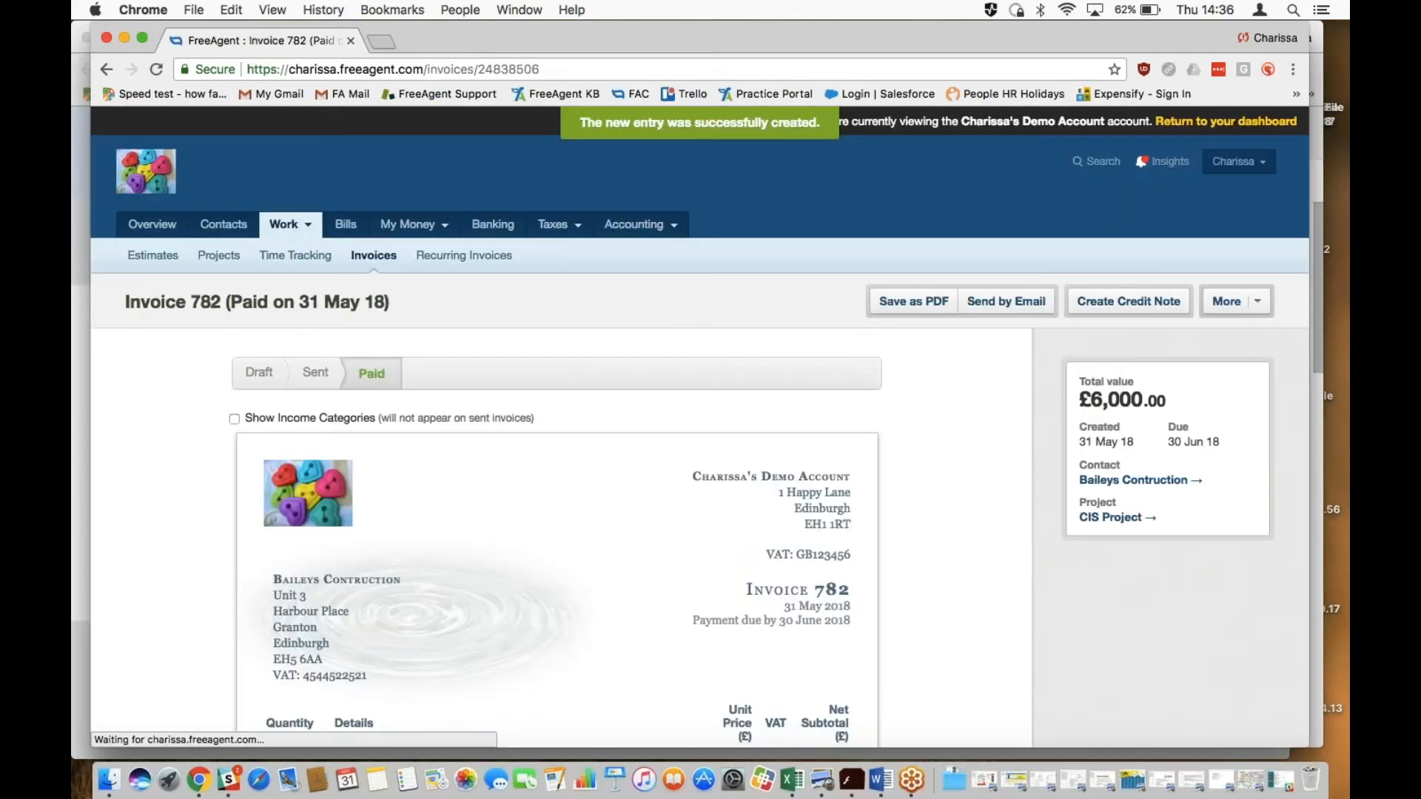
Check how the CIS deduction and the payment are listed in the paid invoice's totals.
scroll(700, 427, "down", 4)
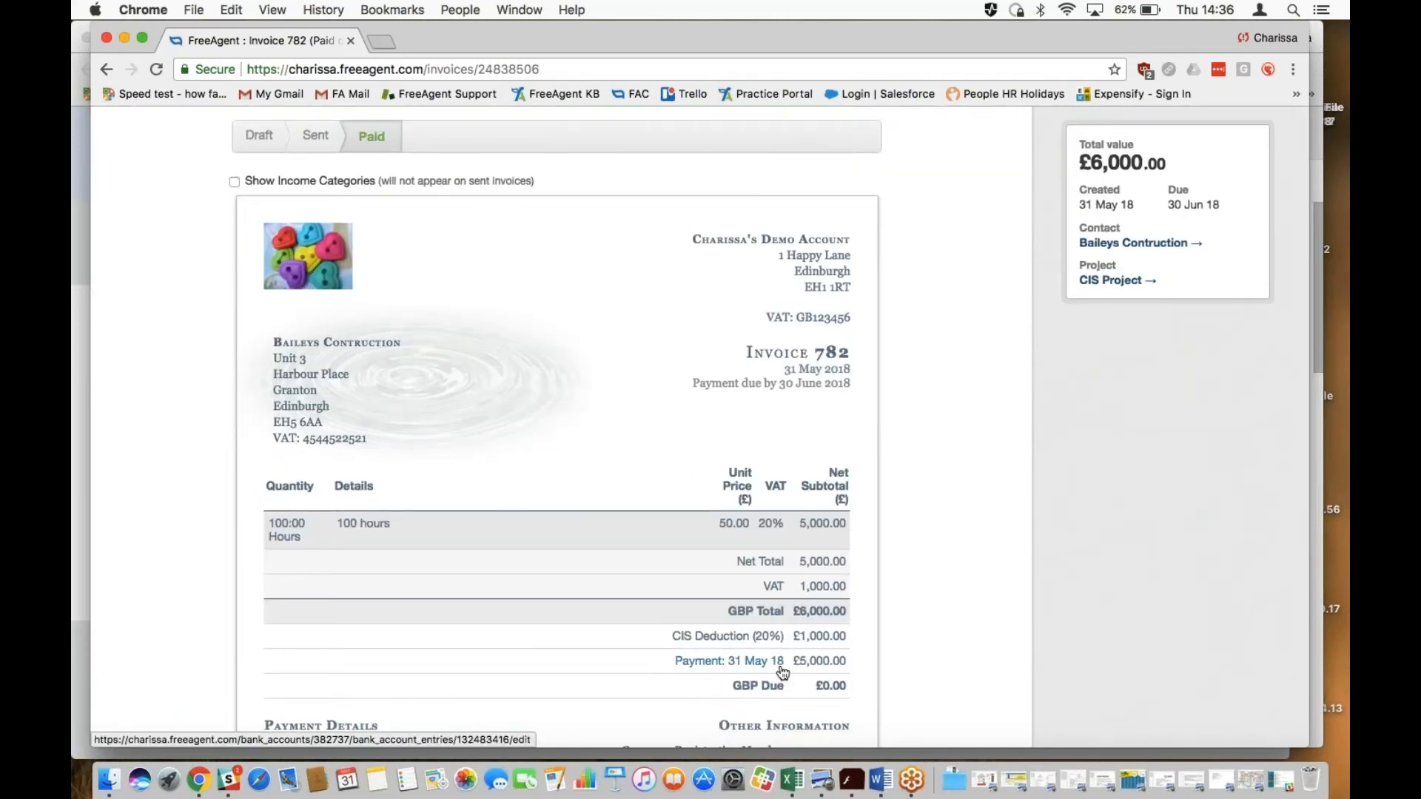
scroll(782, 672, "up", 1)
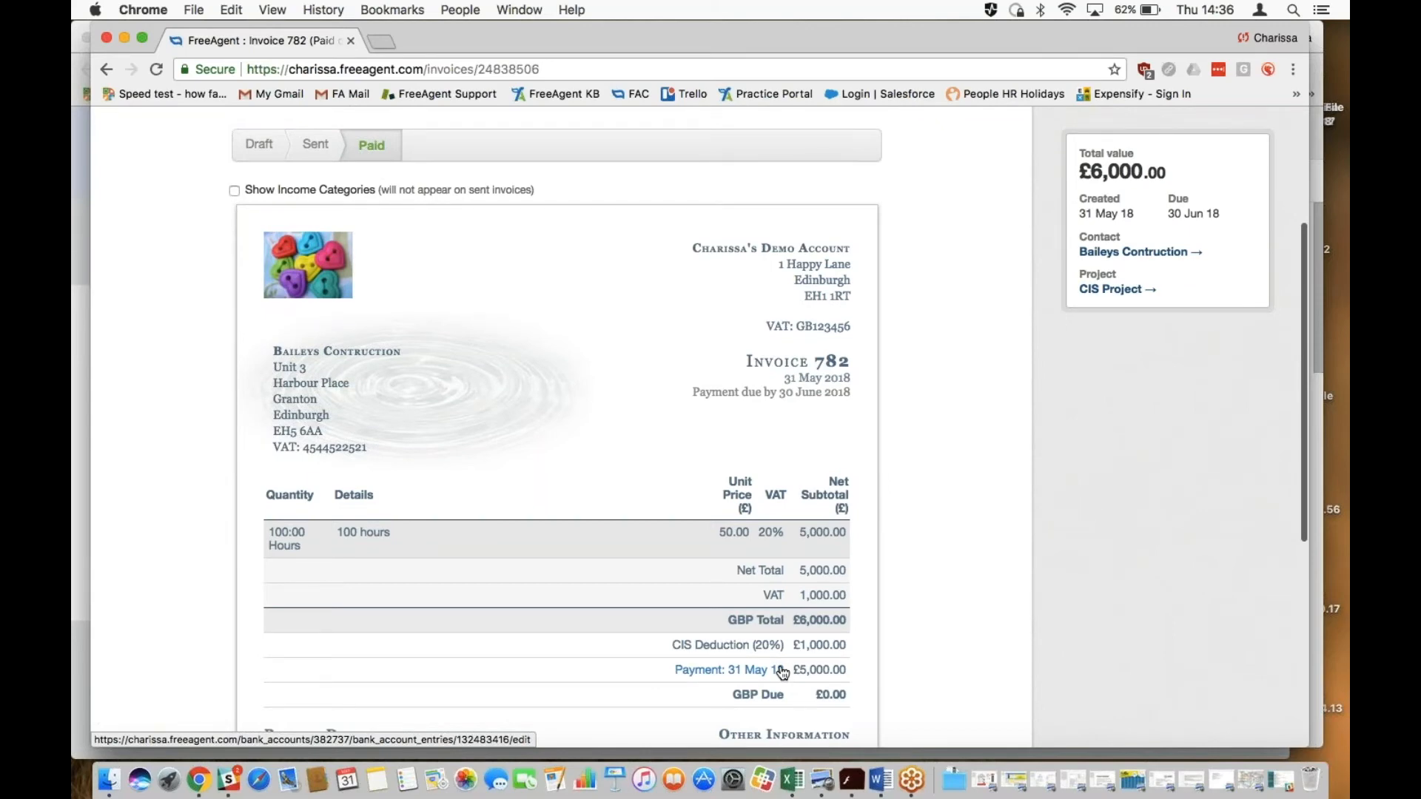
scroll(782, 672, "up", 5)
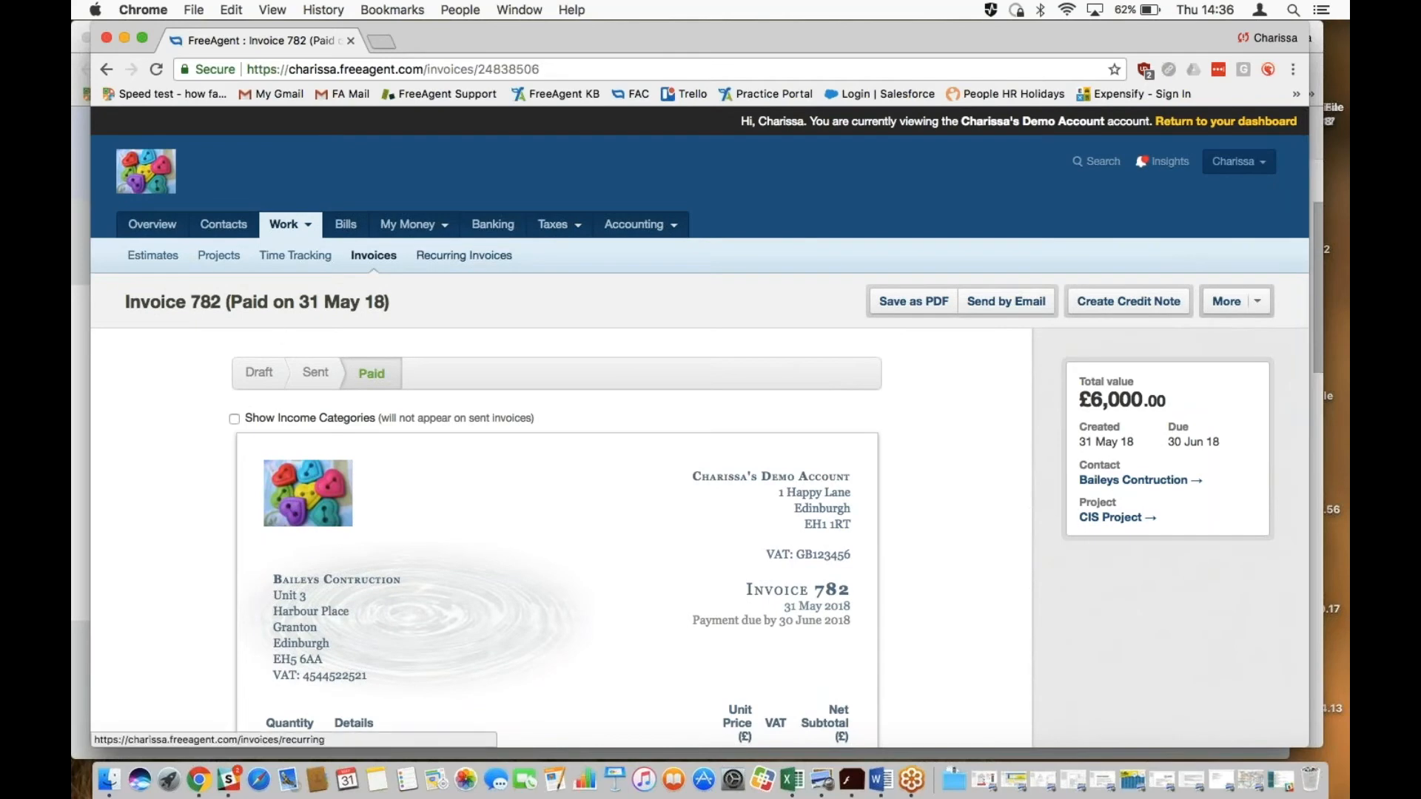
Open the 2018/19 payroll overview and look over its current month status and year-to-date figures.
left_click(412, 224)
left_click(426, 330)
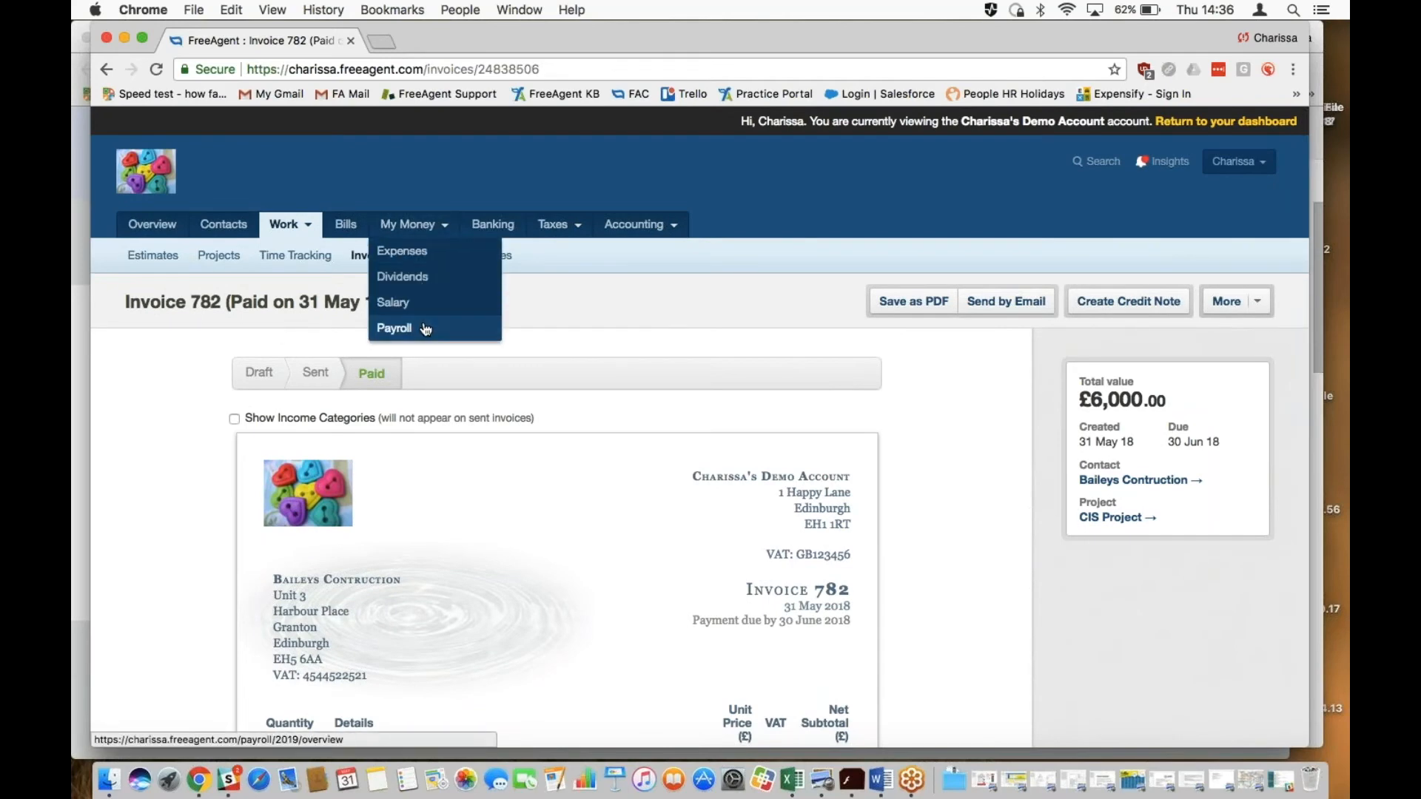
scroll(427, 330, "down", 1)
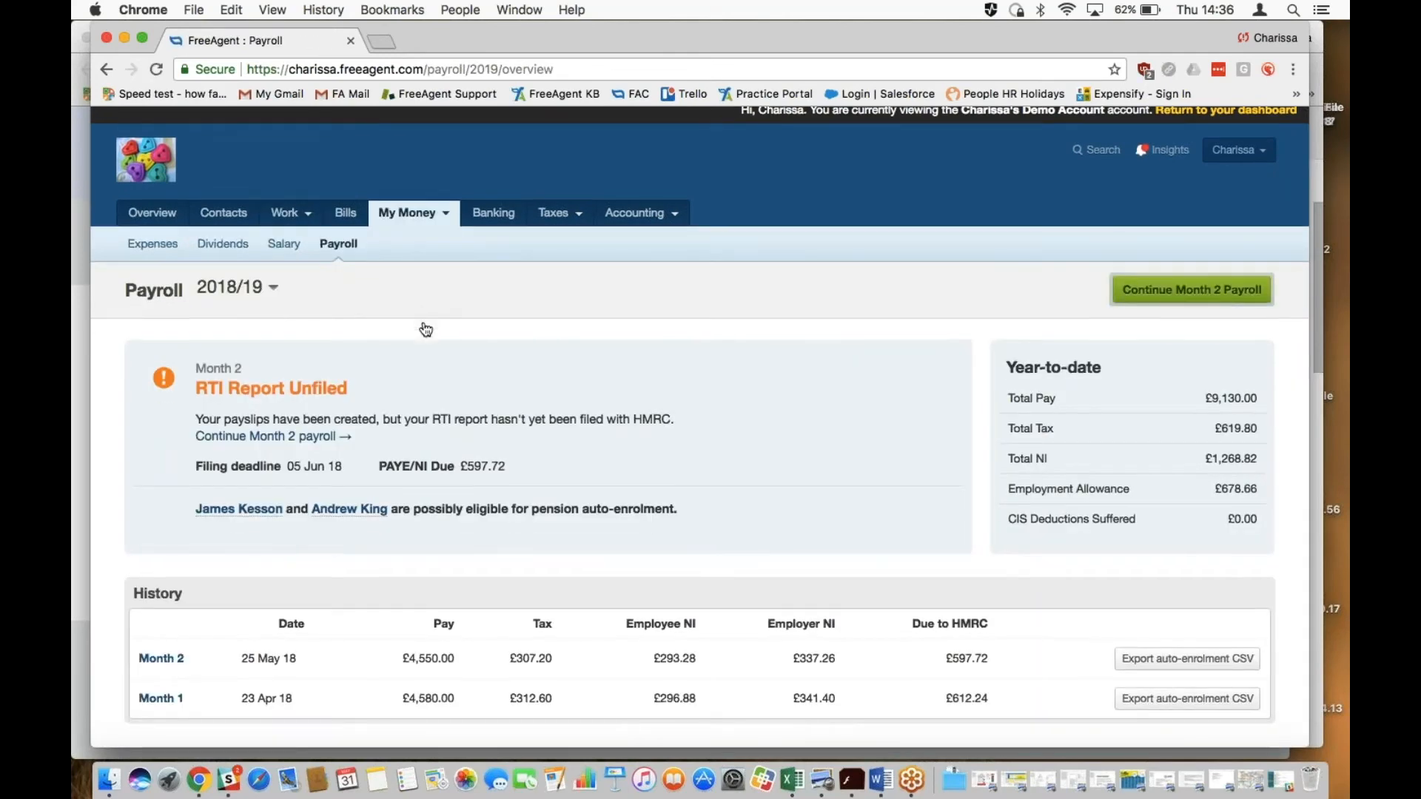
scroll(426, 330, "down", 3)
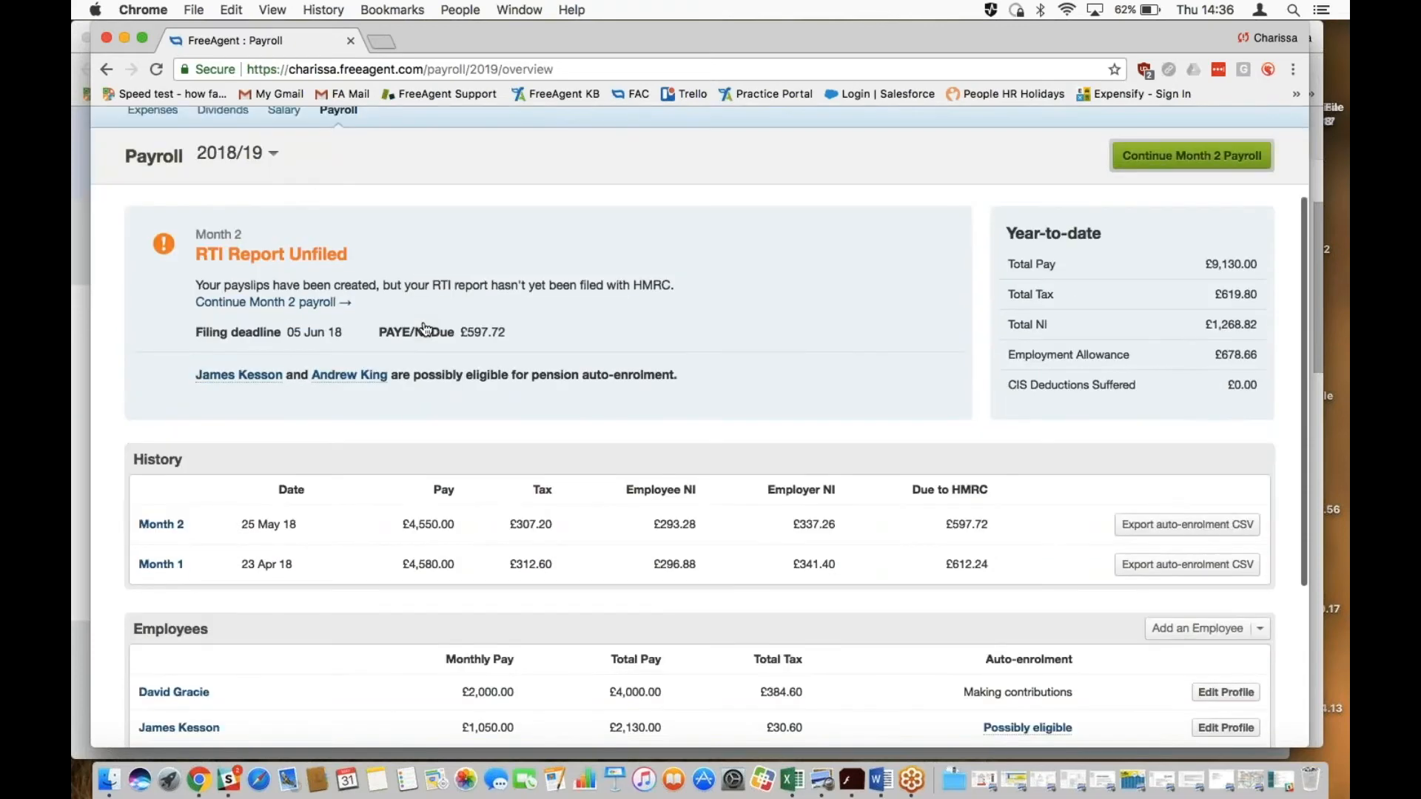
Continue the Month 2 payroll and run it with the option not to report it to HMRC.
left_click(1170, 158)
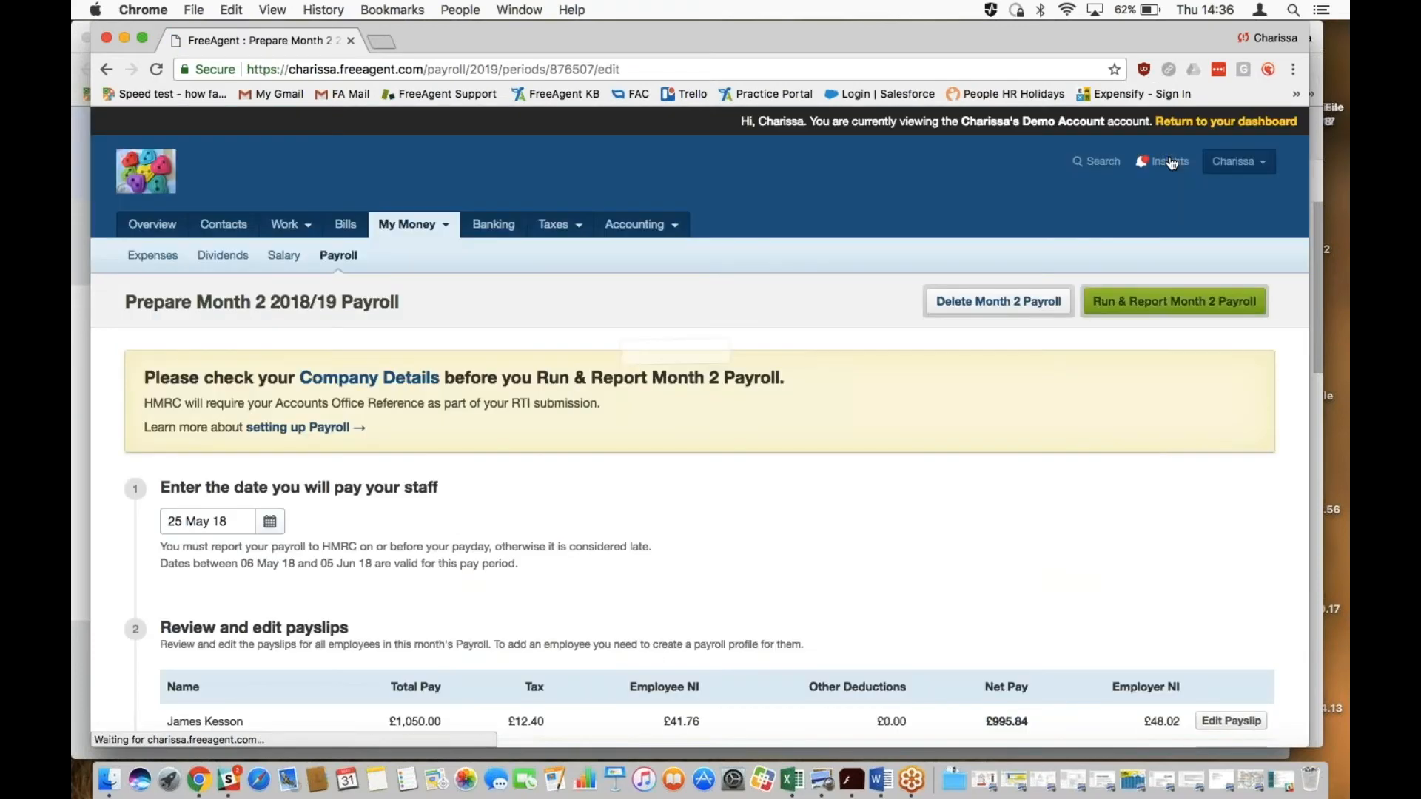
scroll(315, 525, "down", 5)
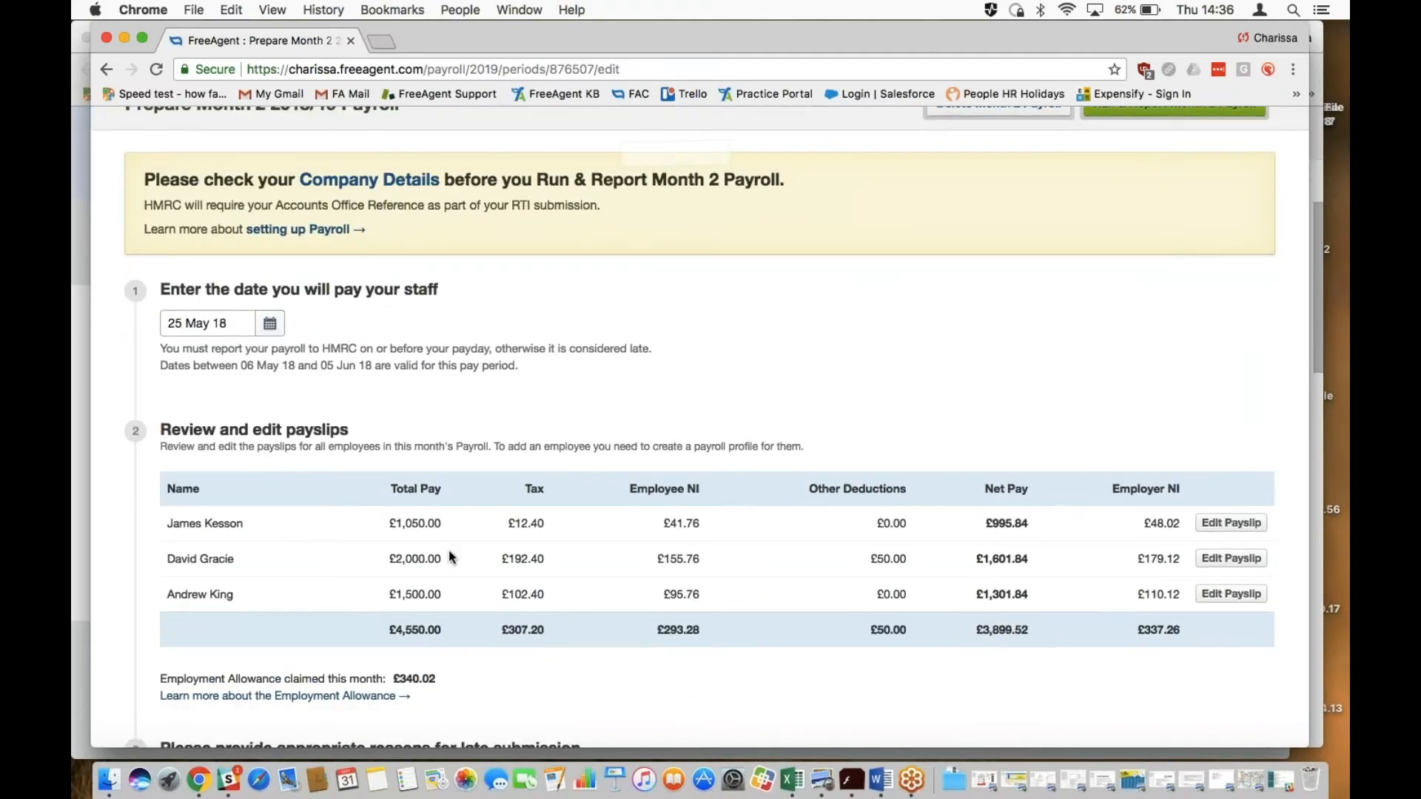
scroll(315, 527, "down", 12)
scroll(451, 557, "down", 8)
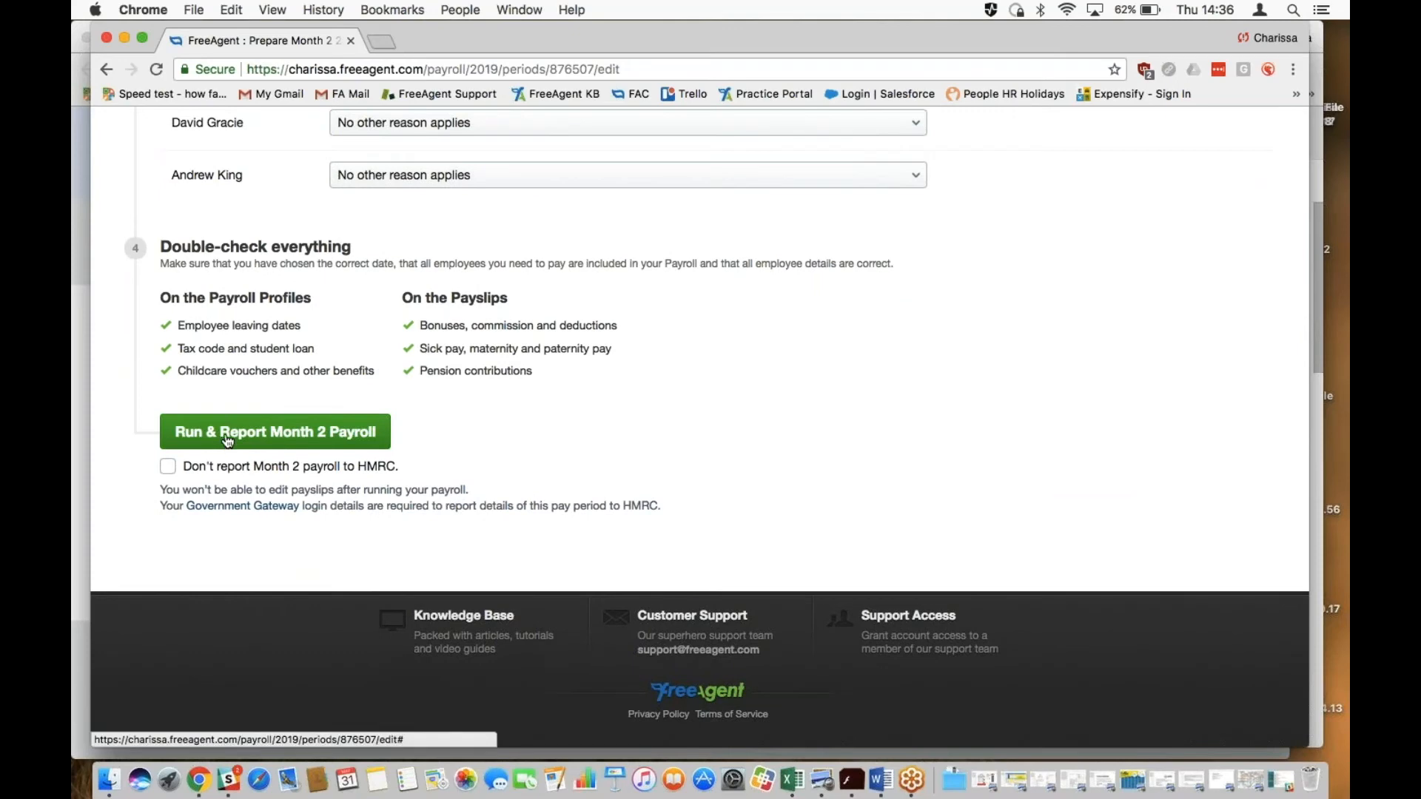
left_click(168, 467)
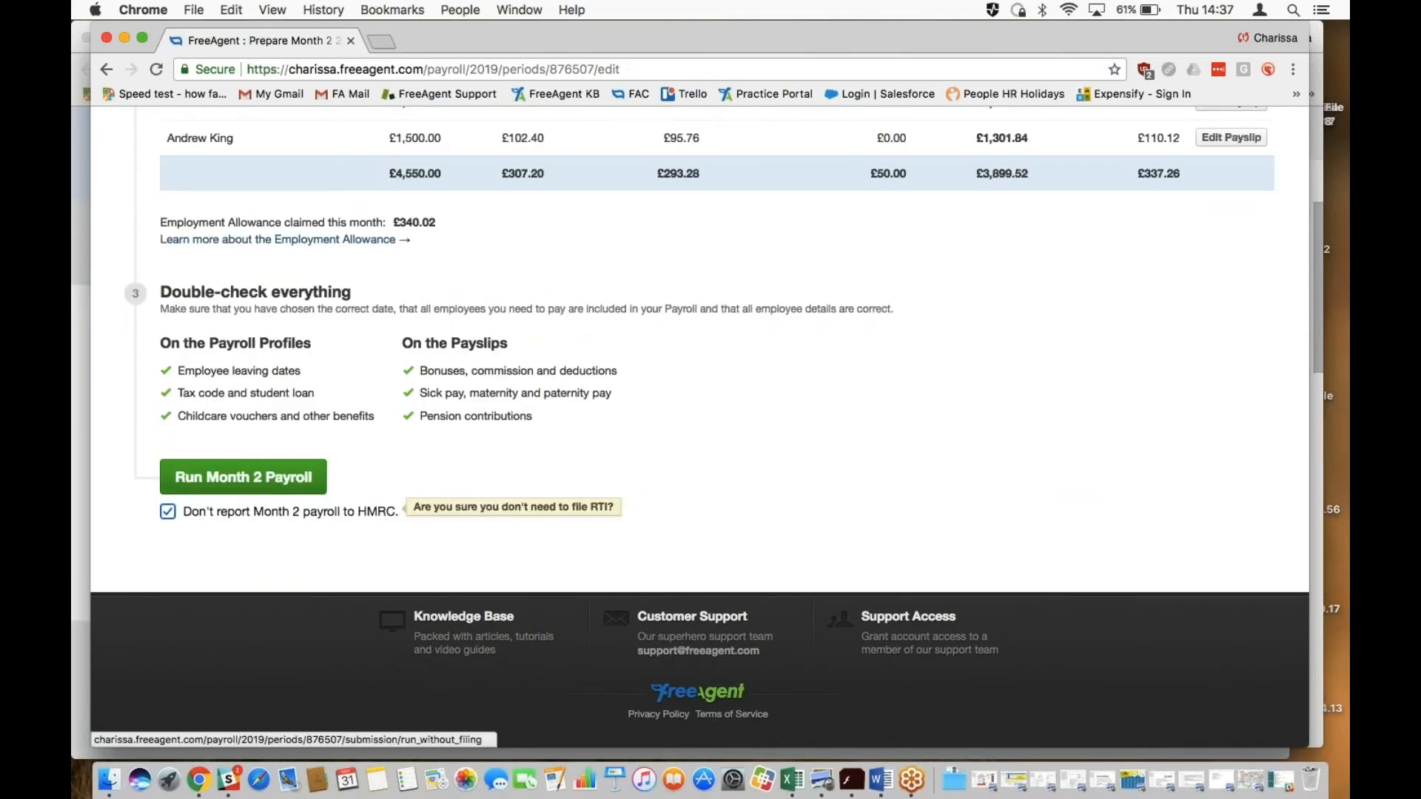
left_click(232, 480)
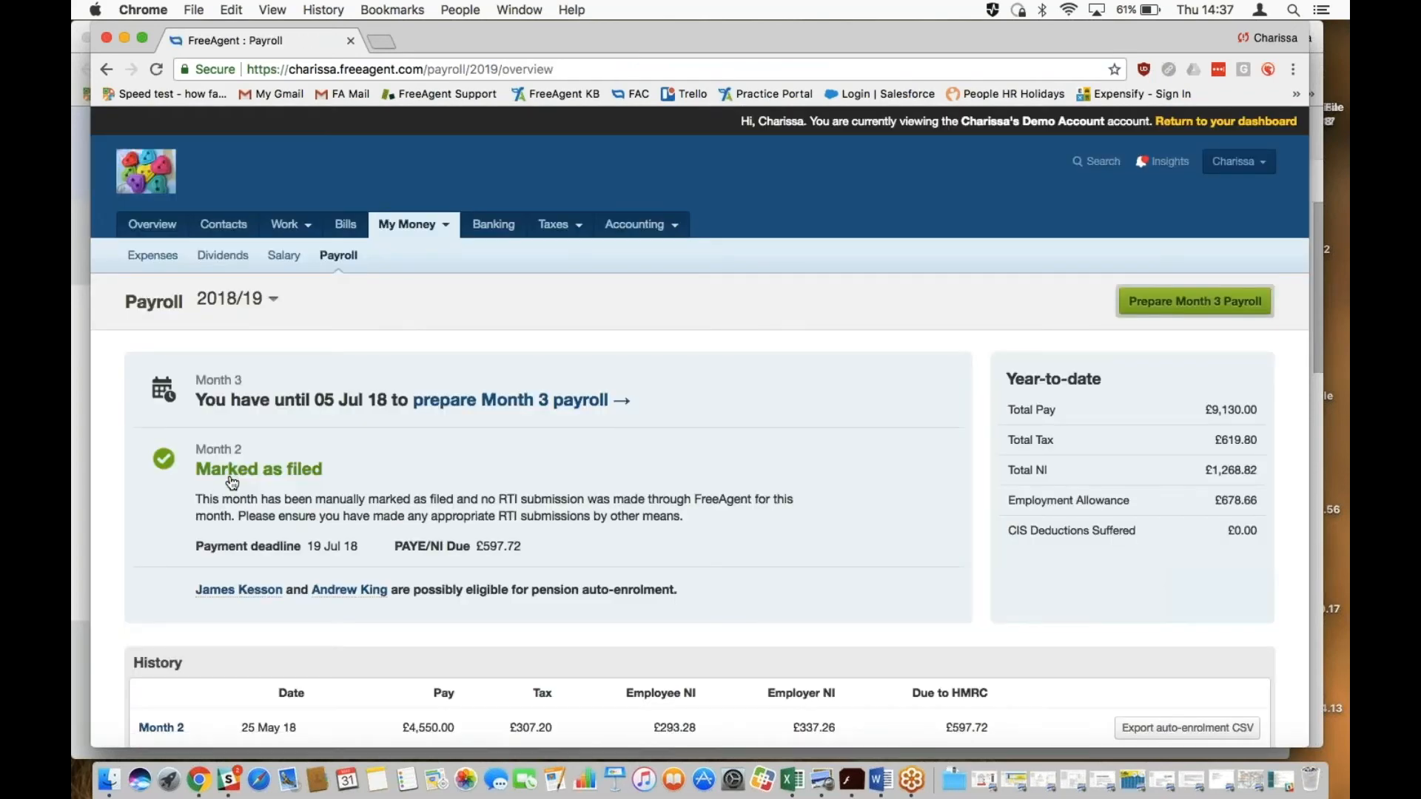
Check the CIS Deductions Suffered figure in the year-to-date summary and start preparing the Month 3 payroll.
scroll(574, 442, "down", 3)
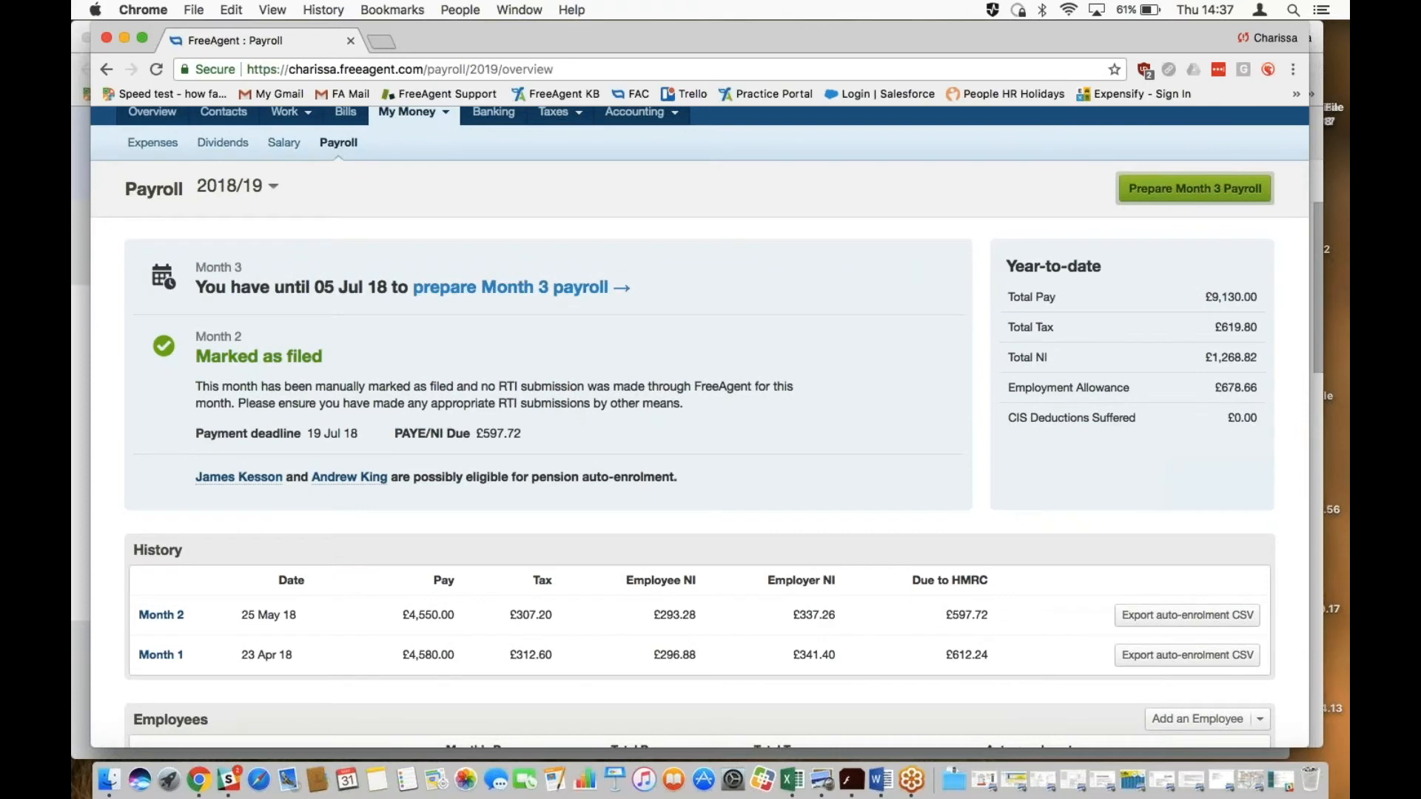
left_click_drag(1007, 417, 1256, 417)
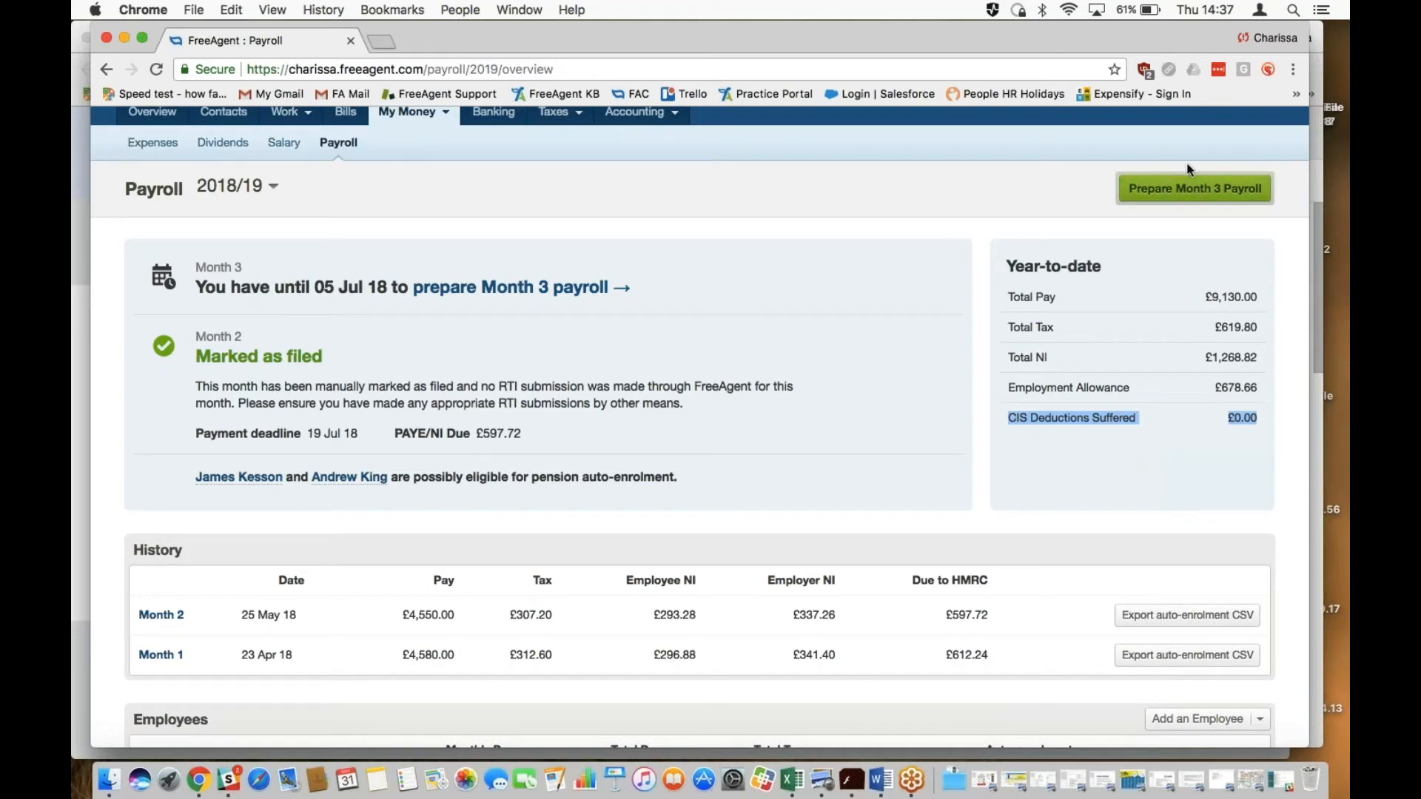
left_click(1185, 192)
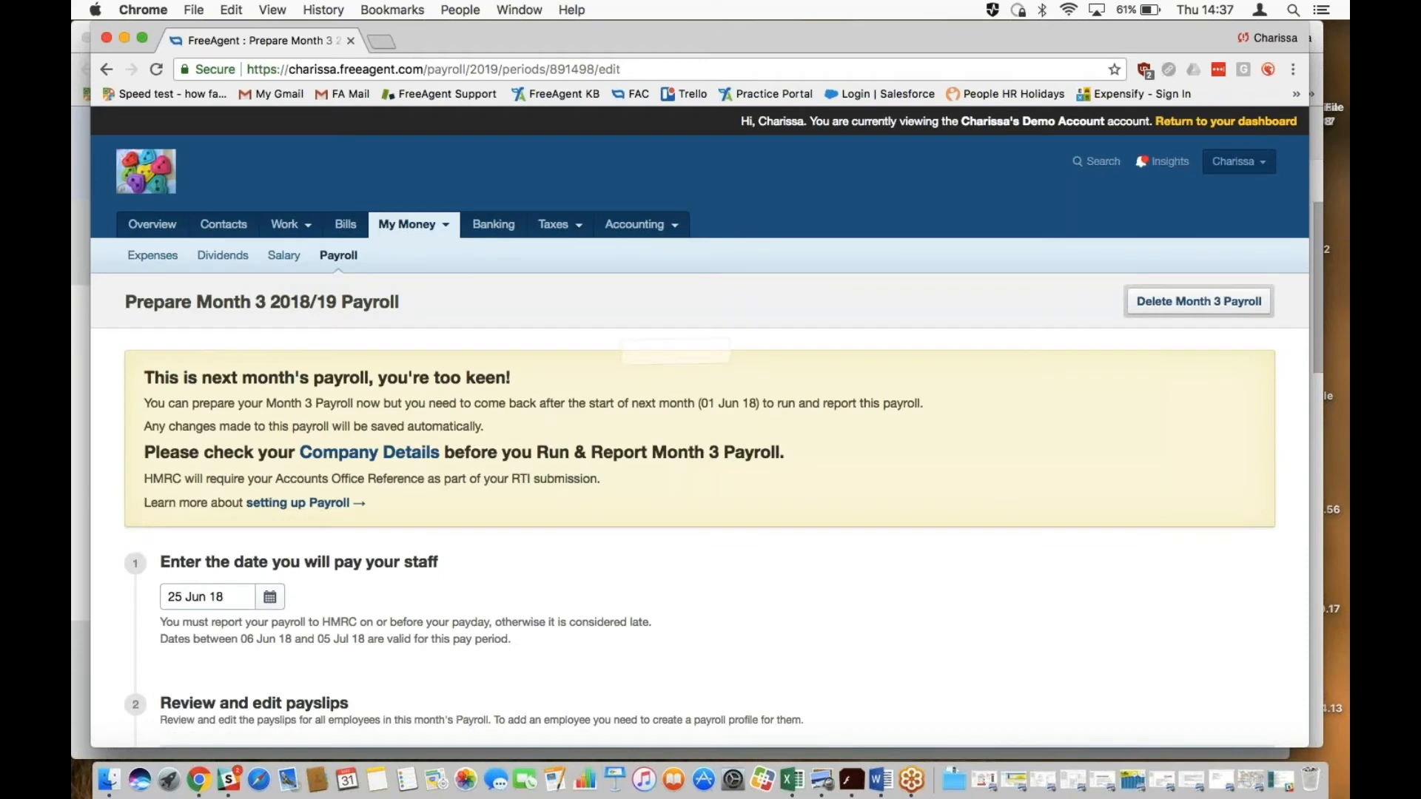
Read the notice on the Month 3 payroll about when it can be run and reported.
left_click_drag(512, 379, 486, 378)
left_click_drag(486, 378, 145, 380)
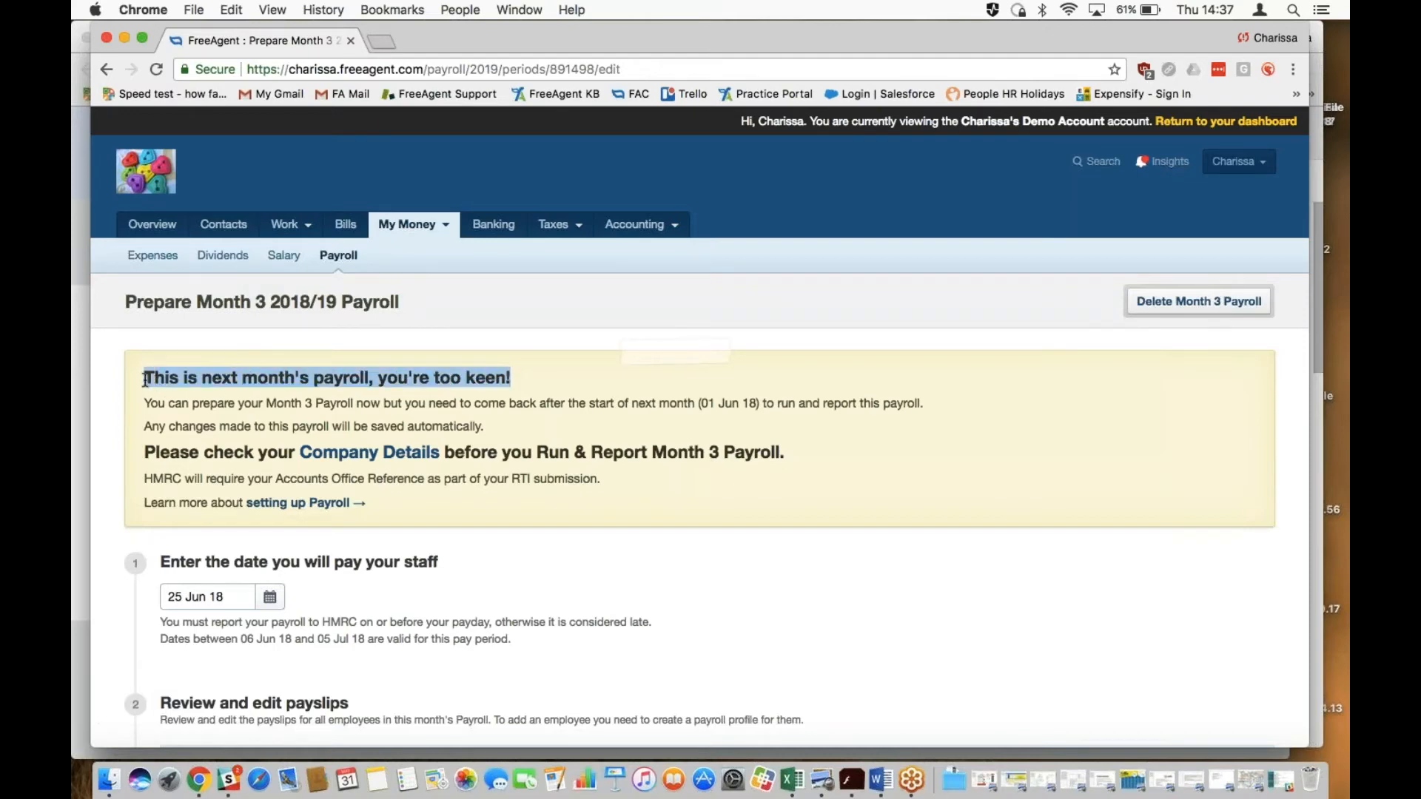
left_click(537, 380)
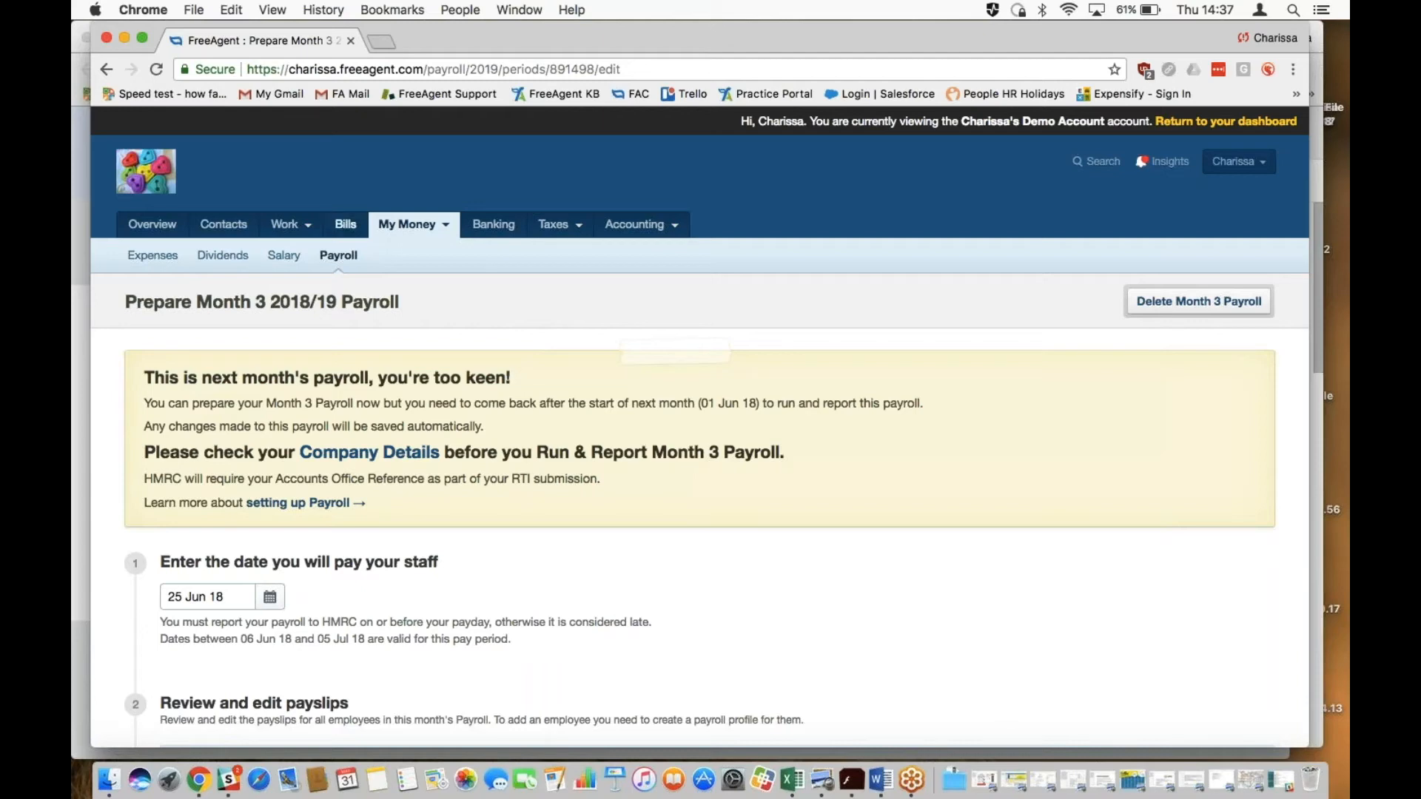
Return to the invoice list and reopen the paid Baileys Contruction invoice for CIS Project.
mouse_move(290, 226)
left_click(293, 333)
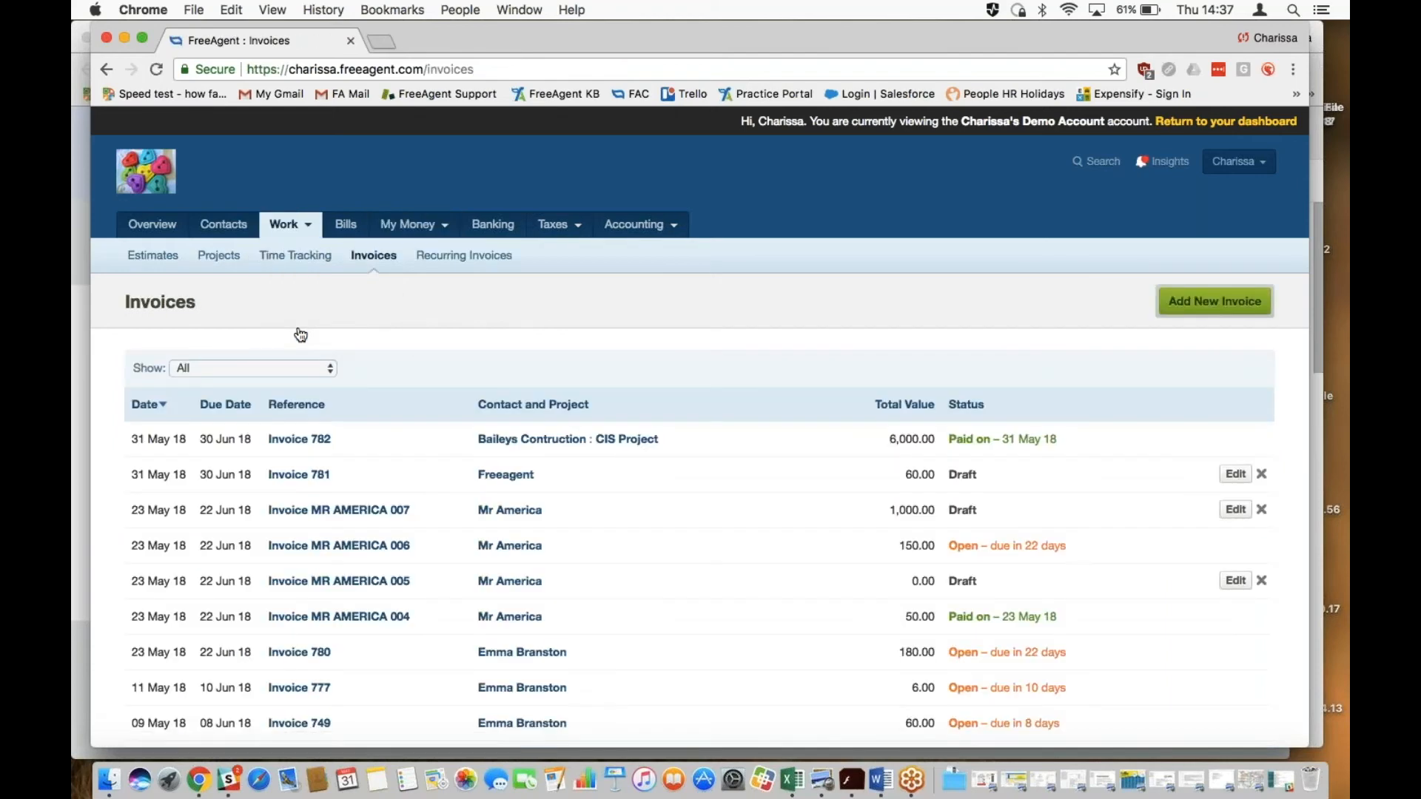
left_click(305, 441)
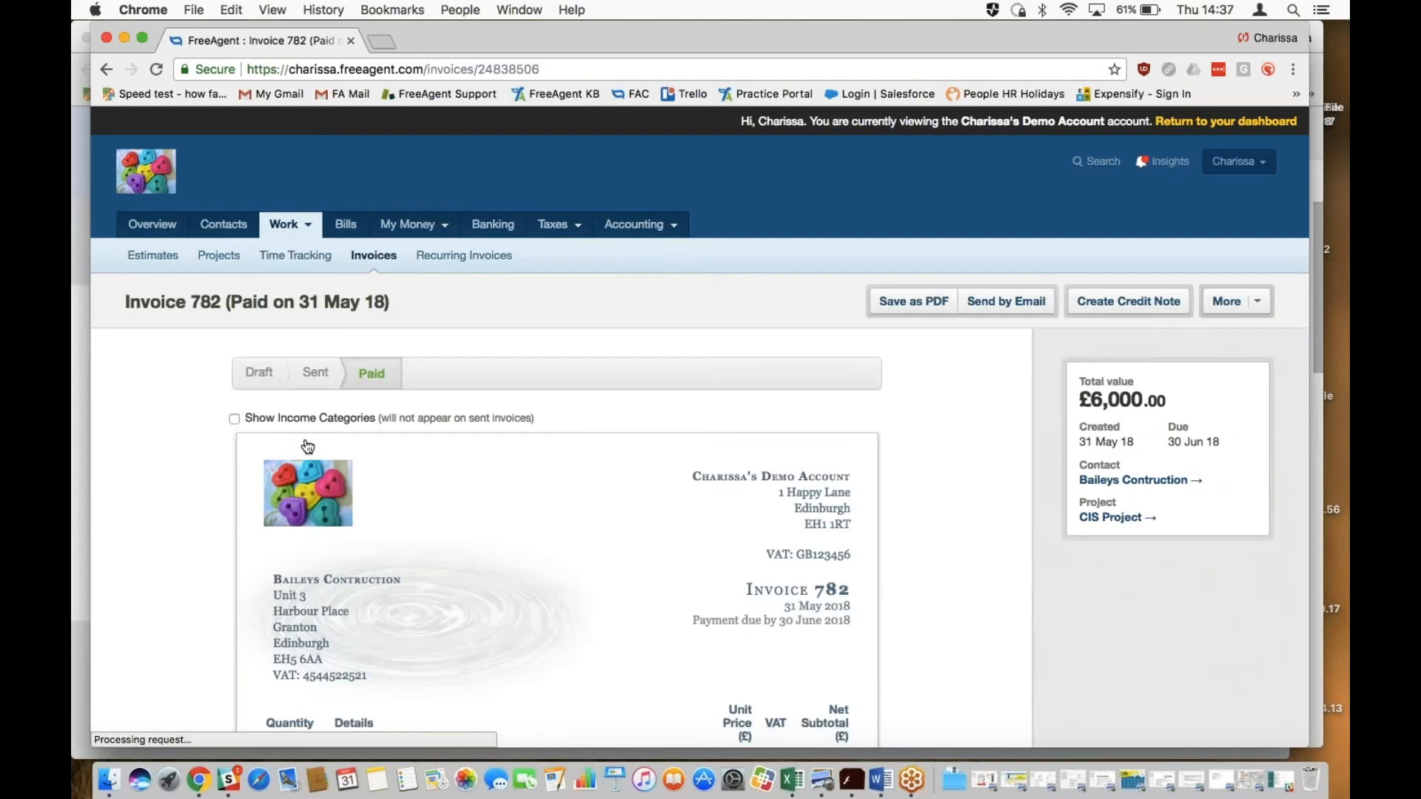
Examine the totals, CIS deduction and payment lines on the paid Baileys Contruction invoice.
scroll(563, 444, "down", 4)
scroll(806, 425, "down", 4)
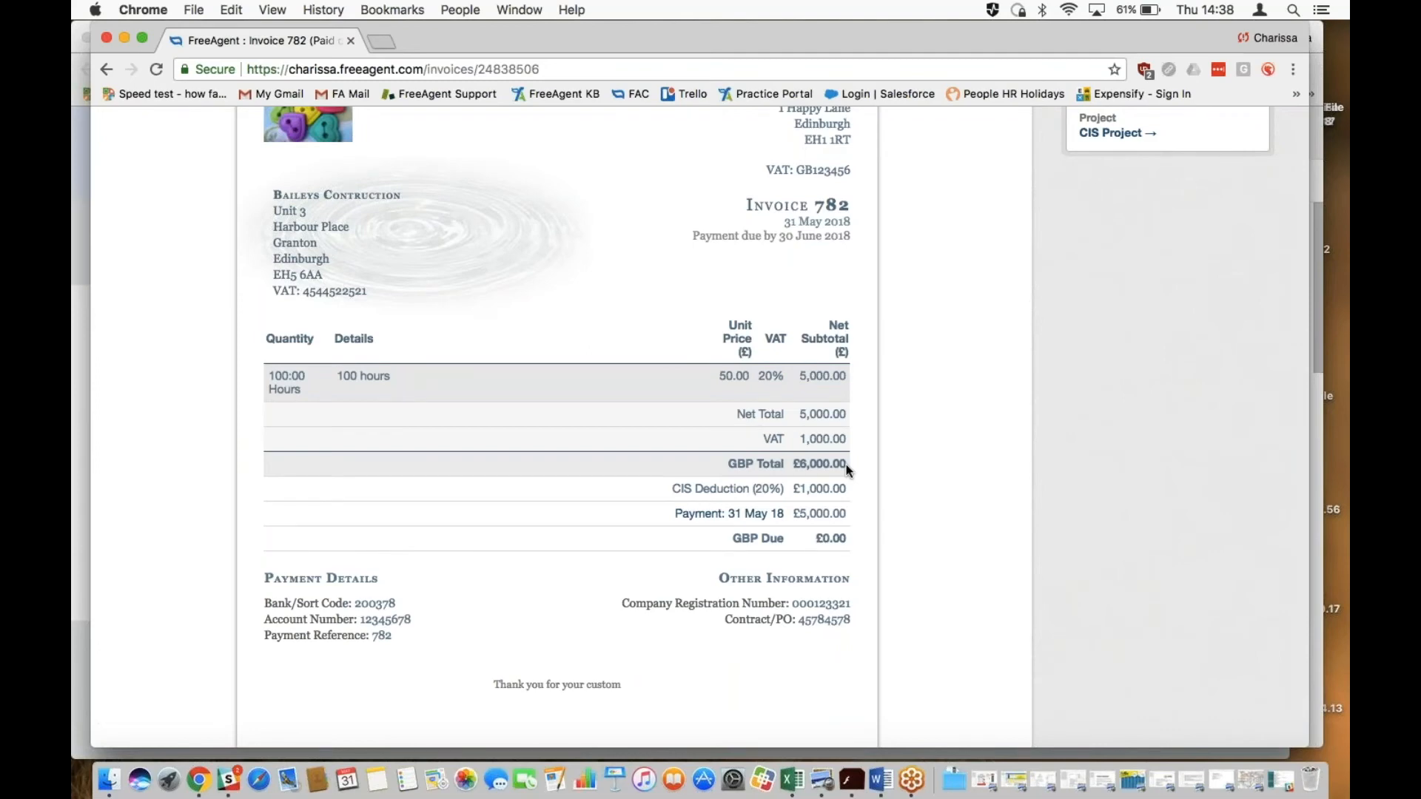
scroll(846, 464, "up", 1)
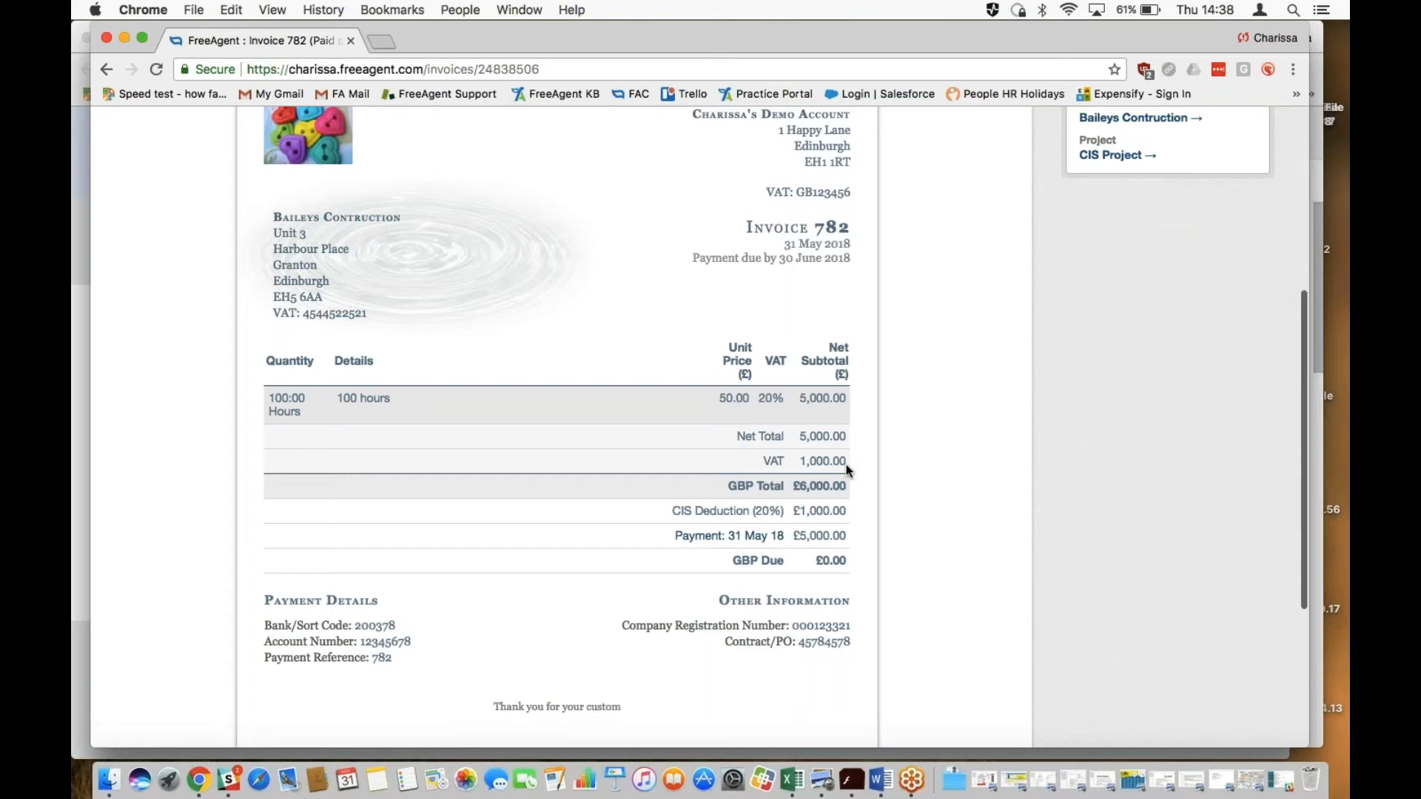
scroll(846, 464, "up", 10)
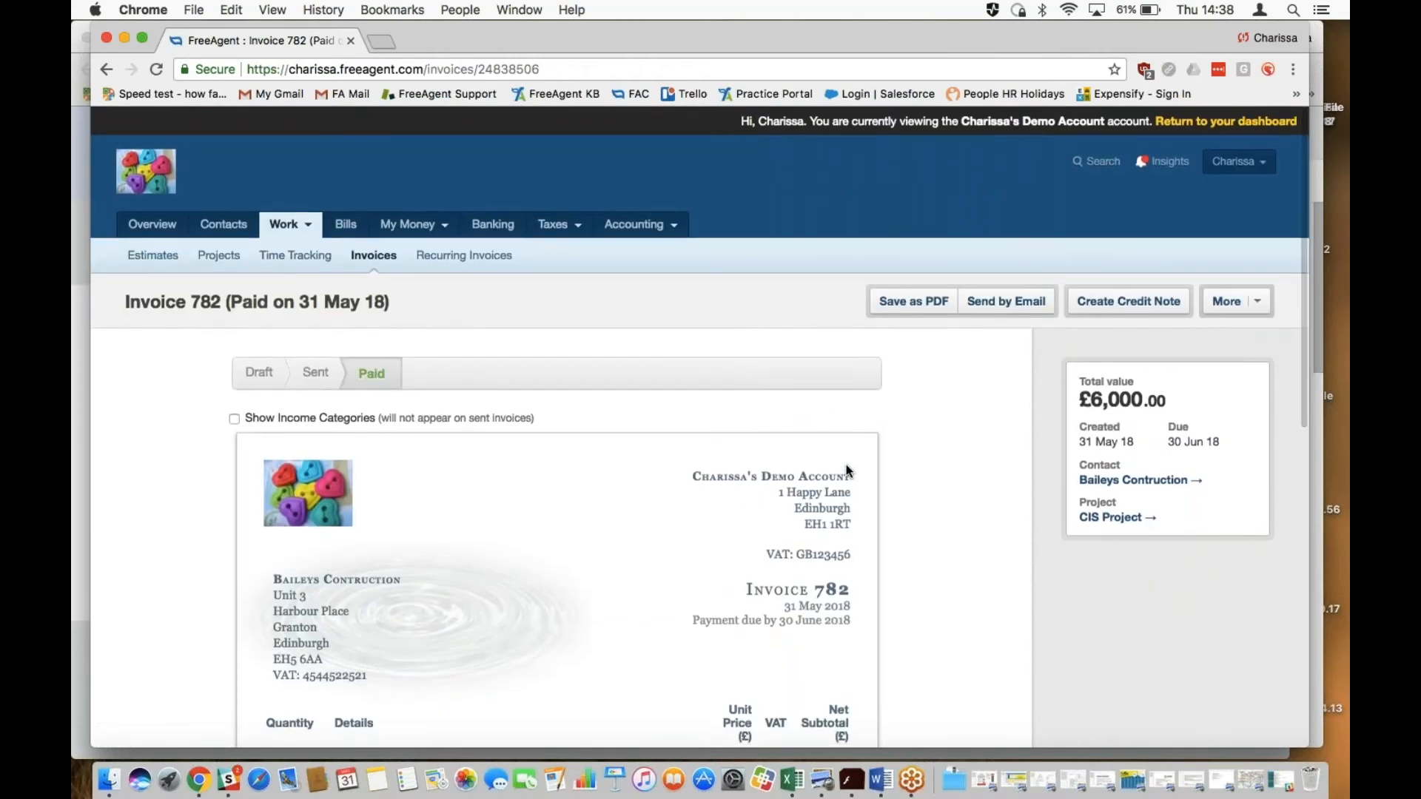
Open the bank accounts summary and review the account list with its unexplained items and latest balances.
left_click(493, 224)
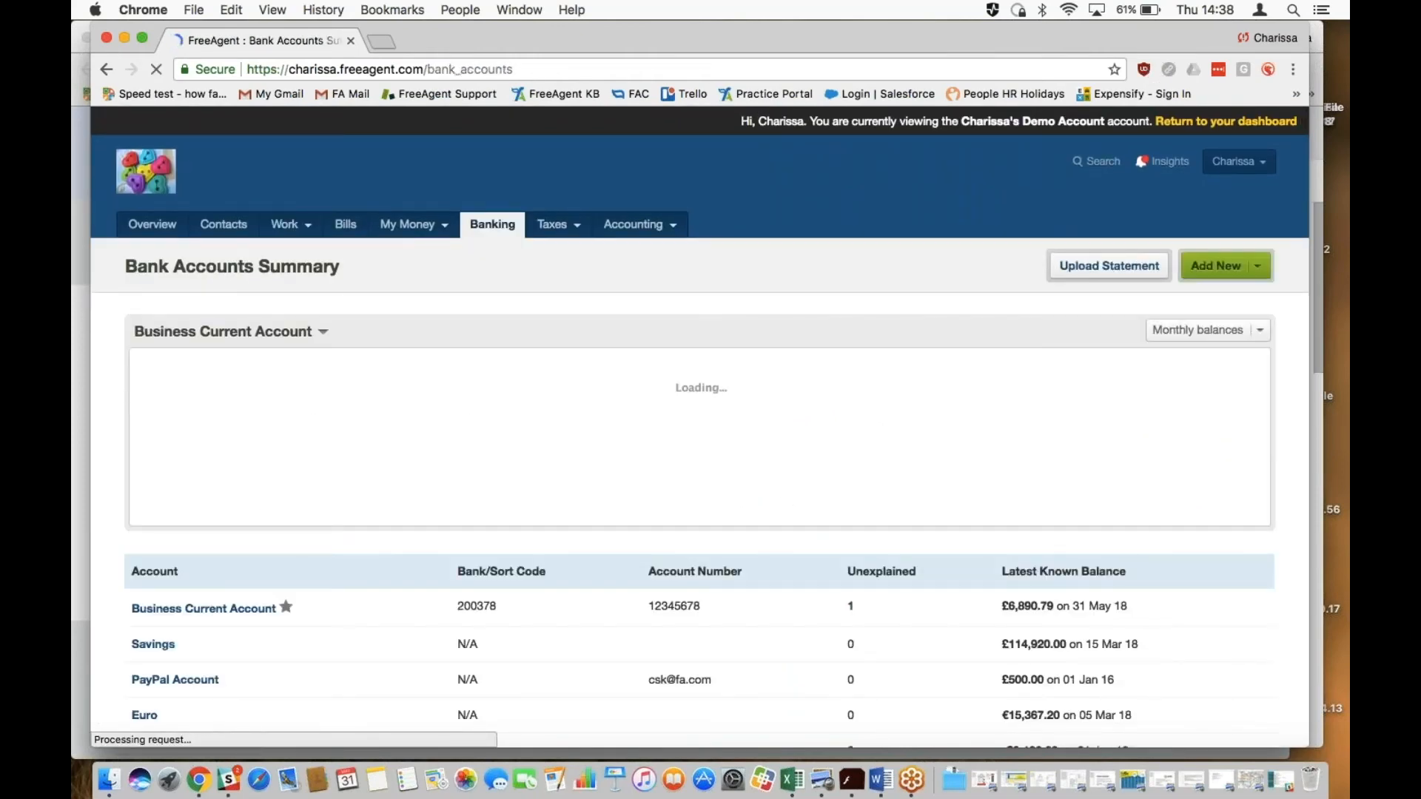
scroll(259, 595, "down", 5)
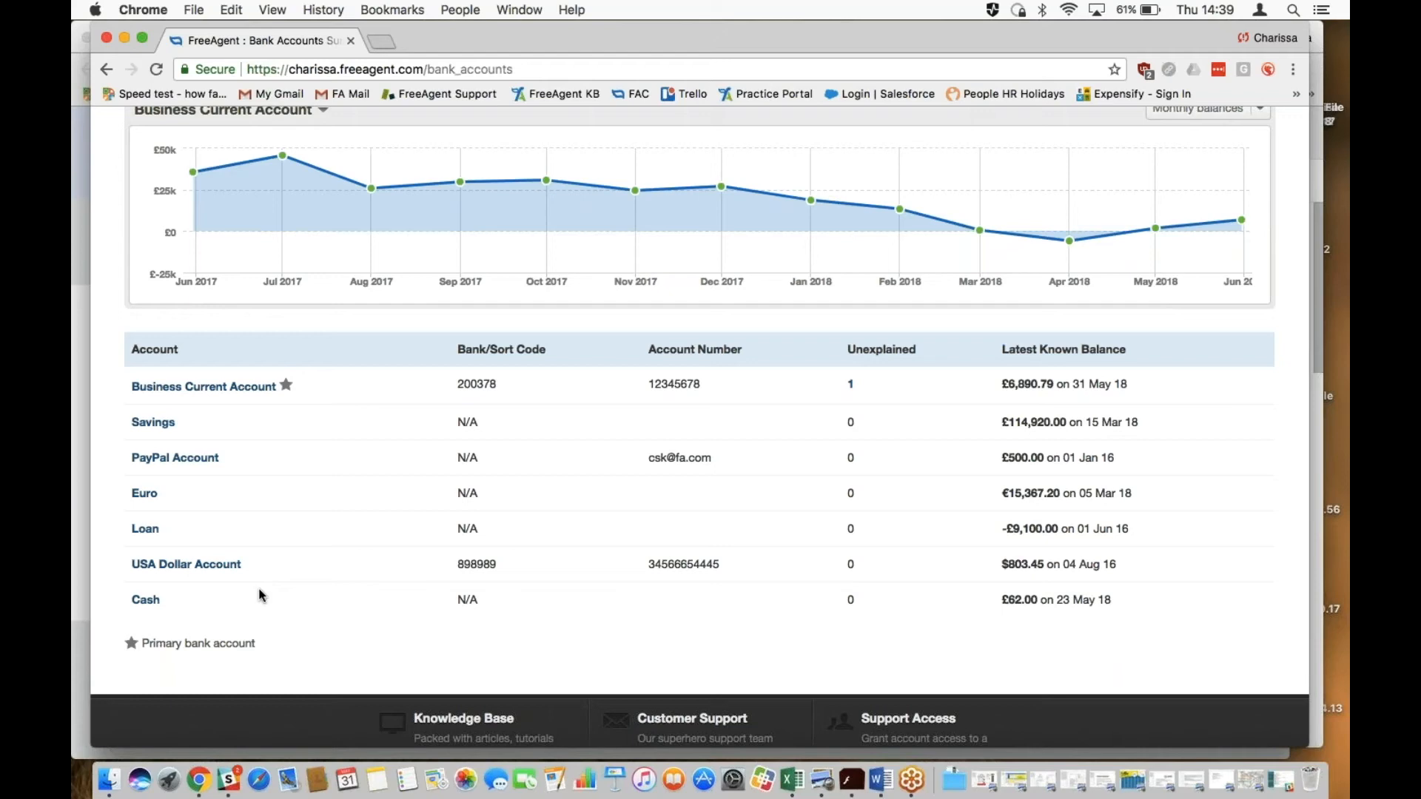
mouse_move(1241, 220)
scroll(1331, 123, "down", 1)
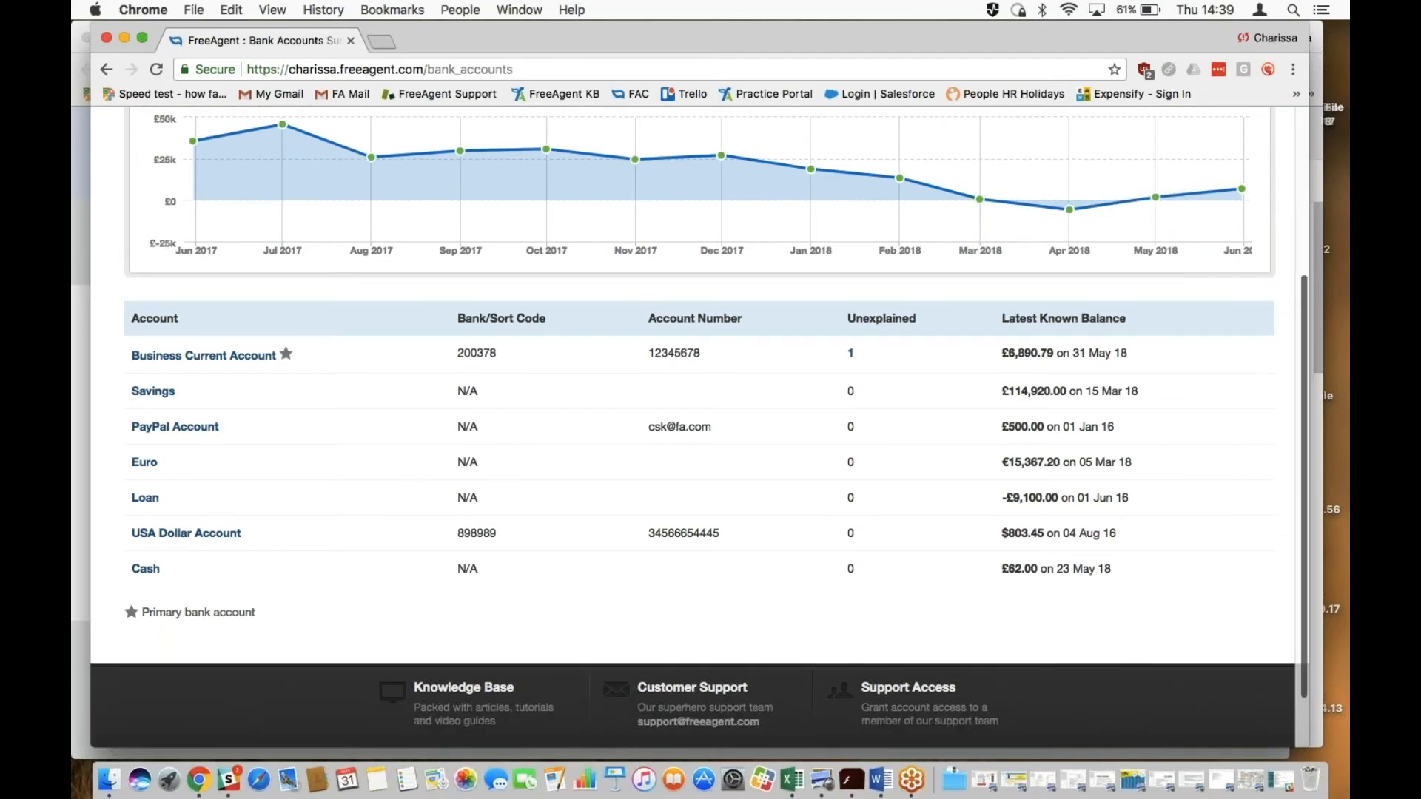
scroll(799, 619, "down", 2)
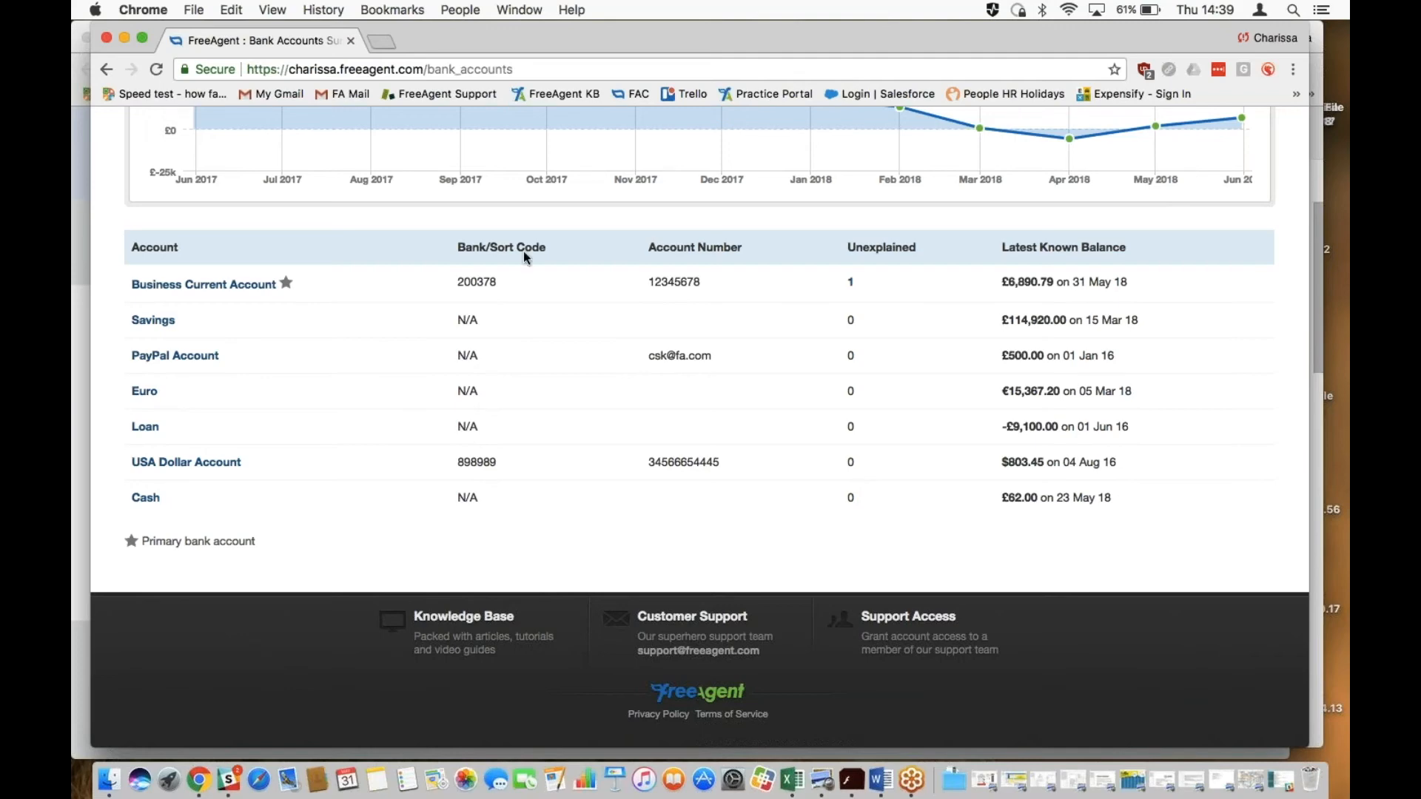
Open the FreeAgent website in a new browser tab and look through its home page down to the support links.
left_click(385, 42)
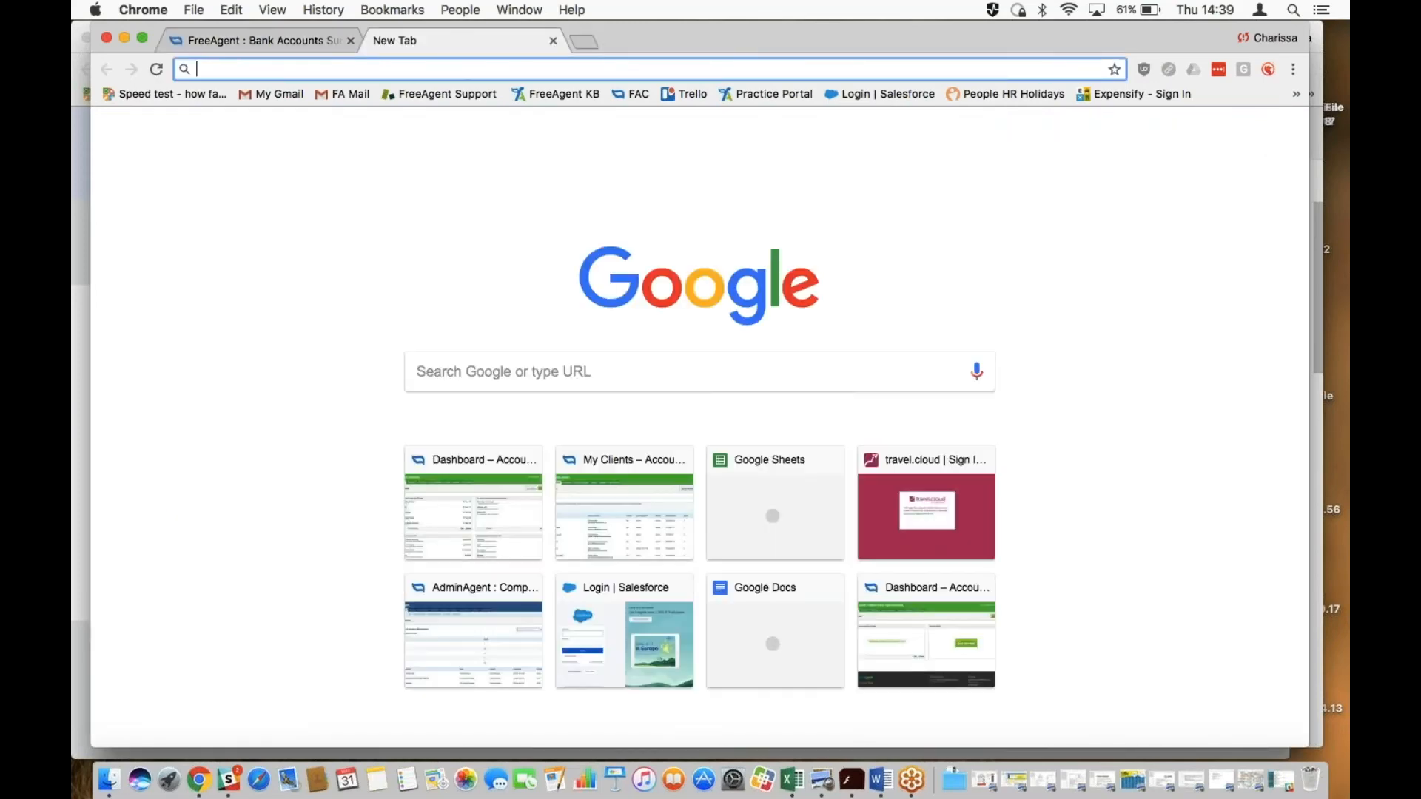
type("freeag")
key("Return")
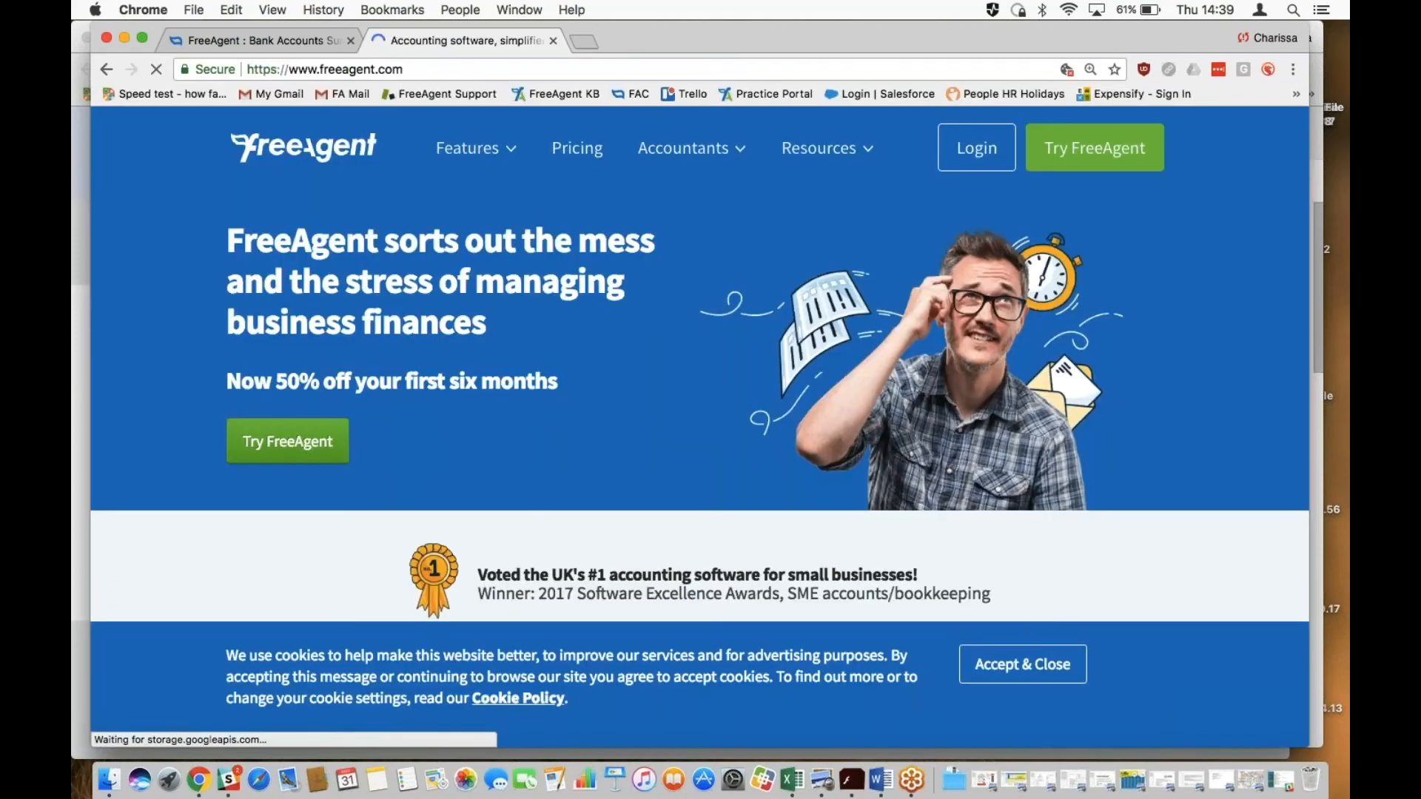
scroll(699, 362, "down", 10)
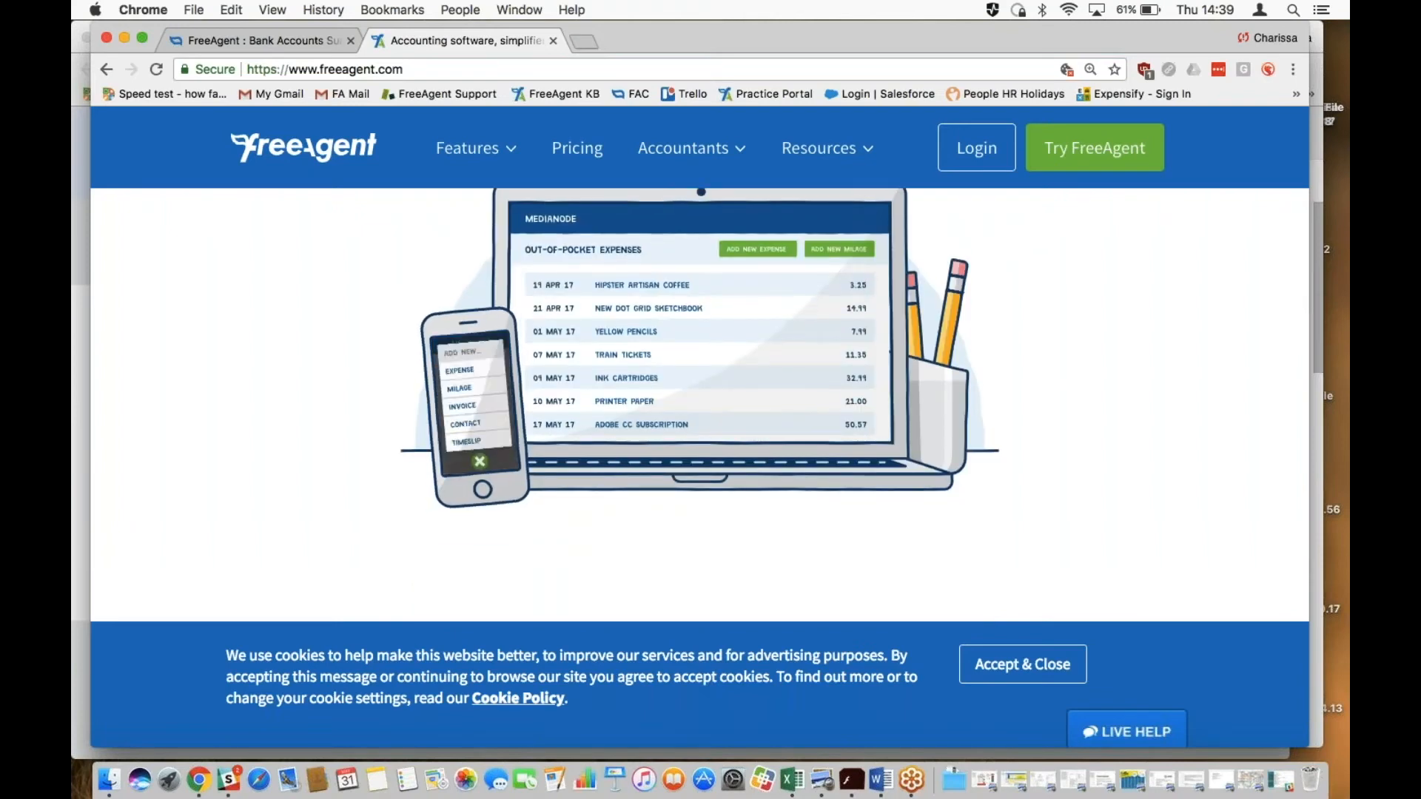
scroll(700, 400, "down", 3)
scroll(699, 400, "down", 6)
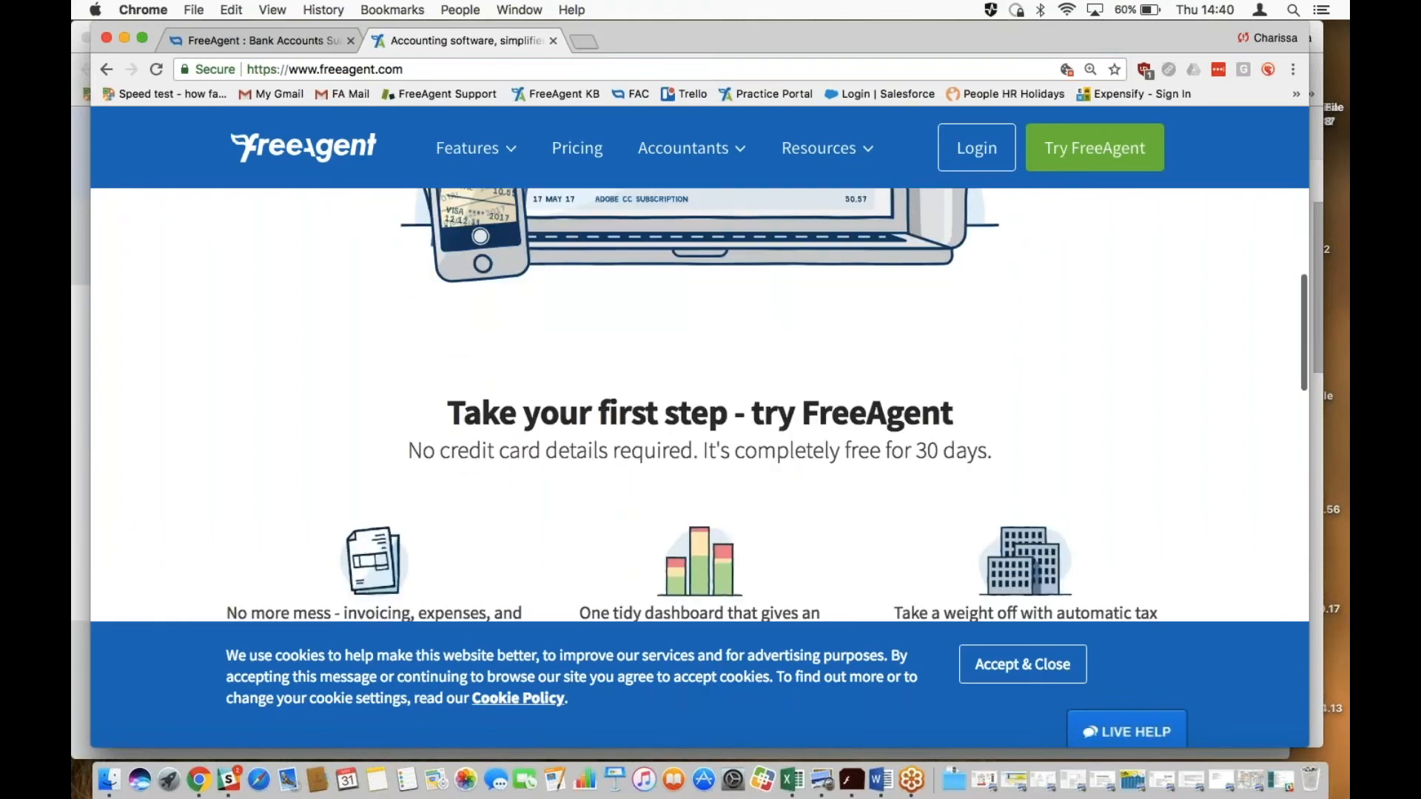
scroll(699, 400, "down", 10)
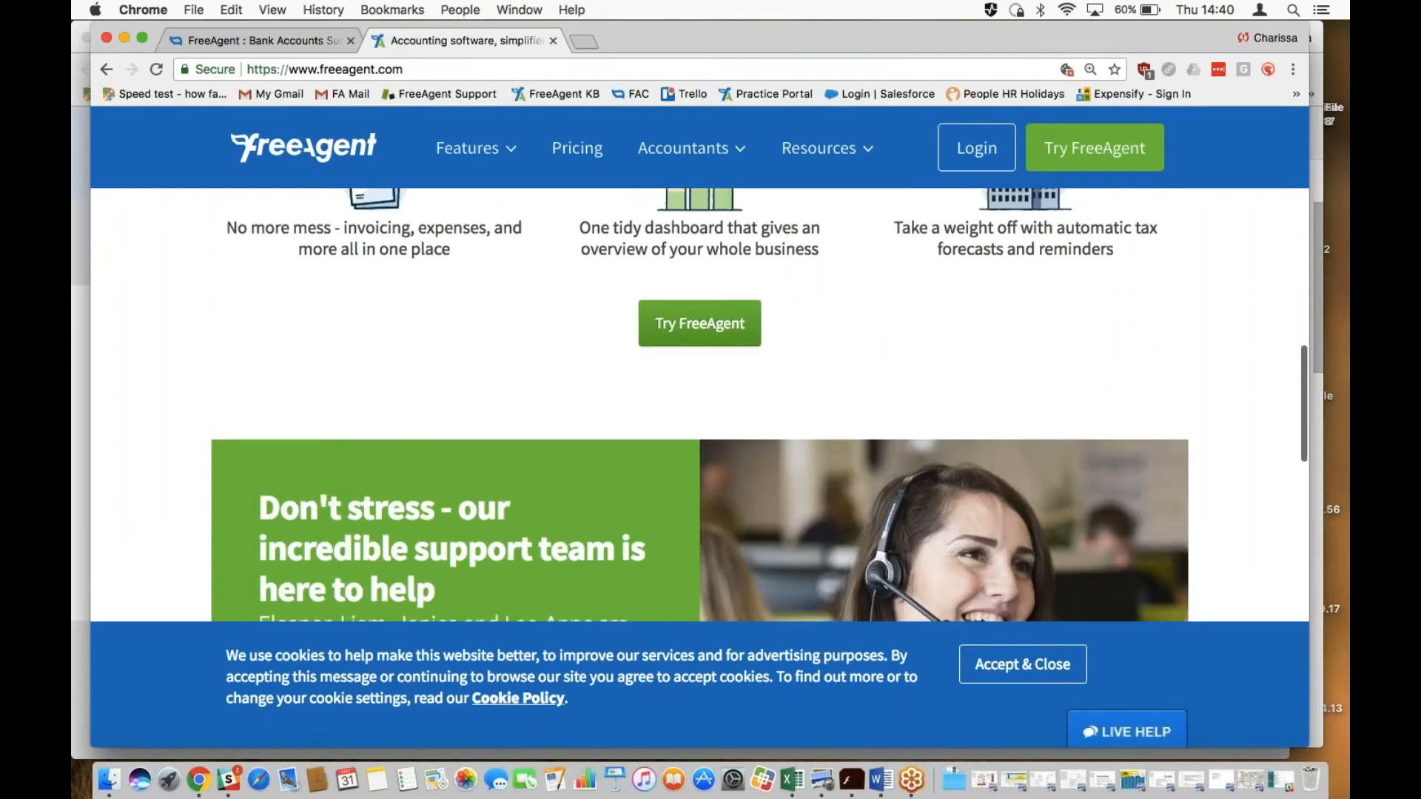
scroll(699, 399, "down", 5)
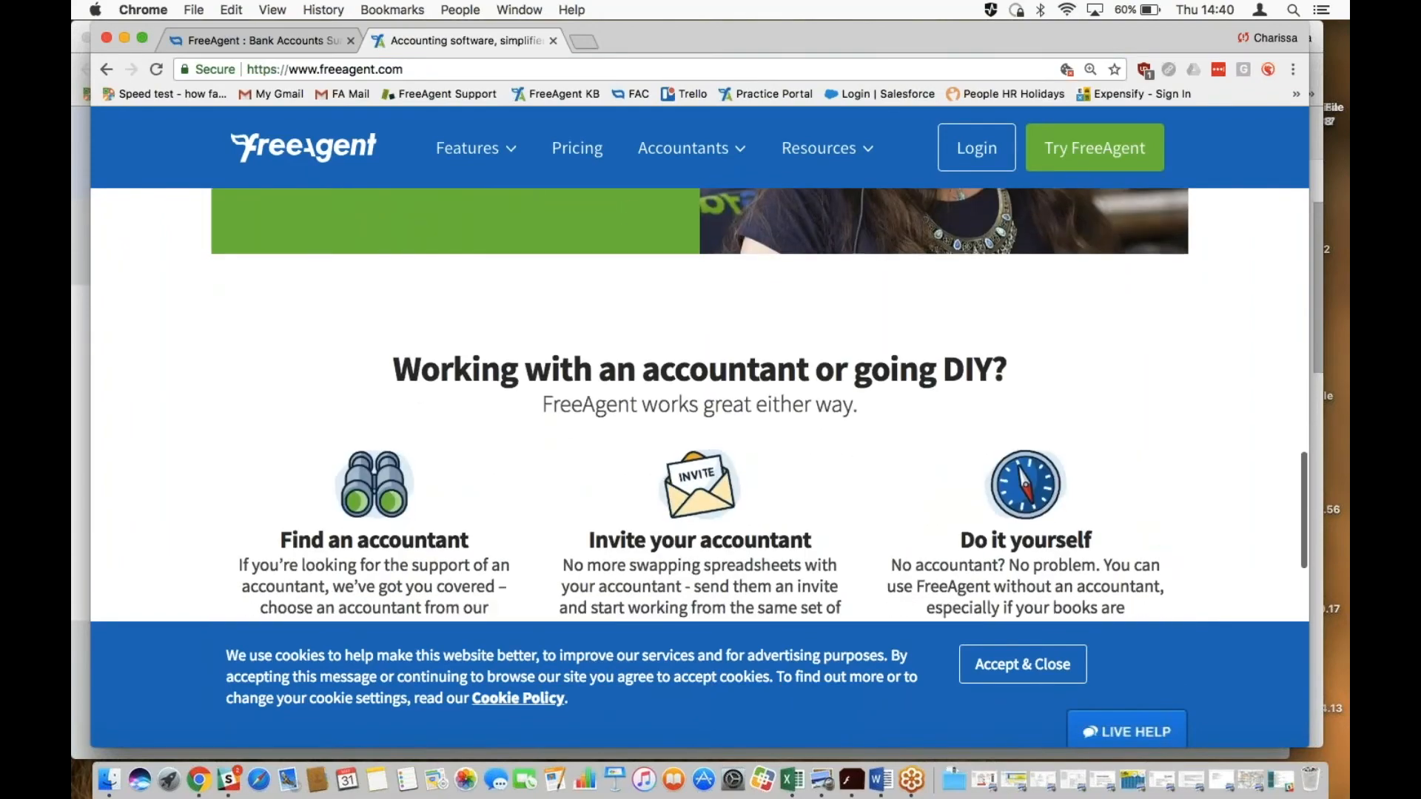
scroll(664, 344, "down", 7)
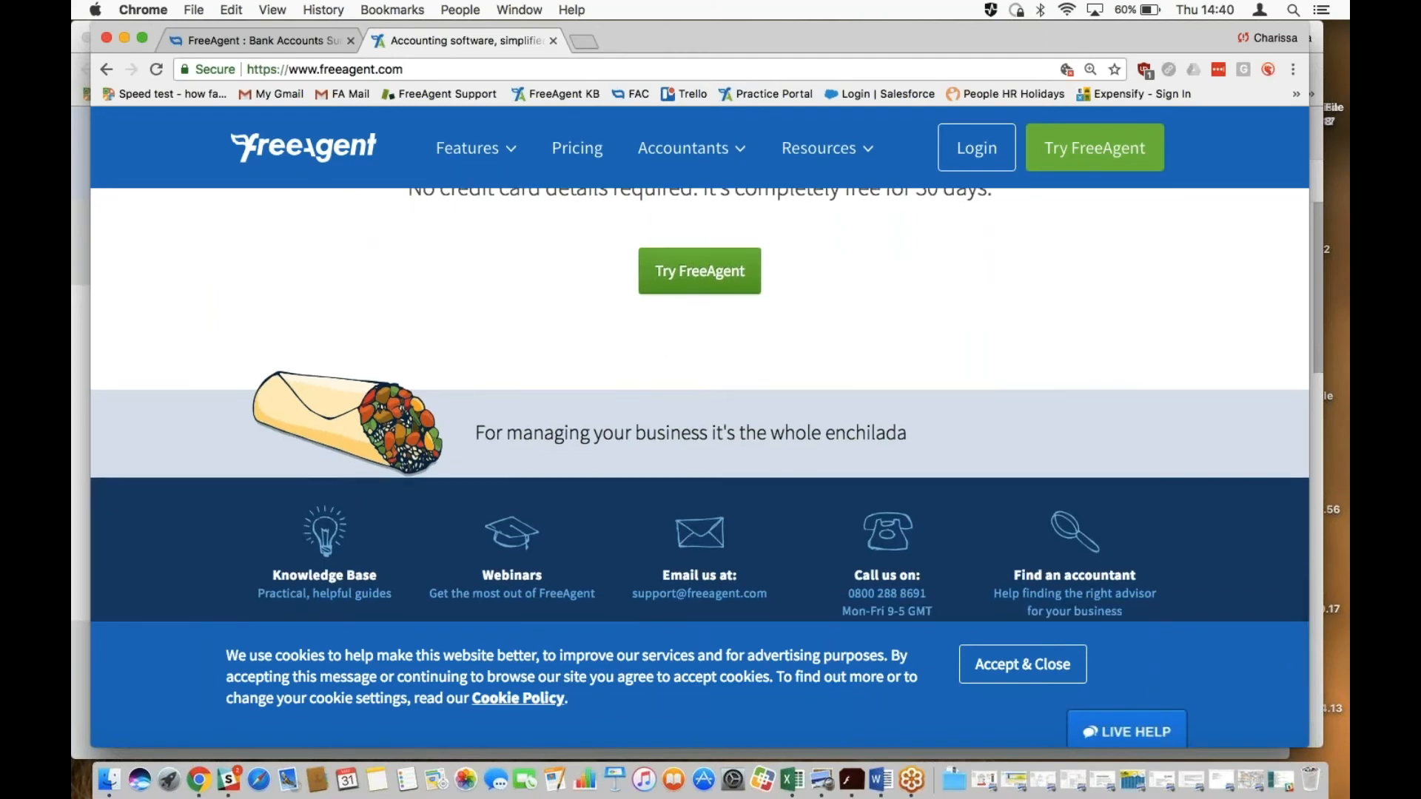
Open the Product Support site and look through its help topics, getting started videos, webinars and welcome call options.
mouse_move(841, 145)
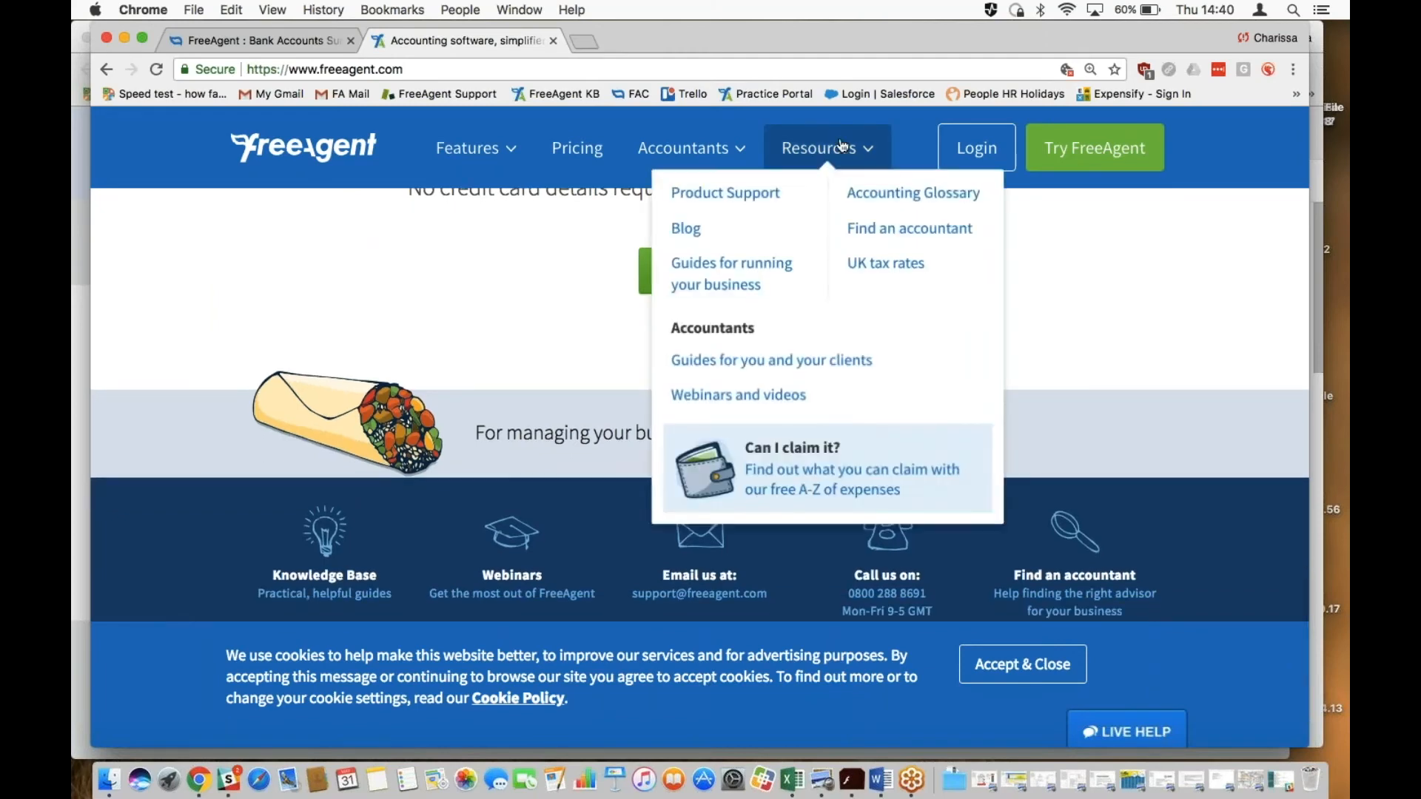
left_click(771, 196)
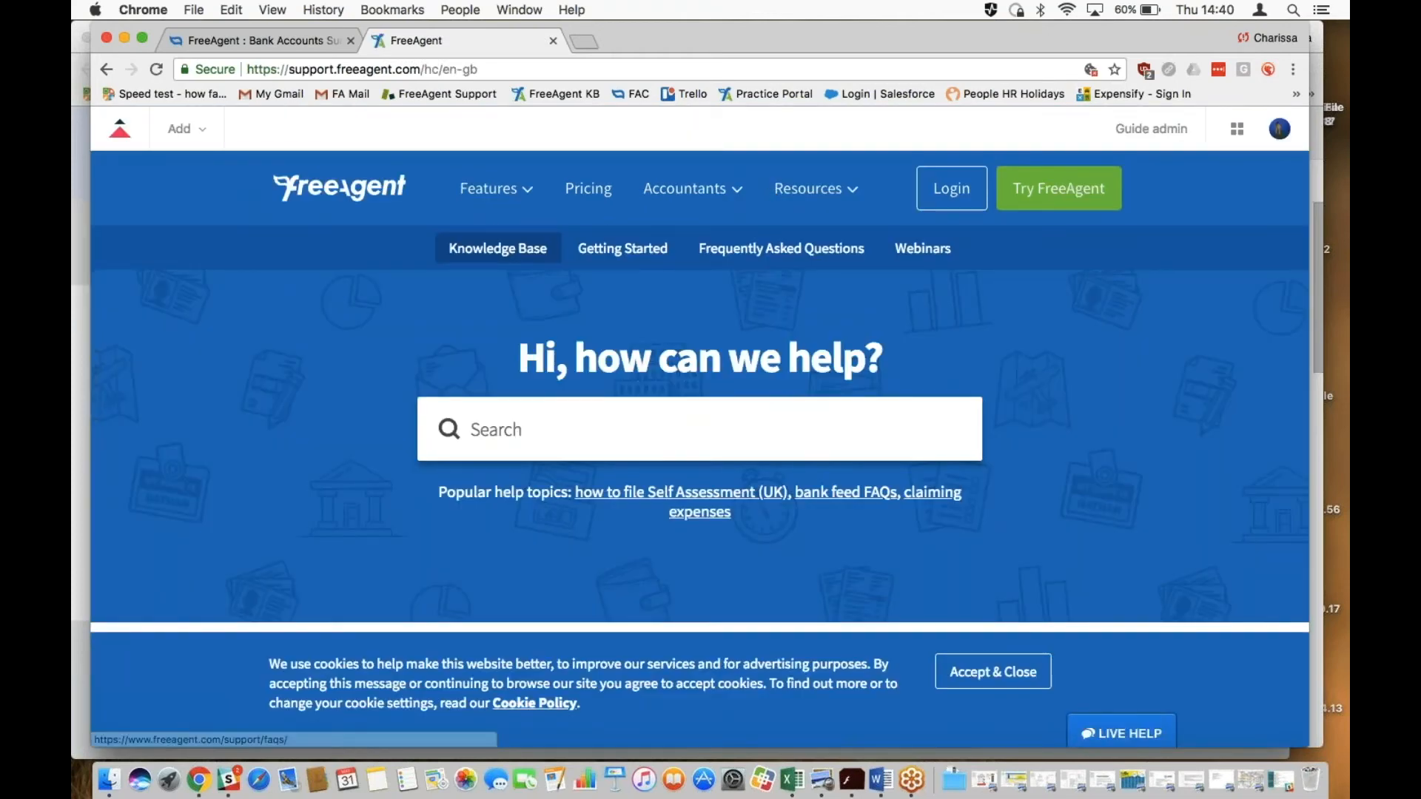
scroll(770, 195, "down", 5)
scroll(699, 370, "down", 10)
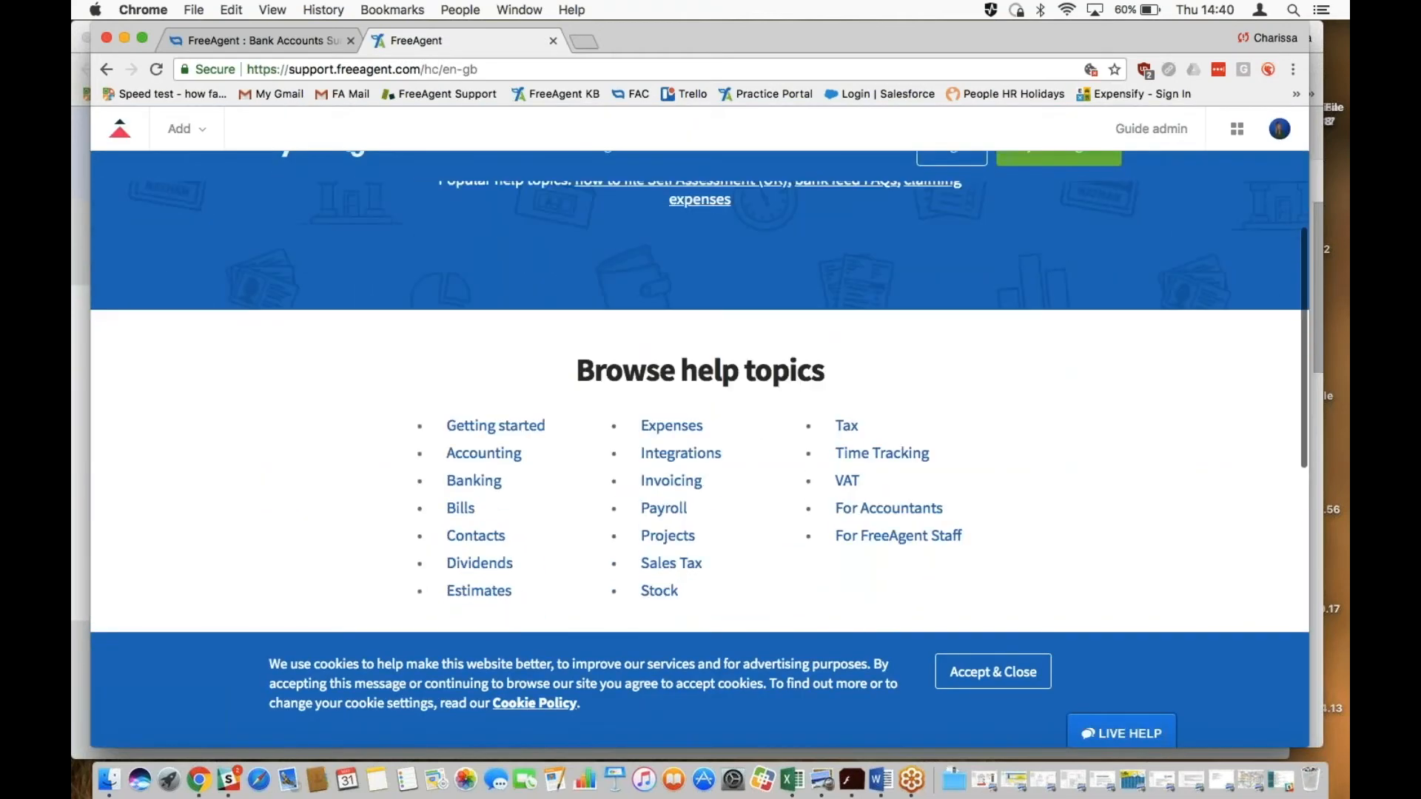
scroll(699, 407, "down", 6)
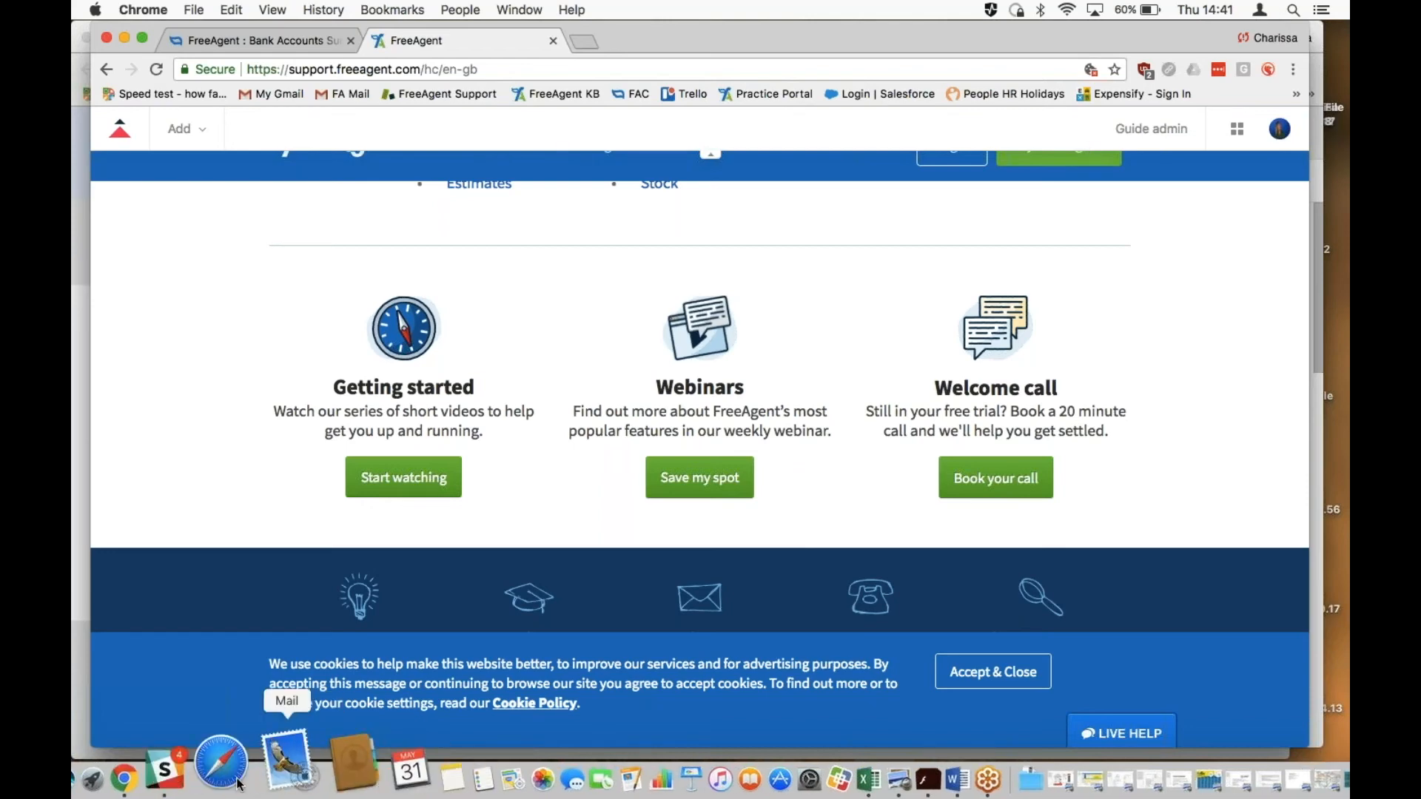
Quit Slack.
right_click(227, 762)
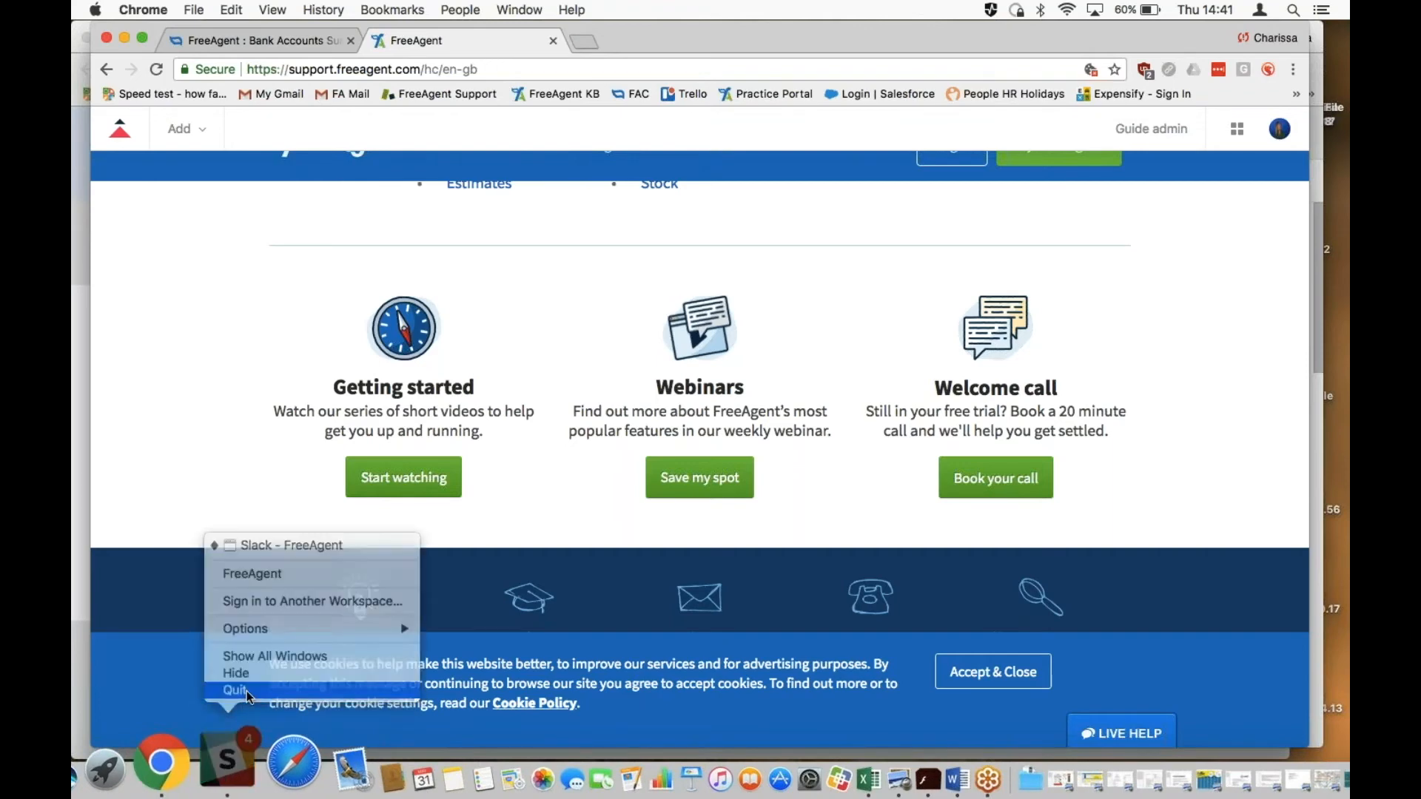
left_click(246, 692)
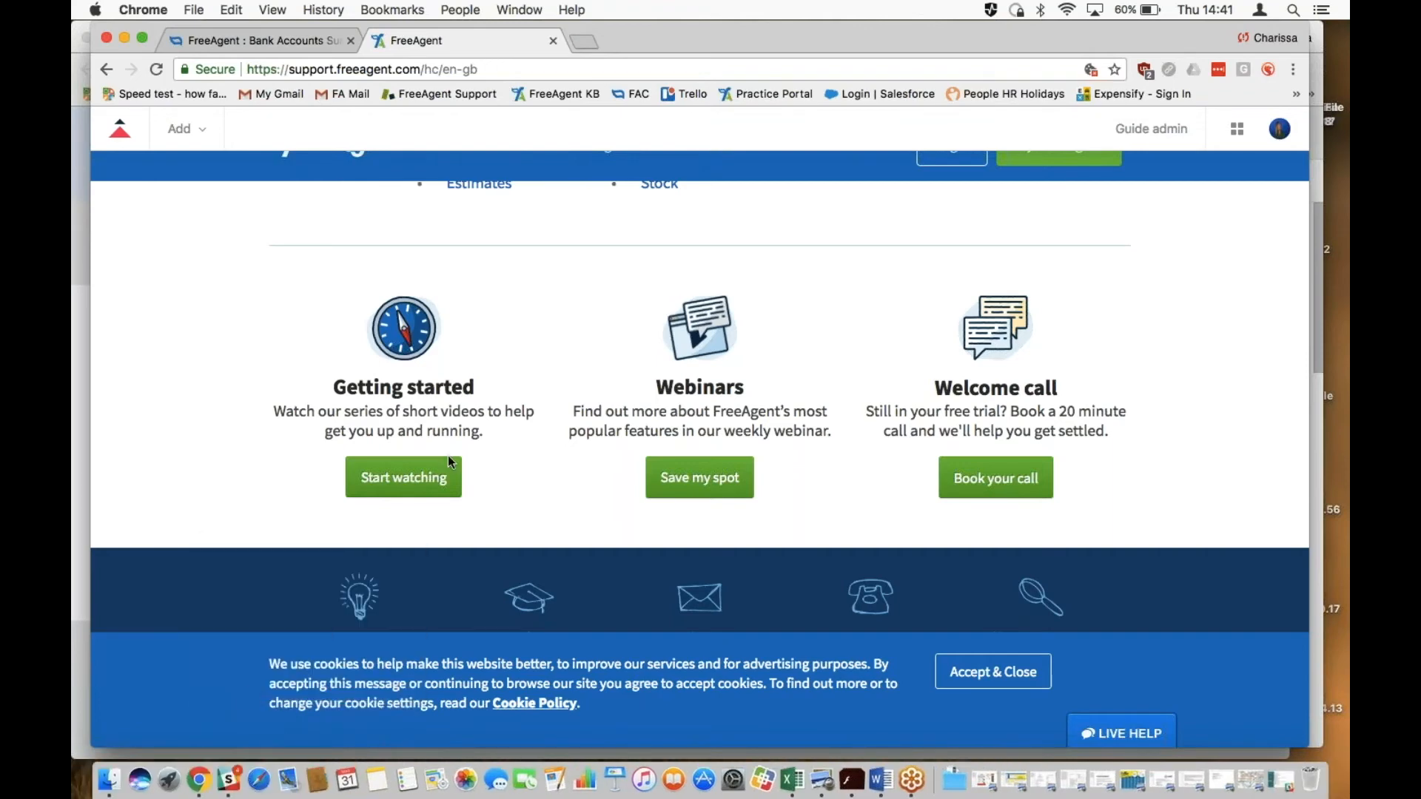
Return to the demo account's Overview and review the Slowest Paying Customers, Profit and Loss and Expenses sections.
left_click(300, 42)
scroll(699, 370, "up", 5)
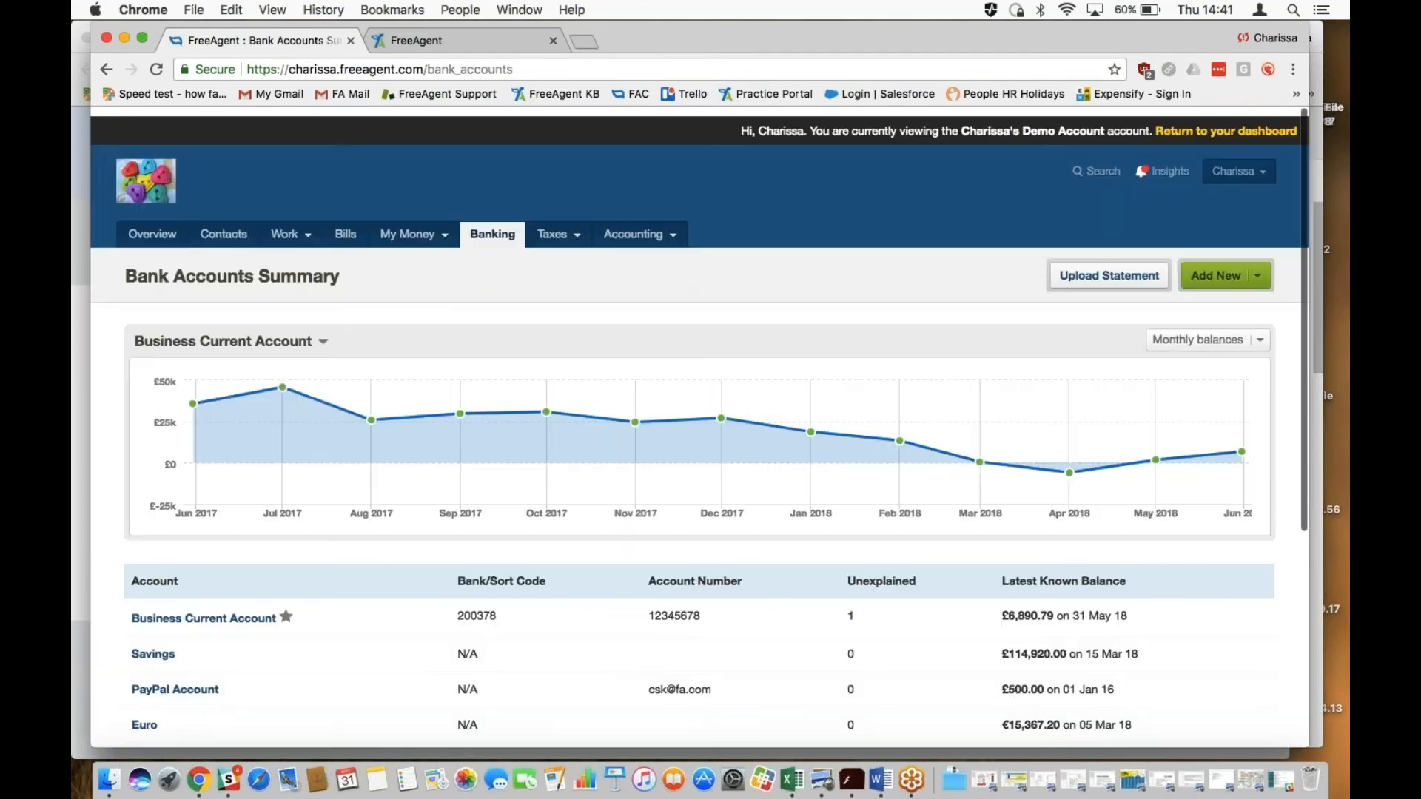
left_click(166, 231)
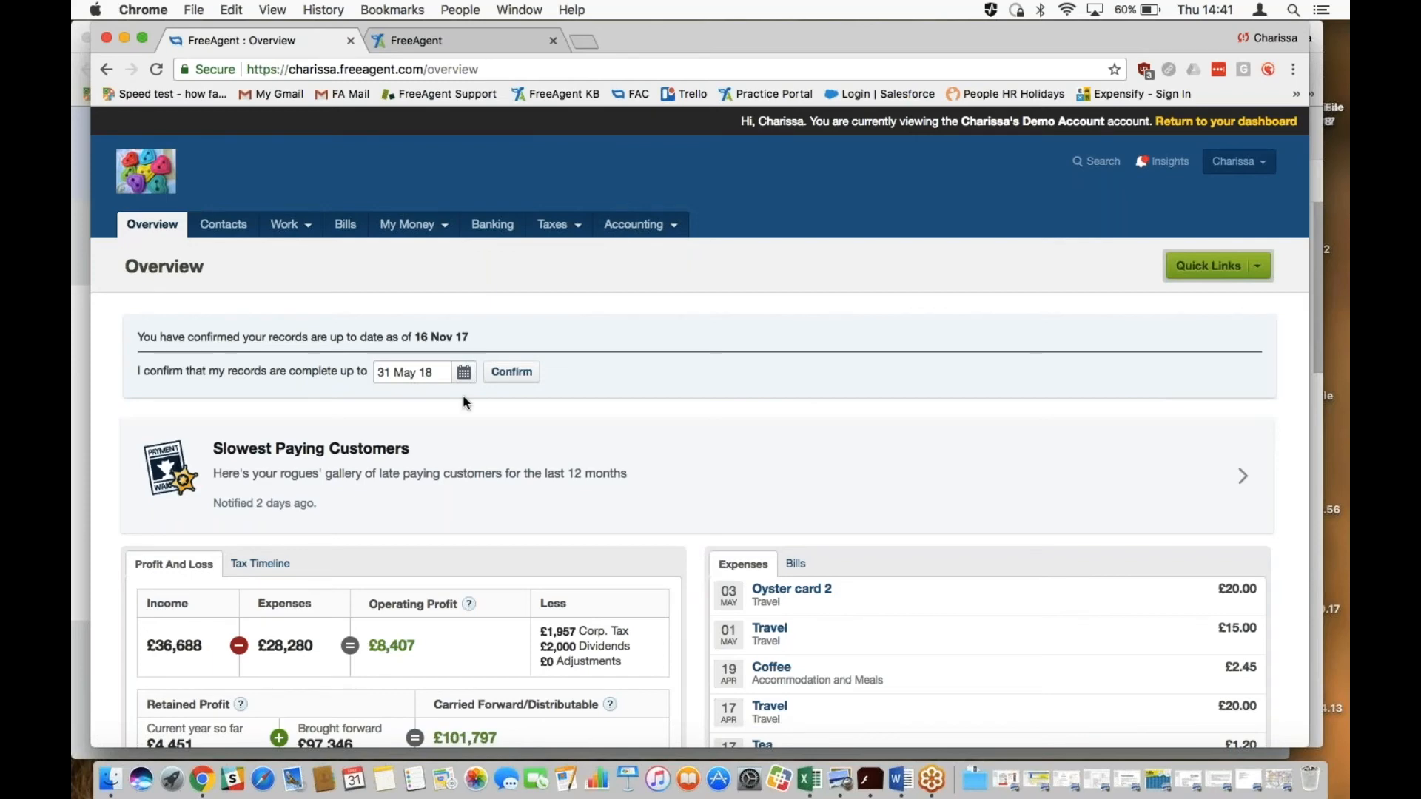
scroll(465, 402, "down", 2)
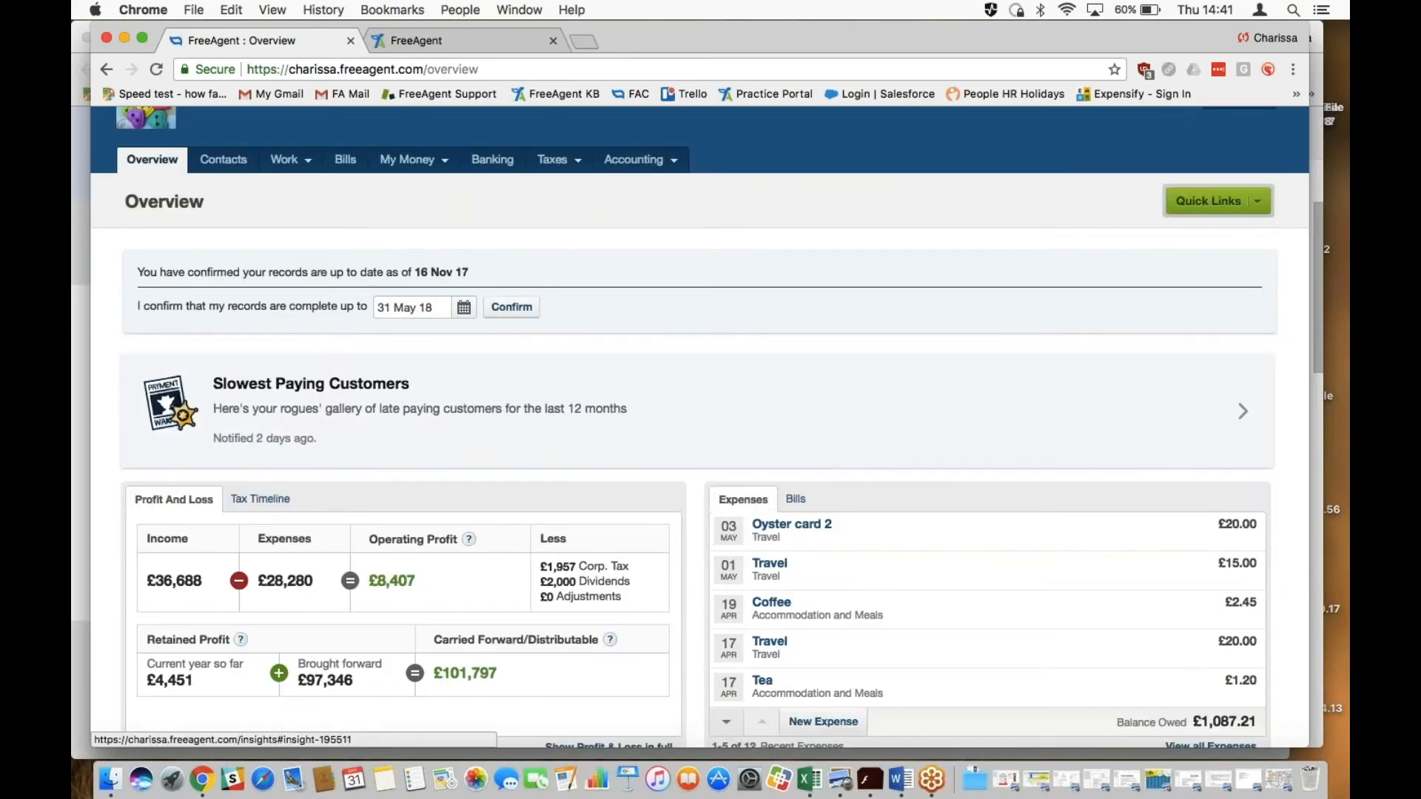
scroll(465, 402, "down", 1)
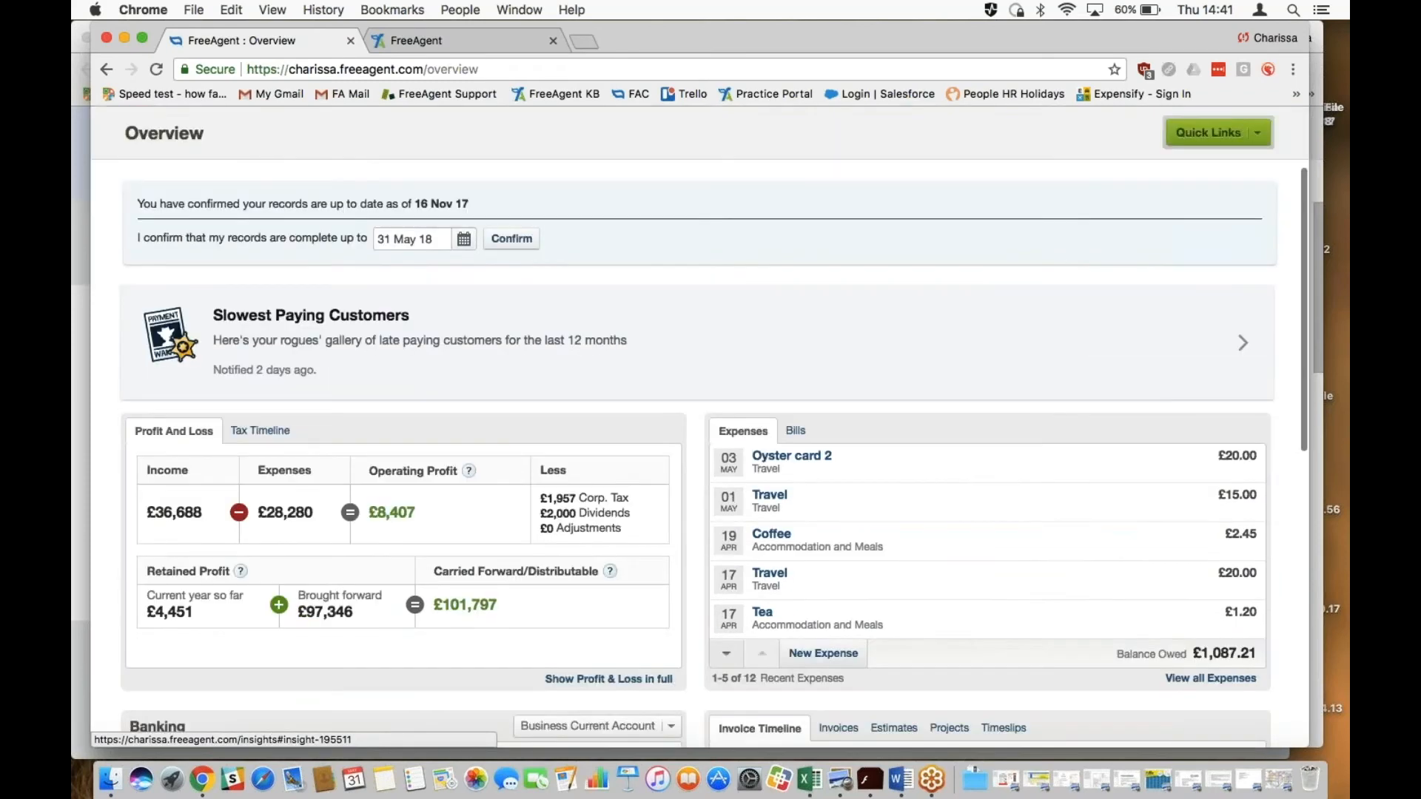
scroll(465, 403, "down", 2)
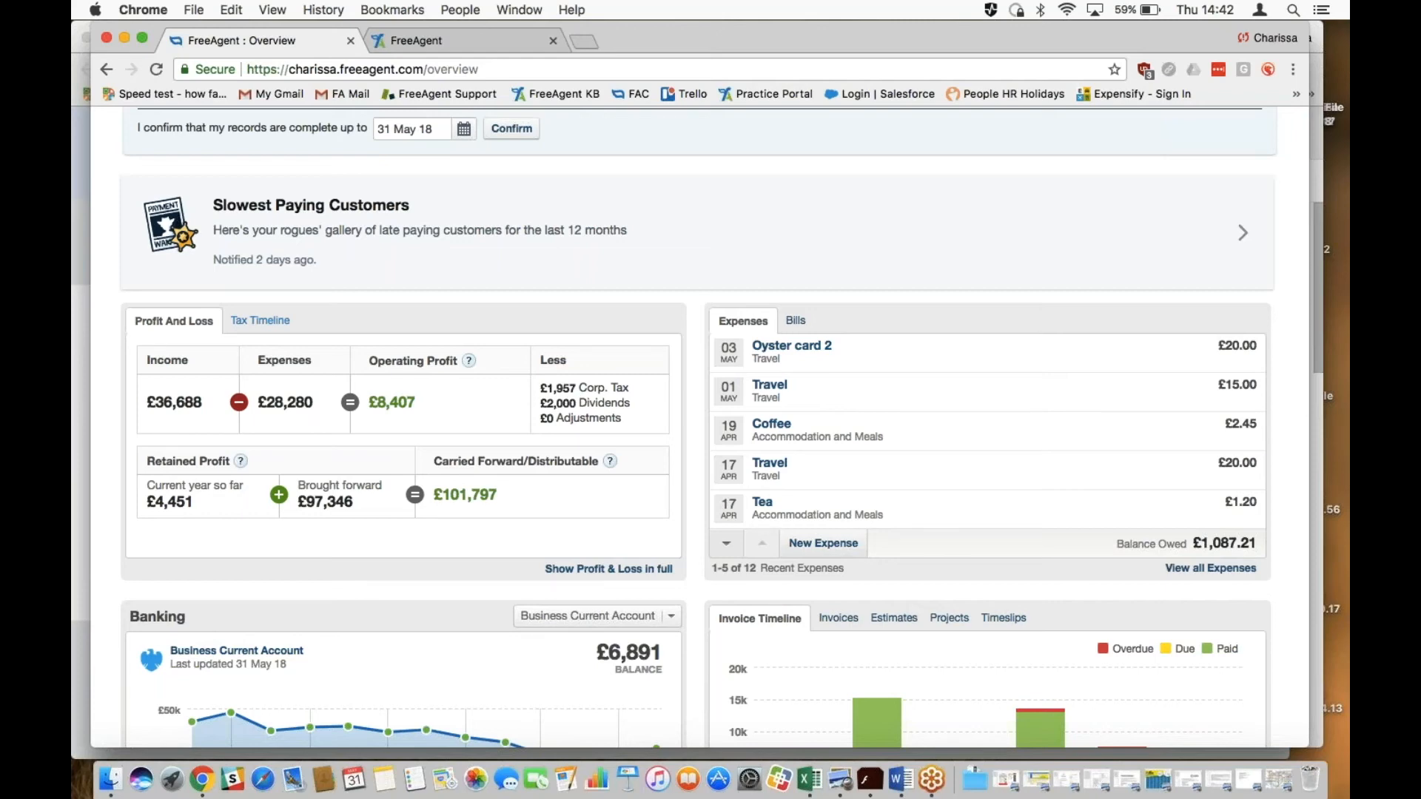
Show the next page of the Tax Timeline and look over the Banking, Invoice Timeline and Cashflow sections.
left_click(277, 324)
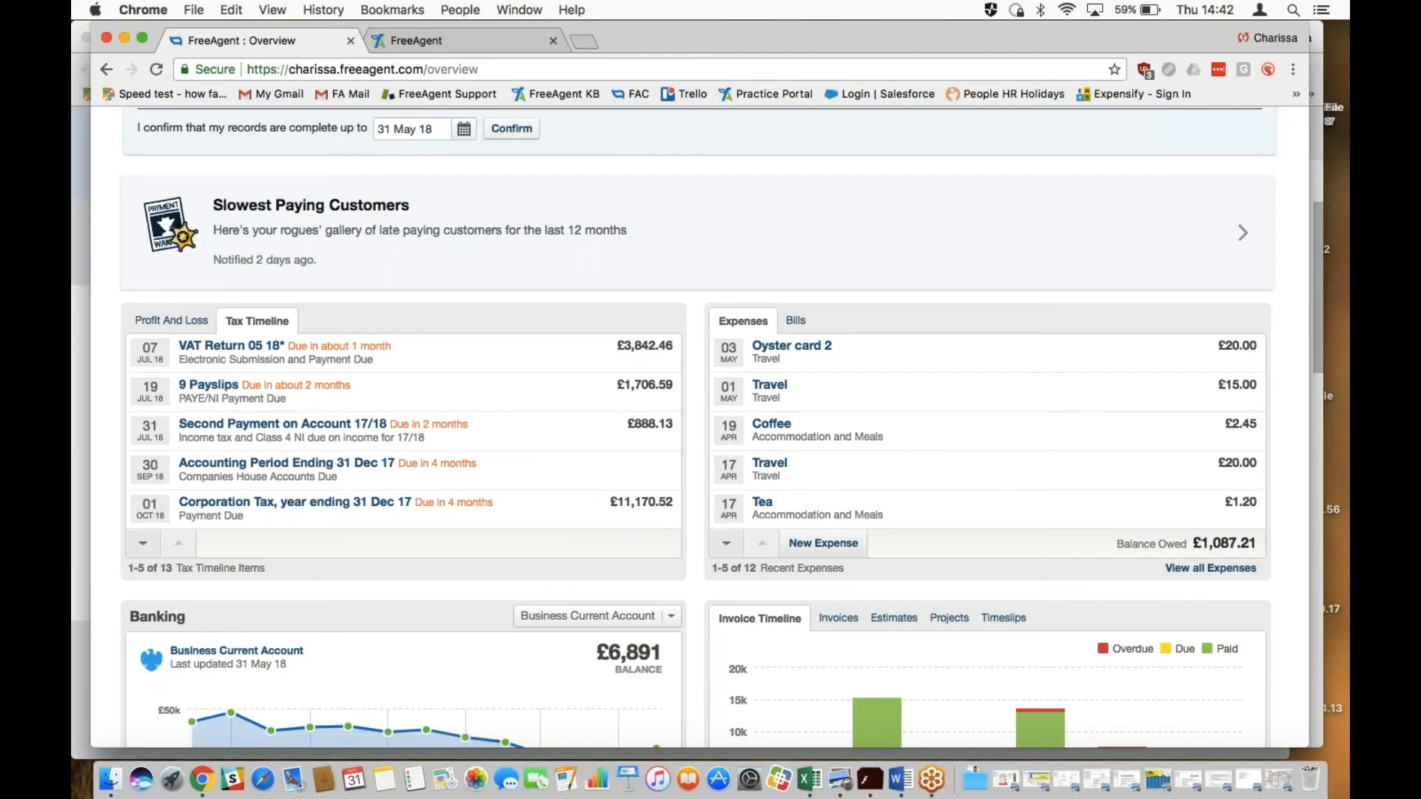
left_click(143, 543)
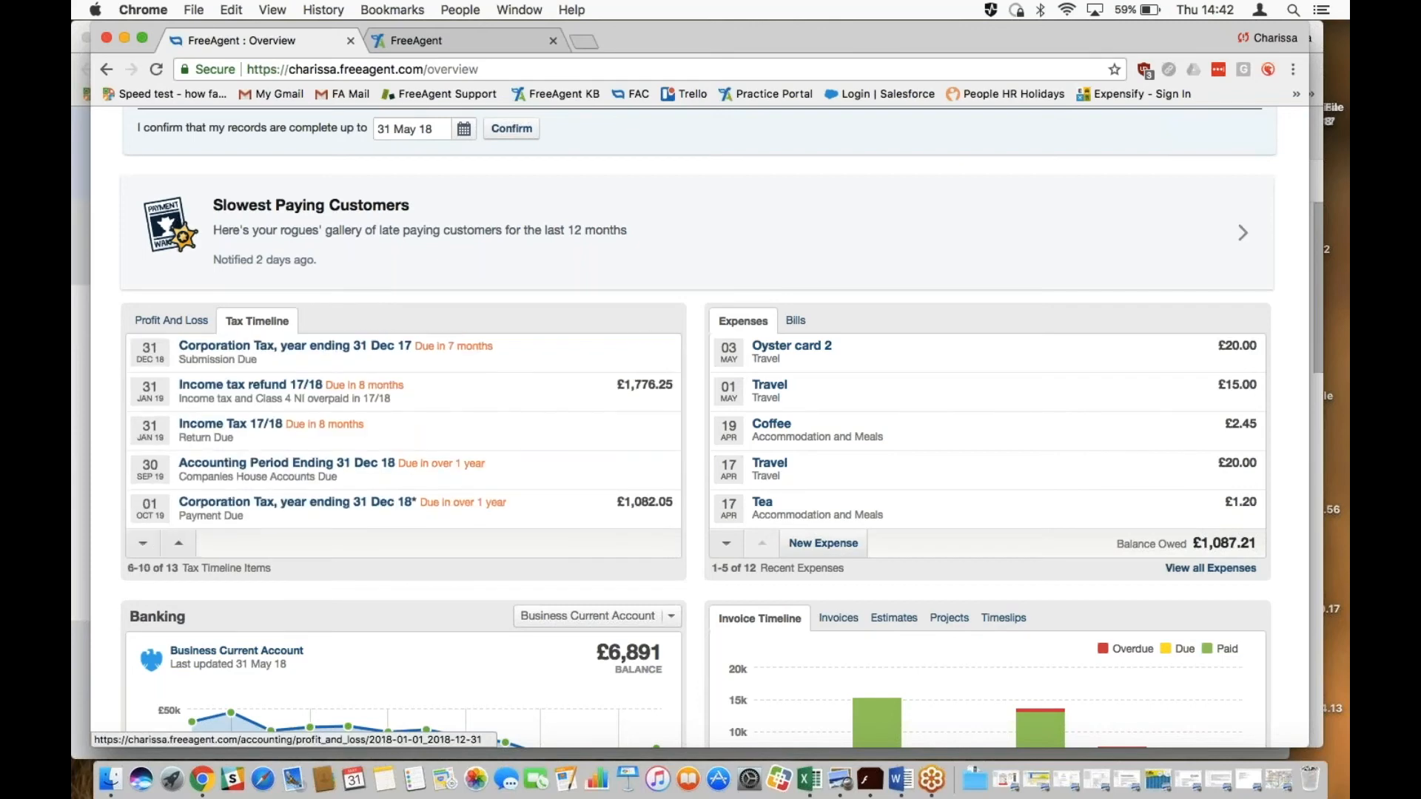
scroll(687, 429, "down", 5)
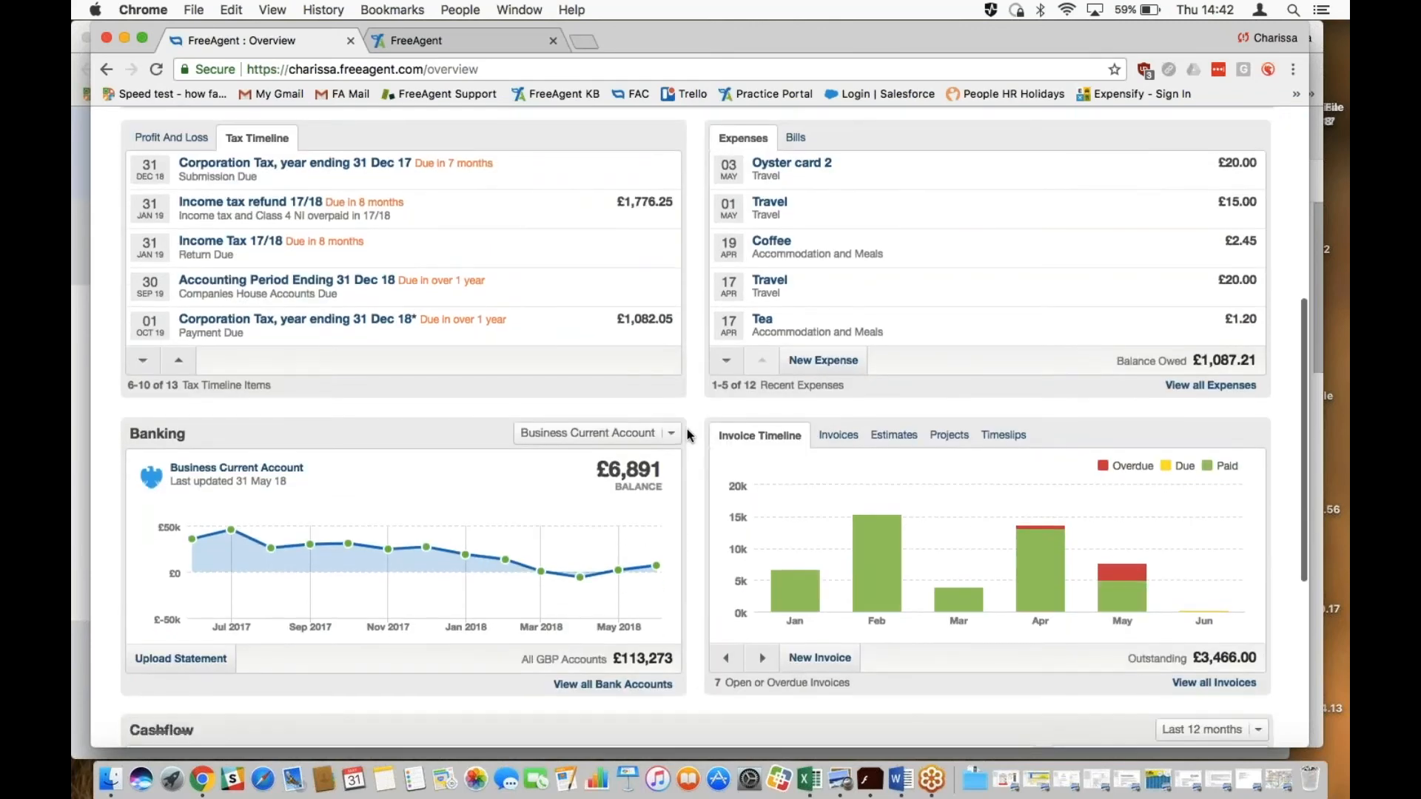
scroll(687, 434, "down", 4)
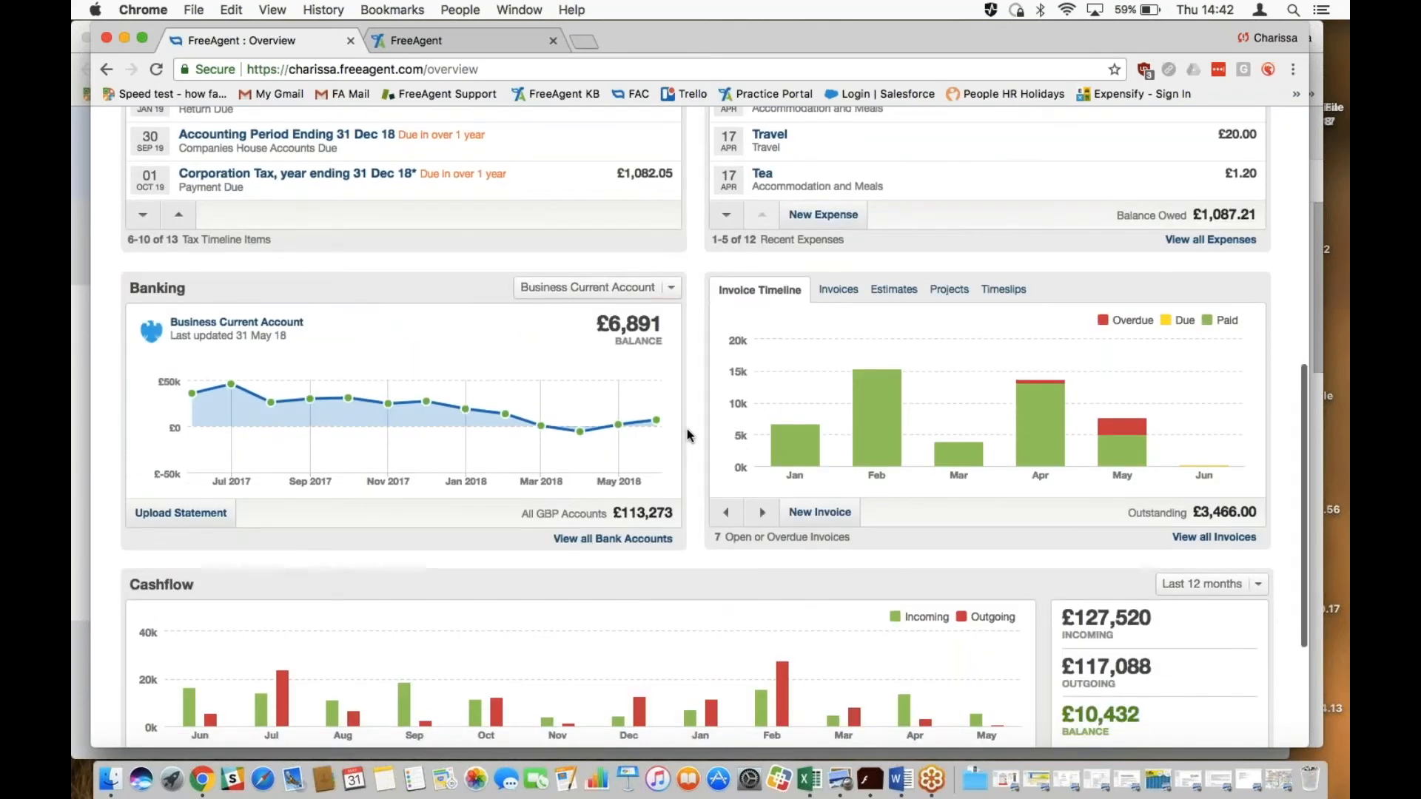
scroll(687, 428, "down", 2)
scroll(686, 428, "up", 17)
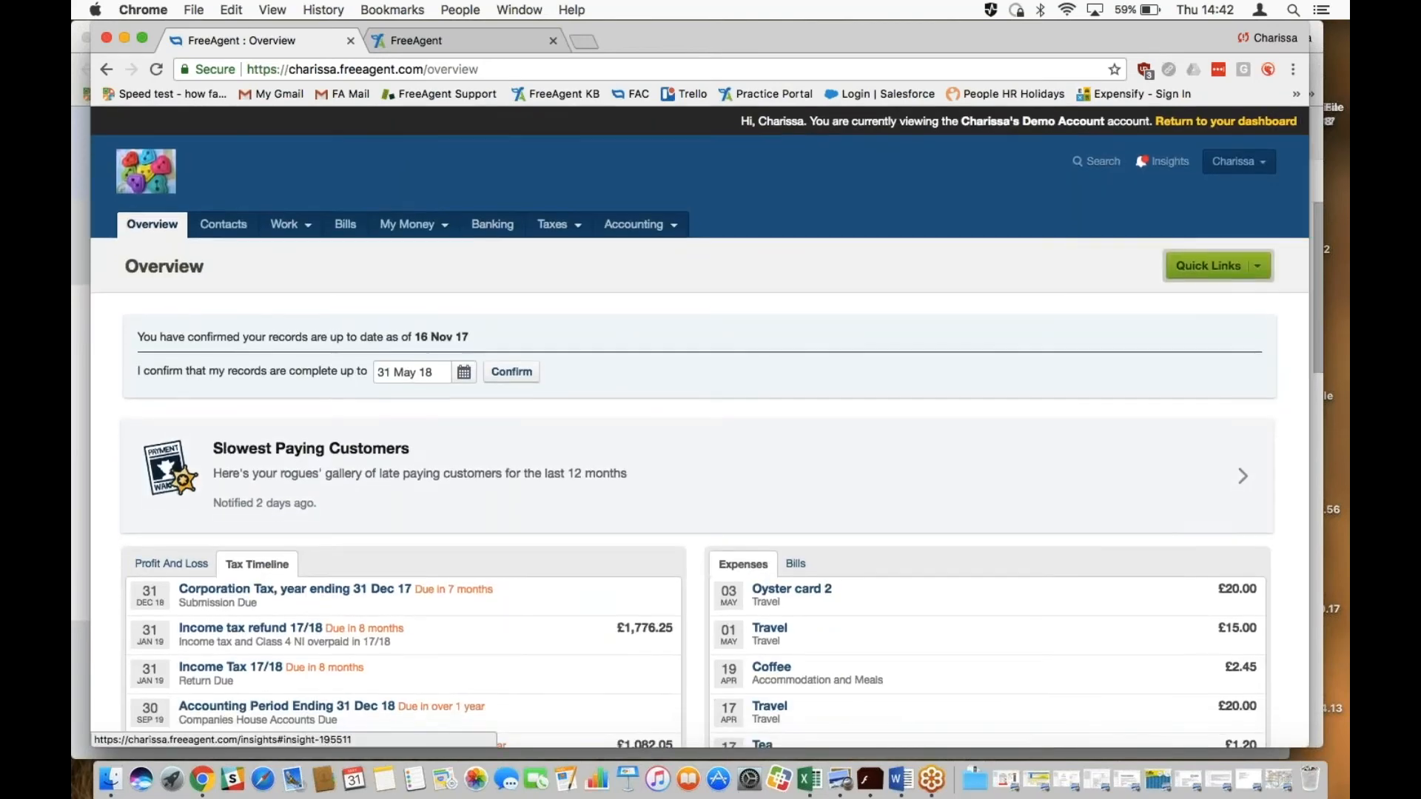
Open the VAT return for period 02 18 from the VAT statement of account and view its preview.
left_click(555, 224)
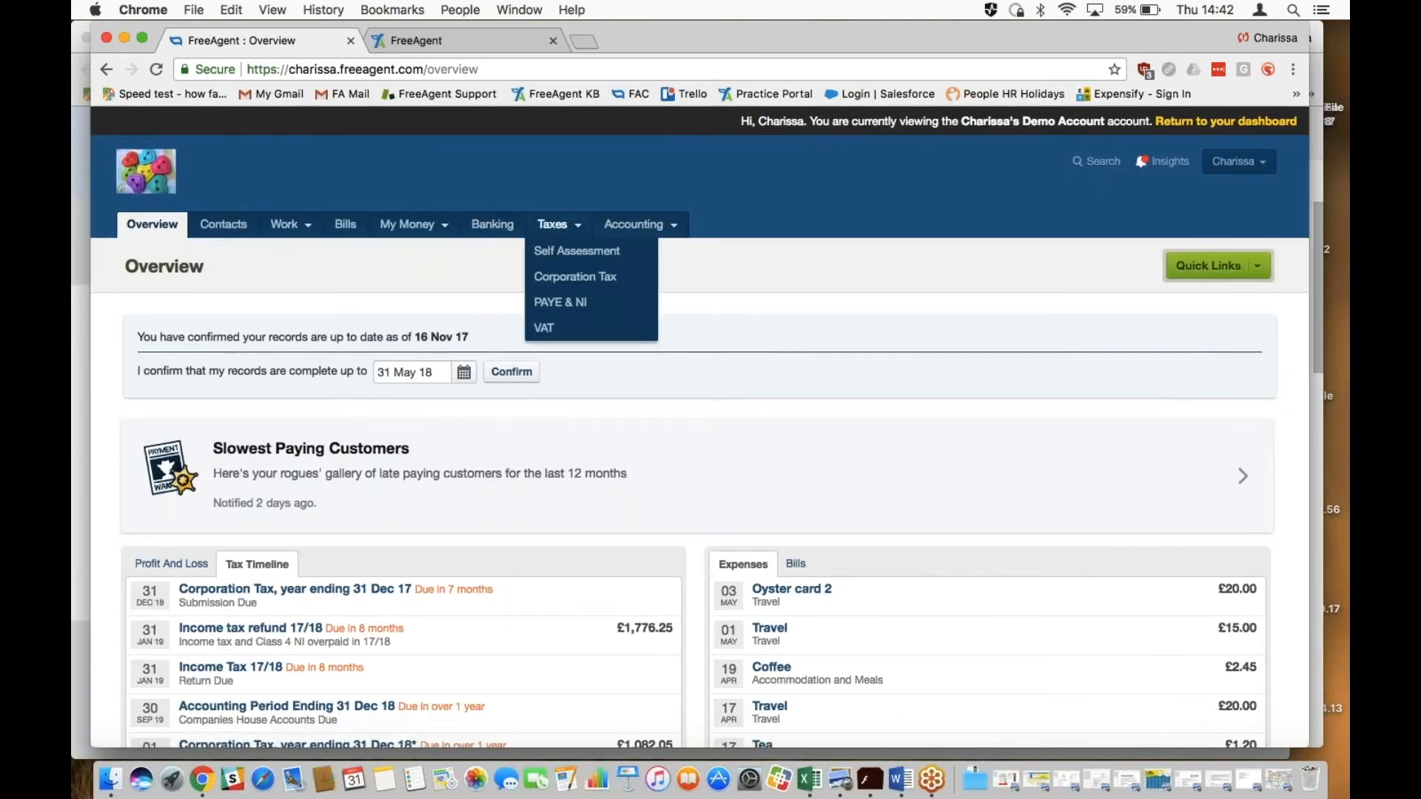
left_click(556, 327)
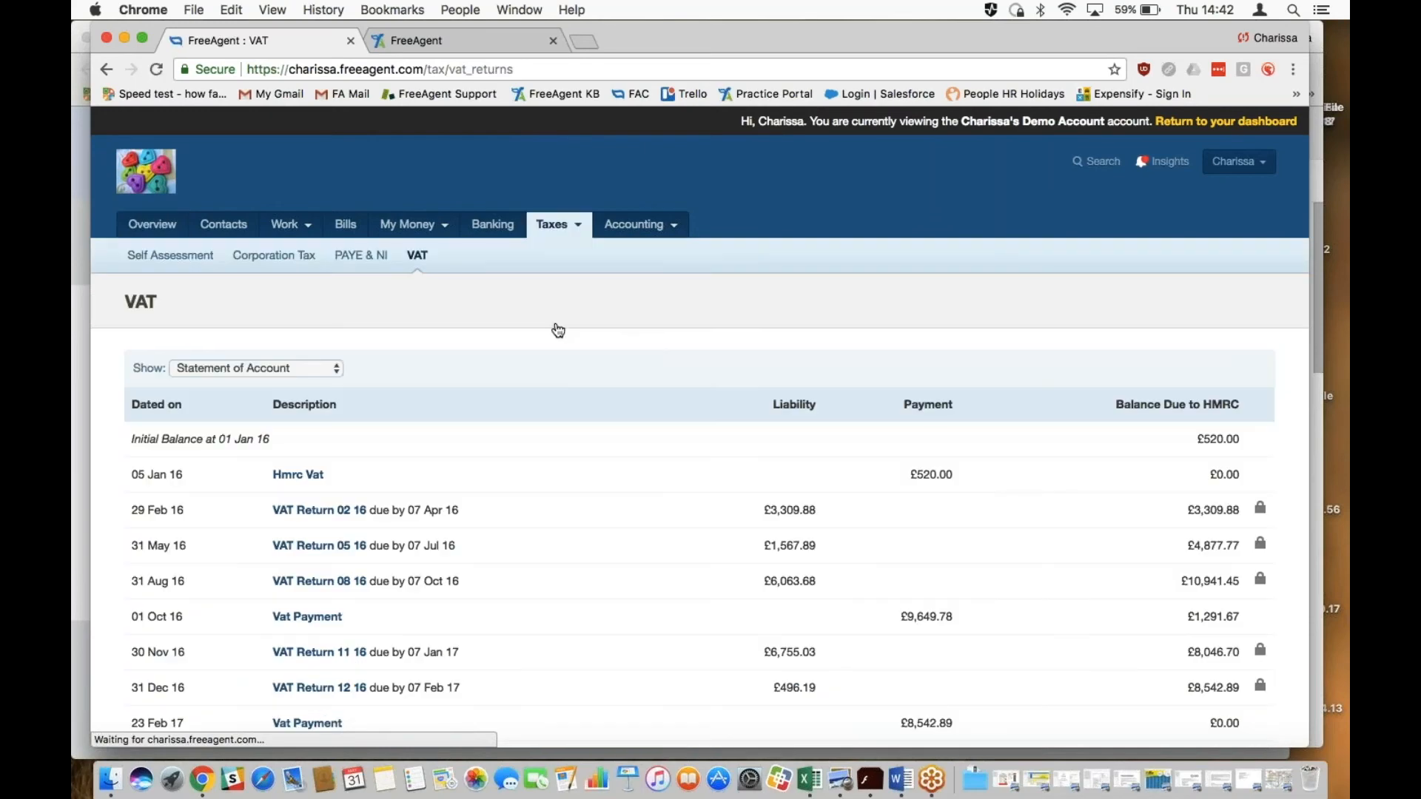
scroll(498, 495, "down", 10)
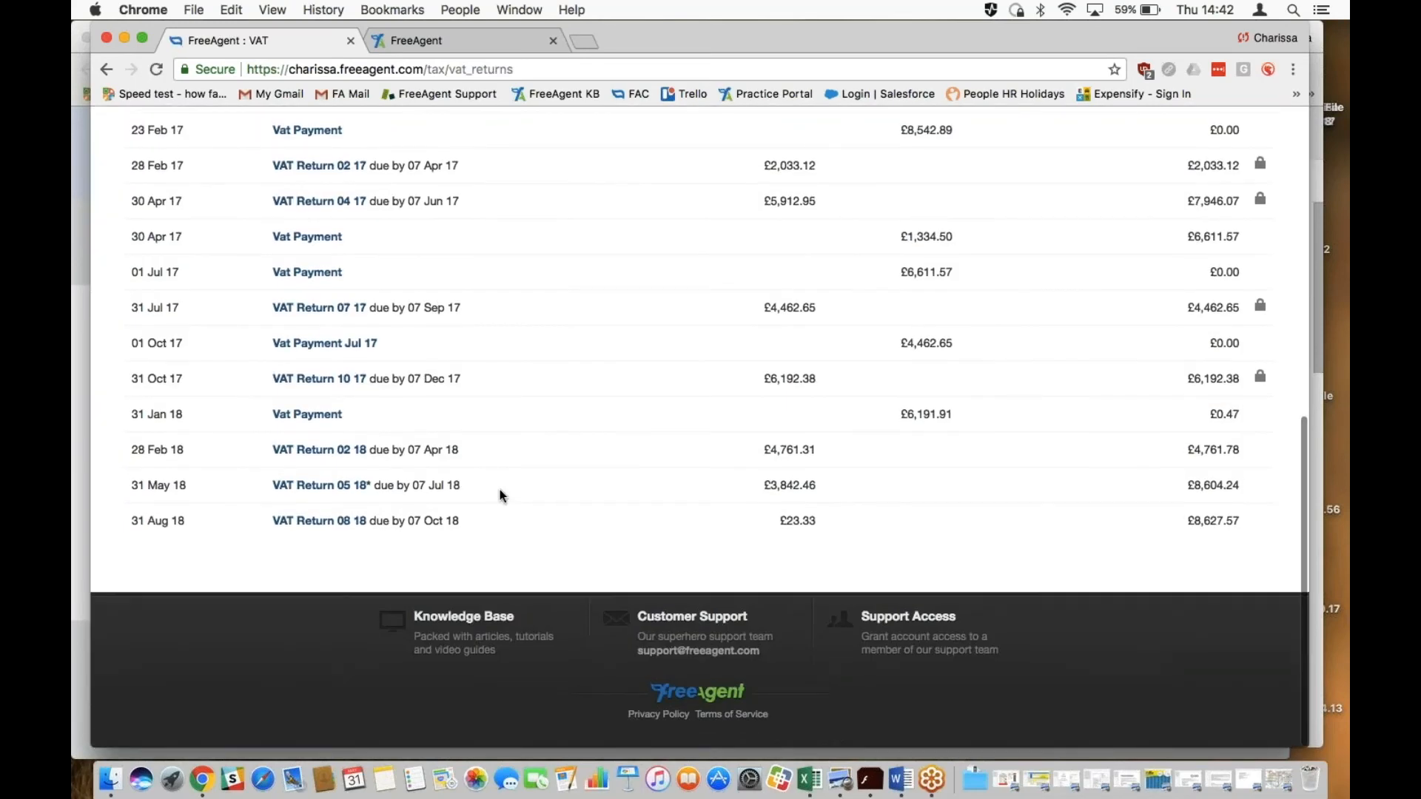
left_click(319, 455)
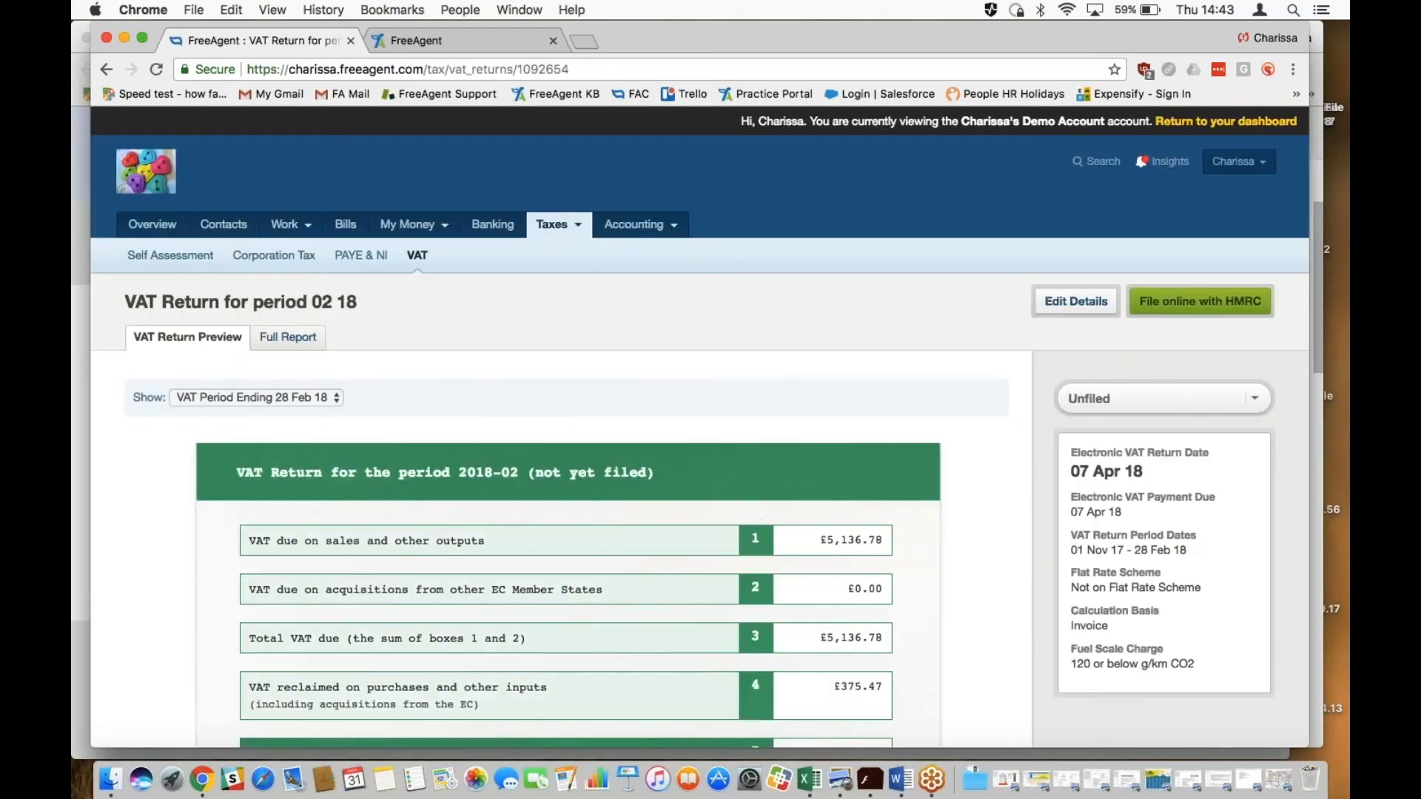
scroll(700, 427, "down", 1)
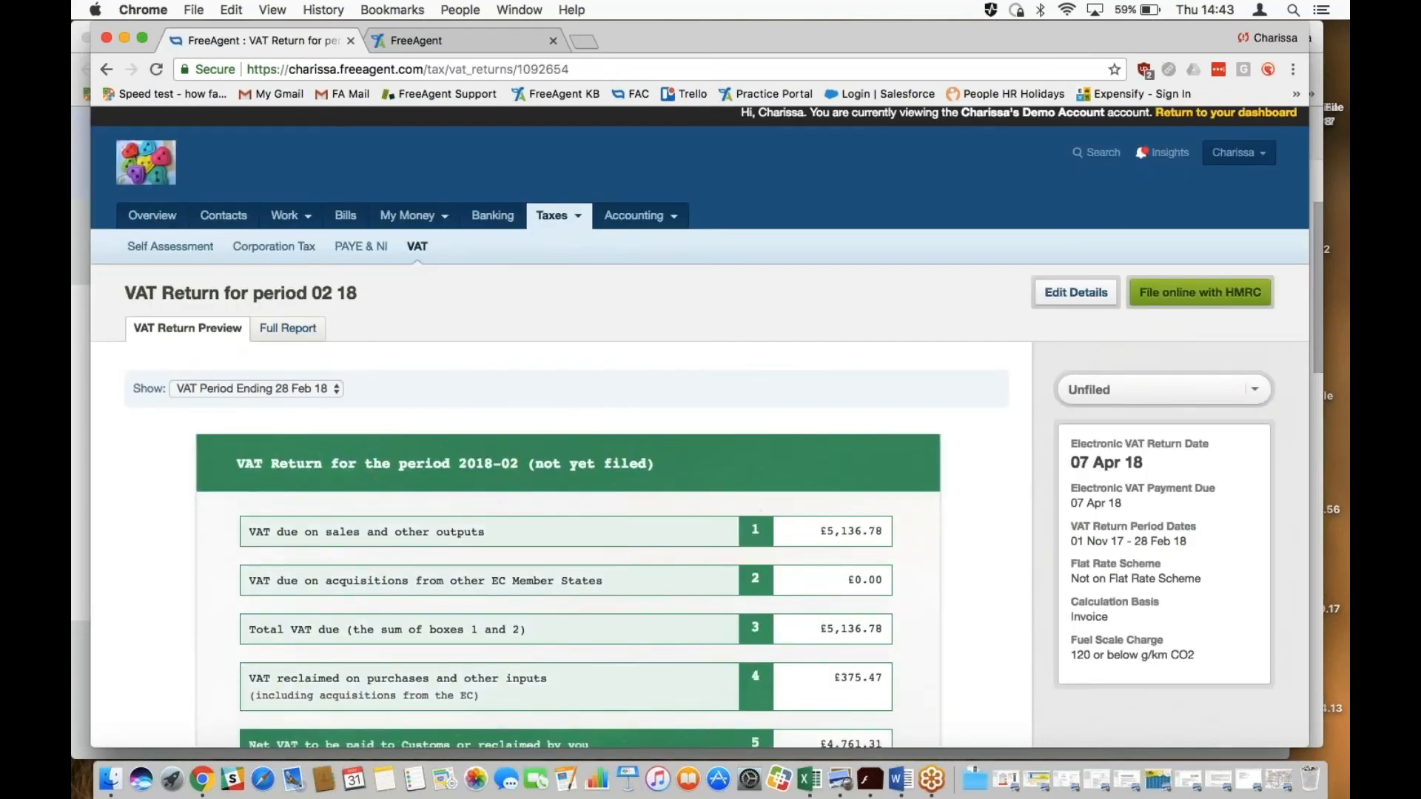
Review boxes 1 to 9 of the VAT return preview and the return's period and scheme details.
scroll(699, 427, "down", 10)
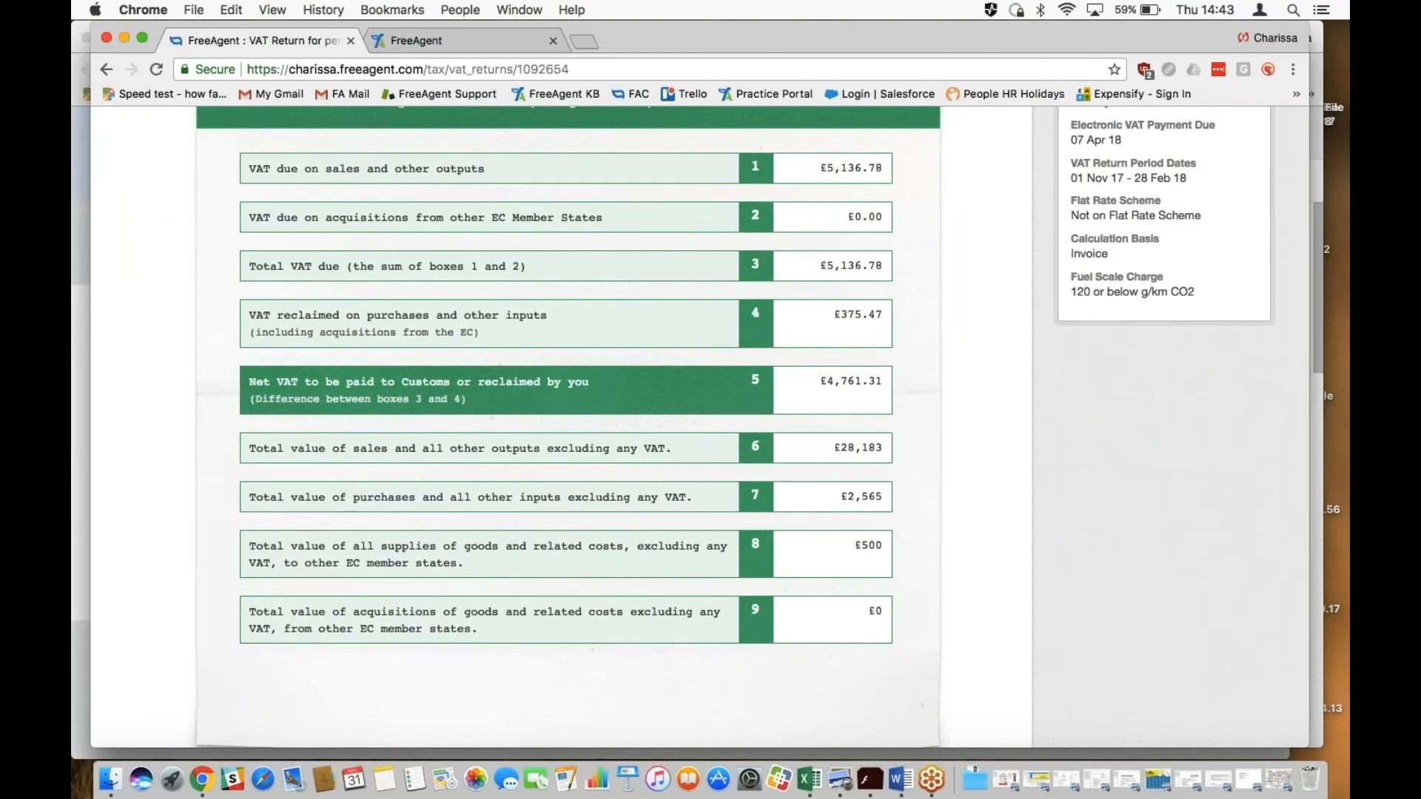
scroll(699, 427, "up", 1)
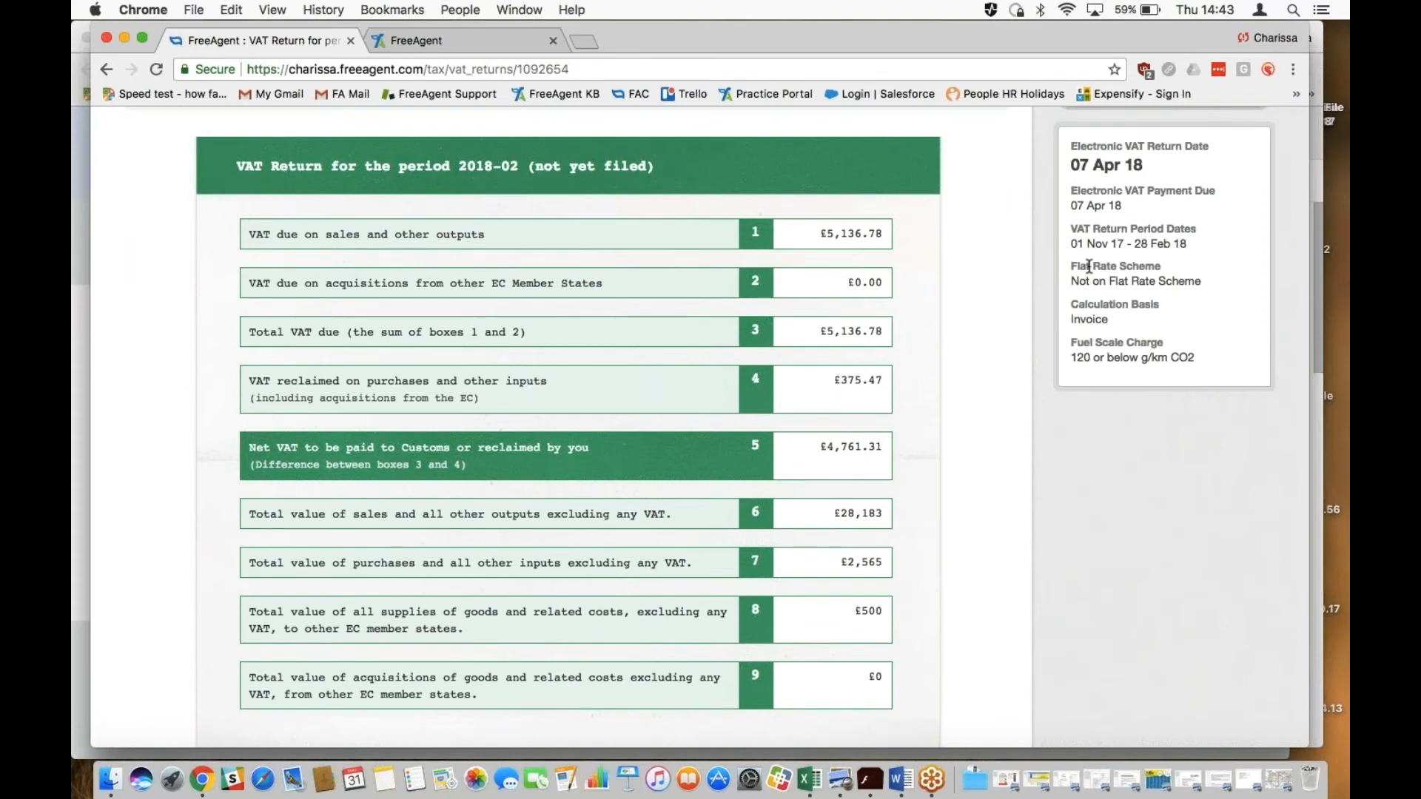
scroll(1089, 266, "up", 5)
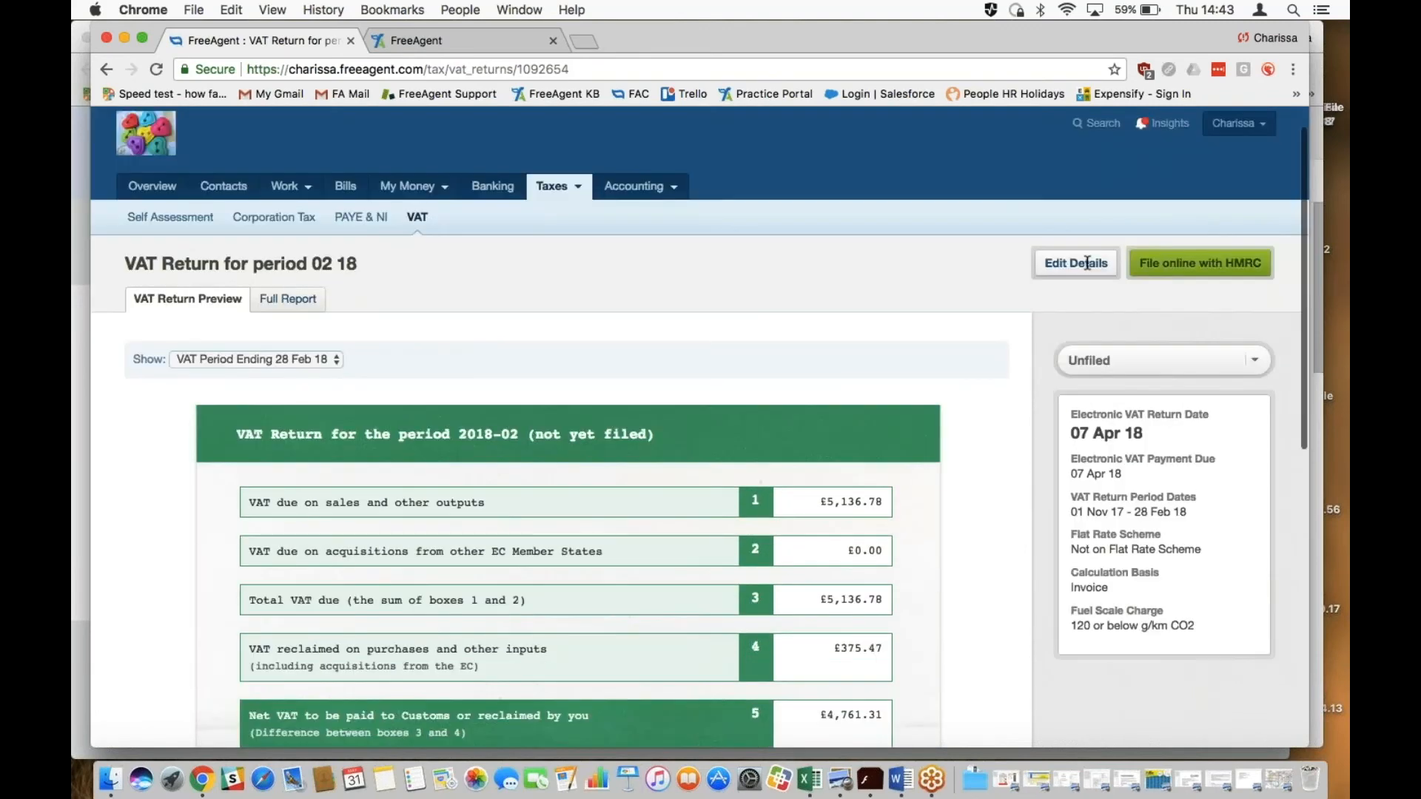
Open the full report for the VAT return and look through the VAT Charged and VAT Reclaimed transactions.
left_click(291, 308)
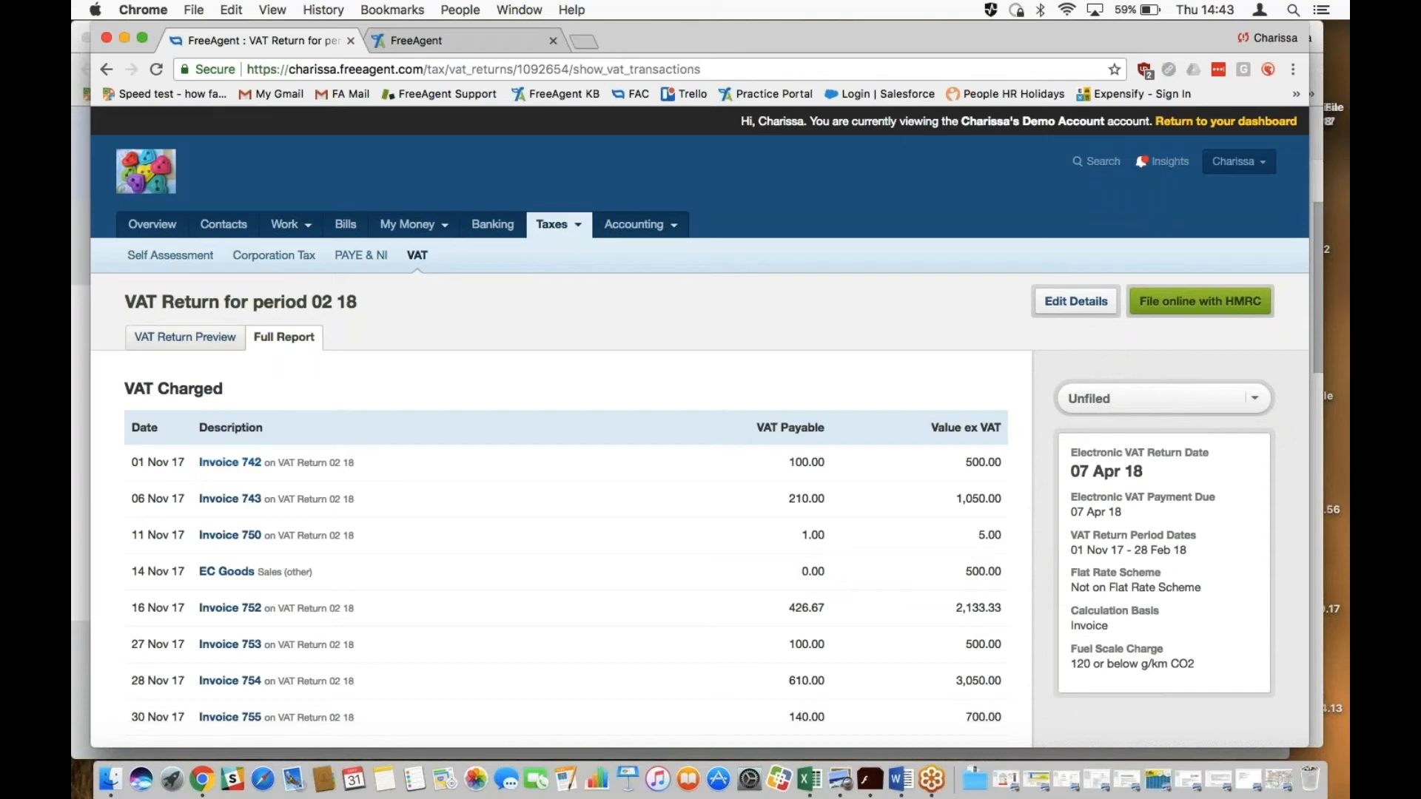
scroll(700, 427, "down", 1)
scroll(699, 427, "down", 4)
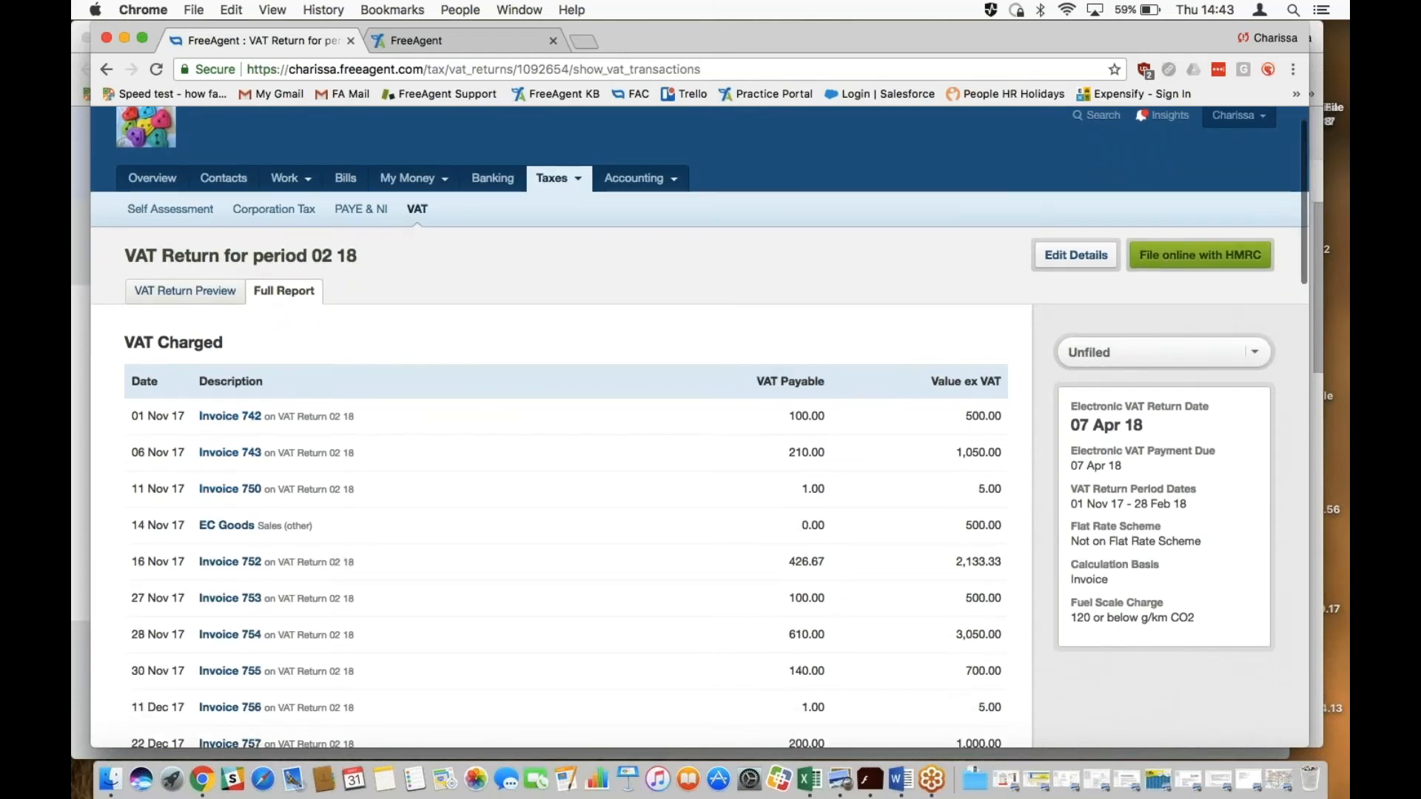
scroll(699, 427, "down", 15)
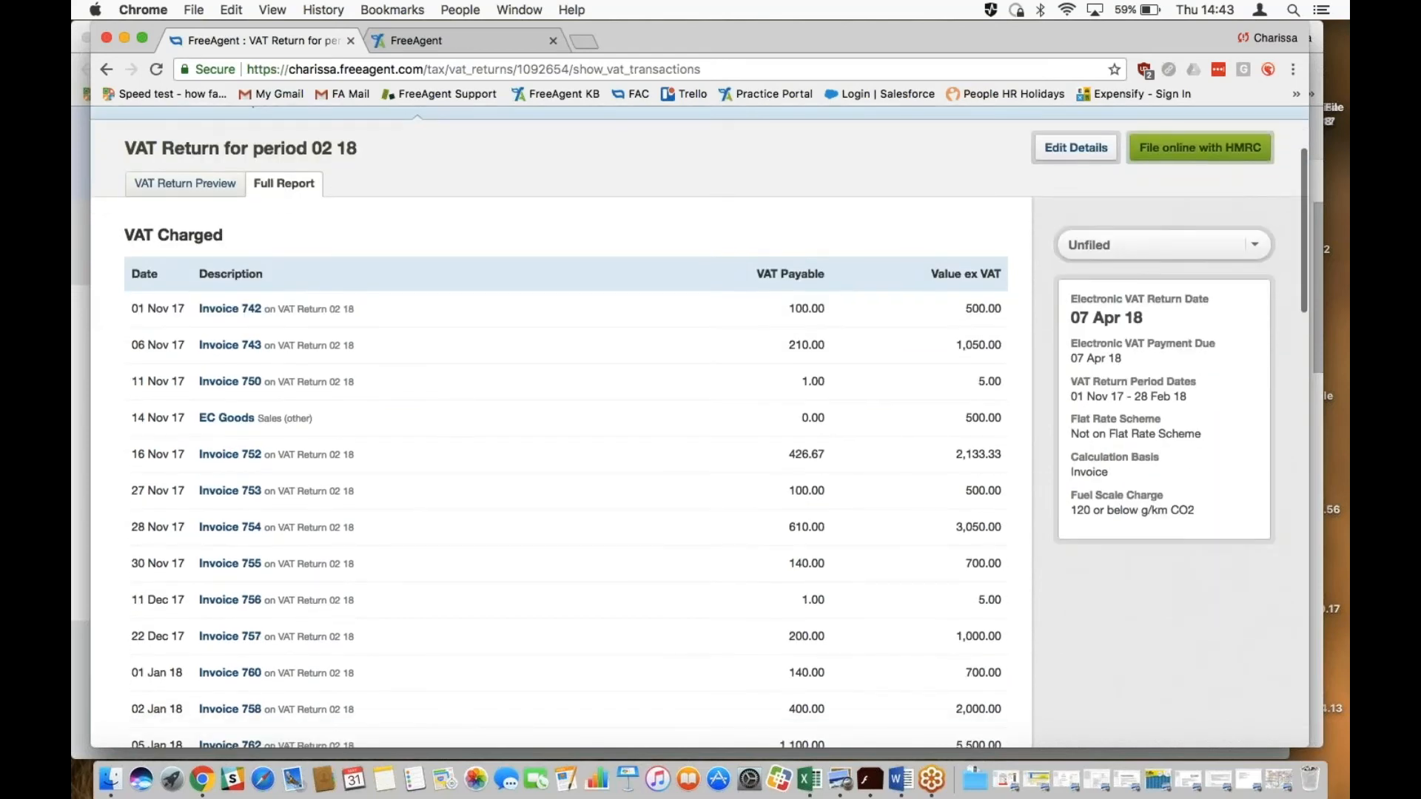
scroll(222, 431, "down", 8)
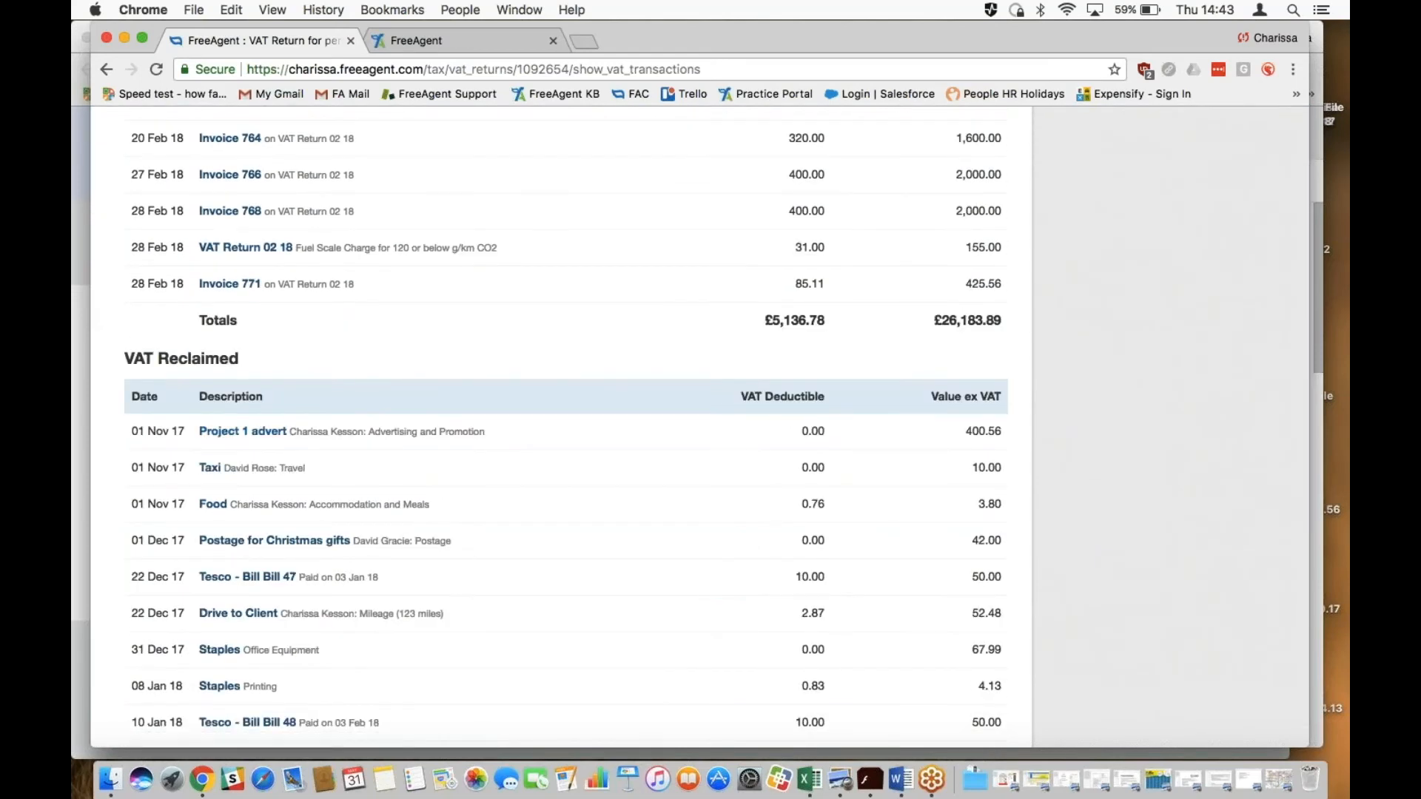
Open the Taxi expense from VAT Reclaimed, review its details and attachment, and return to the full report.
left_click(207, 472)
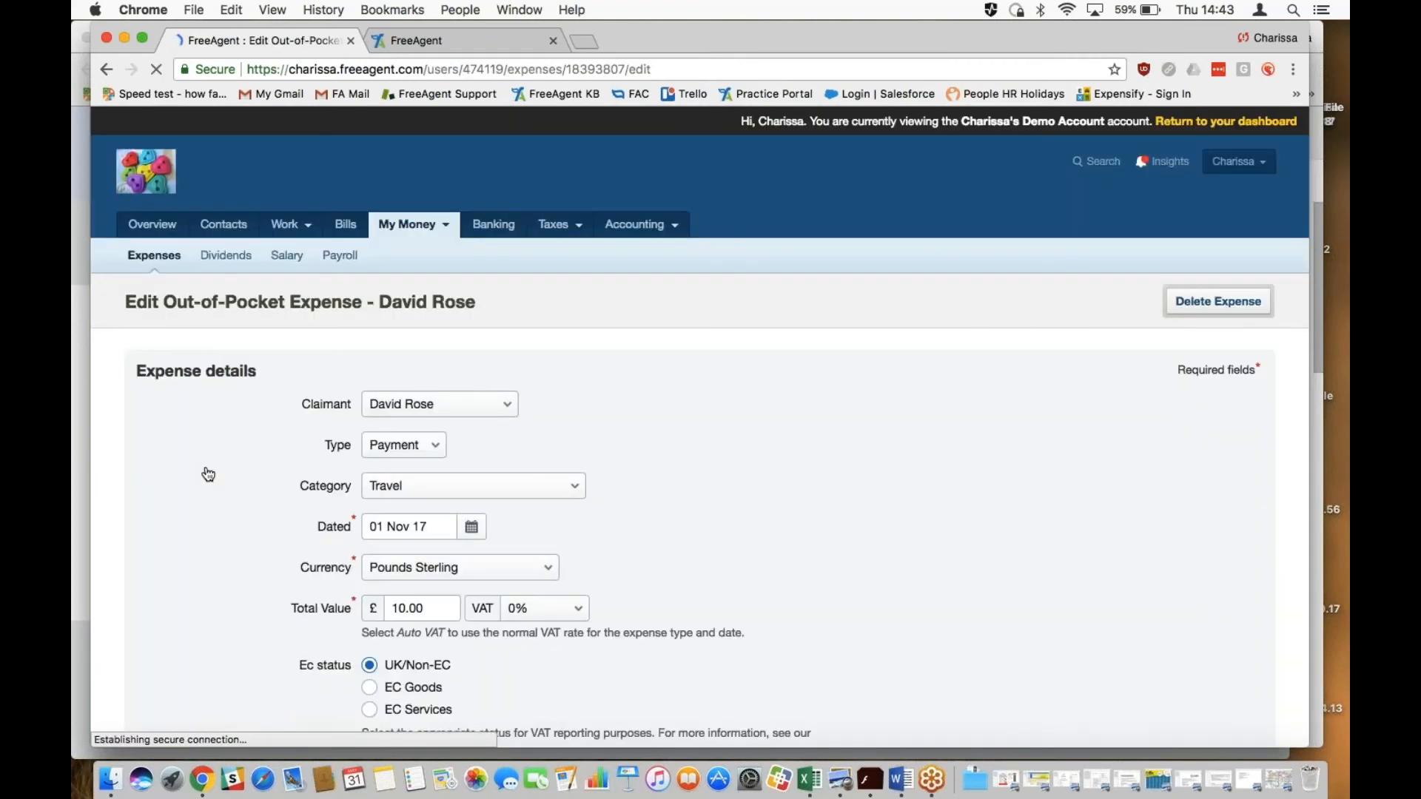
scroll(208, 474, "down", 7)
scroll(208, 474, "down", 8)
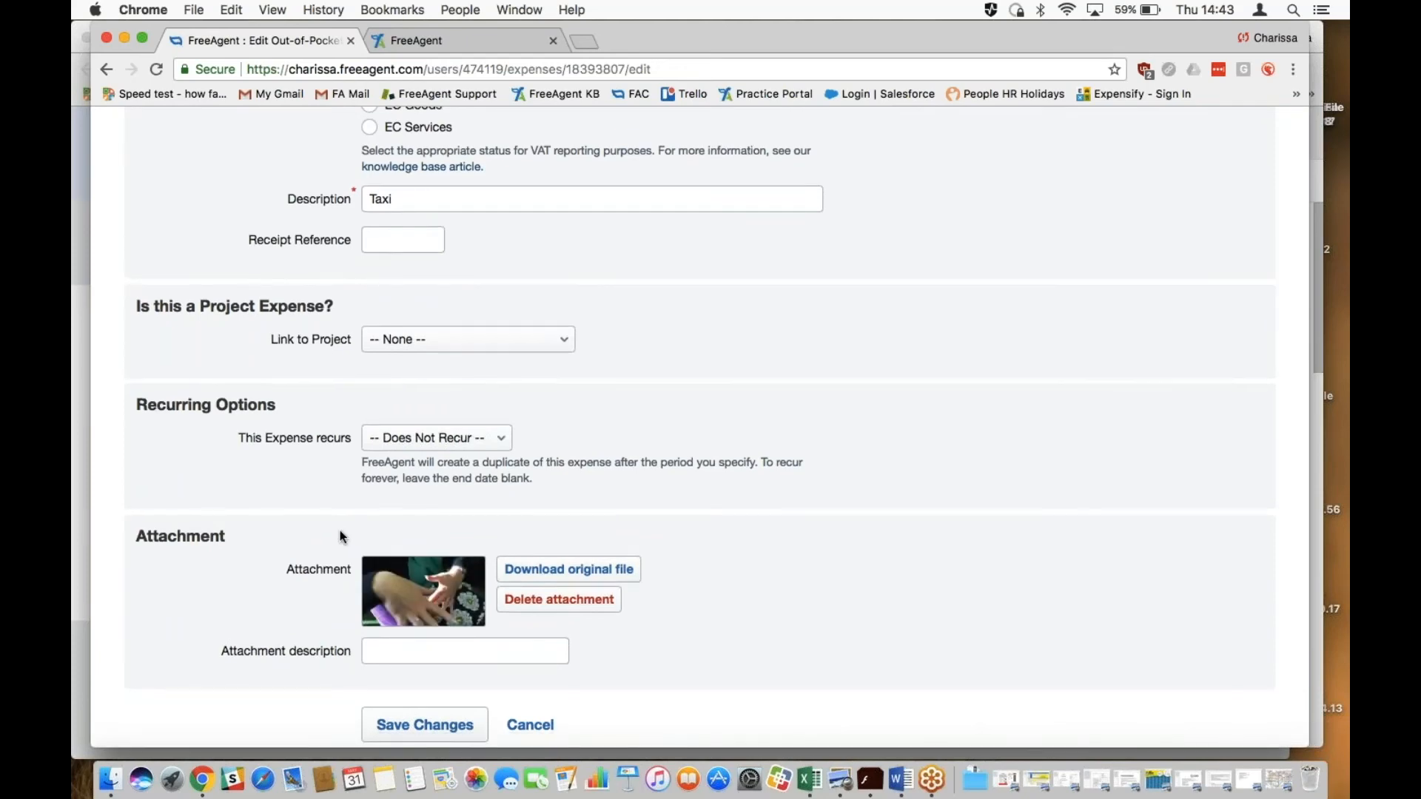
scroll(340, 531, "up", 4)
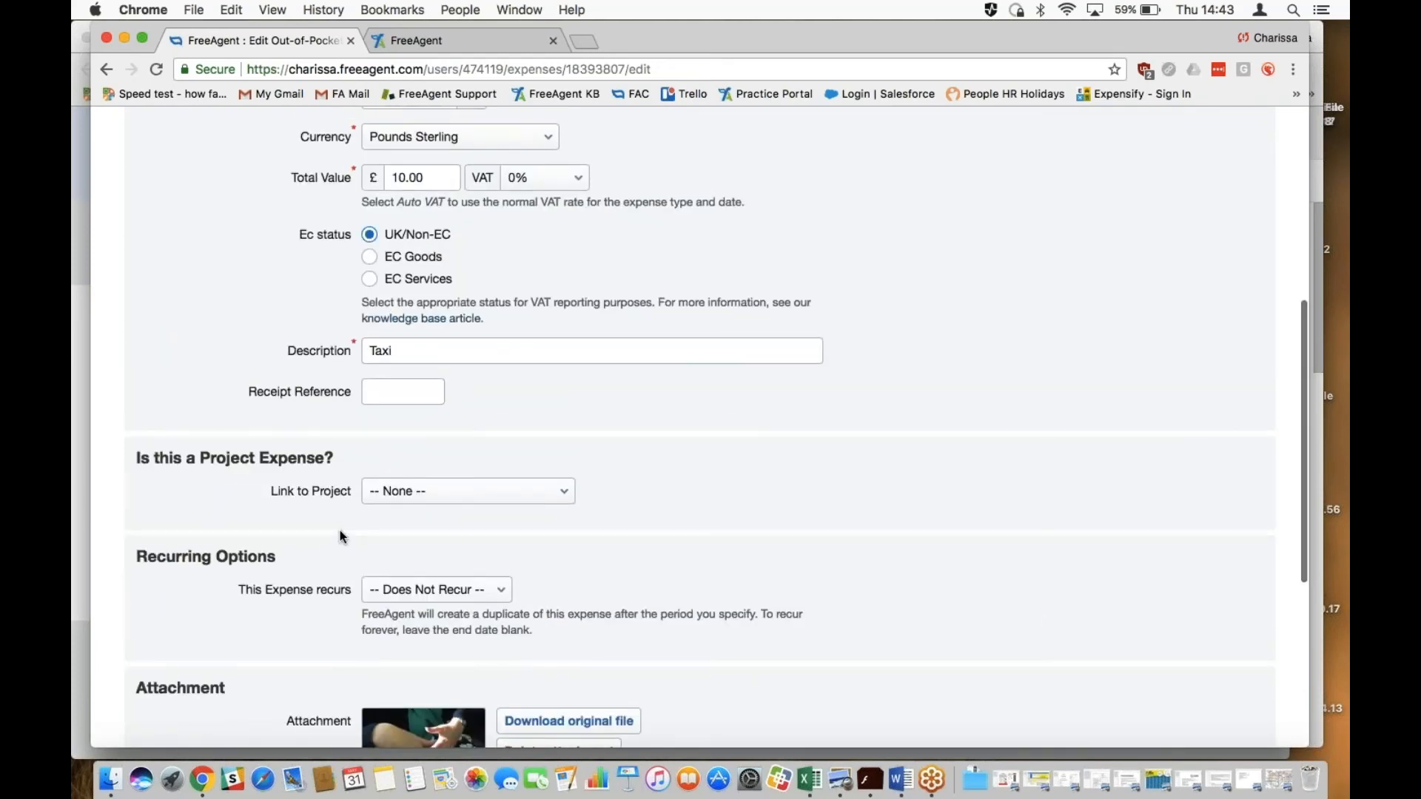
scroll(339, 531, "up", 1)
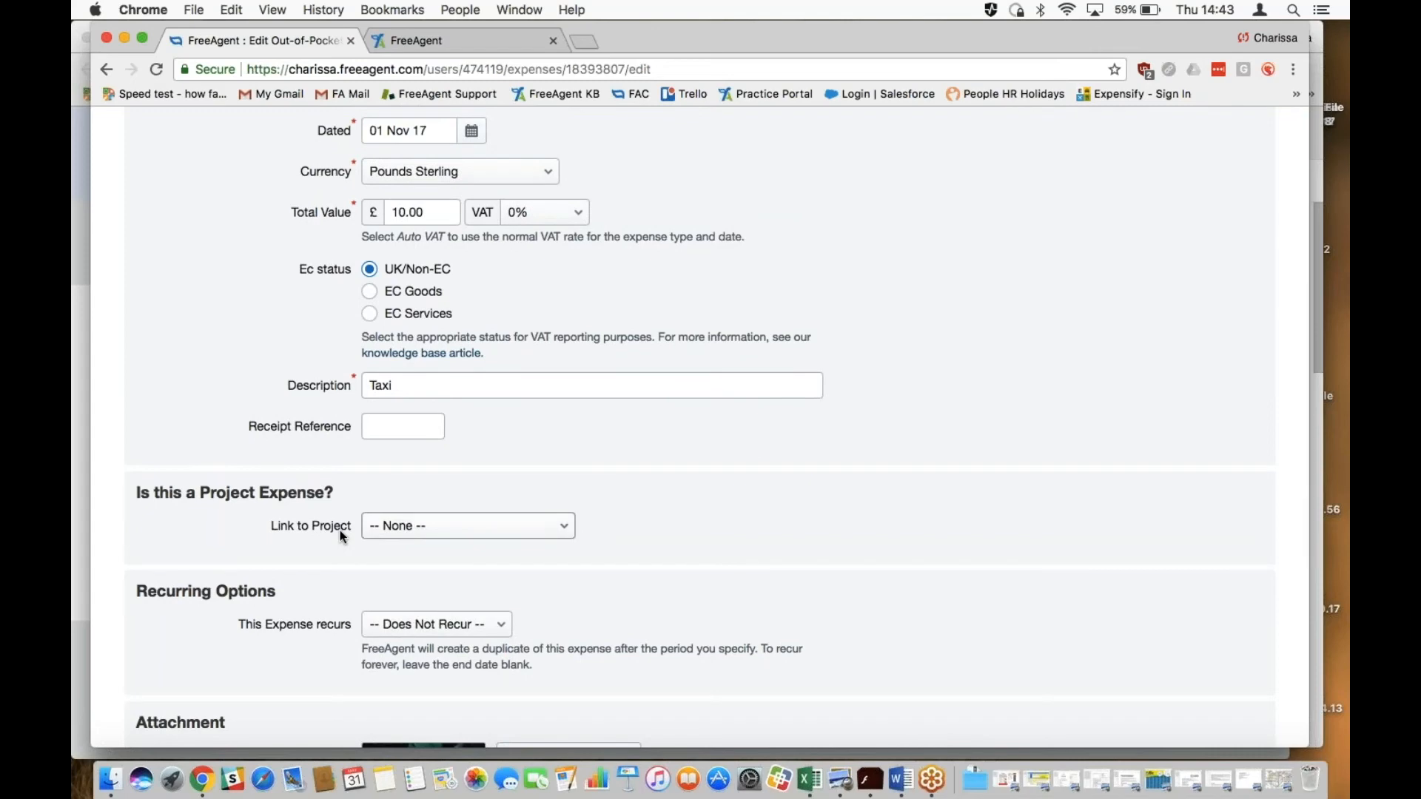
scroll(340, 530, "up", 9)
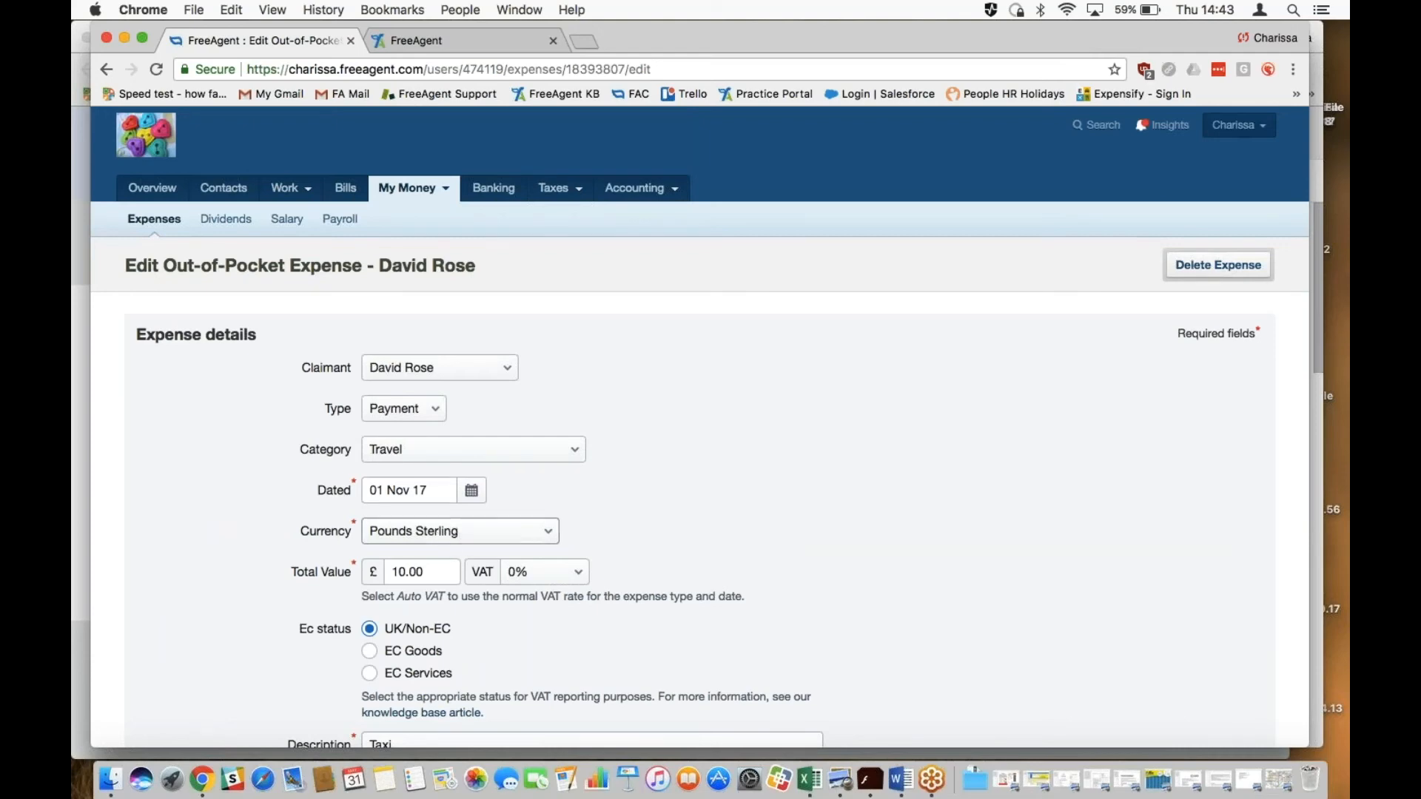
mouse_move(560, 187)
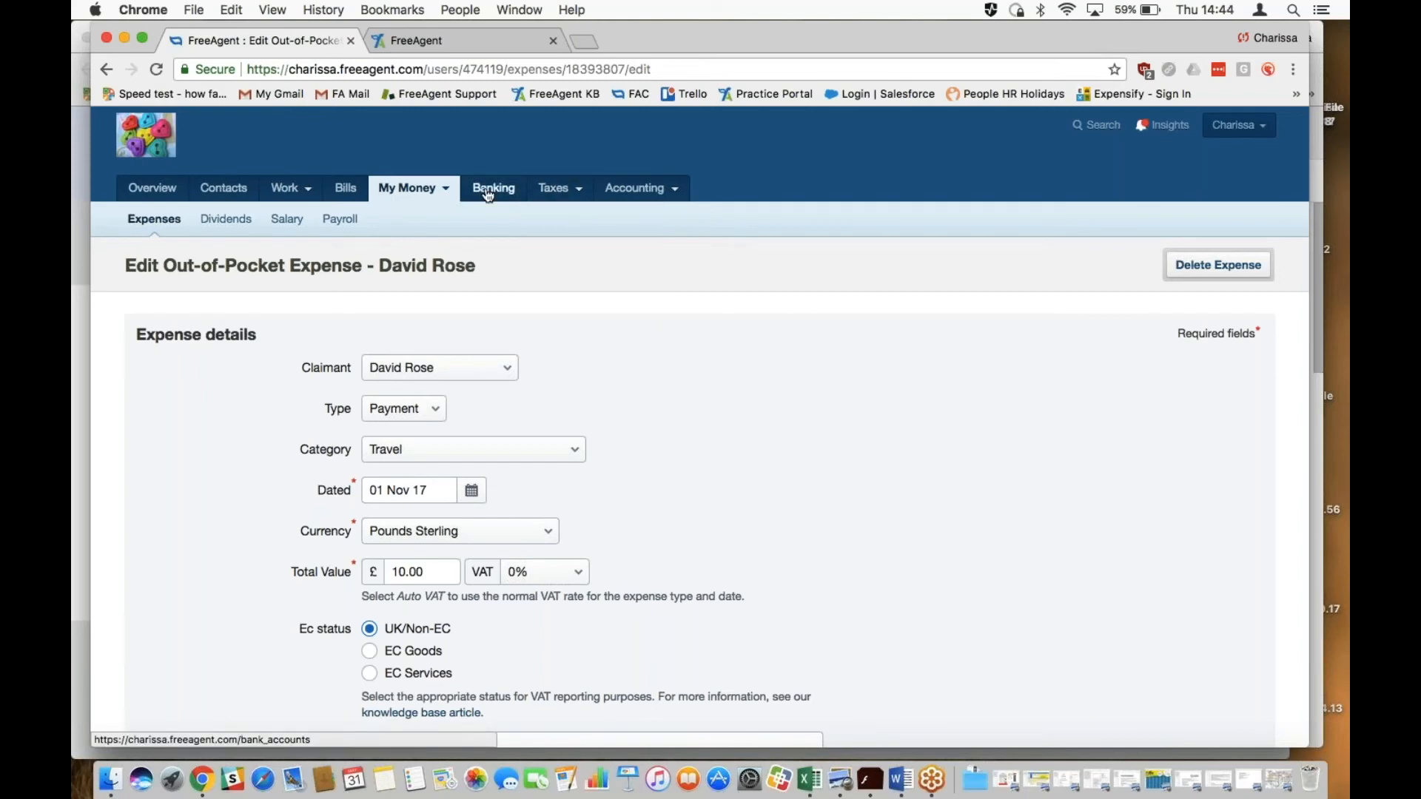
left_click(106, 69)
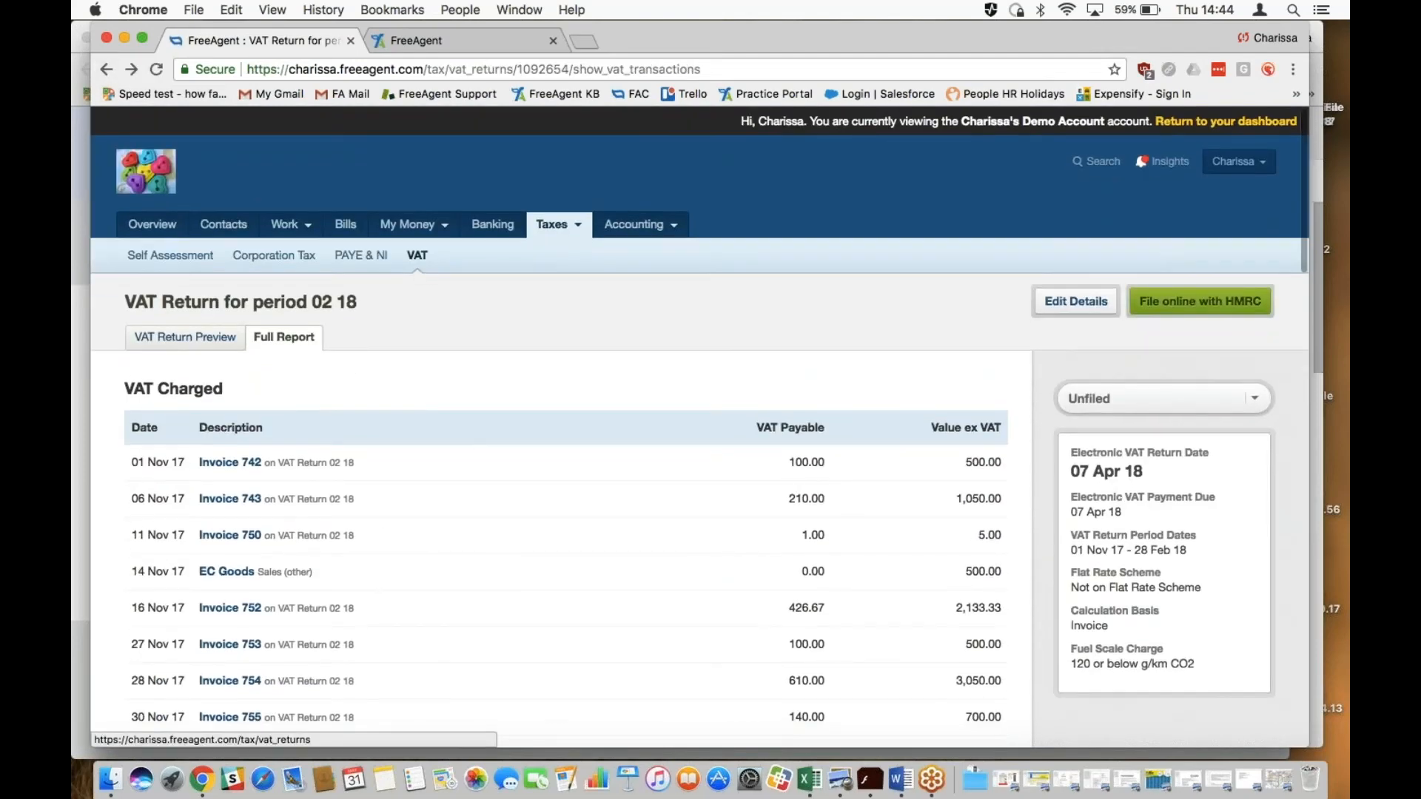
From the VAT return preview, open the HMRC online filing page, review its checklist and Government Gateway section, and cancel the submission.
left_click(215, 339)
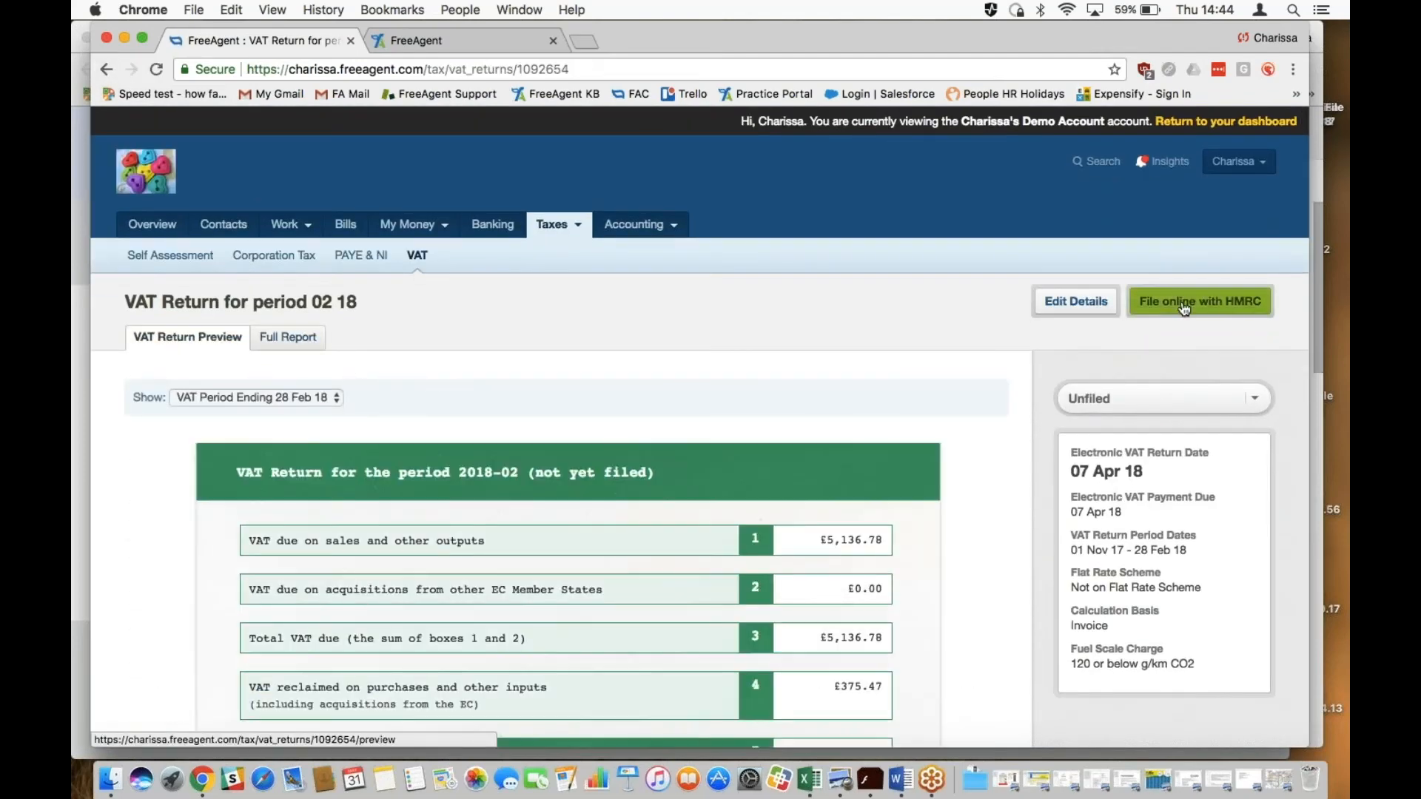
left_click(1184, 308)
scroll(1184, 309, "down", 2)
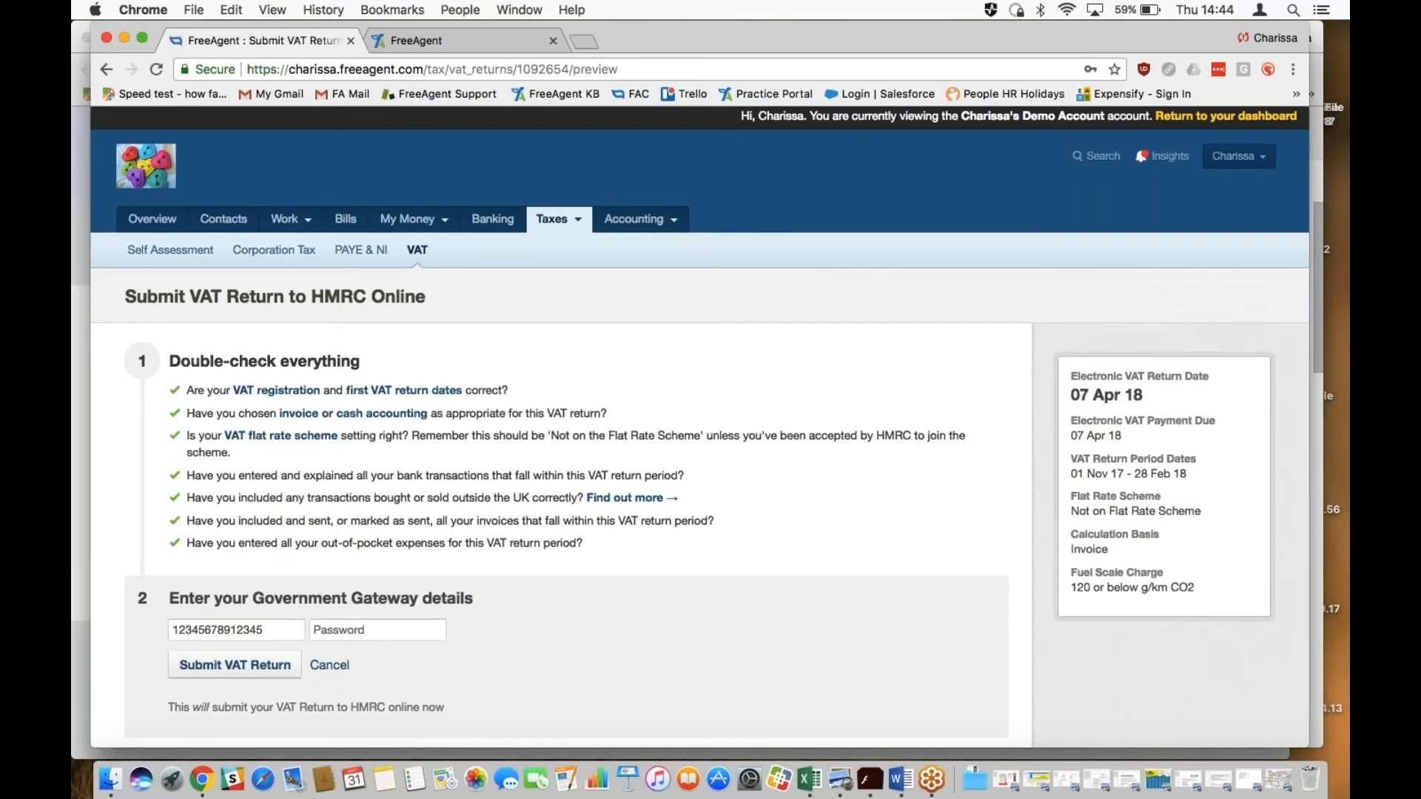
scroll(699, 427, "down", 1)
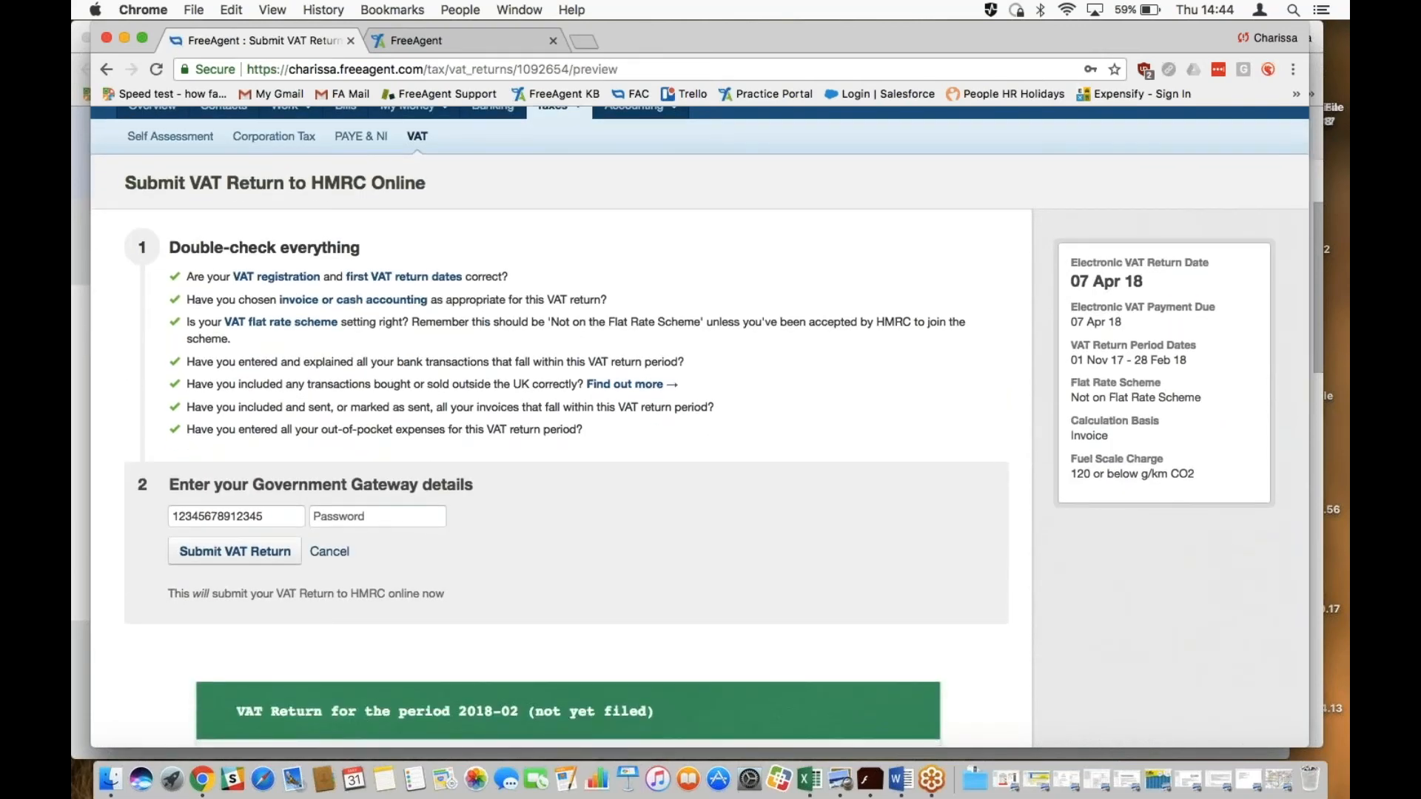
left_click(330, 554)
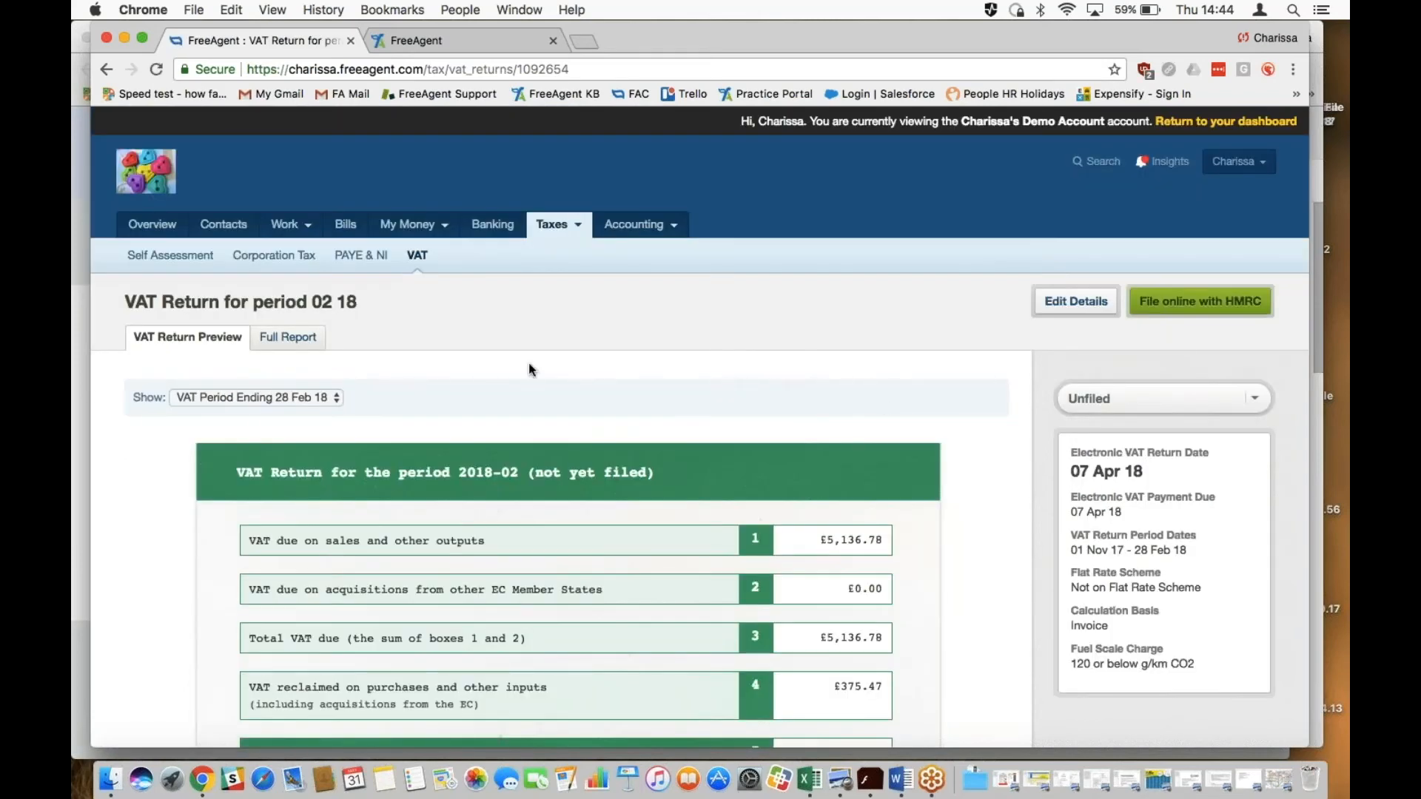
Show the VAT Statement of Account and look through its list of returns and payments.
left_click(333, 398)
left_click(313, 442)
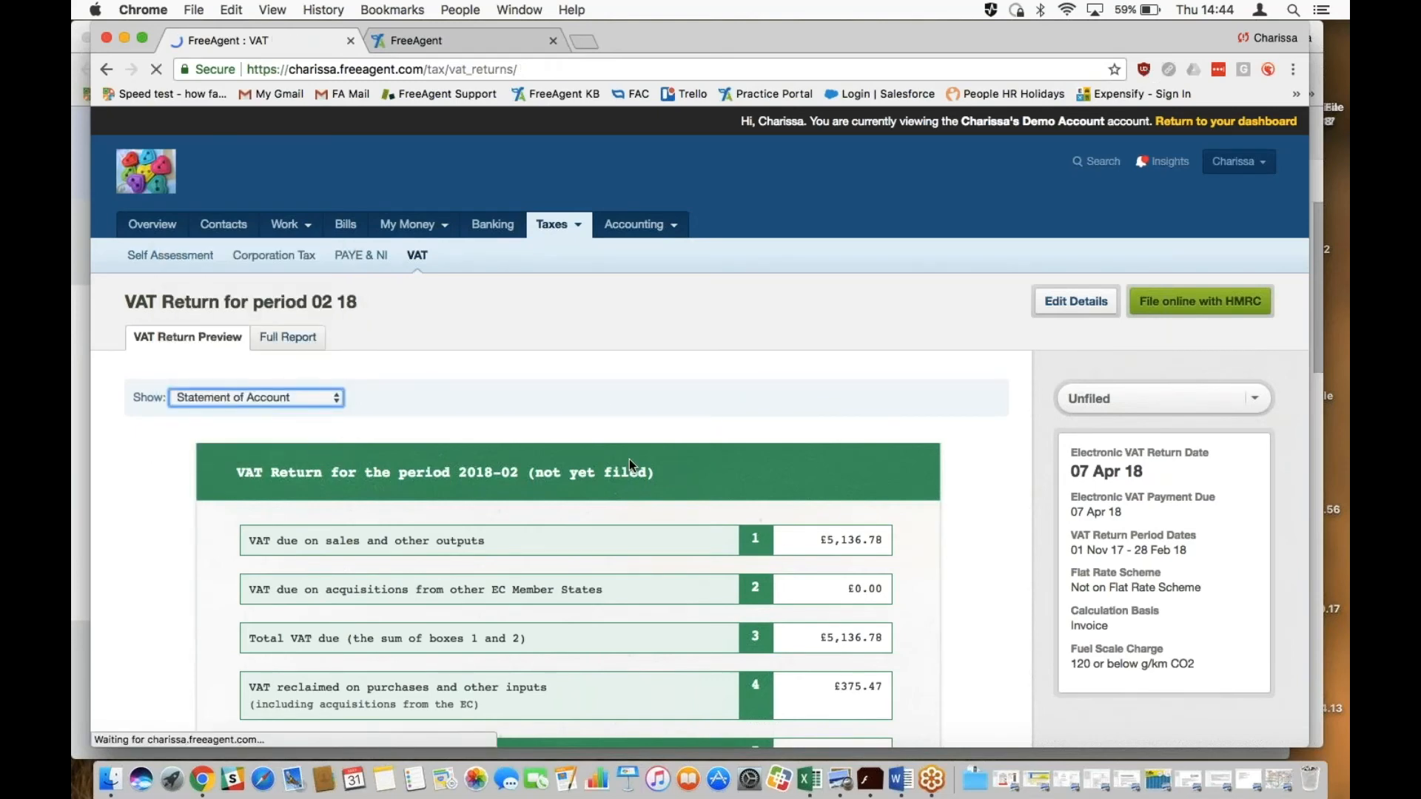
scroll(629, 459, "down", 3)
scroll(629, 464, "down", 1)
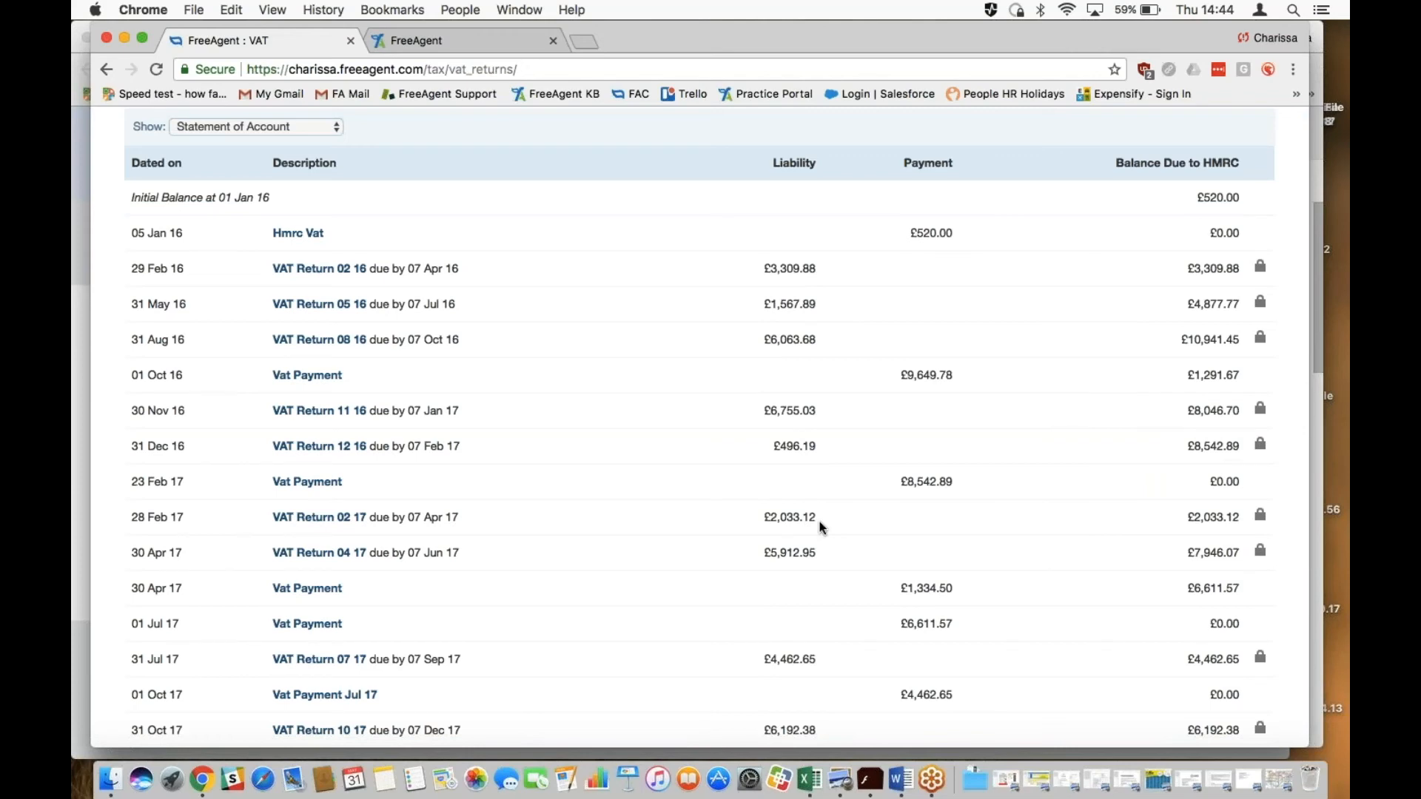
scroll(820, 521, "down", 1)
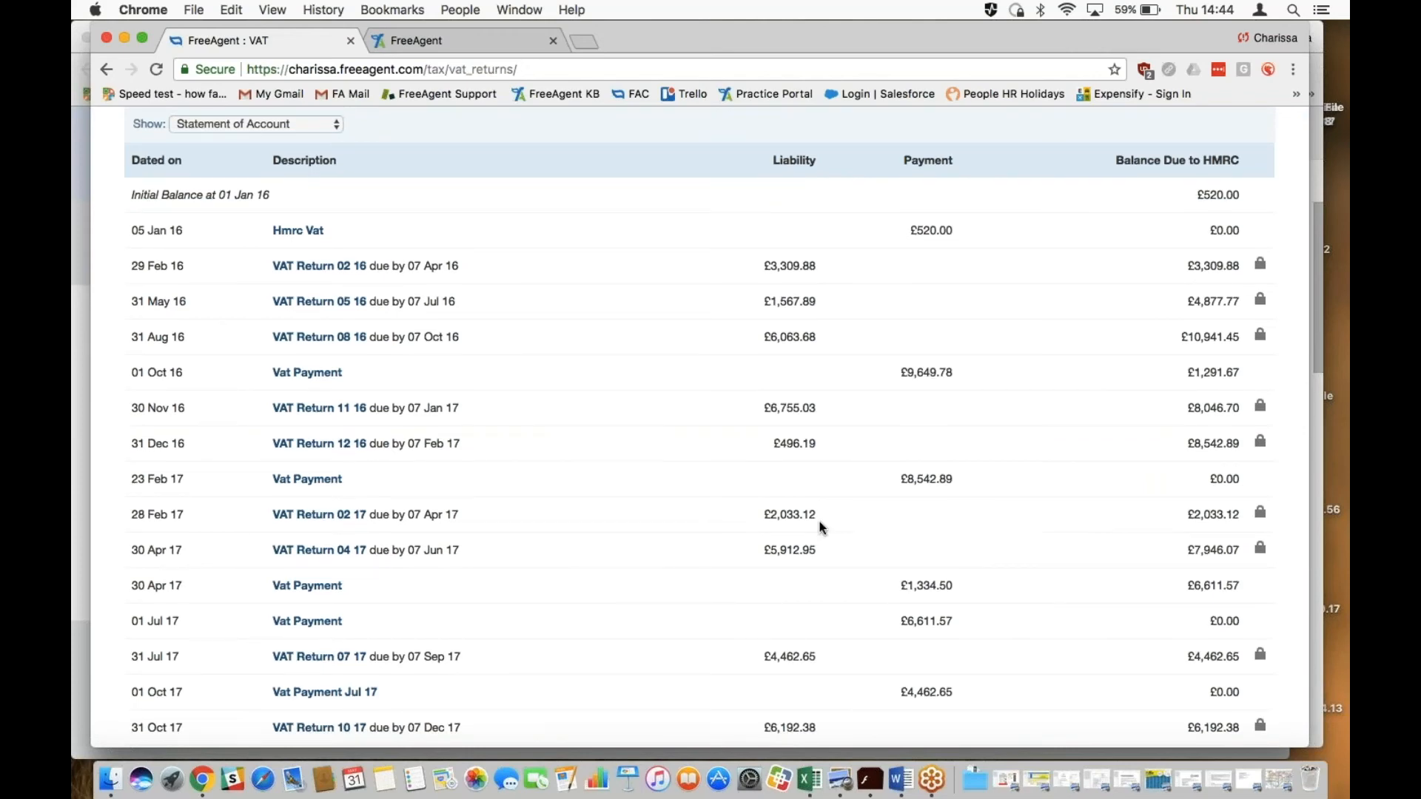
scroll(819, 520, "down", 8)
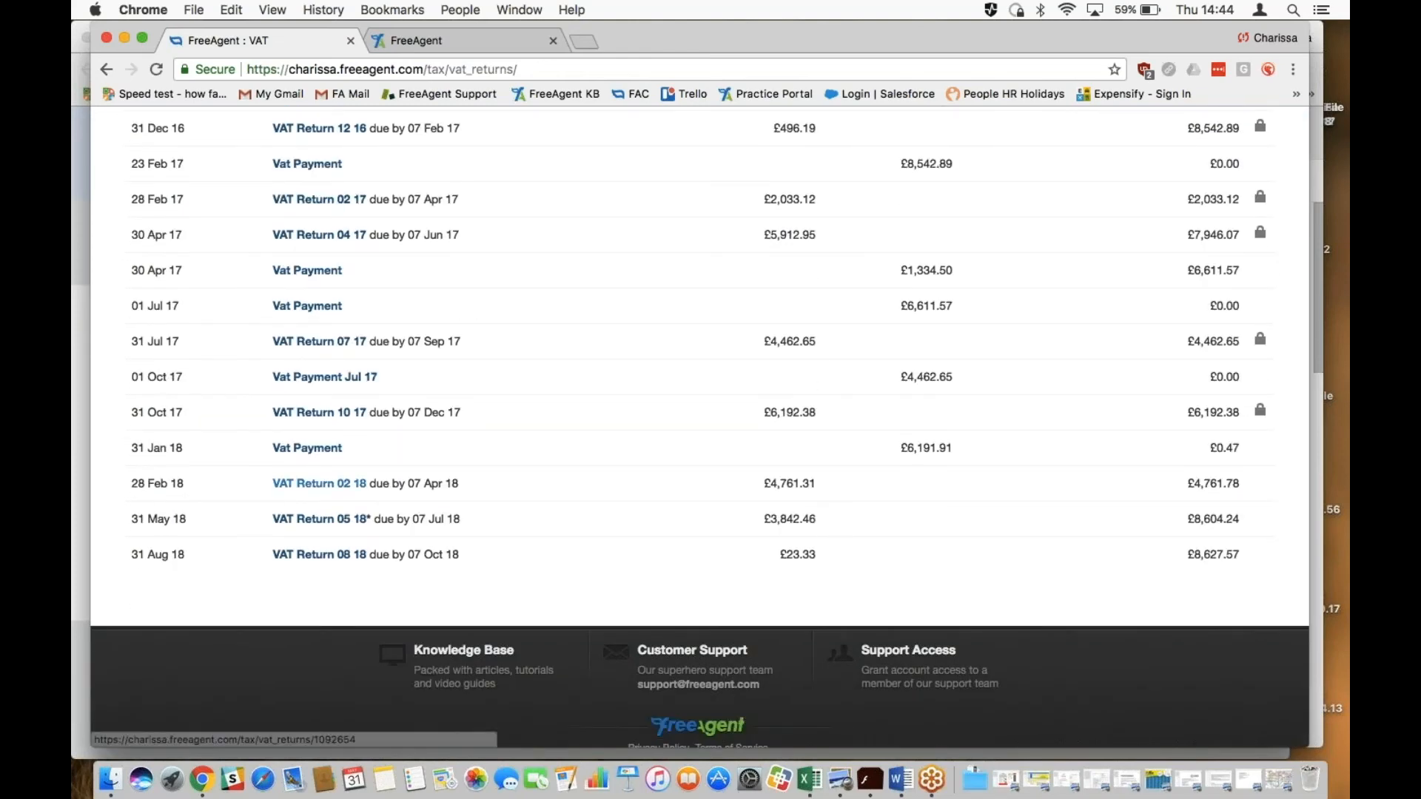
Open VAT Return 02 18 from the statement and mark it as filed, including any unfiled prior returns.
left_click(337, 486)
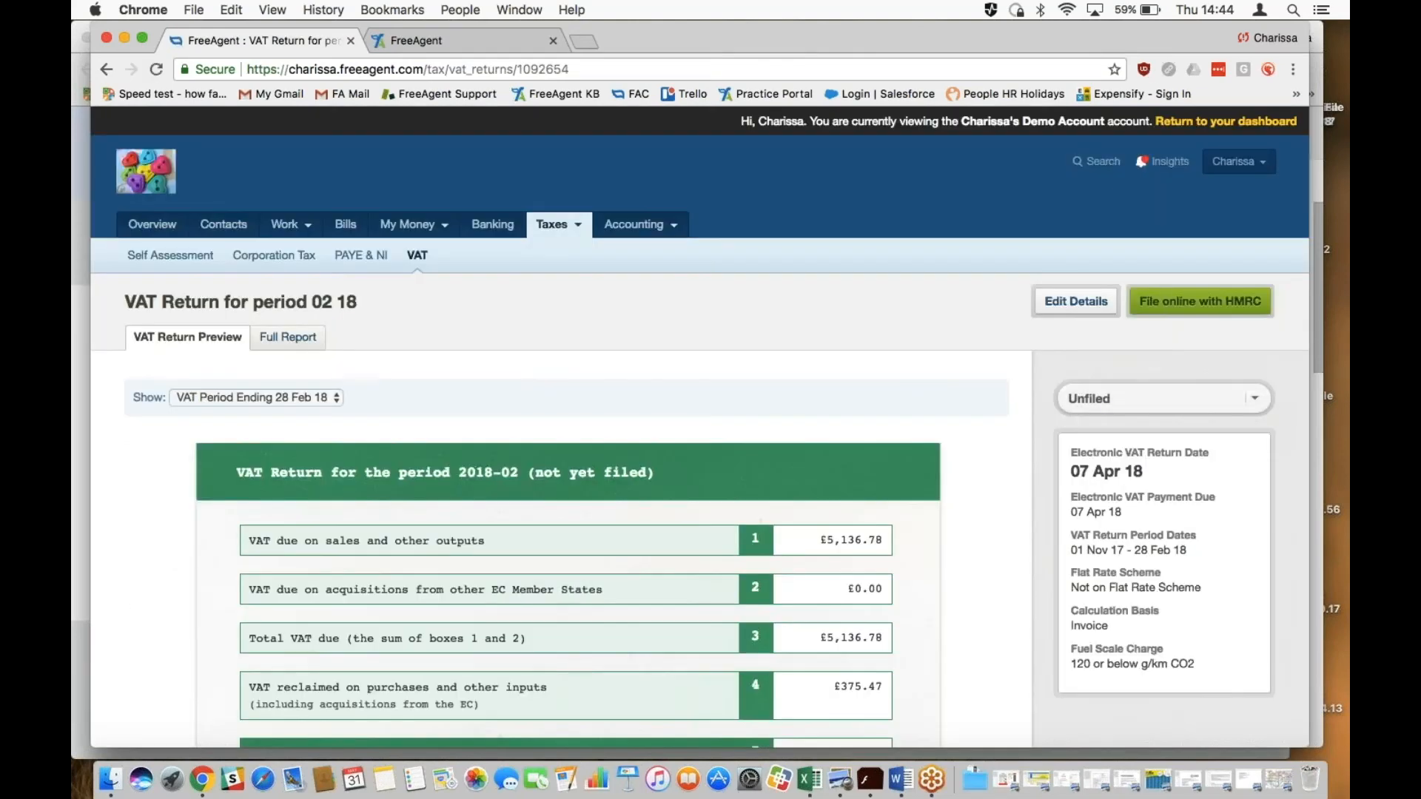
left_click(1254, 399)
left_click(1209, 460)
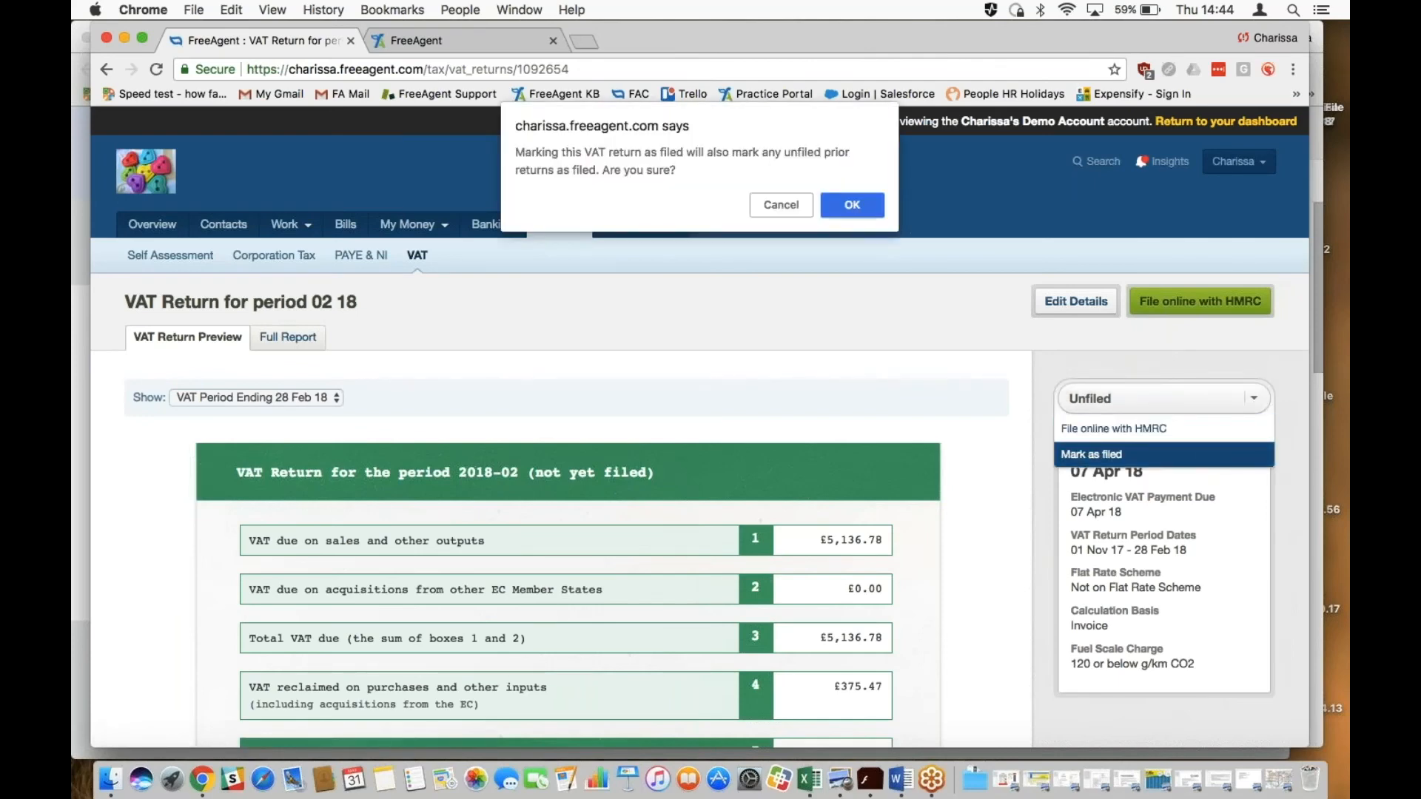
left_click(852, 205)
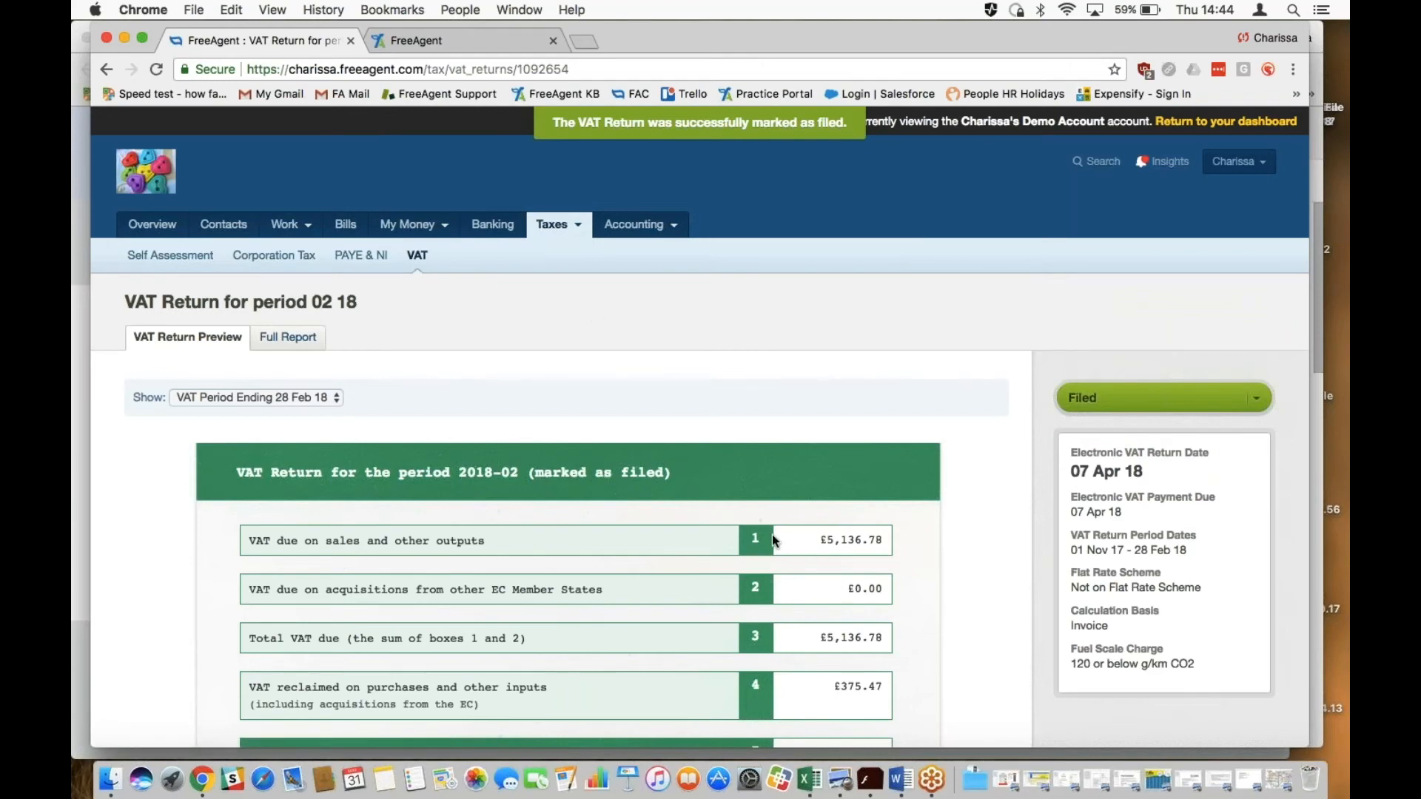
Look over the filed VAT return and switch to the return for the period ending 31 May 18.
scroll(774, 544, "down", 1)
scroll(775, 546, "down", 4)
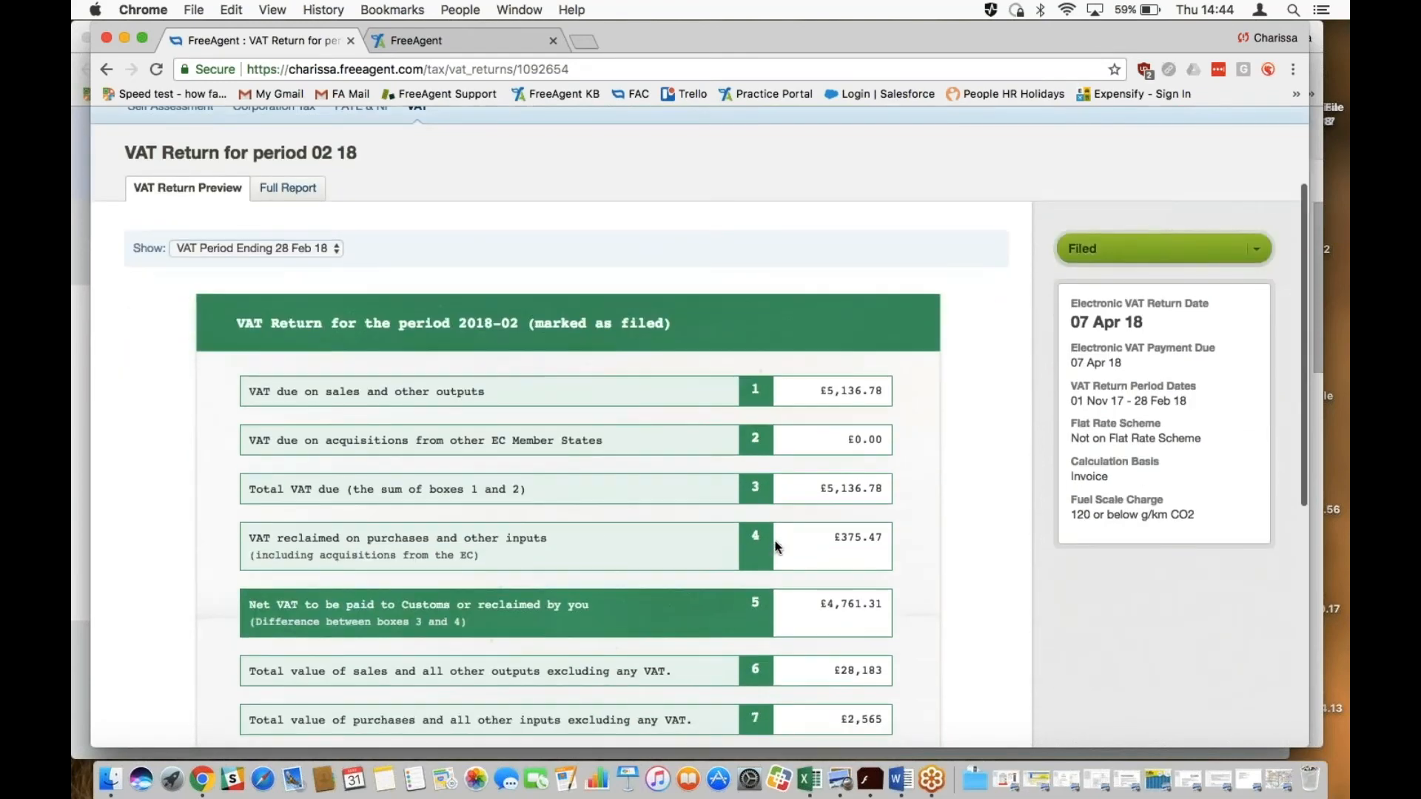
left_click(331, 250)
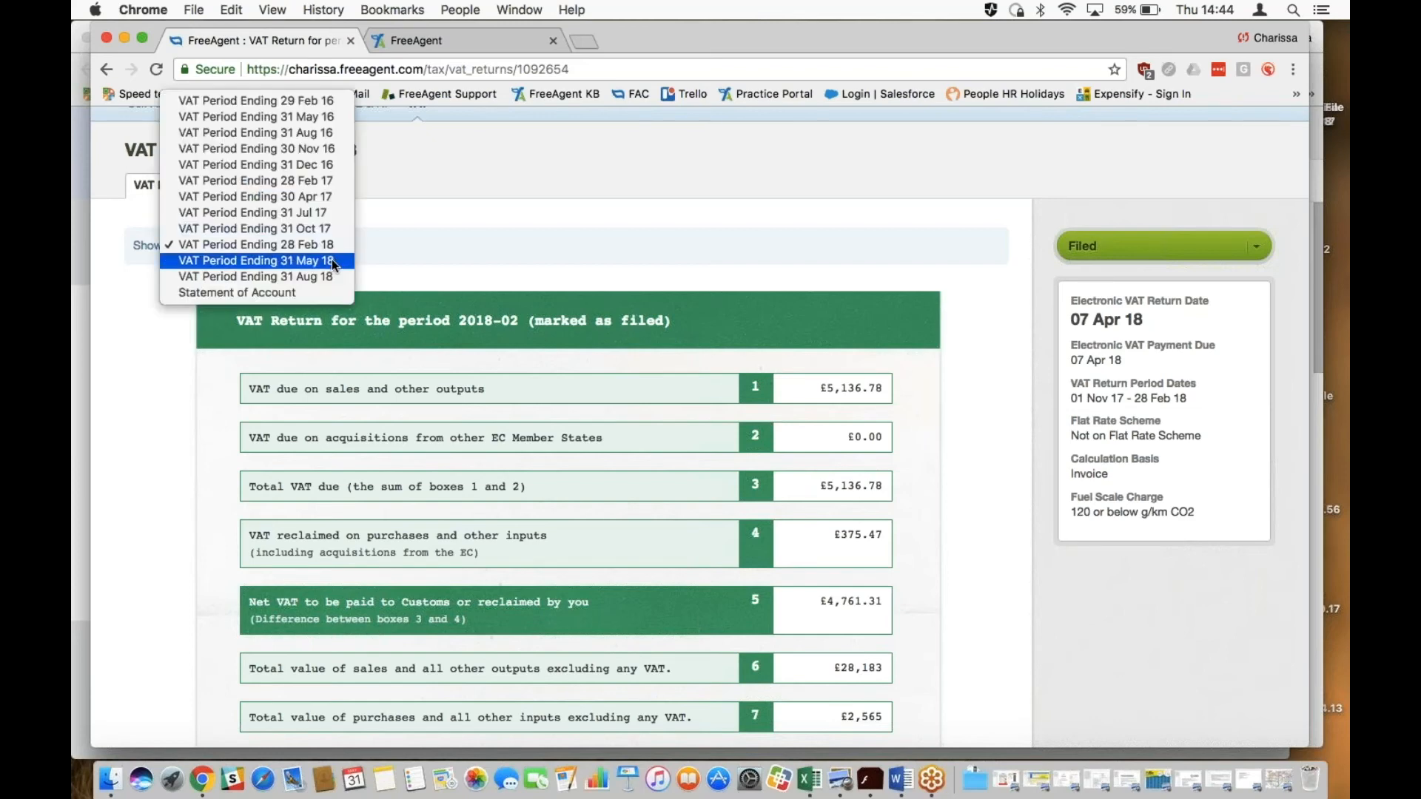
left_click(331, 259)
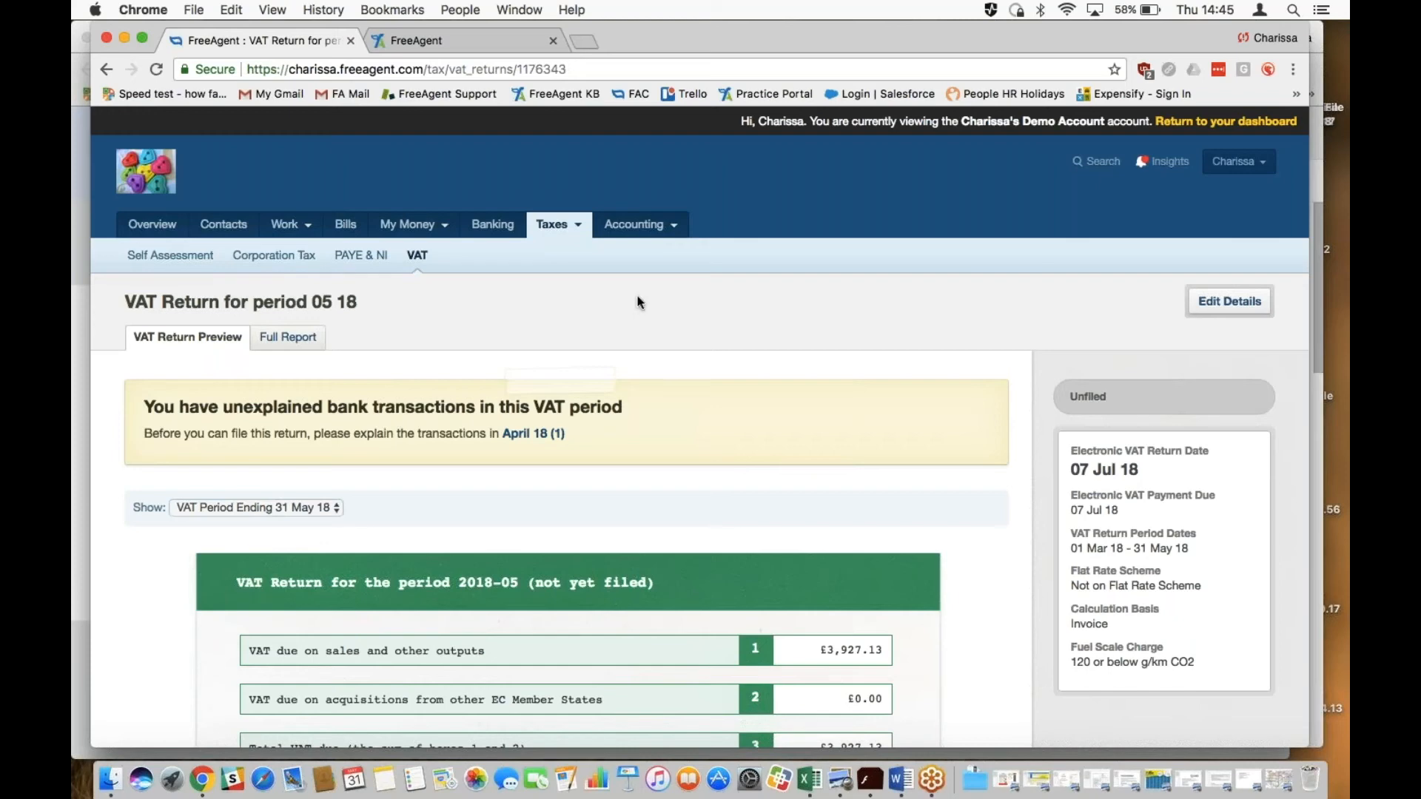
Open the accounting Reports page and look over the High Level, Breakdown and Detailed reports.
mouse_move(644, 235)
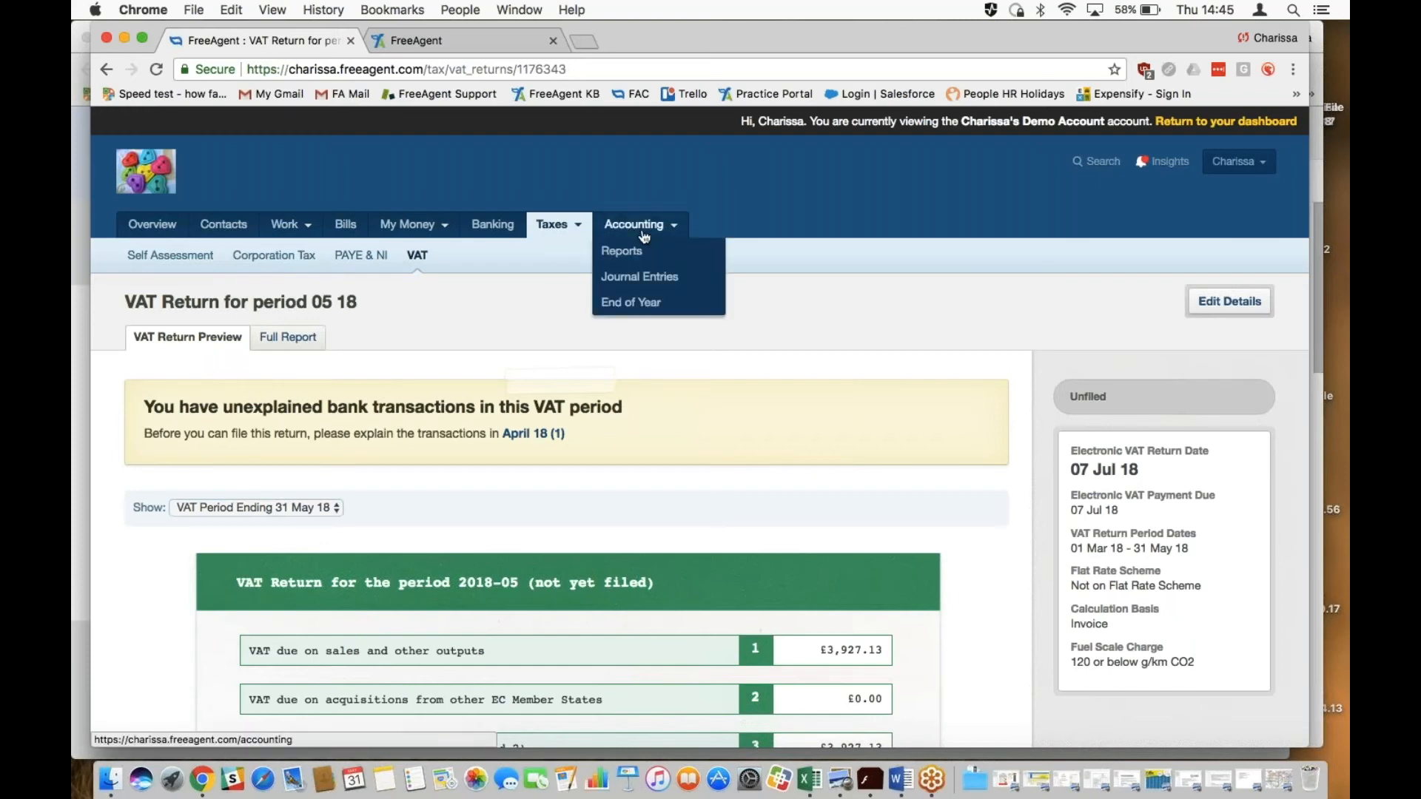
left_click(642, 259)
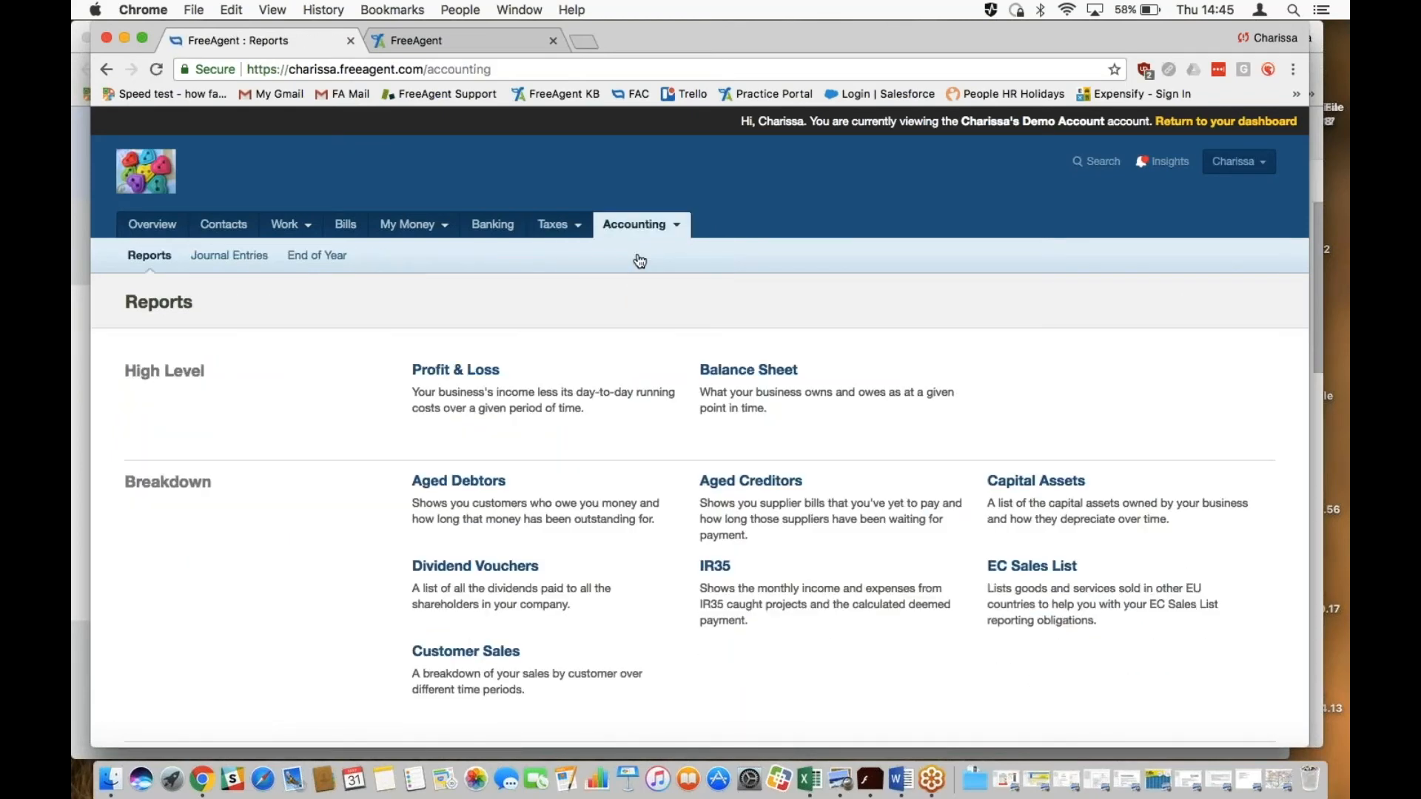
scroll(640, 261, "down", 1)
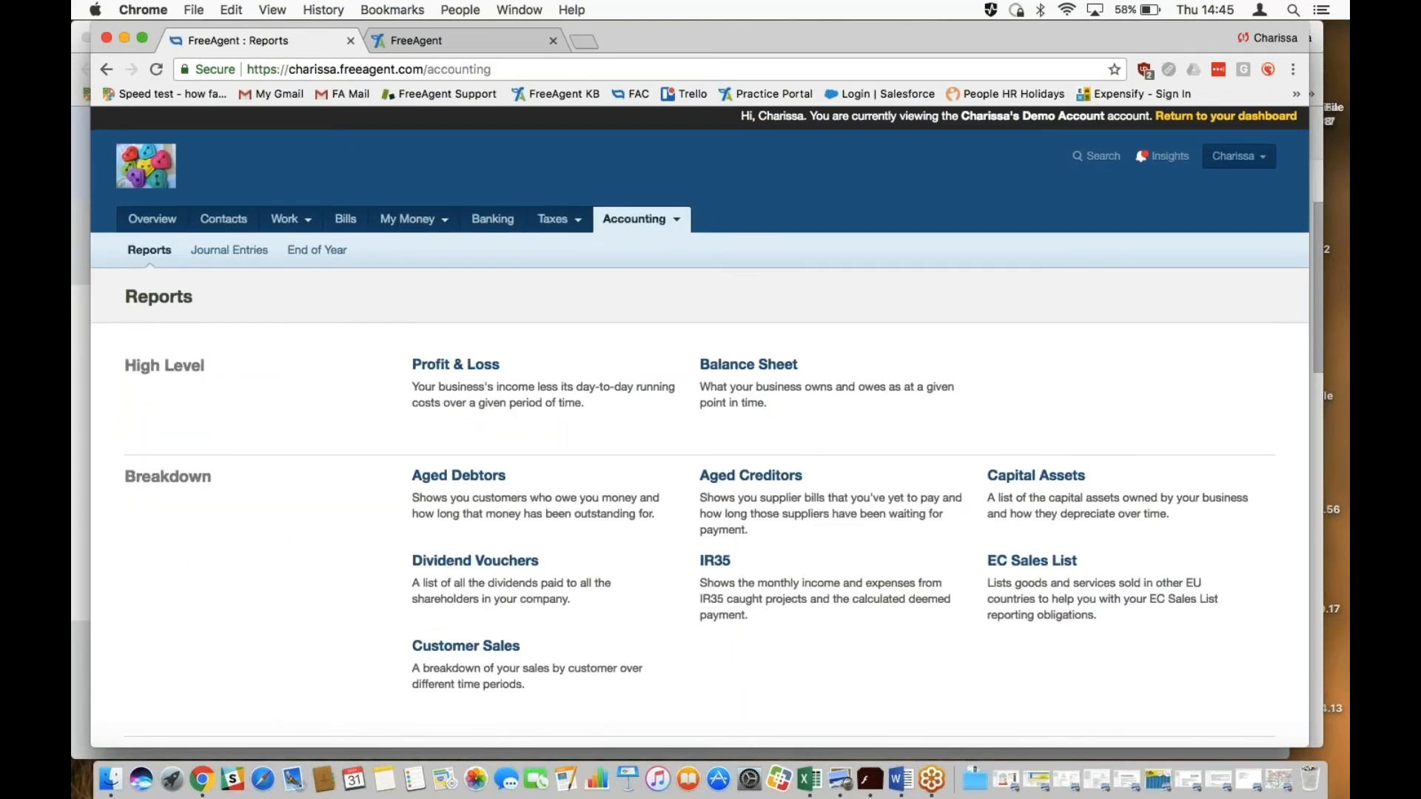
scroll(640, 392, "down", 4)
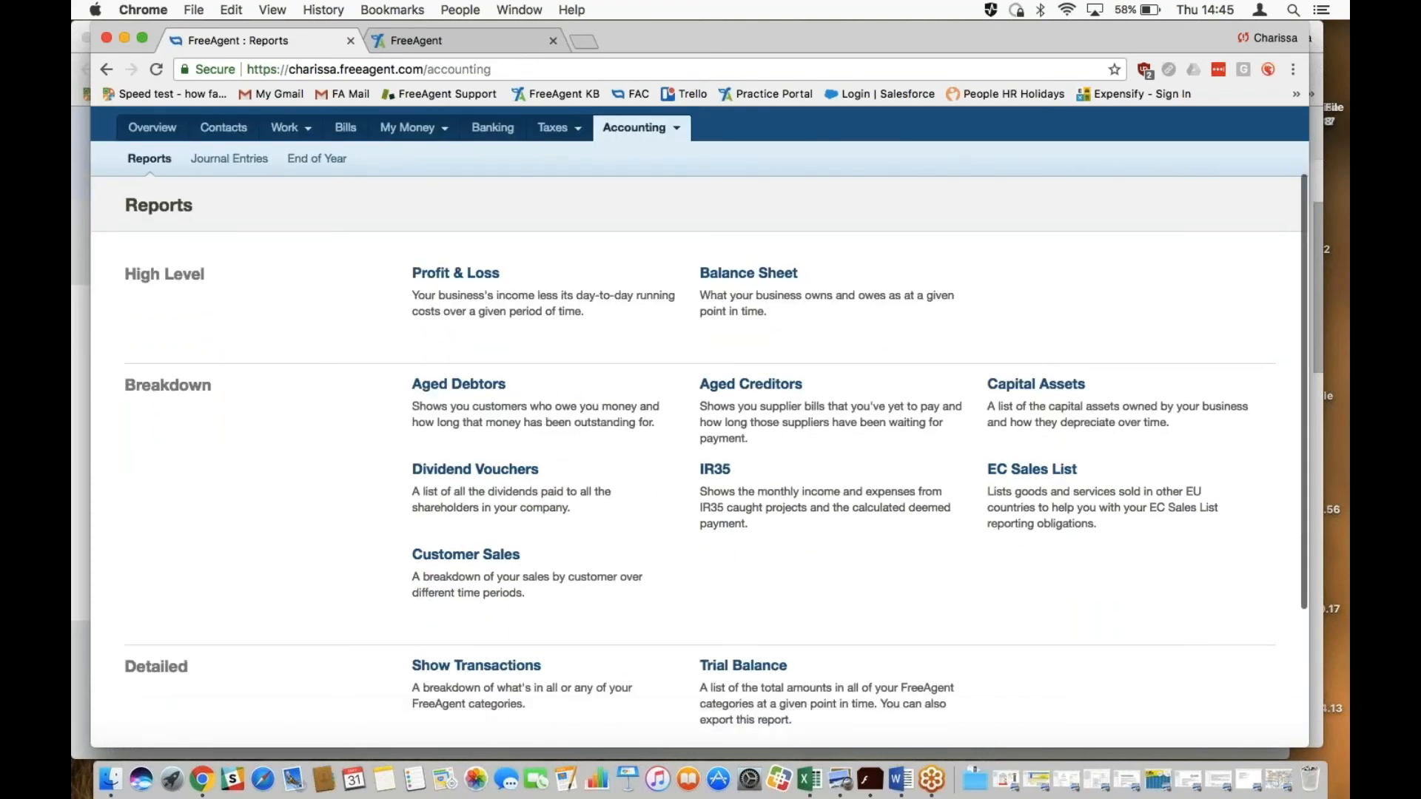
Open the Dividend Vouchers report and view the dividend declaration for the 01 Mar 18 payment.
left_click(522, 448)
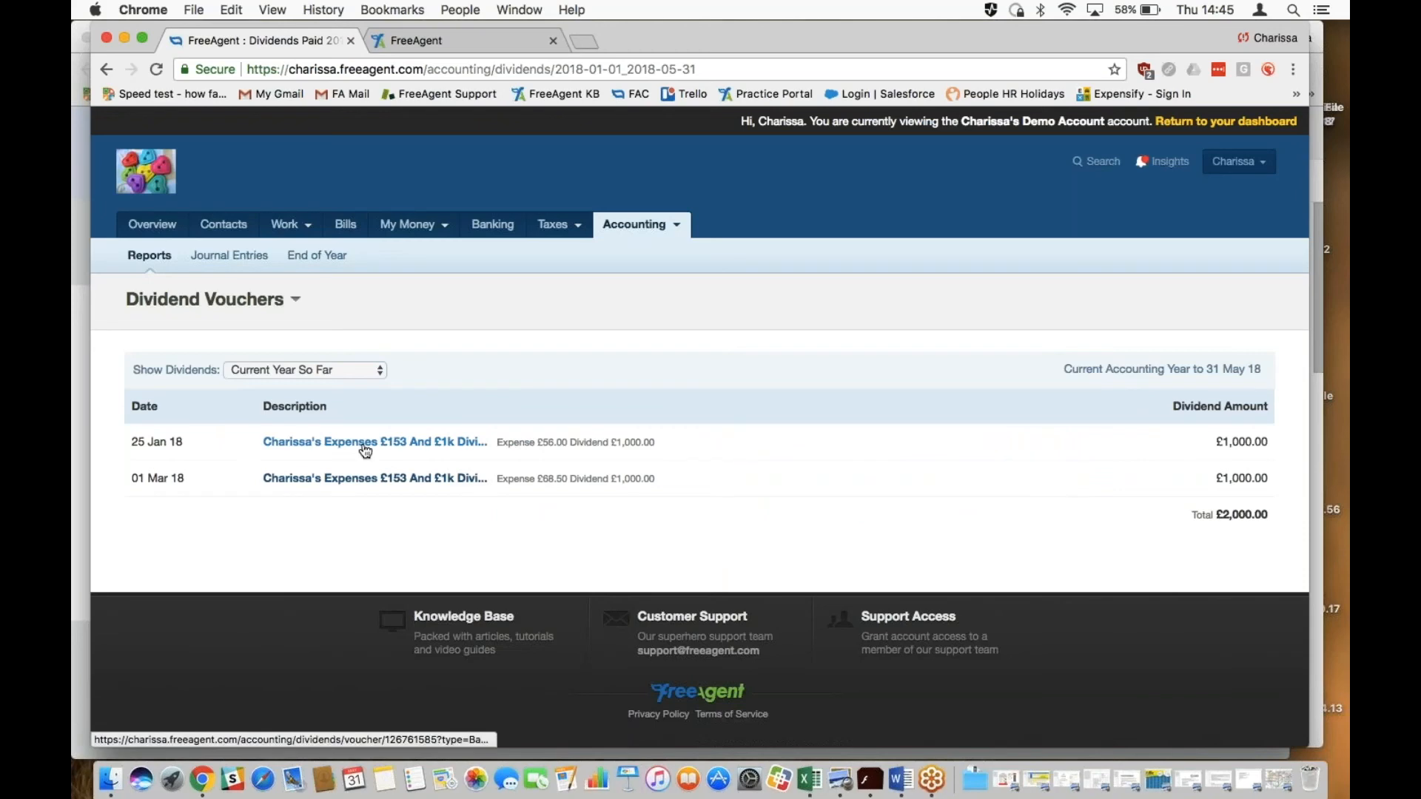
left_click(346, 481)
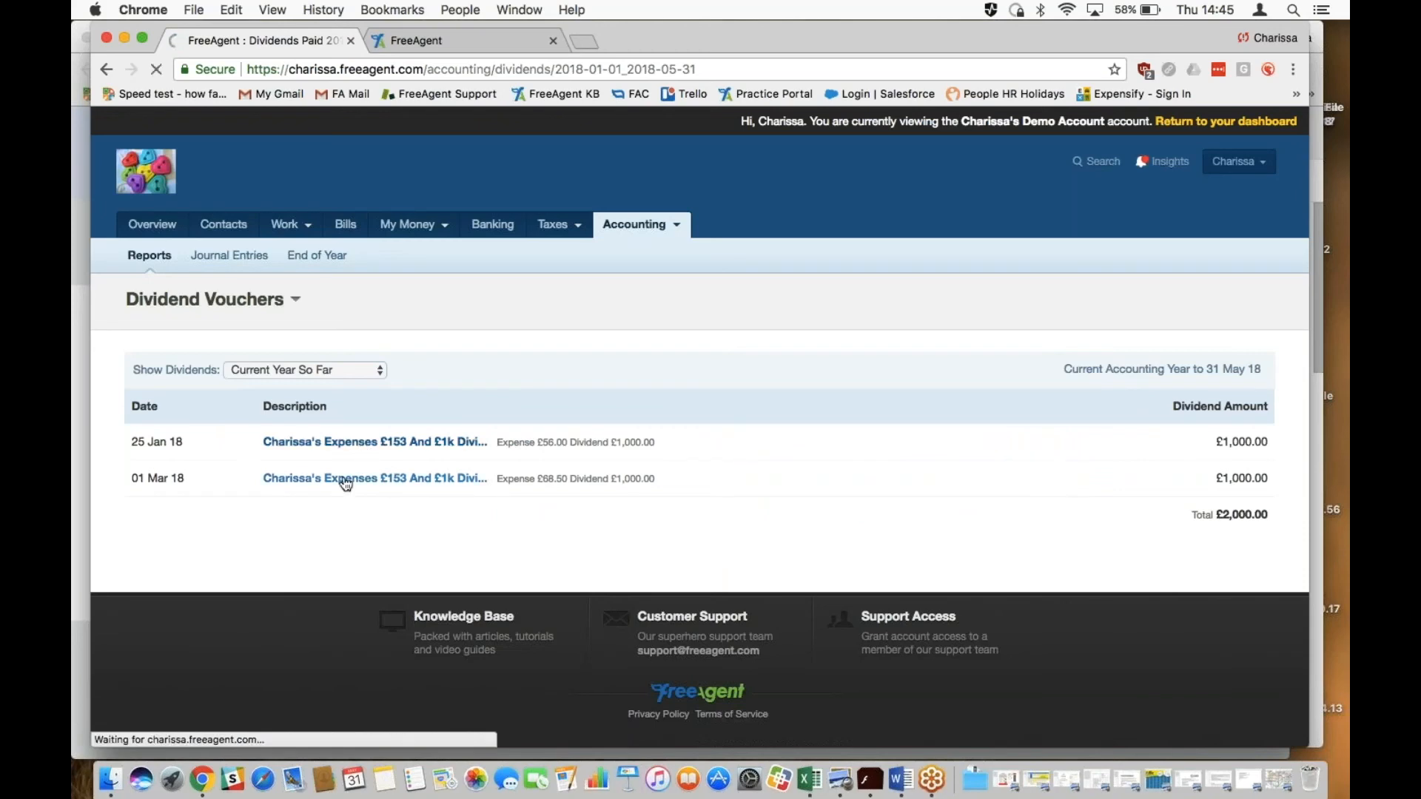
scroll(346, 481, "down", 5)
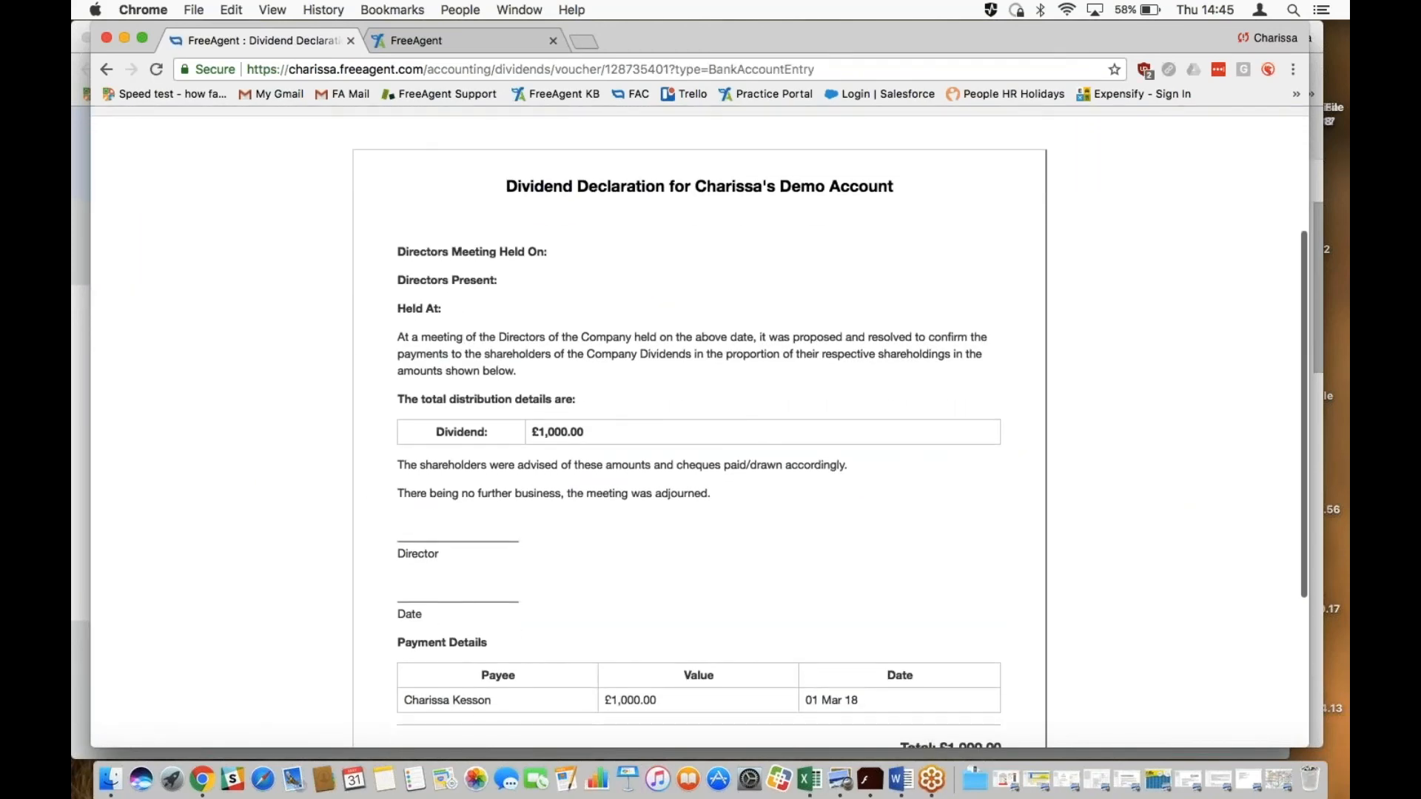
Look over the dividend declaration from its PDF export option to the payment details.
scroll(699, 425, "up", 3)
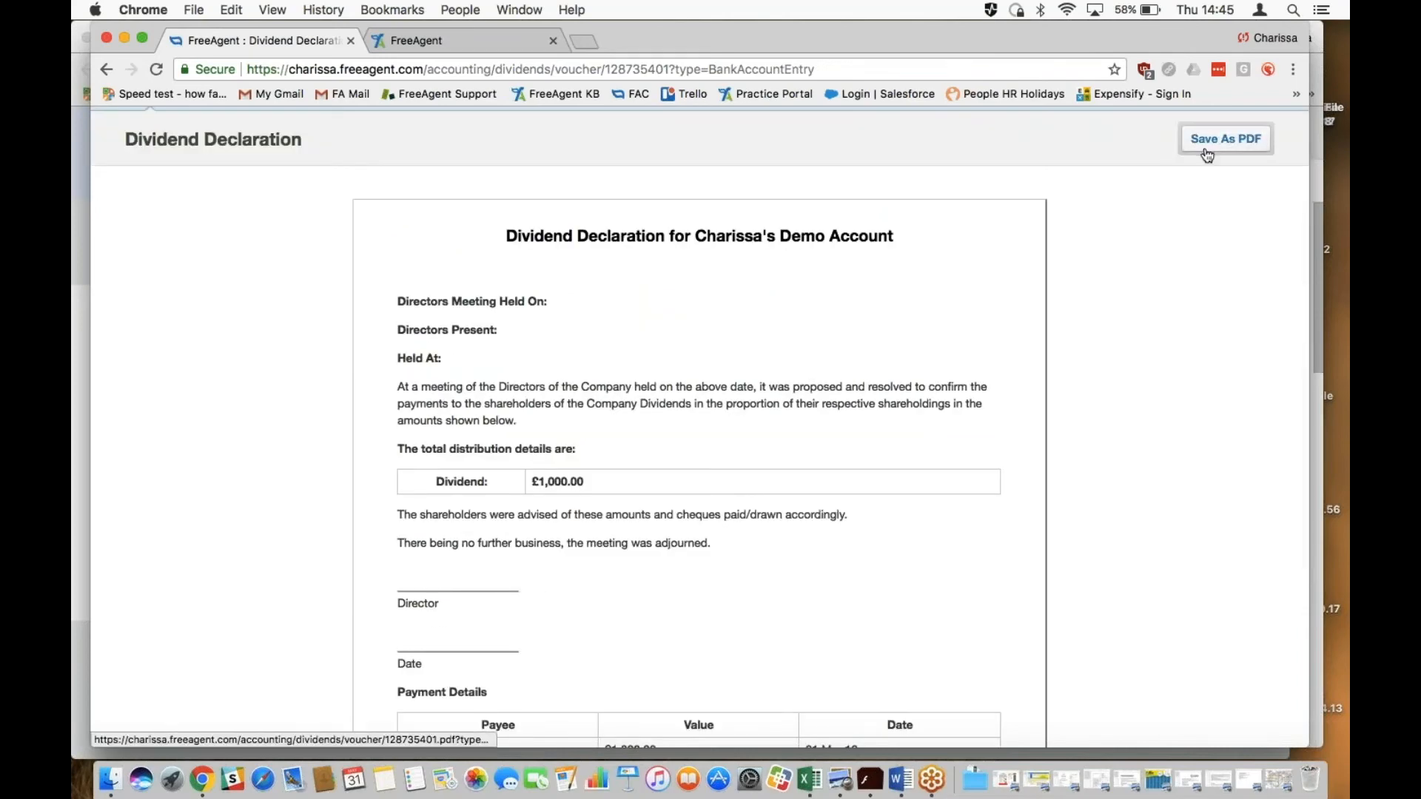
scroll(699, 427, "down", 4)
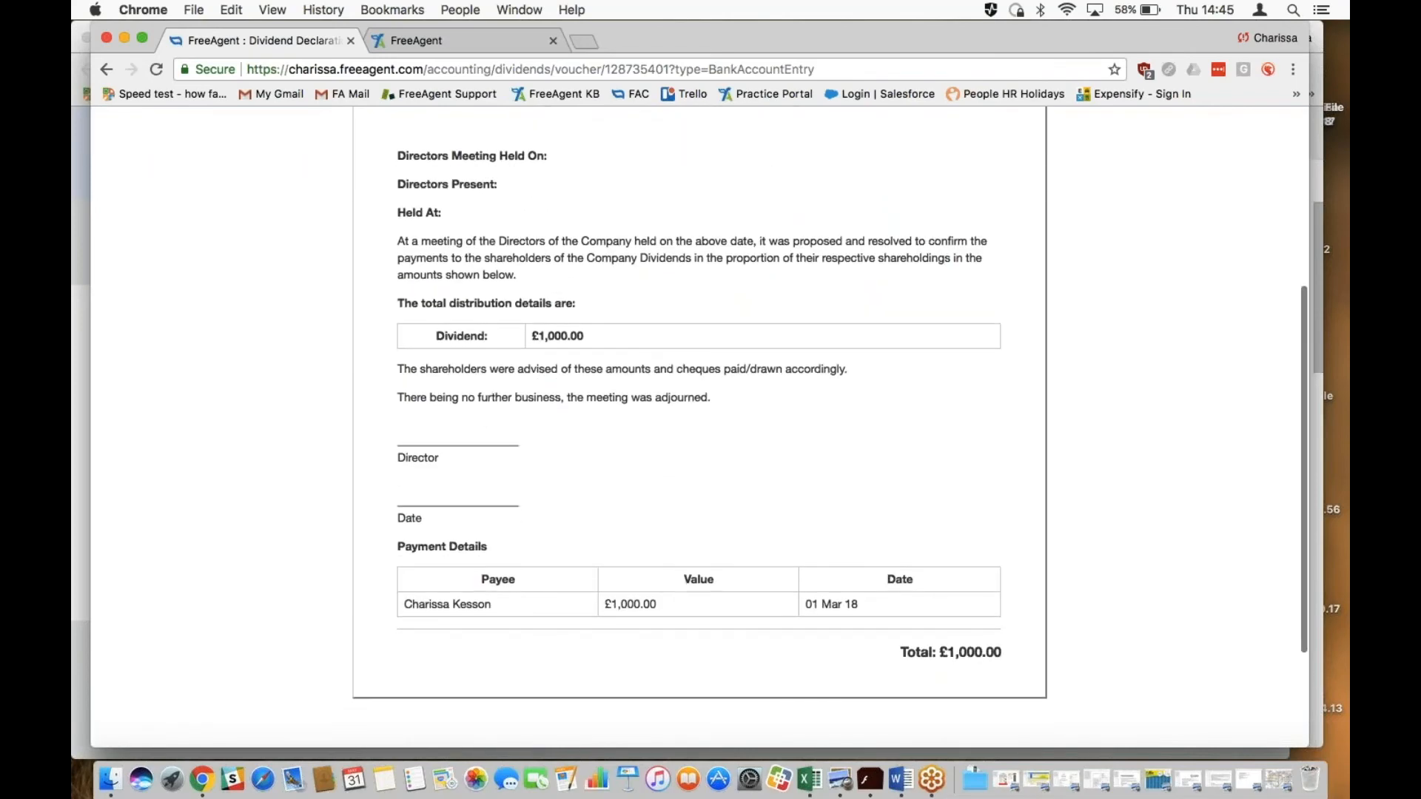
scroll(699, 425, "up", 5)
Return to the accounting Reports page, open the IR35 report and review its monthly figures for 2018/19.
mouse_move(641, 226)
left_click(650, 253)
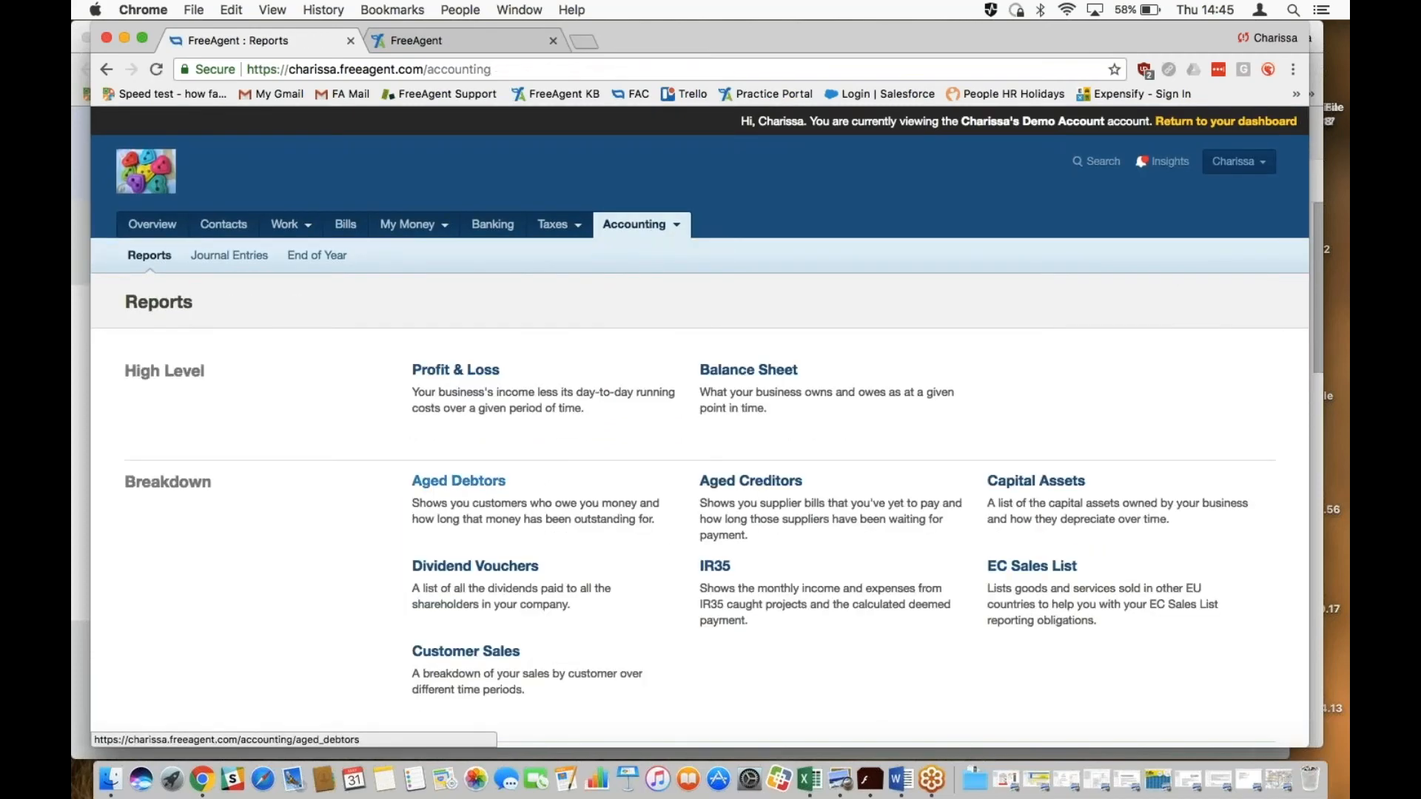
scroll(699, 427, "down", 3)
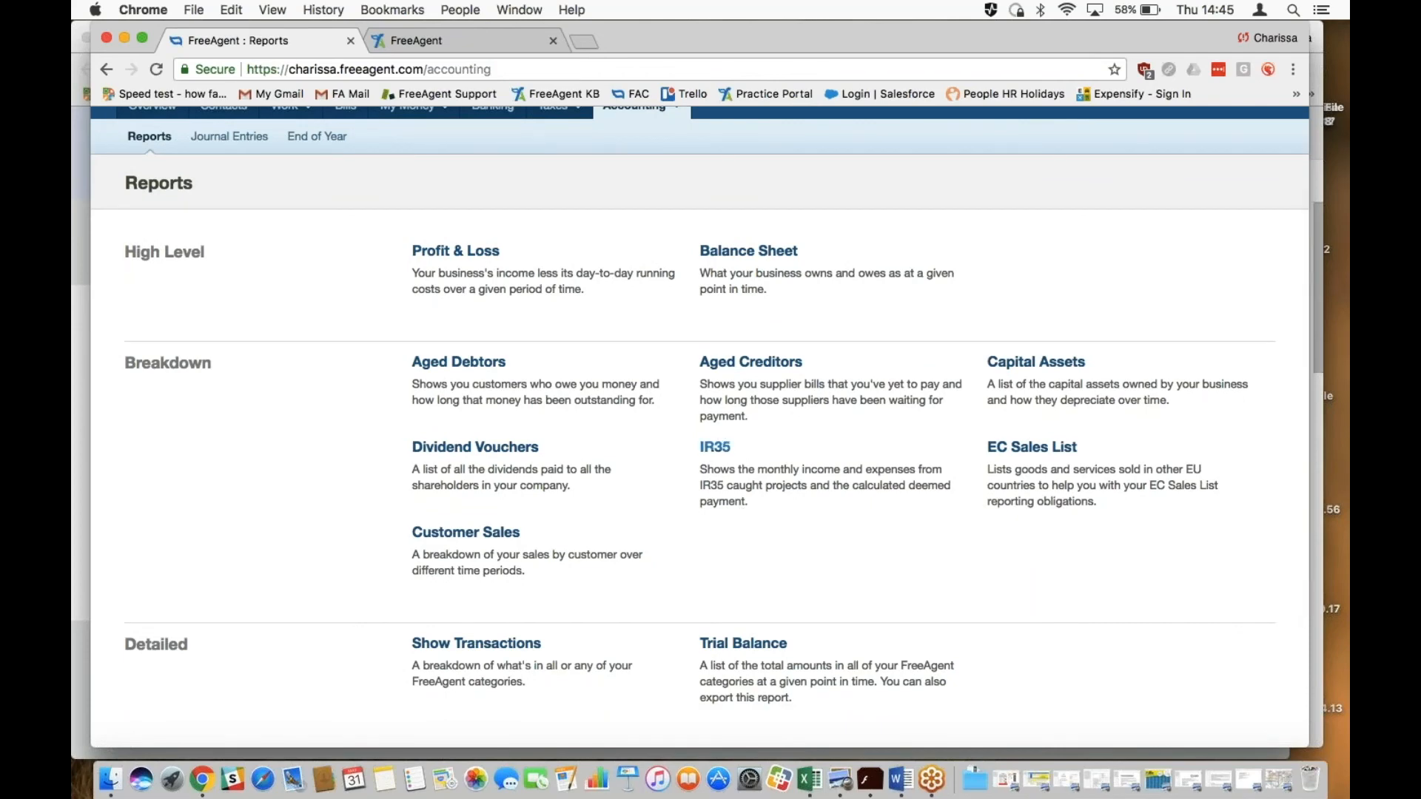
left_click(715, 449)
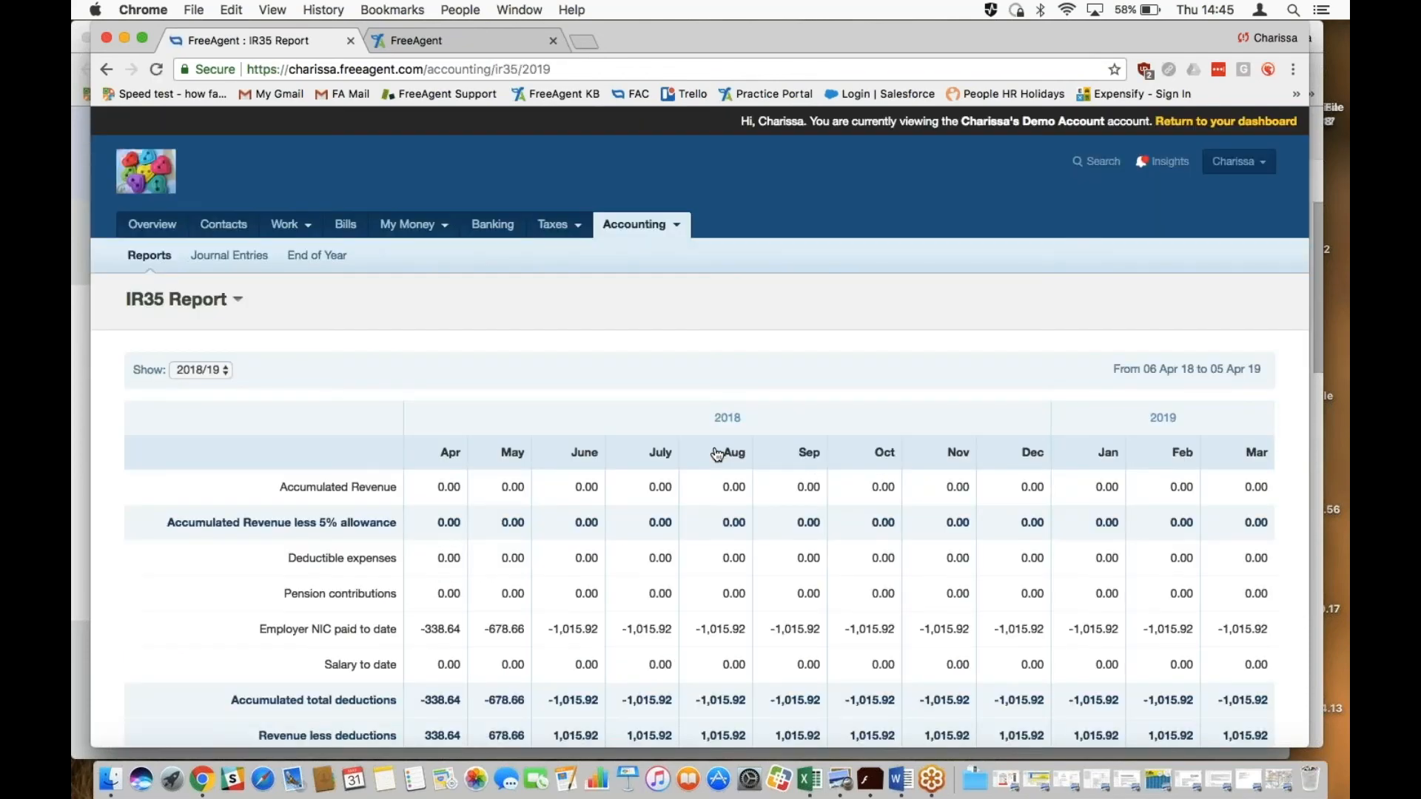
scroll(716, 454, "down", 4)
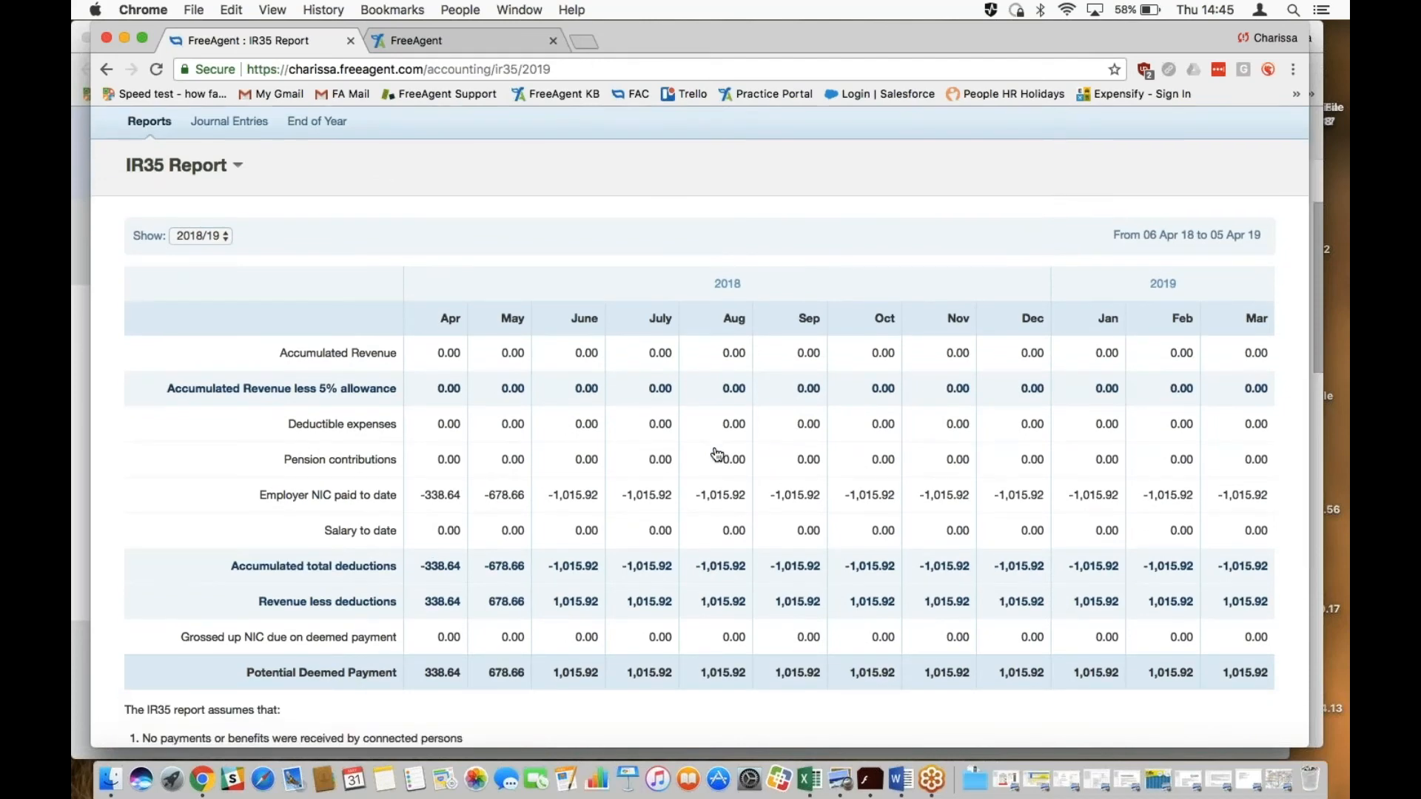
scroll(717, 453, "down", 1)
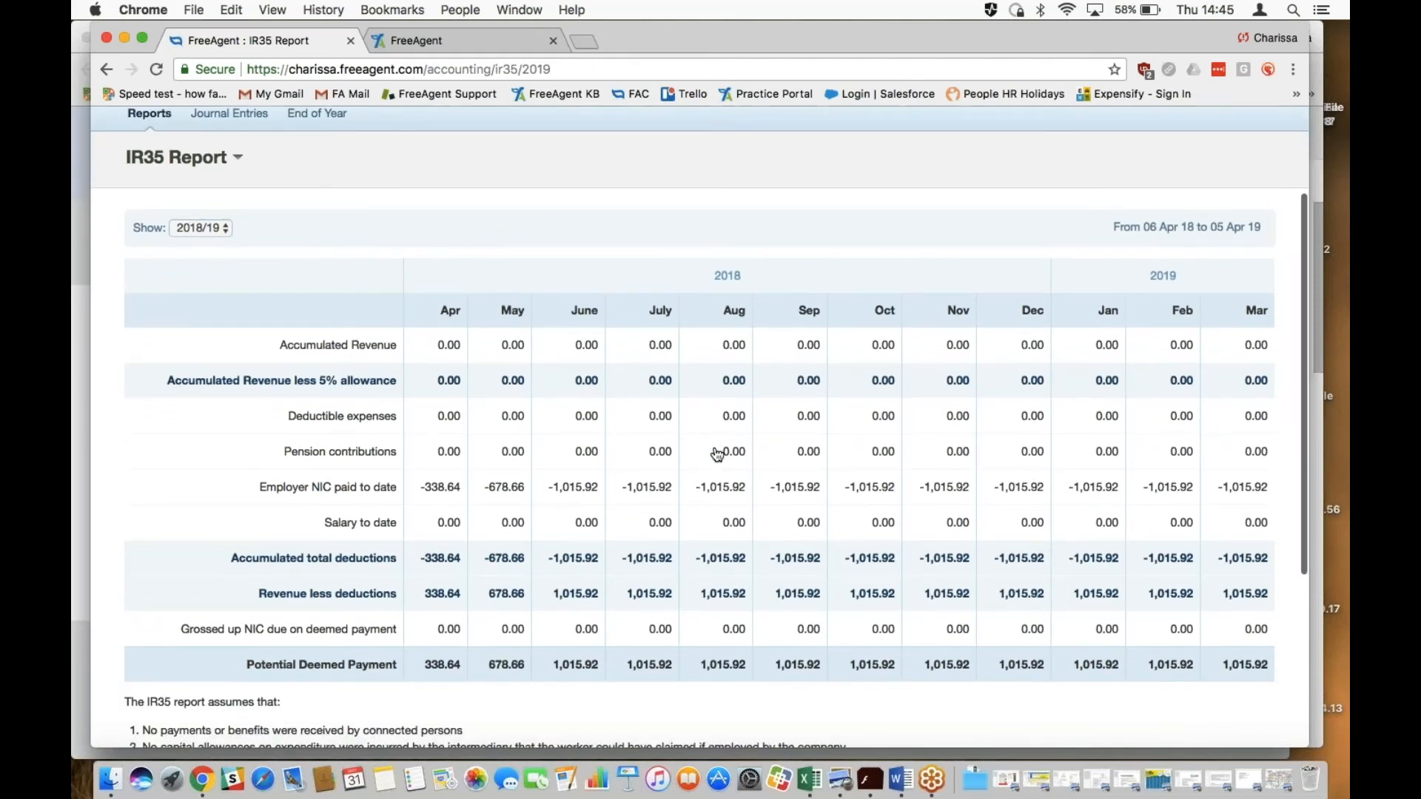
scroll(716, 453, "down", 1)
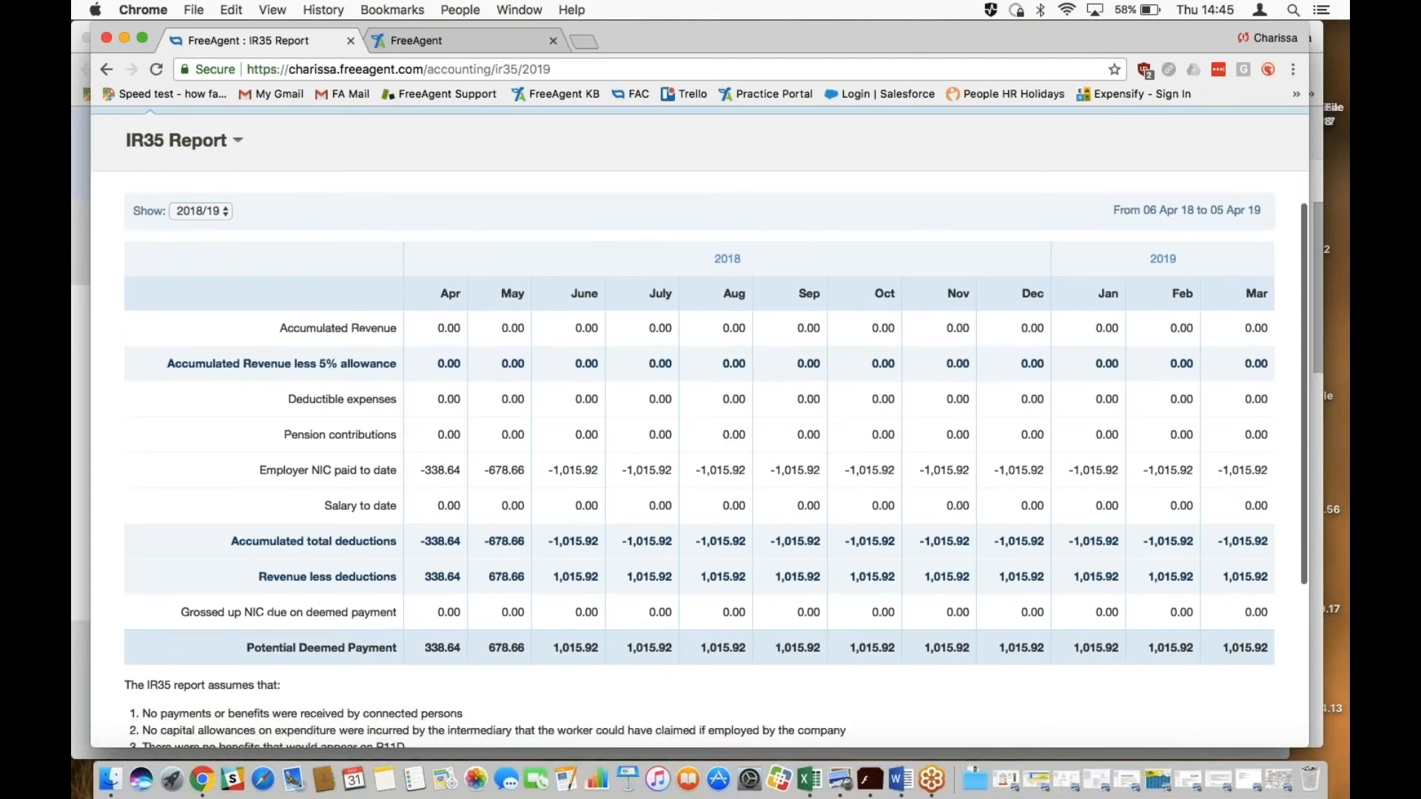
scroll(469, 656, "up", 1)
scroll(468, 656, "up", 5)
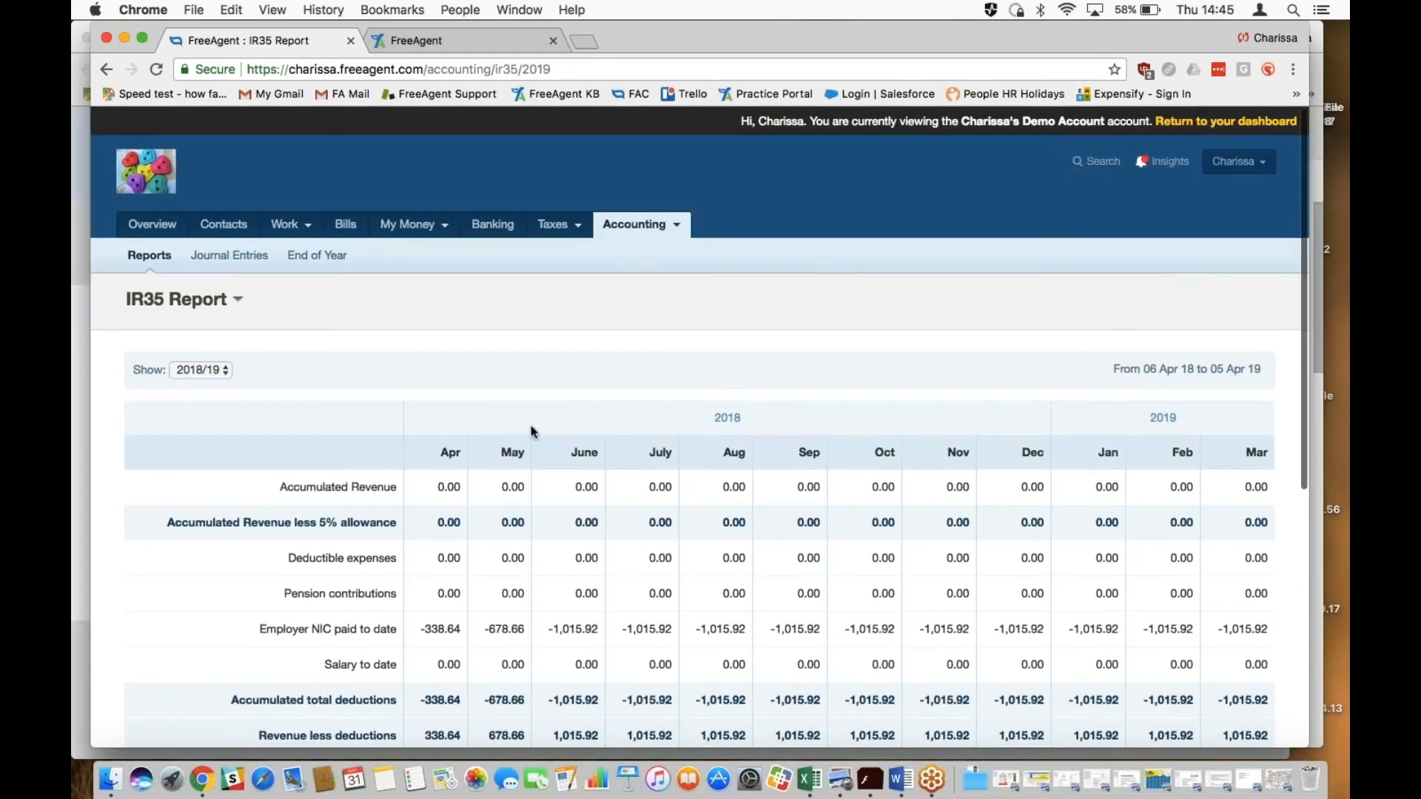
Open the EC Sales List report from the accounting reports, try Jan - Mar 2018, and show Oct - Dec 2017.
left_click(641, 249)
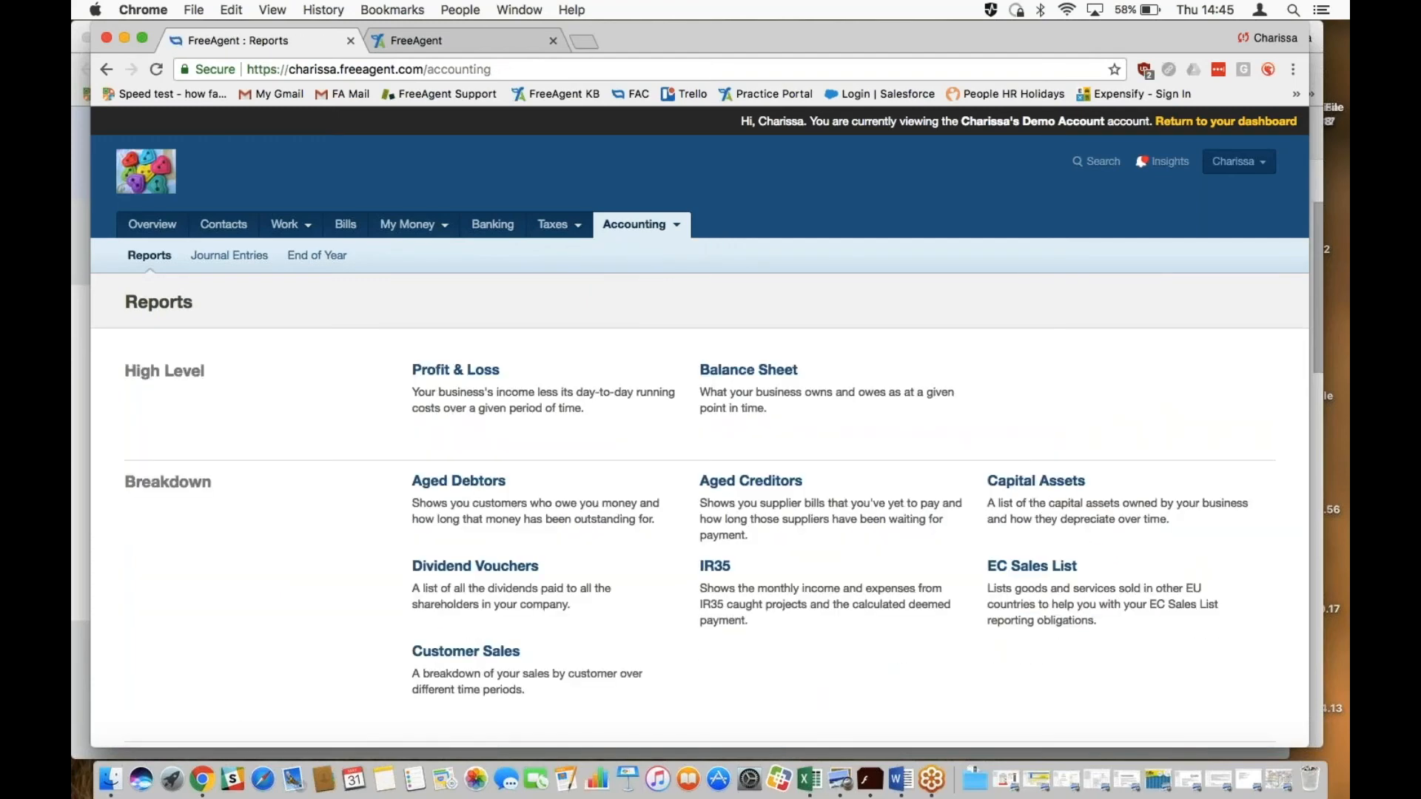
left_click(1021, 566)
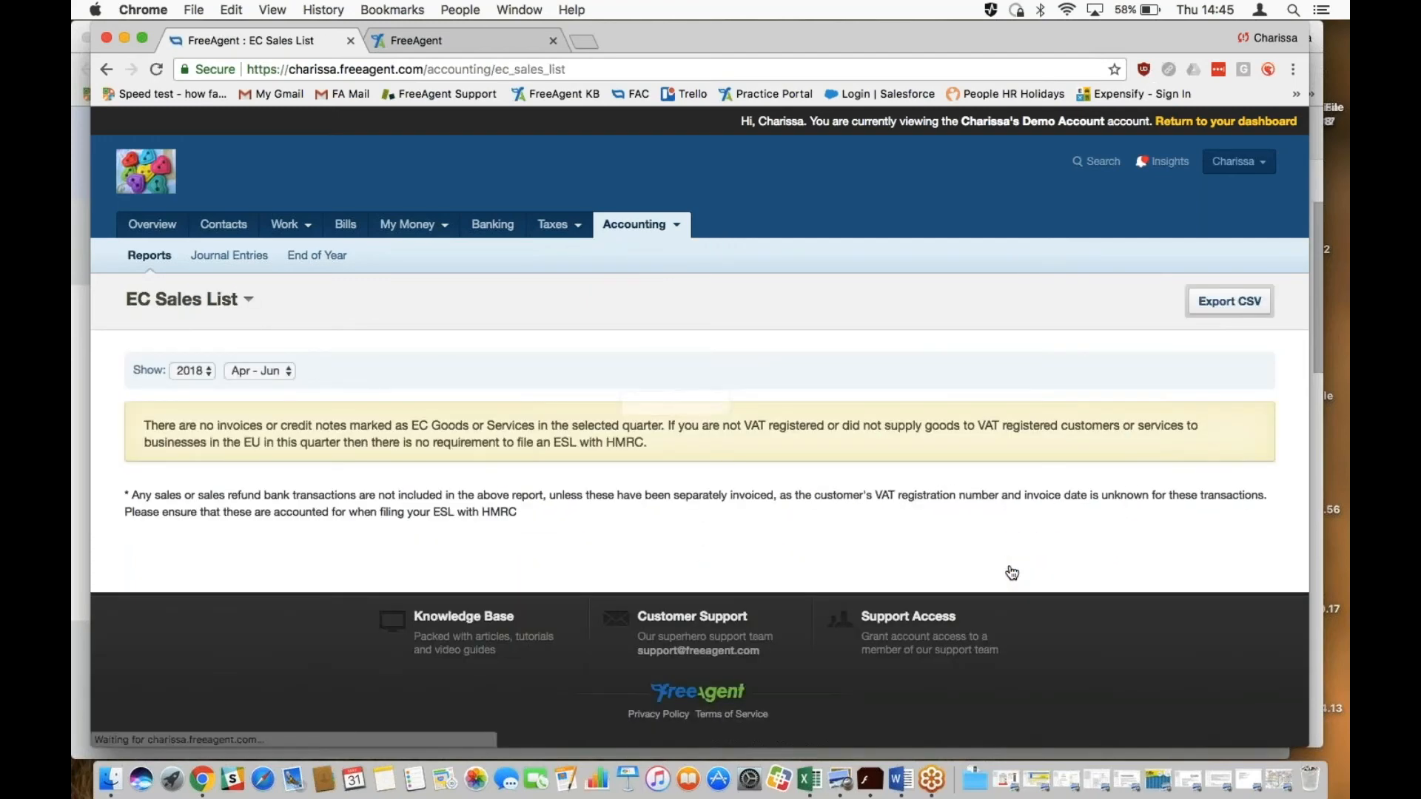
left_click(288, 371)
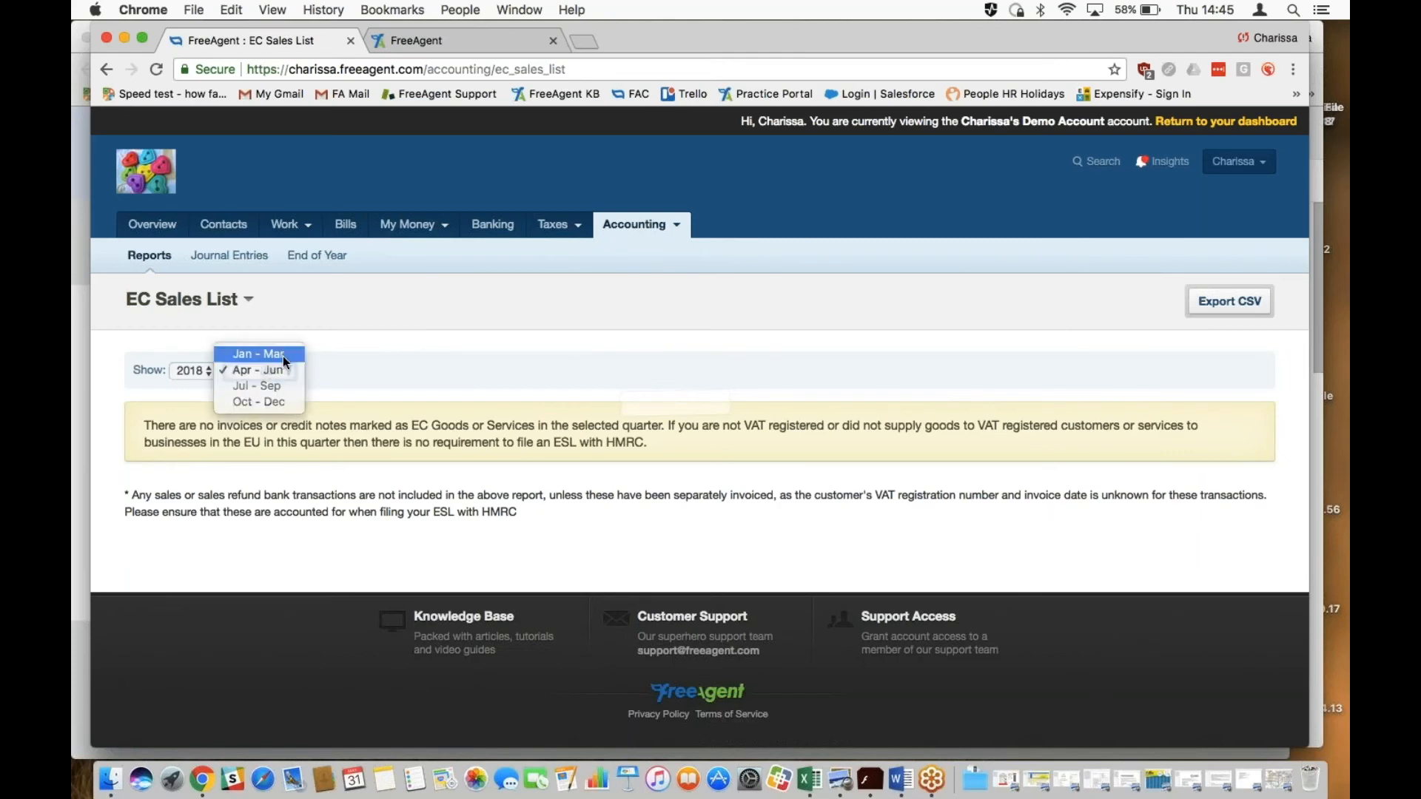
left_click(282, 355)
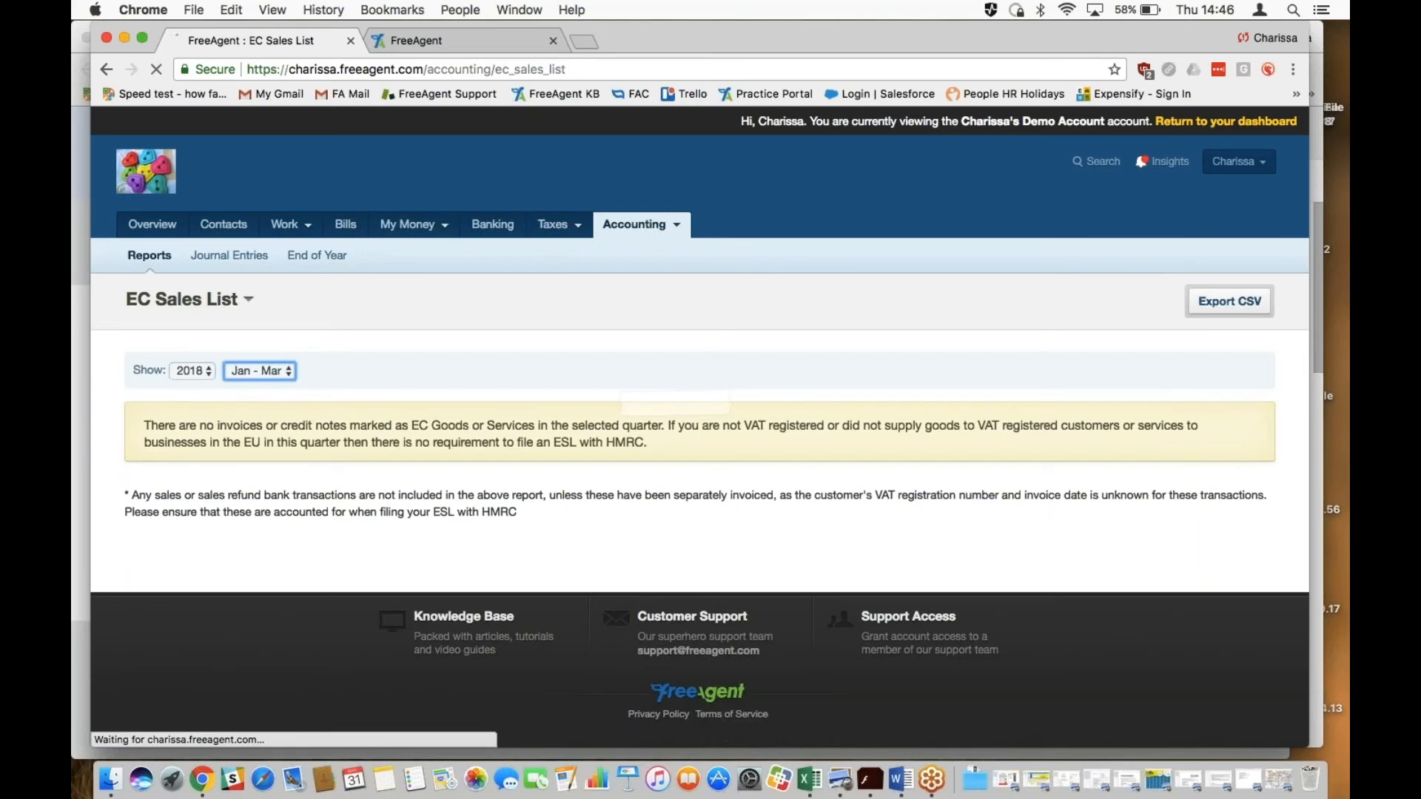
left_click(288, 371)
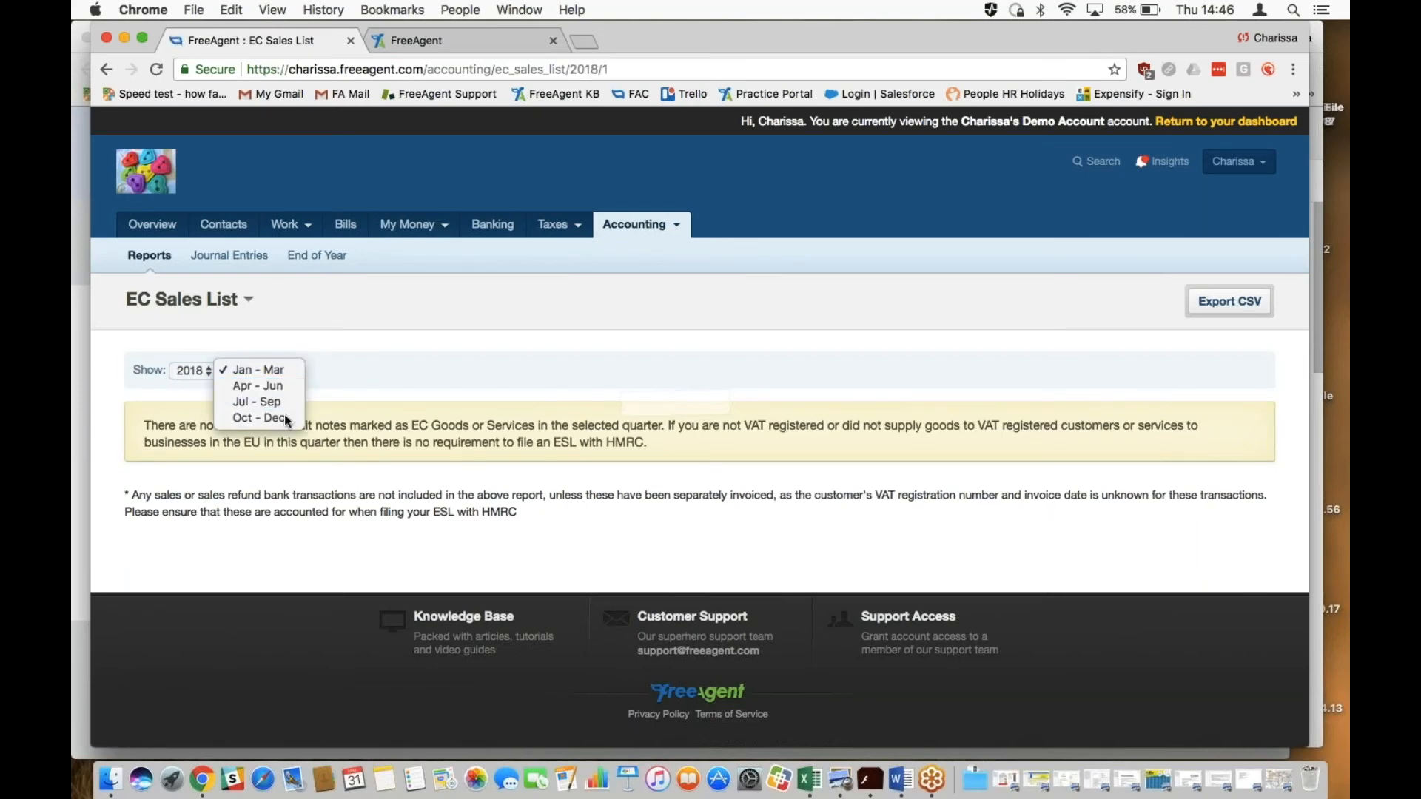
left_click(279, 418)
left_click(205, 370)
left_click(192, 353)
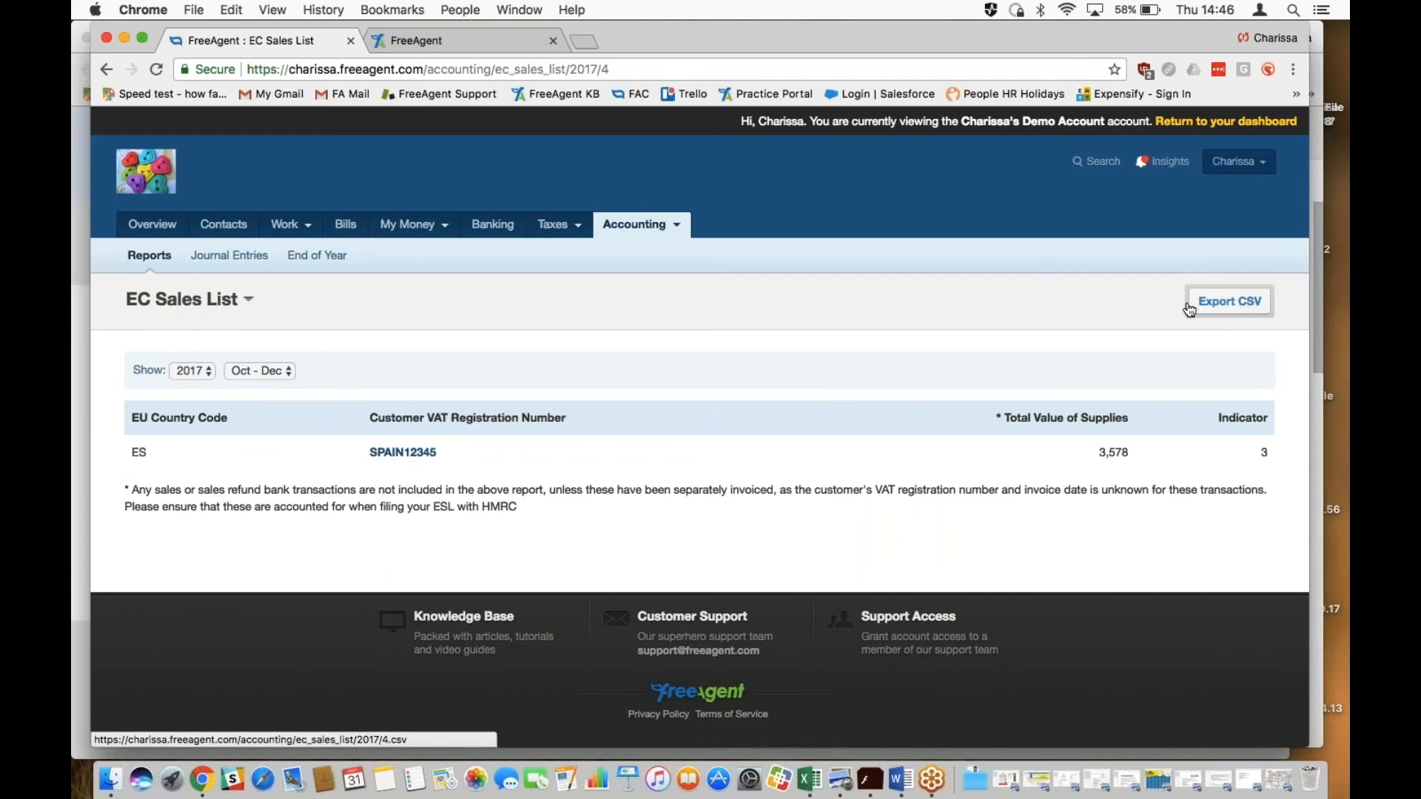
Open the Customer Sales report from the accounting reports, set its period to Yearly and show the available export formats.
mouse_move(671, 224)
left_click(647, 261)
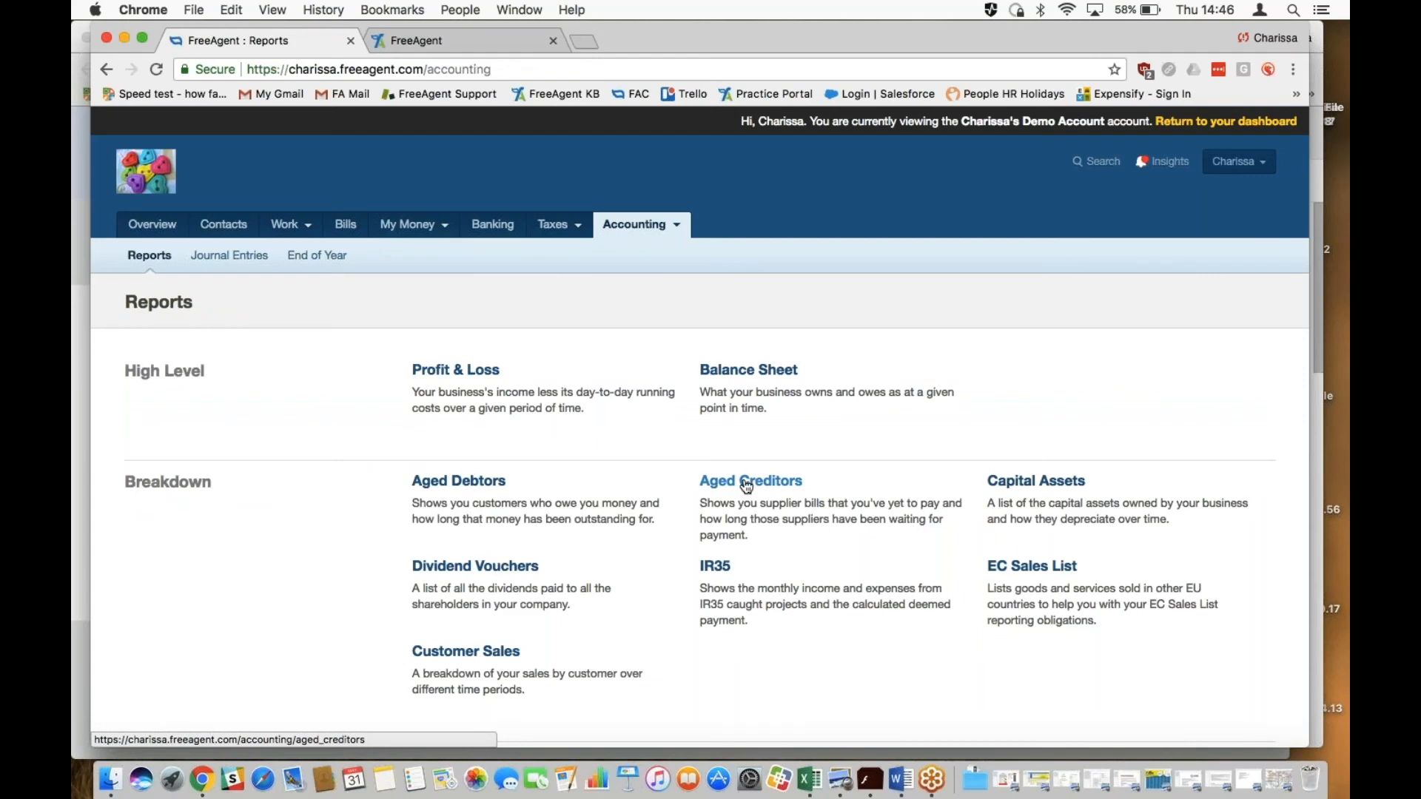
scroll(746, 486, "down", 1)
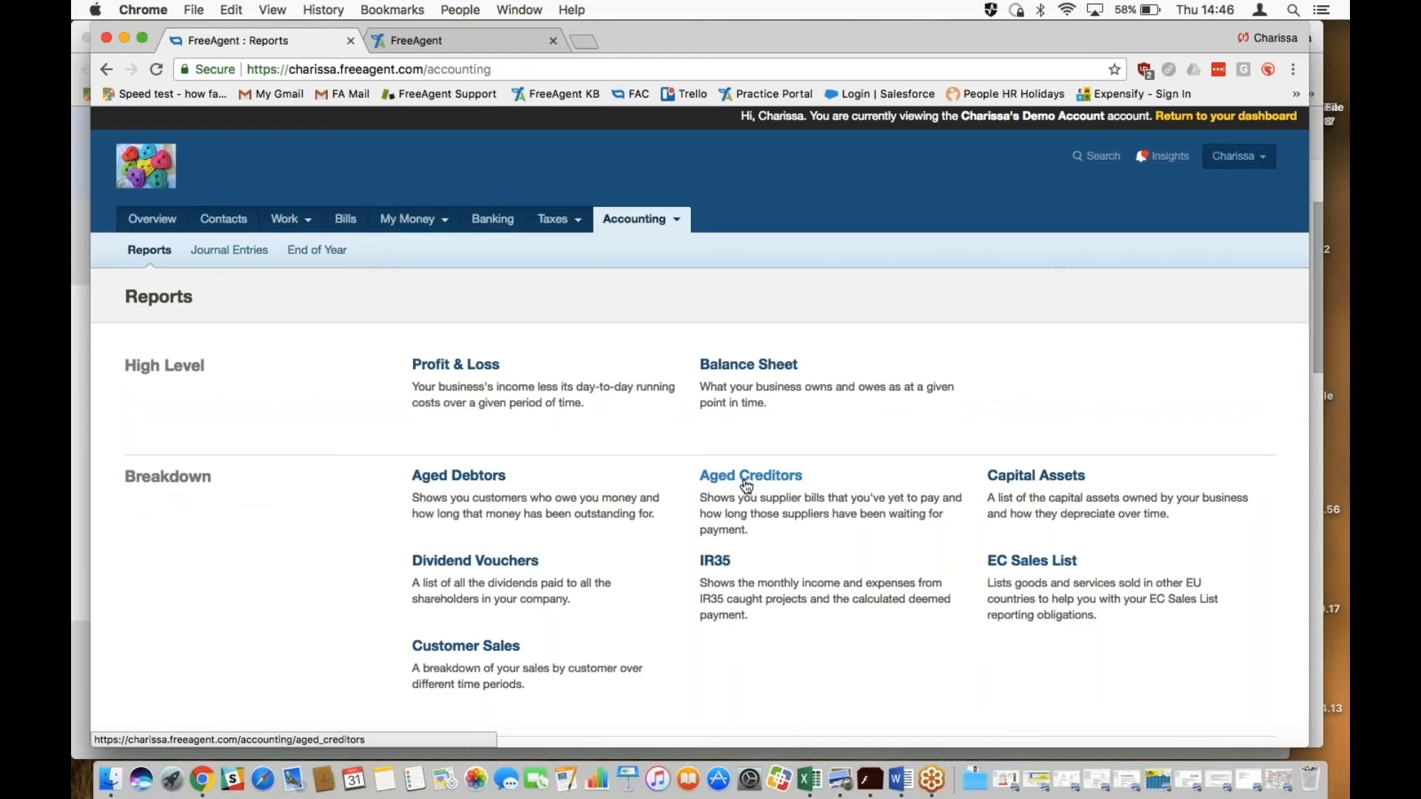
scroll(746, 486, "down", 3)
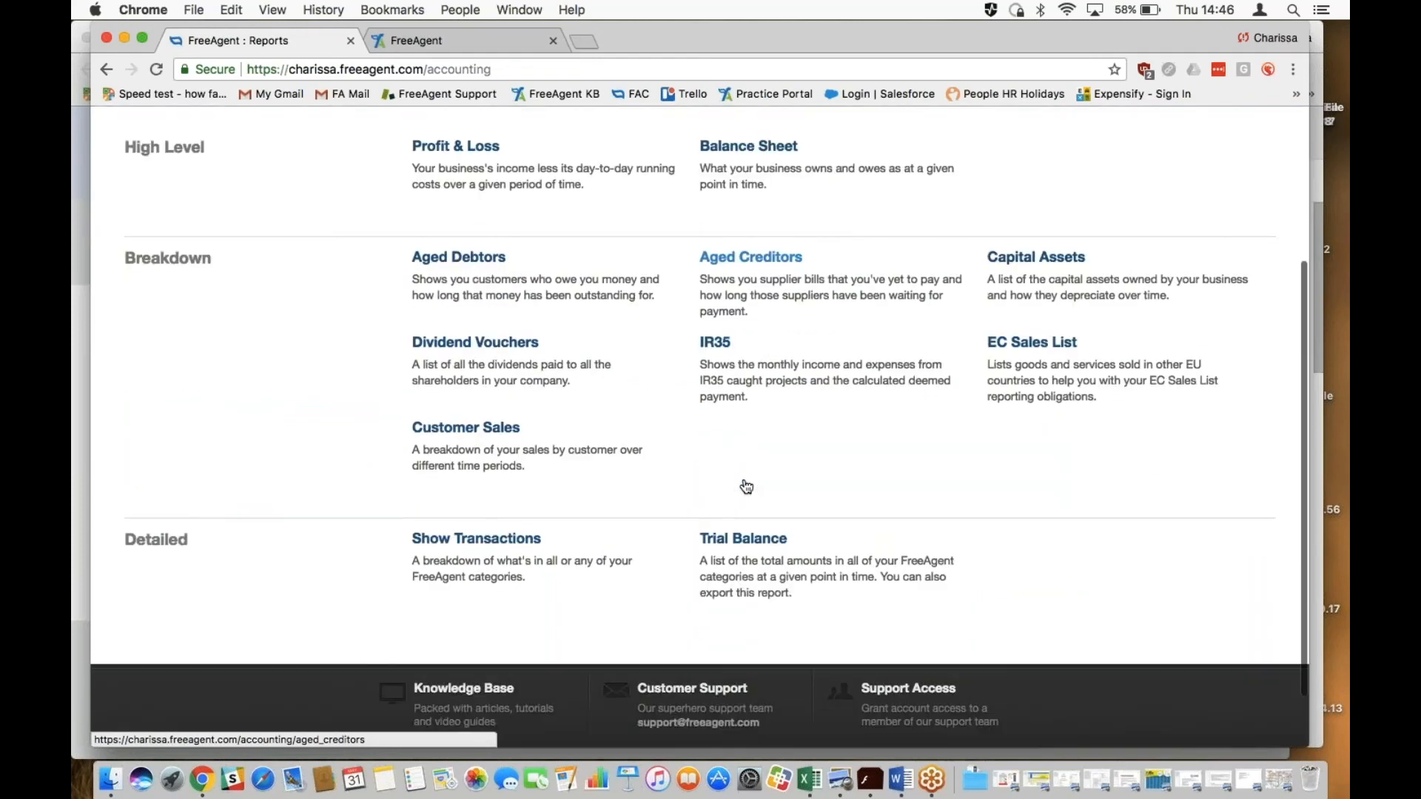
left_click(491, 433)
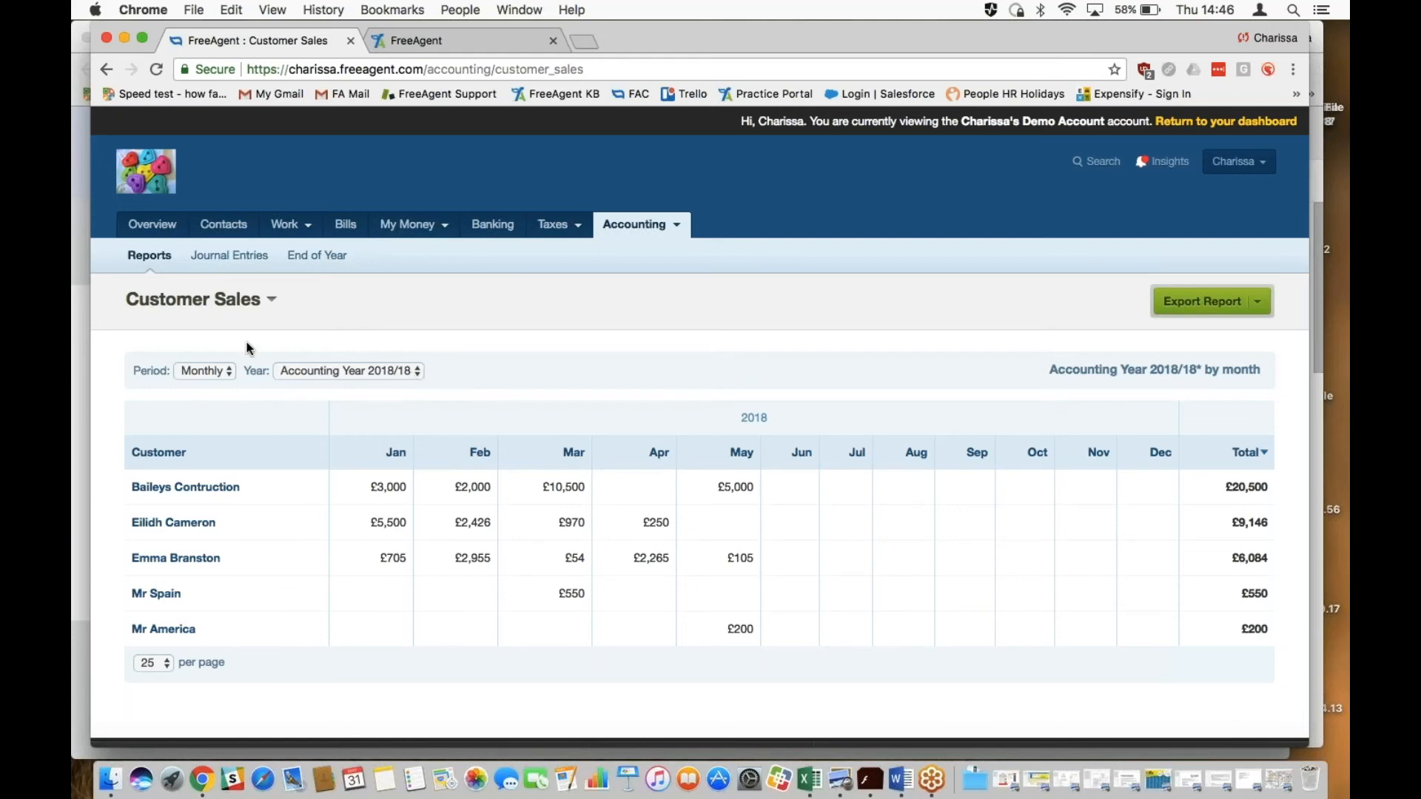
left_click(234, 373)
left_click(226, 385)
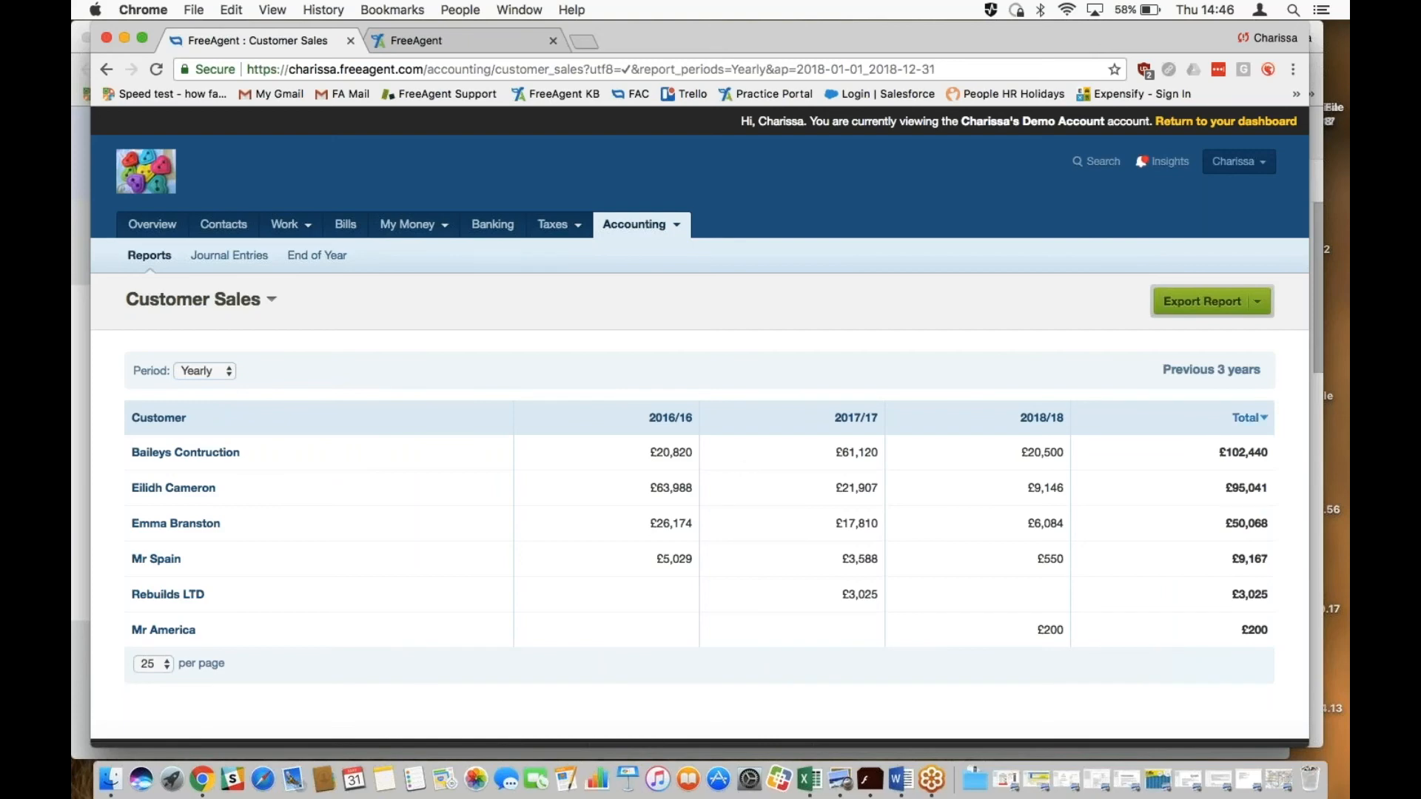
left_click(1257, 303)
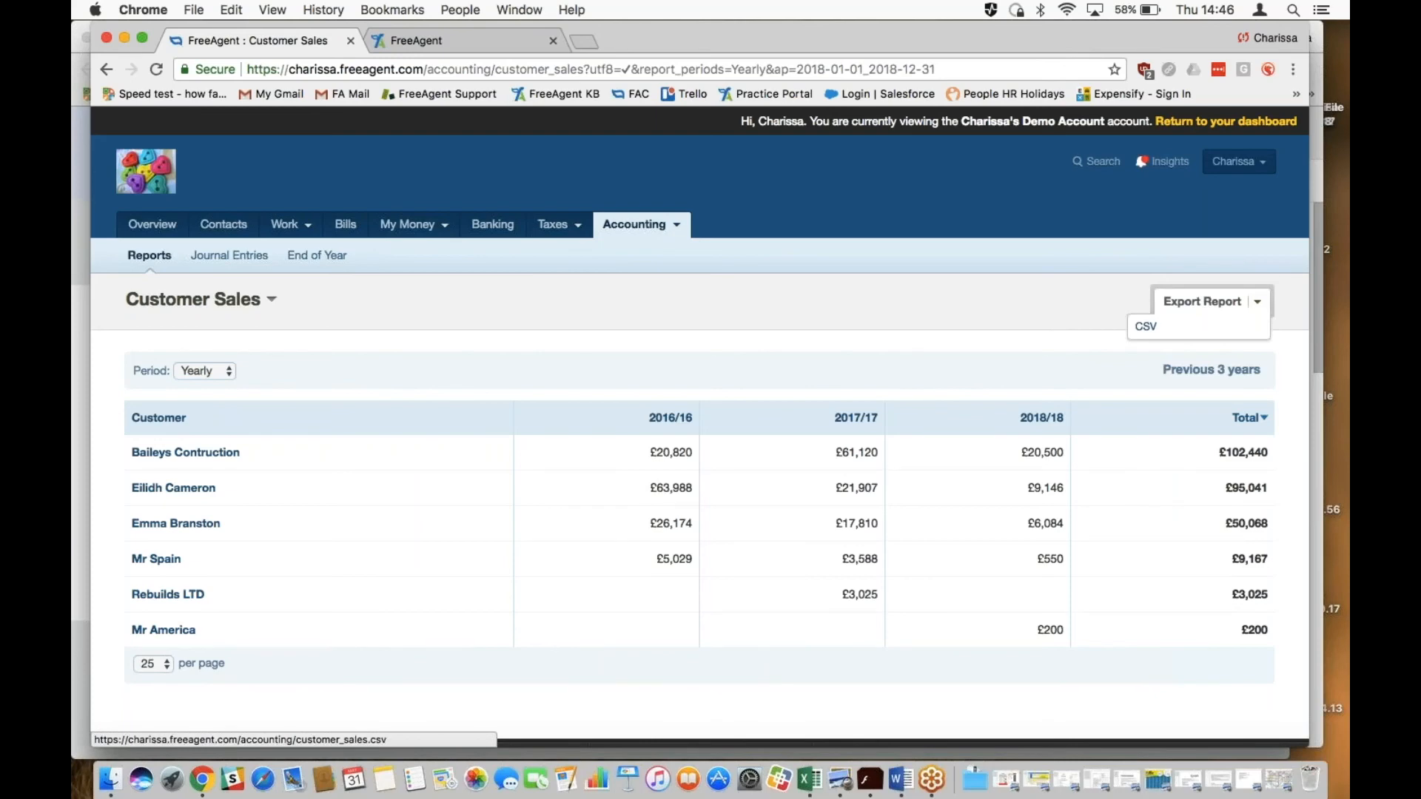
Return to the accounting Reports page and look over the Detailed reports, Show Transactions and Trial Balance.
left_click(649, 253)
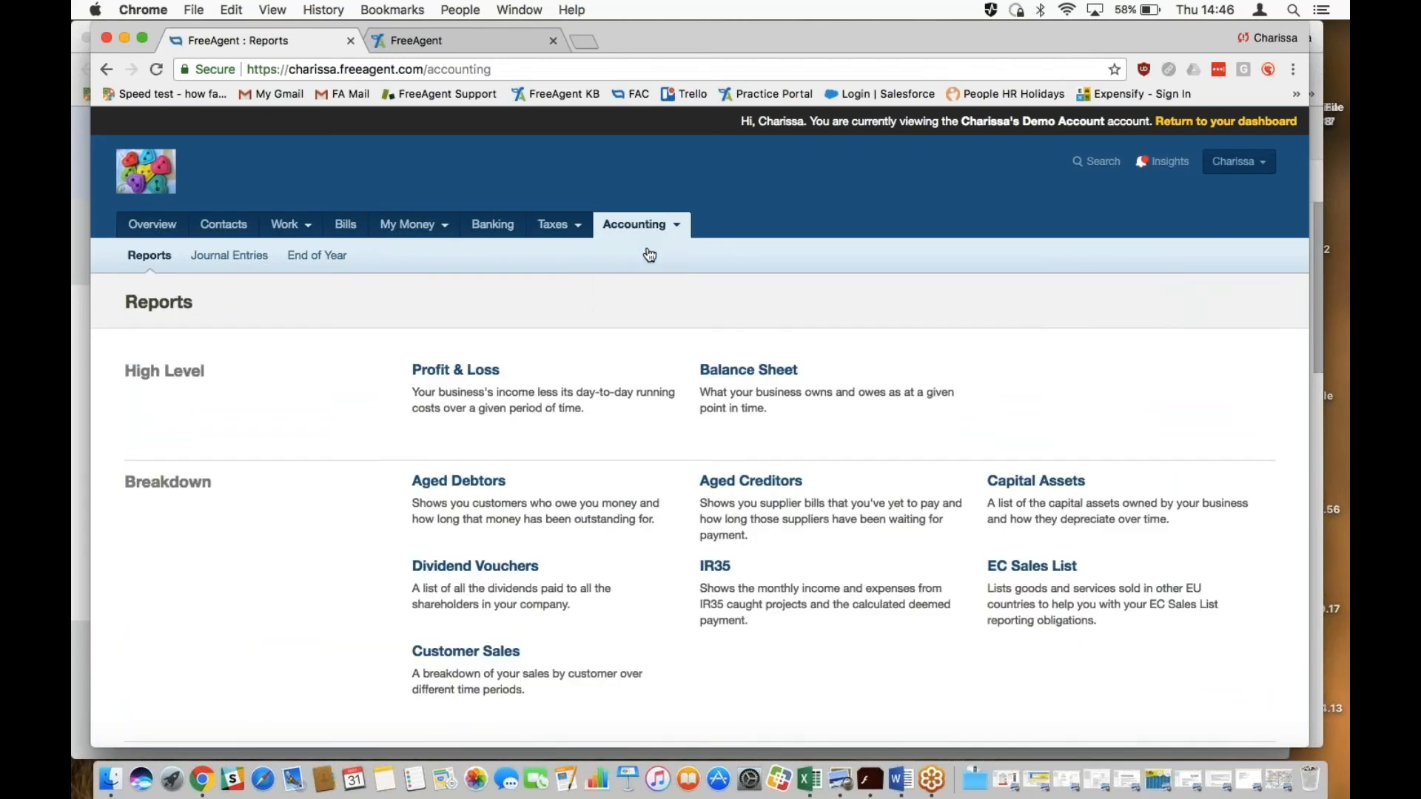
scroll(649, 255, "down", 1)
scroll(699, 427, "down", 5)
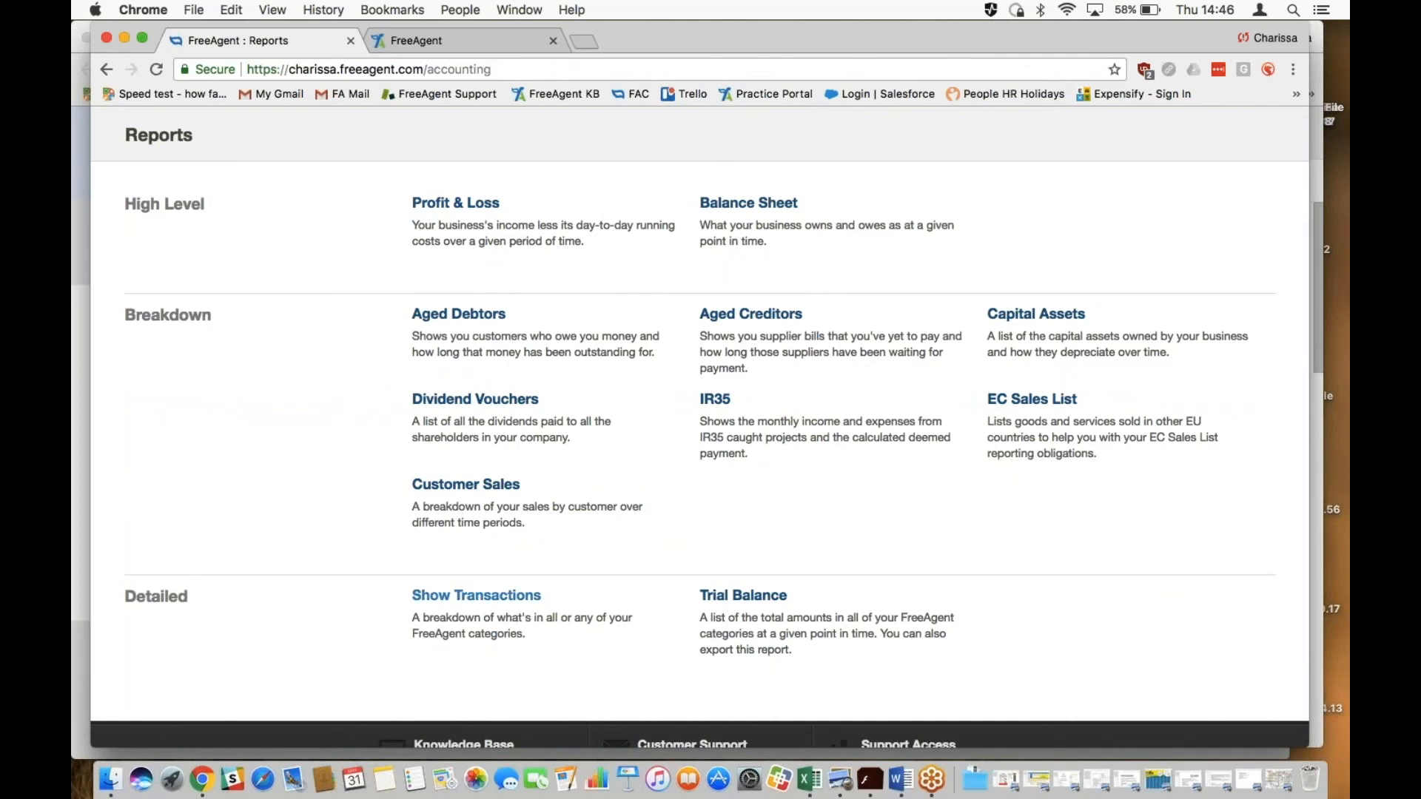
scroll(631, 623, "up", 5)
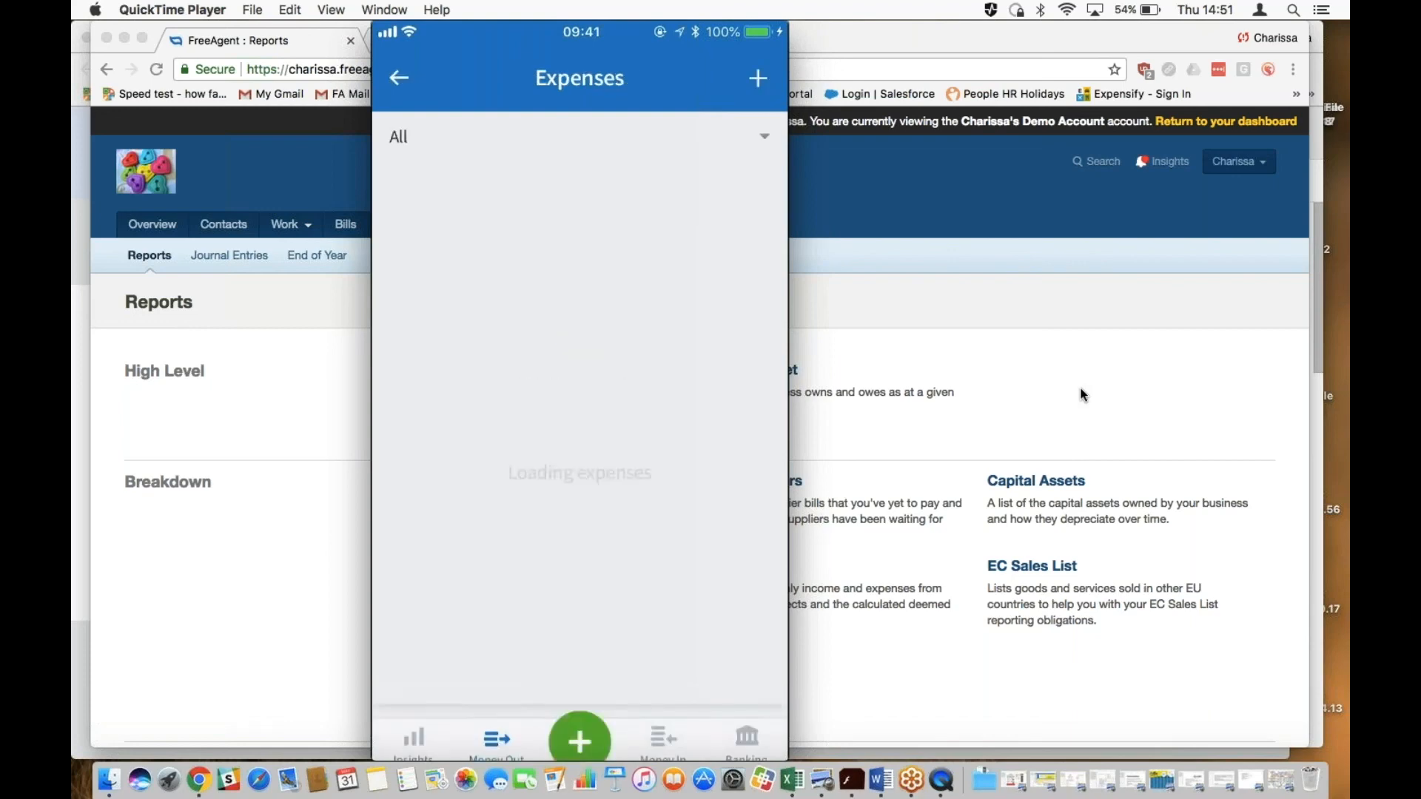
Switch to Chrome, open the Train home expense from the Overview and preview its attached receipt image.
left_click(301, 403)
left_click(170, 227)
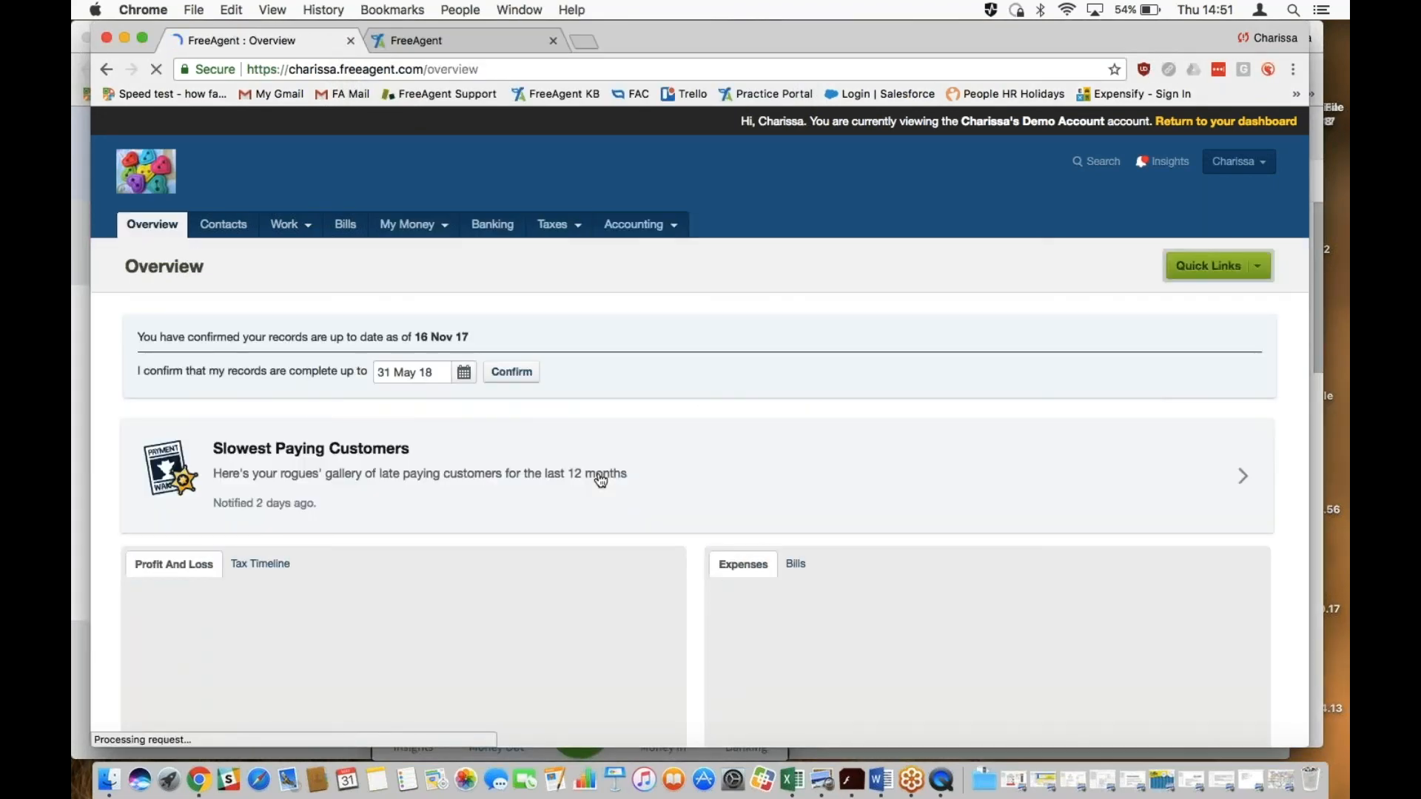
scroll(771, 461, "down", 5)
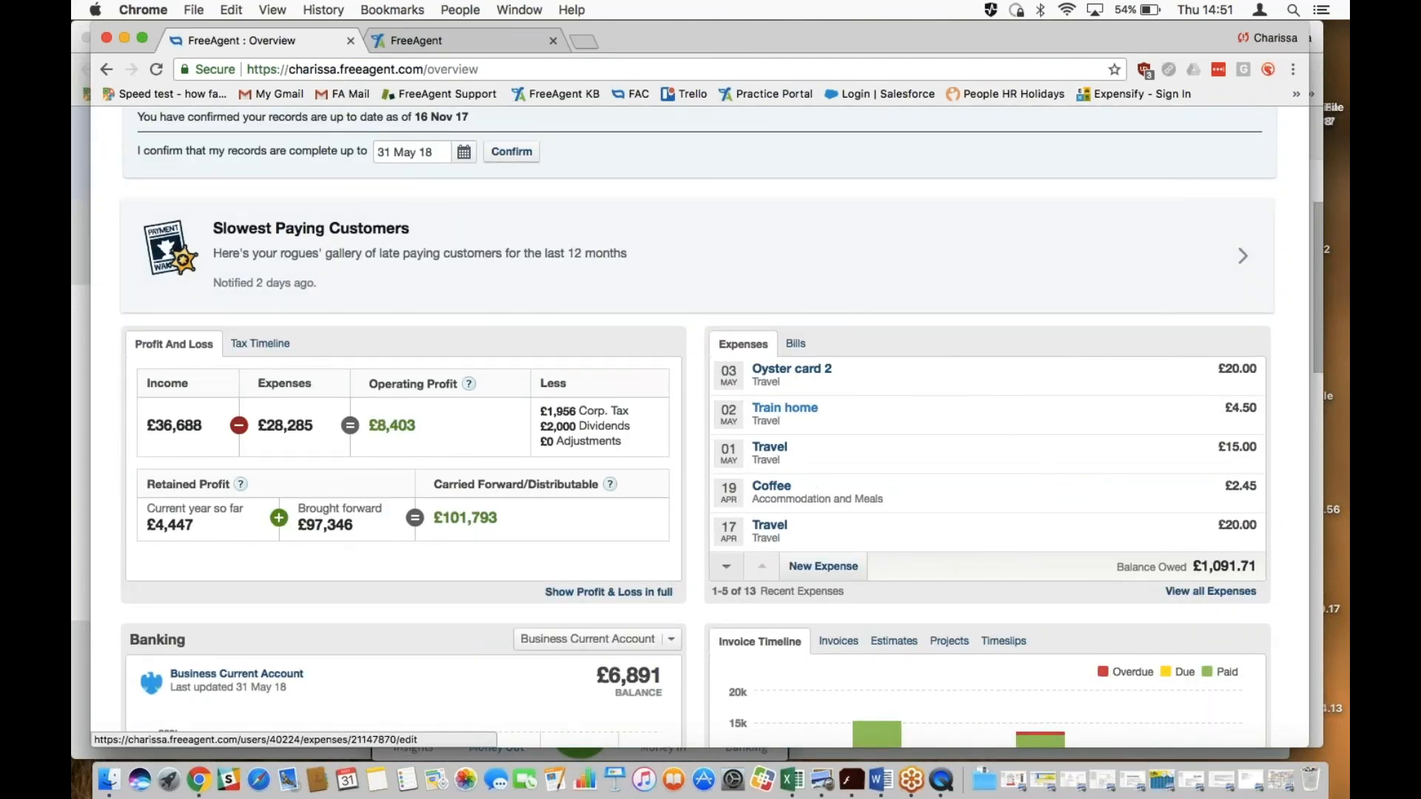
left_click(784, 408)
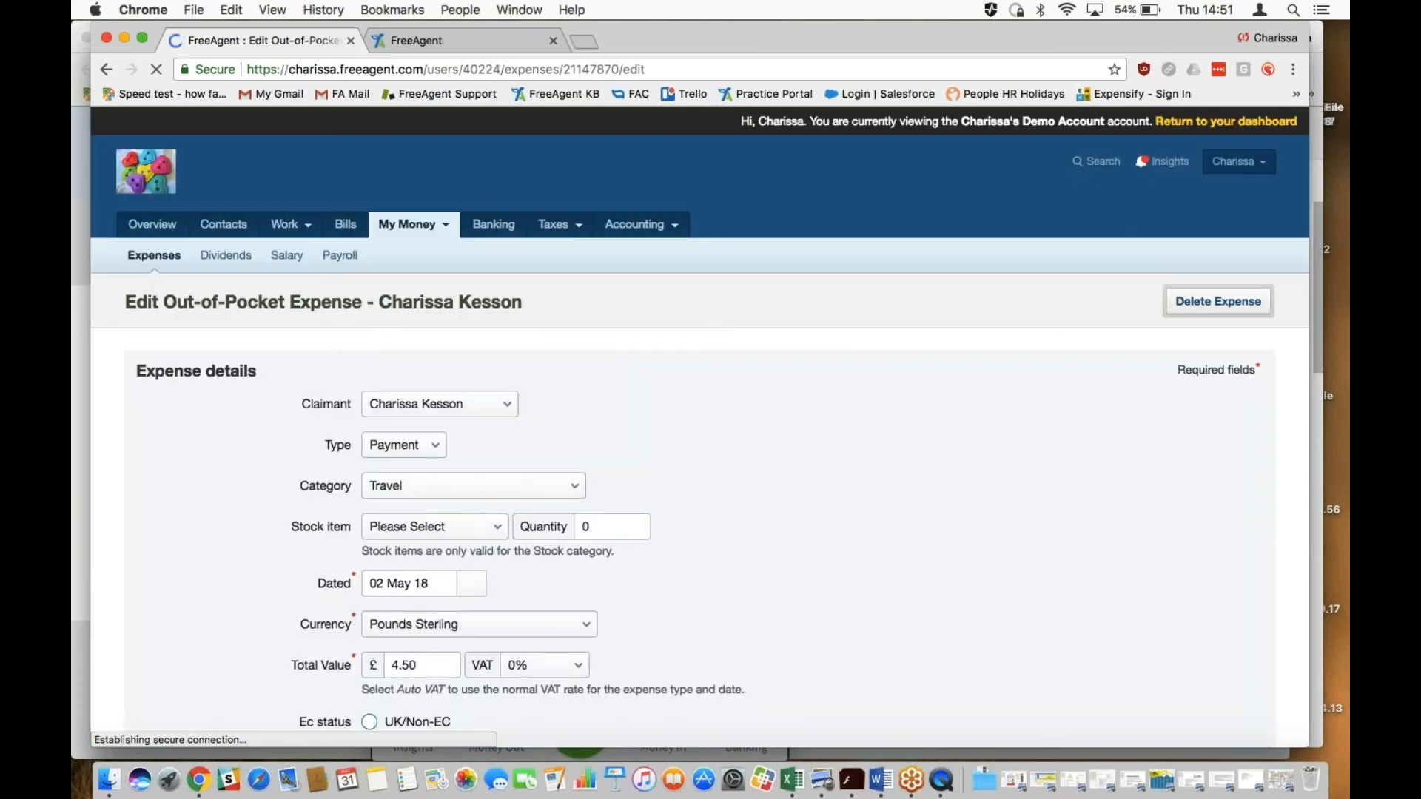
scroll(717, 428, "down", 10)
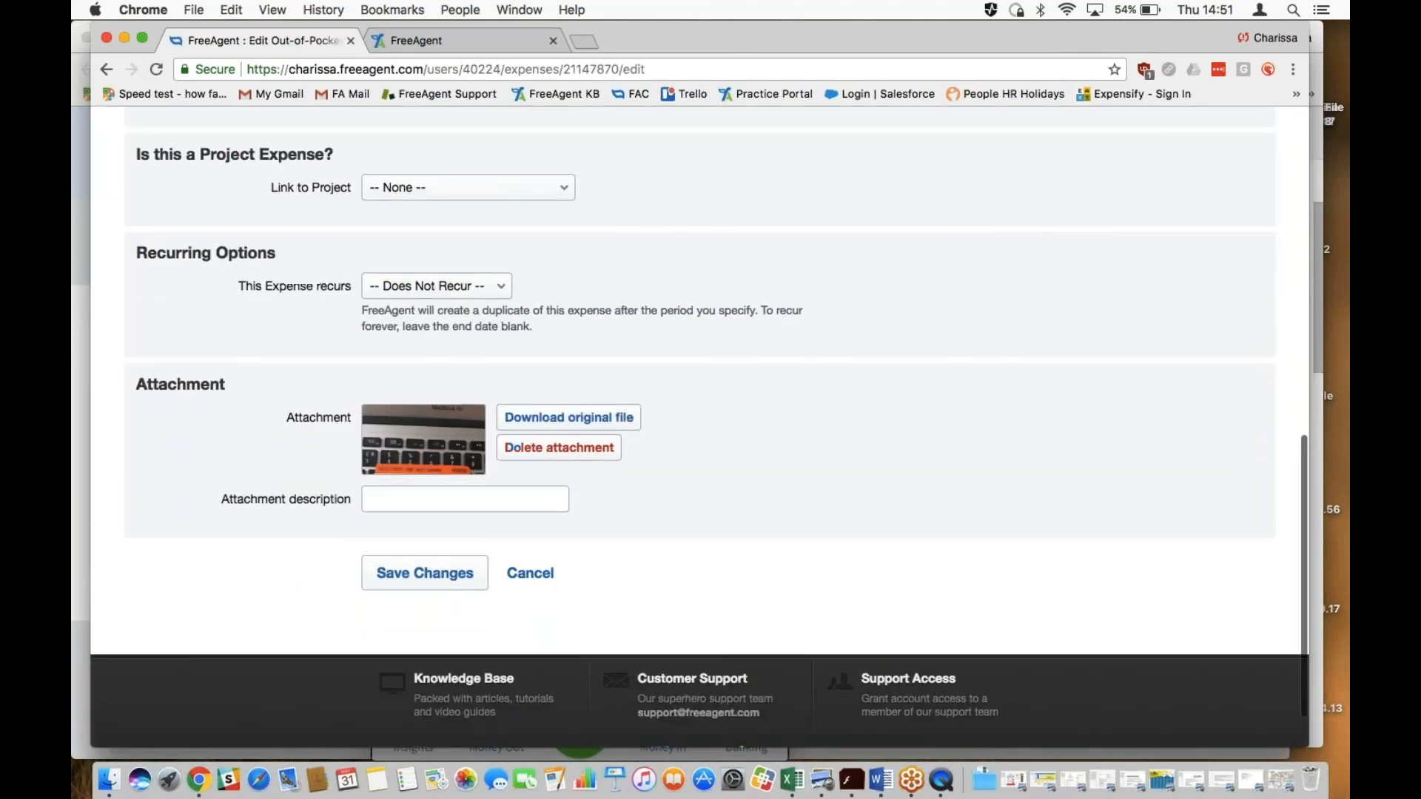
left_click(452, 448)
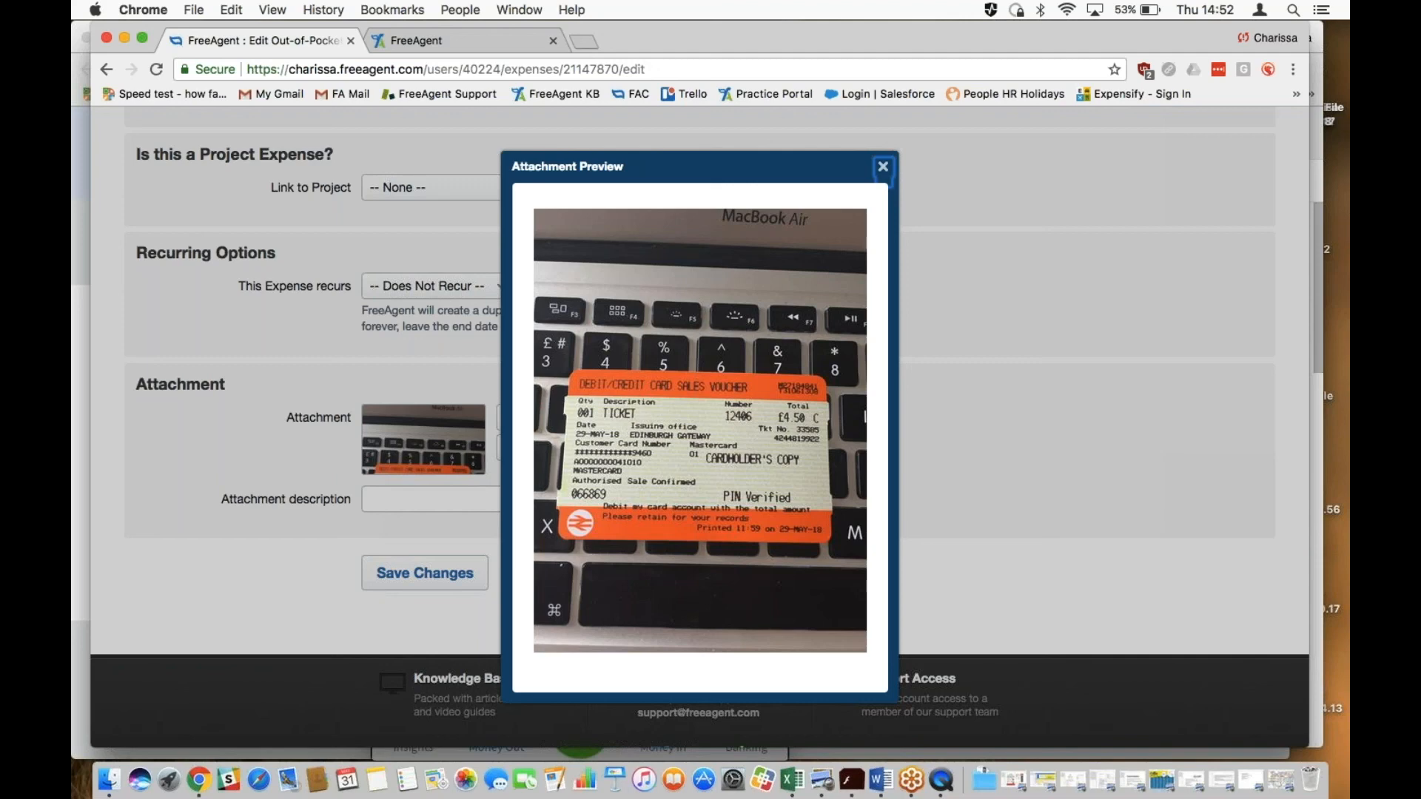
left_click(883, 166)
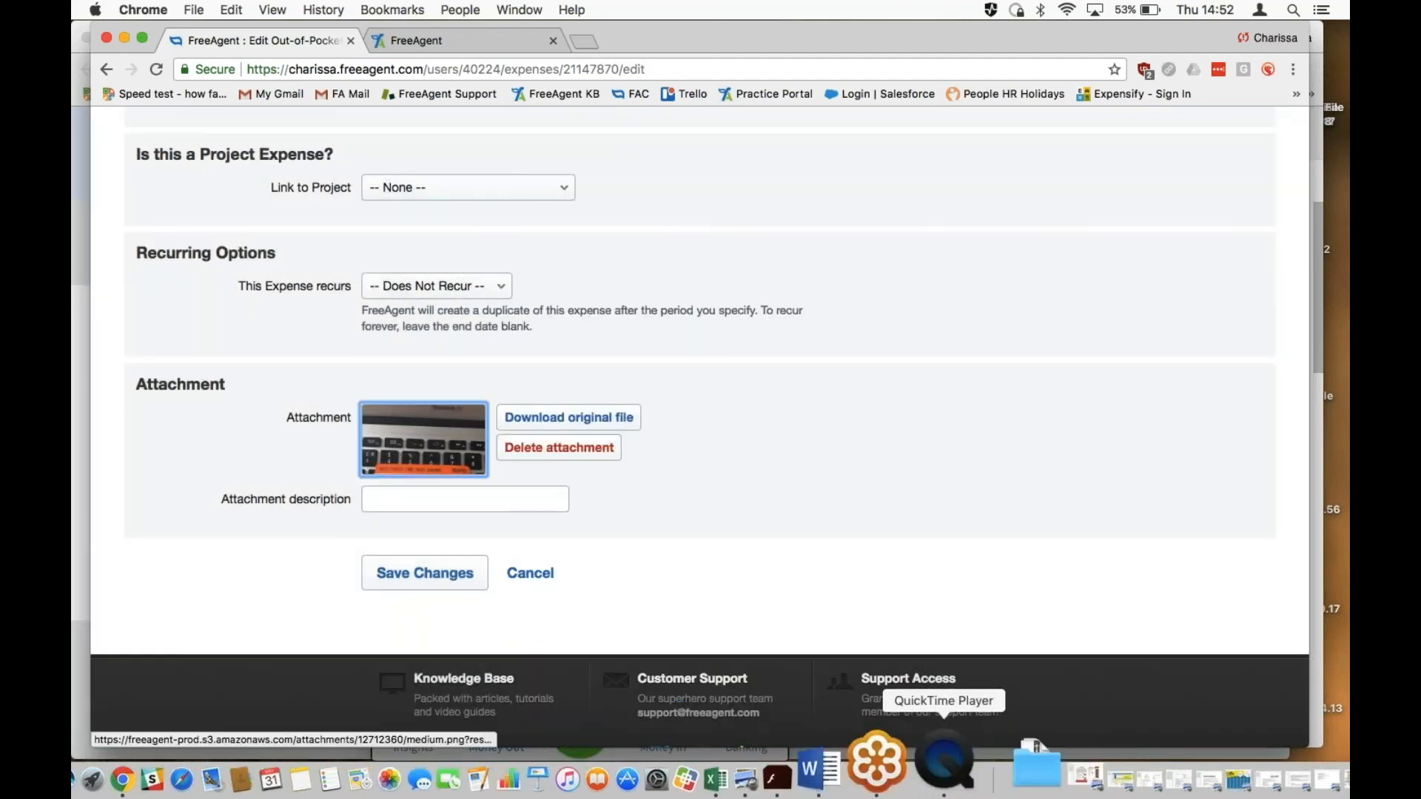
Switch to the mirrored phone in QuickTime Player, view the mobile app's Notification Settings and return to Chrome.
left_click(943, 759)
mouse_move(611, 585)
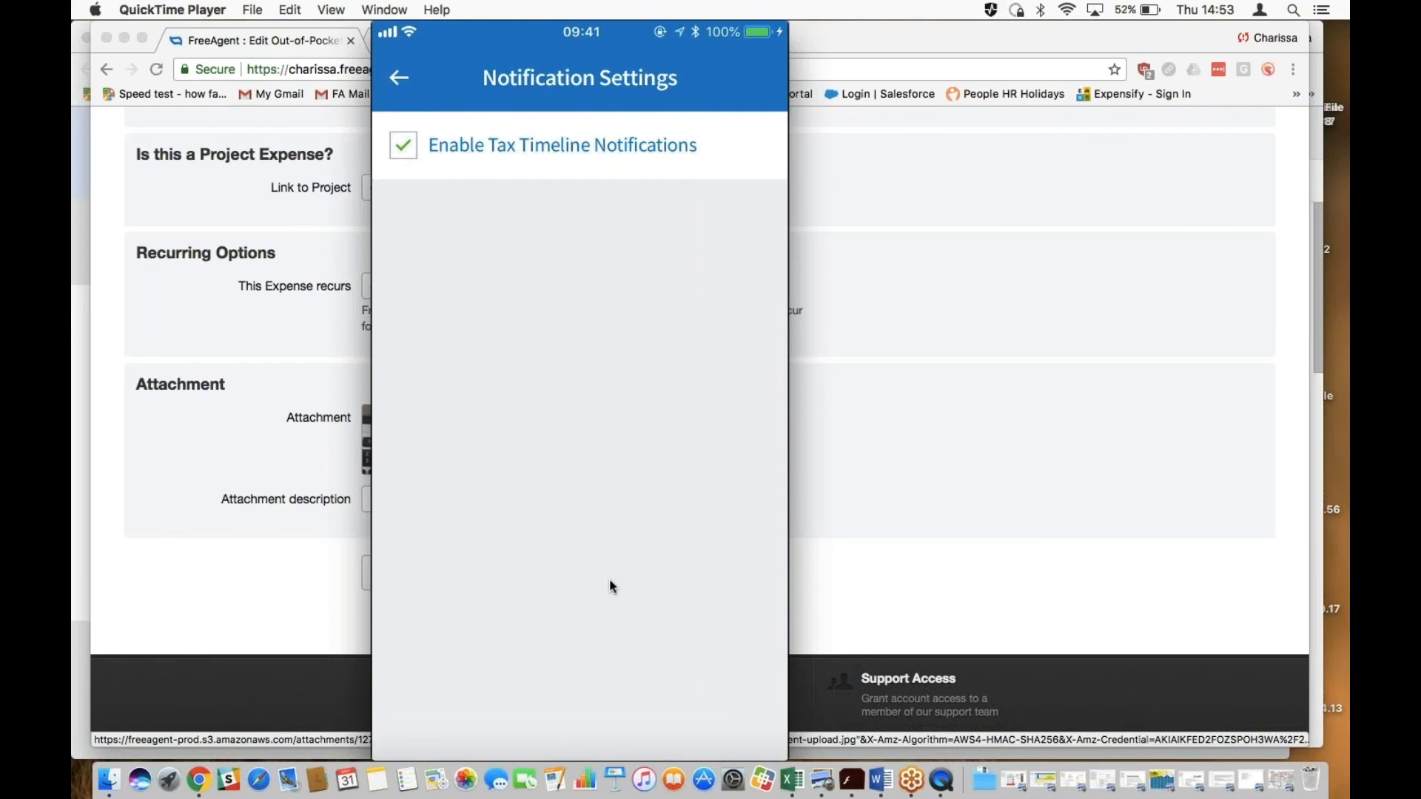
left_click(931, 375)
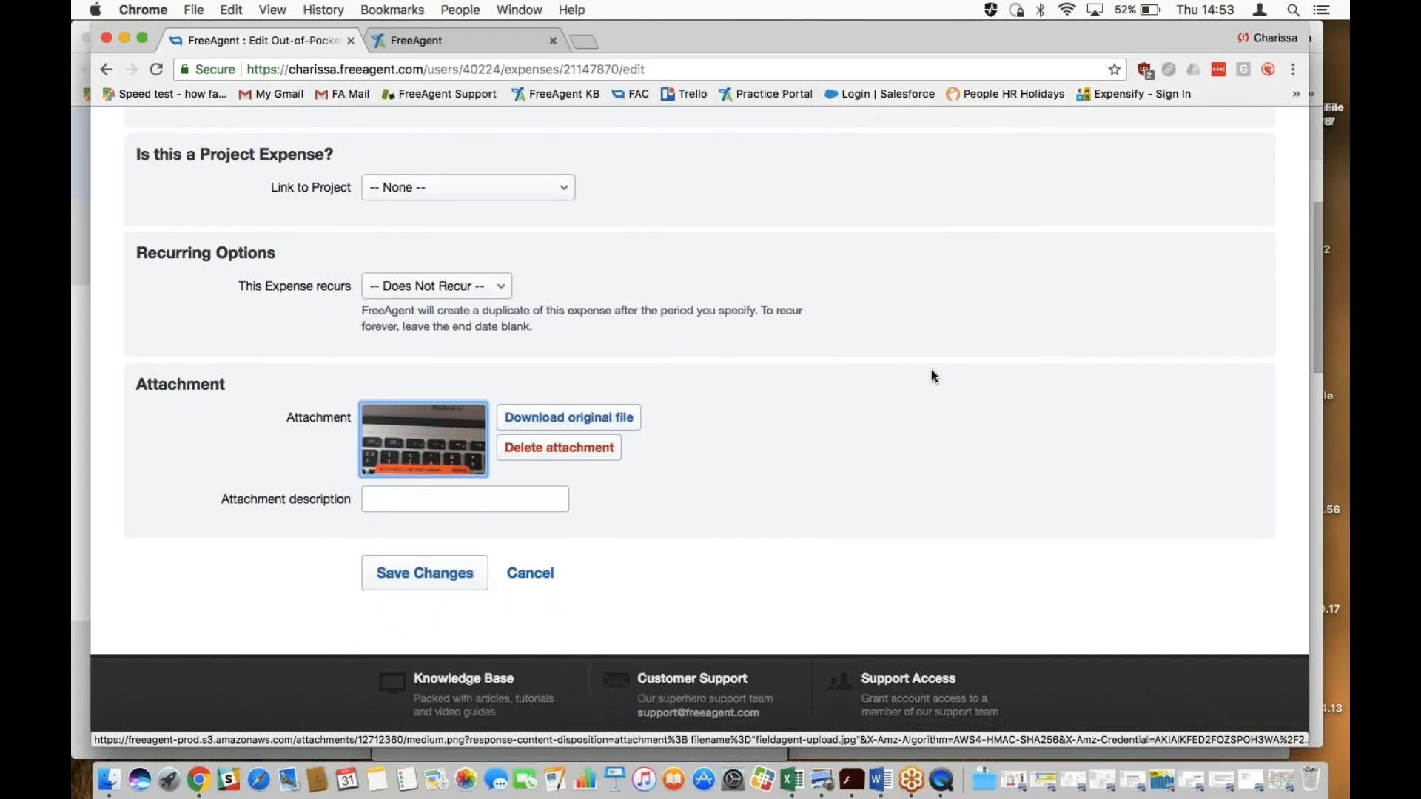
Open the Overview page, show the Tax Timeline and view its next group of items.
scroll(931, 376, "up", 10)
left_click(154, 225)
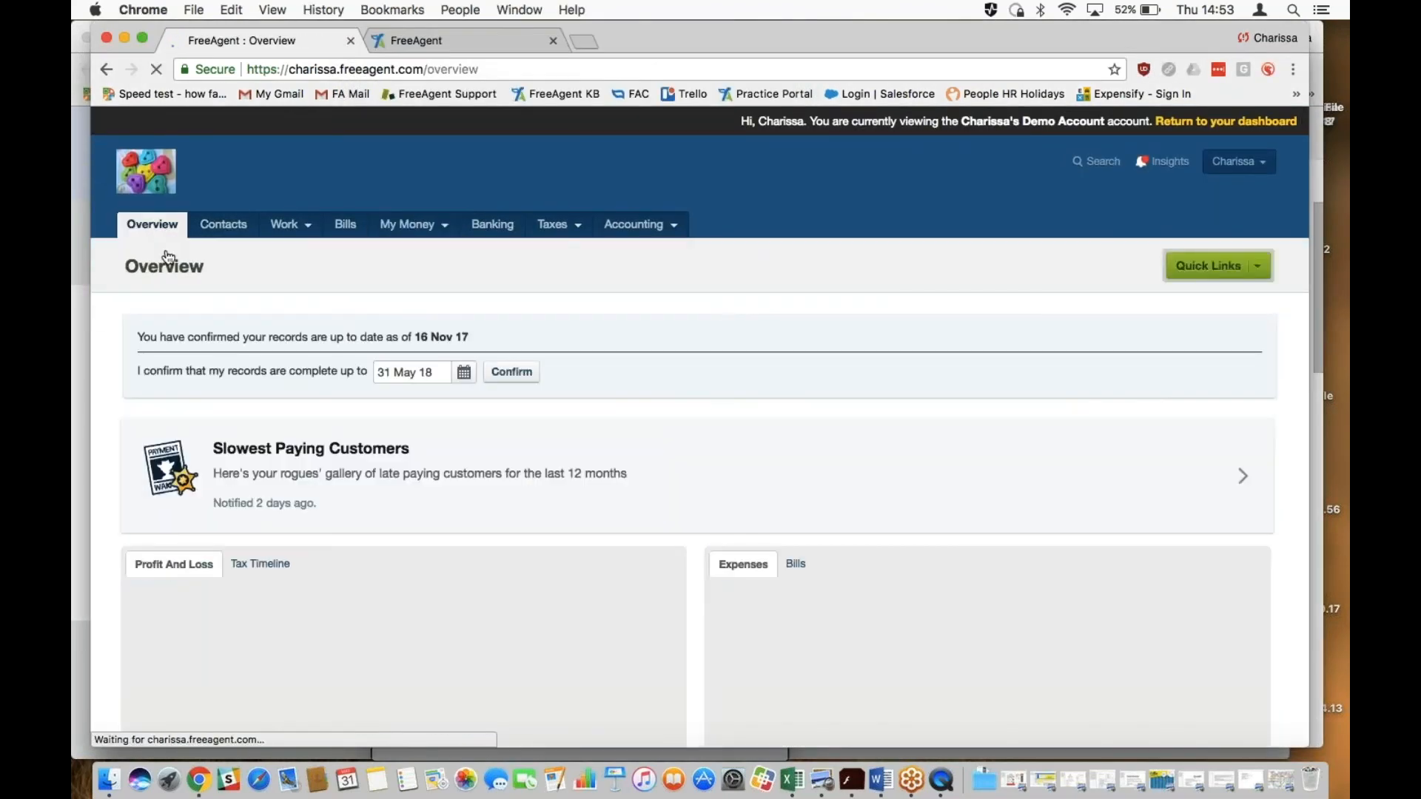
scroll(260, 397, "down", 5)
left_click(259, 396)
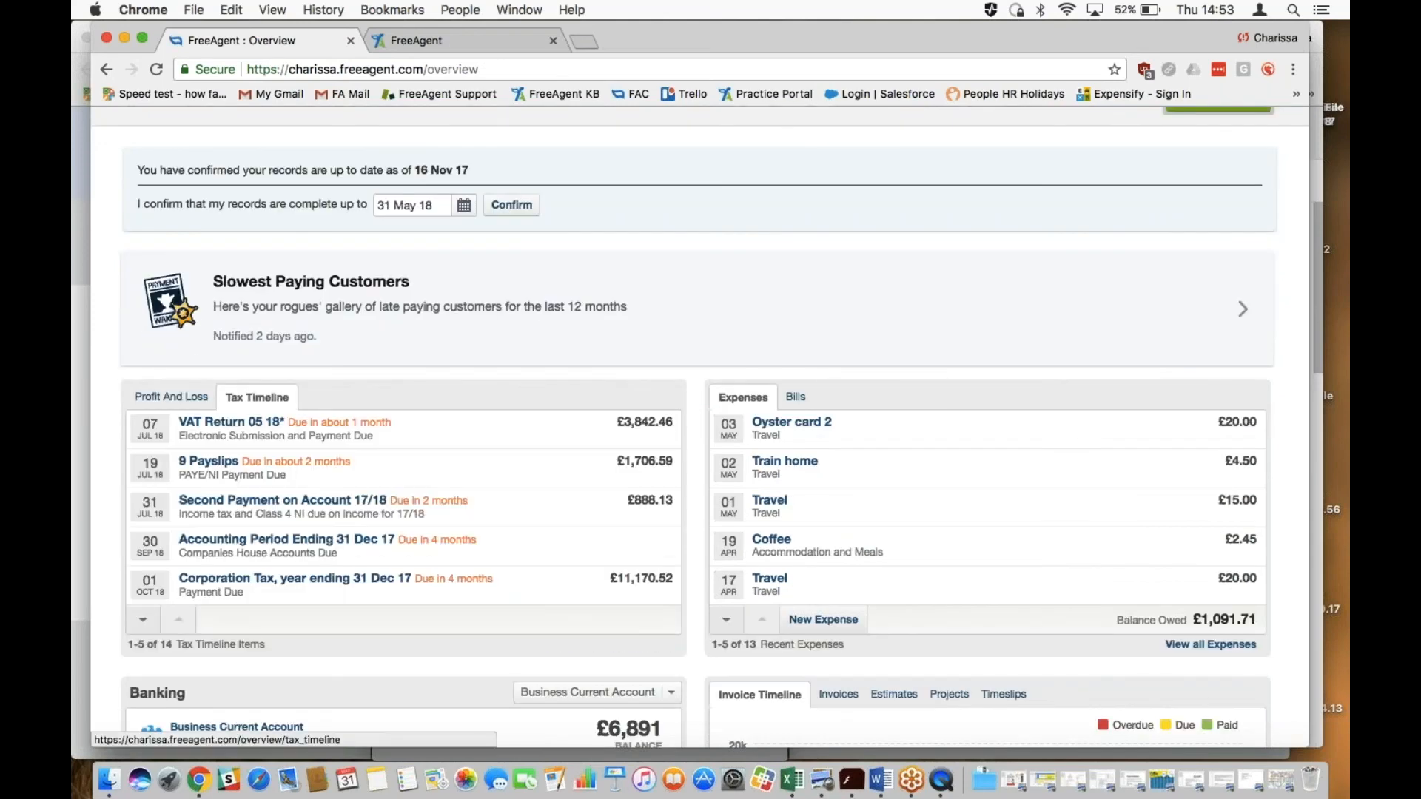
left_click(145, 623)
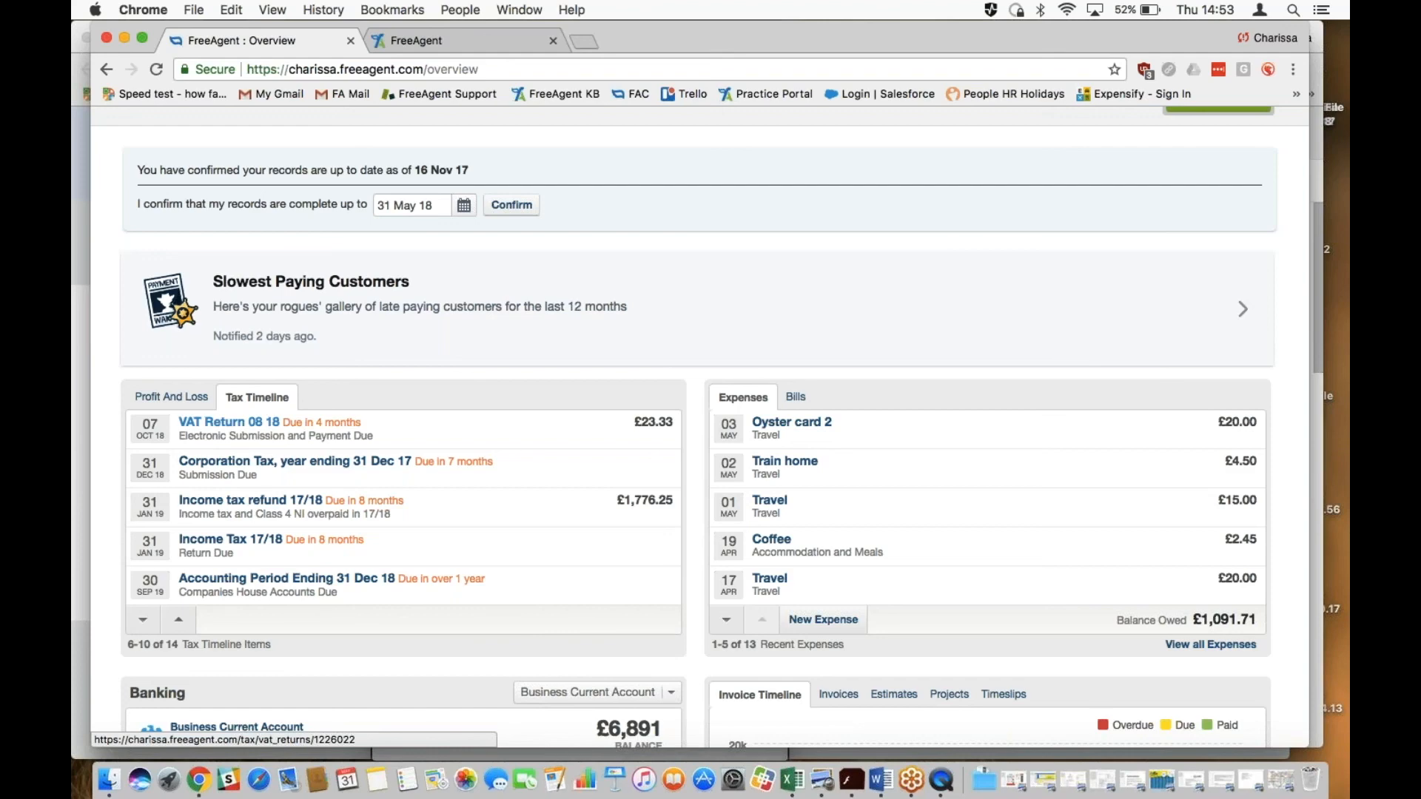
Switch to the mirrored phone in QuickTime Player, view the mobile app's Business Current Account transactions and return to Chrome.
left_click(936, 777)
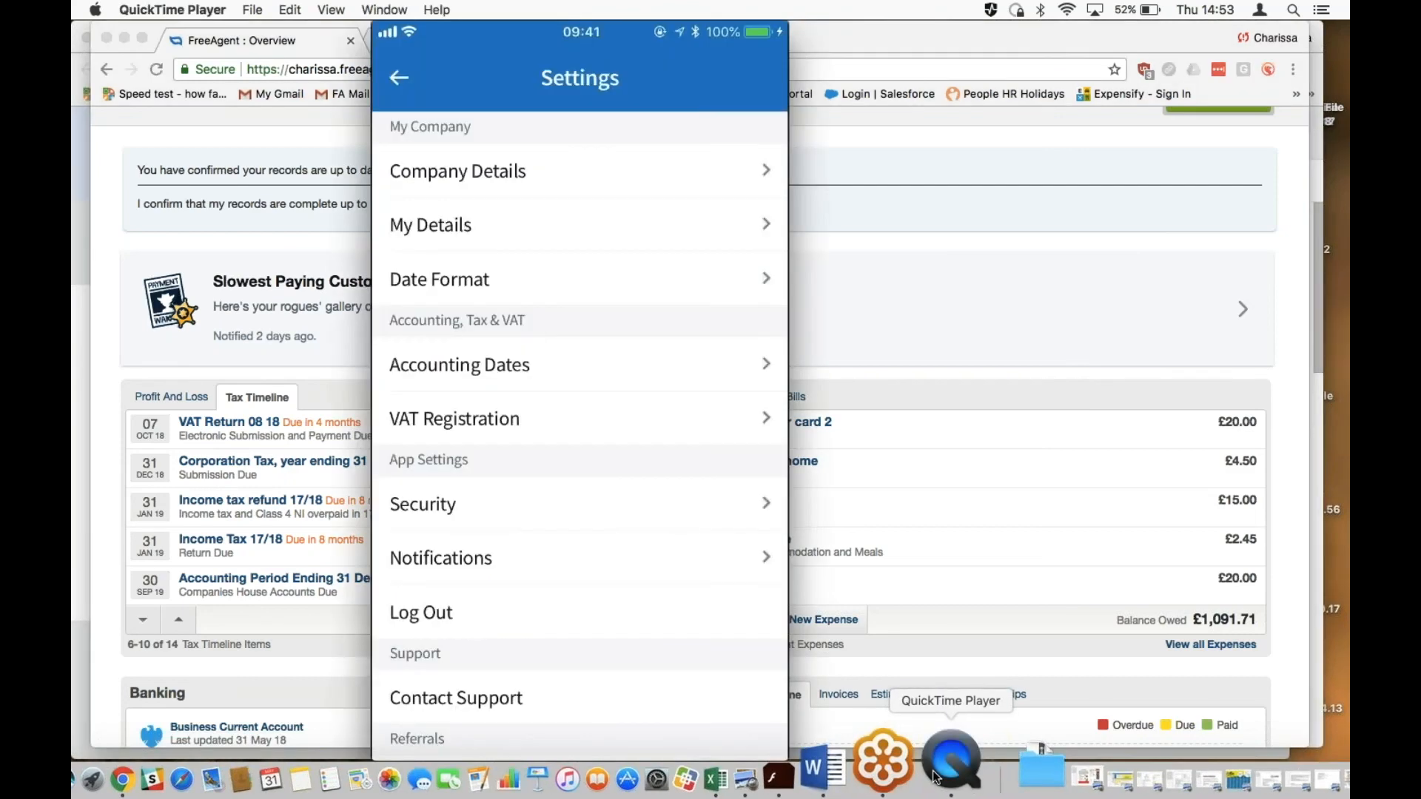
mouse_move(648, 613)
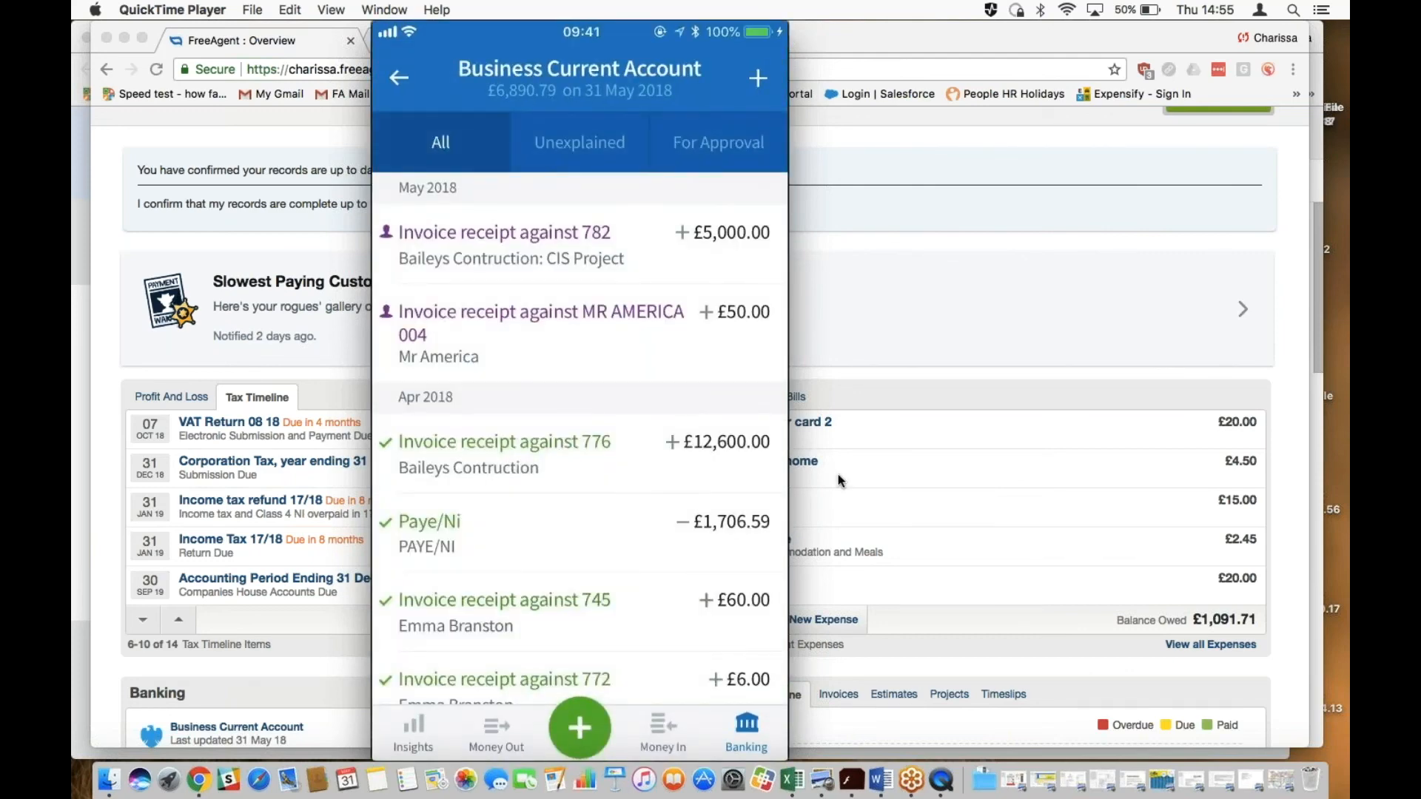
left_click(866, 328)
Open the out-of-pocket Expenses page under My Money and show the recent expenses of another user.
scroll(864, 327, "up", 5)
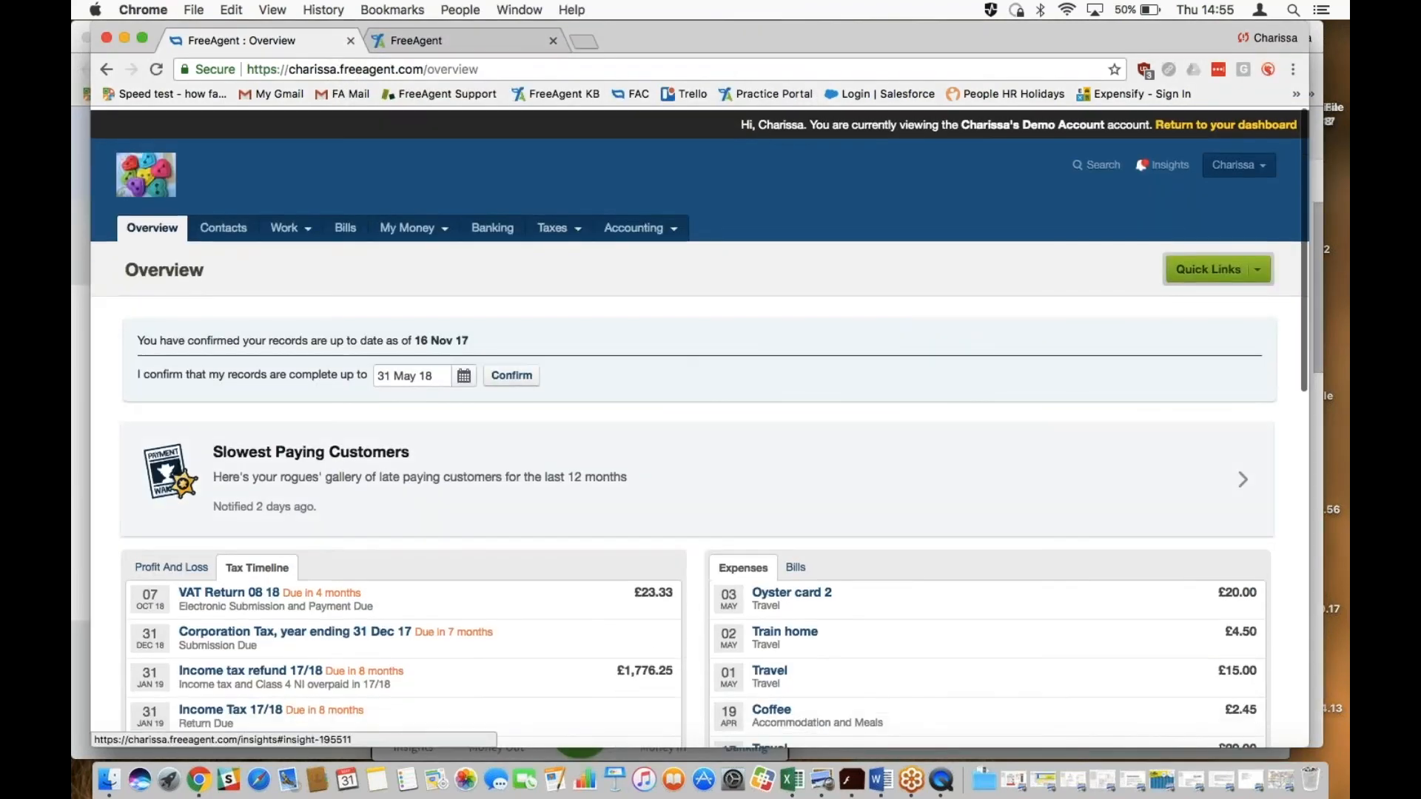
left_click(410, 227)
left_click(406, 254)
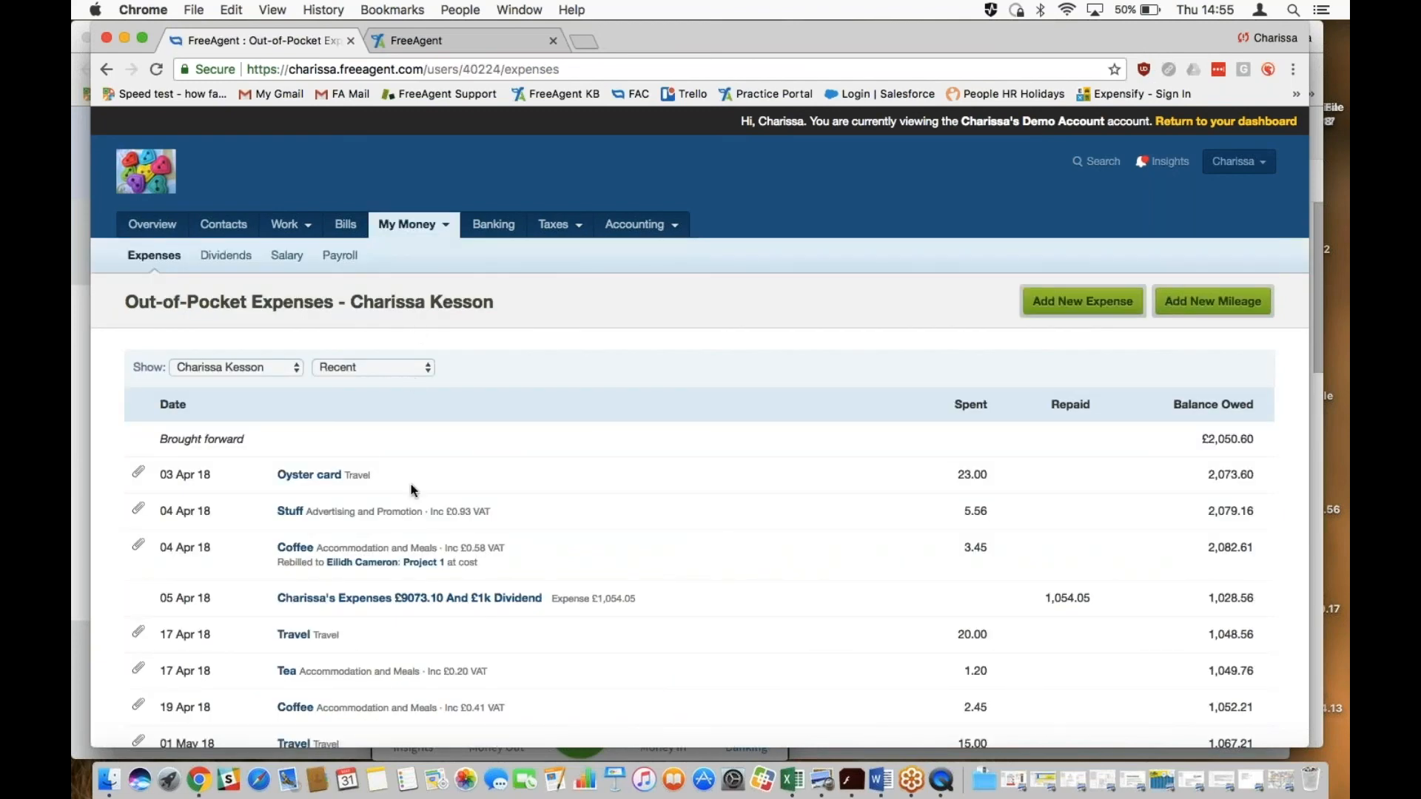
left_click(288, 367)
left_click(283, 448)
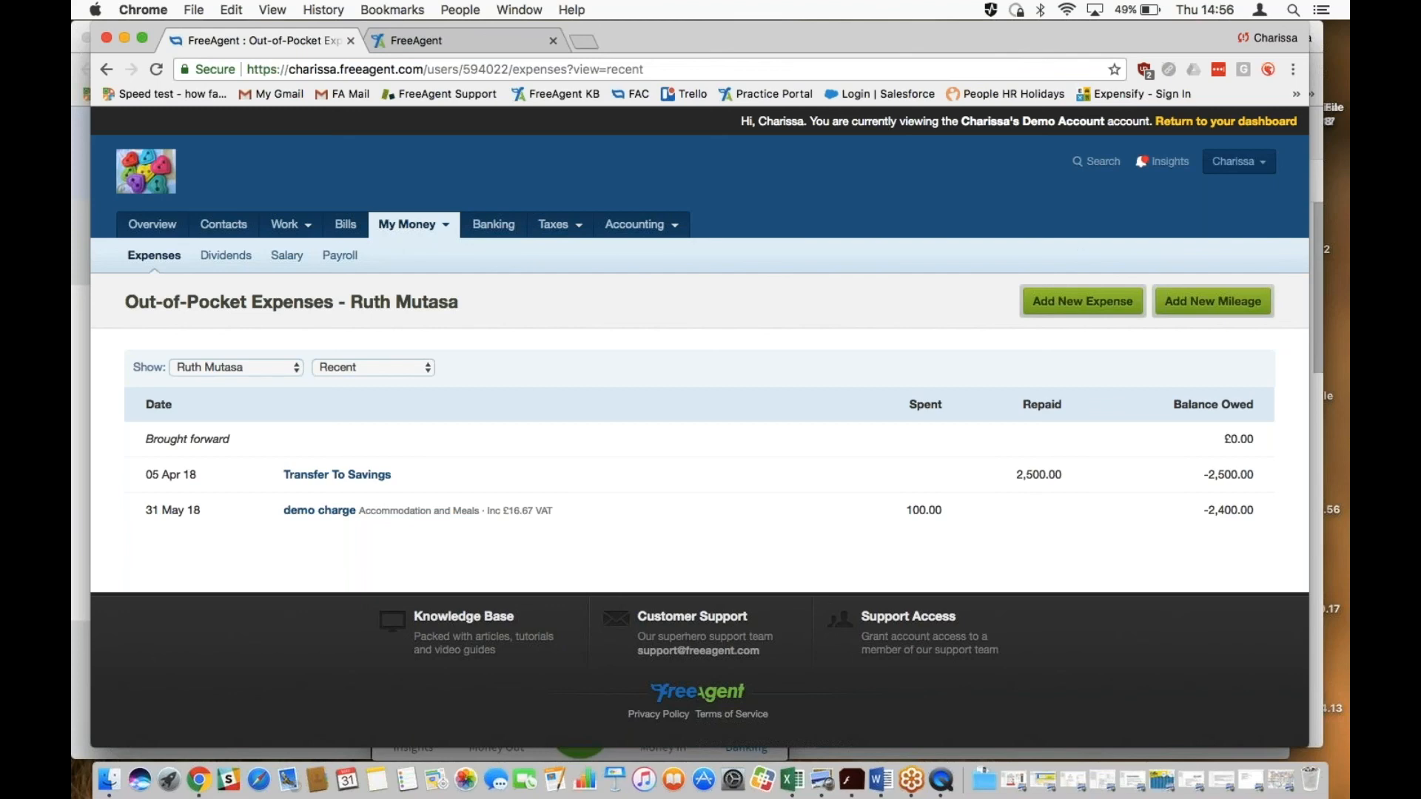
left_click(1337, 89)
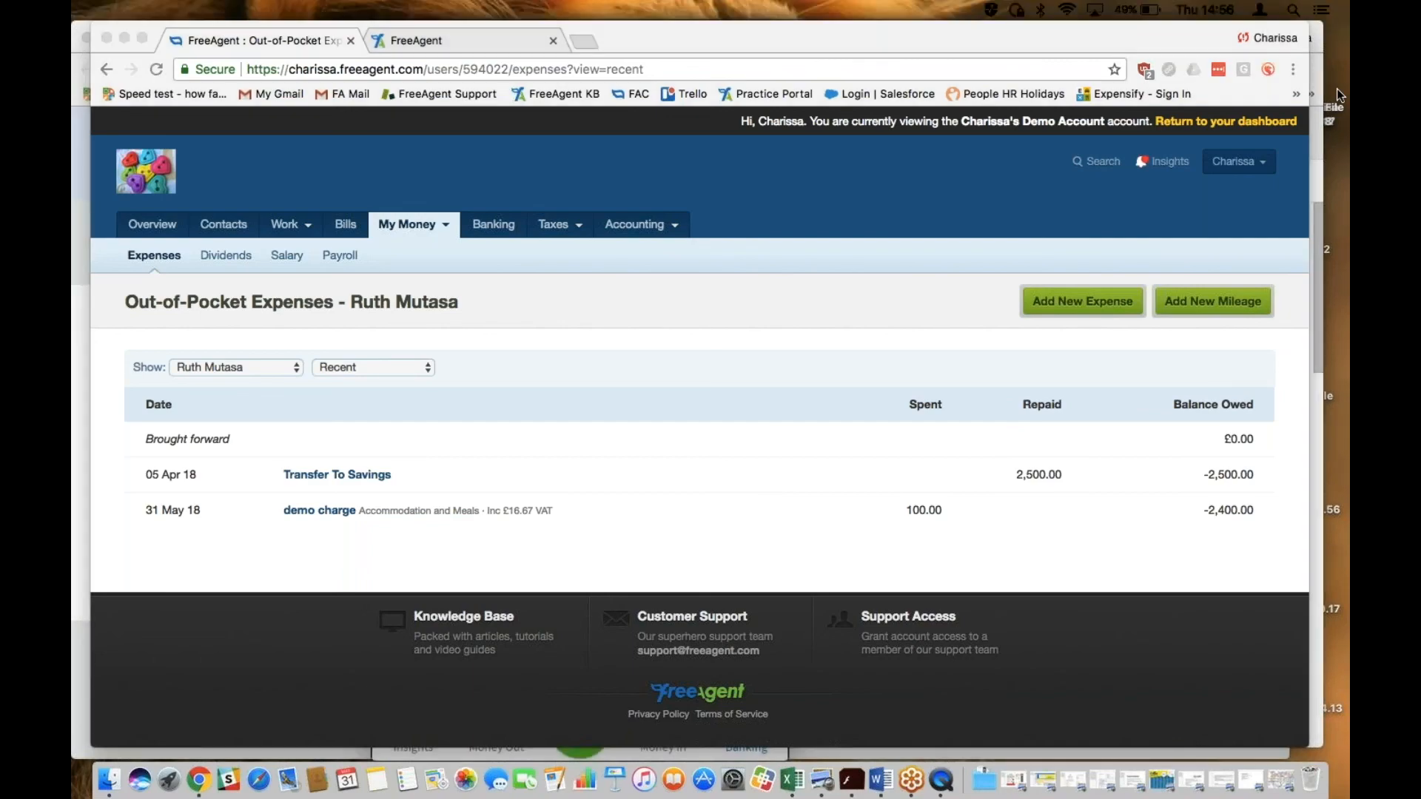